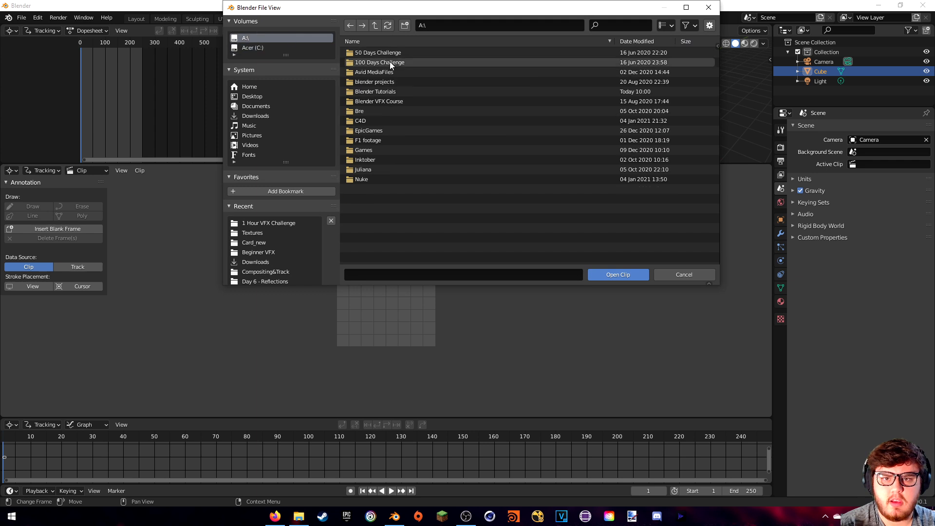
Load Heli_Footage.mp4 from the Blender Tutorials\1 Hour VFX Challenge folder as the movie clip.
double_click(375, 91)
double_click(376, 52)
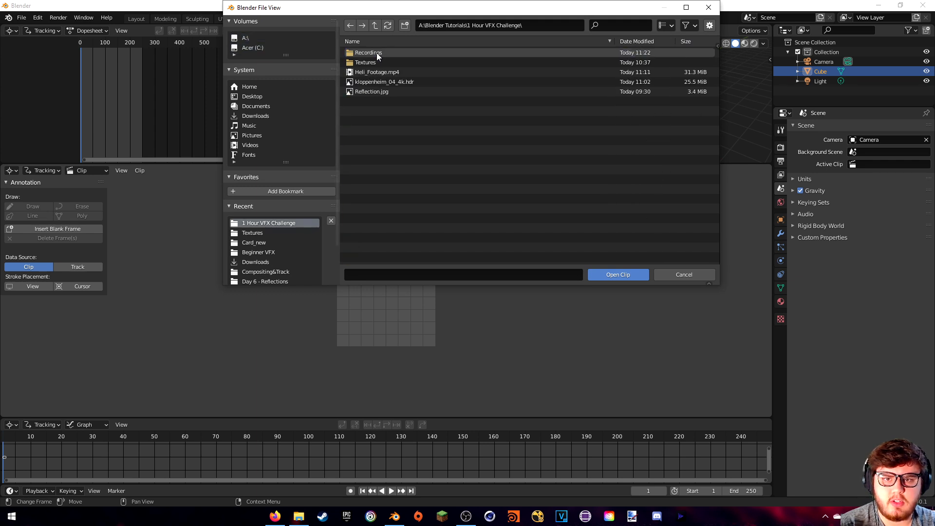
click(384, 72)
click(616, 269)
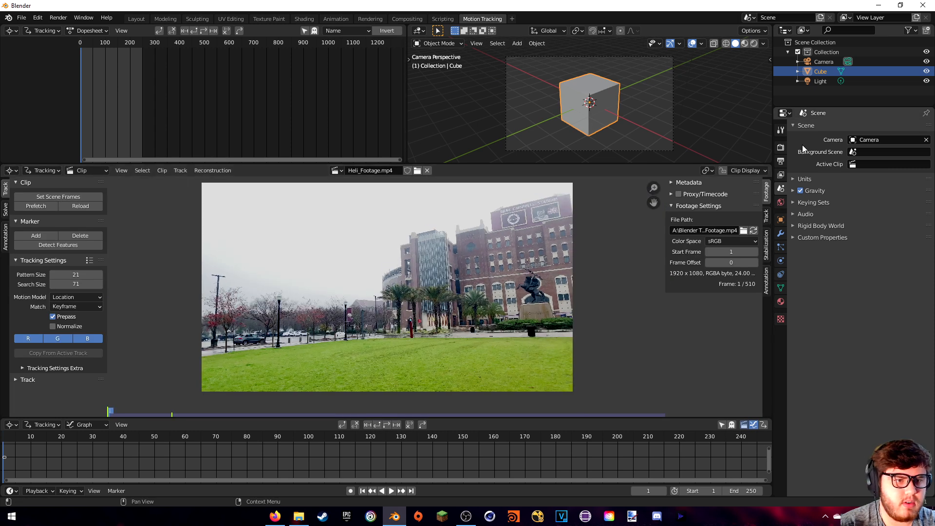
Set the color management view transform to Standard in the render properties.
click(781, 147)
click(822, 369)
click(889, 398)
click(864, 409)
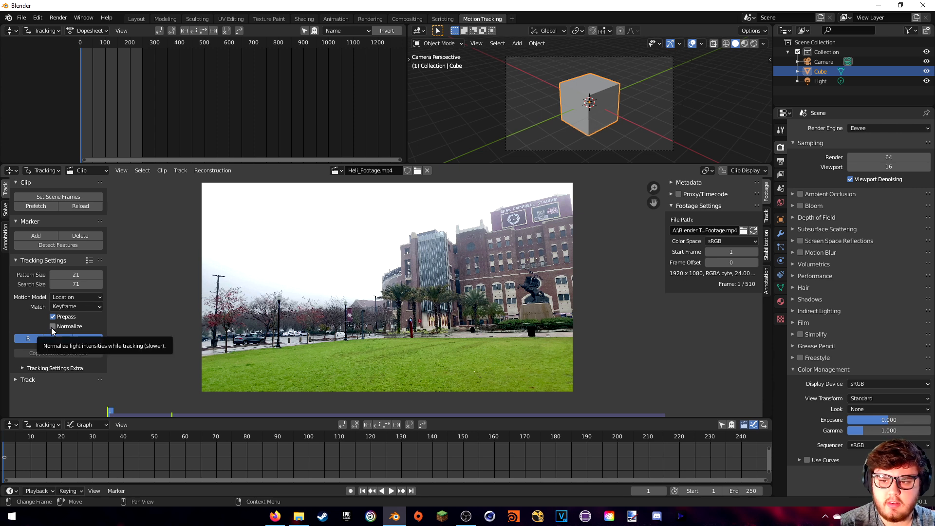
Configure the default tracking settings to match the previous frame, with Normalize enabled and a correlation of 0.9.
click(68, 306)
click(69, 328)
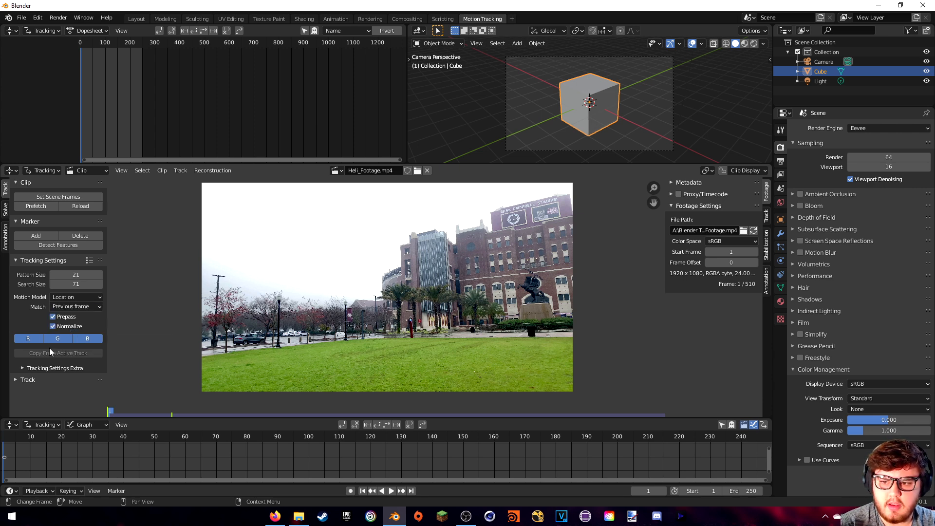
click(30, 368)
click(78, 394)
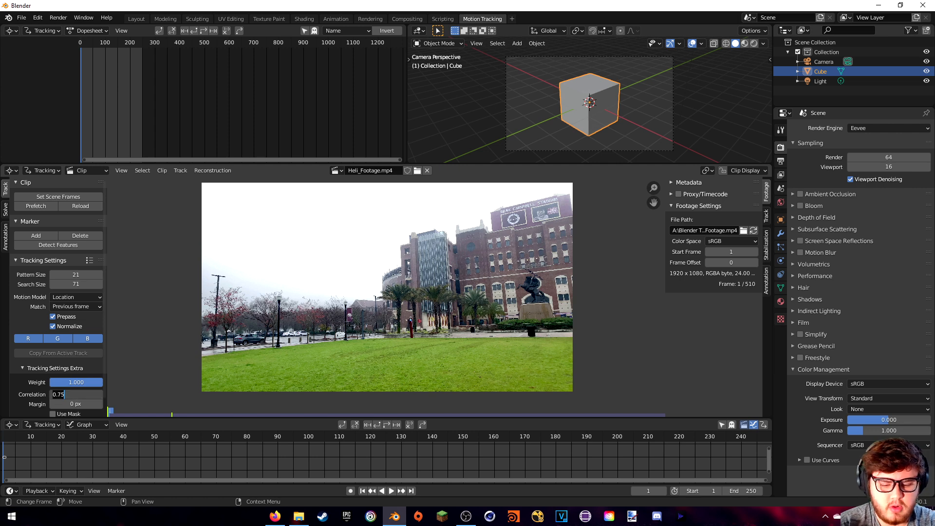
text(0.9)
key(Return)
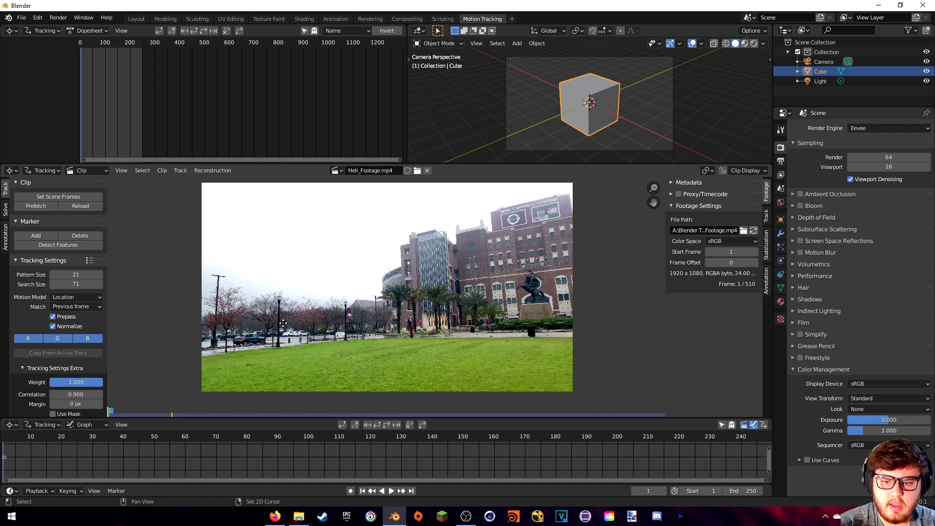
Match the scene's frame range to the length of the footage clip.
scroll(284, 327, up, 5)
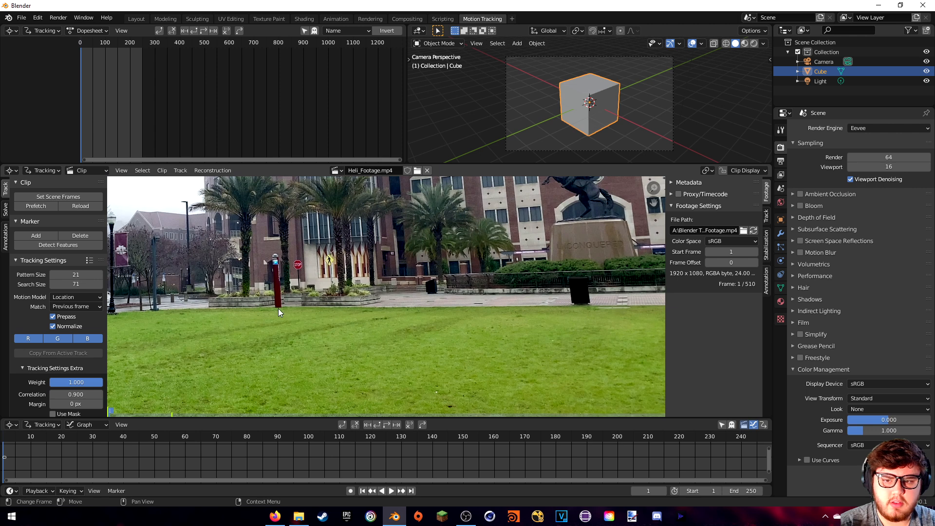
click(52, 199)
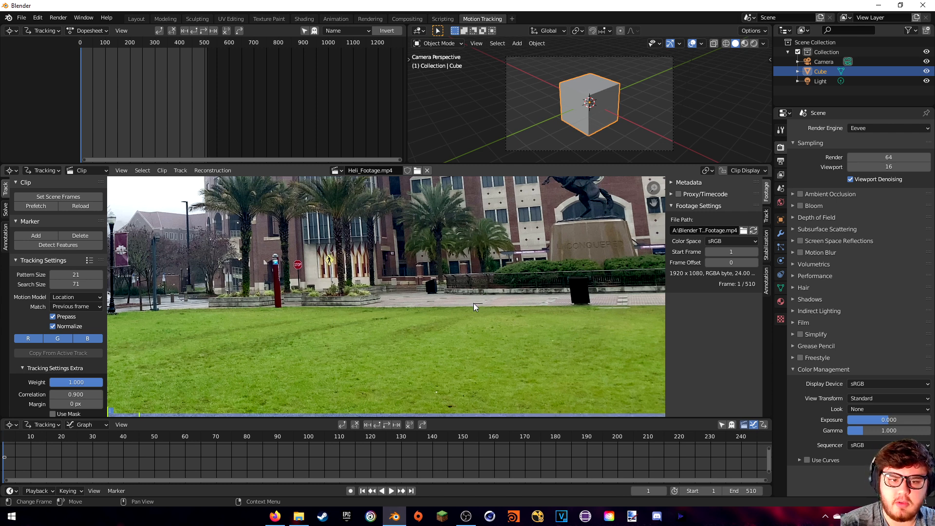
Place tracking markers on the stop sign, the yellow pedestrian sign and two high-contrast spots on the building behind the palm trees.
scroll(441, 293, up, 5)
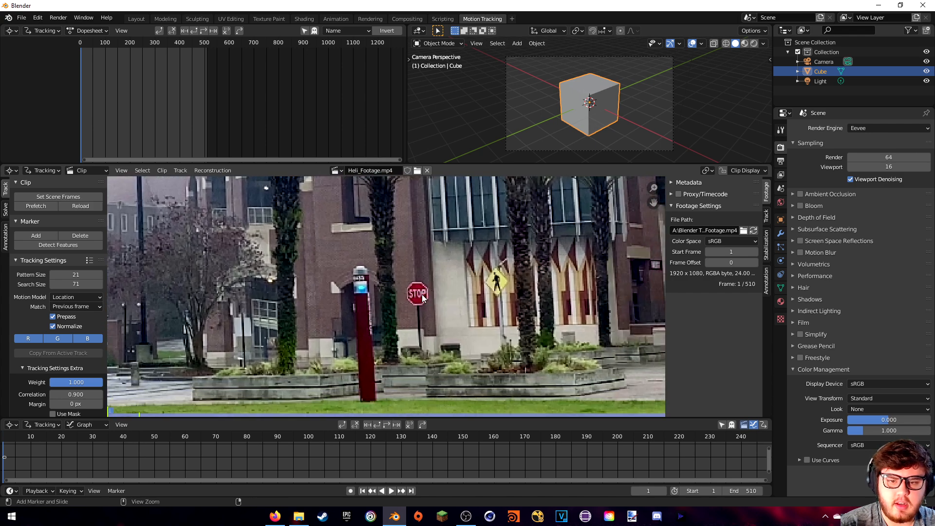
ctrl+click(422, 294)
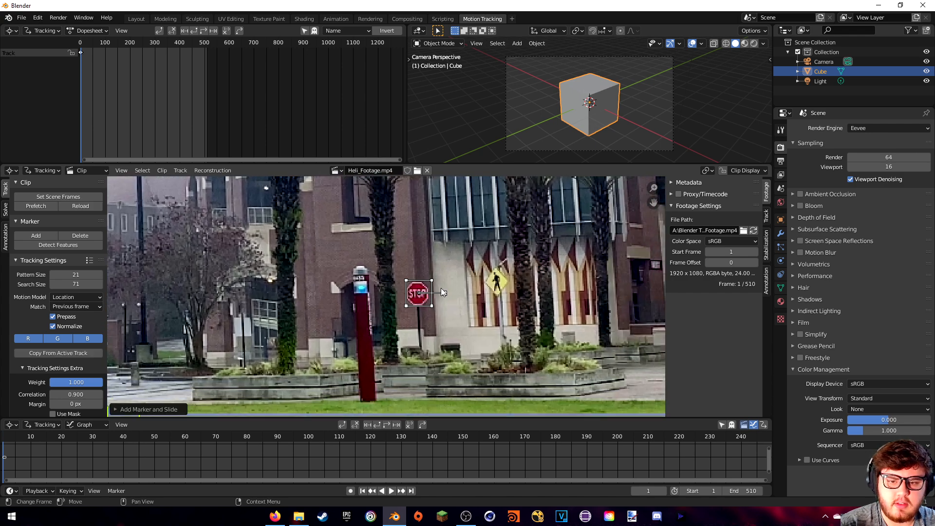
middle_drag(481, 286, 435, 320)
ctrl+click(450, 316)
mouse_move(526, 290)
middle_down()
mouse_move(504, 302)
mouse_move(382, 295)
middle_up()
ctrl+click(466, 302)
ctrl+click(540, 310)
middle_drag(540, 309, 422, 289)
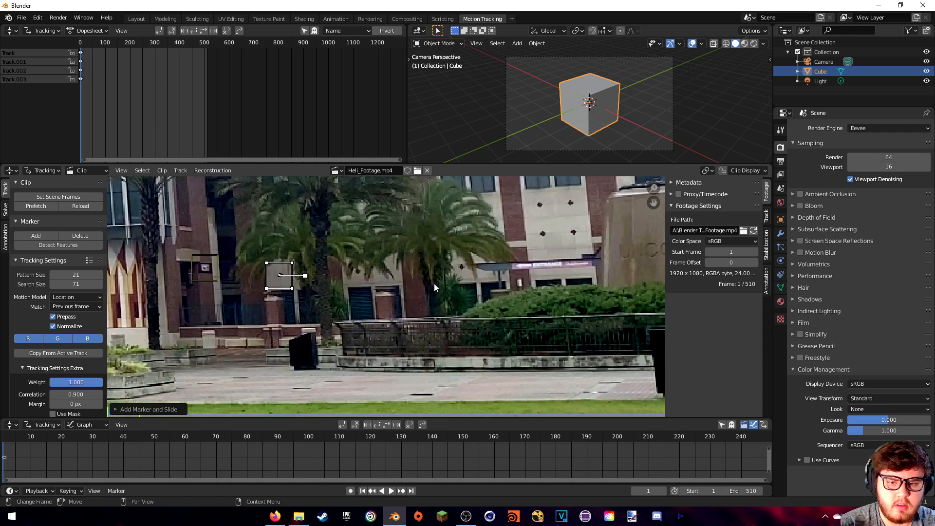
Add a marker between the palms and four on the diamond ornaments of the wall beside the statue's pedestal.
ctrl+click(461, 268)
ctrl+click(543, 233)
ctrl+click(538, 205)
ctrl+click(570, 203)
ctrl+click(574, 233)
Add tracking markers to high-contrast wall ornaments and window details on the upper facade of the brick building.
scroll(597, 232, down, 8)
middle_drag(597, 232, 410, 324)
scroll(399, 284, up, 5)
ctrl+click(389, 266)
ctrl+click(332, 272)
middle_drag(324, 182, 373, 308)
ctrl+click(367, 316)
ctrl+click(391, 209)
Place tracking markers on the tip of the stadium's steel mast and on the top of the dark lamp post beside the palm.
mouse_move(134, 243)
middle_down()
mouse_move(368, 247)
mouse_move(410, 275)
mouse_move(401, 296)
mouse_move(399, 128)
mouse_move(442, 162)
middle_up()
scroll(410, 275, up, 6)
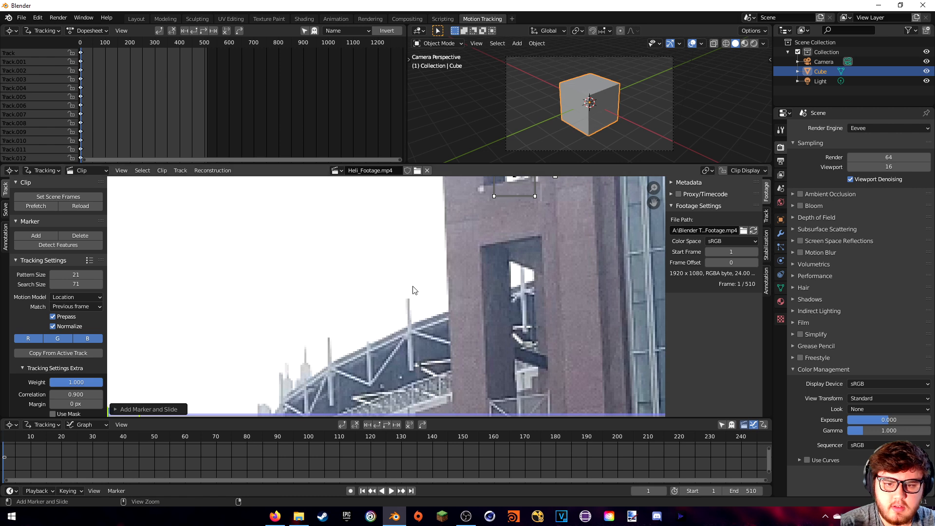
ctrl+click(409, 301)
mouse_move(409, 304)
middle_down()
mouse_move(502, 158)
mouse_move(495, 97)
middle_up()
scroll(381, 294, down, 5)
scroll(381, 295, up, 2)
middle_drag(249, 339, 419, 283)
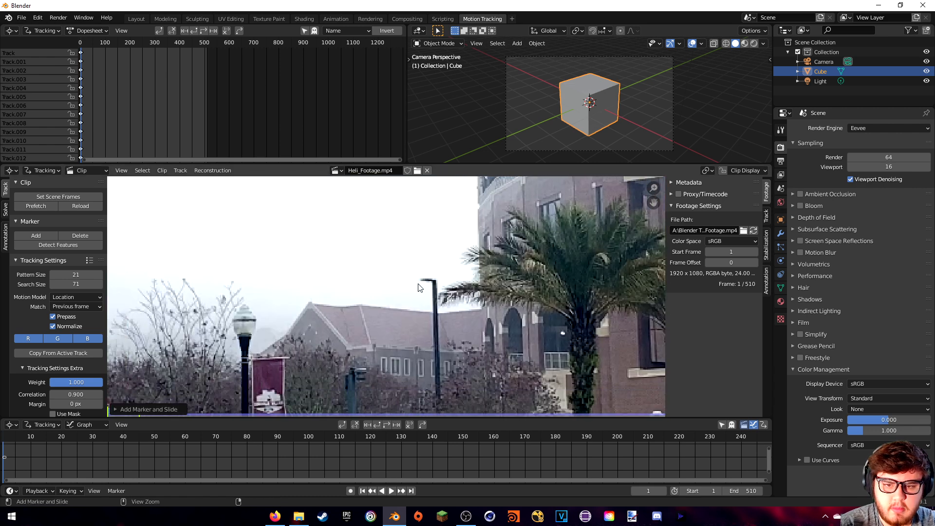
ctrl+click(435, 282)
middle_drag(316, 328, 372, 298)
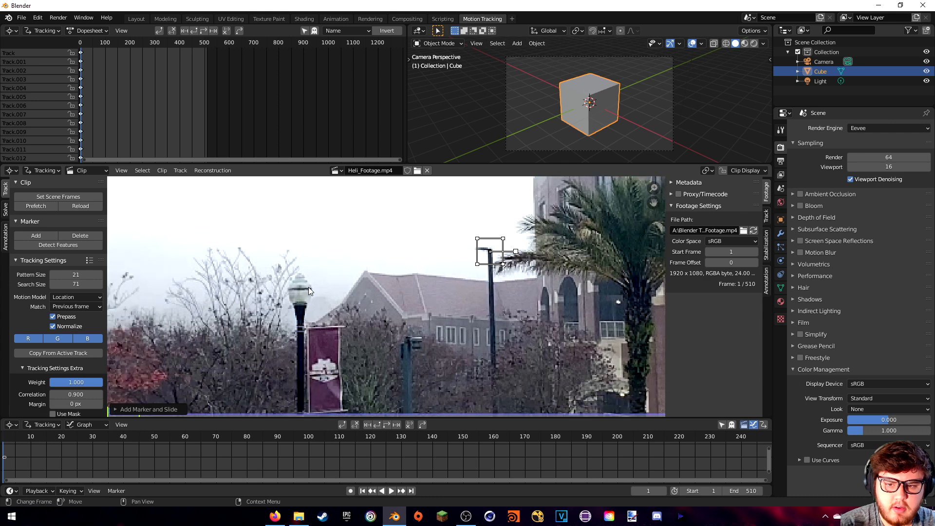
Place tracking markers on the white recycling container, a bollard by the parking lot and the dark SUV's tail light.
middle_drag(273, 398, 465, 176)
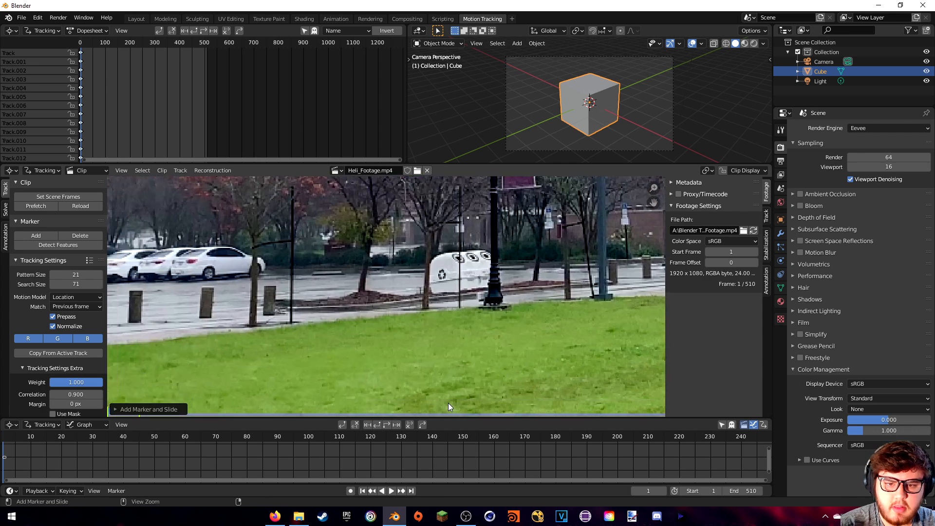
ctrl+click(443, 275)
middle_drag(323, 321, 541, 322)
ctrl+click(356, 293)
mouse_move(355, 295)
middle_down()
mouse_move(517, 311)
mouse_move(523, 328)
middle_up()
middle_drag(535, 272, 5, 232)
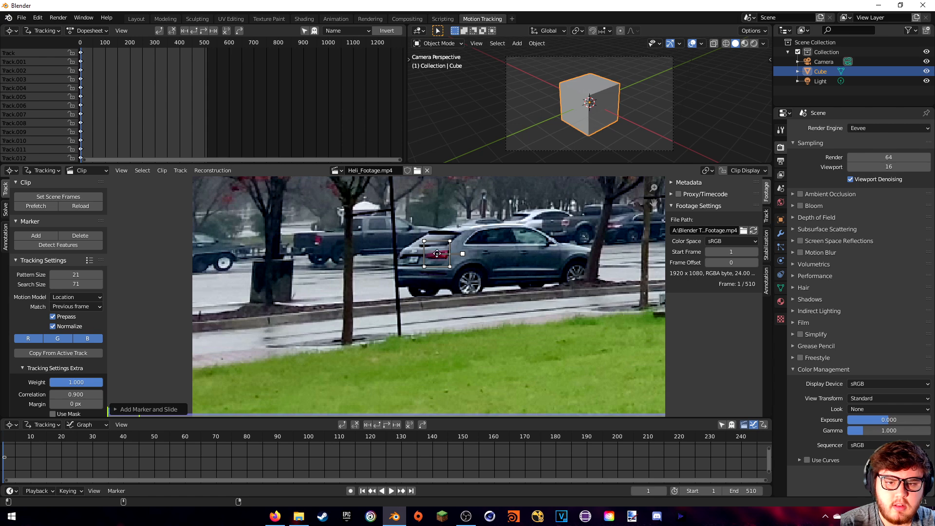
middle_drag(437, 254, 285, 248)
Place tracking markers on three distinct spots along the far part of the lawn.
scroll(351, 273, down, 8)
middle_drag(589, 318, 456, 306)
scroll(409, 294, up, 5)
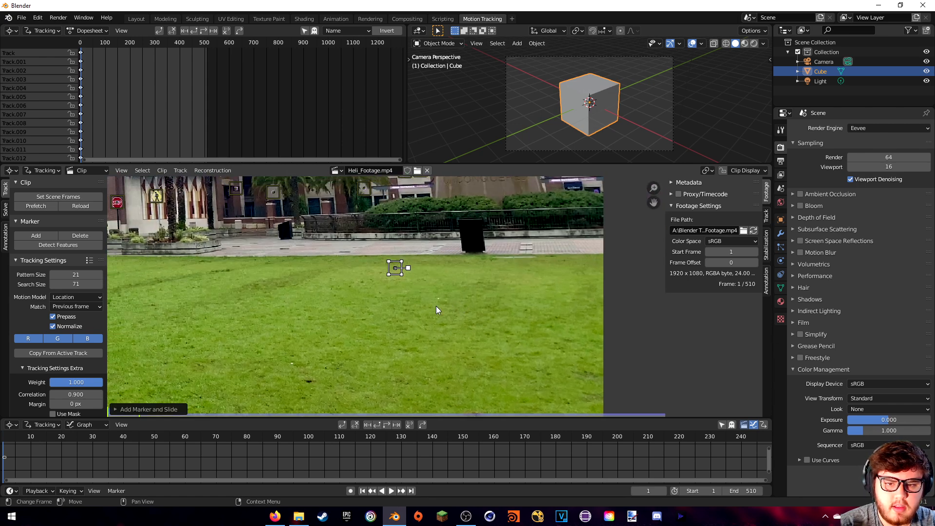
middle_drag(223, 270, 305, 329)
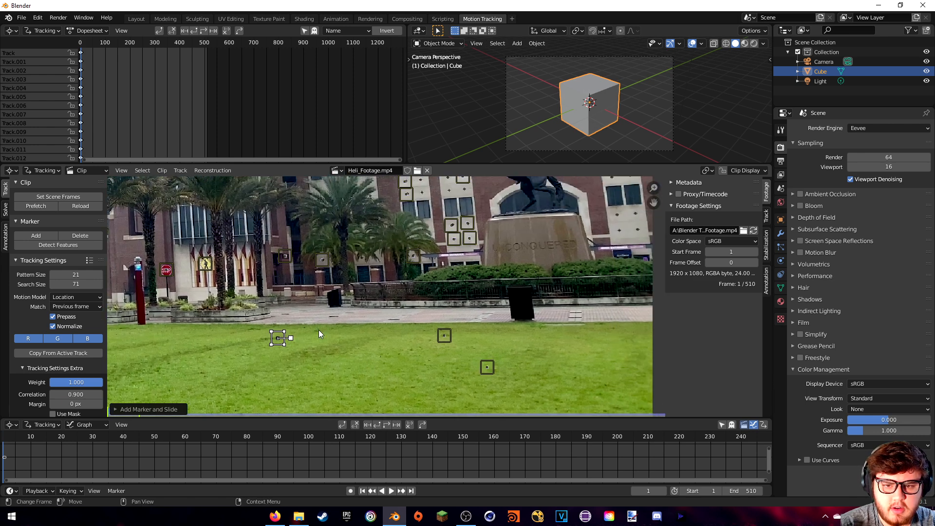
Place a marker on the dark mark in the paving below the trash bin and fine-tune its position in the track preview.
scroll(352, 347, up, 4)
middle_drag(352, 347, 395, 333)
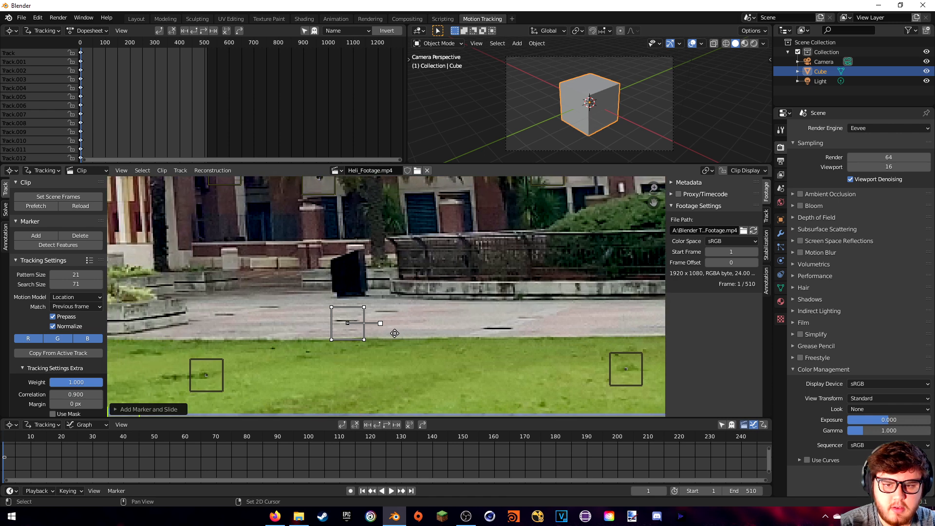
click(767, 215)
drag(718, 216, 723, 222)
Add tracking markers on the pedestal's UNCONQUERED lettering and at the base of the horse statue.
middle_drag(633, 268, 293, 294)
middle_drag(473, 260, 329, 345)
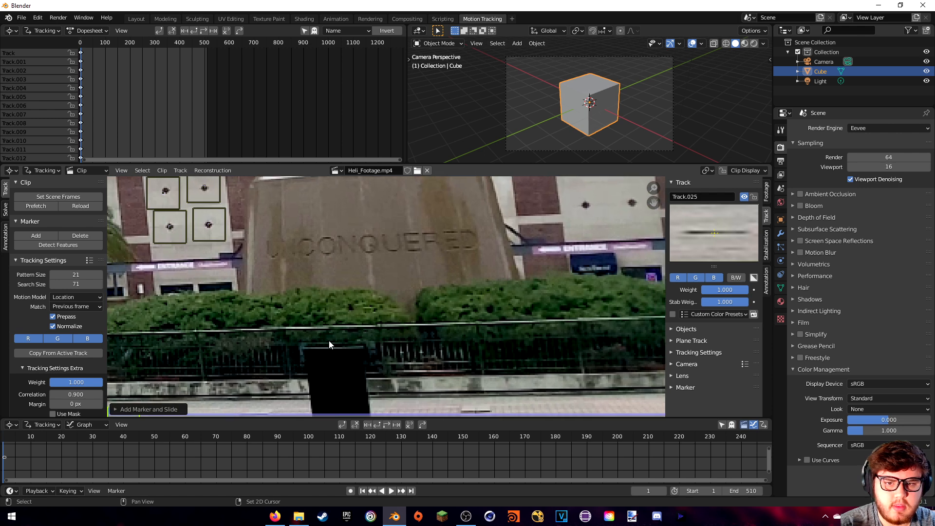
ctrl+click(327, 245)
mouse_move(342, 248)
middle_down()
mouse_move(413, 182)
mouse_move(399, 185)
middle_up()
middle_drag(460, 271, 434, 276)
ctrl+click(451, 321)
Add tracking markers on the lower end and the upper part of the statue rider's spear.
middle_drag(259, 246, 384, 317)
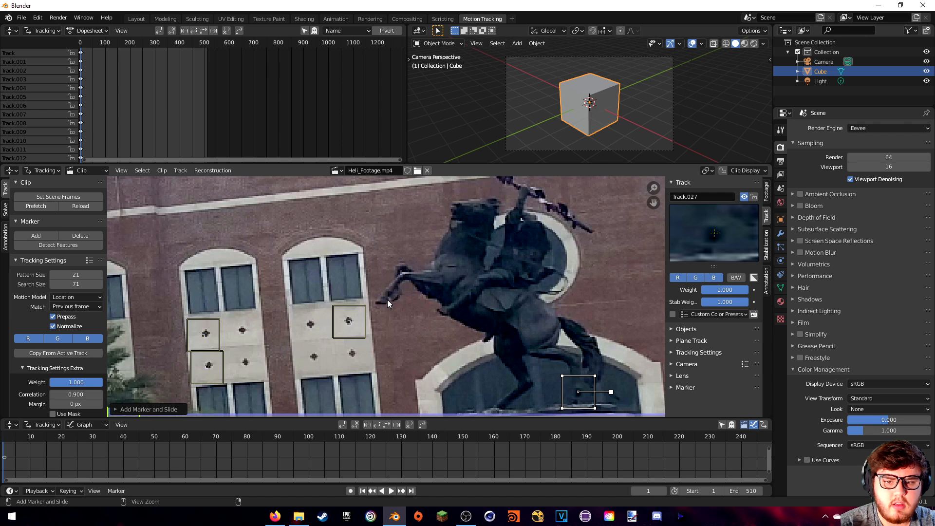
middle_drag(513, 230, 458, 299)
ctrl+click(534, 299)
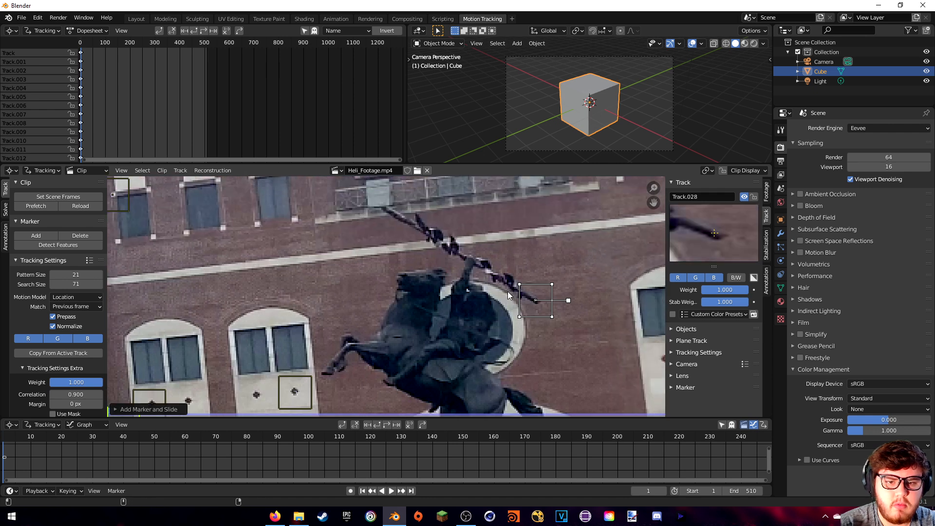
middle_drag(444, 245, 478, 306)
ctrl+click(457, 286)
Place a tracking marker on each of the four wall lamps above the balcony behind the statue.
middle_drag(441, 235, 475, 299)
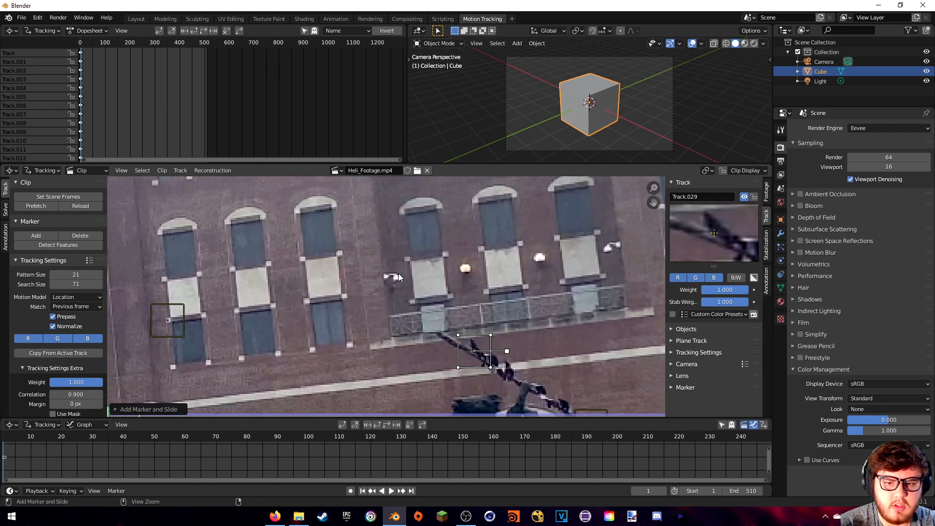
ctrl+click(404, 276)
middle_drag(575, 309, 323, 281)
ctrl+click(366, 218)
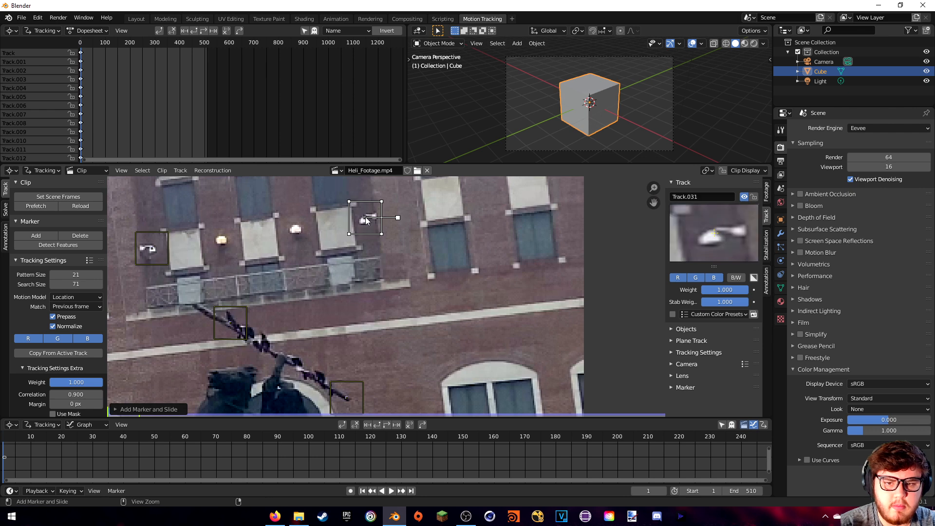
middle_drag(373, 243, 431, 253)
ctrl+click(353, 239)
ctrl+click(280, 251)
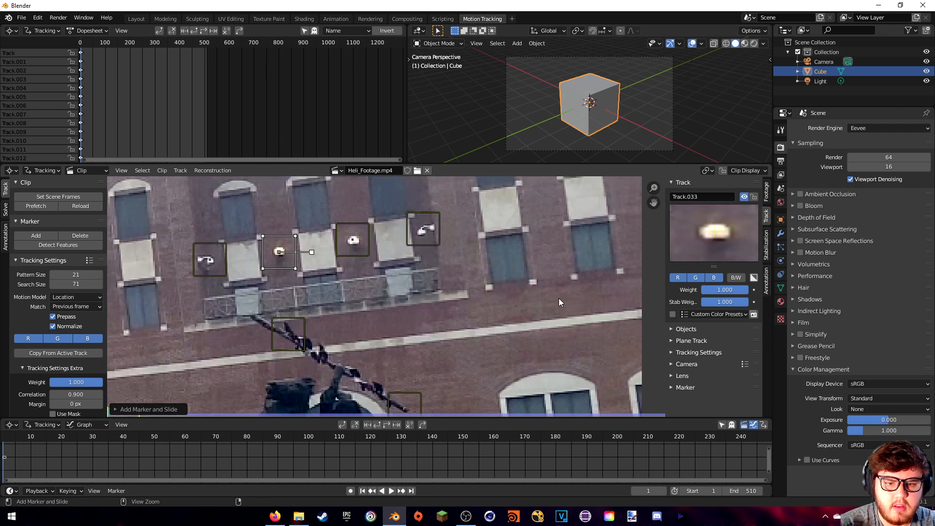
Add three tracking markers on window corners of the brick building's upper floors.
ctrl+click(534, 282)
middle_drag(521, 220, 470, 400)
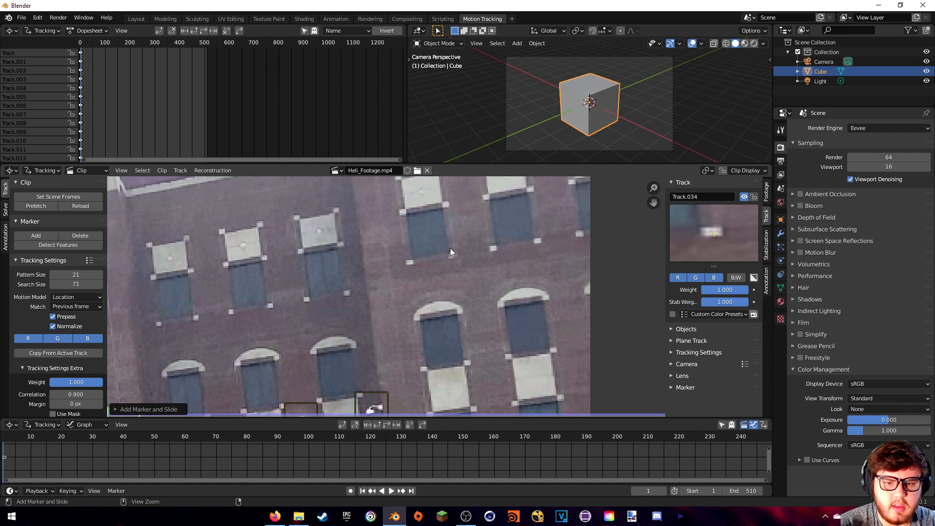
ctrl+click(454, 253)
ctrl+click(300, 250)
Place a tracking marker on the letter O of DOAK in the stadium sign.
middle_drag(305, 218, 395, 306)
scroll(395, 307, down, 4)
scroll(395, 307, up, 1)
middle_drag(349, 217, 430, 296)
scroll(388, 296, up, 4)
mouse_move(371, 294)
middle_down()
mouse_move(390, 200)
mouse_move(205, 199)
mouse_move(366, 244)
mouse_move(288, 247)
middle_up()
ctrl+click(287, 247)
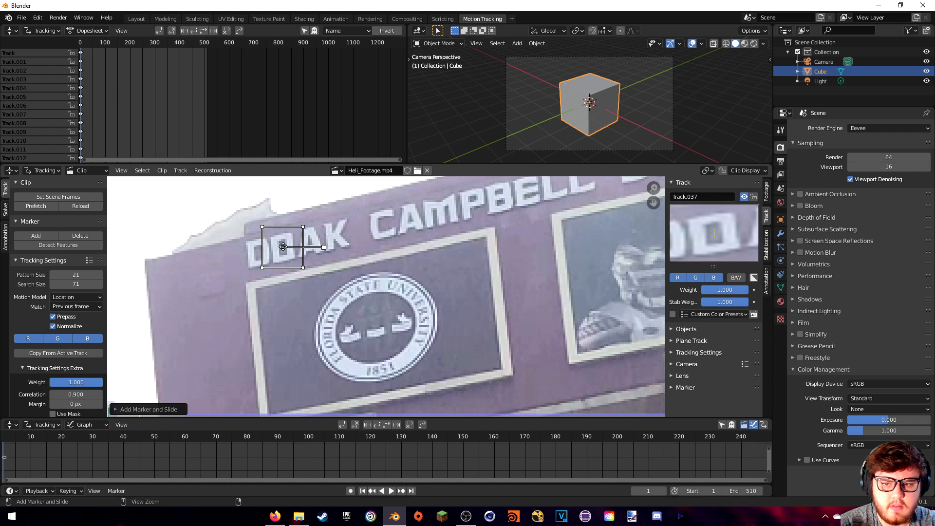
Add tracking markers on the two rooftop towers beside the stadium sign.
scroll(348, 249, down, 4)
middle_drag(348, 249, 355, 229)
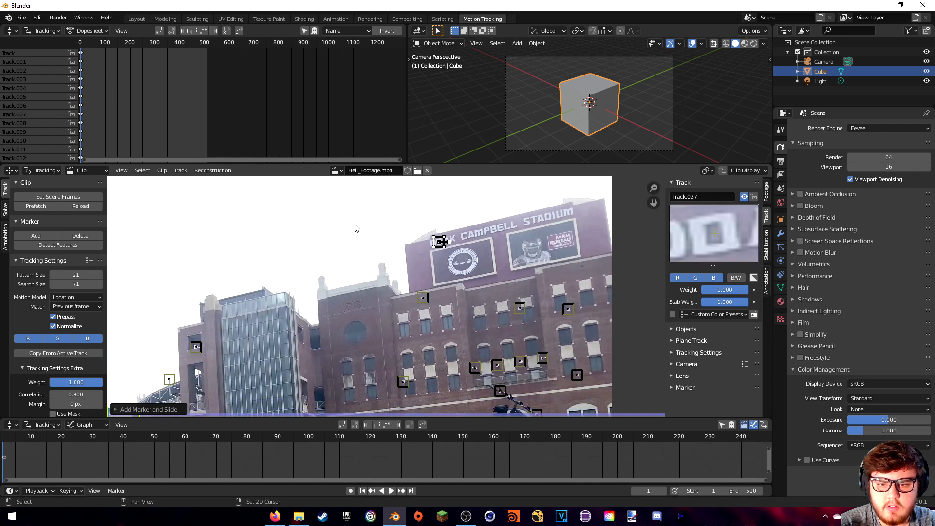
ctrl+click(322, 278)
ctrl+click(382, 264)
Place tracking markers on the white speck and the two dark patches in the foreground grass.
middle_drag(382, 264, 438, 185)
middle_drag(428, 361, 557, 195)
middle_drag(556, 312, 504, 295)
scroll(504, 294, up, 3)
middle_drag(463, 334, 387, 311)
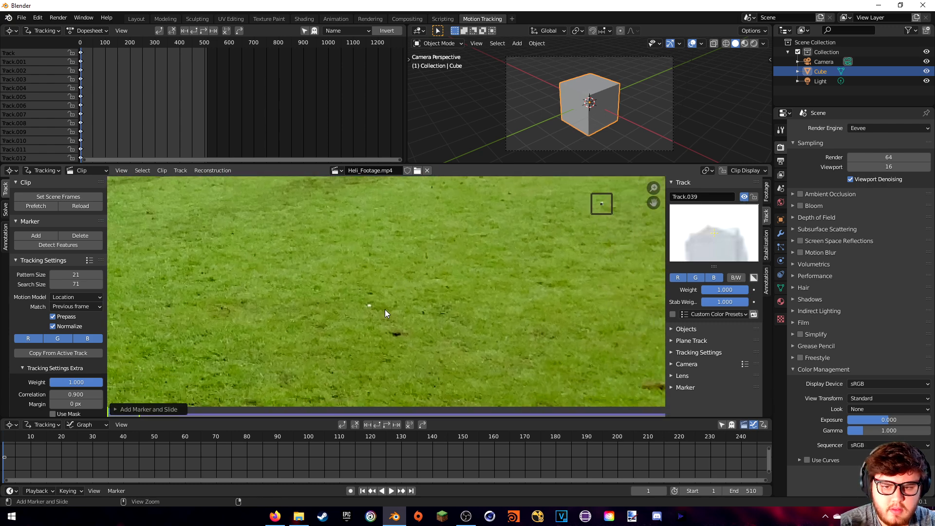
ctrl+click(366, 304)
ctrl+click(399, 337)
middle_drag(650, 392, 432, 366)
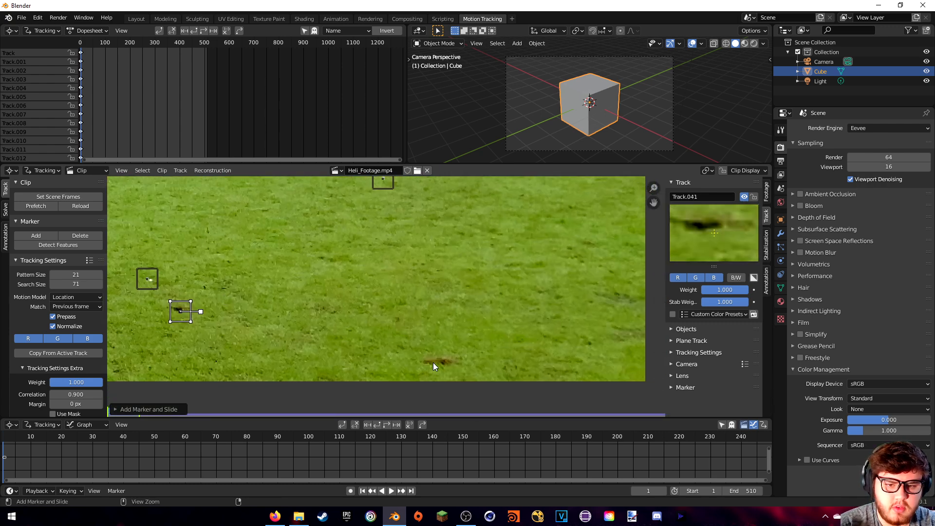
ctrl+click(442, 361)
Add a marker on the dark spot of the low wall below the hedge and fine-tune its centre in the track preview.
scroll(443, 362, down, 3)
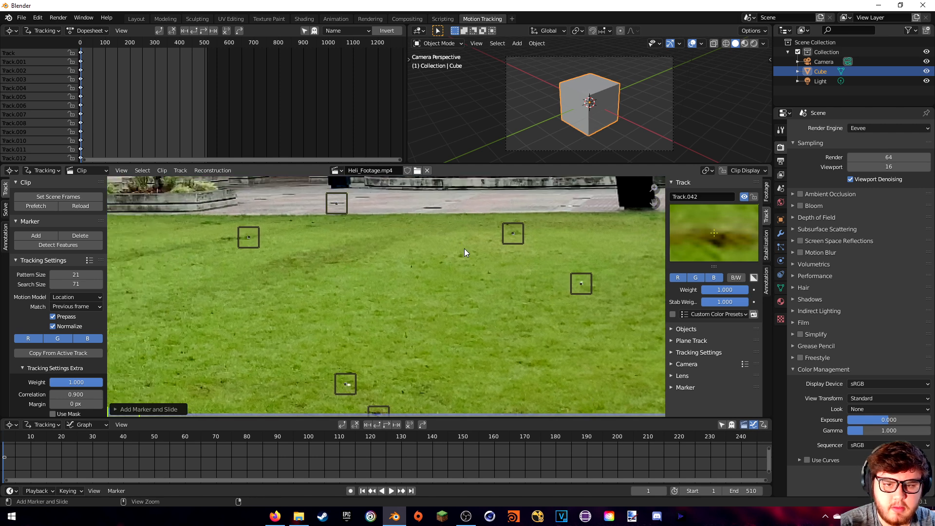
middle_drag(446, 194, 453, 301)
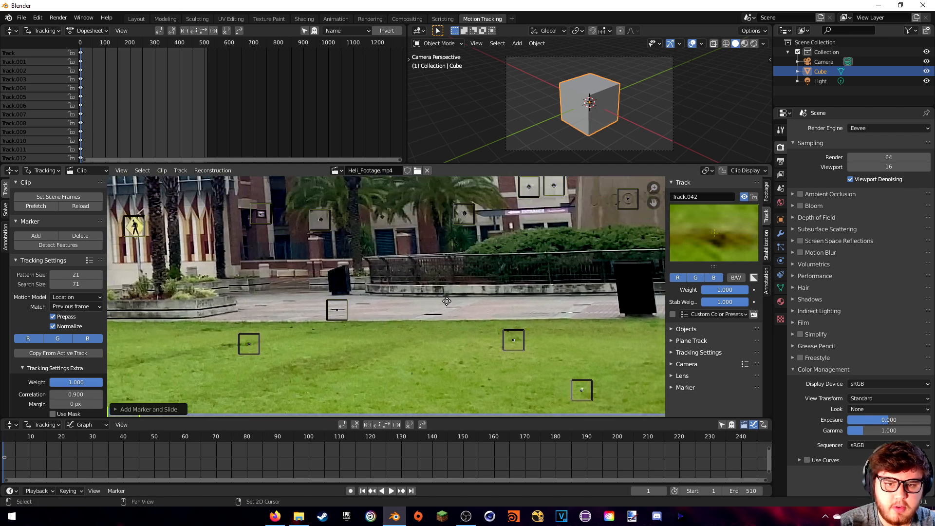
ctrl+click(479, 286)
drag(716, 236, 701, 230)
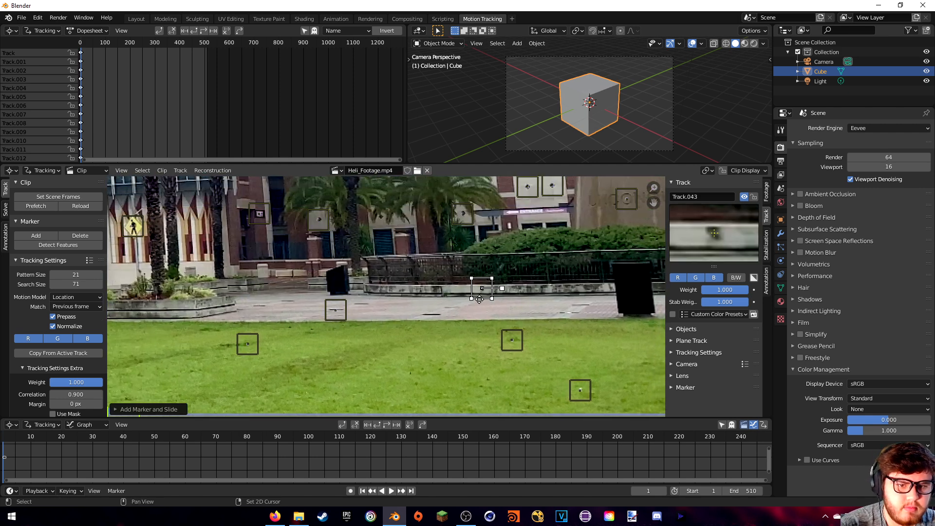
Select all tracking markers and track them forward through the footage.
scroll(493, 299, down, 5)
middle_drag(347, 318, 556, 282)
middle_drag(428, 321, 423, 341)
key(a)
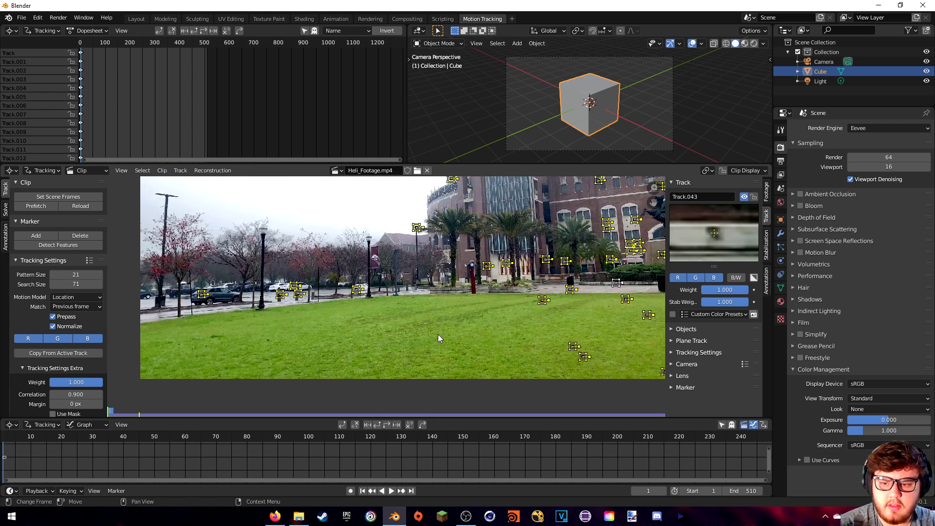
key(ctrl+t)
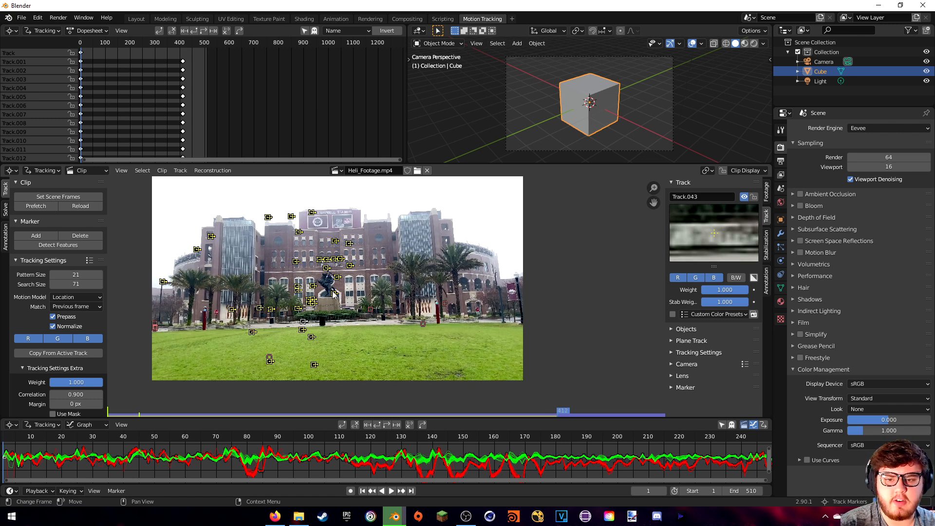
middle_drag(374, 279, 402, 288)
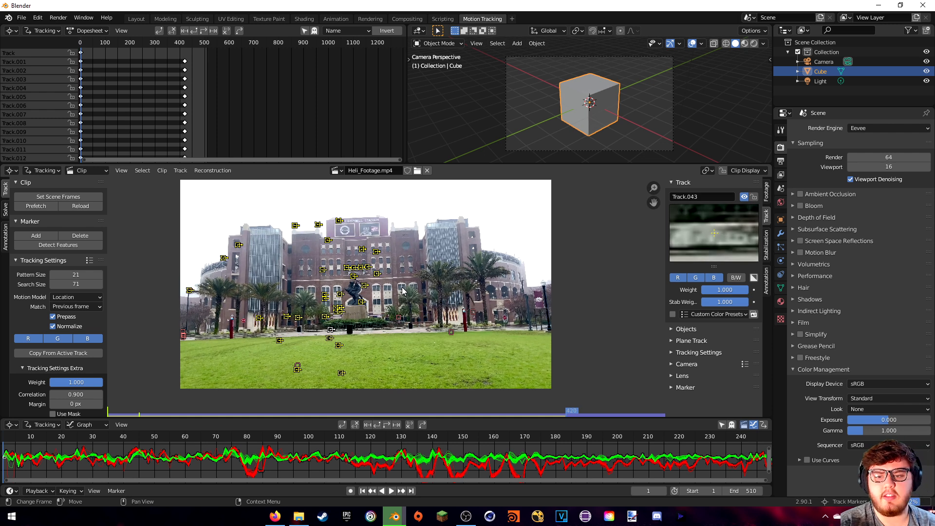
middle_drag(249, 244, 271, 255)
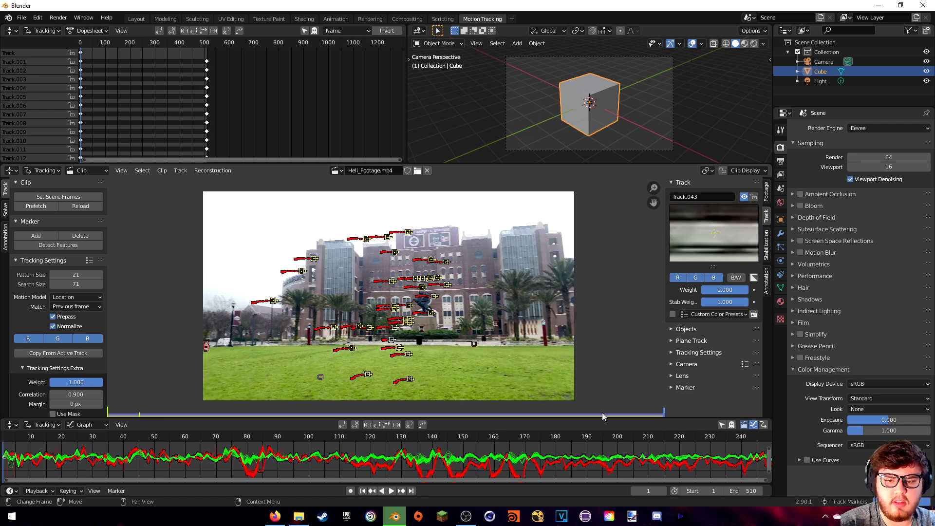
Review the tracking curves near the clip's last frames and shorten the scene's end frame to 470.
key(shift+Right)
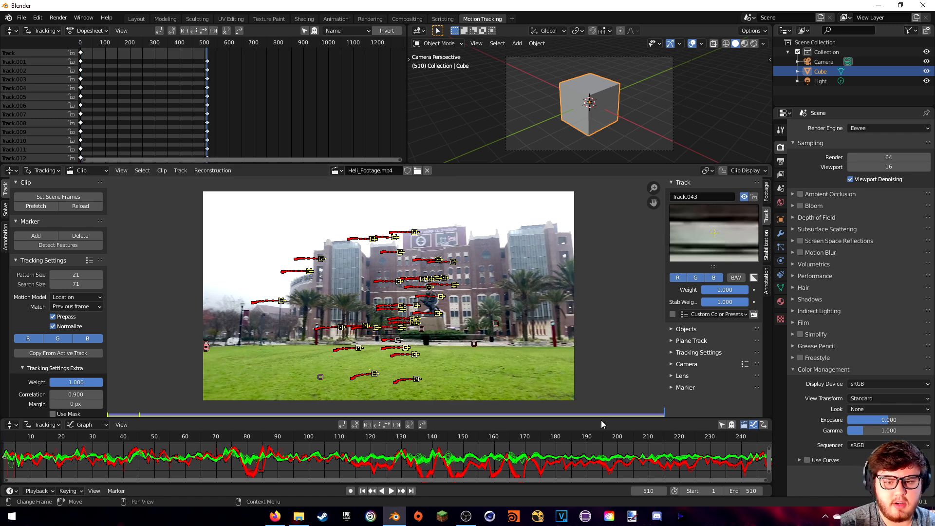
scroll(710, 441, down, 1)
scroll(711, 443, down, 14)
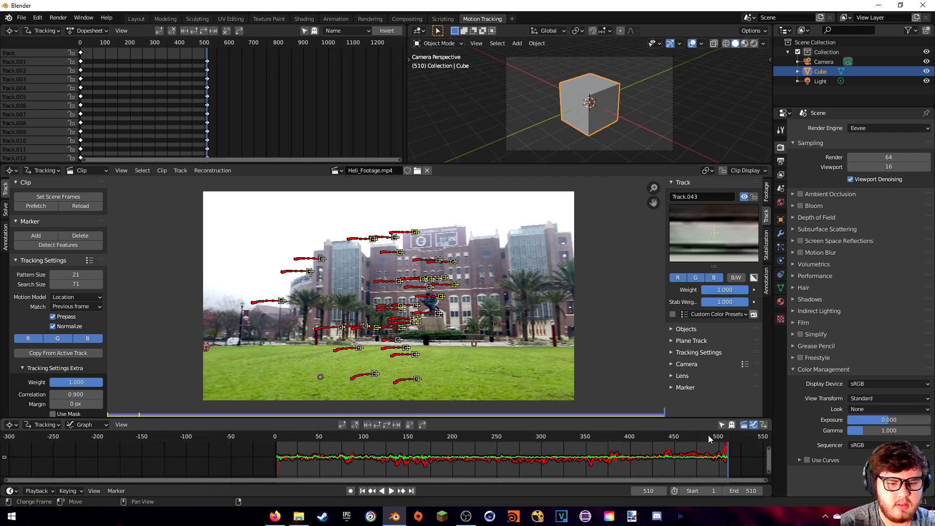
click(743, 491)
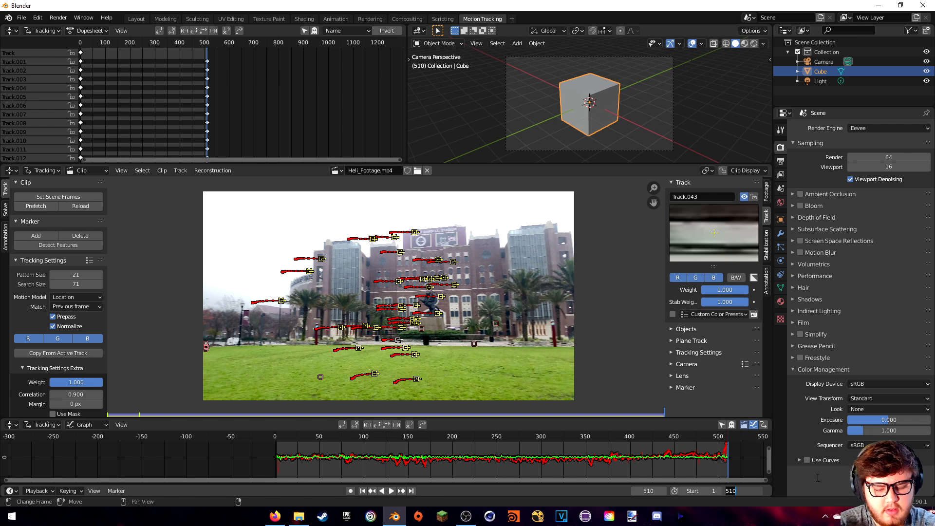
text(450)
key(Return)
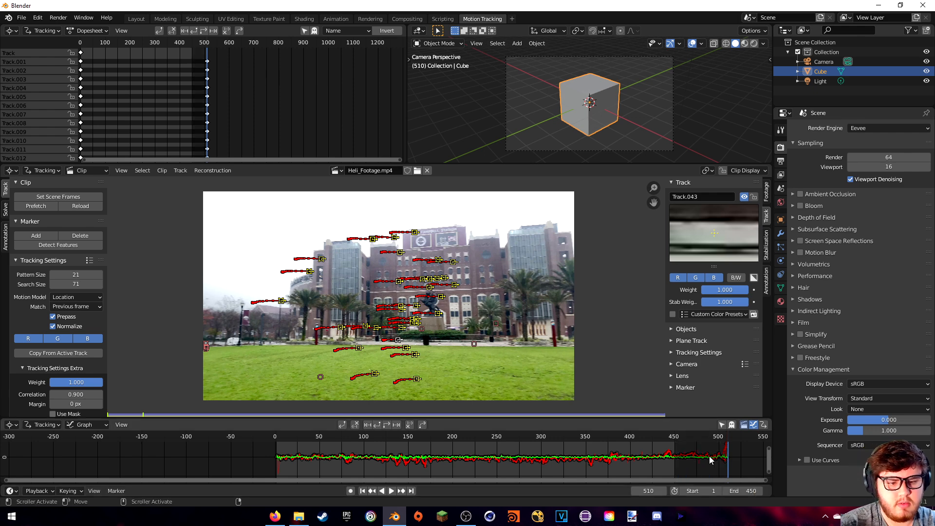
drag(697, 438, 694, 437)
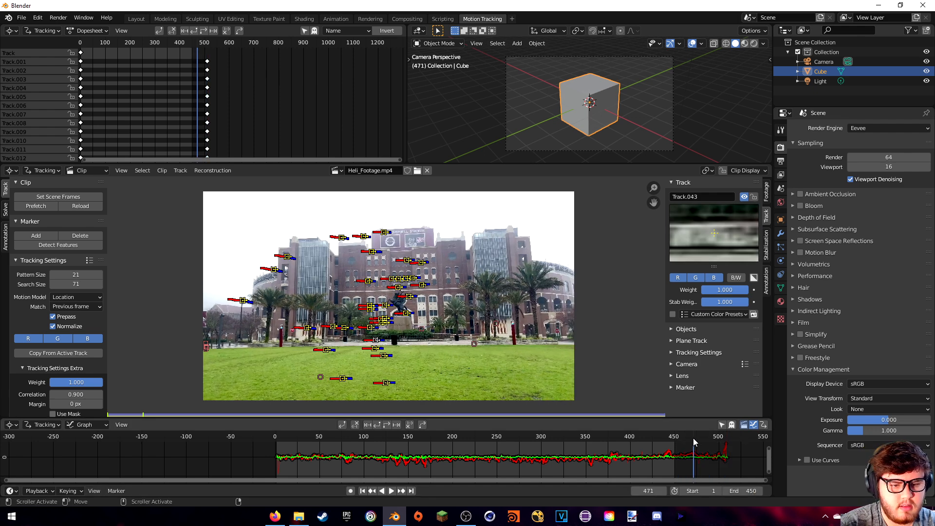
click(744, 491)
text(470)
key(Return)
Check the low-wall track from the first frame to about frame 143 with the view locked to it, and delete it.
scroll(355, 322, up, 4)
middle_drag(355, 322, 379, 189)
scroll(386, 291, up, 6)
middle_drag(388, 287, 391, 328)
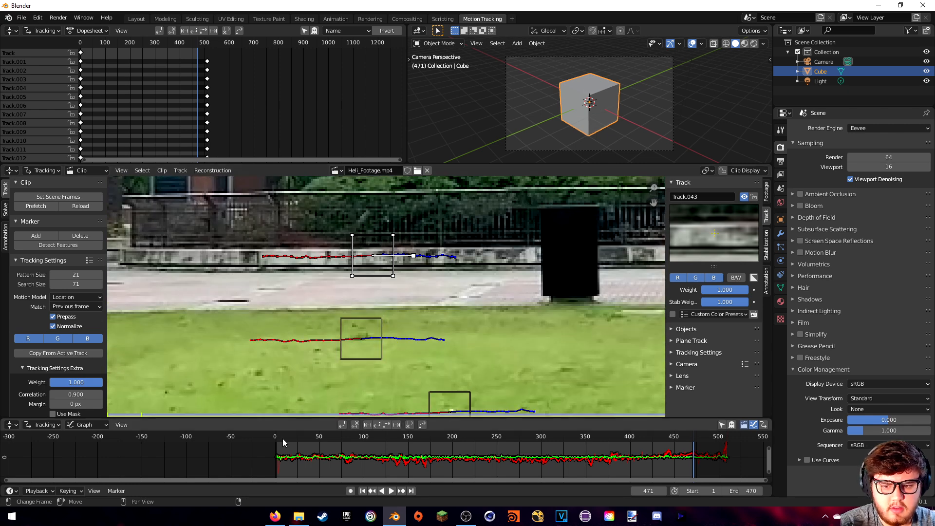
key(shift+Left)
key(l)
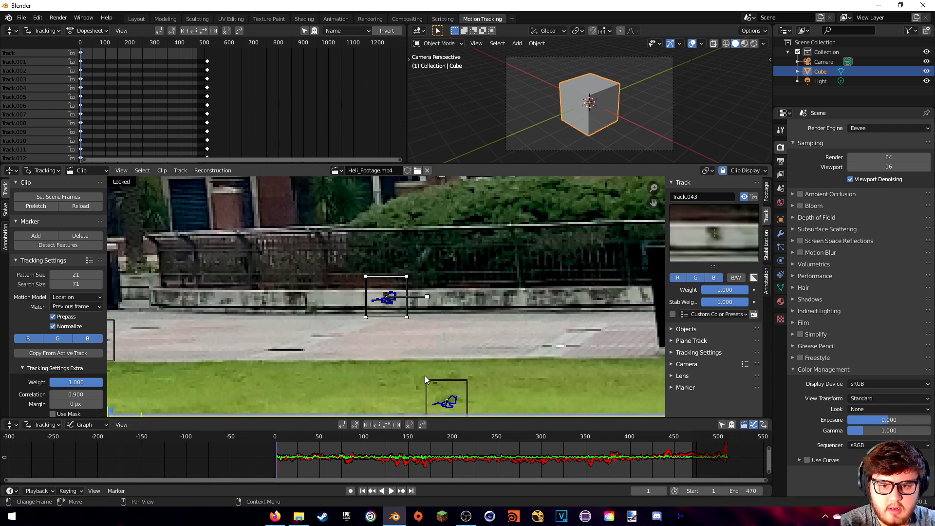
drag(292, 436, 402, 436)
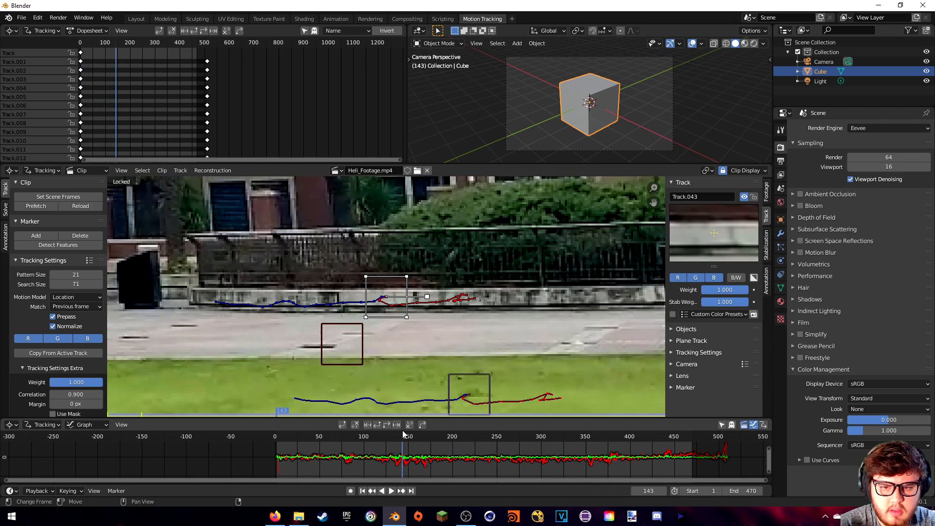
key(x)
click(409, 306)
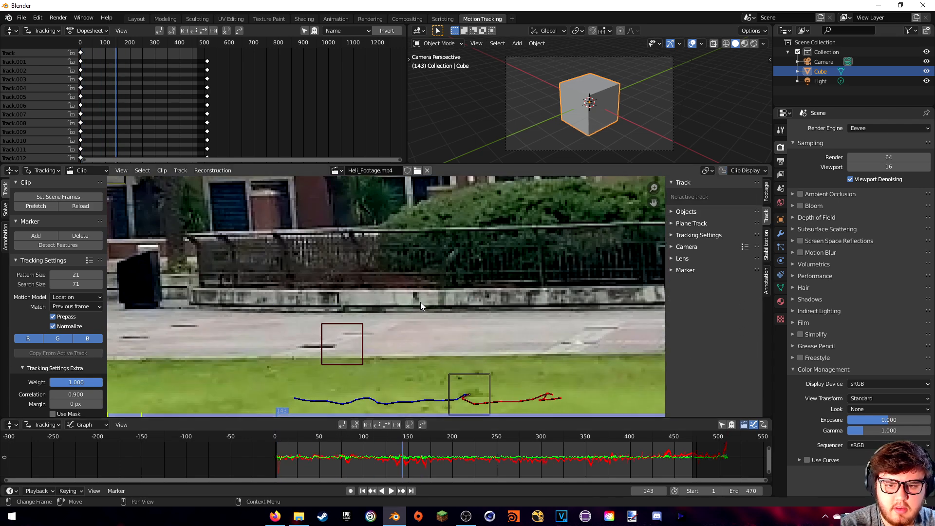
Select the track whose curve spikes near the first frame, check it frame by frame with the view locked, and delete it.
scroll(408, 308, down, 6)
middle_drag(407, 311, 505, 305)
click(274, 436)
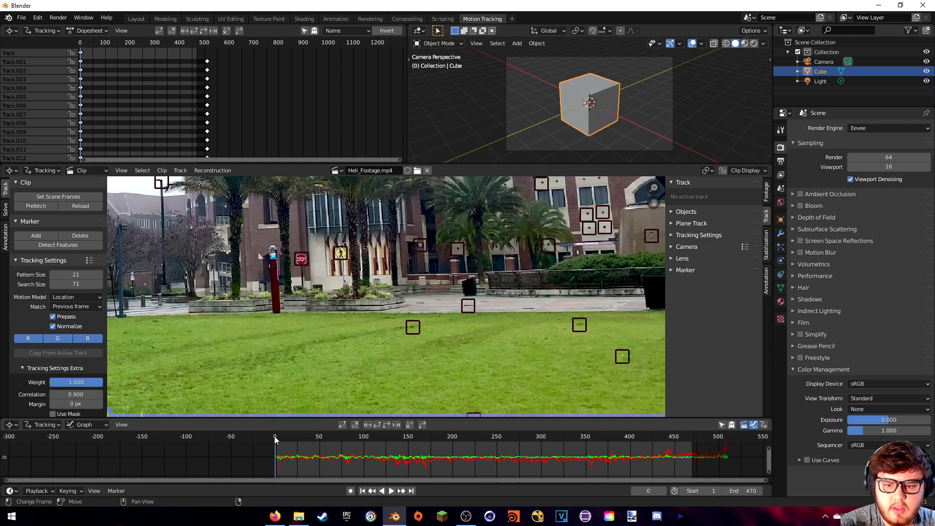
click(283, 471)
middle_drag(302, 389, 403, 366)
key(l)
scroll(438, 331, up, 4)
scroll(437, 332, up, 6)
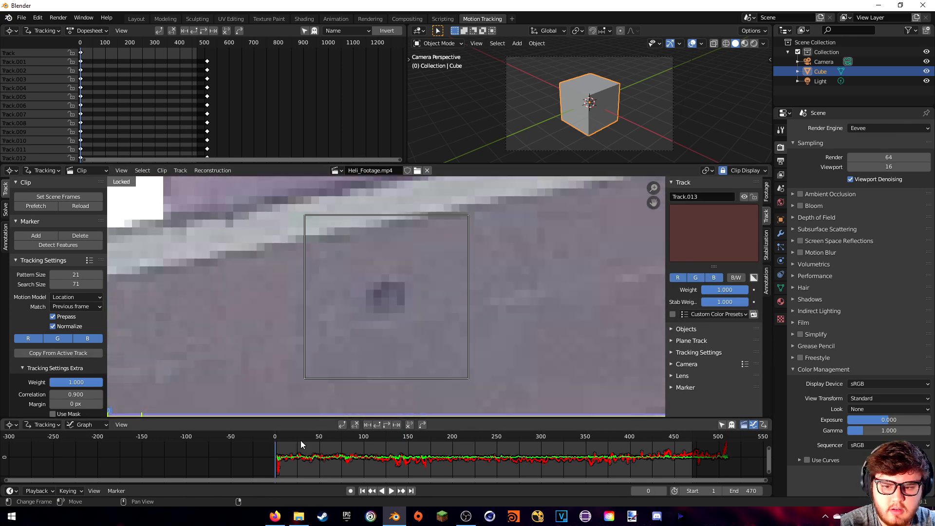
key(Right)
key(Right)
key(Right)
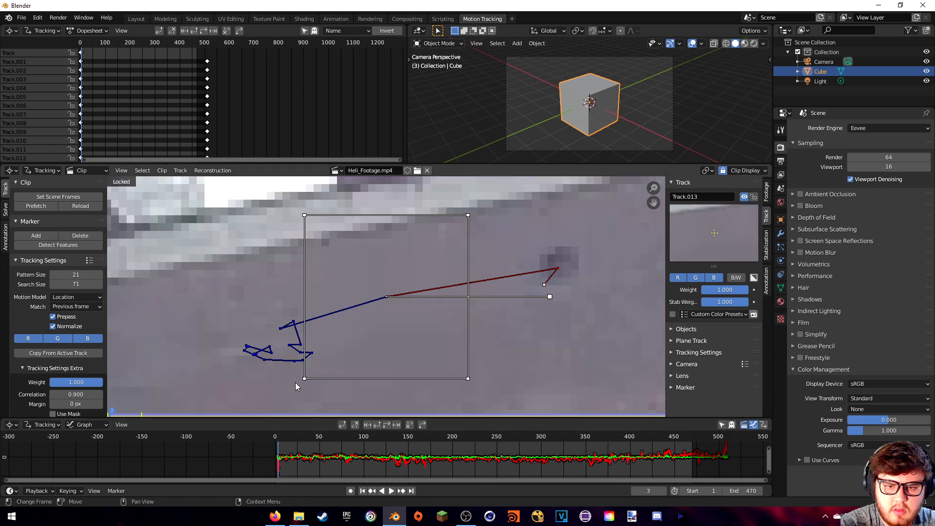
key(Left)
key(Right)
key(x)
click(448, 274)
Select the track whose curve dips near frame 170 and examine it on the parking-lot bollard with the view locked, back to frame 0.
scroll(388, 296, down, 9)
middle_drag(430, 323, 372, 313)
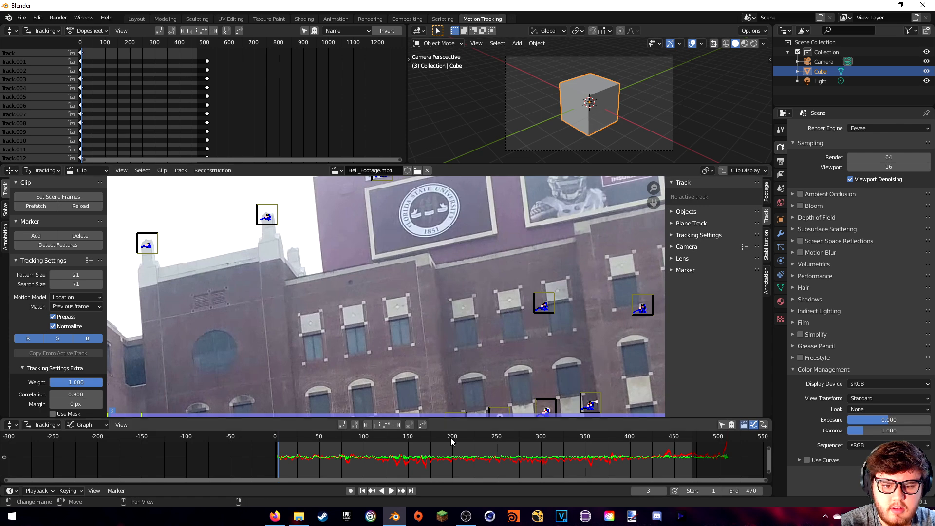
click(426, 466)
middle_drag(442, 405, 360, 395)
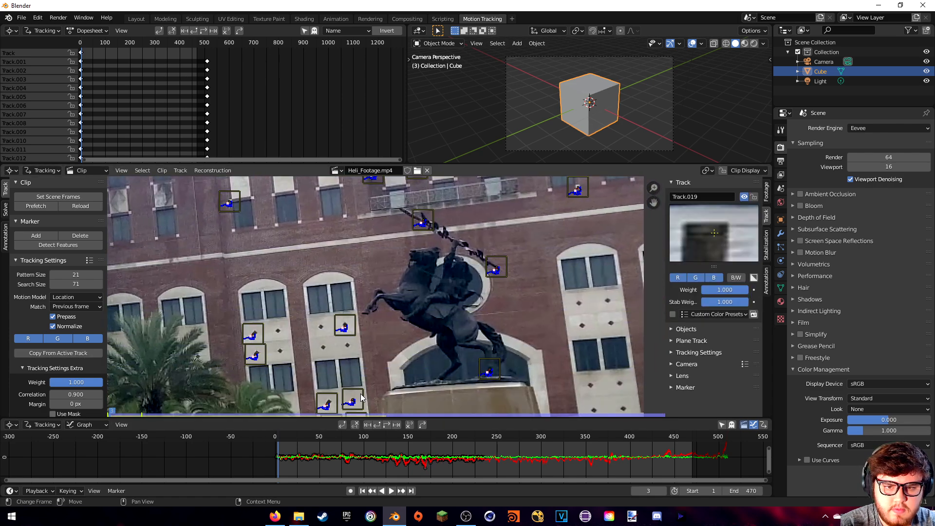
scroll(361, 397, down, 6)
key(l)
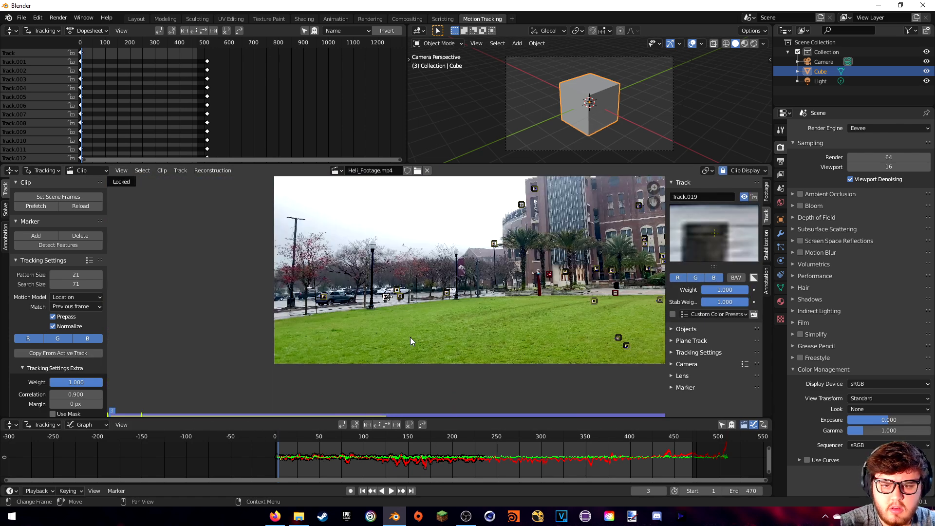
scroll(410, 337, up, 9)
drag(340, 441, 256, 443)
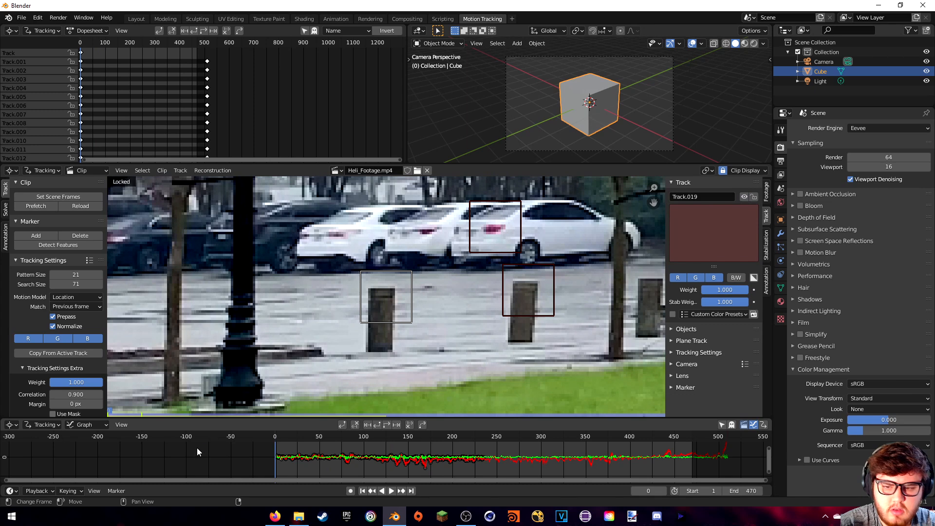
Enable the Tripod option, set Refine to the focal length and K1 option, and solve the camera motion.
click(6, 209)
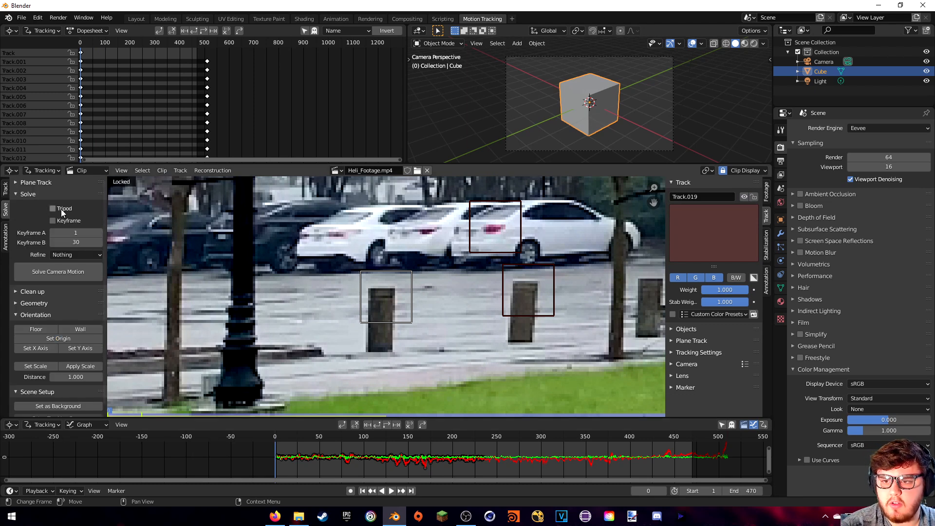
click(52, 209)
click(65, 257)
click(80, 297)
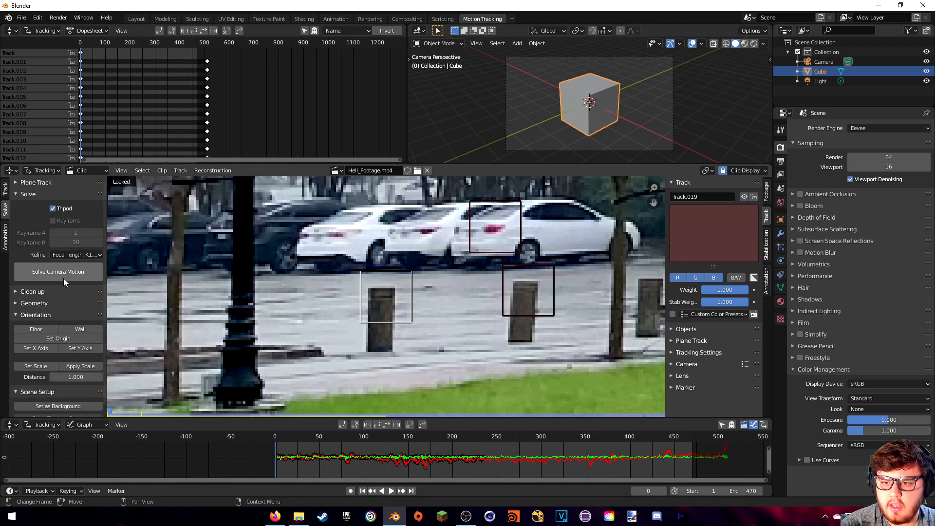
click(38, 276)
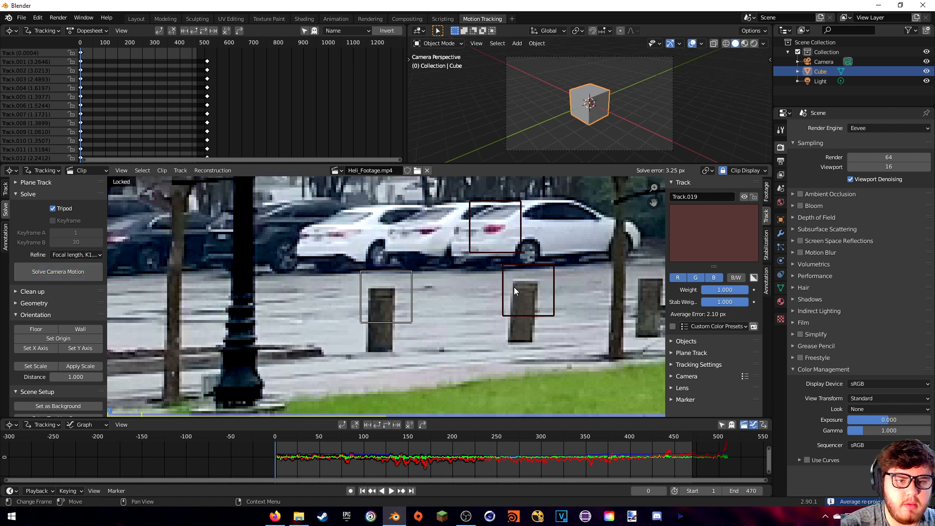
Re-solve the camera motion with Tripod disabled and automatic Keyframe selection enabled, and turn Keyframe selection off again.
scroll(283, 309, down, 5)
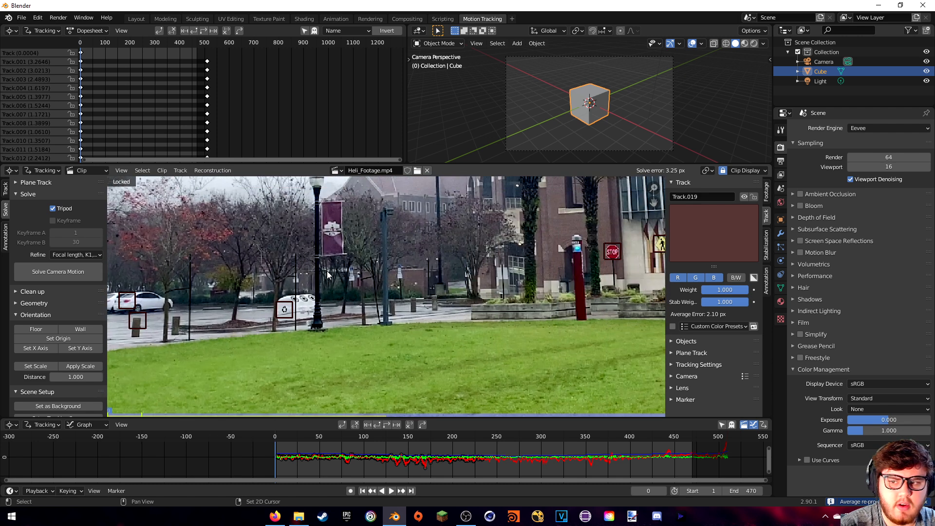
click(53, 209)
click(53, 220)
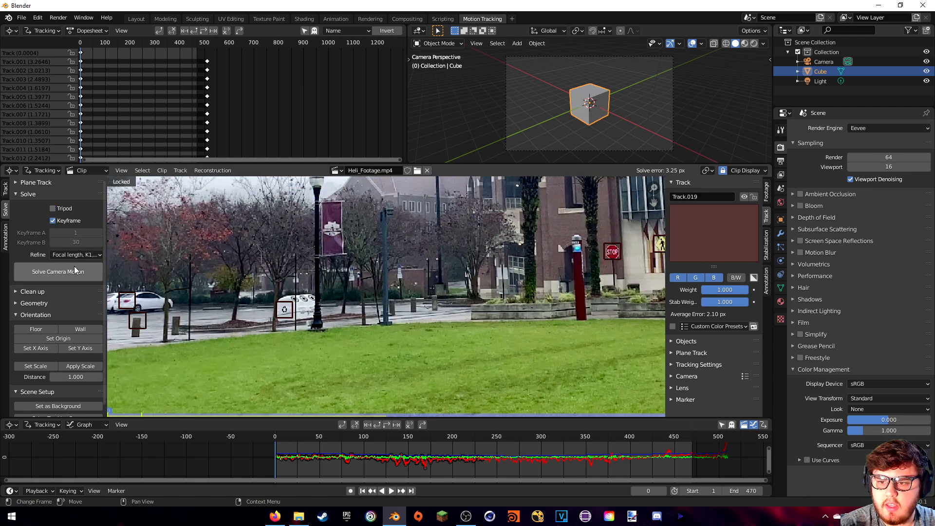
click(56, 272)
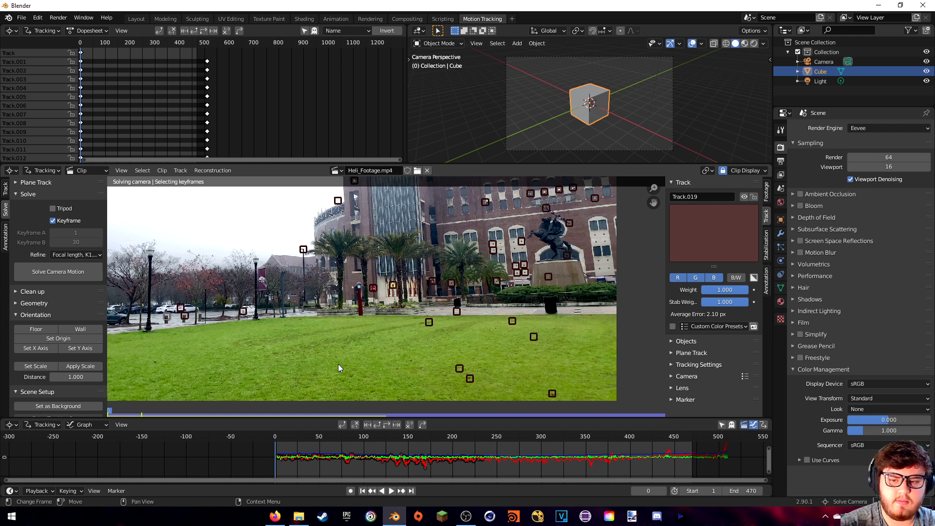
middle_drag(399, 245, 379, 282)
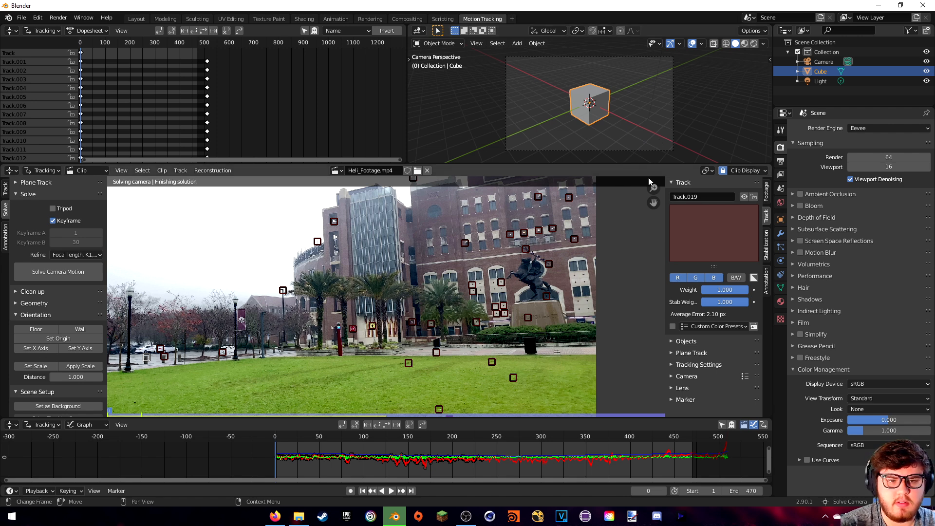
click(67, 222)
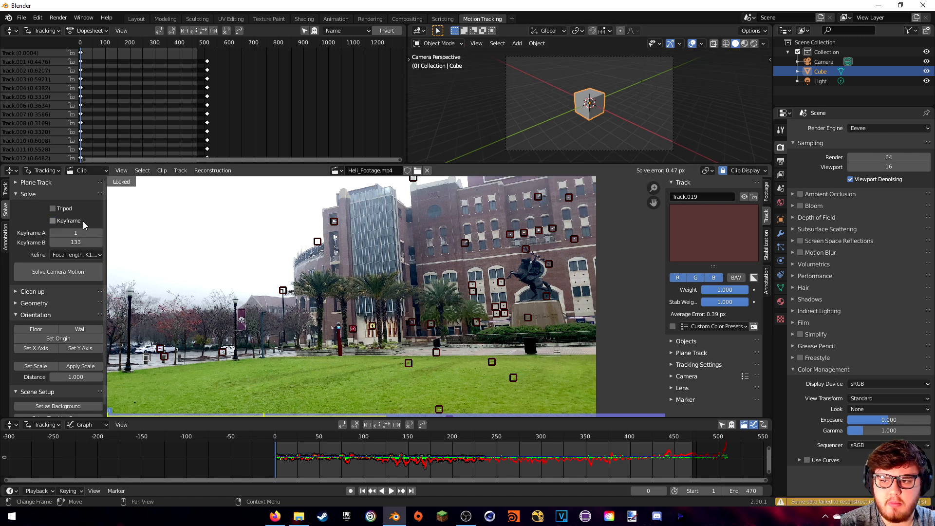
Run Clean Tracks with a reprojection error of 0.690 and the Select action, and delete the selected tracks.
middle_drag(418, 314, 382, 294)
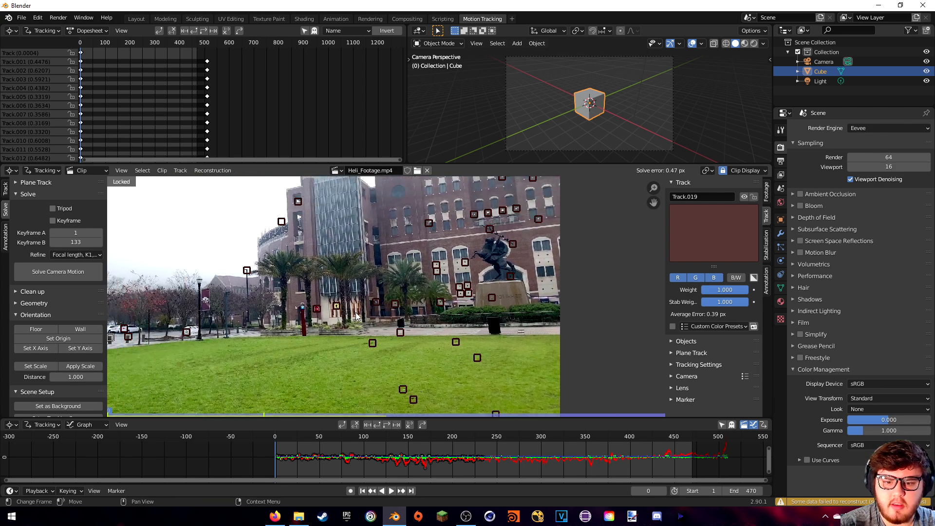
drag(372, 441, 465, 442)
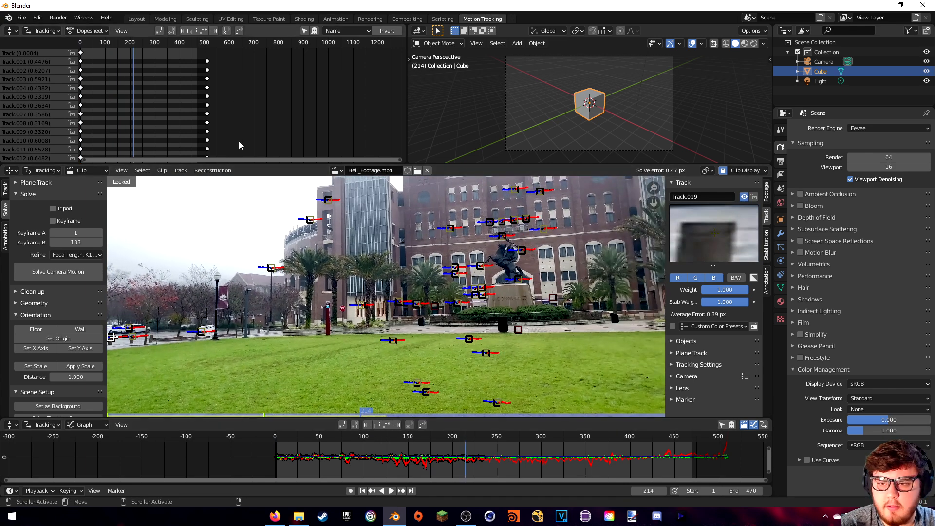
click(32, 292)
click(48, 343)
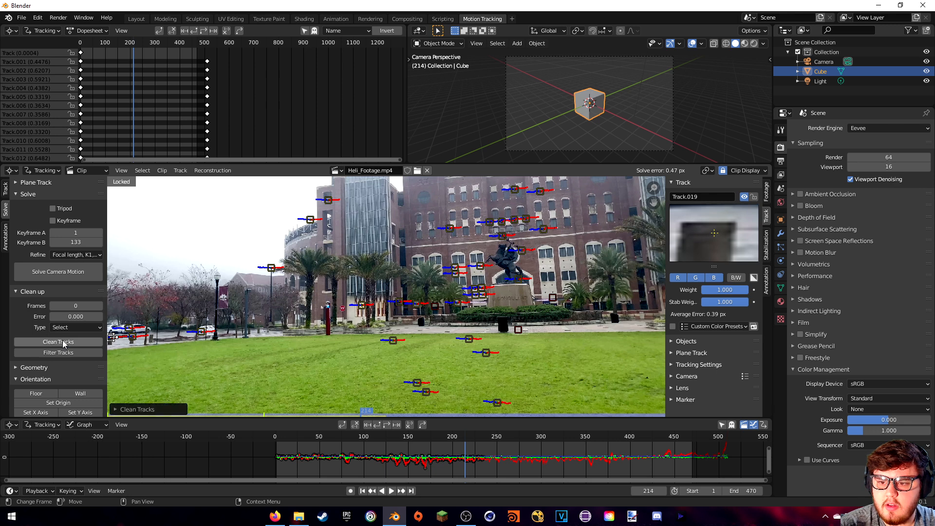
click(145, 409)
mouse_move(195, 395)
mouse_down()
mouse_move(229, 396)
mouse_move(201, 395)
mouse_up()
key(l)
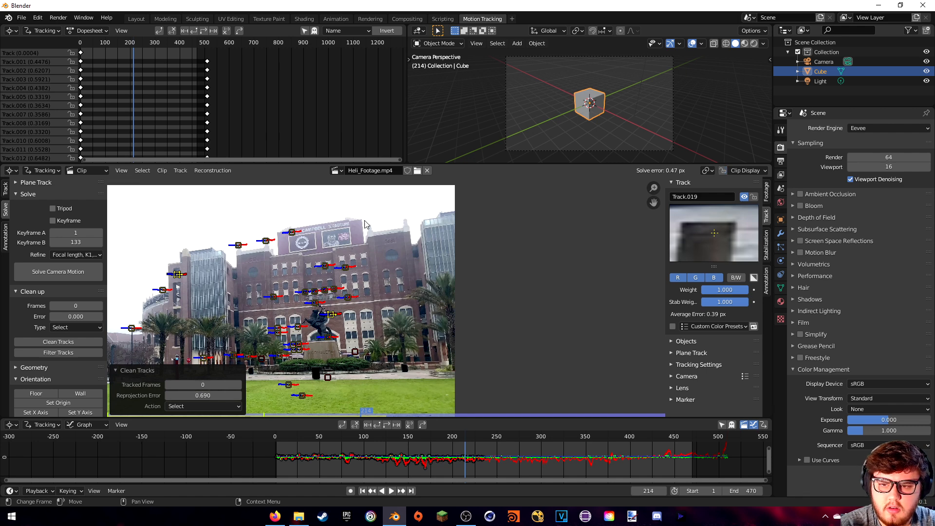
key(x)
click(277, 280)
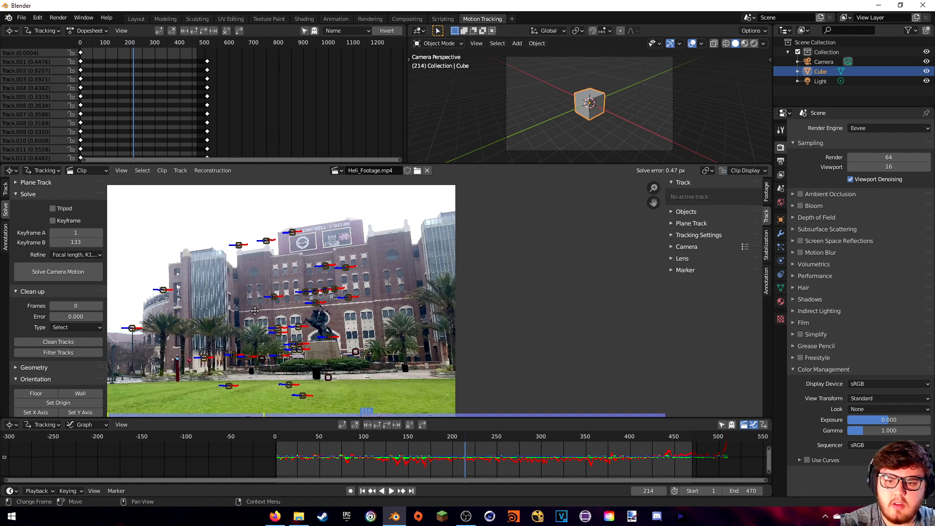
Solve the camera motion again with the remaining tracks and set up the tracking scene.
middle_drag(250, 311, 351, 303)
click(93, 274)
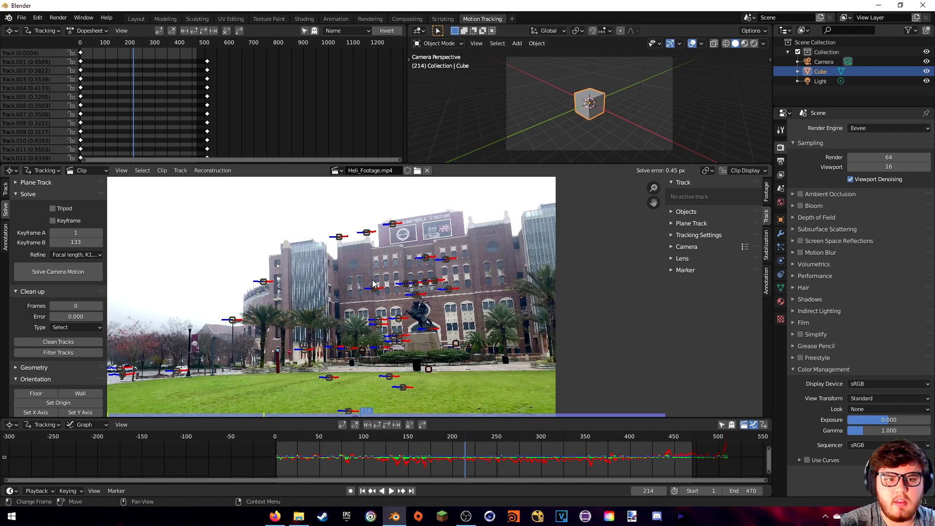
middle_drag(341, 288, 341, 278)
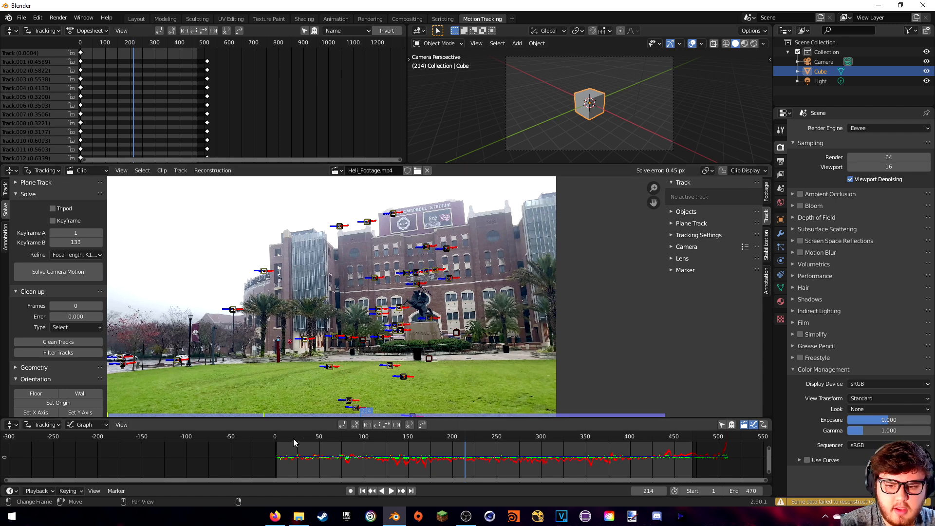
scroll(59, 273, down, 3)
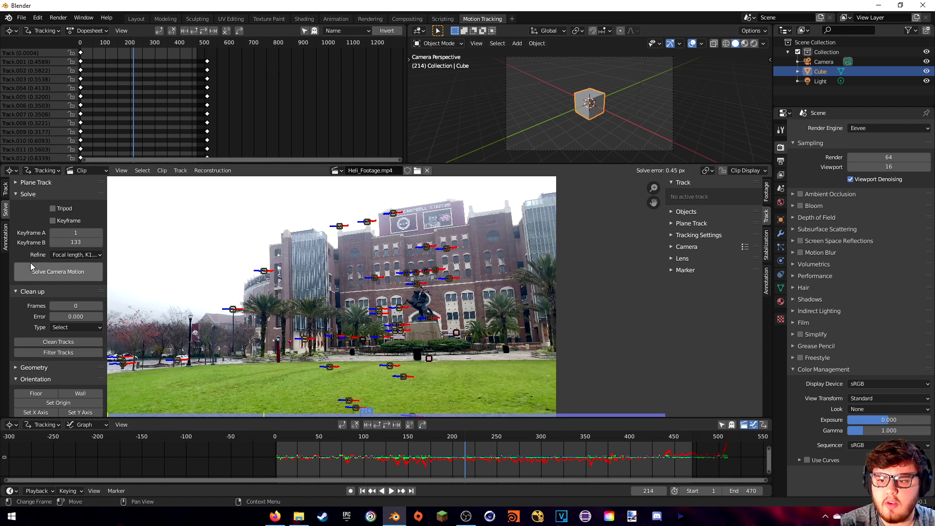
click(58, 408)
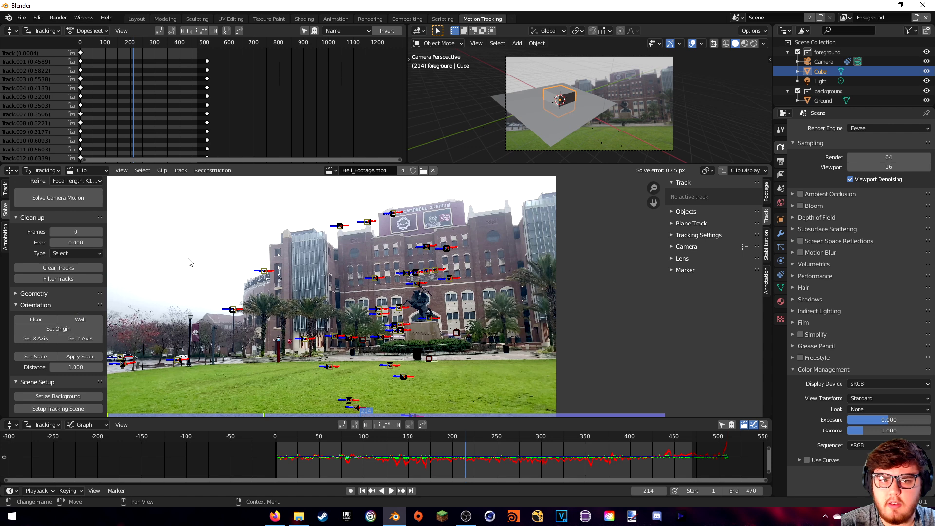
Select three tracking markers on the grass and set them as the floor plane.
middle_drag(342, 414, 343, 349)
click(350, 337)
shift+click(403, 313)
shift+click(414, 352)
click(36, 319)
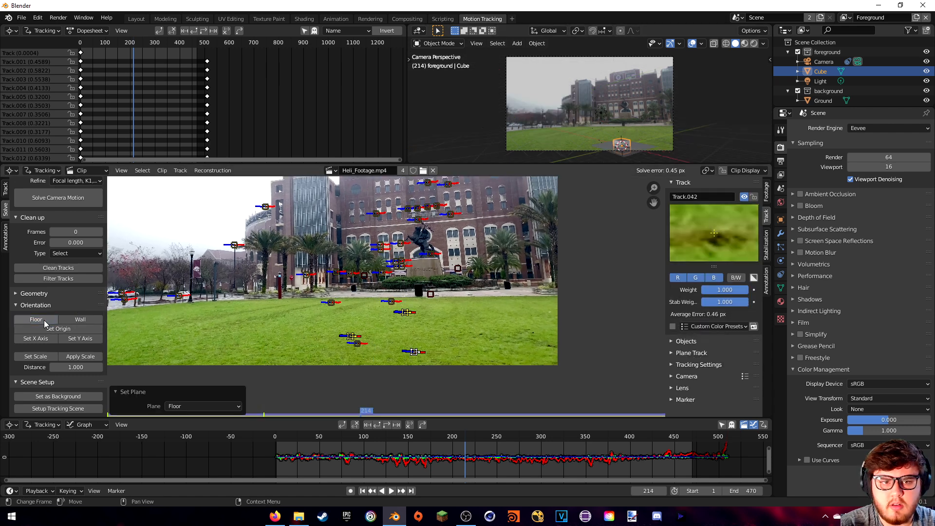
Set the scene origin at the grass marker nearest the statue and align the X axis to a marker in the foreground grass.
click(404, 314)
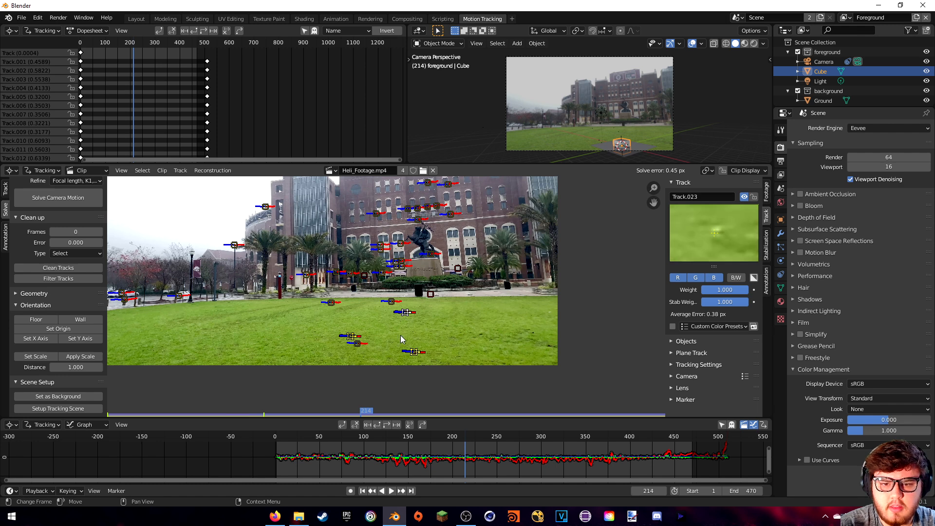
click(59, 329)
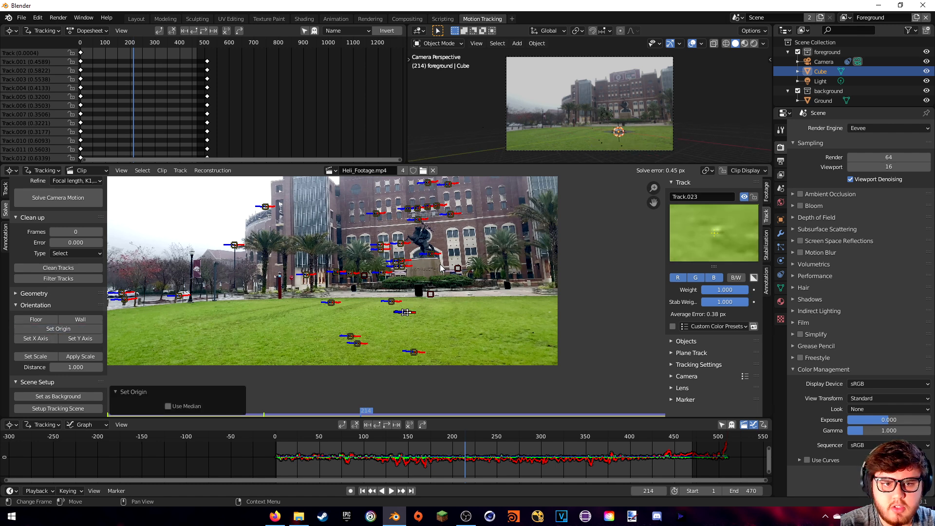
scroll(601, 138, up, 5)
shift+middle_drag(601, 135, 564, 55)
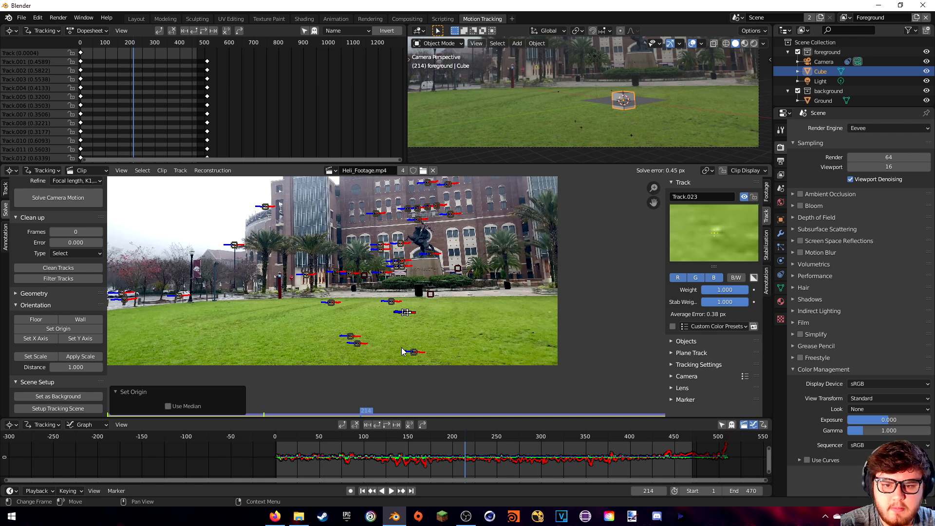
click(356, 343)
click(51, 339)
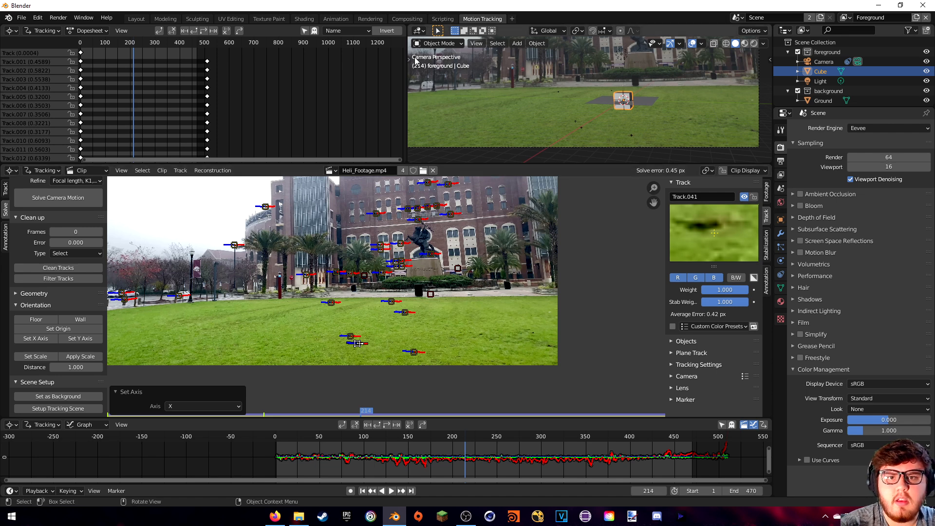
Switch to the Layout workspace and delete the light from the scene.
click(137, 18)
key(KP_0)
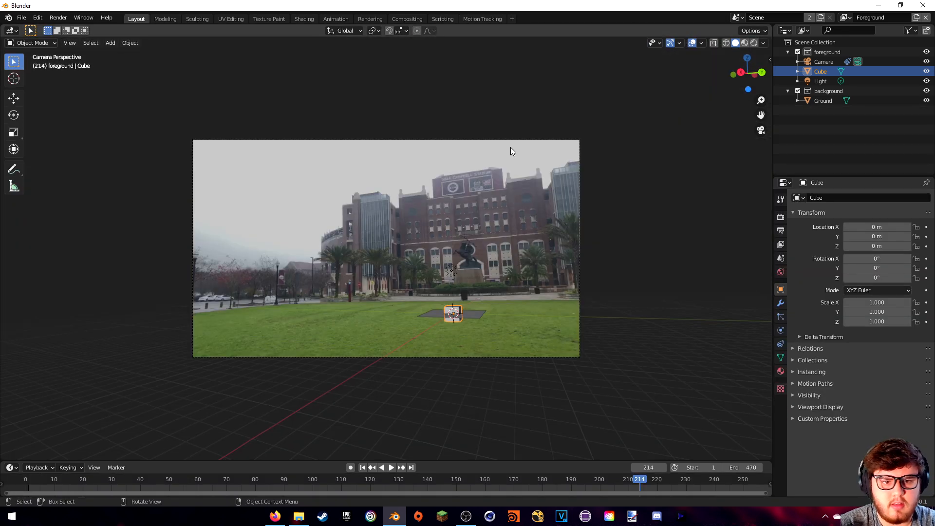
click(461, 267)
key(Delete)
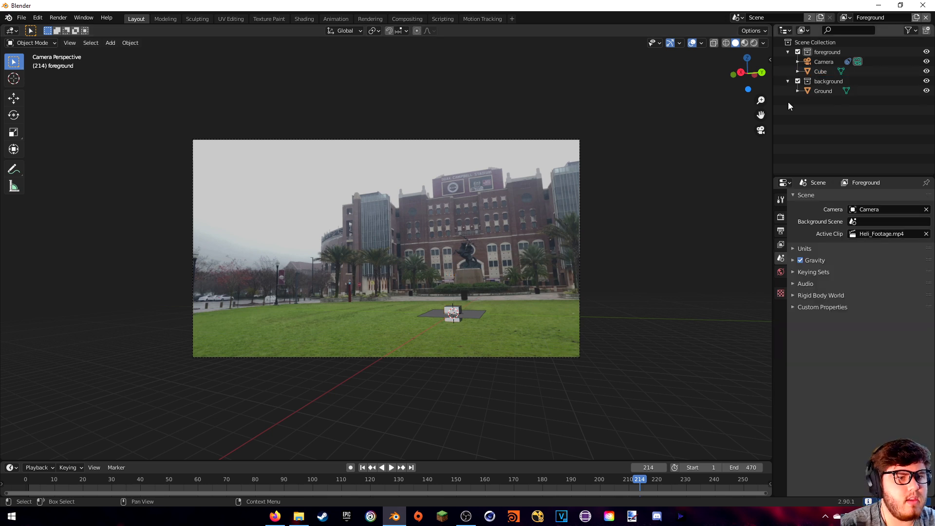
Remove the background collection while keeping the Ground object in the foreground collection.
click(823, 81)
key(Delete)
drag(813, 81, 827, 52)
click(846, 17)
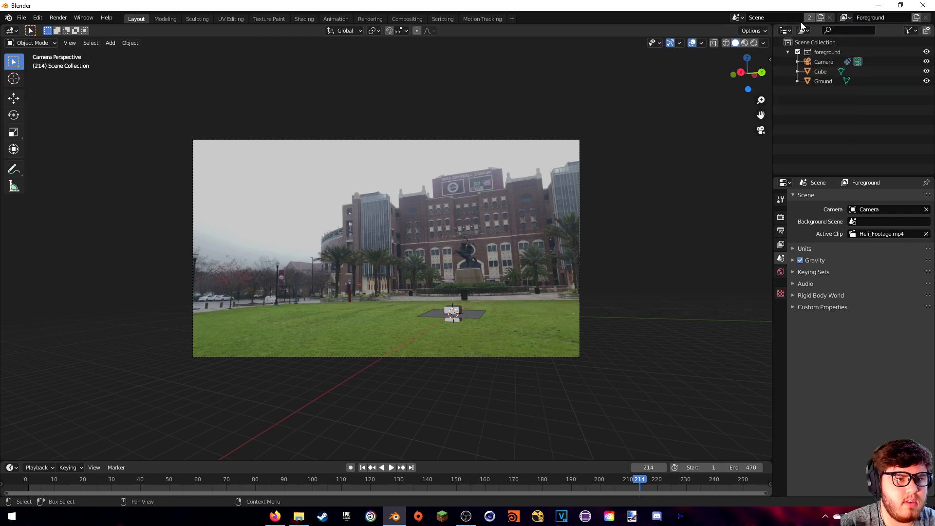
In the compositor, delete the Undistortion, Scale, first Alpha Over and upper Render Layers nodes, and link the Movie Clip image to the remaining Alpha Over.
click(411, 19)
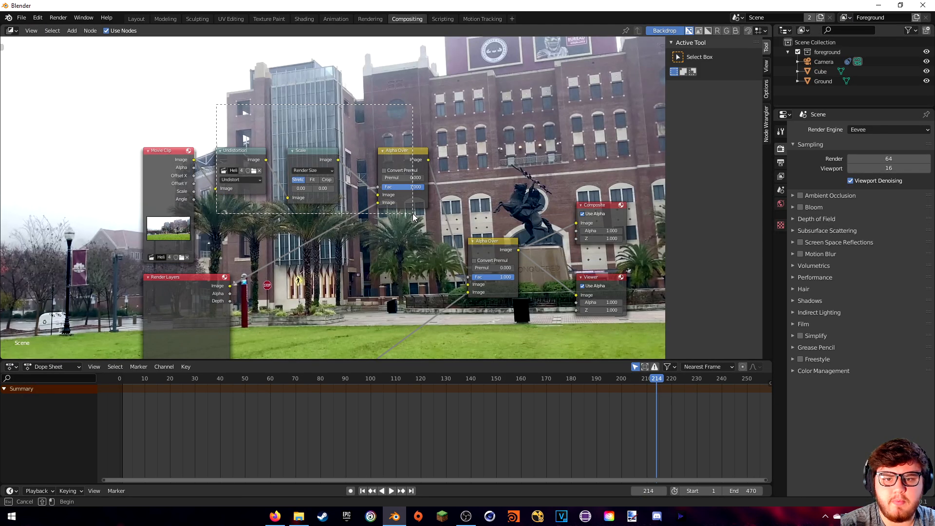
key(x)
drag(171, 199, 342, 263)
drag(365, 223, 468, 284)
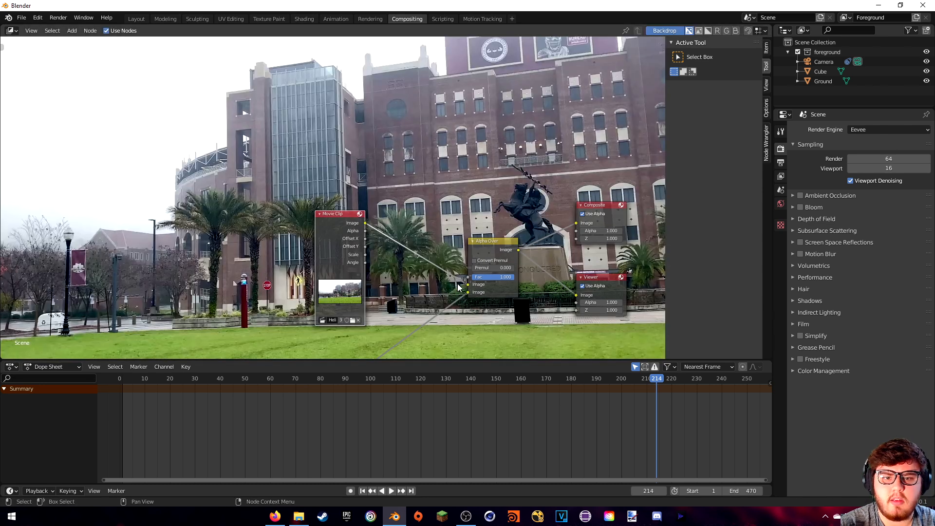
Return to the Layout workspace and save the project as 1_hour_tut in the 1 Hour VFX Challenge folder.
click(137, 19)
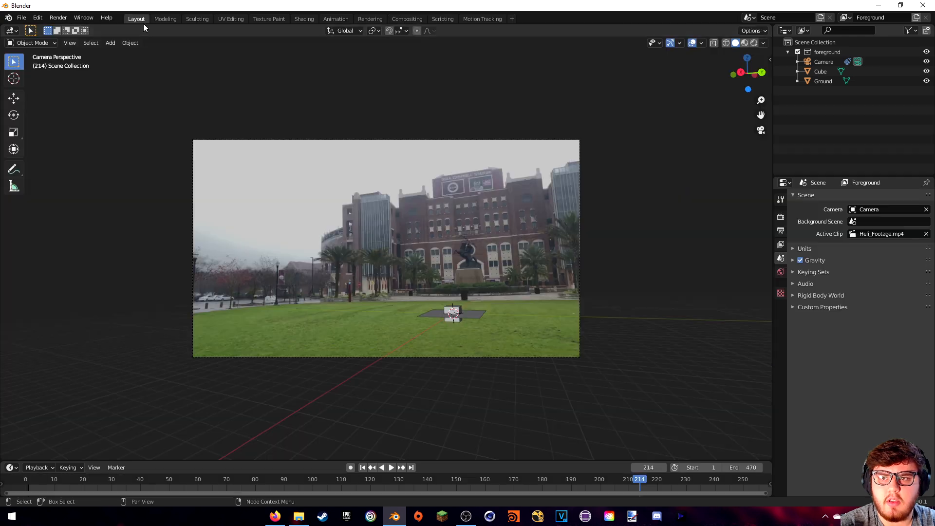
scroll(389, 319, up, 3)
shift+middle_drag(314, 291, 326, 288)
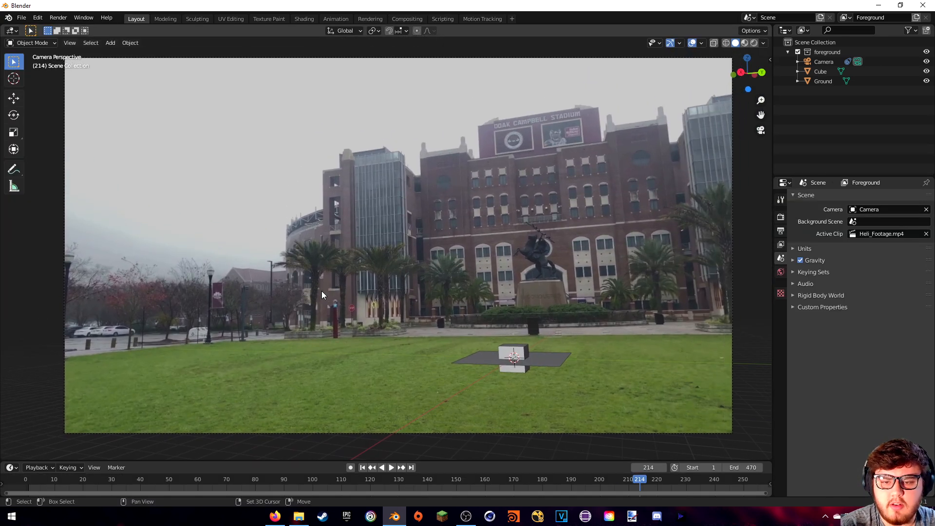
key(ctrl+s)
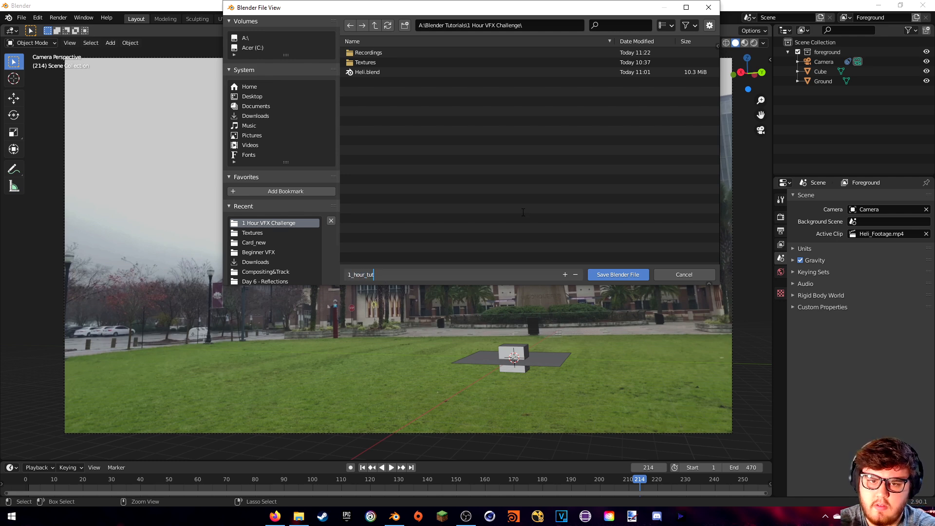
text(1_hour_tut)
key(Return)
click(608, 271)
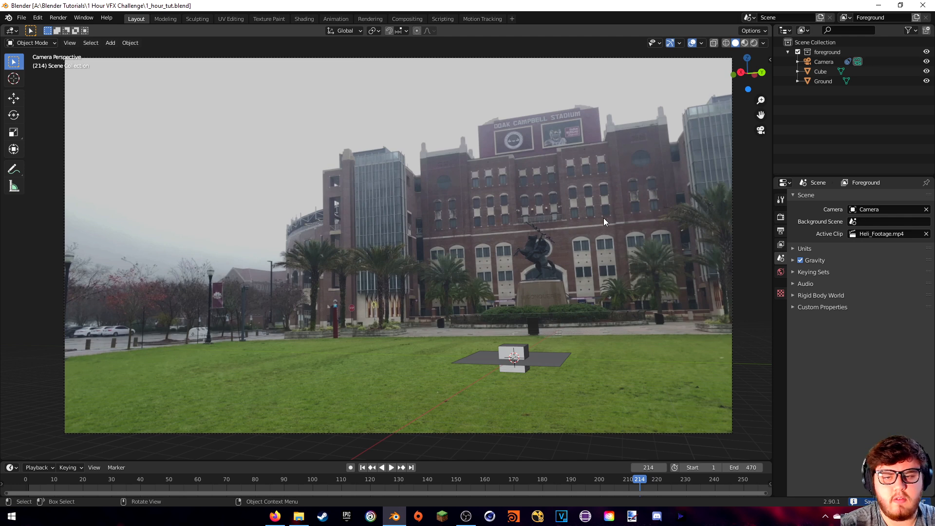
Append all objects from Heli.blend to bring the Seahawk helicopter into the scene.
click(22, 18)
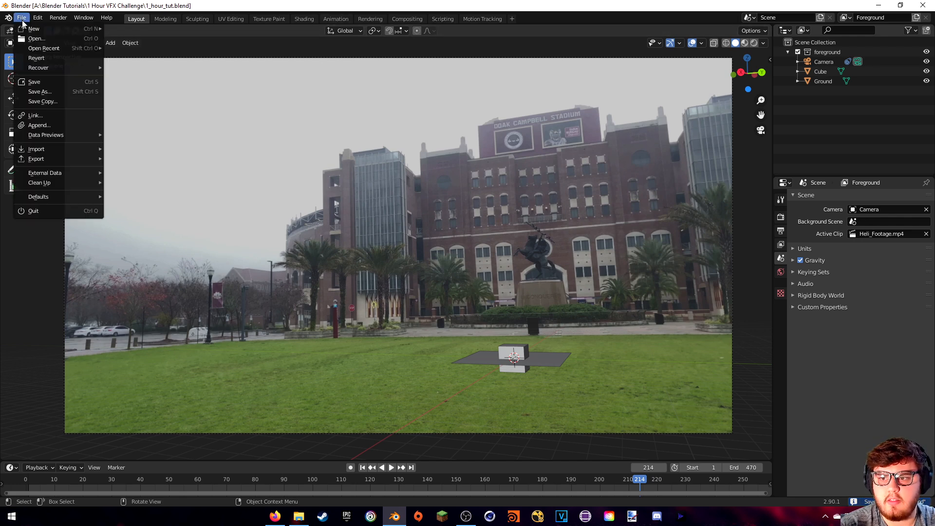
click(39, 125)
click(375, 73)
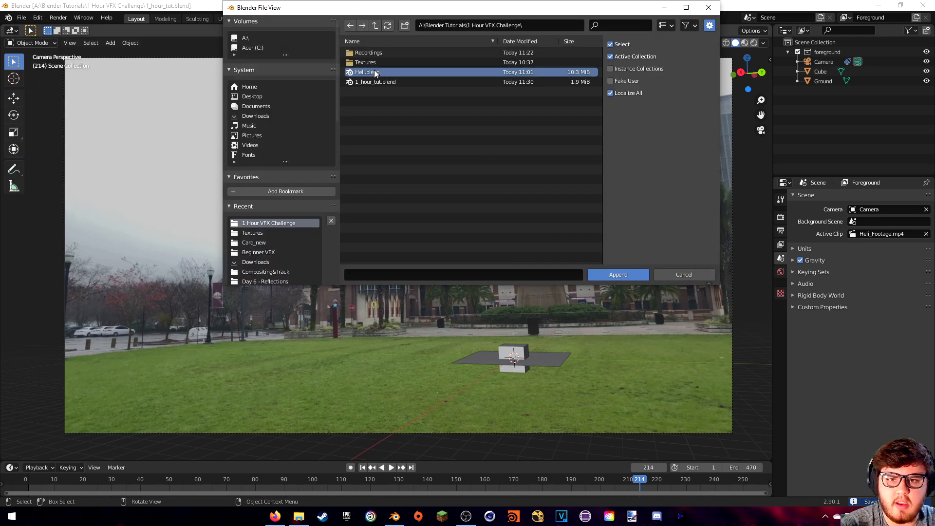
double_click(375, 73)
double_click(366, 102)
click(364, 63)
key(a)
click(637, 273)
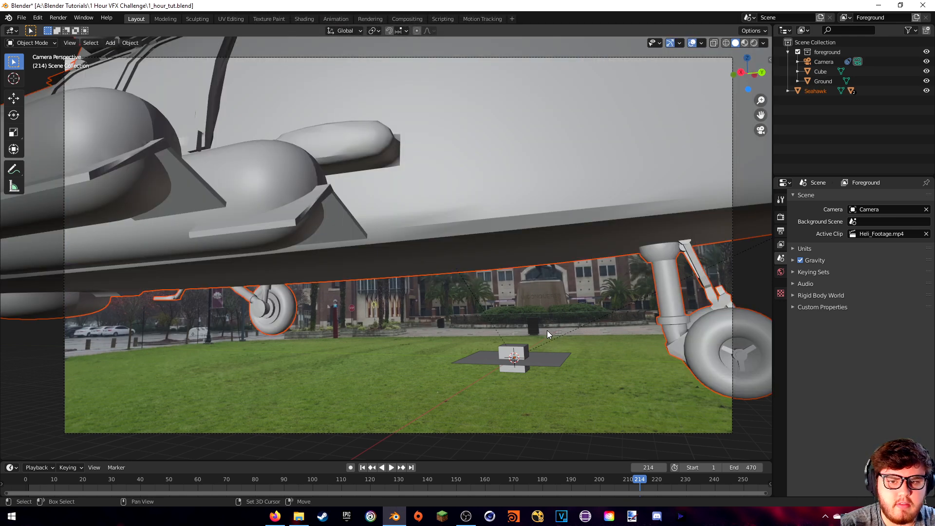
Scale the appended helicopter parts down together to roughly the width of the ground plane.
scroll(553, 337, down, 6)
middle_drag(517, 248, 545, 282)
scroll(535, 281, down, 4)
scroll(531, 279, up, 4)
key(s)
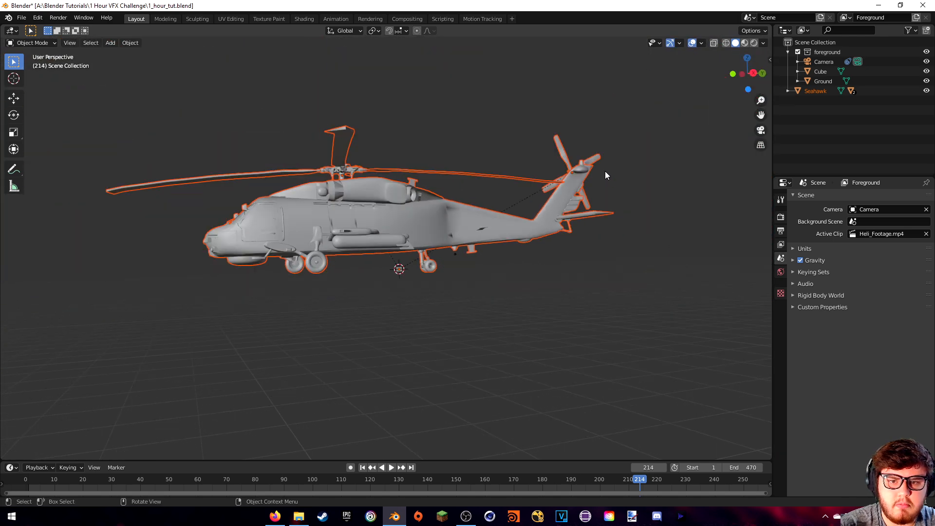
click(417, 268)
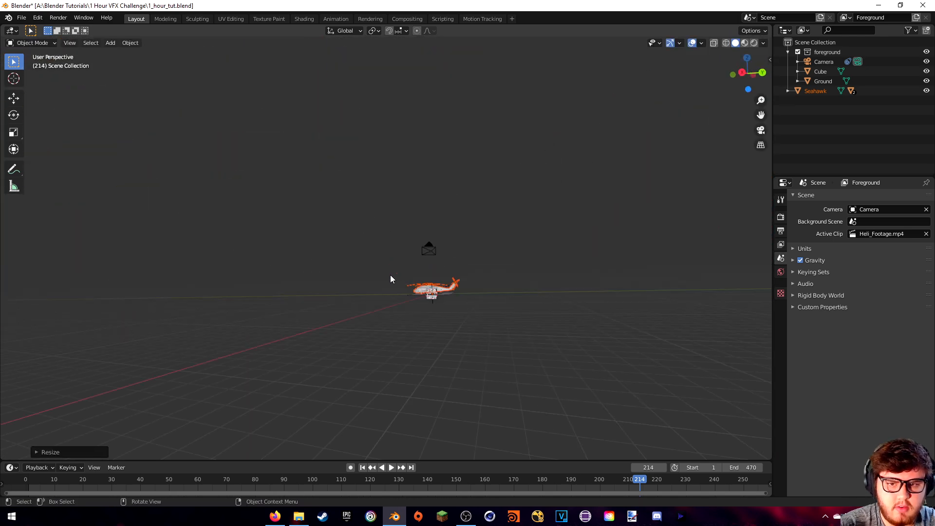
Return to the camera view and delete the test cube beneath the helicopter.
key(KP_0)
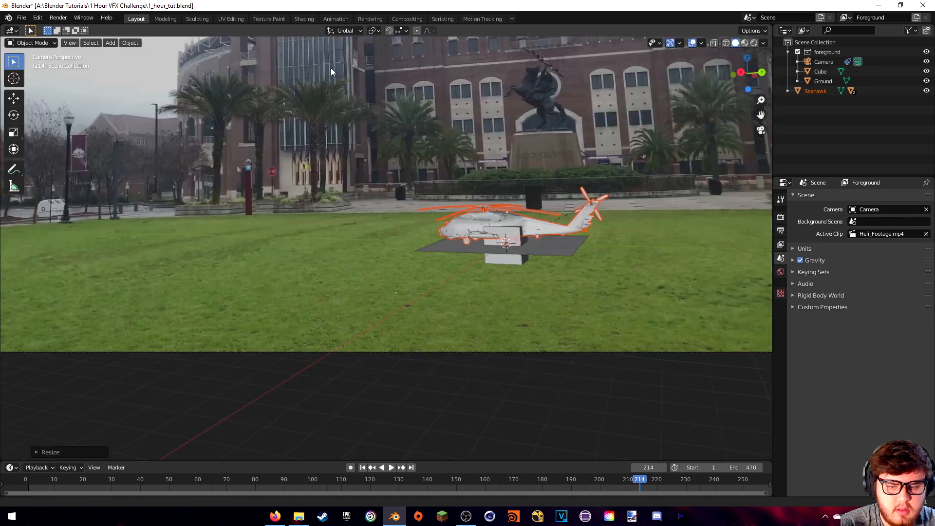
shift+middle_drag(332, 68, 317, 72)
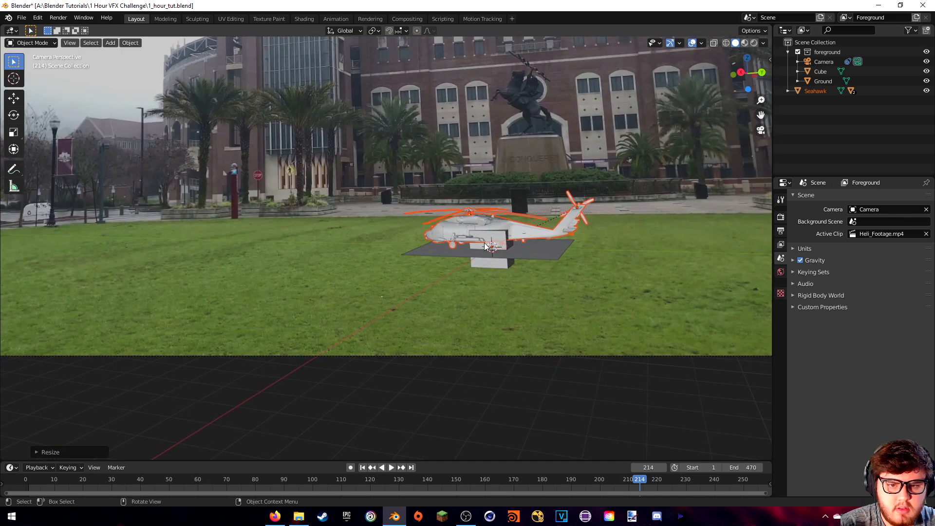
click(489, 251)
key(Delete)
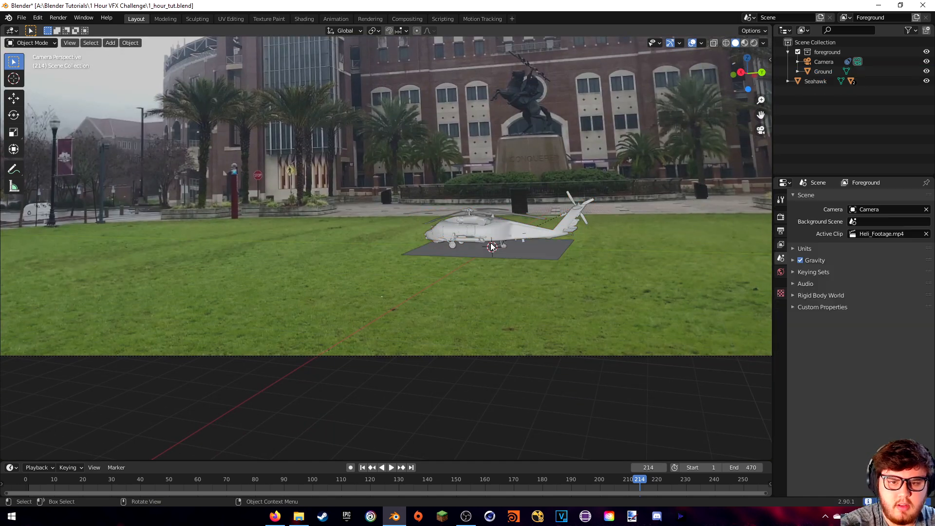
Scale the Seahawk up to about 0.121 and raise it along Z to about 0.188 m.
click(492, 238)
key(s)
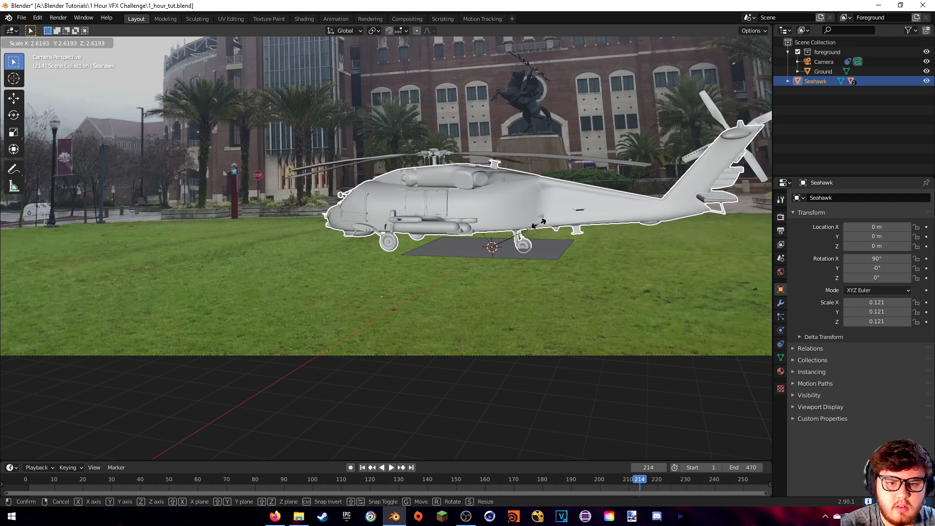
click(539, 223)
key(g)
key(z)
click(528, 216)
Enlarge the Seahawk to a scale of about 0.159 and lift it to about 0.242 m on Z.
key(s)
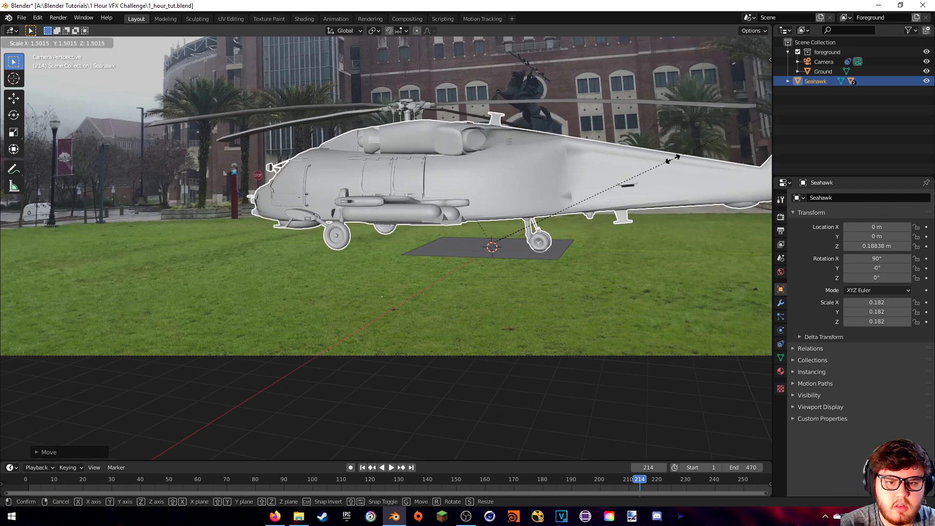
click(612, 186)
key(g)
key(z)
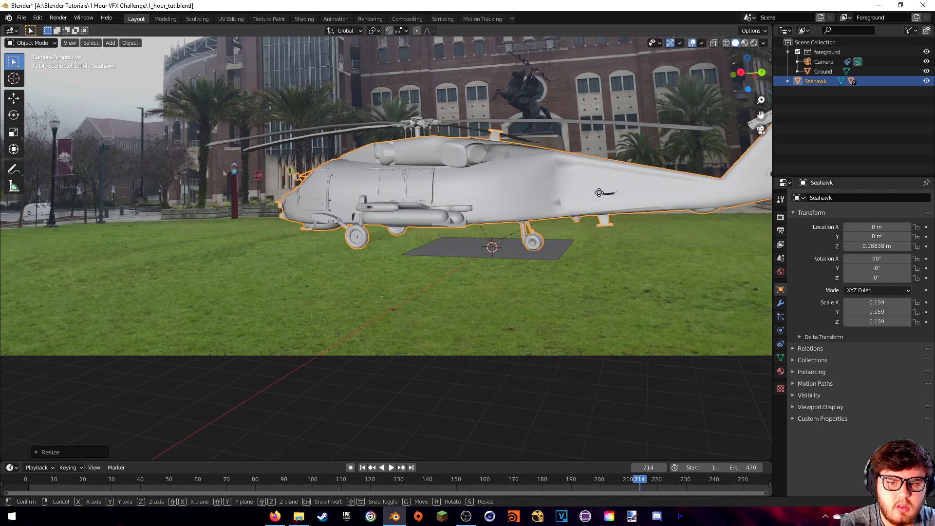
click(599, 191)
middle_drag(583, 200, 533, 318)
key(KP_0)
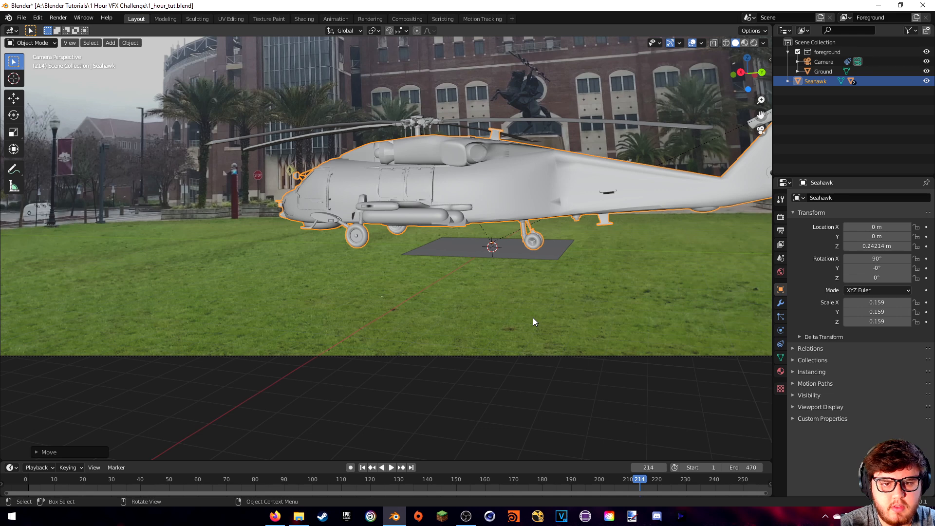
Scale the Ground plane up to about 31.1 so it covers the whole lawn in the camera view.
click(502, 239)
key(s)
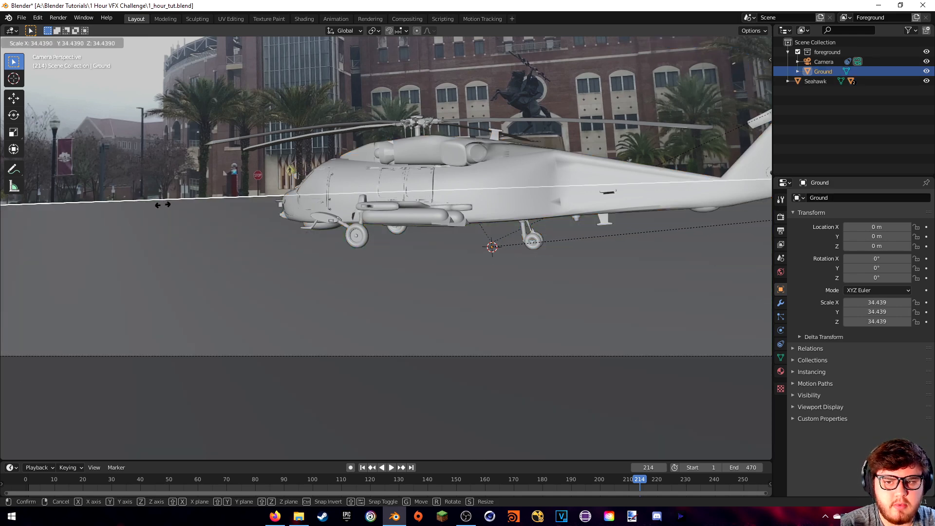
click(120, 213)
scroll(201, 183, down, 3)
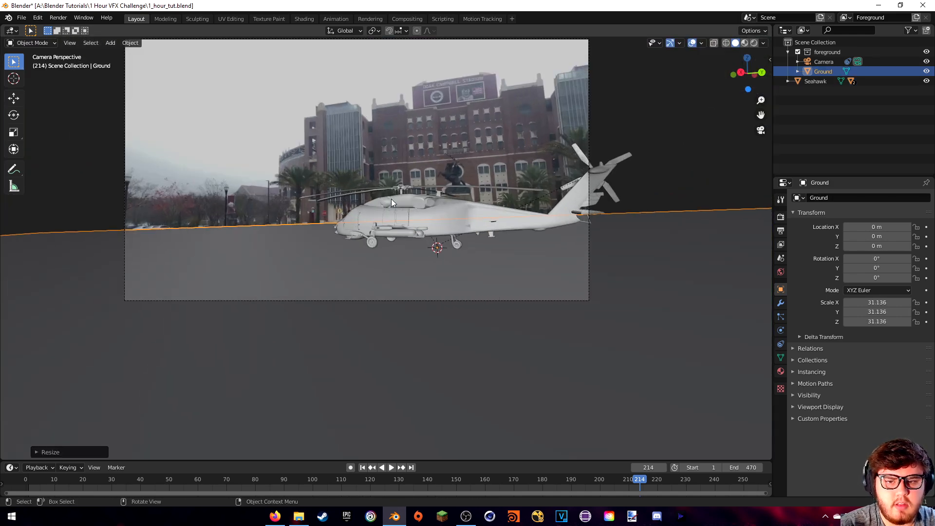
Play back the shot to check how well the helicopter sticks to the tracked footage.
click(399, 208)
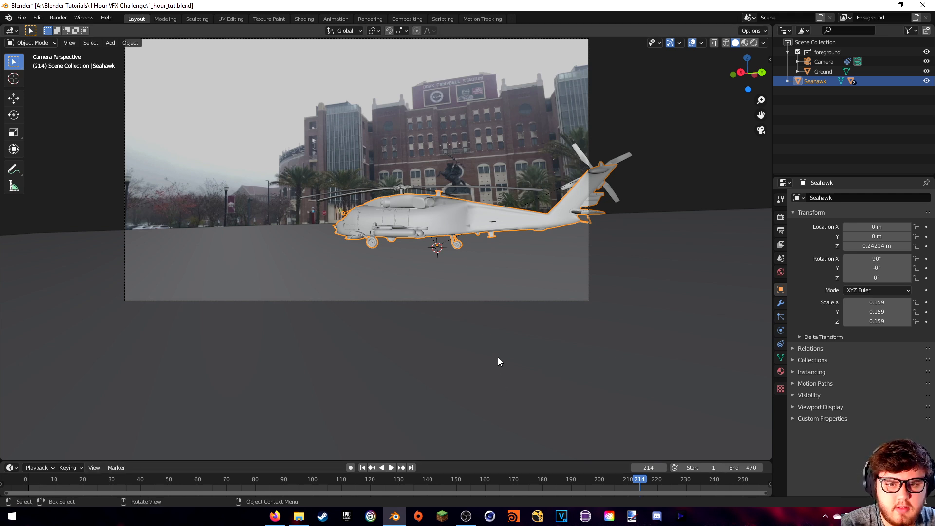
click(28, 482)
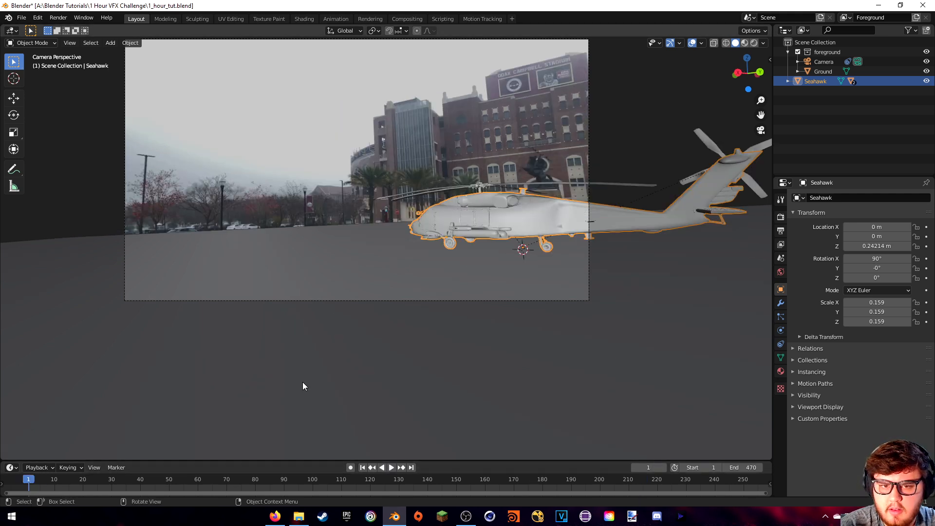
scroll(328, 481, down, 4)
middle_drag(365, 480, 311, 474)
click(342, 482)
key(space)
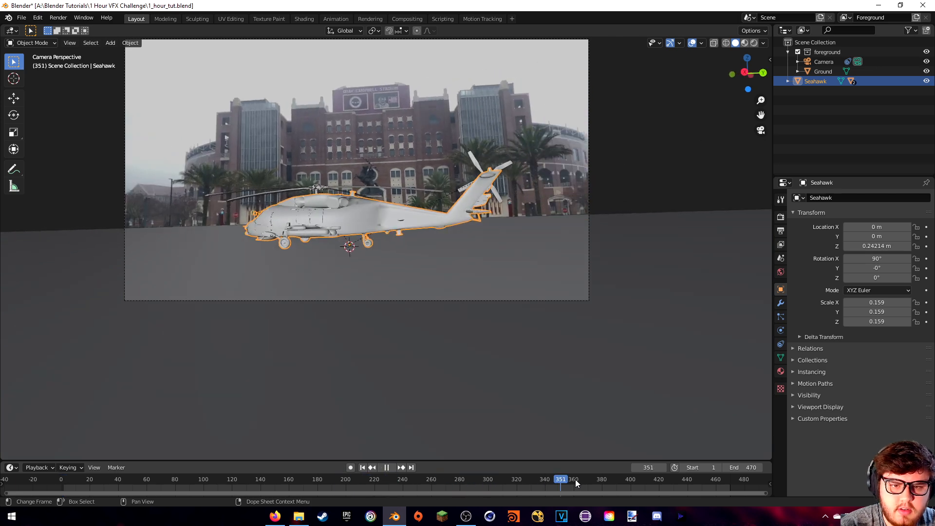
key(space)
Hide the Ground plane and go to frame 368 to check the helicopter against the grass.
click(469, 267)
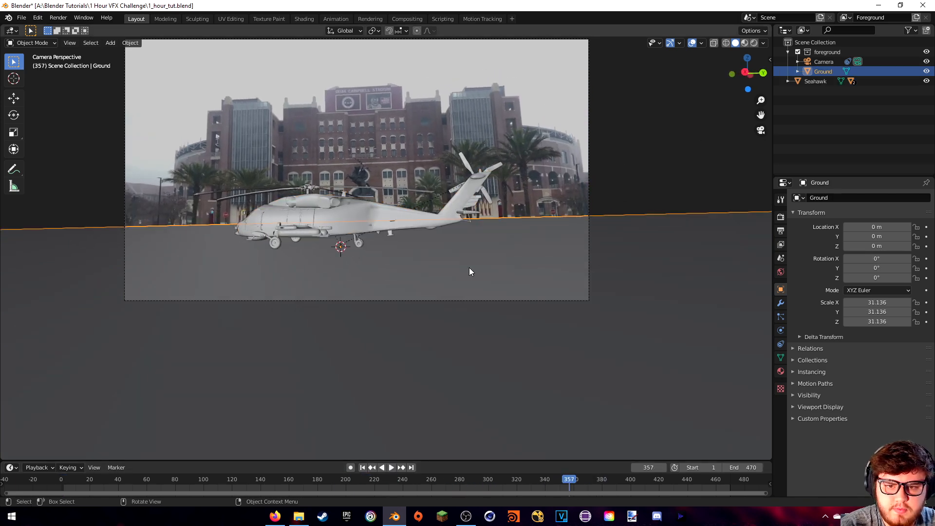
key(h)
scroll(447, 262, up, 4)
shift+middle_drag(387, 257, 556, 295)
scroll(557, 295, down, 1)
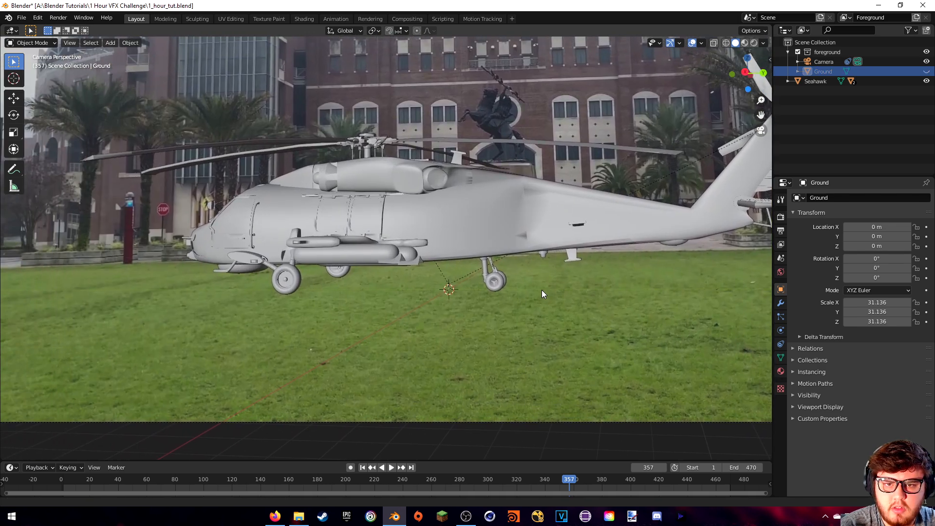
scroll(556, 296, down, 1)
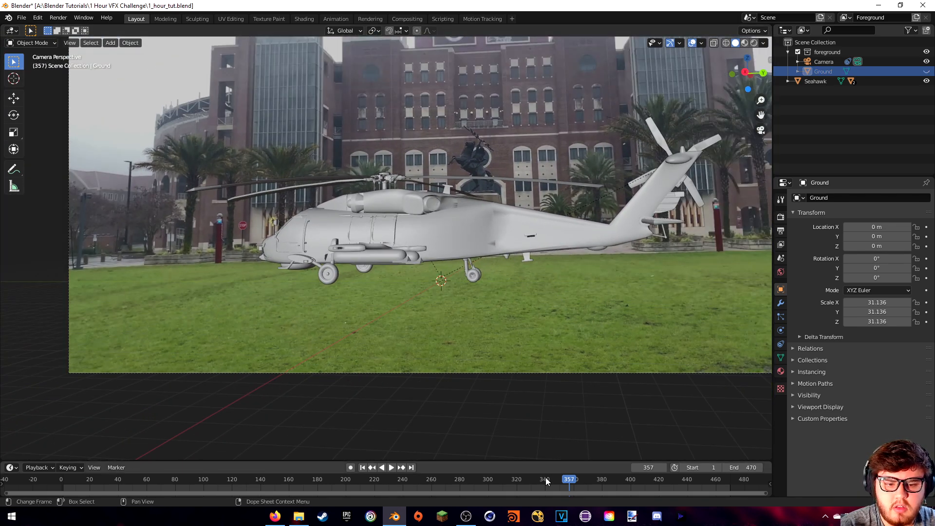
click(598, 483)
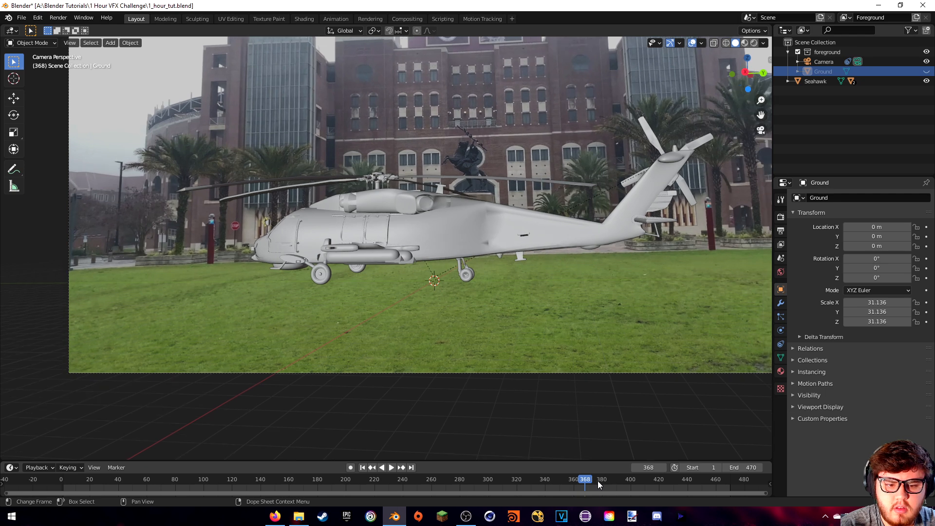
Go to frame 386 and rotate the Seahawk about the Z axis to about 136°.
click(610, 484)
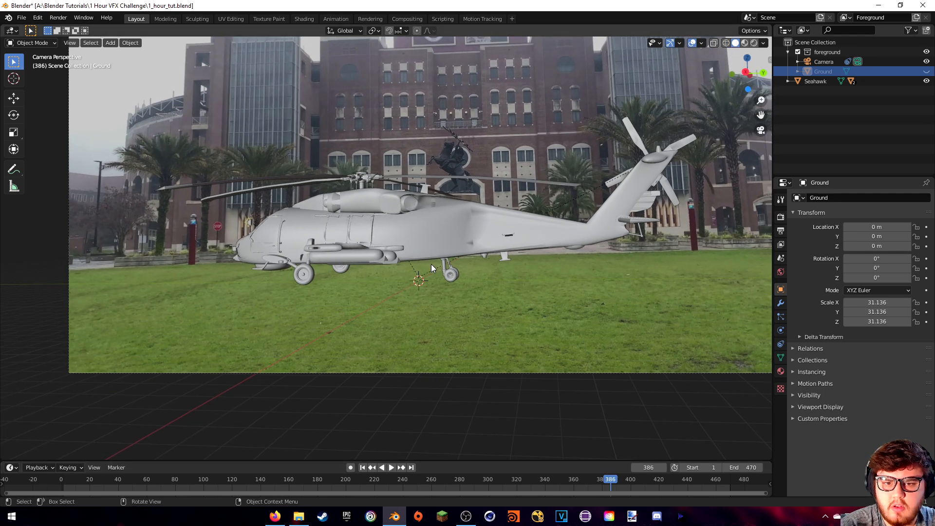
click(431, 258)
text(rz)
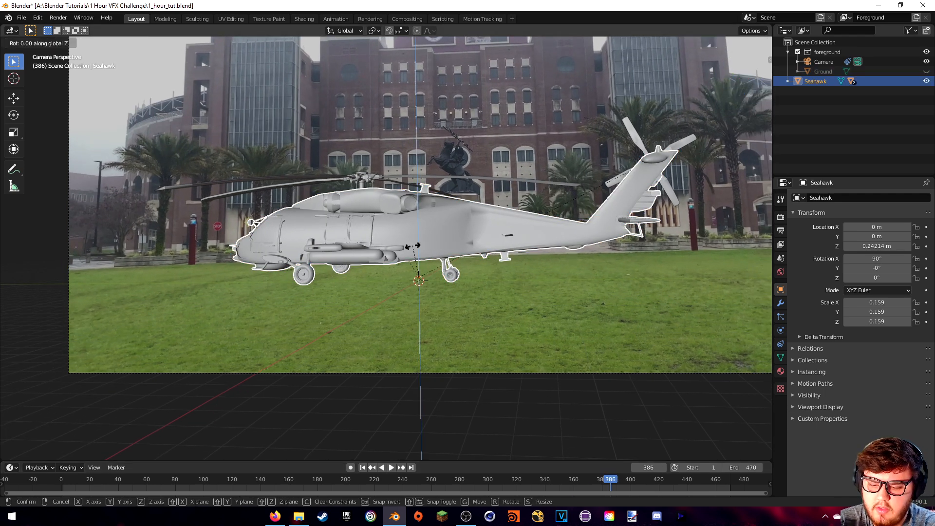
text(90)
key(Return)
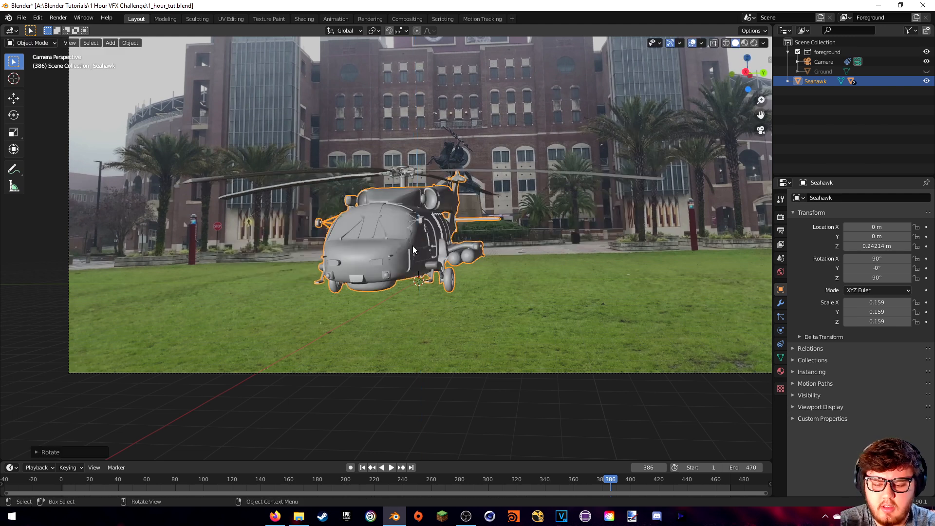
key(r)
key(z)
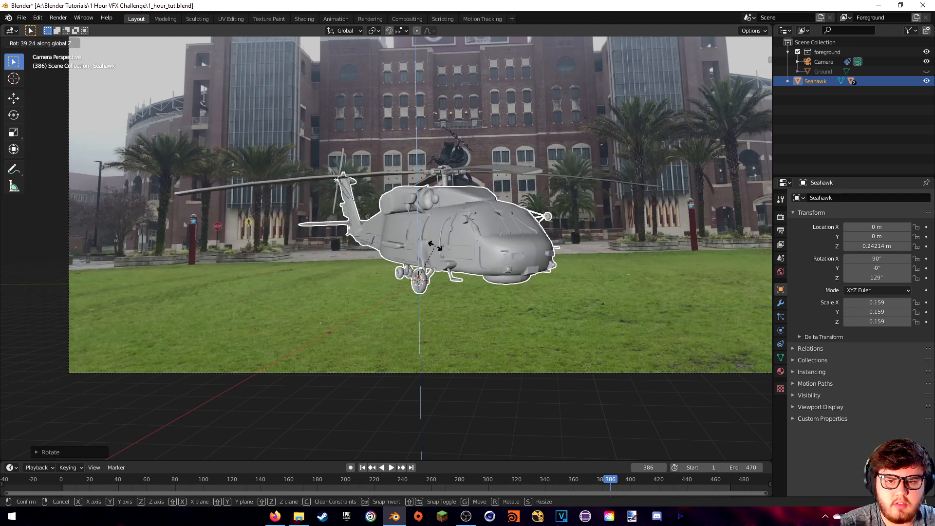
click(440, 246)
shift+middle_drag(440, 246, 420, 267)
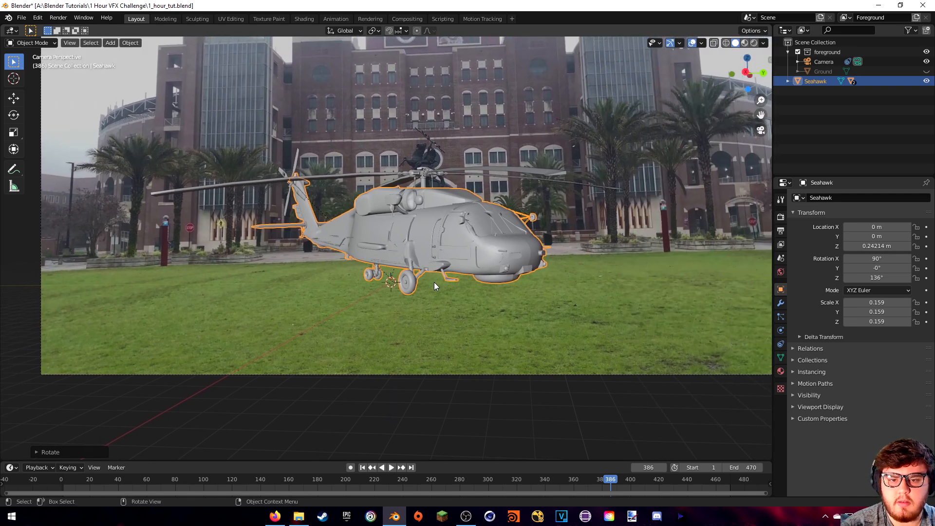
Save the file and insert a Location & Rotation keyframe for the Seahawk at frame 386.
key(ctrl+s)
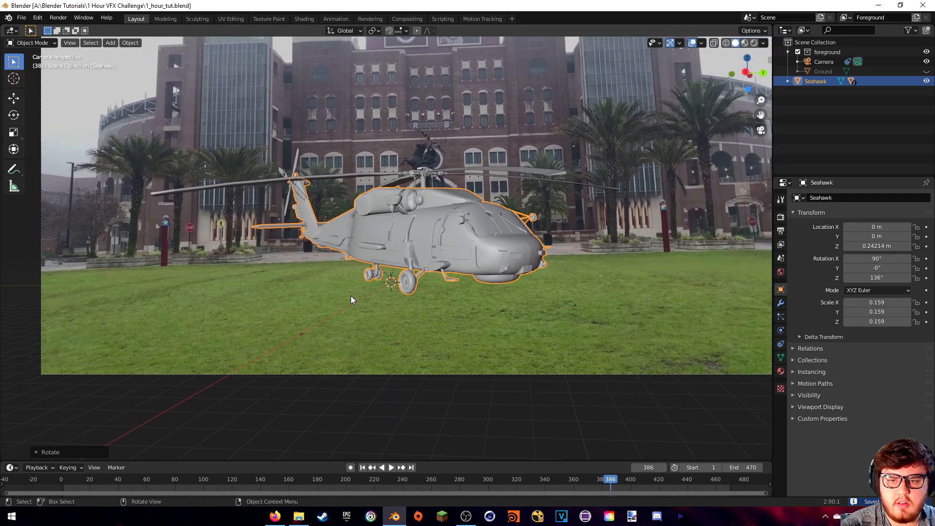
key(i)
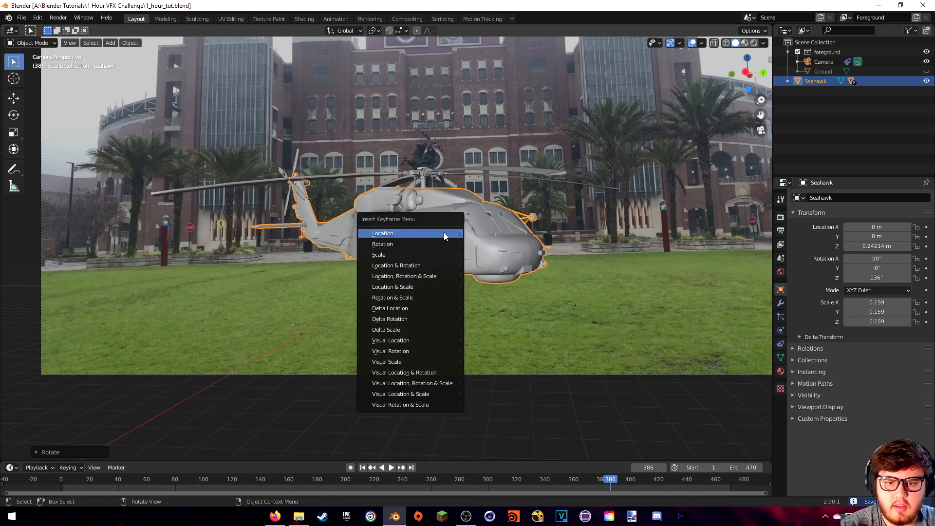
click(408, 264)
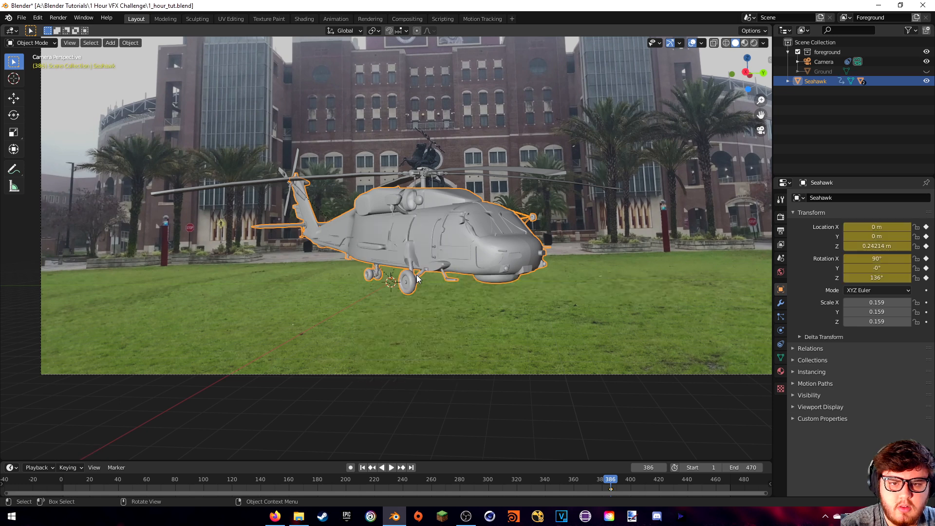
At frame 1, move the Seahawk horizontally back to about X -52 m and Y -39.8 m, keeping its height.
click(64, 479)
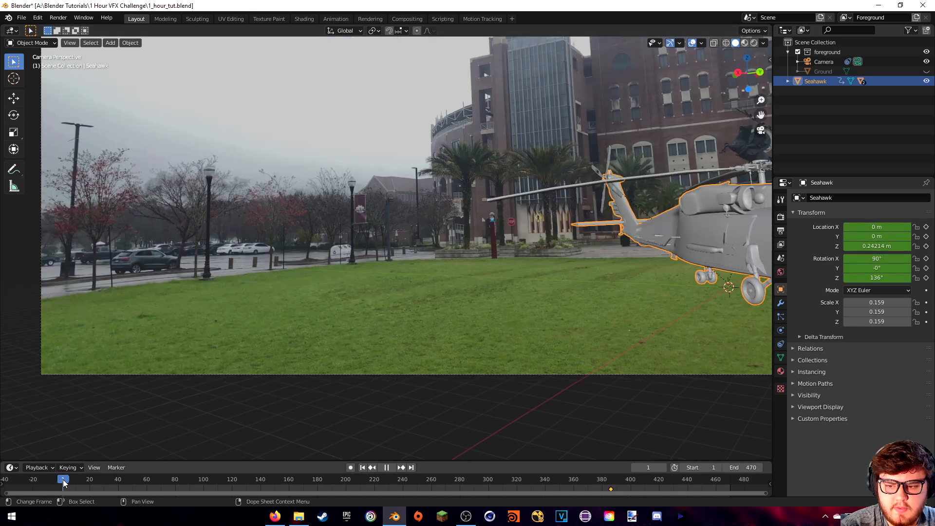
scroll(516, 276, up, 3)
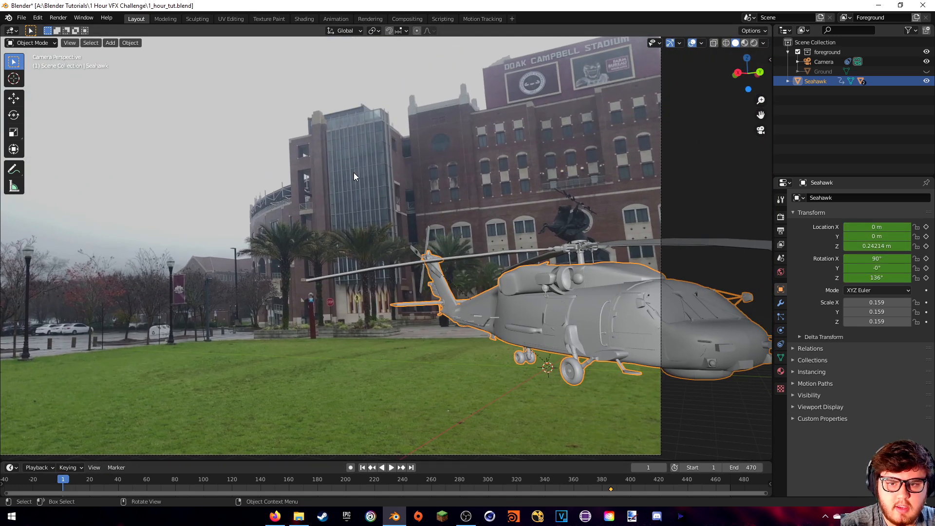
scroll(551, 355, down, 3)
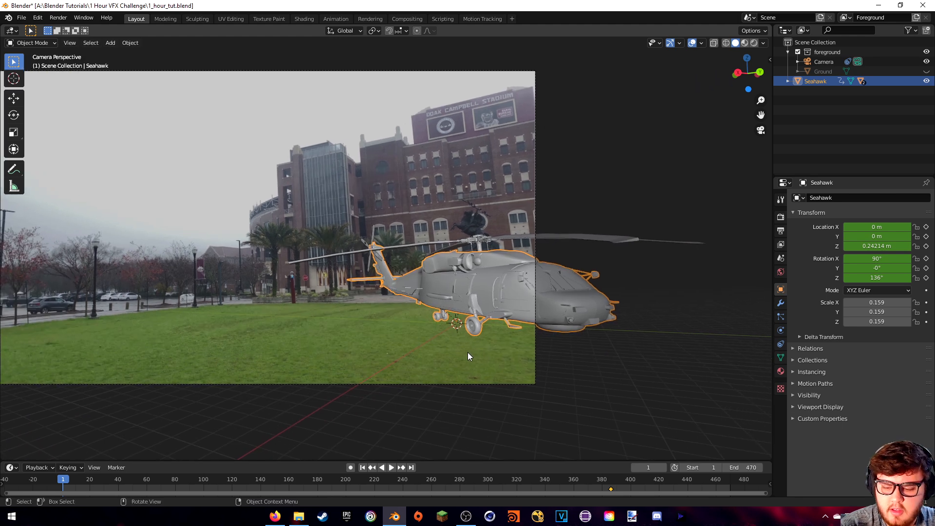
key(g)
key(shift+z)
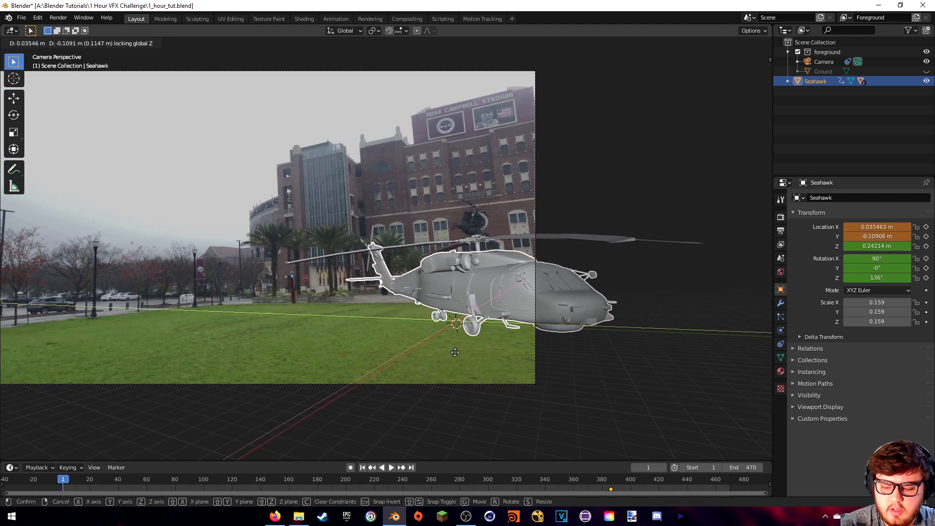
click(330, 323)
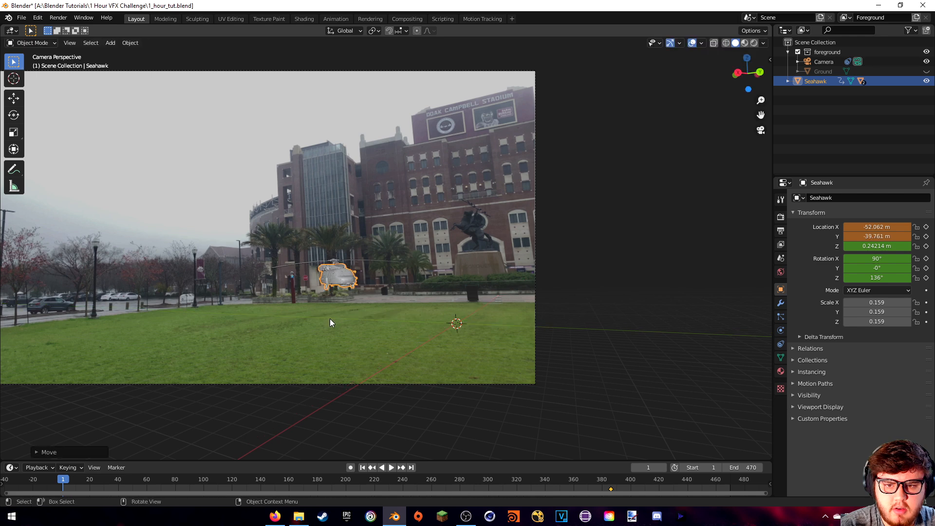
Set the Camera's clip end distance to 25000 m.
click(822, 62)
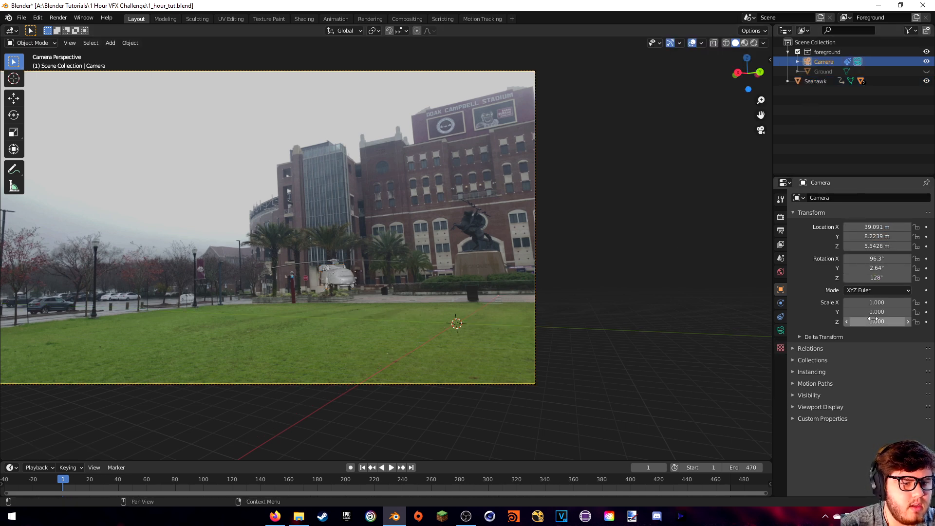
click(780, 330)
drag(868, 303, 901, 304)
click(868, 303)
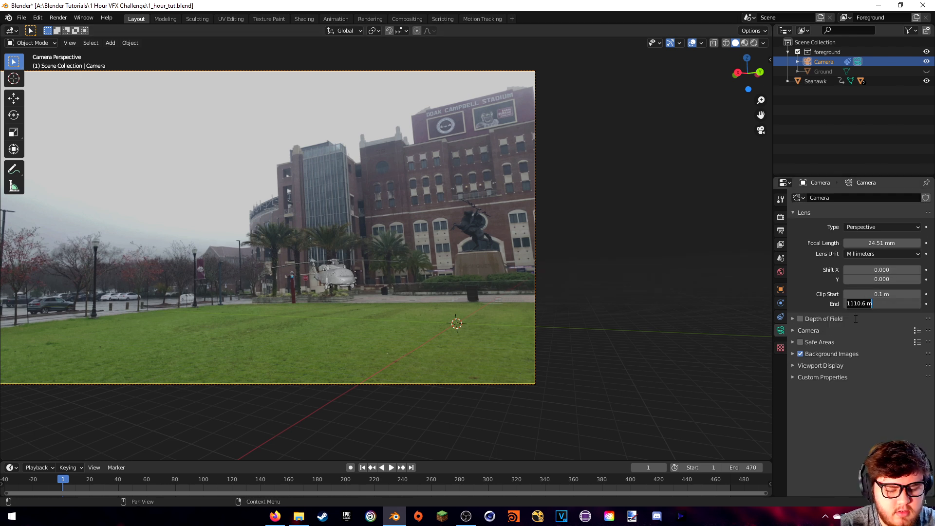
key(Return)
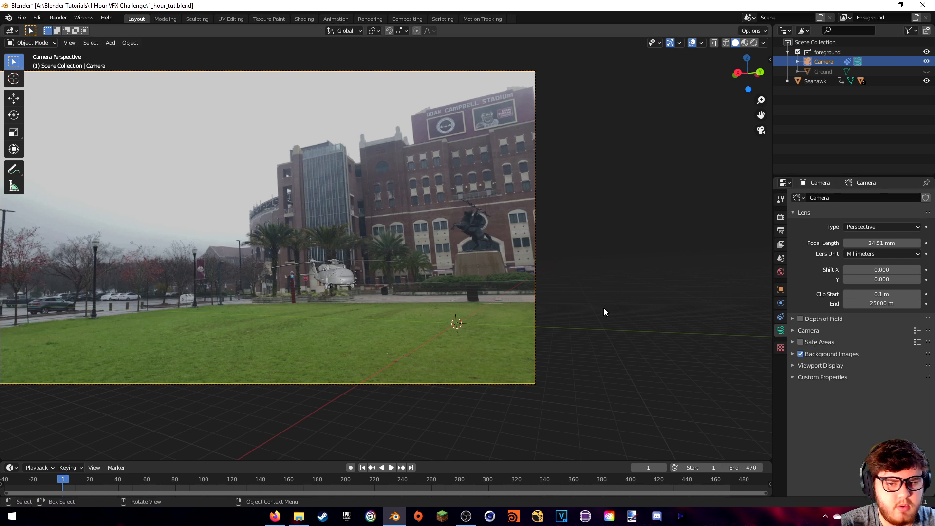
Push the Seahawk much farther from the camera in the horizontal plane, until it is tiny in front of the building.
click(340, 280)
scroll(351, 379, up, 4)
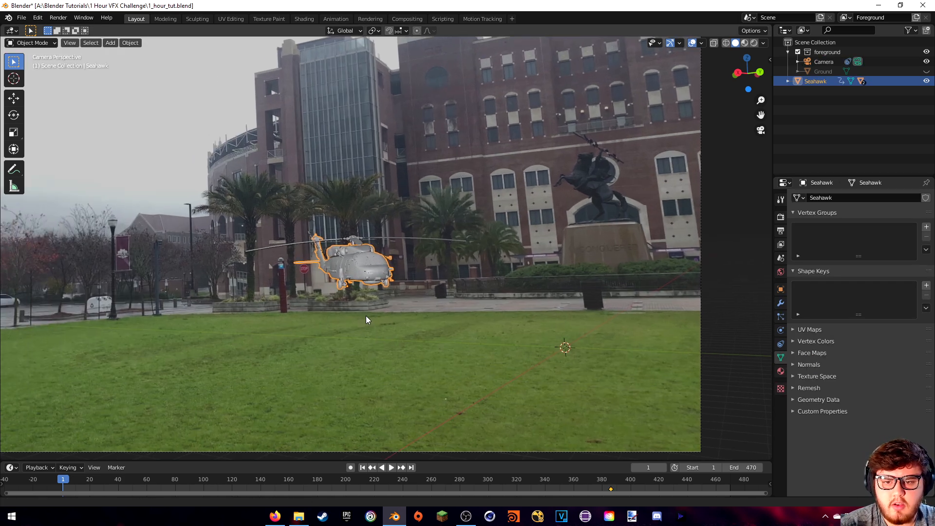
key(g)
key(shift+z)
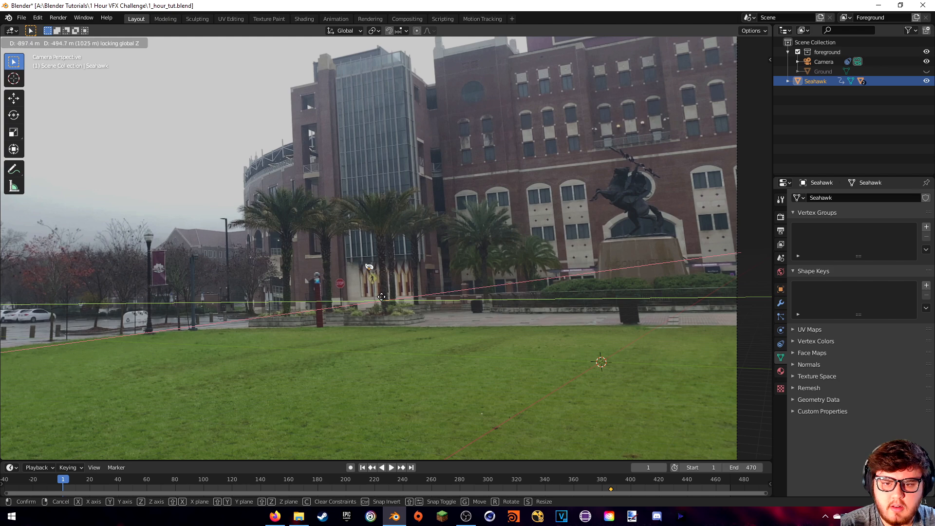
click(370, 281)
scroll(370, 279, up, 6)
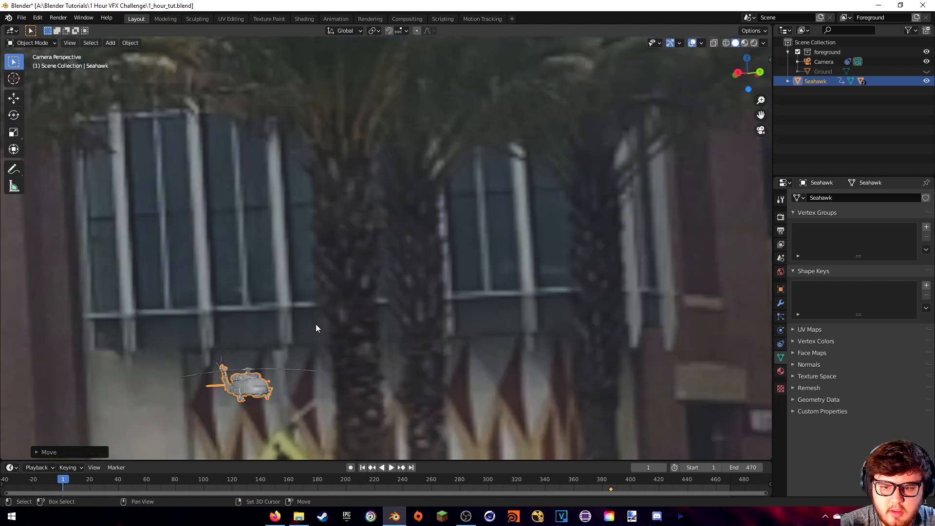
scroll(485, 179, down, 7)
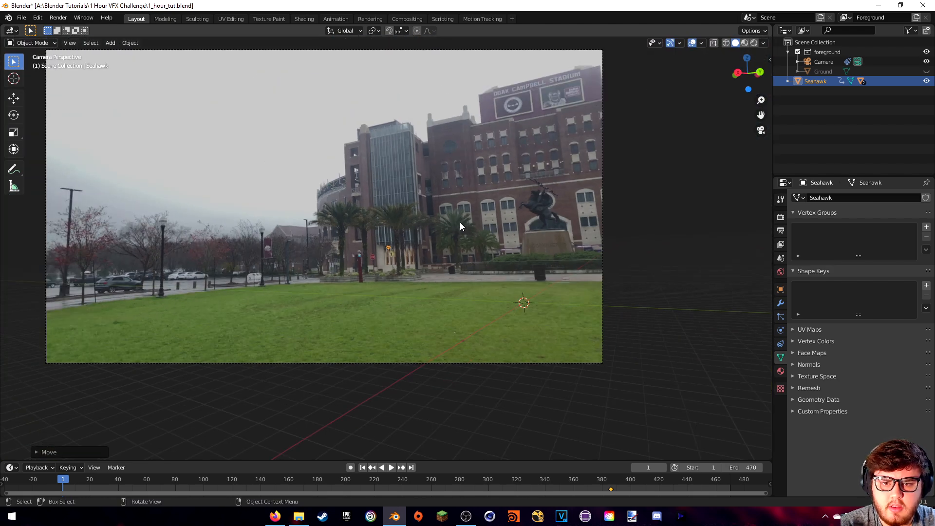
Bring the Seahawk about 817 m back horizontally and raise it on Z to near the top of the glass tower.
key(g)
key(shift+z)
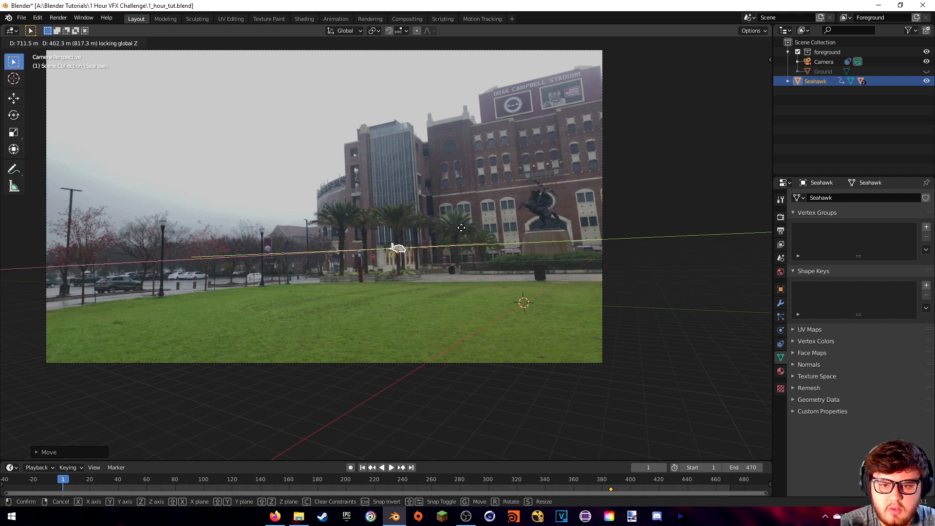
click(460, 227)
key(g)
key(z)
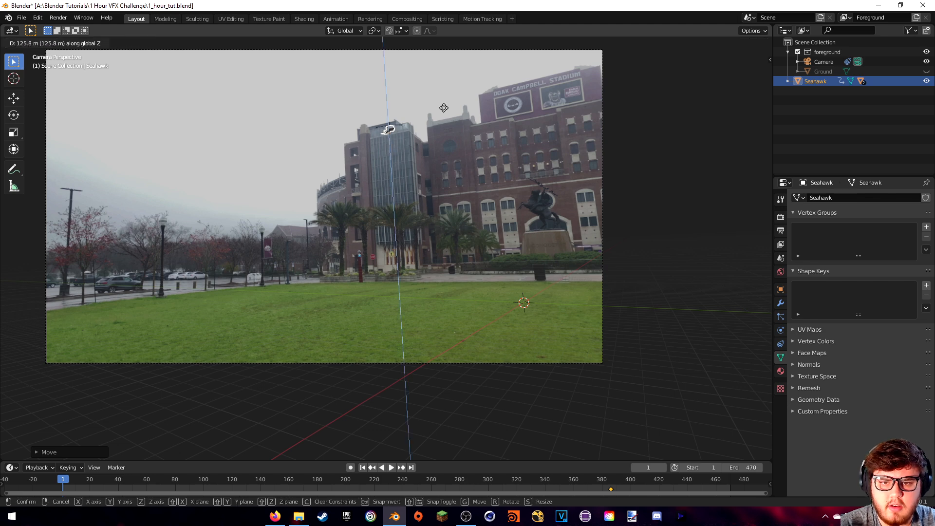
click(438, 124)
Turn the Seahawk about Z so its nose points toward the open sky beside the building, and keyframe its location and rotation at frame 1.
shift+middle_drag(416, 143, 405, 229)
scroll(403, 229, up, 6)
shift+middle_drag(385, 187, 423, 223)
text(rz)
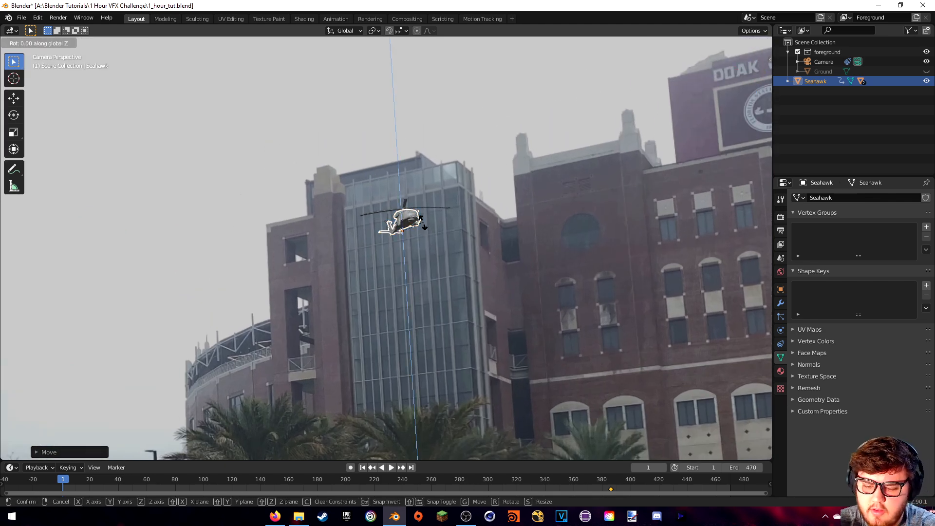
text(90)
key(BackSpace)
key(BackSpace)
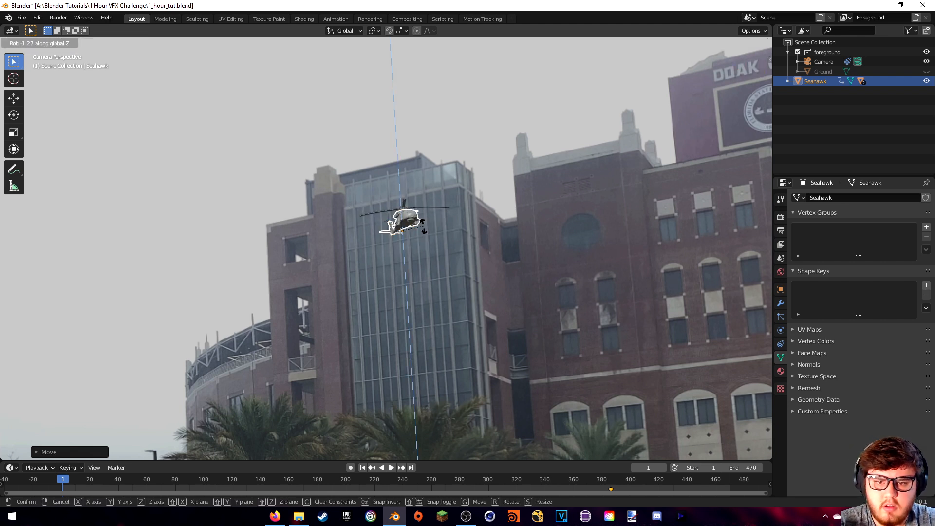
click(386, 225)
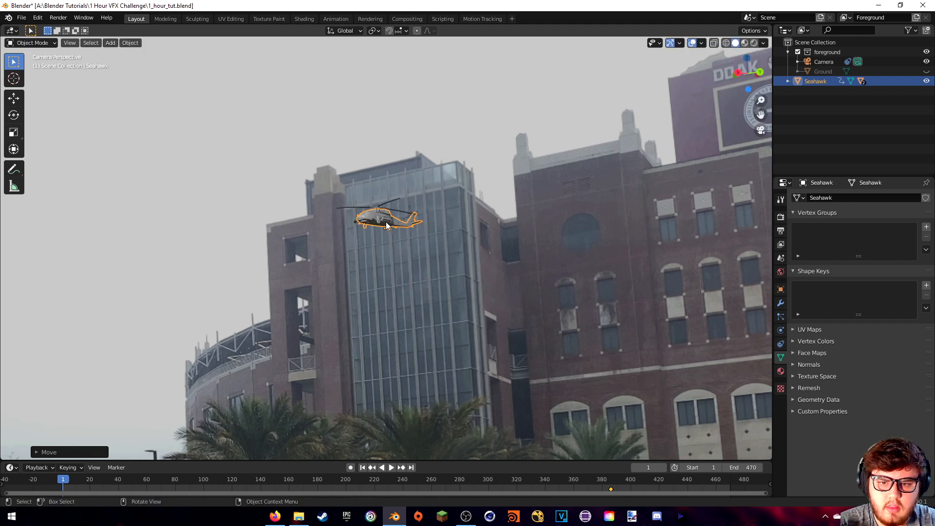
key(i)
click(385, 221)
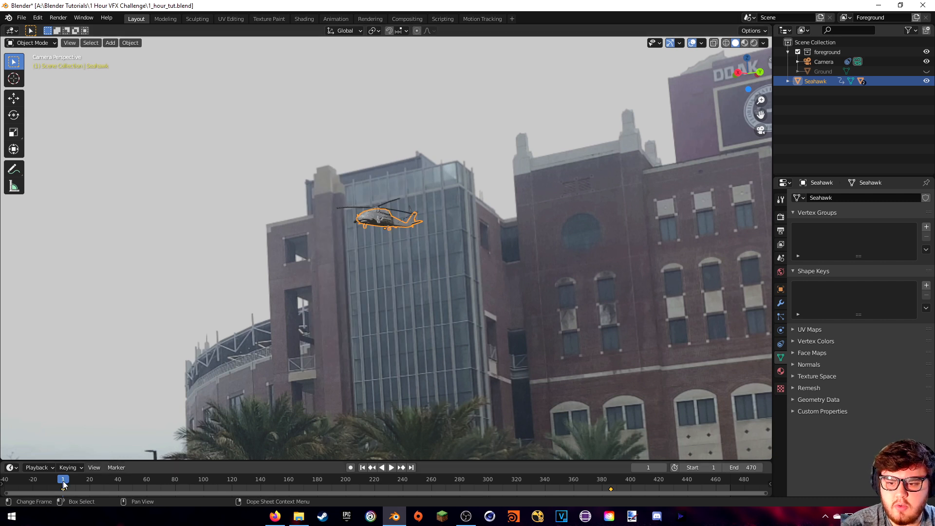
Play back the start of the flight and stop at frame 96 for the next helicopter pose.
drag(63, 483, 84, 481)
key(space)
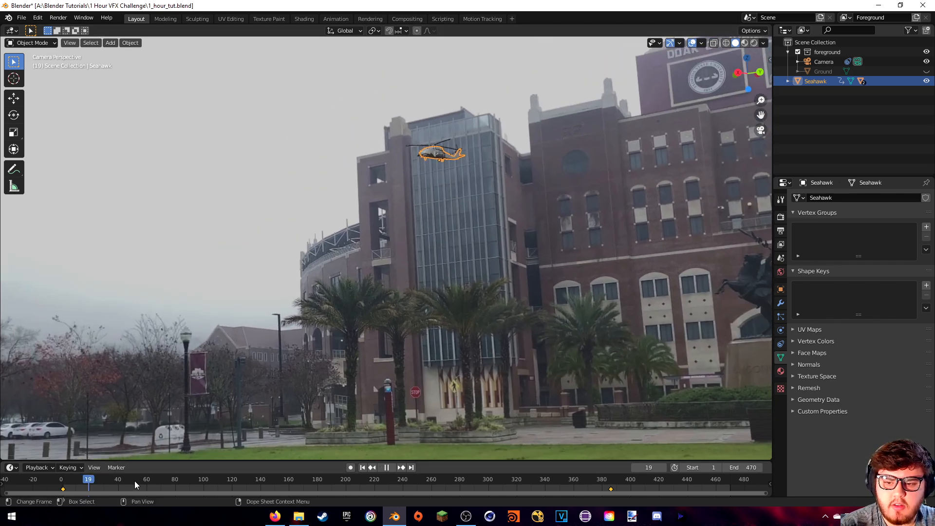
key(space)
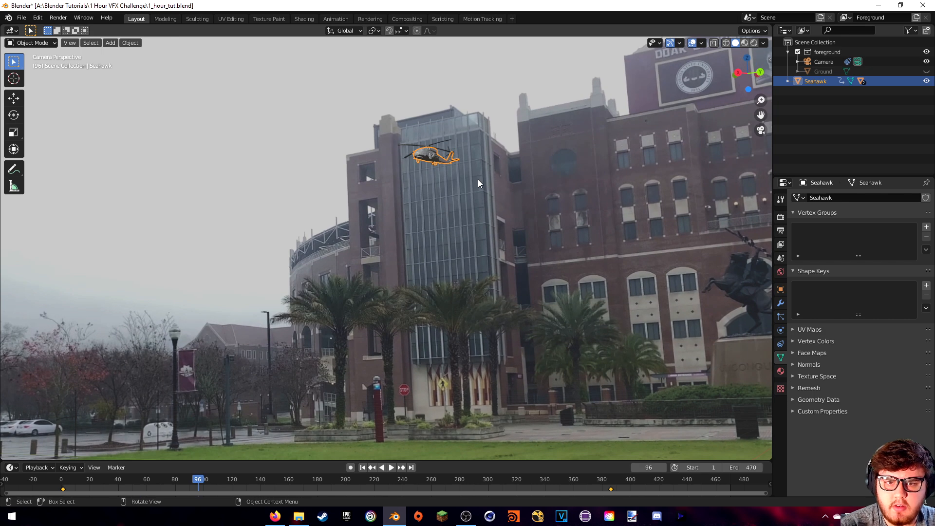
key(g)
right_click(437, 174)
Split the 3D viewport in two, with the camera view in the larger one and the Seahawk framed in a free perspective view.
middle_drag(435, 174, 428, 212)
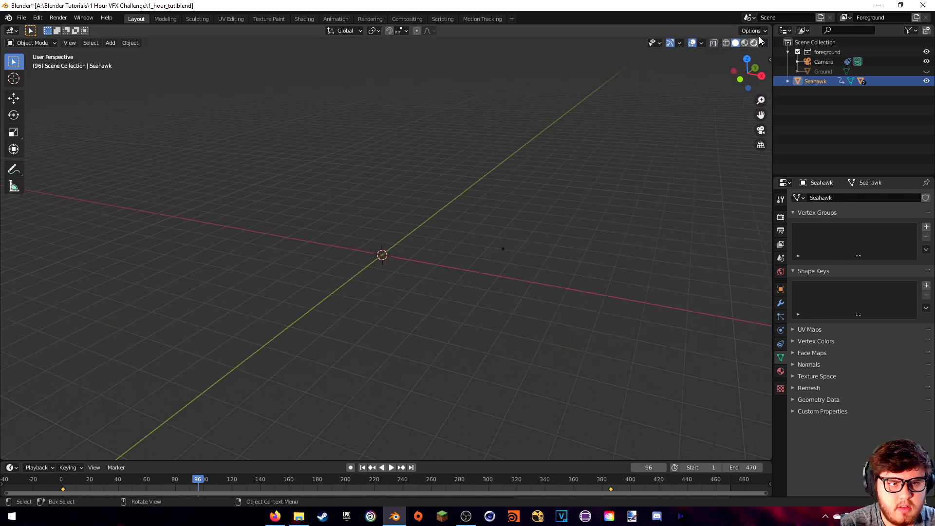
drag(770, 25, 301, 161)
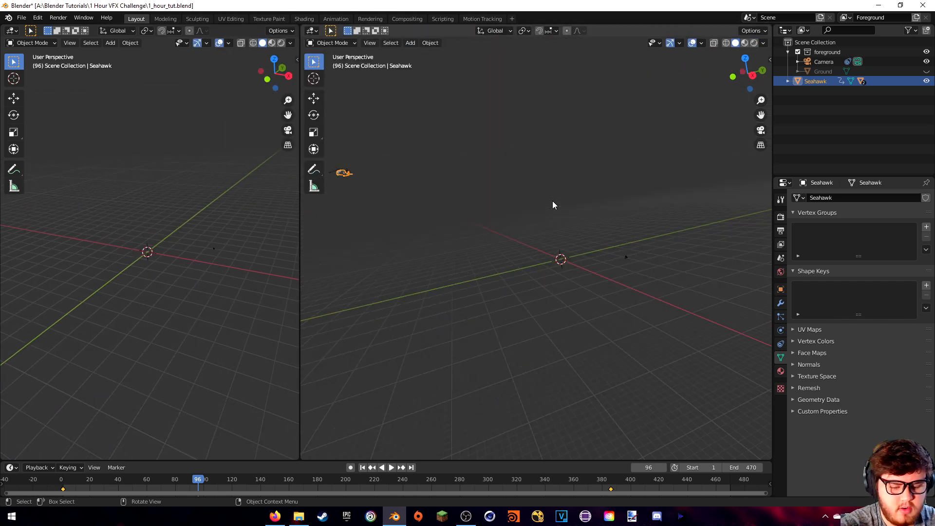
key(KP_0)
middle_drag(198, 222, 256, 271)
middle_drag(174, 241, 143, 241)
key(KP_Decimal)
scroll(182, 244, down, 10)
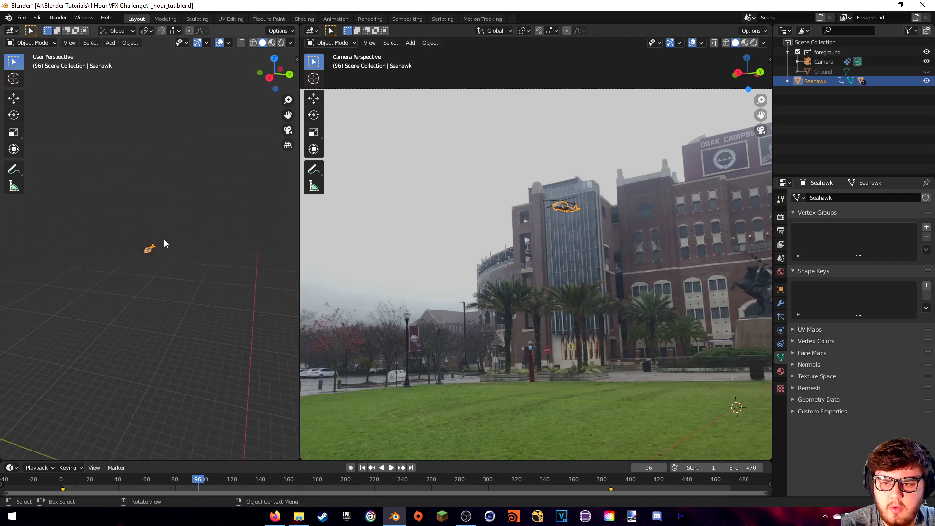
At frame 96, move the Seahawk horizontally into the open sky beside the building, lower it on Z, and keyframe the pose.
key(g)
key(shift+z)
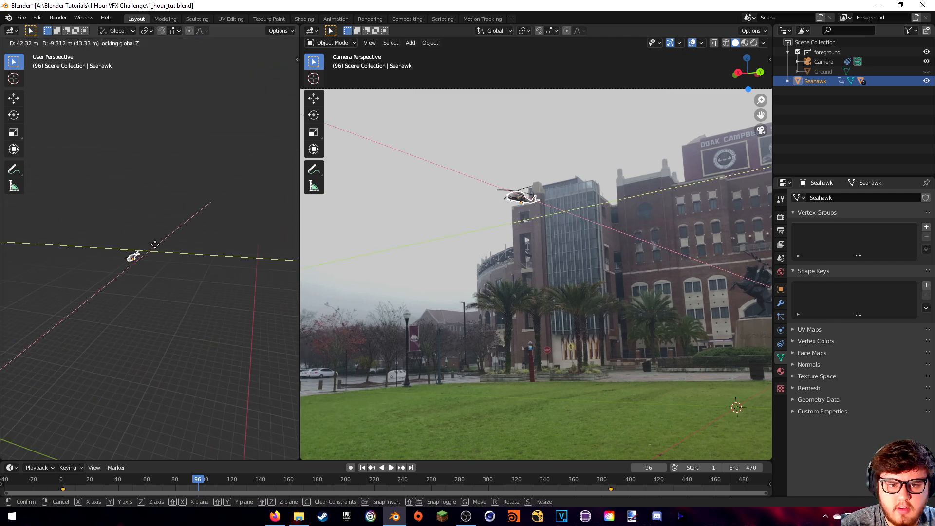
click(134, 253)
key(g)
key(z)
click(136, 263)
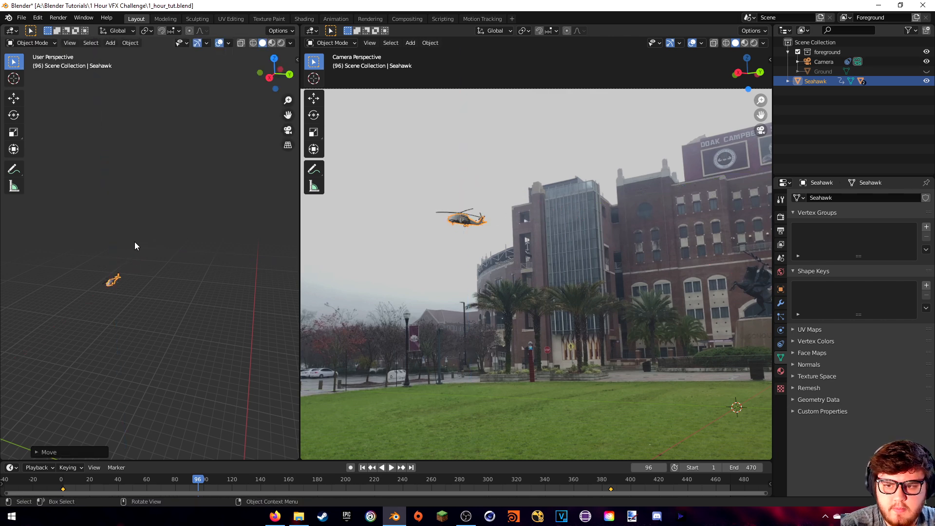
key(i)
click(91, 218)
Play the animation from frame 1 to check the helicopter's flight path between the first keyframes.
shift+middle_drag(185, 280, 182, 266)
drag(193, 480, 62, 484)
key(space)
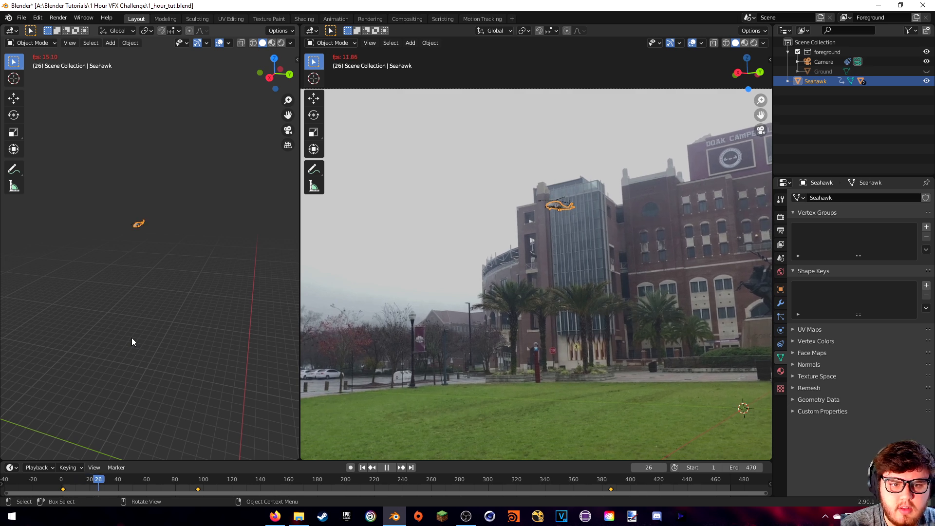
key(space)
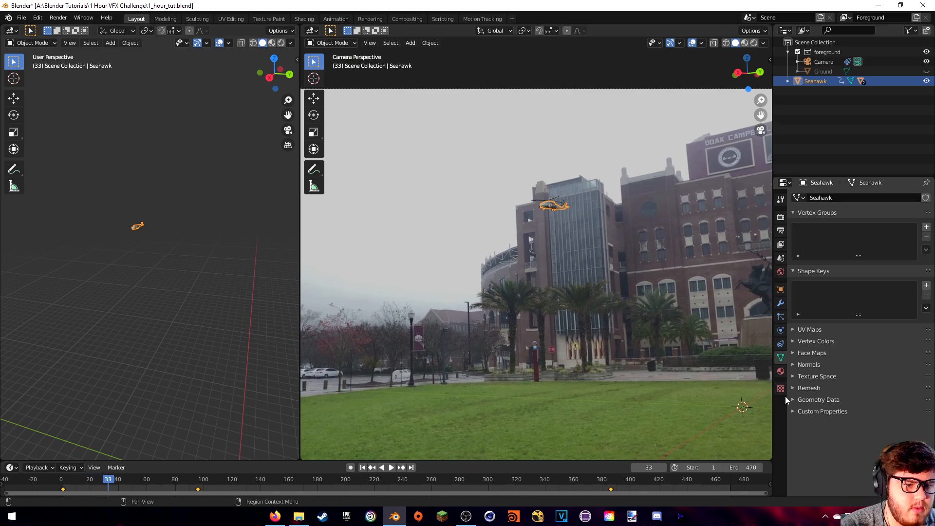
Raise the opacity of the camera's Heli_Footage.mp4 background image to about 0.913.
click(817, 63)
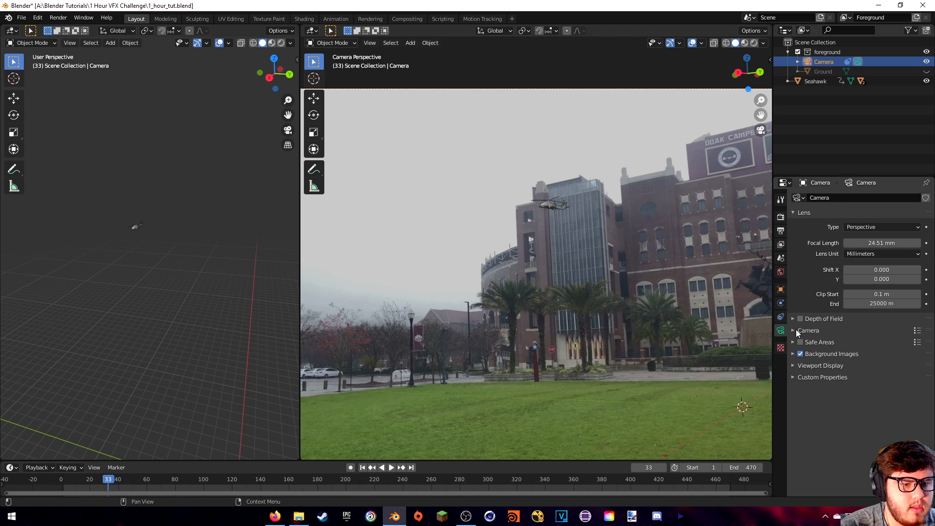
click(811, 358)
scroll(820, 393, down, 5)
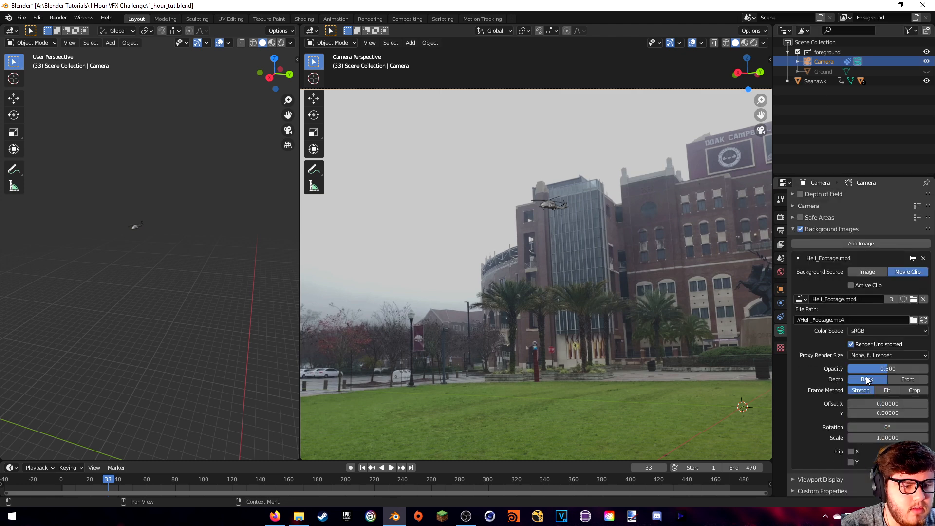
drag(875, 370, 918, 370)
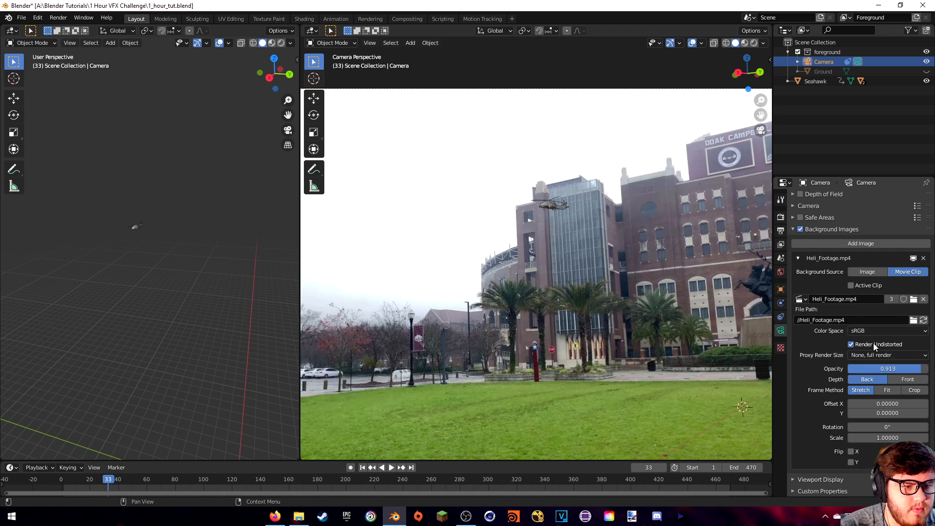
Try the background clip at a 50% proxy render size during playback, and restore None, full render.
click(886, 356)
click(872, 378)
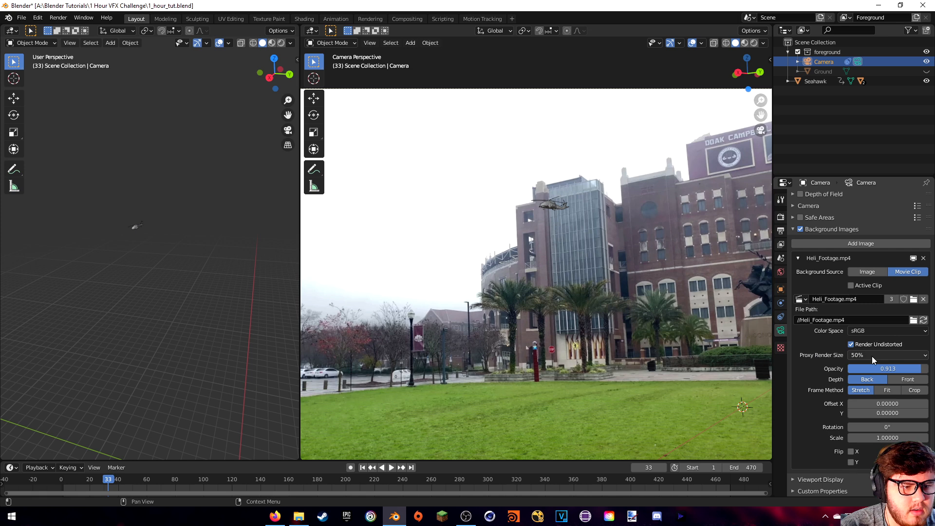
drag(104, 486, 65, 487)
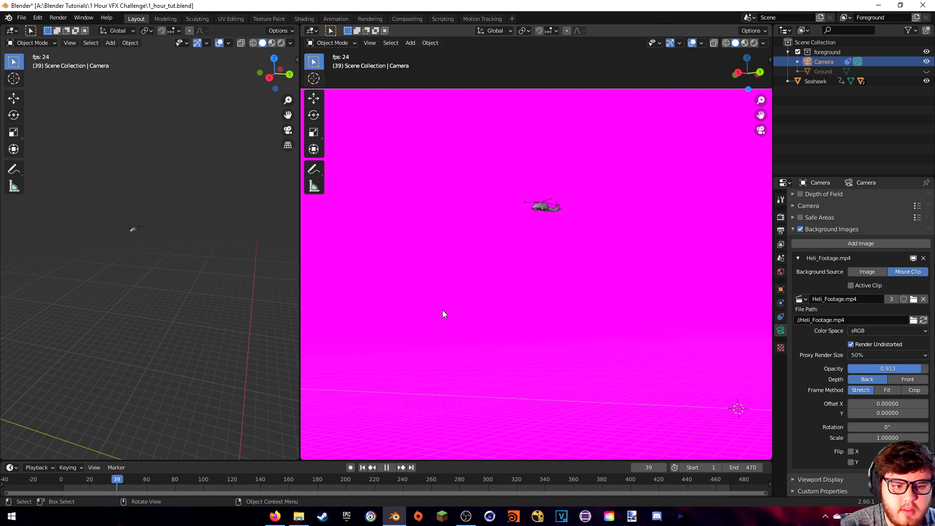
drag(141, 487, 75, 488)
key(space)
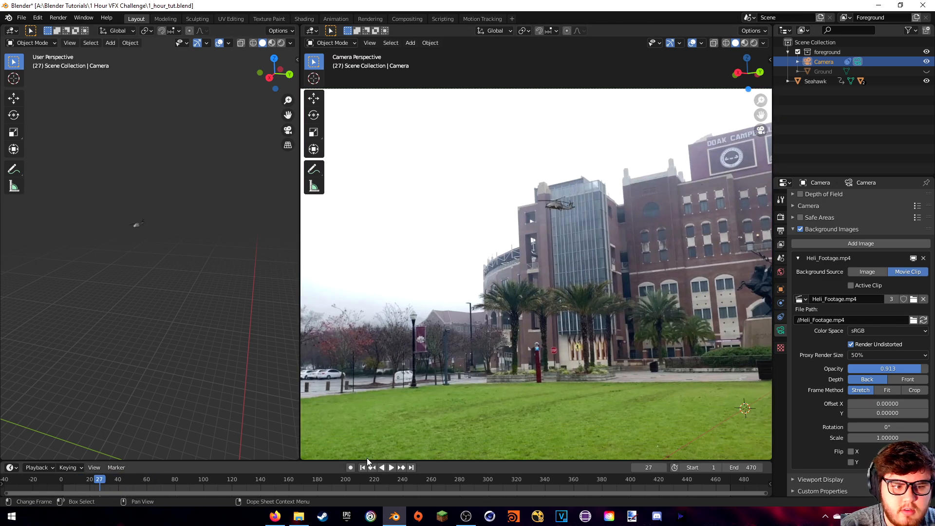
click(873, 356)
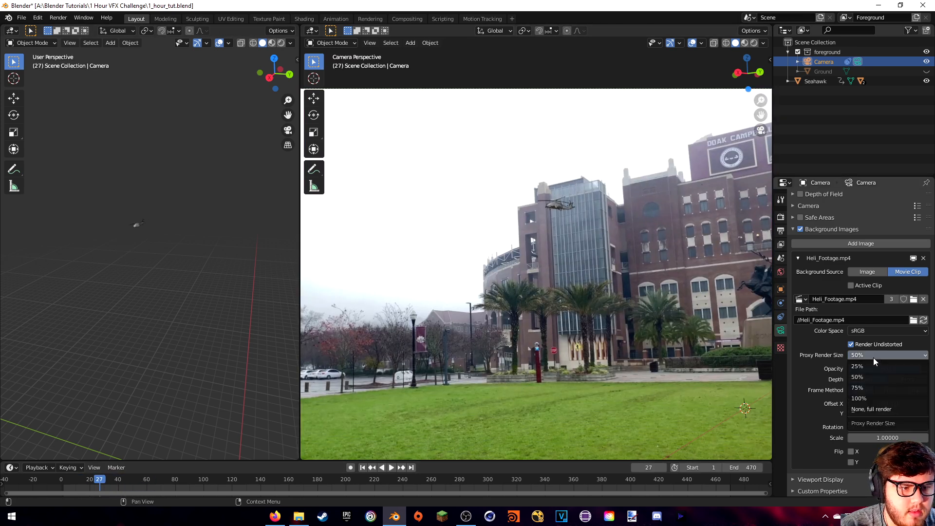
click(870, 410)
Play back the flight, reselect the Seahawk, and stop at frame 150 for the next pose.
key(space)
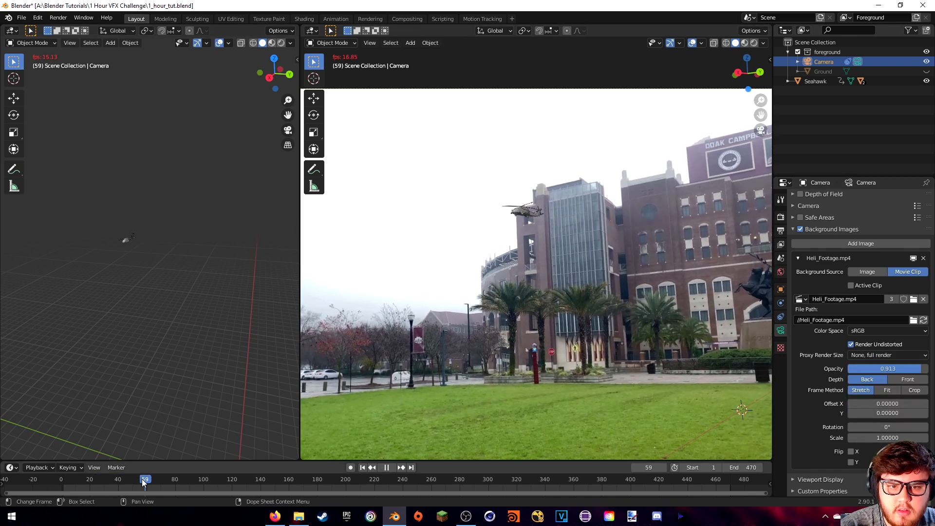
key(space)
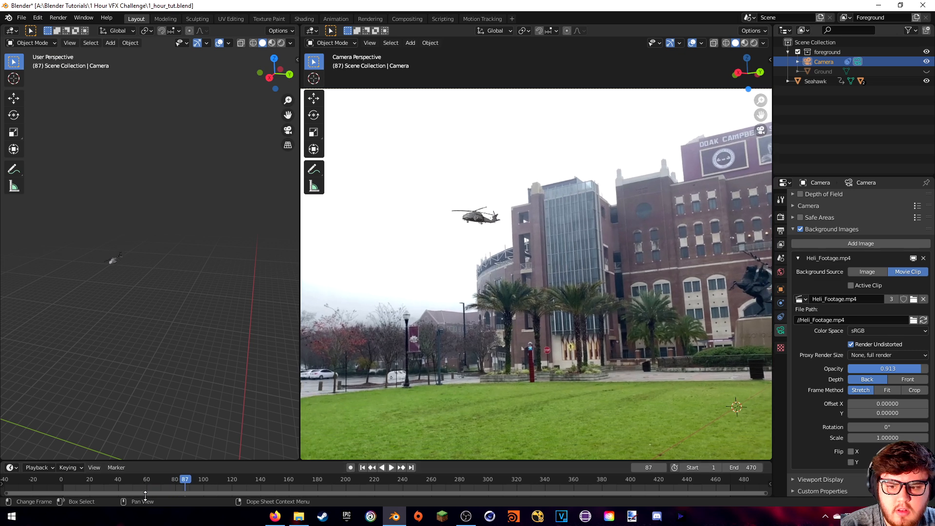
drag(187, 482, 196, 481)
click(112, 265)
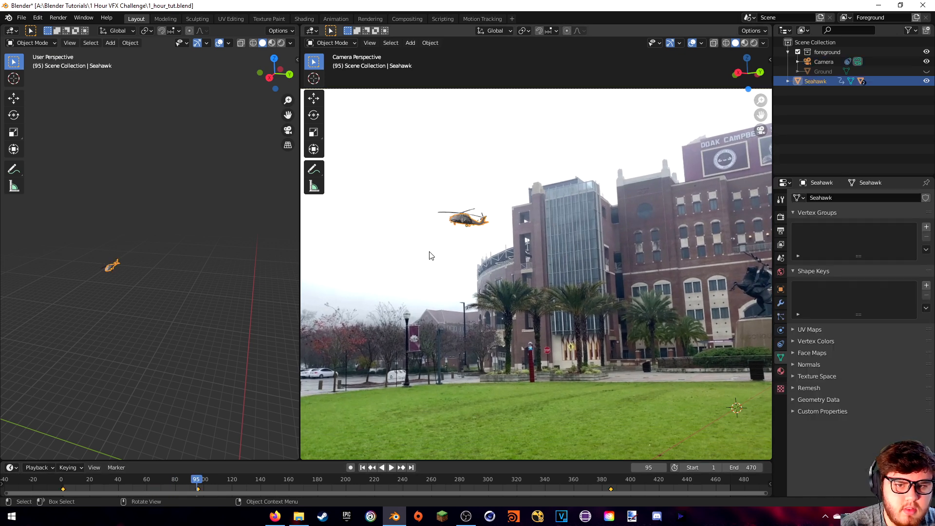
key(space)
click(260, 479)
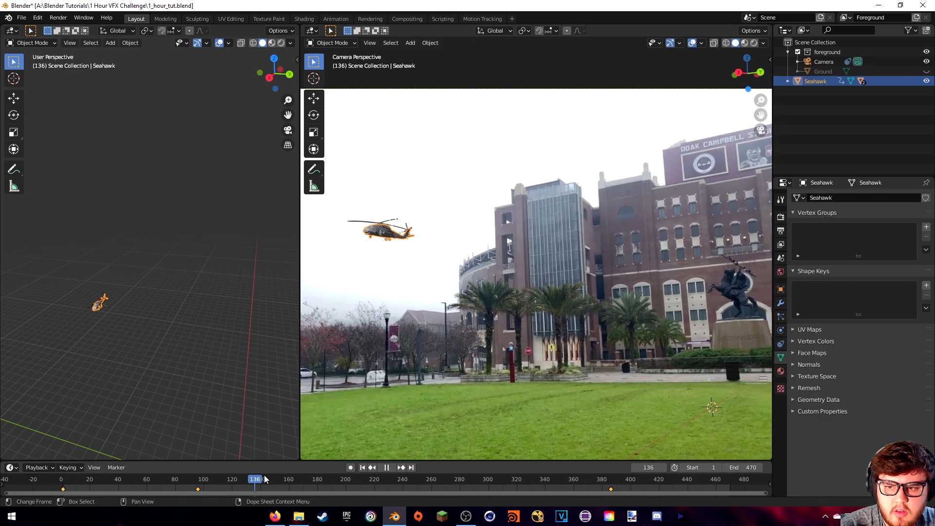
key(space)
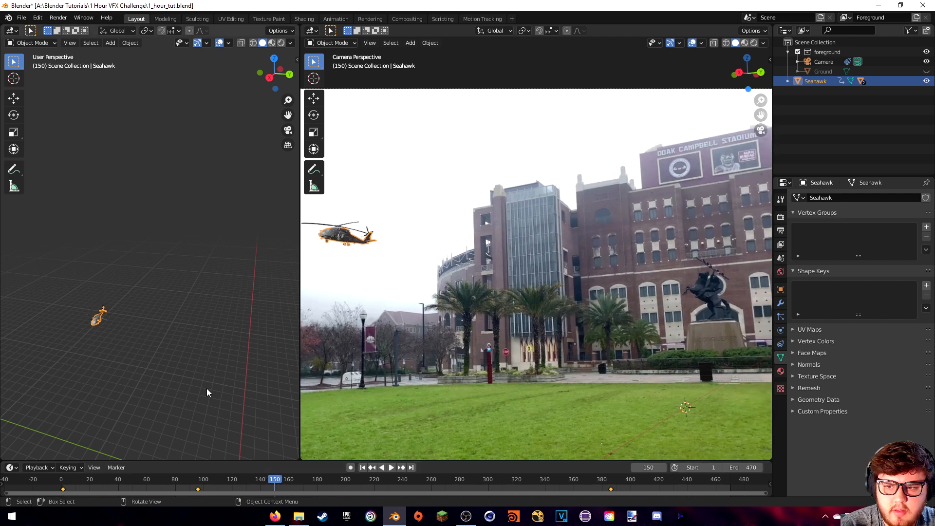
At frame 150, move the Seahawk horizontally closer to the building, lower it on Z, and keyframe the pose.
middle_drag(152, 312, 139, 261)
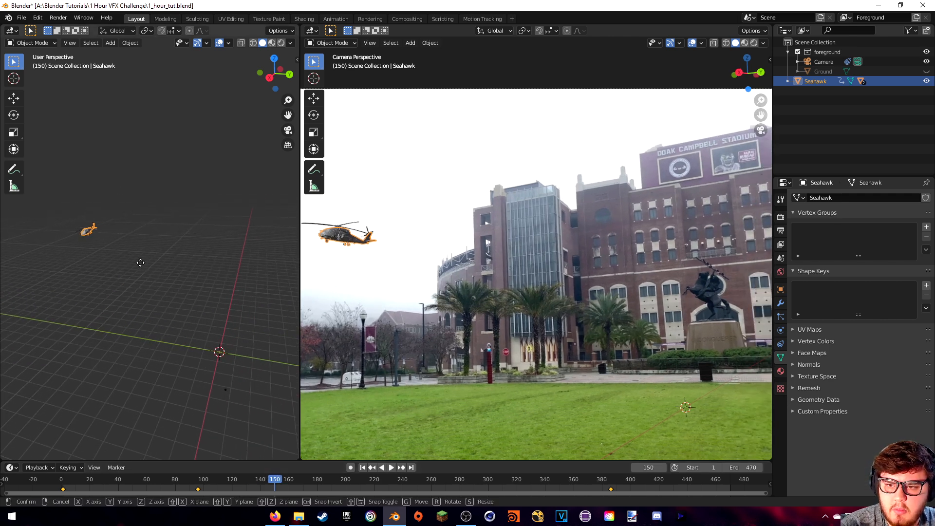
key(g)
key(shift+z)
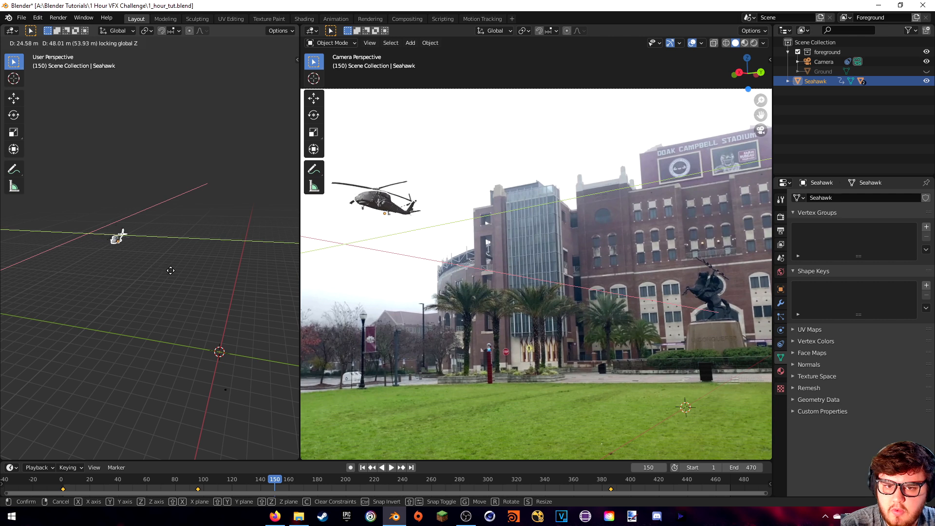
click(175, 269)
key(g)
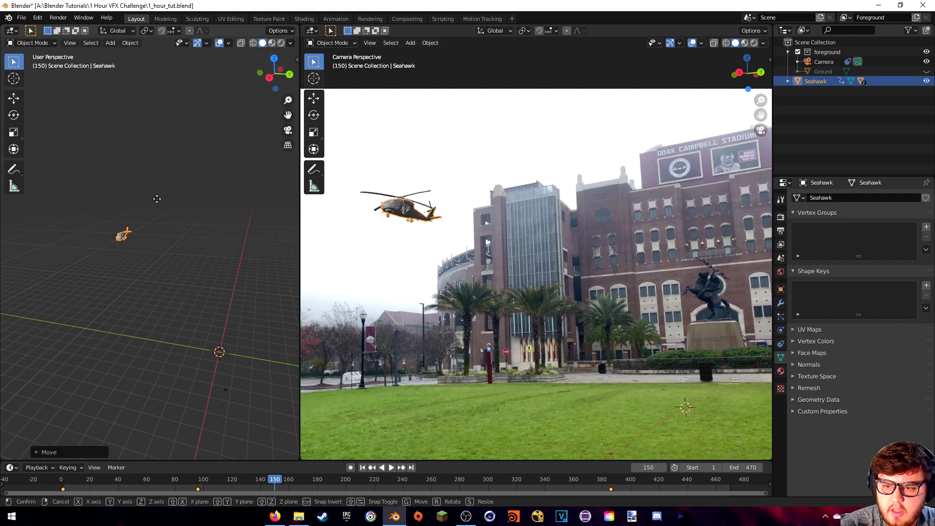
key(z)
click(160, 208)
key(g)
key(z)
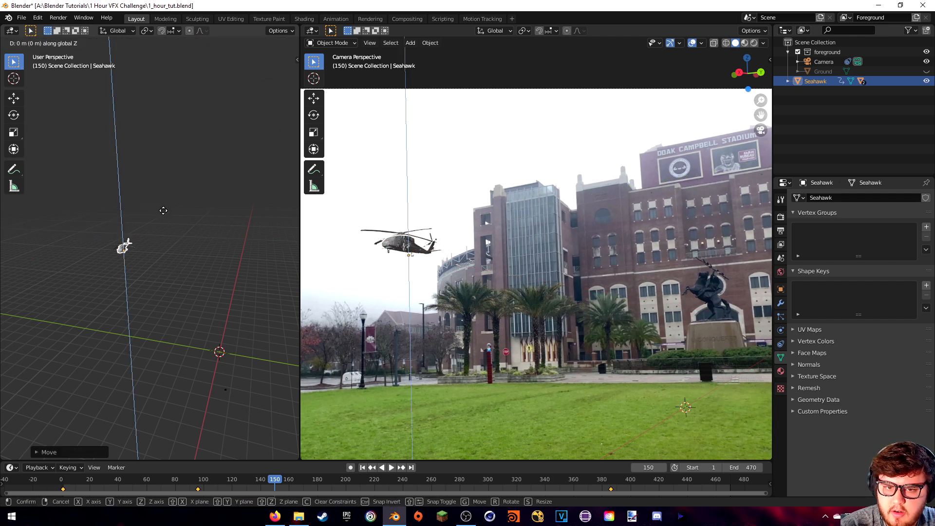
click(162, 209)
key(i)
click(164, 213)
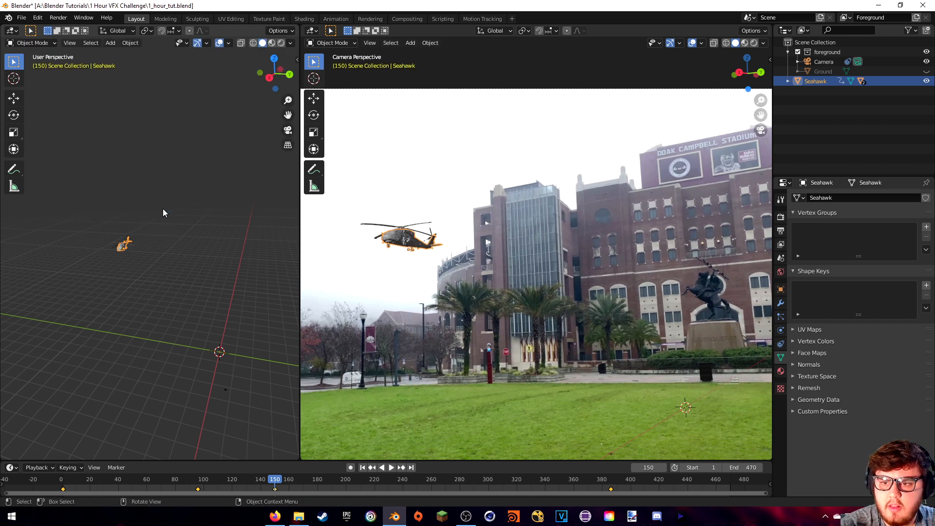
At frame 249, move the Seahawk horizontally away from the camera and raise it on Z above the palm trees.
key(space)
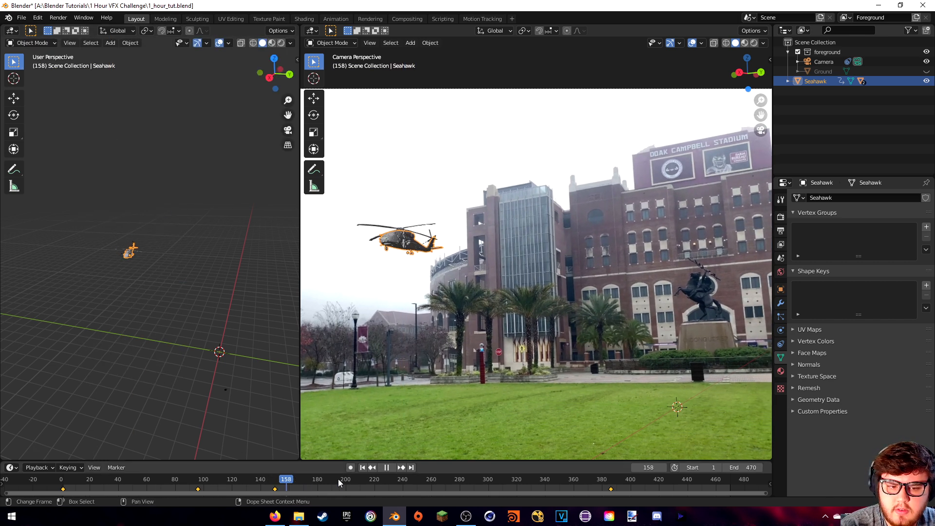
drag(419, 480, 415, 479)
key(g)
key(shift+z)
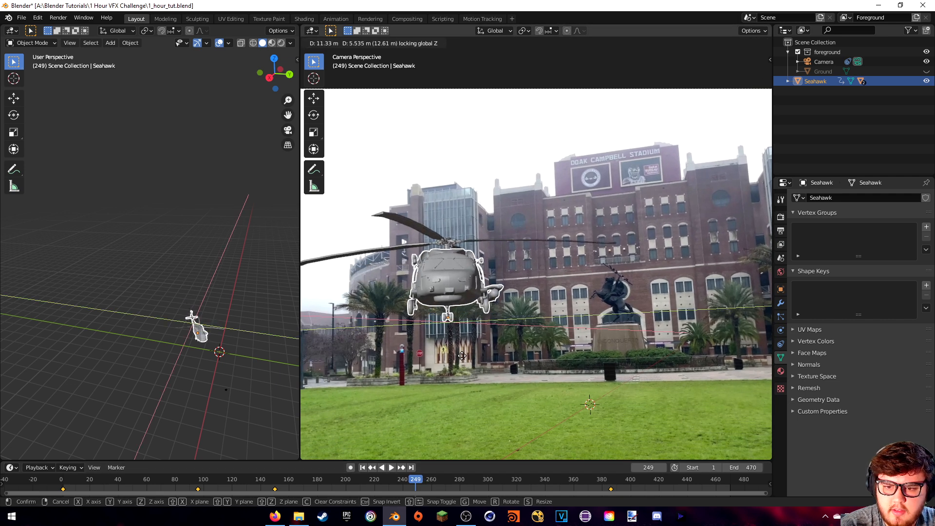
click(429, 356)
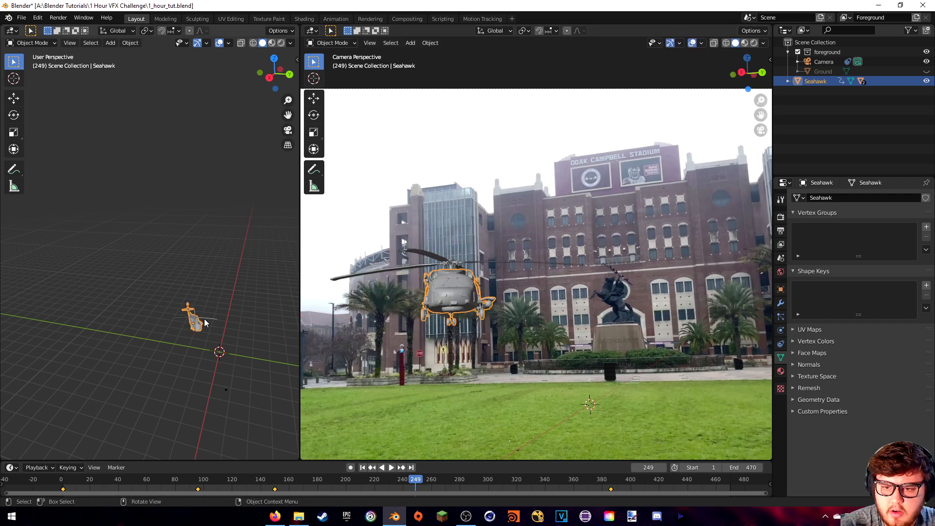
key(g)
key(shift+z)
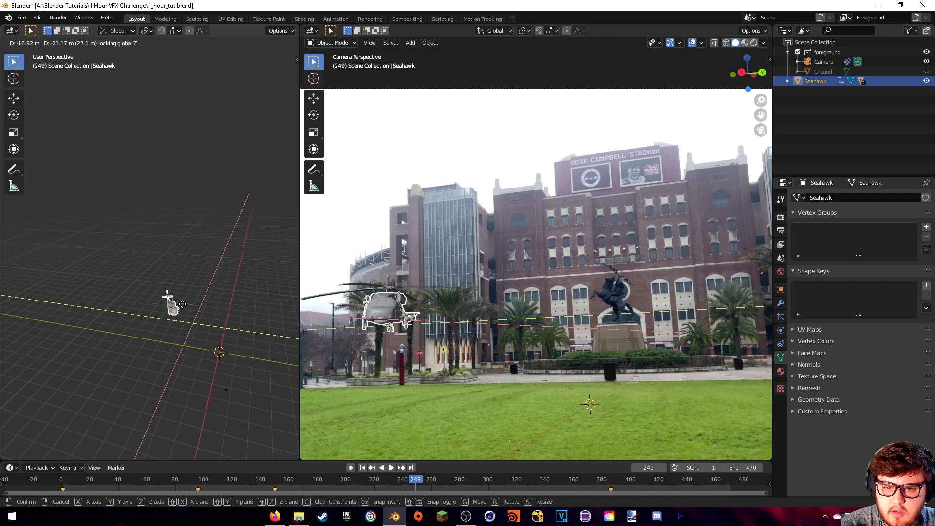
click(179, 304)
key(g)
key(z)
click(180, 296)
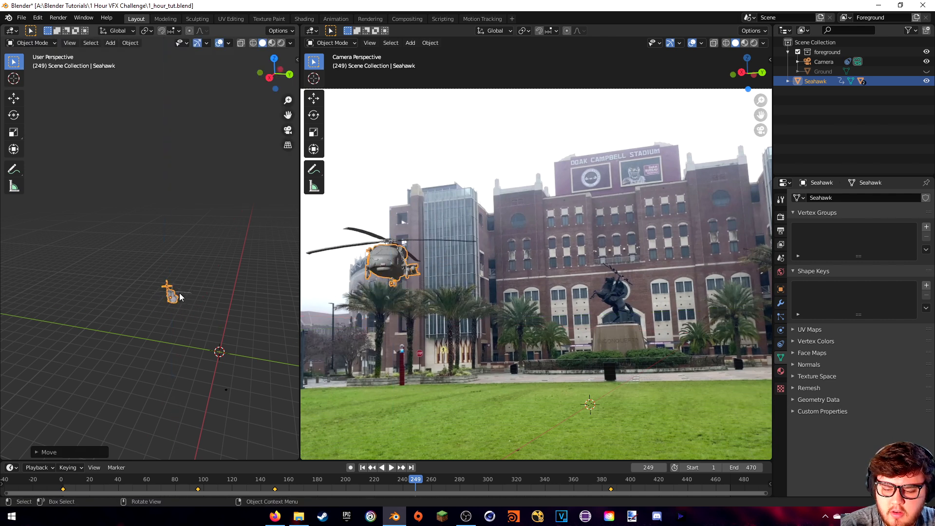
Shift the Seahawk horizontally into the open sky beside the glass tower and keyframe the pose at frame 249.
key(g)
key(y)
click(198, 303)
shift+middle_drag(403, 285, 493, 271)
scroll(493, 271, down, 2)
scroll(493, 272, up, 1)
key(g)
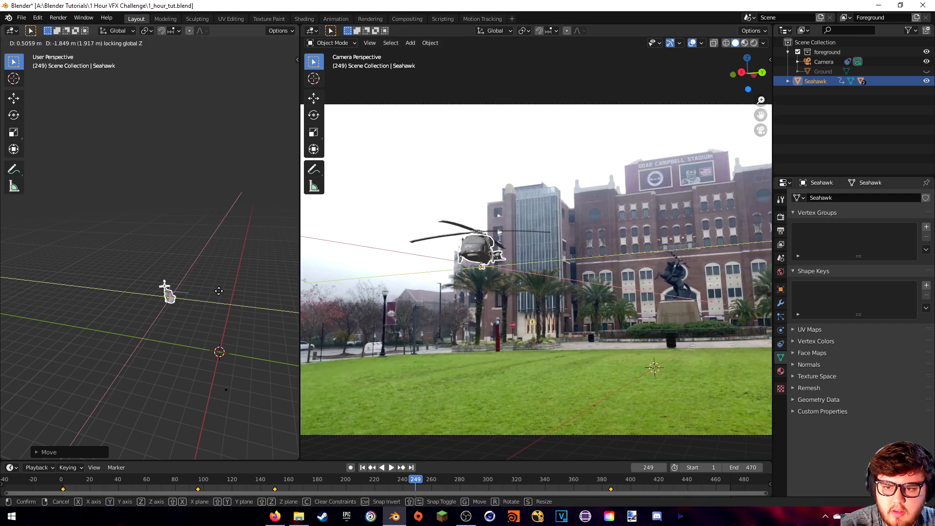
click(208, 287)
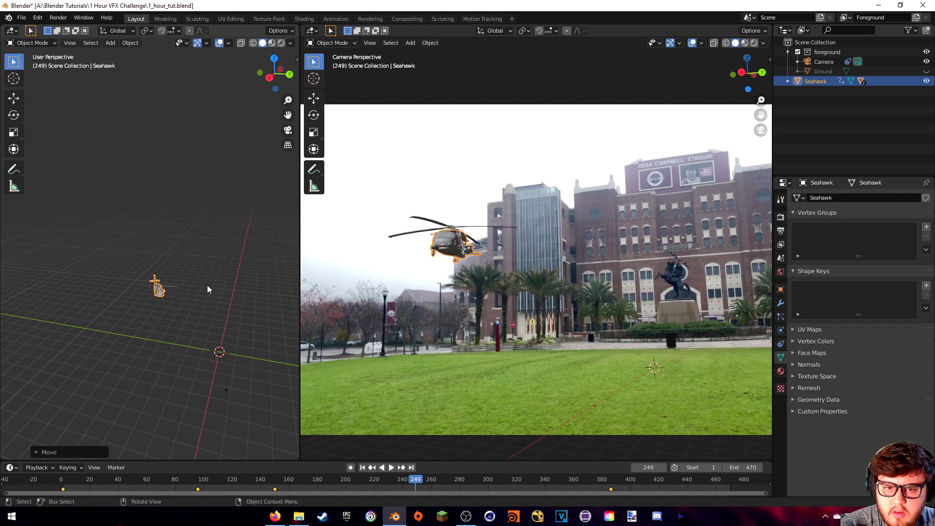
key(i)
click(206, 285)
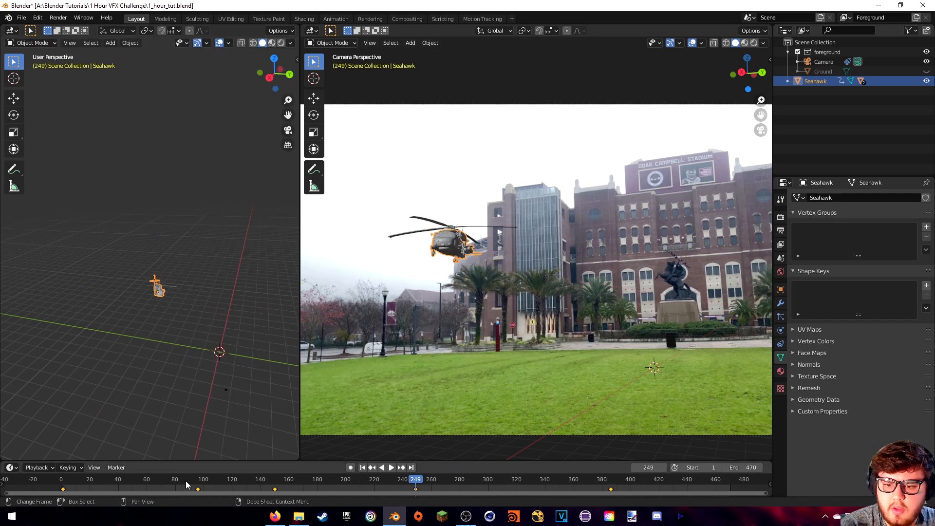
Review the flight between the poses, raise the Seahawk slightly on Z at frame 150, and update its keyframe.
click(390, 478)
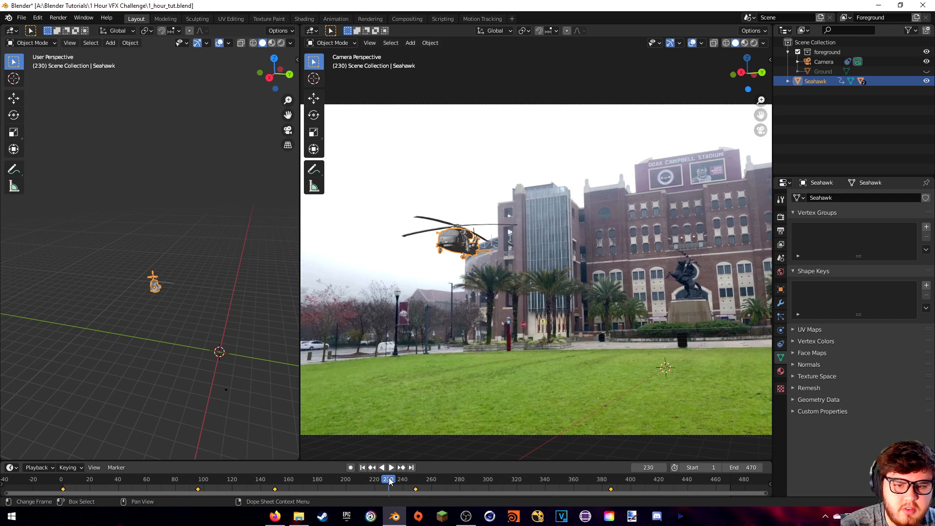
drag(326, 482, 273, 487)
key(space)
key(i)
key(g)
key(z)
click(152, 274)
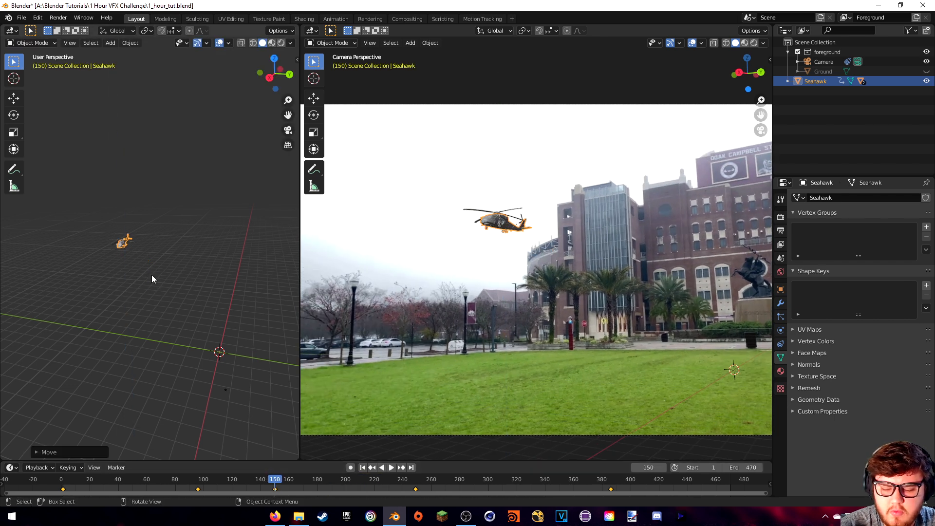
key(i)
click(151, 275)
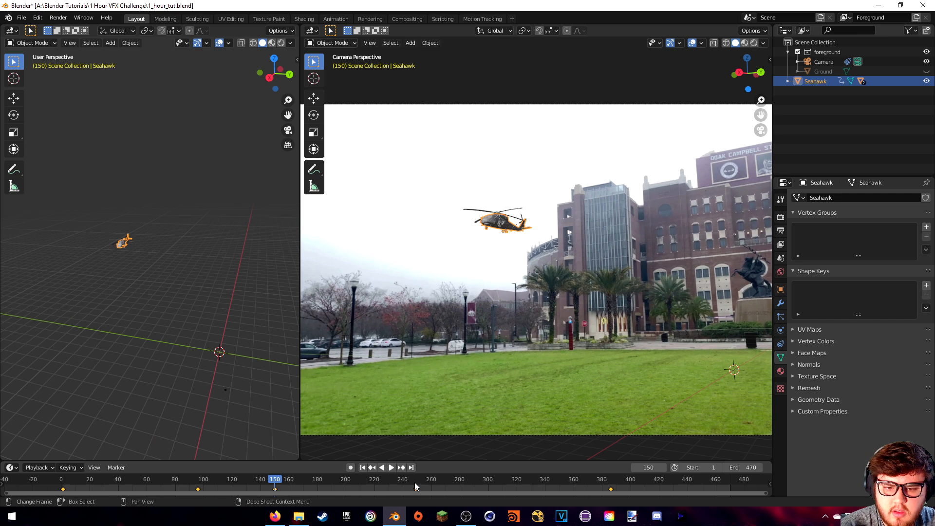
Raise the Seahawk on Z at frame 249 and update its keyframe there.
click(415, 485)
click(417, 478)
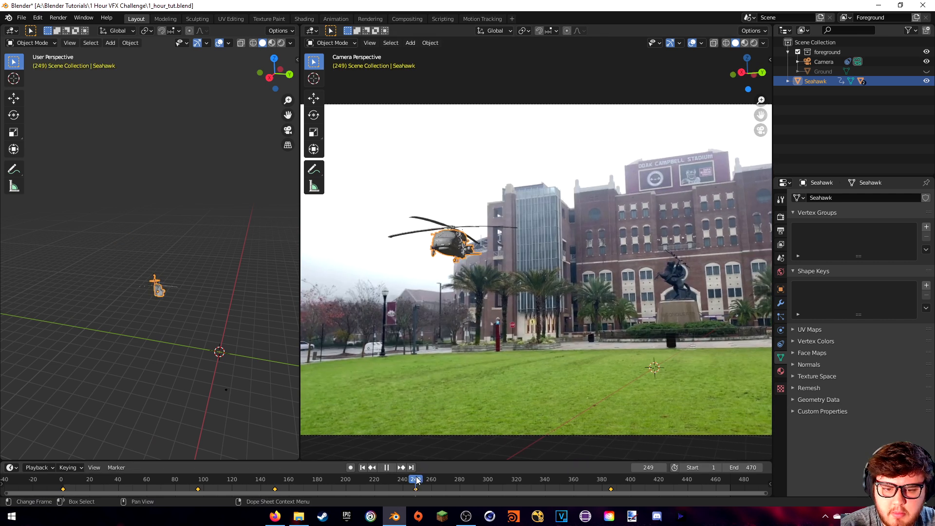
key(g)
key(z)
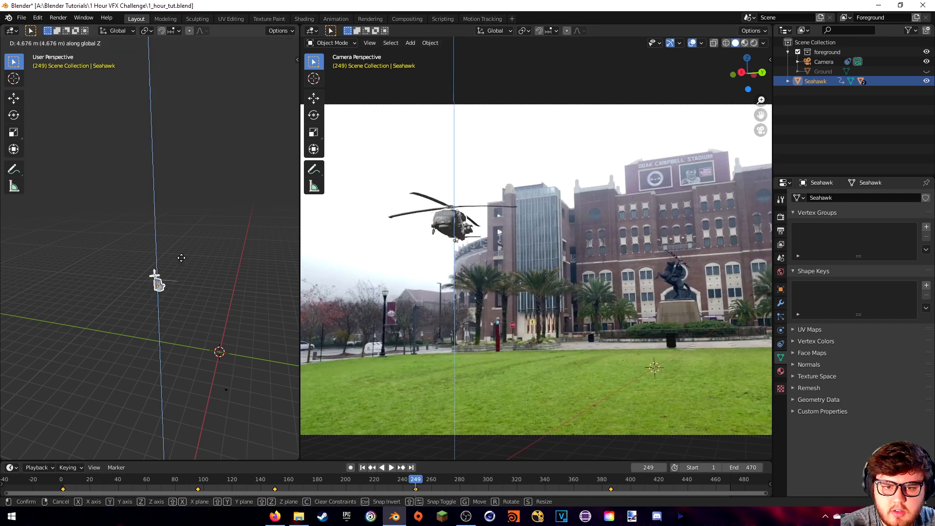
click(482, 249)
key(i)
click(104, 280)
At frame 313, move the Seahawk horizontally toward the lawn, raise it slightly on Z, and keyframe its location.
drag(421, 483, 508, 480)
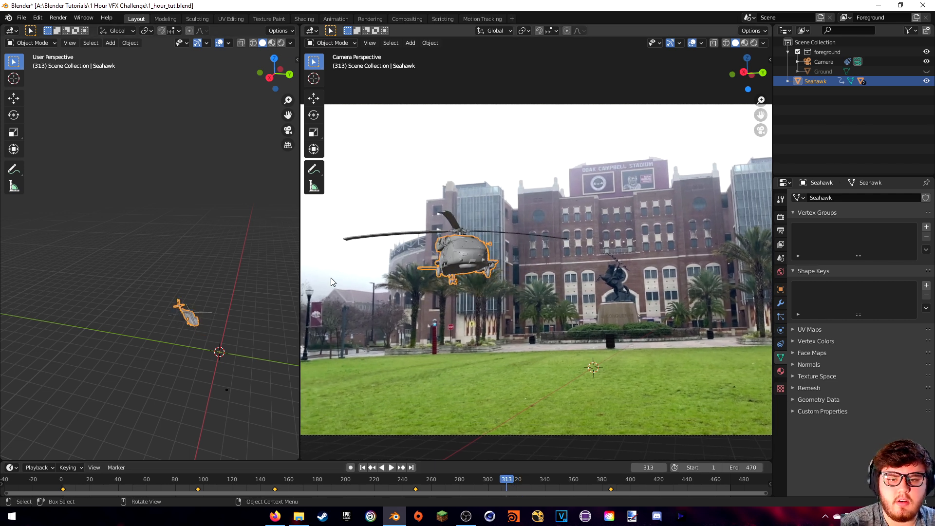
key(g)
key(shift+z)
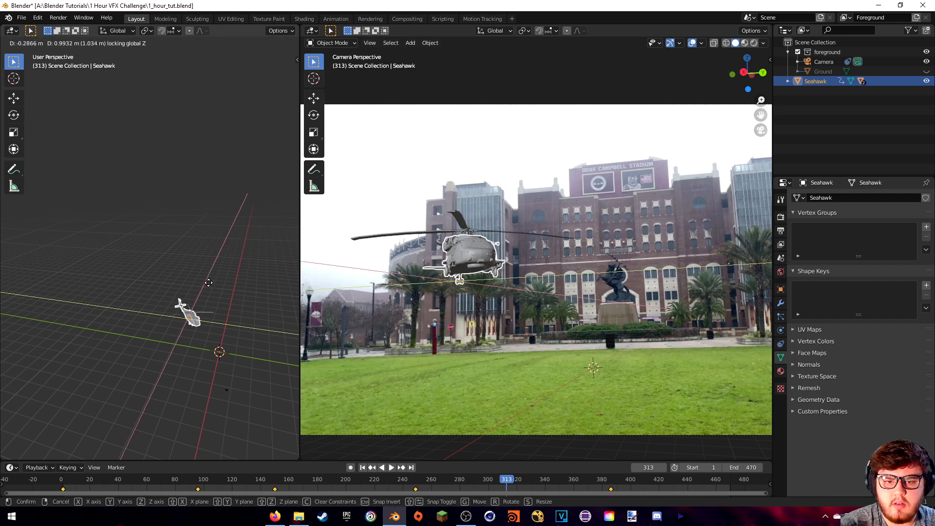
click(211, 284)
key(g)
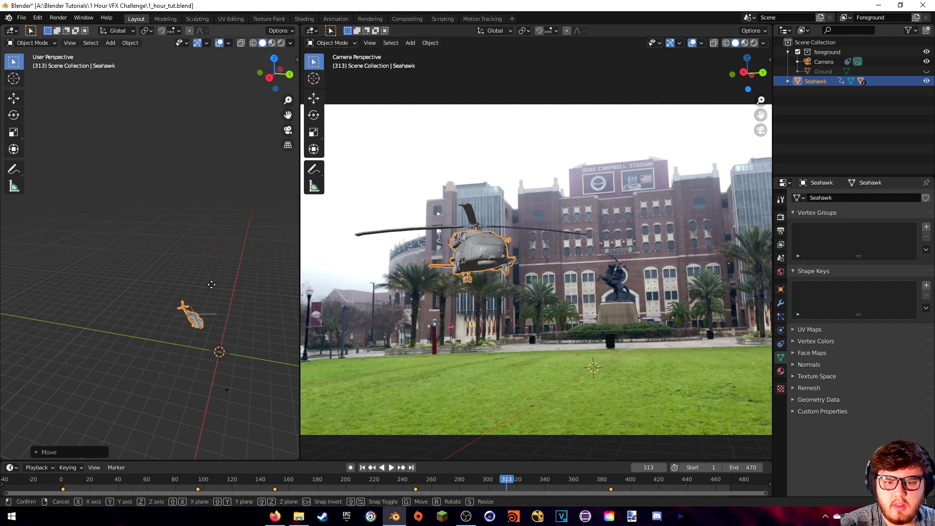
key(z)
click(212, 284)
key(i)
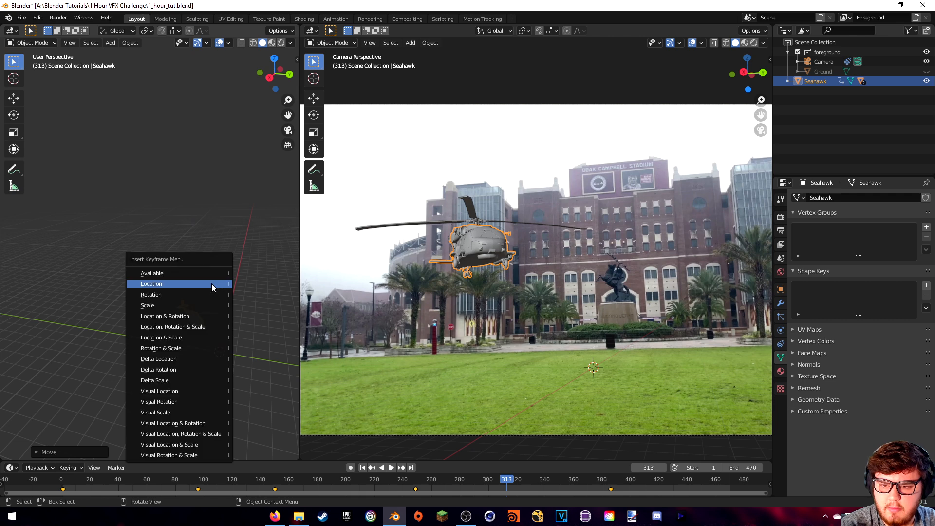
click(211, 284)
key(space)
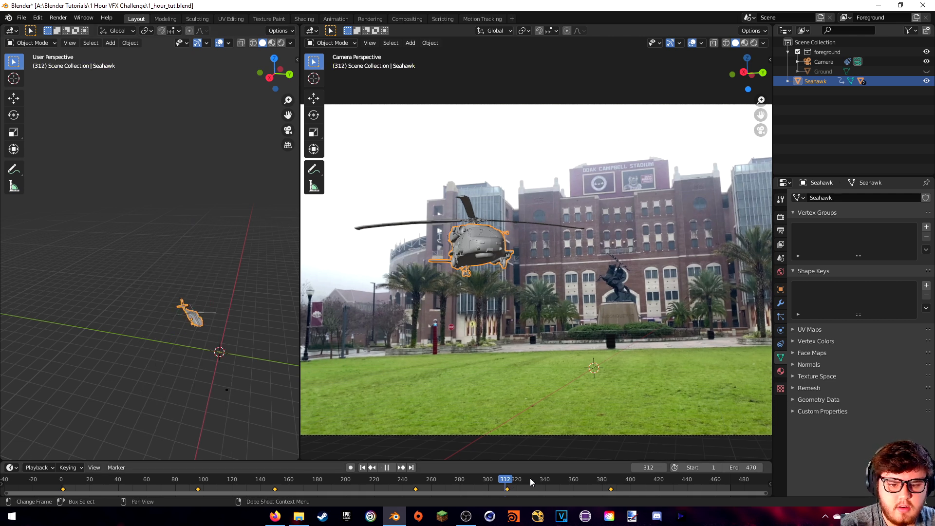
Move the landing keyframe near frame 387 out to about frame 428 and play back the descent.
drag(579, 484, 670, 487)
click(599, 480)
key(space)
key(Escape)
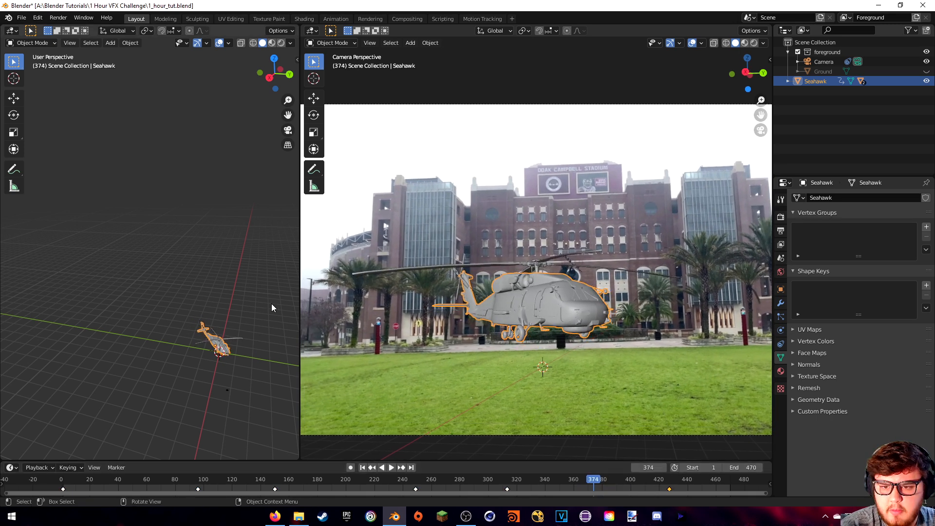
At frame 314, lower the Seahawk on the Z axis and keyframe its location.
middle_drag(234, 324, 203, 301)
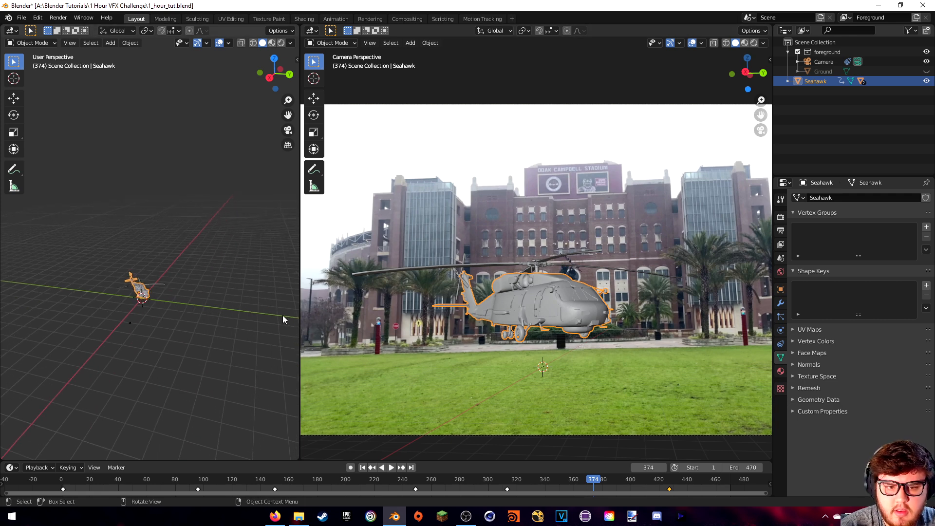
drag(524, 479, 508, 483)
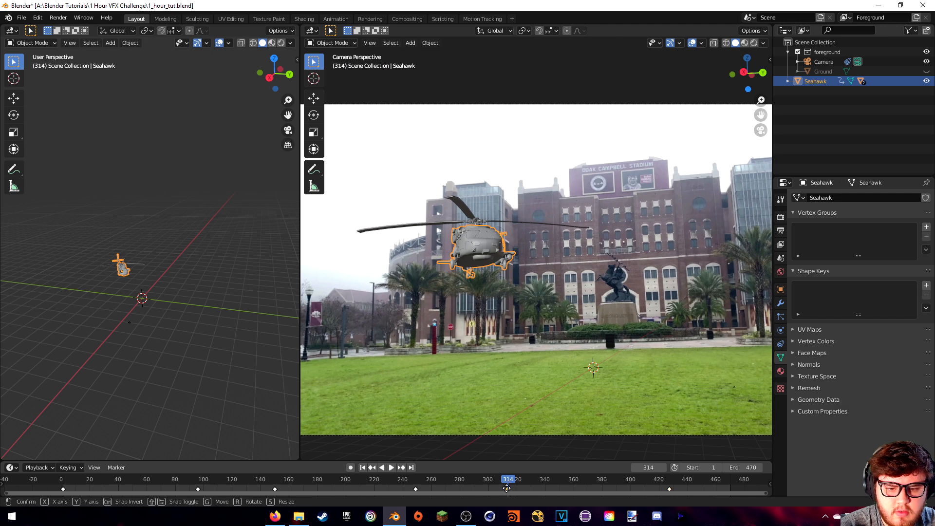
key(ctrl+shift+space)
key(Escape)
key(g)
key(z)
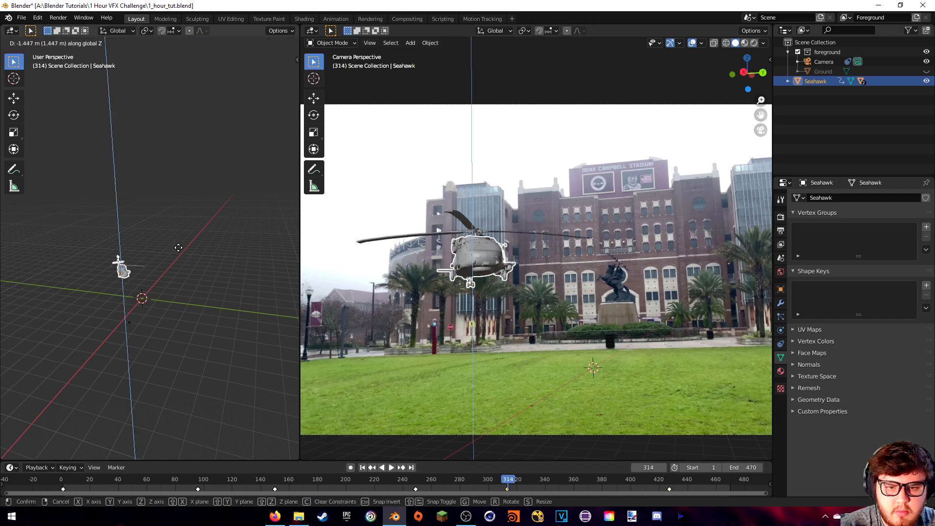
right_click(179, 250)
key(g)
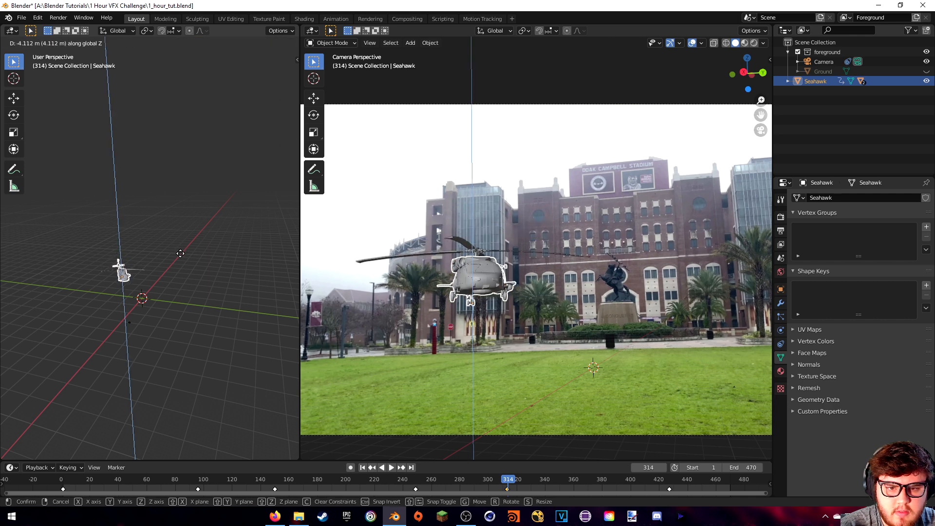
click(183, 255)
key(i)
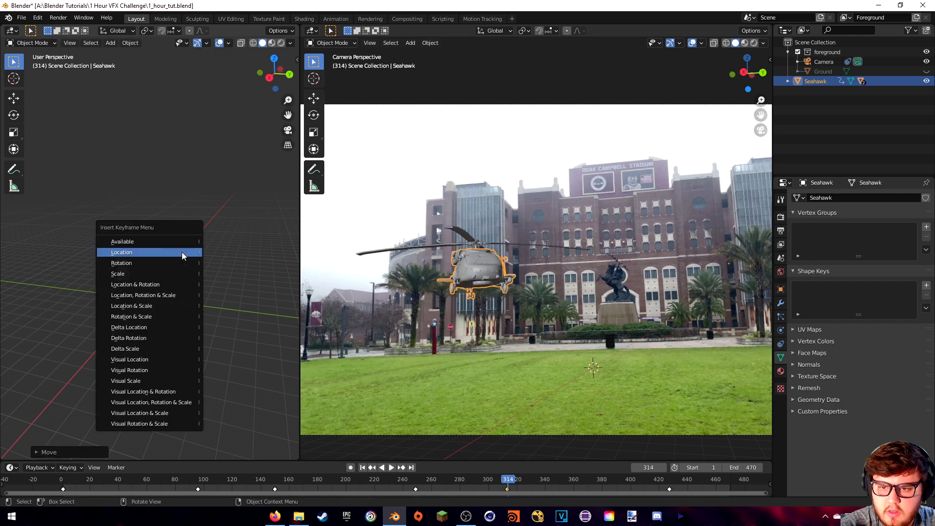
click(182, 254)
Delete the redundant keyframe at frame 313, beside the one at 314, and replay the approach.
key(space)
key(space)
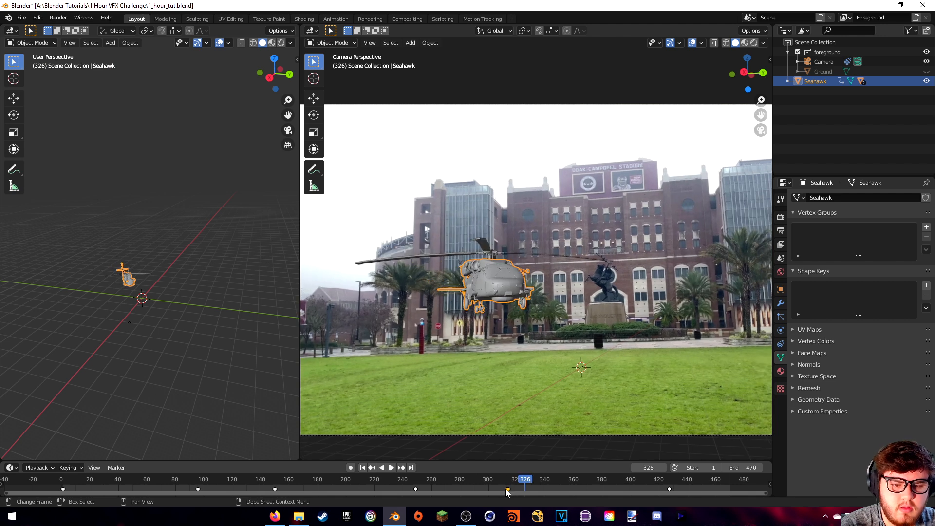
key(i)
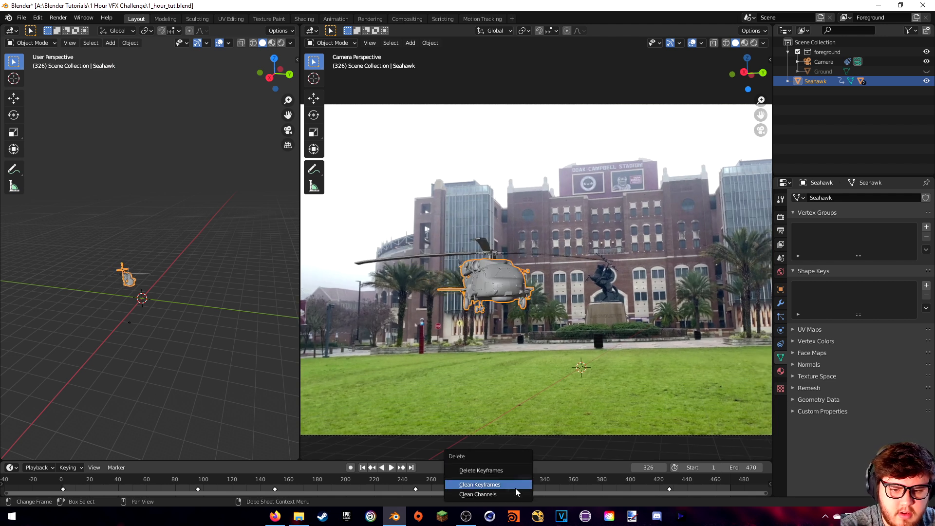
click(496, 474)
key(space)
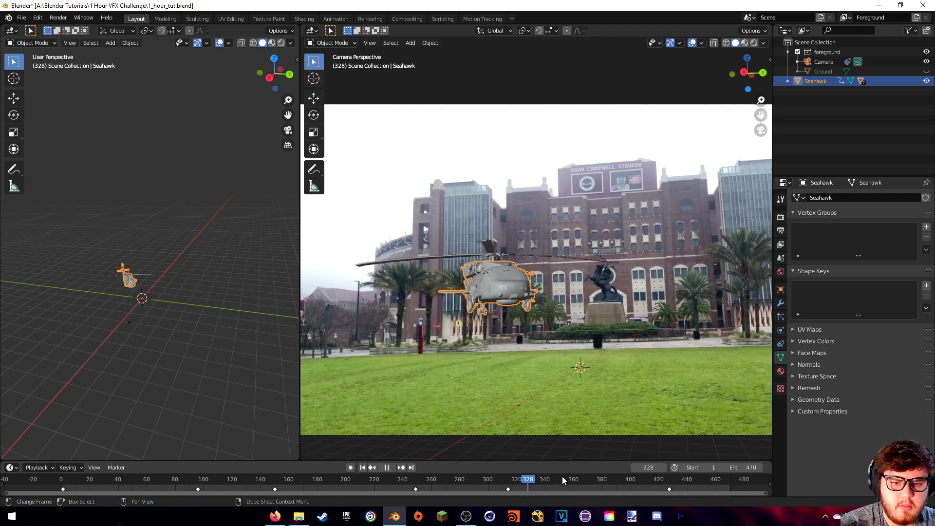
At frame 382, raise the Seahawk slightly on the Z axis and keyframe its location.
drag(587, 481, 604, 472)
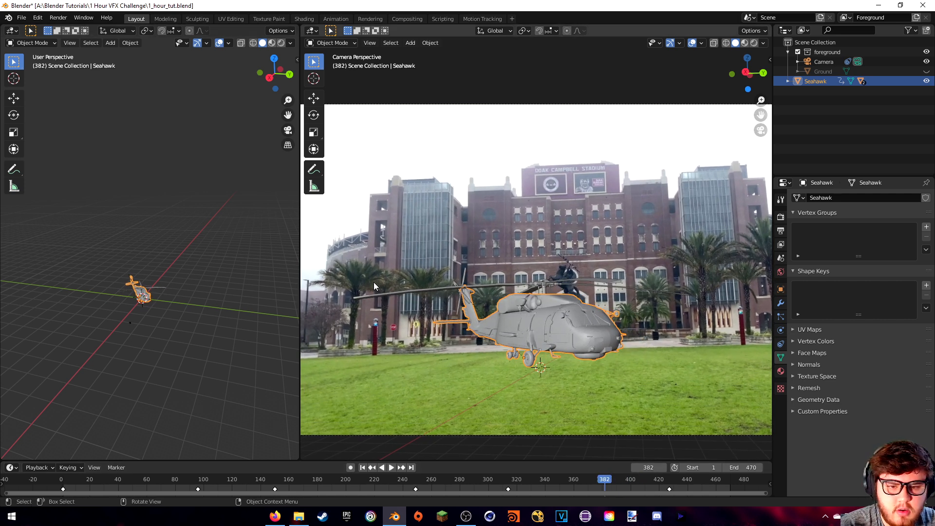
scroll(171, 317, up, 3)
middle_drag(171, 317, 176, 305)
scroll(176, 305, down, 1)
shift+middle_drag(221, 271, 203, 272)
key(g)
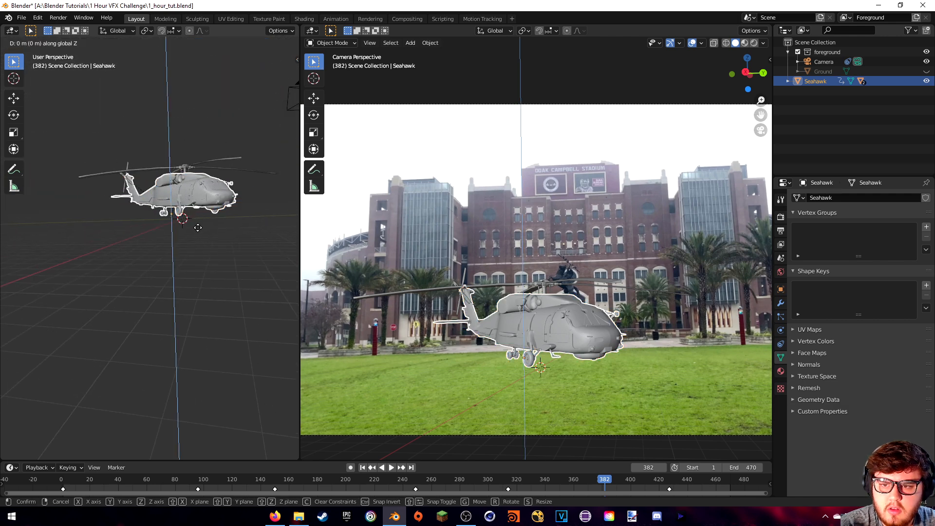
click(196, 226)
key(i)
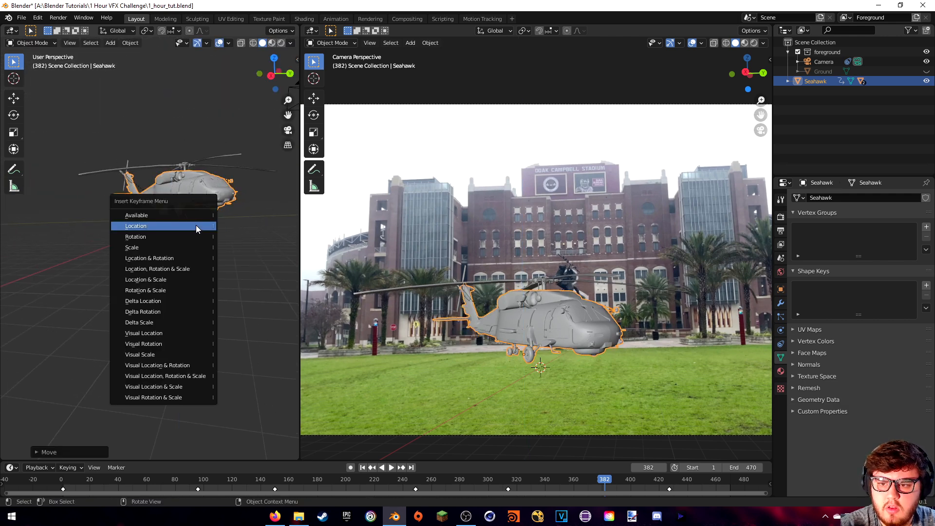
click(196, 226)
At frame 353, lower the Seahawk on the Z axis and keyframe its location.
key(ctrl+shift+space)
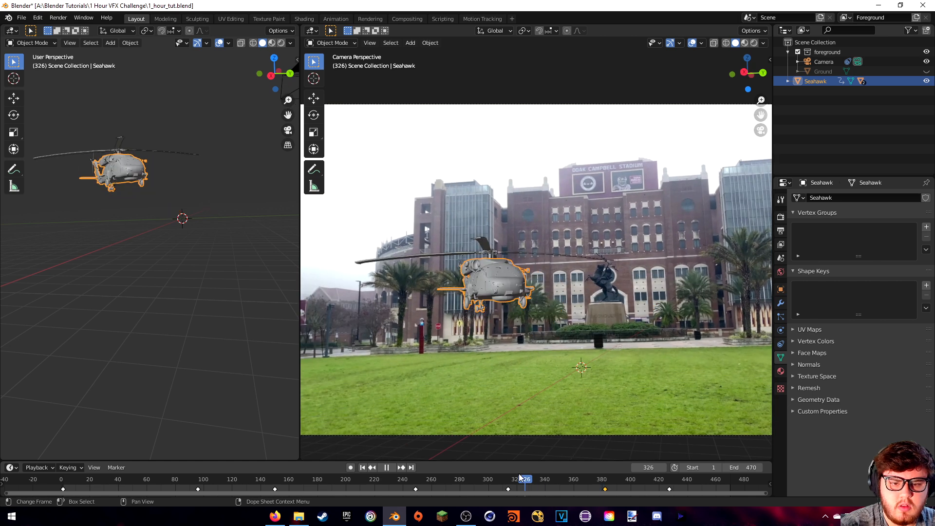
drag(558, 472, 563, 472)
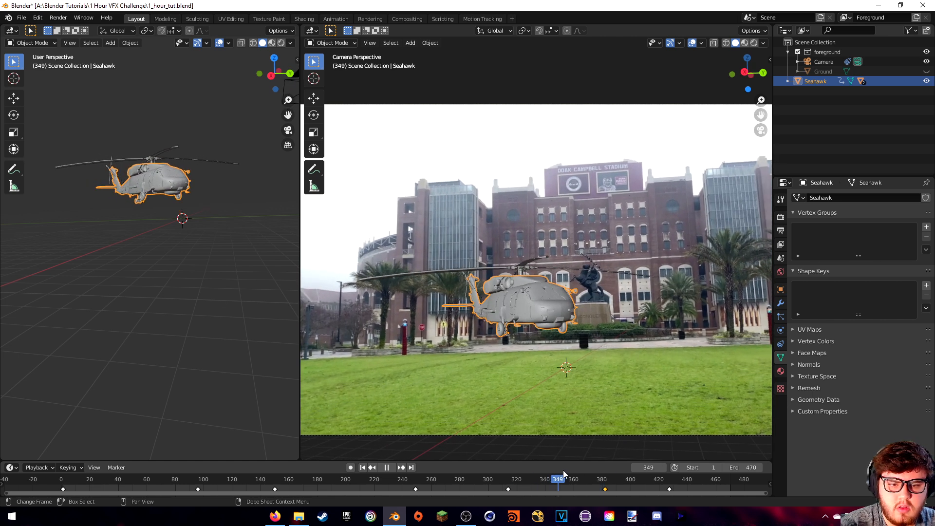
key(g)
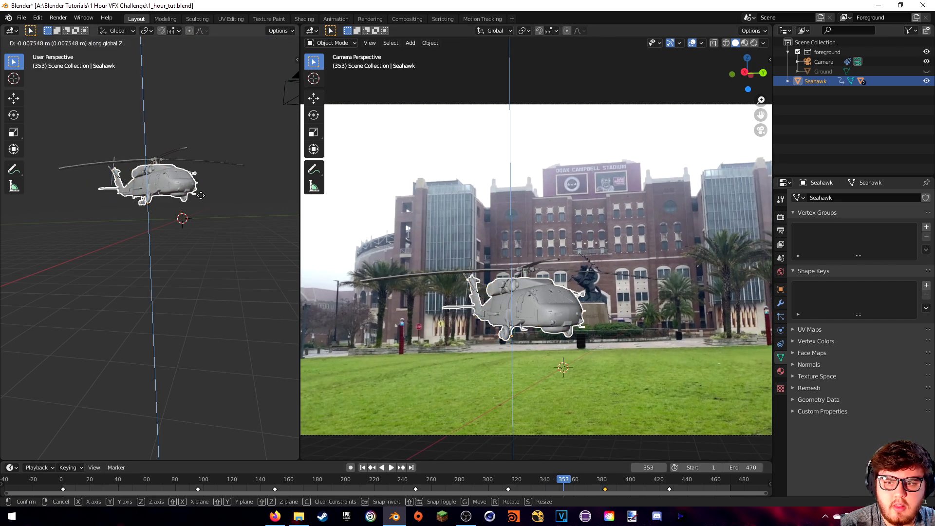
click(205, 208)
key(i)
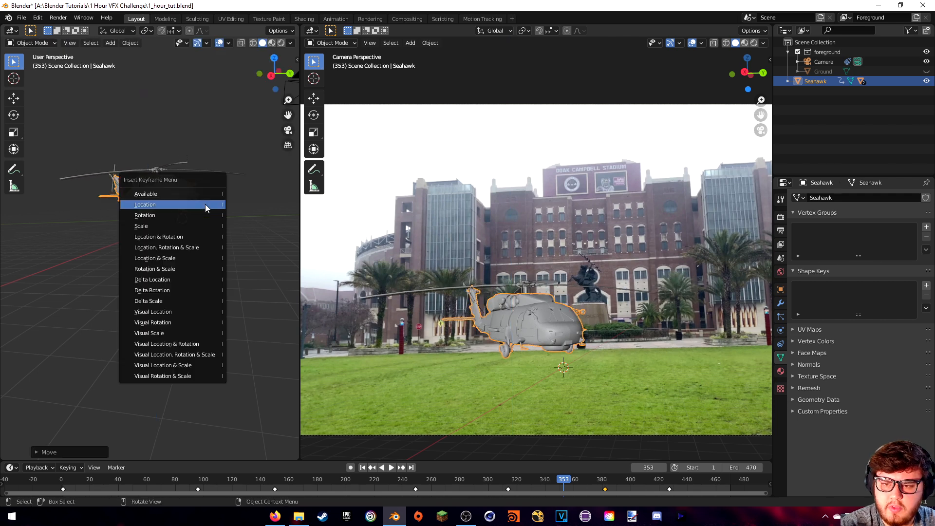
click(204, 205)
Scrub through the landing, save the file, and play back the animation from the start.
drag(565, 482, 671, 482)
key(ctrl+s)
click(66, 484)
key(space)
key(Escape)
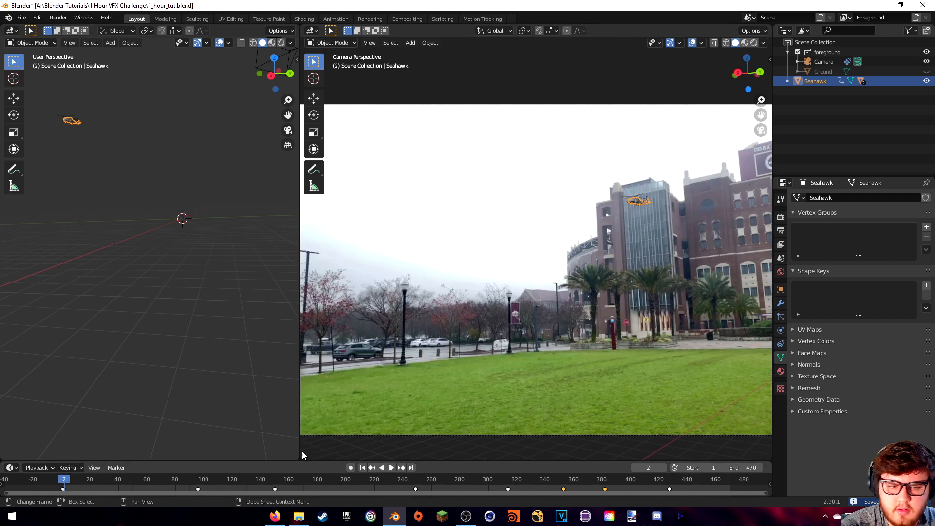
Turn off the camera's background images and play the flight against the empty scene.
click(825, 62)
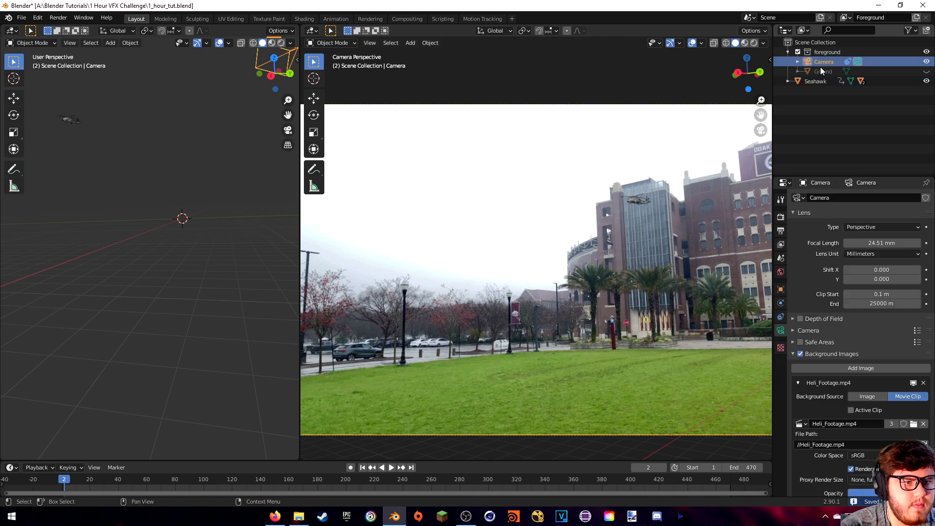
click(800, 354)
key(space)
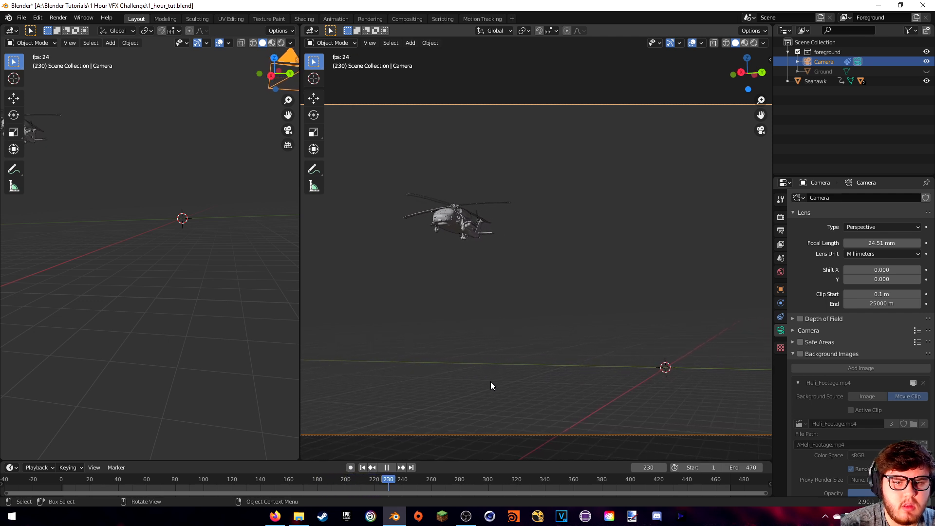
key(space)
Select the Seahawk and move its keyframe near frame 96 earlier, to frame 62.
click(428, 234)
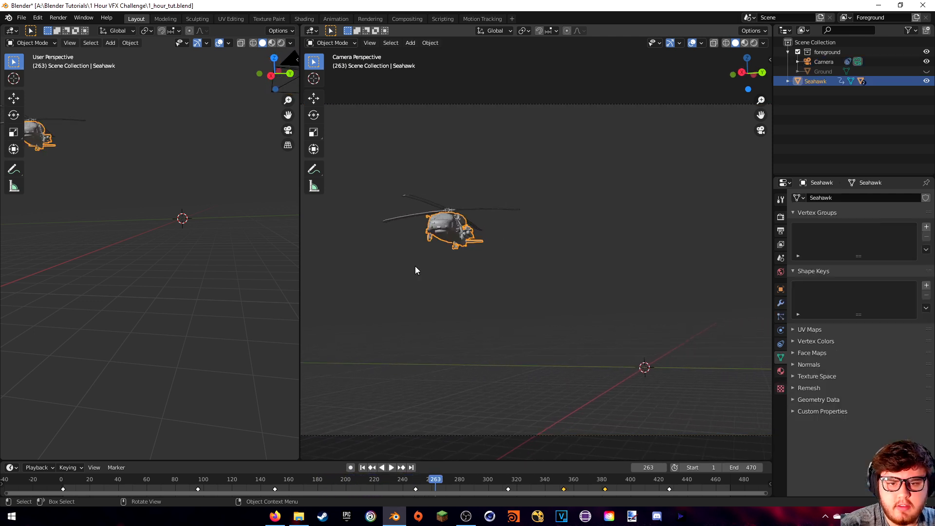
mouse_move(275, 479)
mouse_down()
mouse_move(187, 485)
mouse_move(267, 482)
mouse_up()
drag(198, 489, 138, 480)
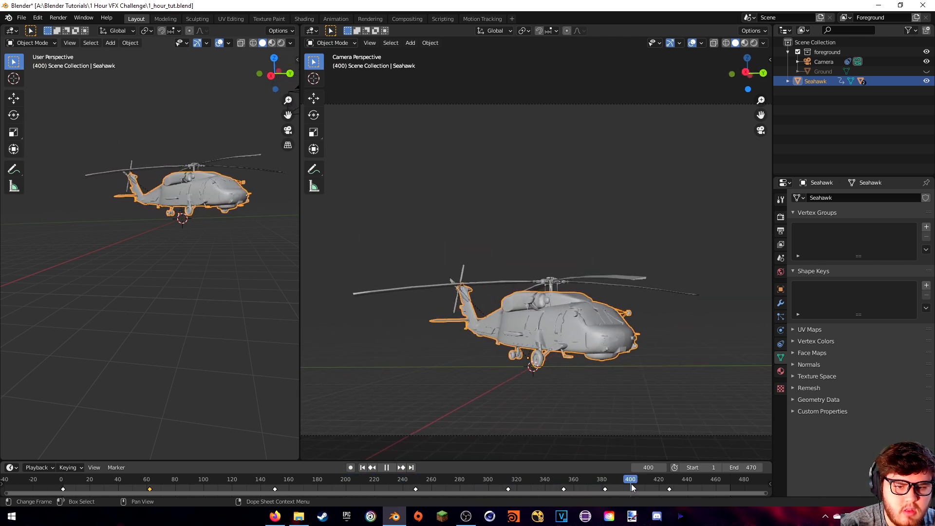
Raise the Seahawk on the Z axis at frame 353, update its location keyframe, and replay the landing.
drag(647, 482, 563, 484)
key(space)
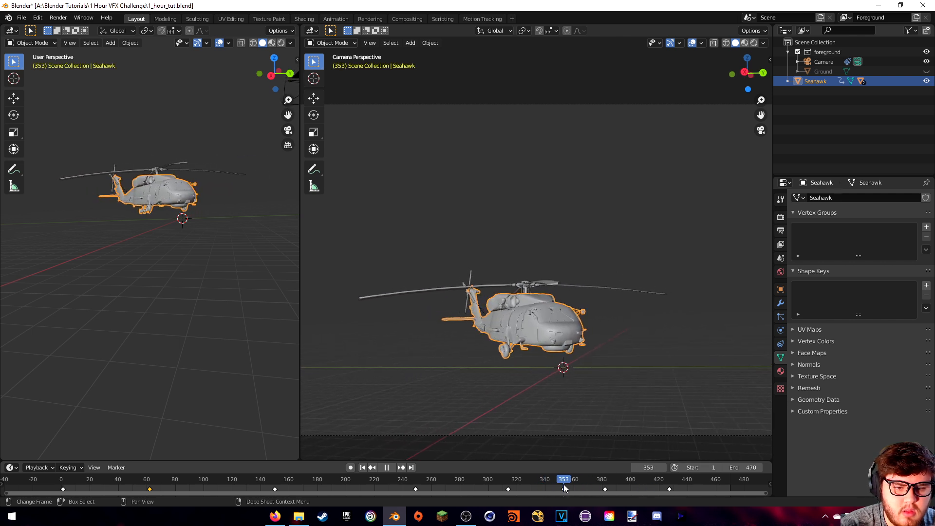
key(g)
key(z)
click(556, 378)
key(i)
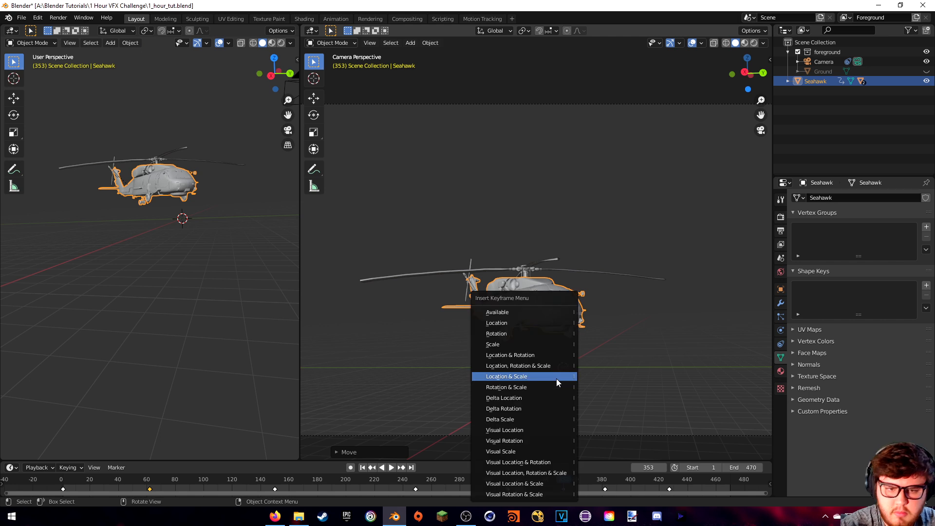
click(516, 325)
key(space)
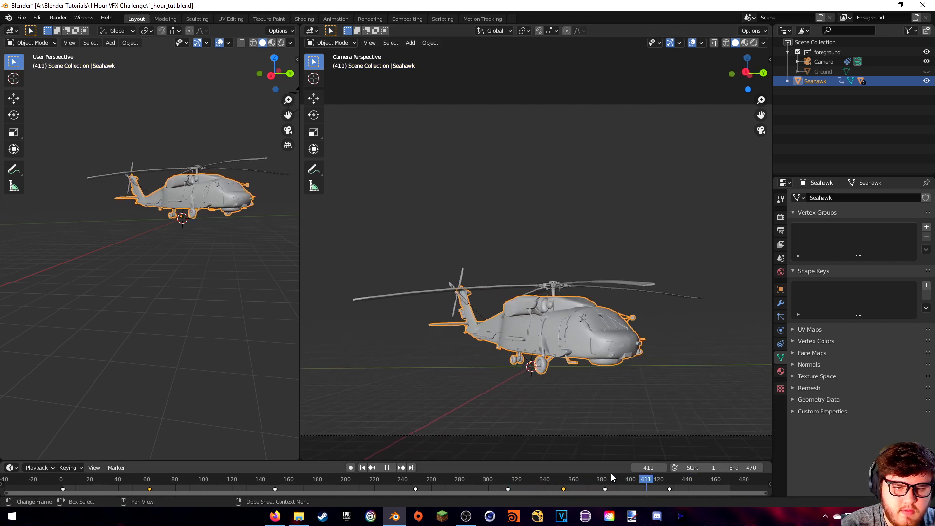
At frame 150, move the Seahawk horizontally forward along its flight path and keyframe its location.
click(410, 482)
click(248, 479)
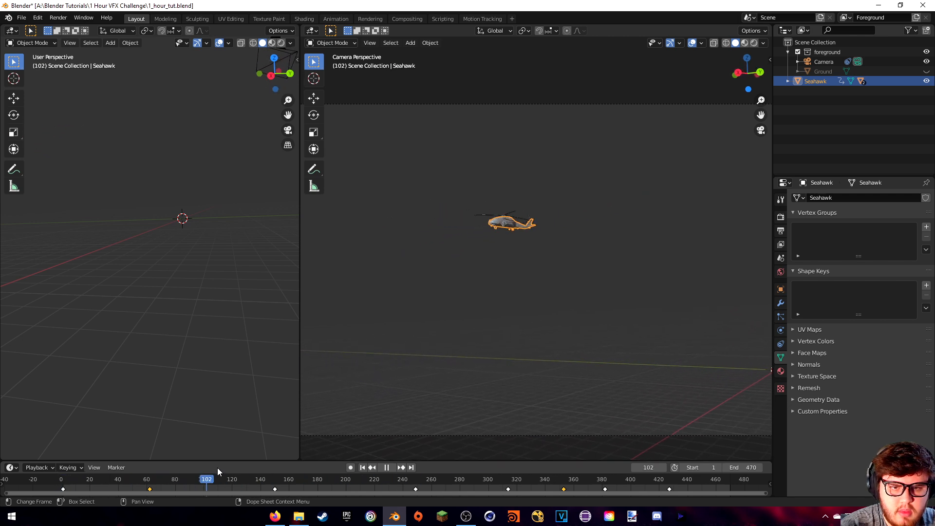
click(276, 482)
key(space)
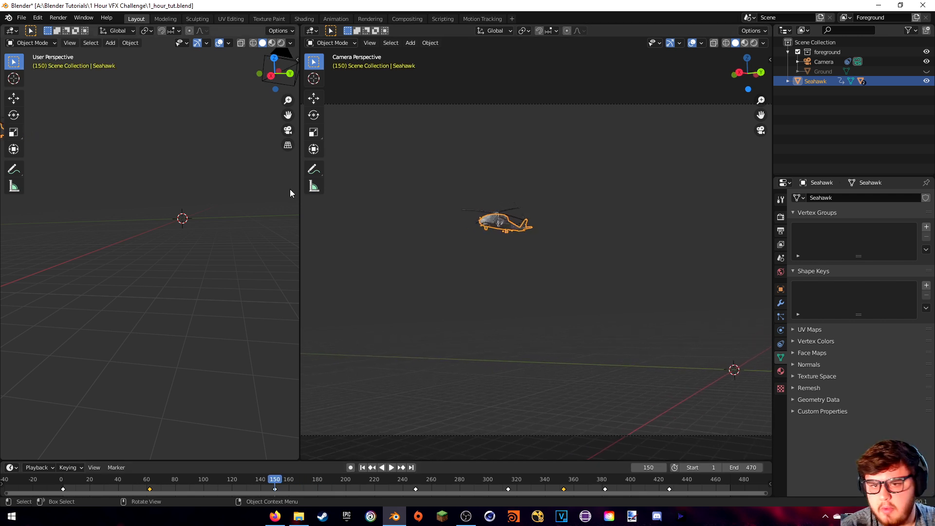
key(g)
key(shift+z)
click(471, 189)
key(g)
right_click(465, 199)
key(i)
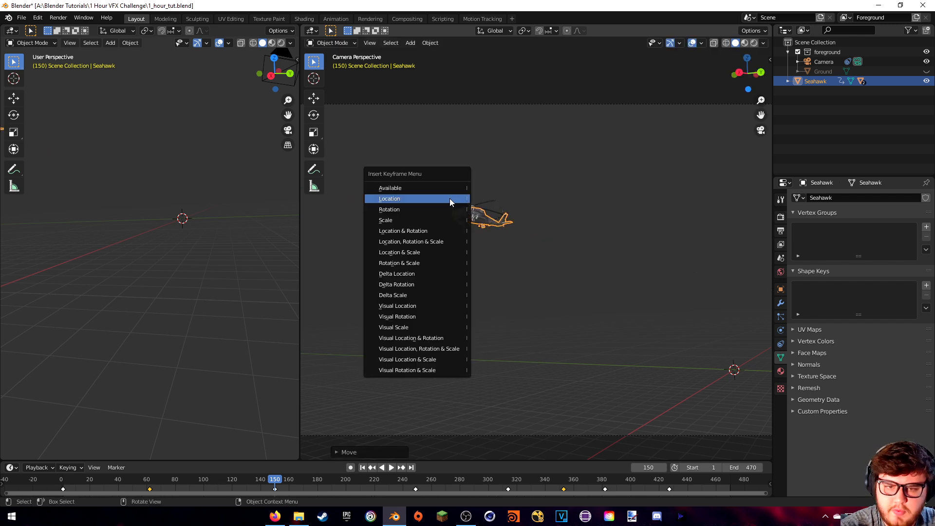
click(418, 196)
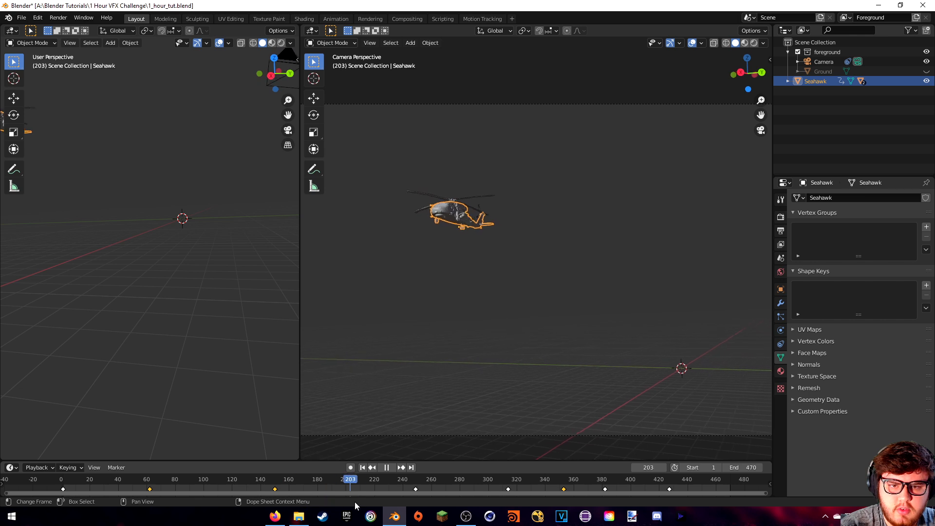
Review the flight, go to frame 62, and turn the camera's background images back on.
drag(416, 501, 336, 502)
key(space)
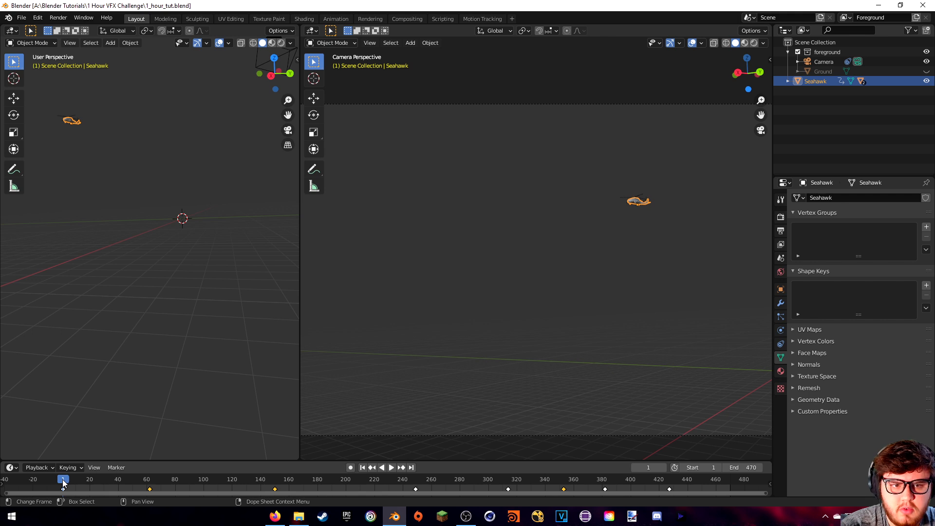
drag(150, 480, 150, 480)
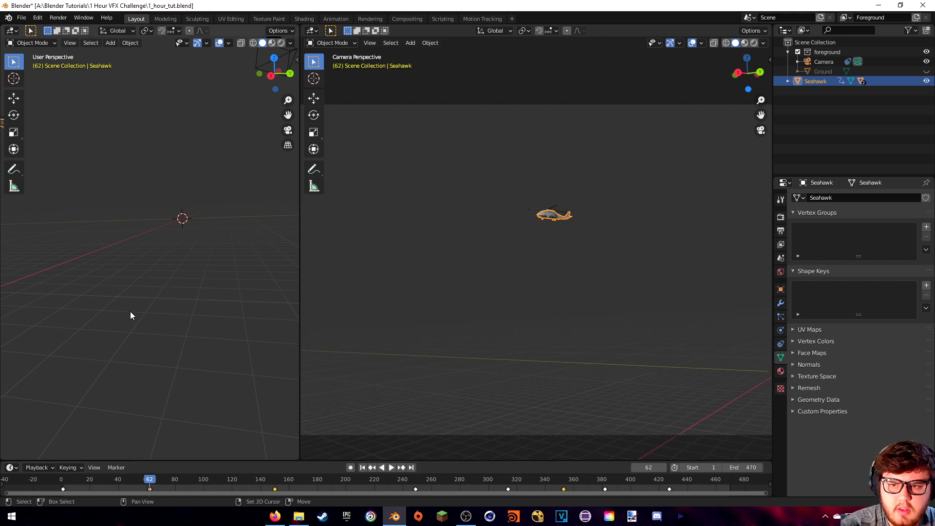
shift+middle_drag(177, 312, 163, 308)
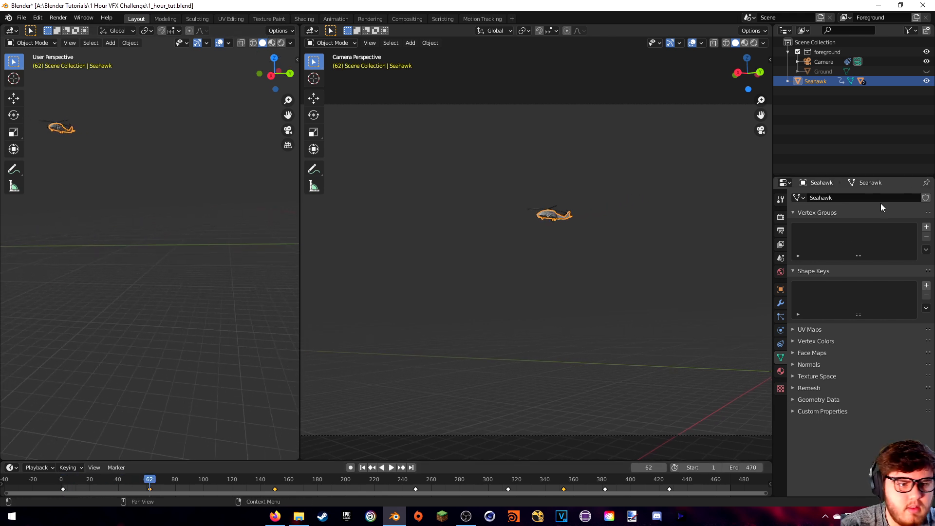
click(824, 62)
click(800, 353)
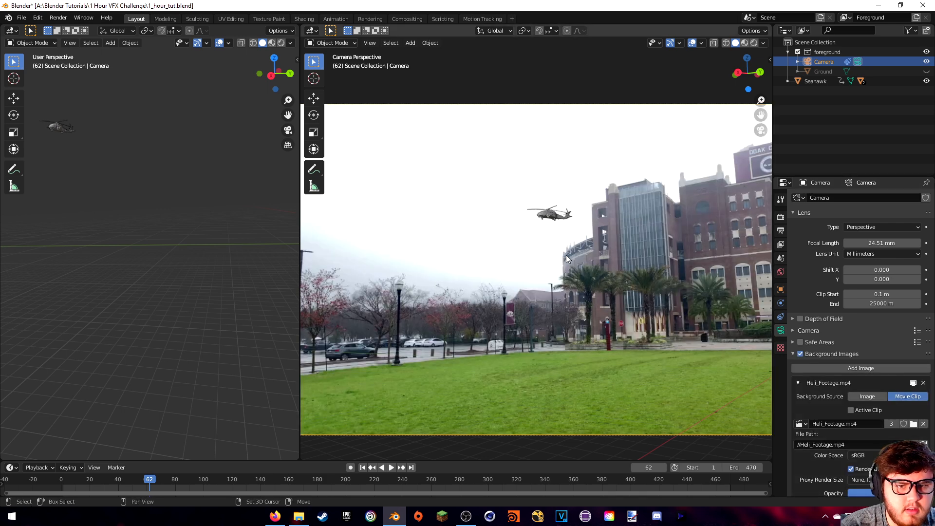
At frame 62, rotate the Seahawk about 24° around global Z, tilt it with trackball rotation, and keyframe its rotation.
scroll(564, 257, up, 5)
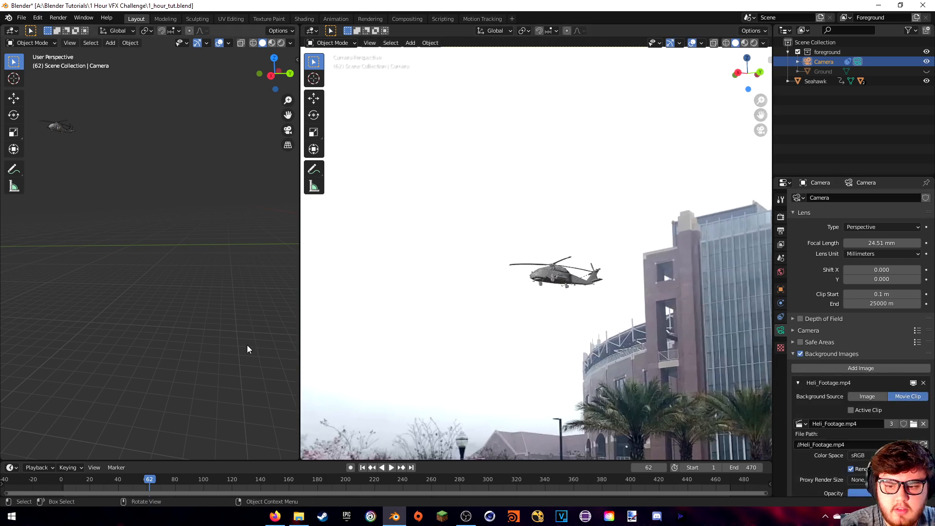
click(554, 277)
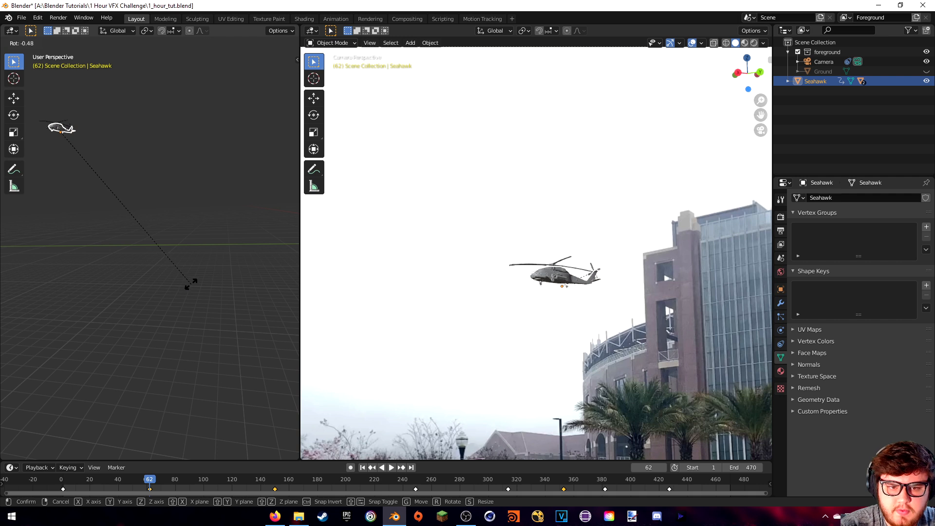
right_click(201, 298)
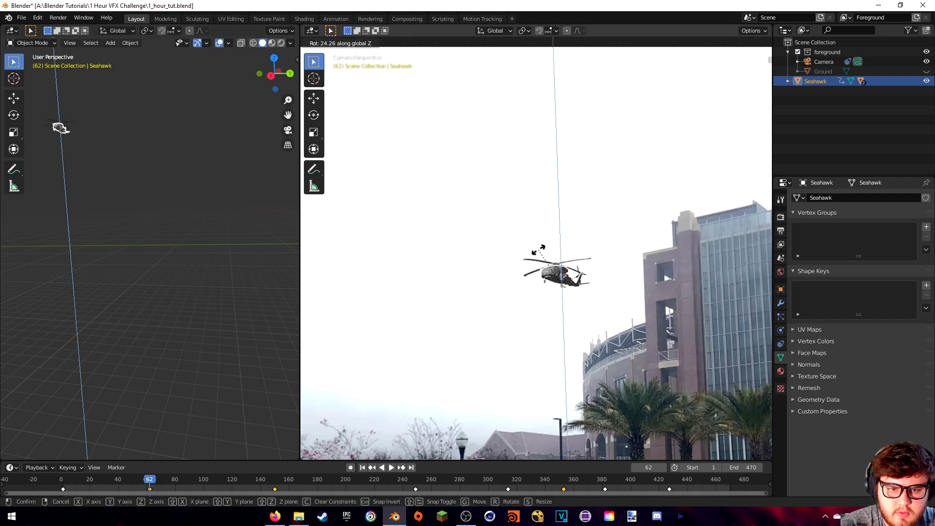
click(544, 250)
key(r)
key(r)
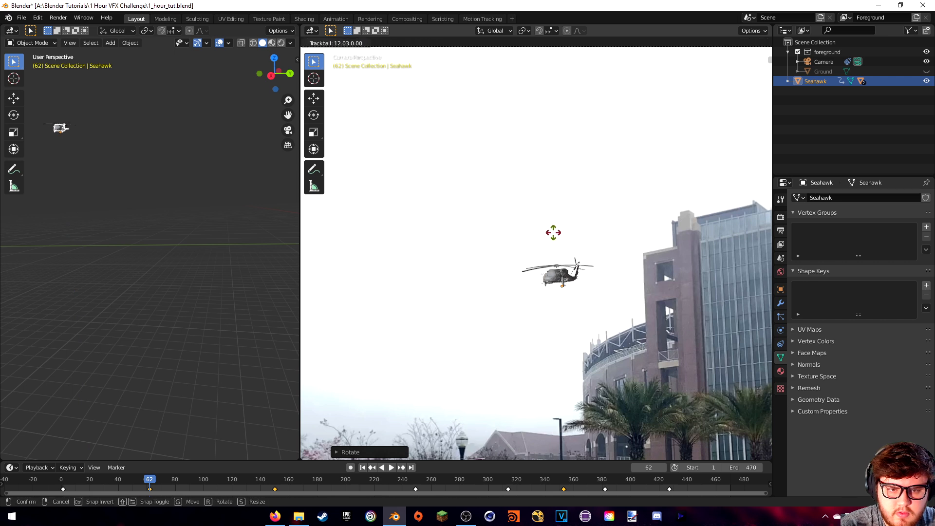
click(555, 235)
right_click(555, 236)
click(555, 235)
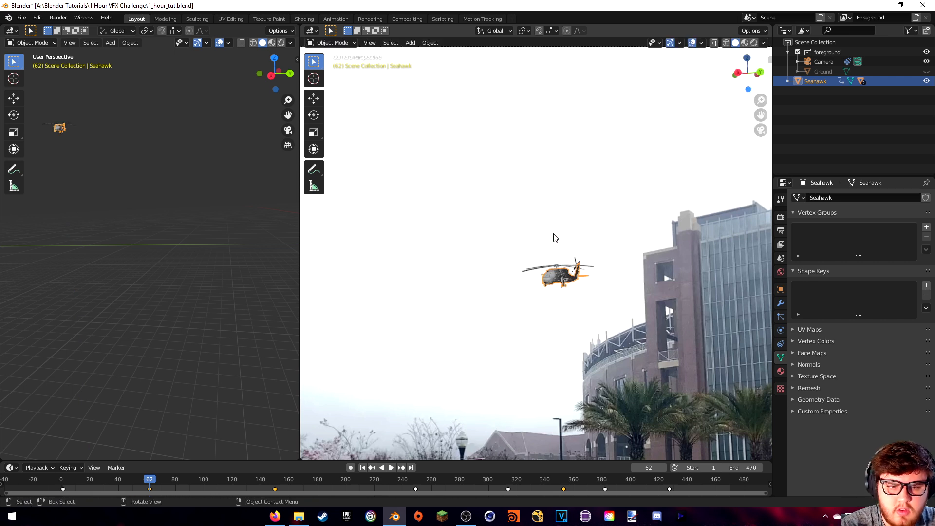
key(i)
click(530, 247)
Replay the approach, bank the Seahawk with trackball rotation at frame 150, and insert a rotation keyframe.
drag(156, 480, 103, 488)
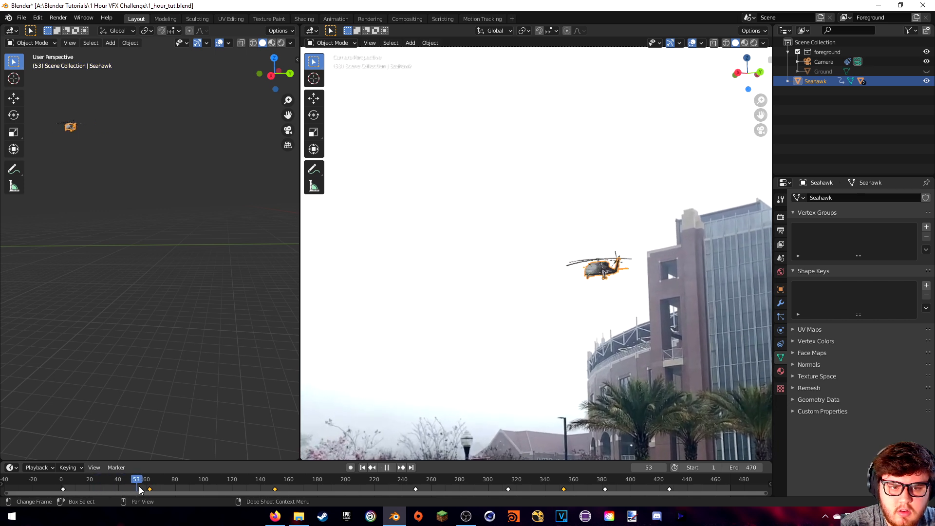
key(space)
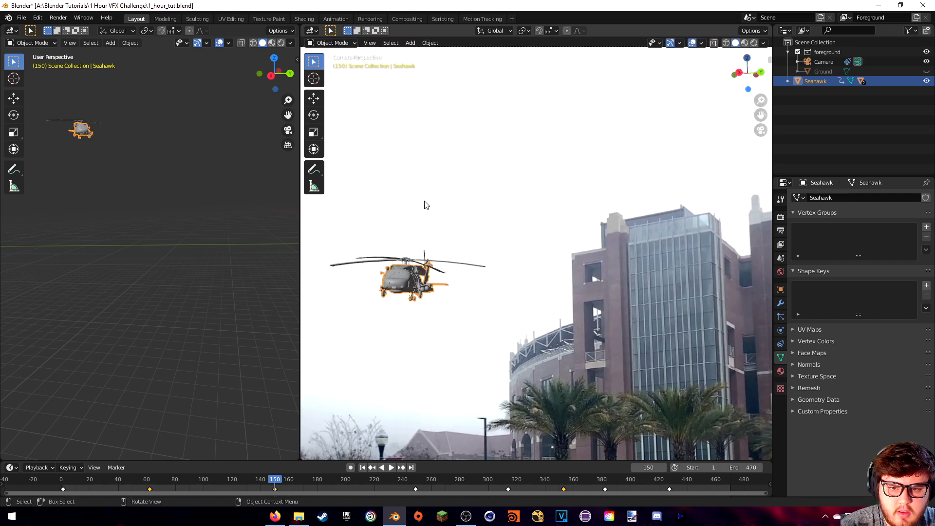
click(440, 208)
key(r)
key(r)
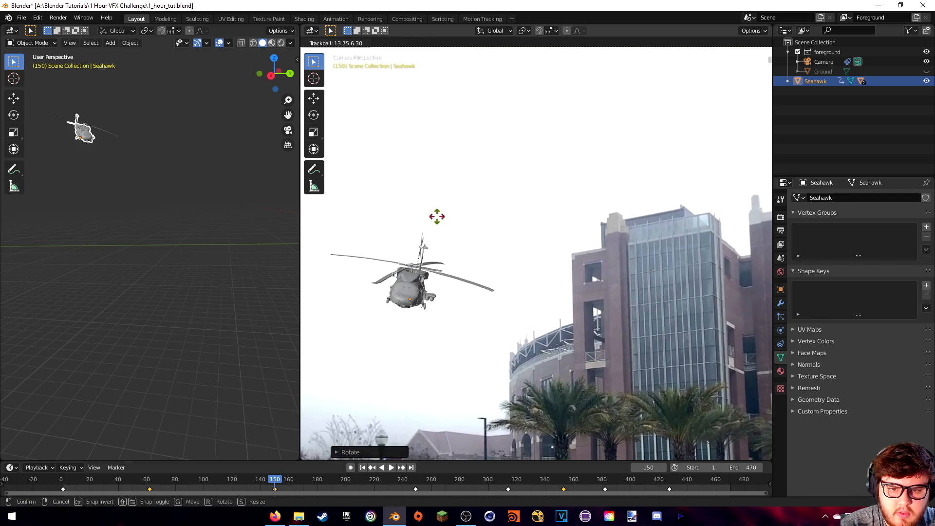
click(435, 213)
key(i)
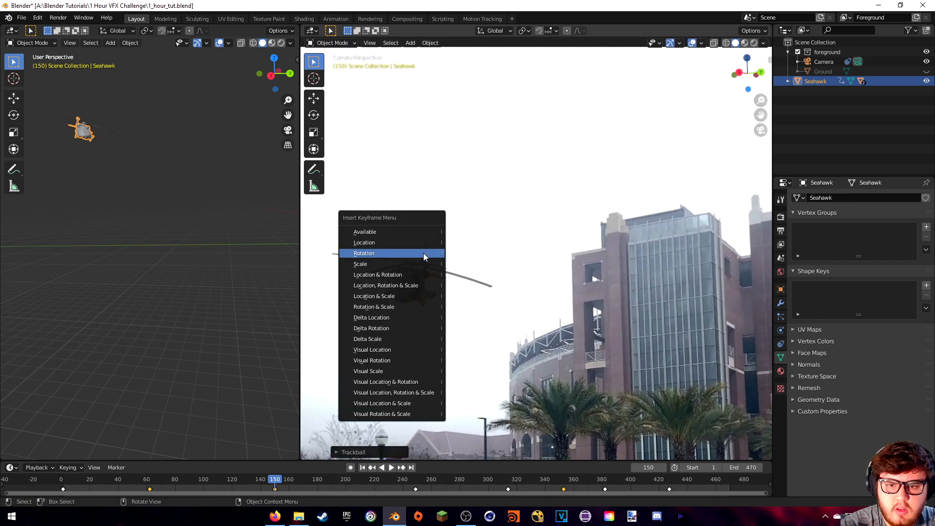
click(425, 254)
Check the bank in playback, turn the Seahawk's nose toward the building at frame 249, and keyframe its rotation.
drag(274, 481, 240, 480)
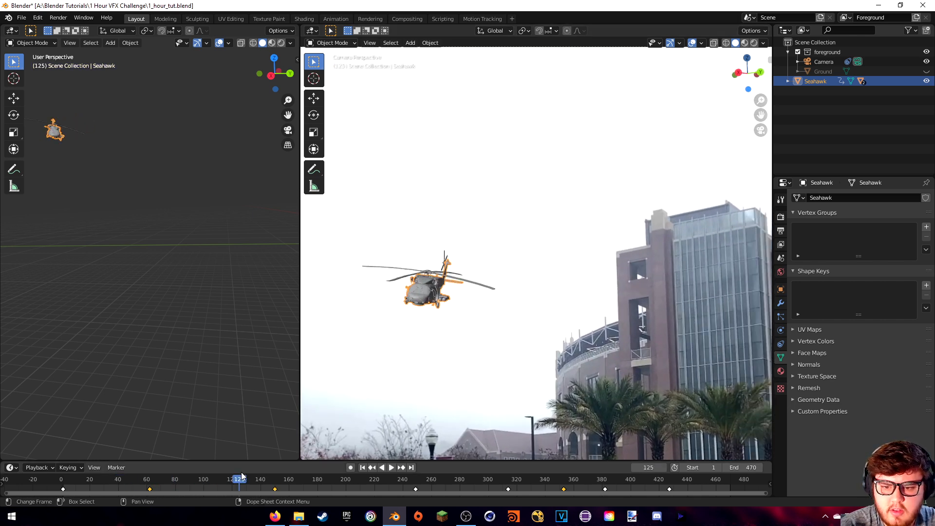
key(space)
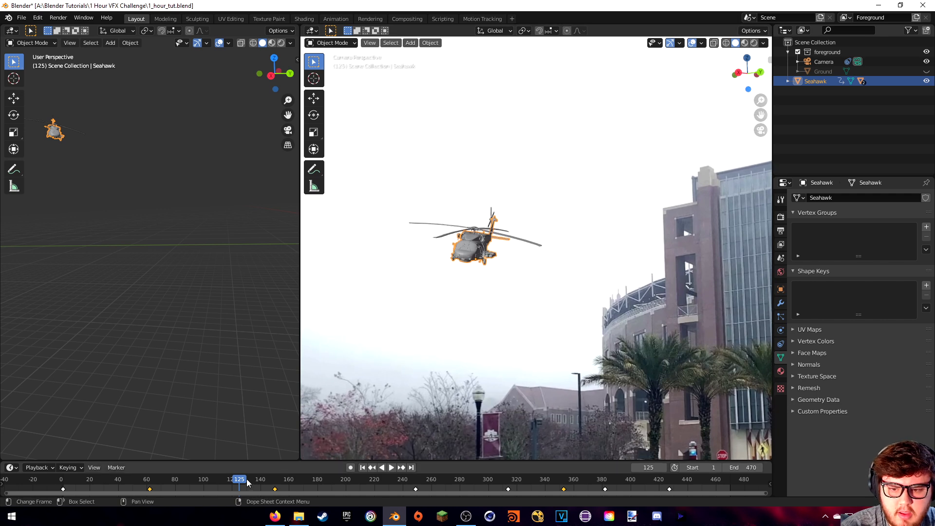
key(space)
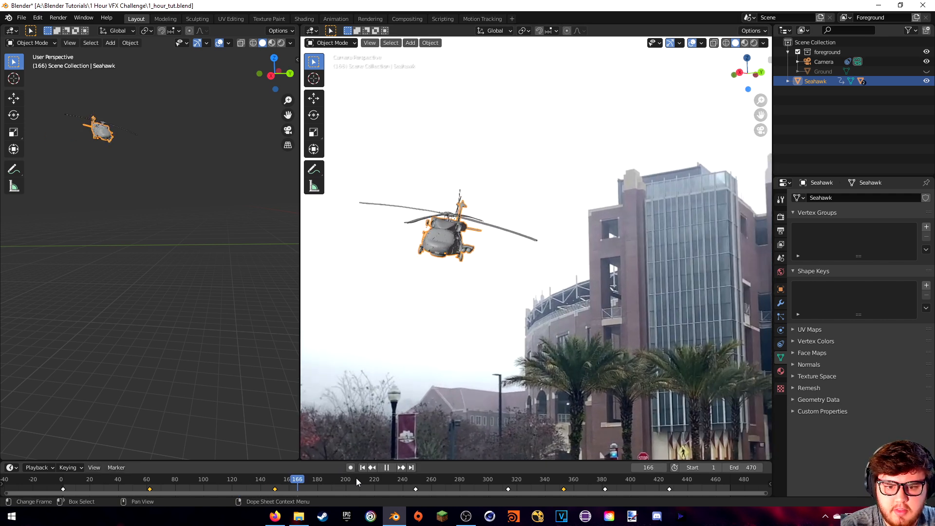
drag(415, 484, 415, 484)
key(space)
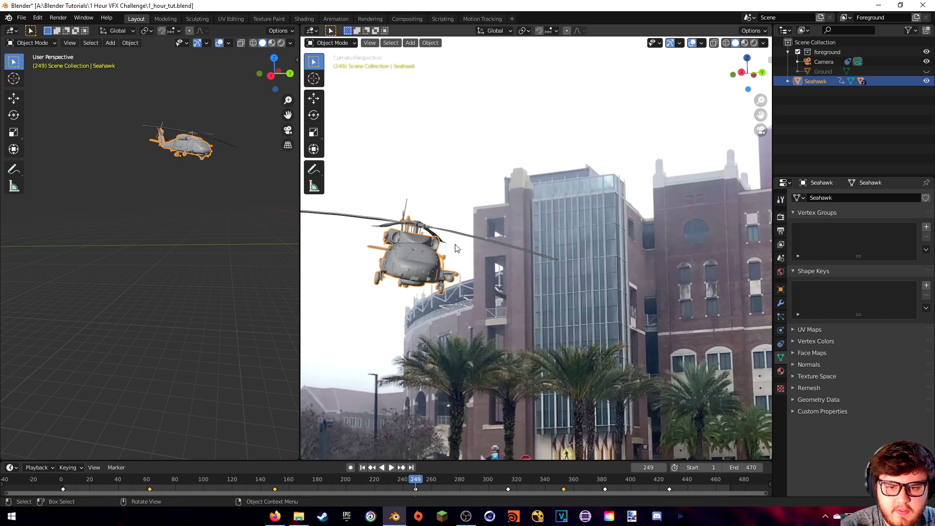
key(r)
key(r)
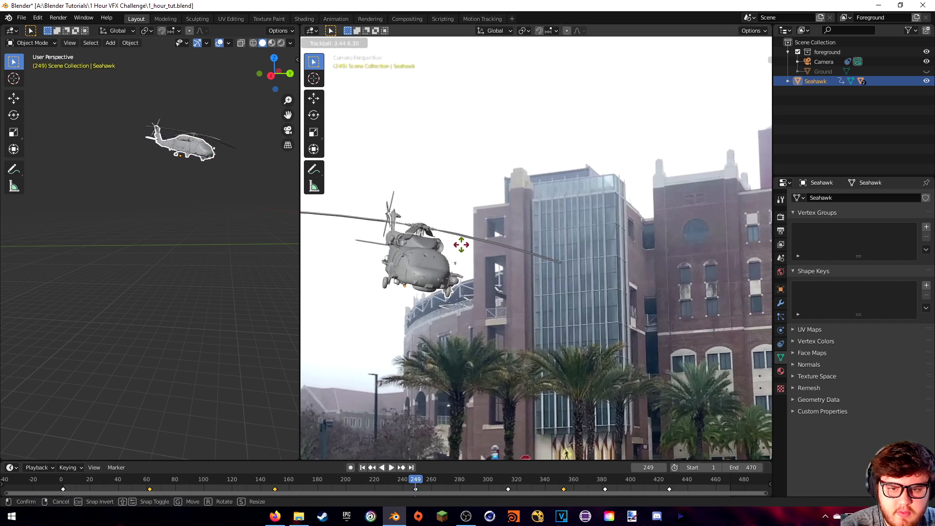
click(462, 246)
key(i)
click(462, 246)
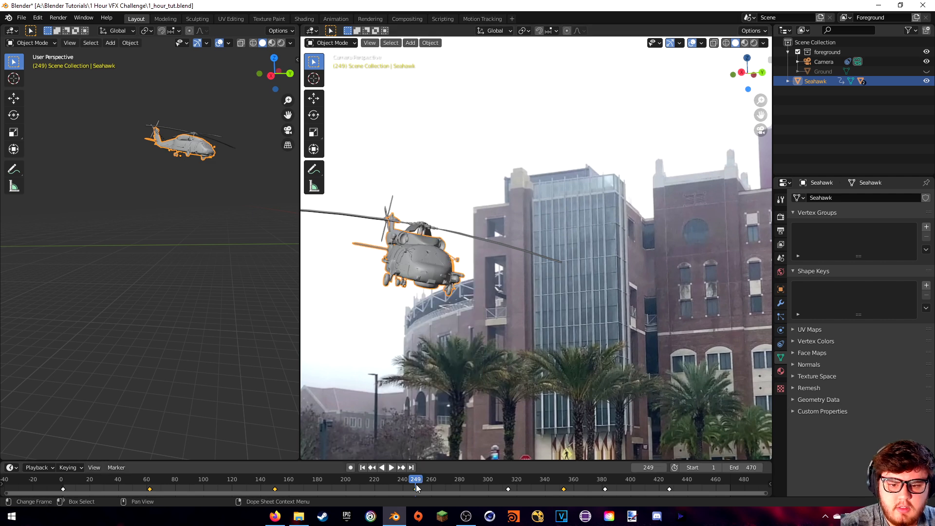
At frame 314, move the Seahawk upward to just above the palm trees and insert a location keyframe.
key(space)
mouse_move(496, 480)
mouse_down()
mouse_move(470, 480)
mouse_move(508, 481)
mouse_up()
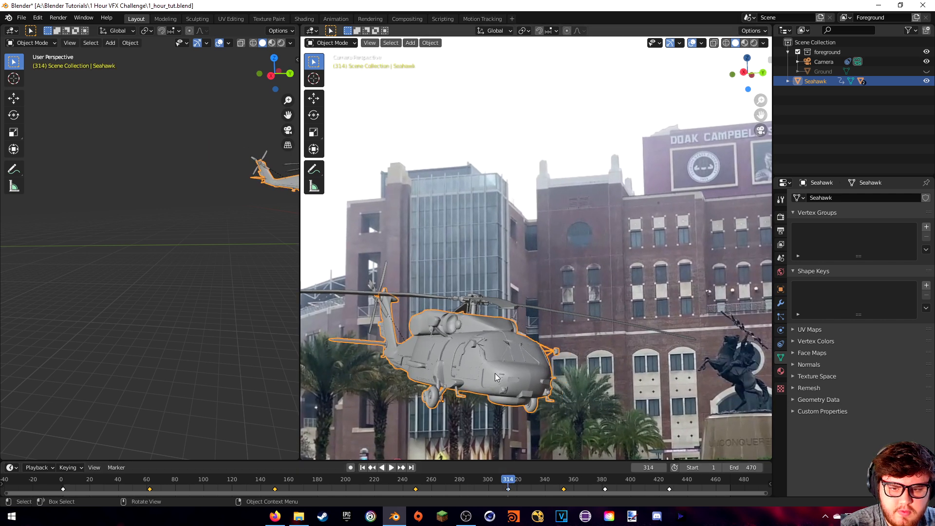
shift+middle_drag(478, 400, 603, 327)
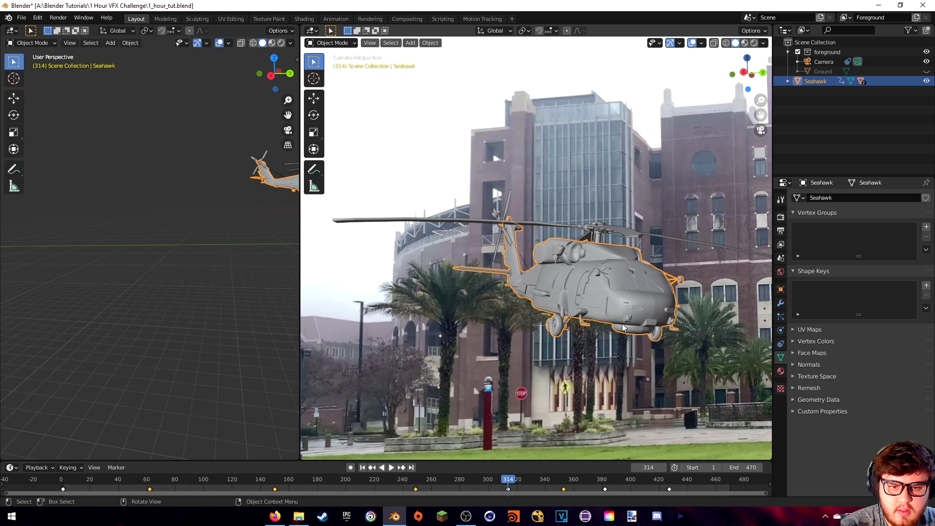
key(g)
click(611, 282)
key(i)
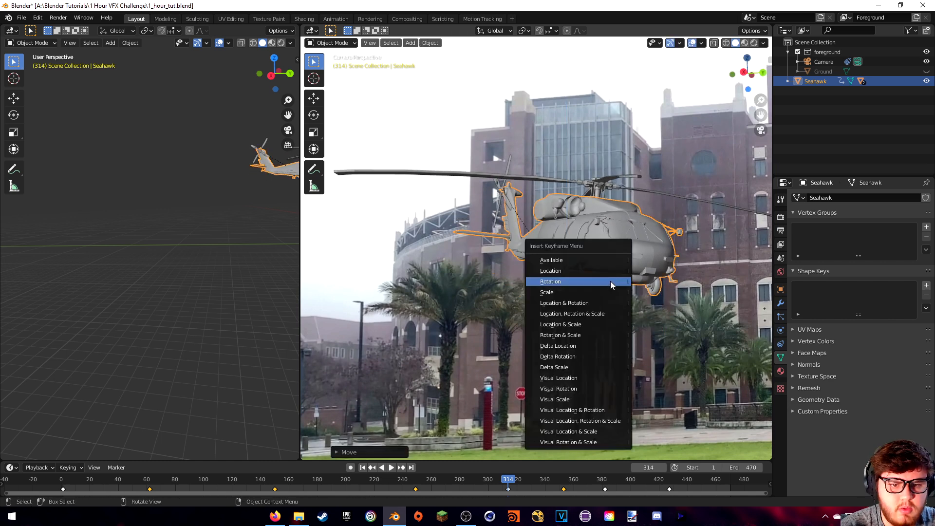
click(585, 271)
Review the raised flight path, adjust the Seahawk's tilt with trackball rotation at frame 150, and update its rotation keyframe.
scroll(539, 350, up, 1)
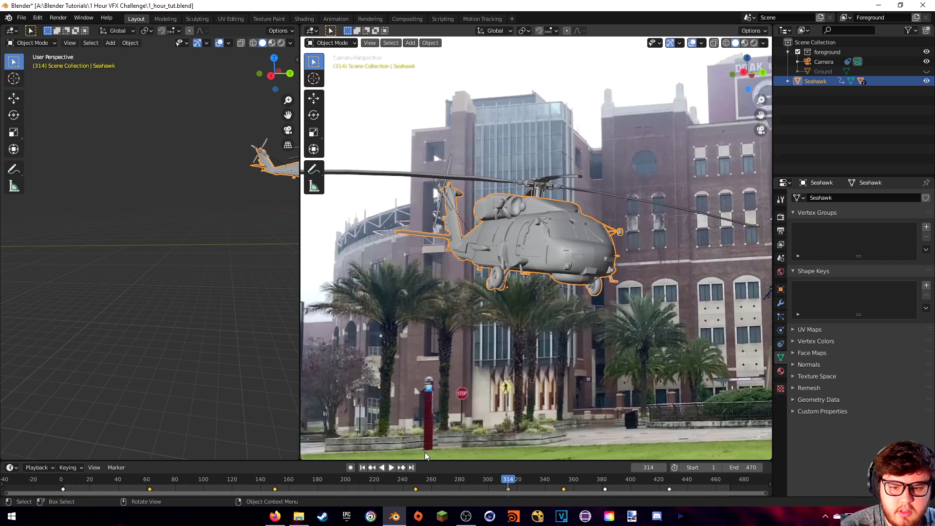
click(414, 484)
key(space)
click(478, 483)
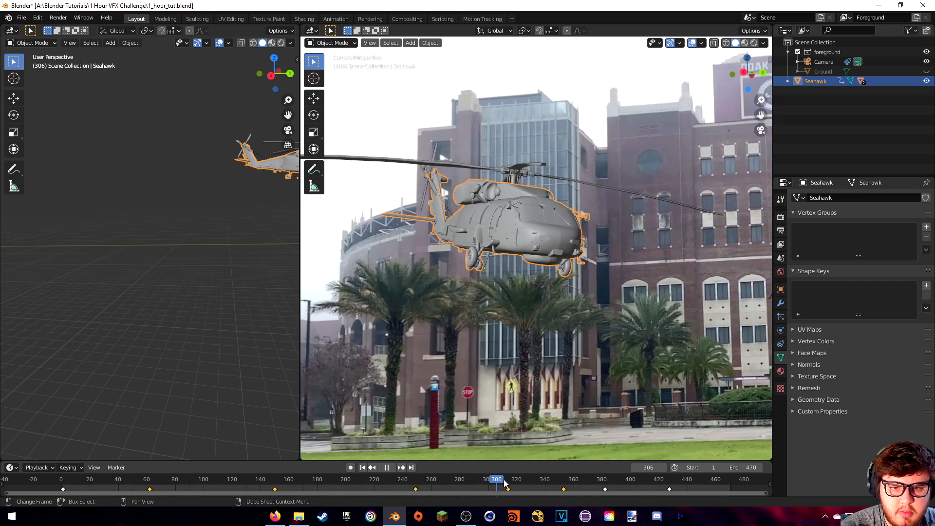
drag(550, 482, 276, 481)
key(r)
key(r)
click(461, 269)
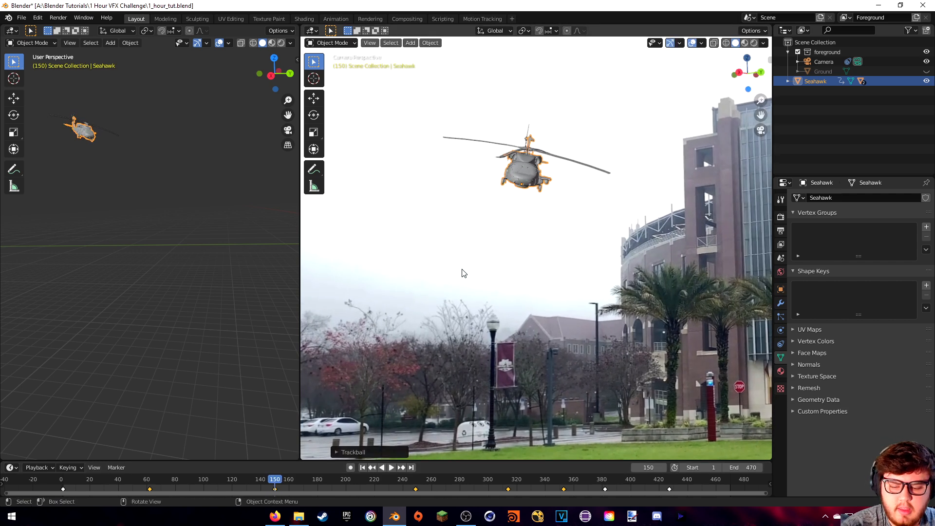
key(i)
click(461, 269)
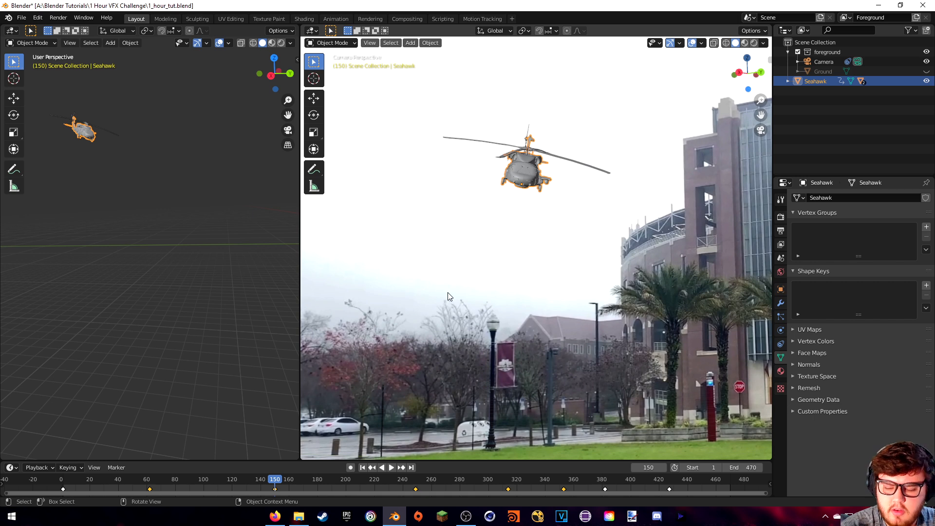
key(i)
click(392, 292)
Roll the Seahawk nearly level at frame 249 and update its rotation keyframe.
key(space)
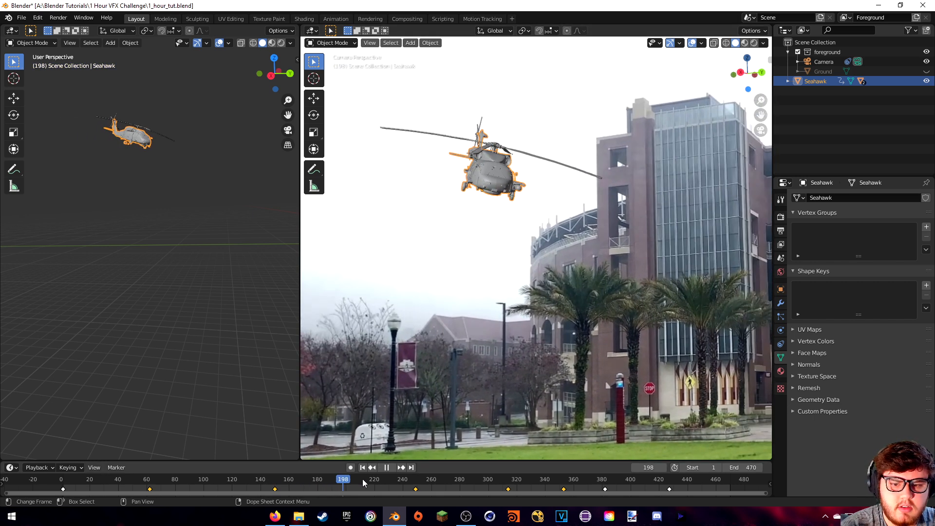
key(space)
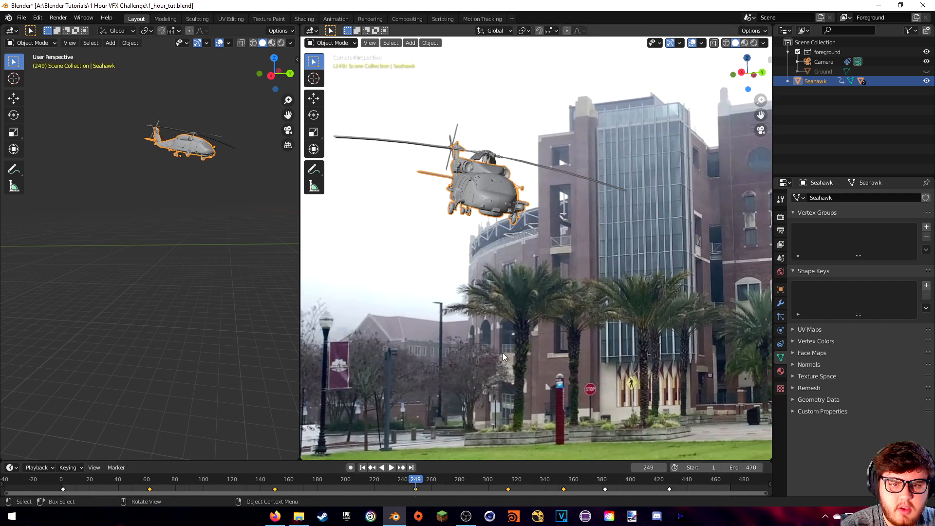
key(r)
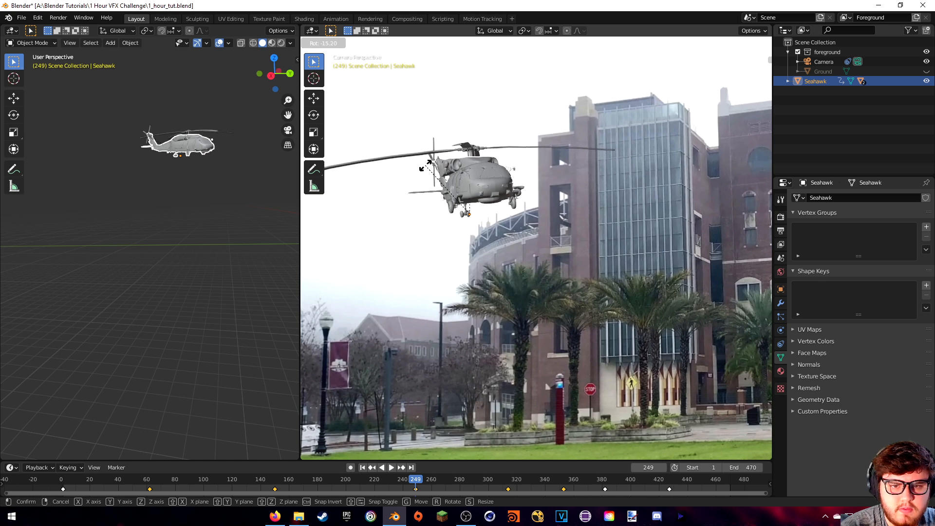
click(425, 167)
key(r)
click(429, 169)
key(i)
click(431, 168)
Replay the approach, pitch the Seahawk's nose up to flare at frame 314, and keyframe its rotation.
drag(404, 481, 295, 480)
key(space)
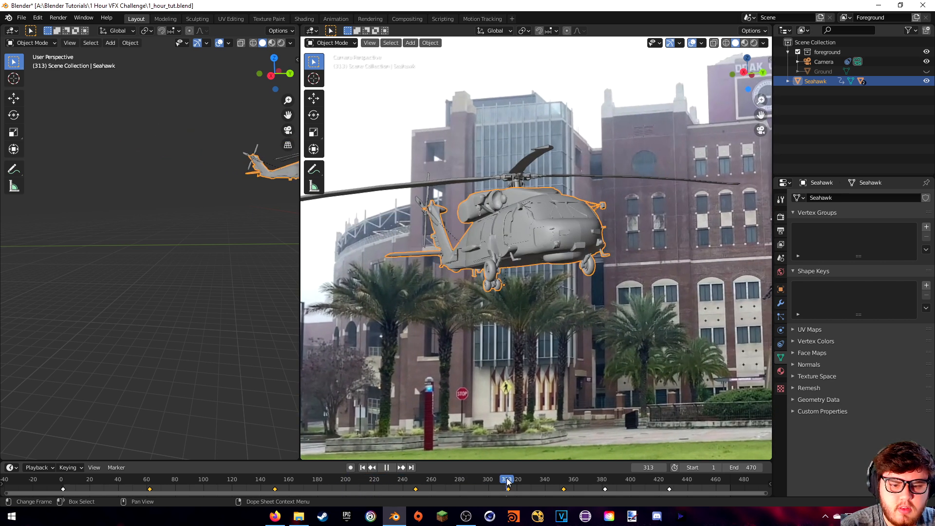
key(space)
key(r)
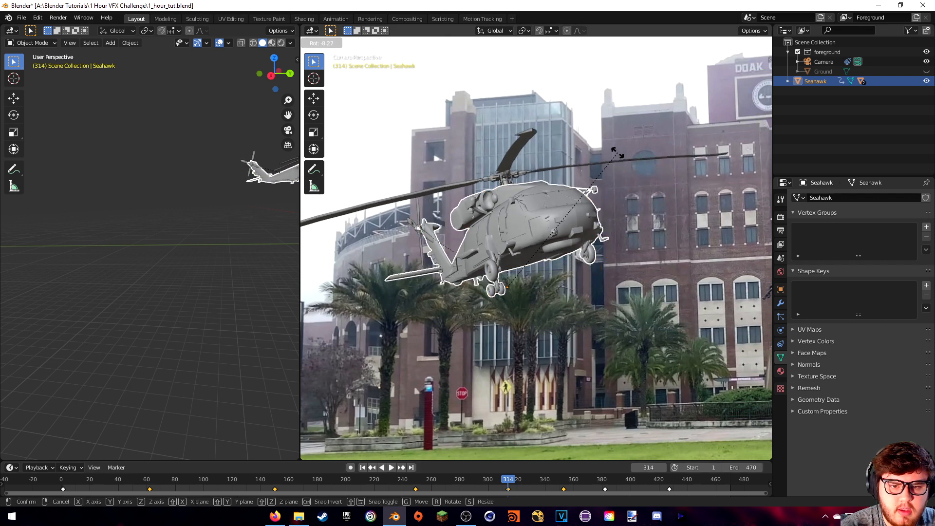
click(614, 153)
key(r)
key(r)
click(585, 206)
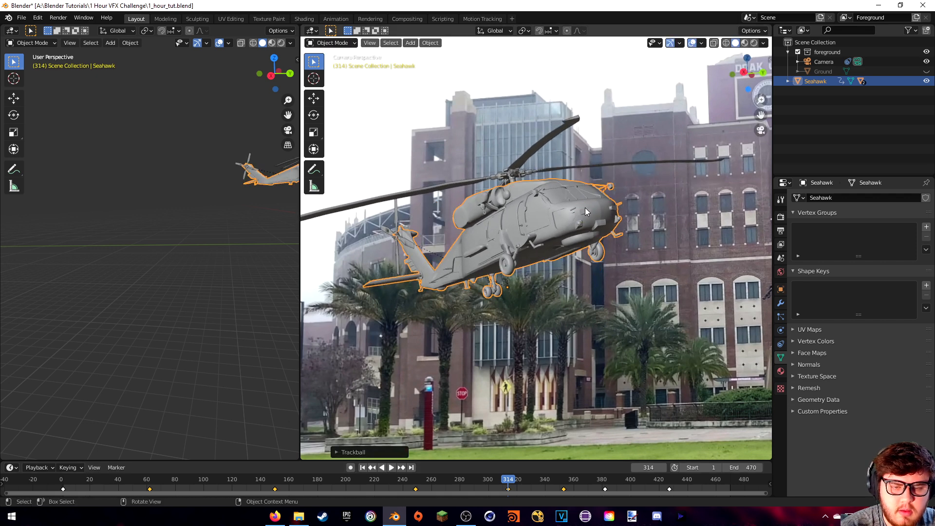
key(i)
click(582, 207)
Review the flare up to frame 353, fine-tune the Seahawk's rotation at frame 314, and update its rotation keyframe.
drag(505, 479, 434, 478)
key(space)
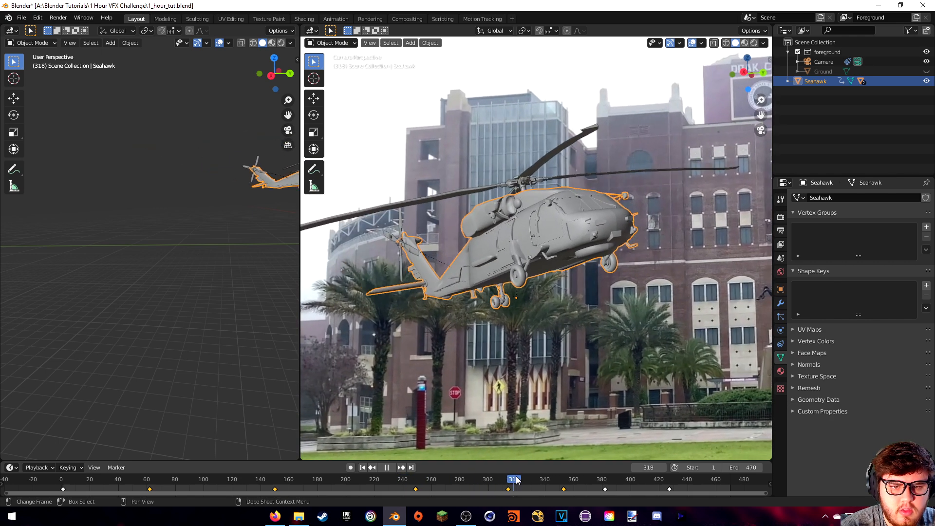
key(space)
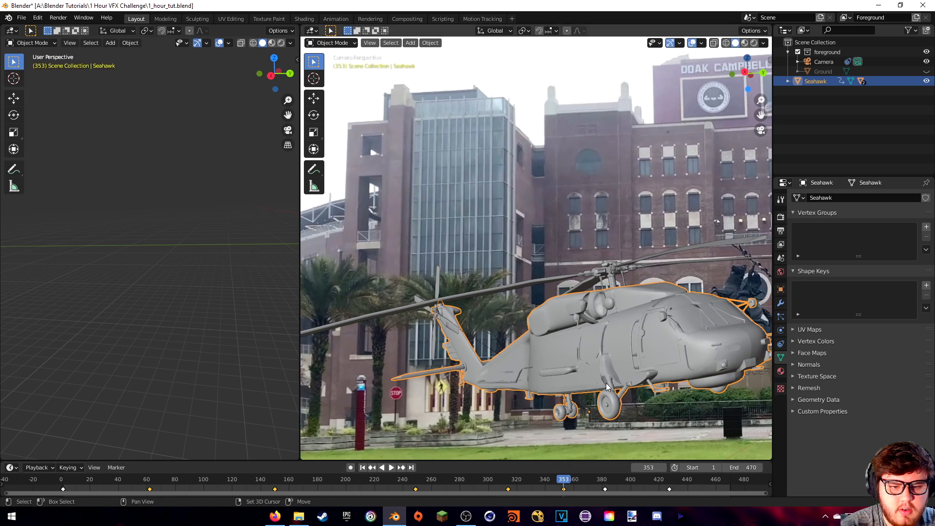
drag(514, 479, 507, 479)
key(space)
key(space)
key(r)
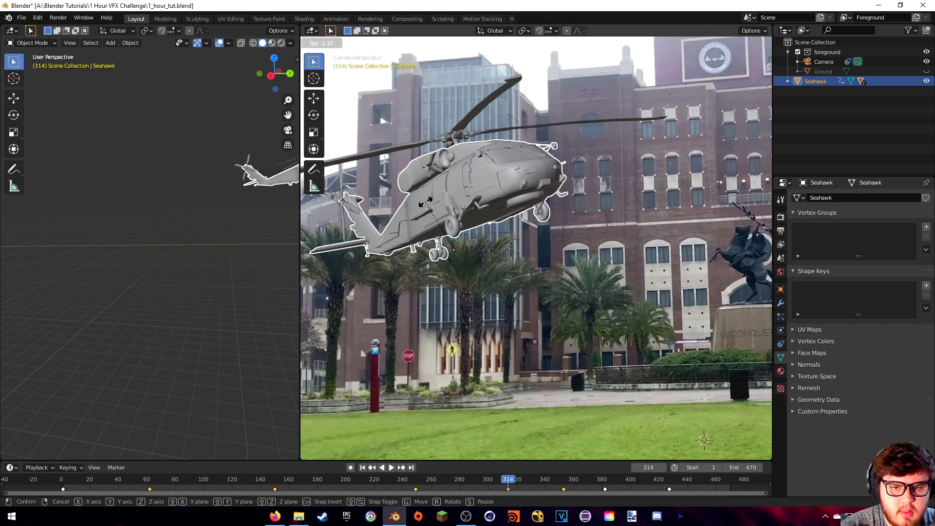
click(424, 202)
key(i)
click(425, 202)
Review the approach, rotate the Seahawk closer to level at frame 333 with free and trackball rotation, and keyframe its rotation.
key(shift+ctrl+space)
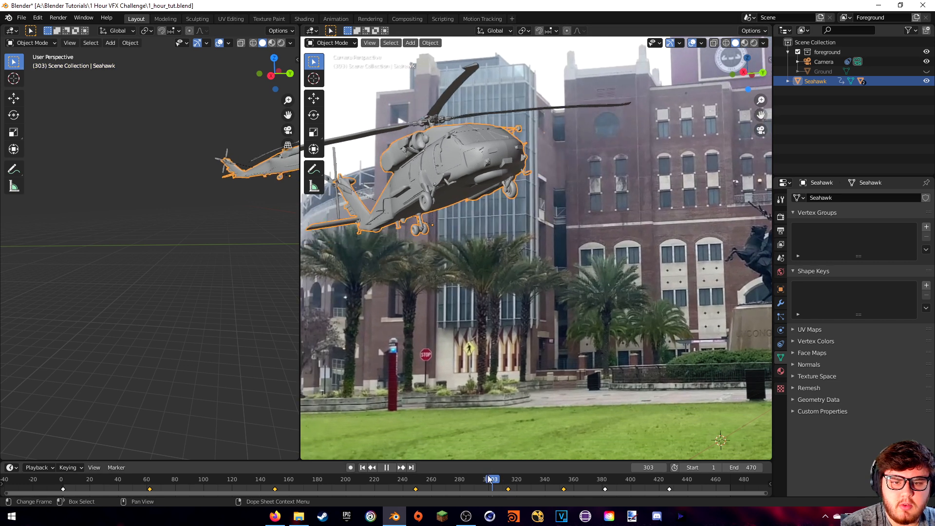
drag(501, 477, 535, 481)
key(space)
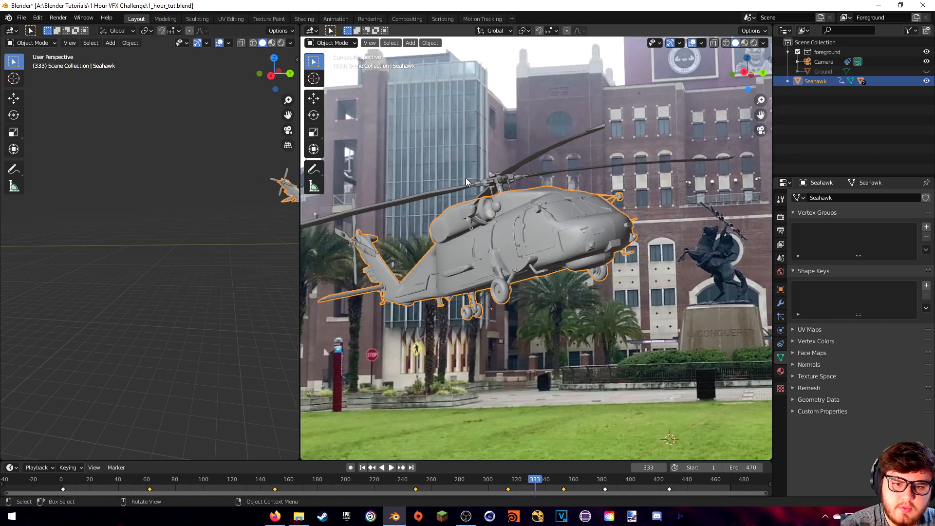
key(r)
click(482, 181)
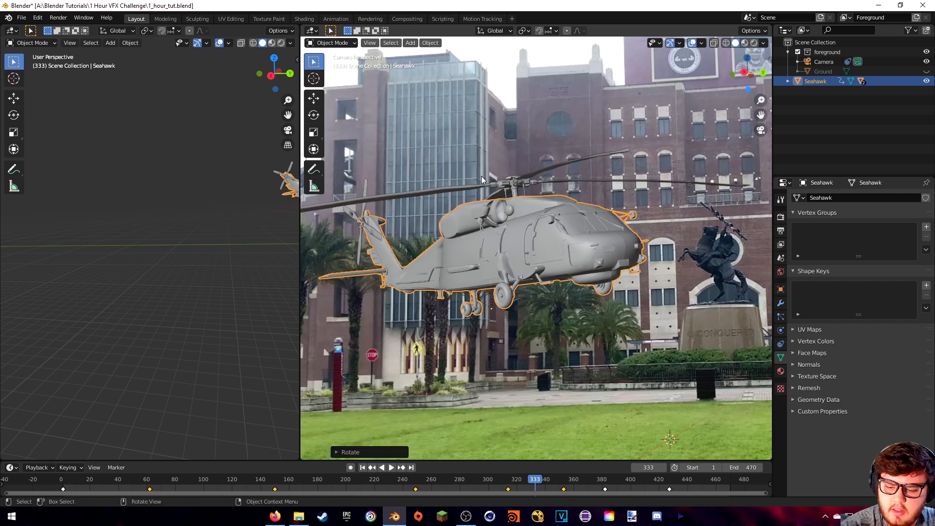
key(r)
click(563, 129)
key(r)
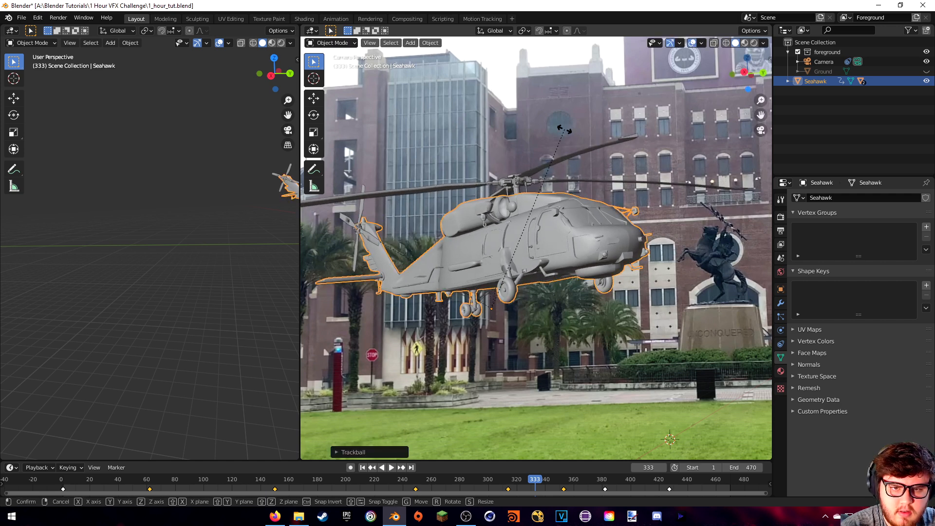
click(571, 132)
key(i)
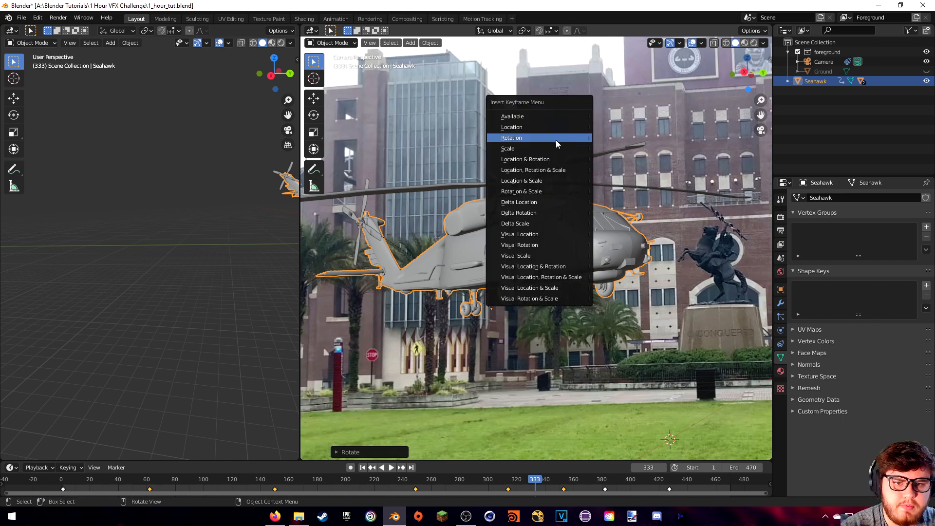
click(556, 140)
Replay the flare, rotate the Seahawk slightly more nose-down at frame 333, and update its rotation keyframe.
drag(539, 479, 471, 480)
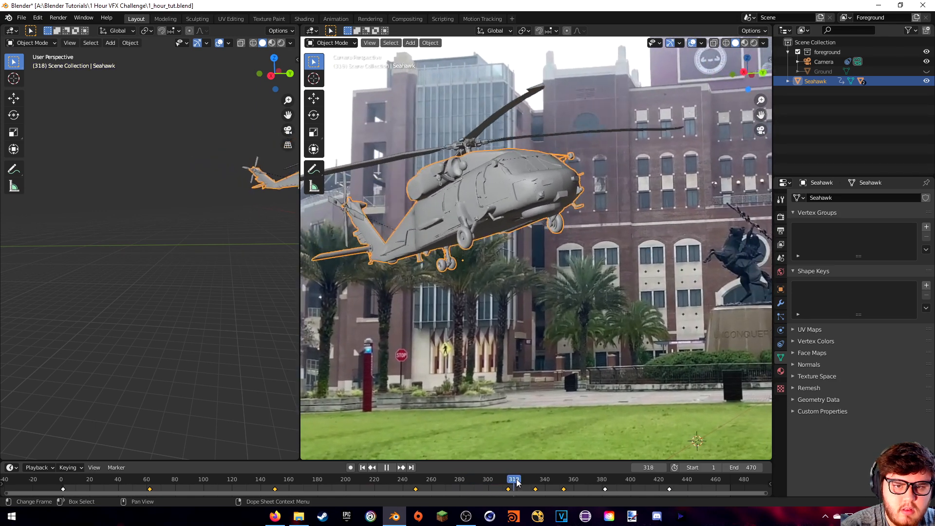
drag(538, 482, 536, 482)
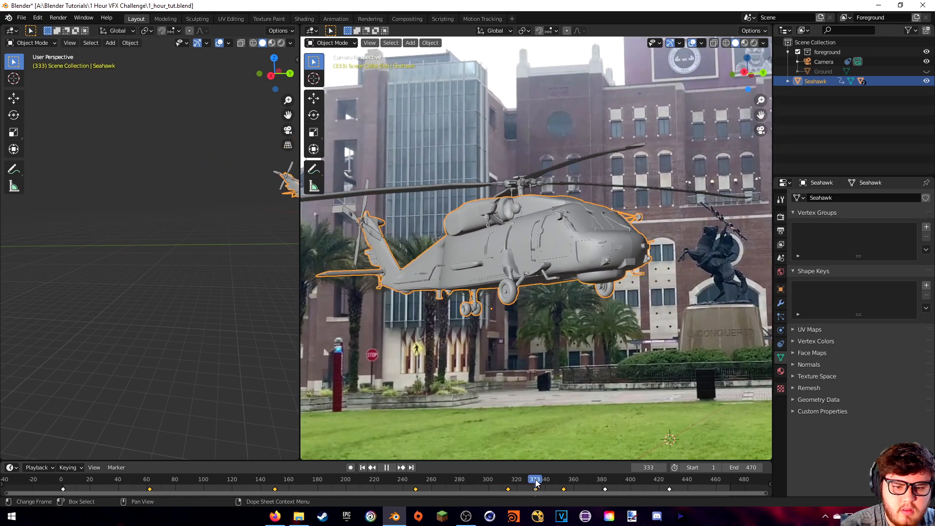
key(r)
click(574, 287)
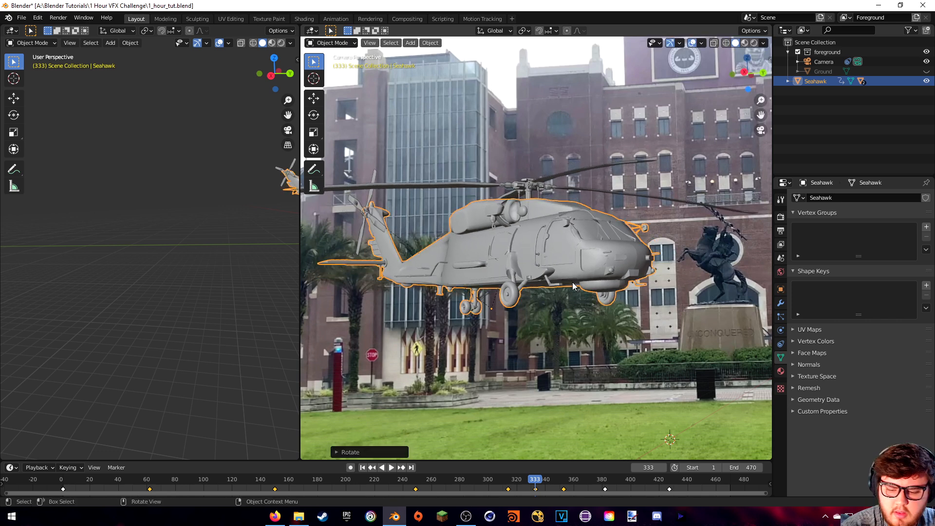
key(i)
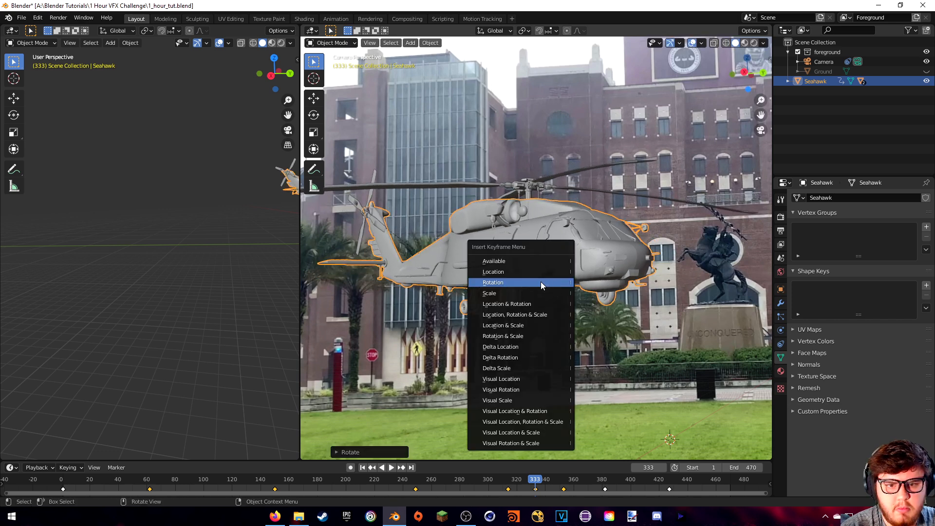
click(544, 285)
Advance to frame 353, adjust the Seahawk's rotation there, and update its rotation keyframe.
key(space)
key(space)
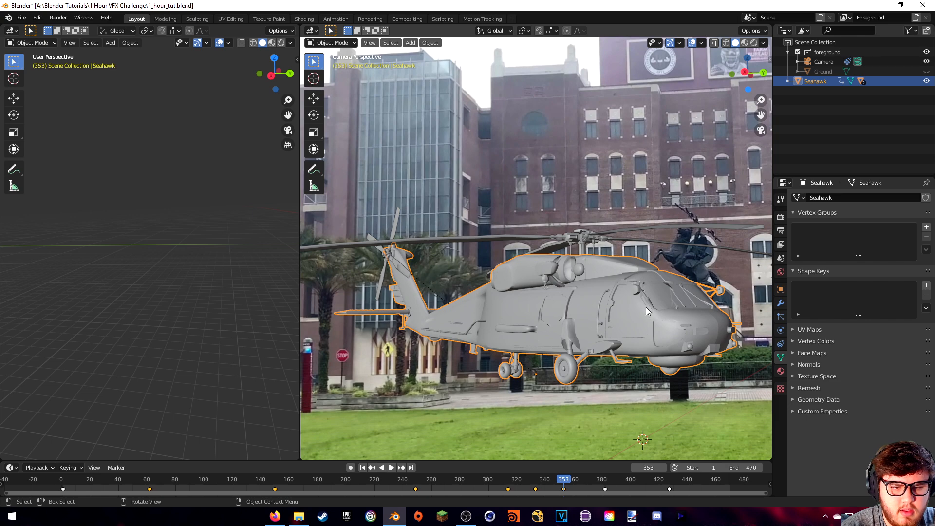
key(r)
click(643, 293)
key(i)
click(643, 294)
Replay the flare, return to frame 333, and change the user-perspective viewport into a Graph Editor.
key(space)
drag(563, 480, 505, 492)
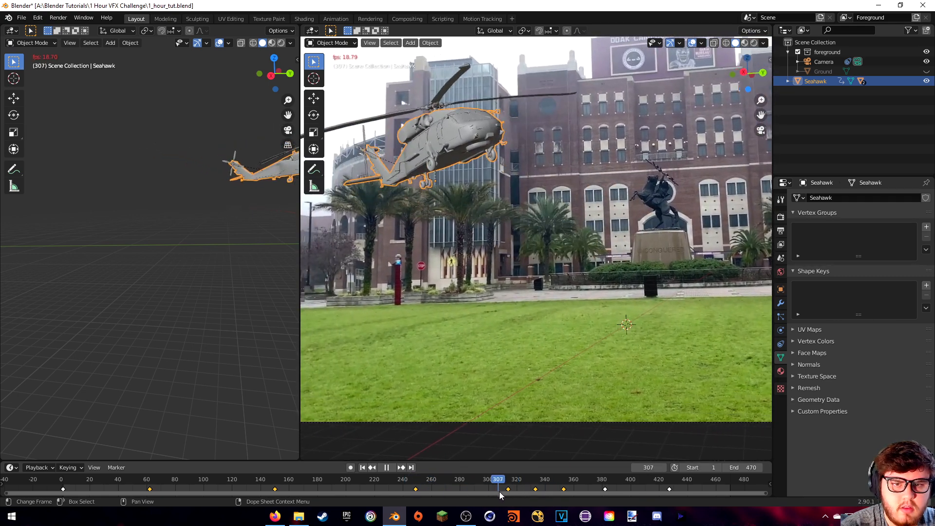
drag(543, 481, 533, 499)
key(space)
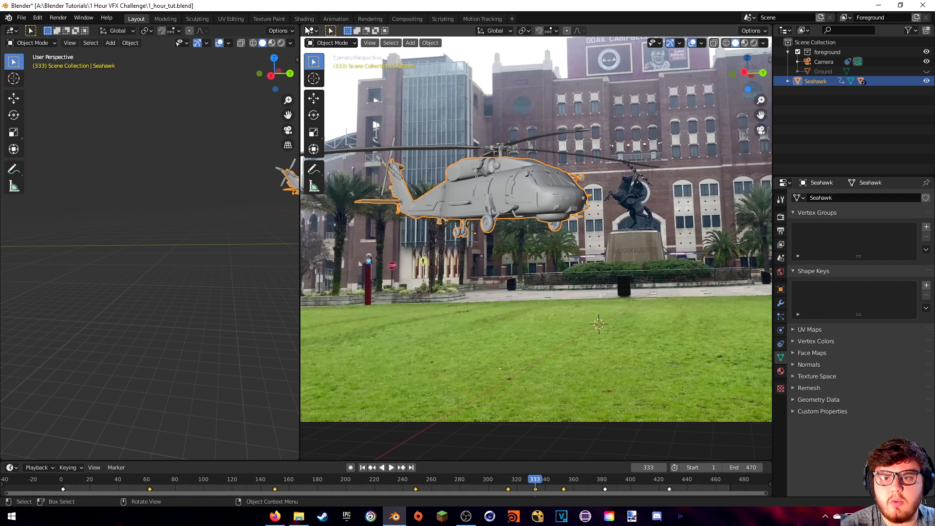
click(10, 30)
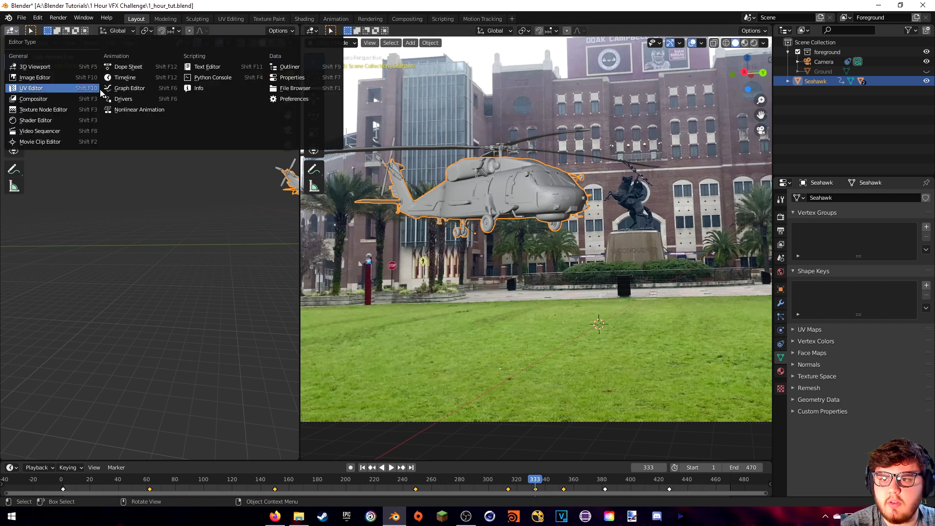
click(127, 89)
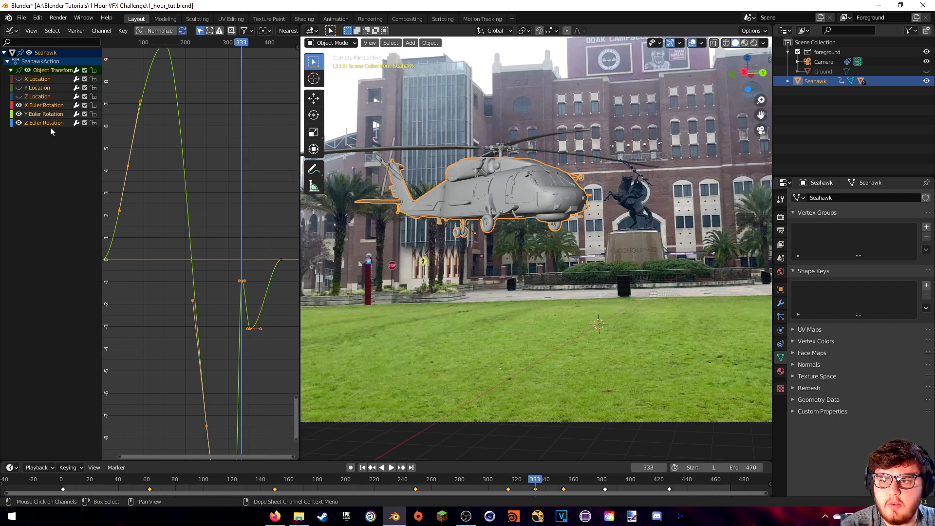
Examine the Seahawk's X, Y and Z Euler Rotation curves around frame 333 for abrupt changes.
middle_drag(240, 234, 217, 203)
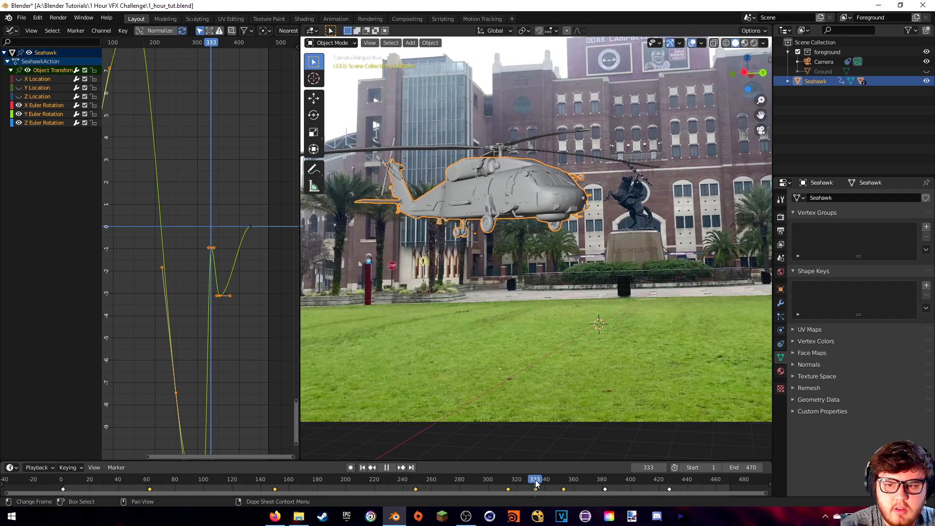
key(space)
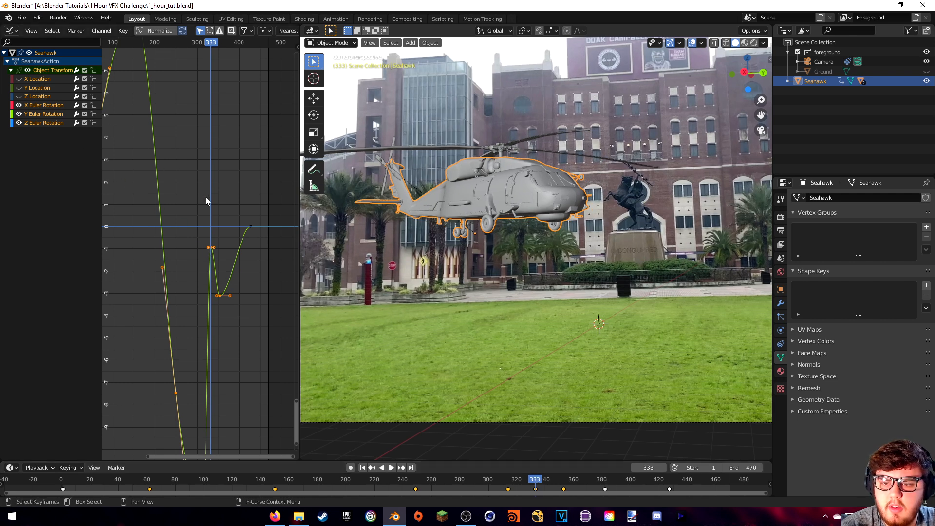
scroll(199, 195, down, 4)
click(205, 253)
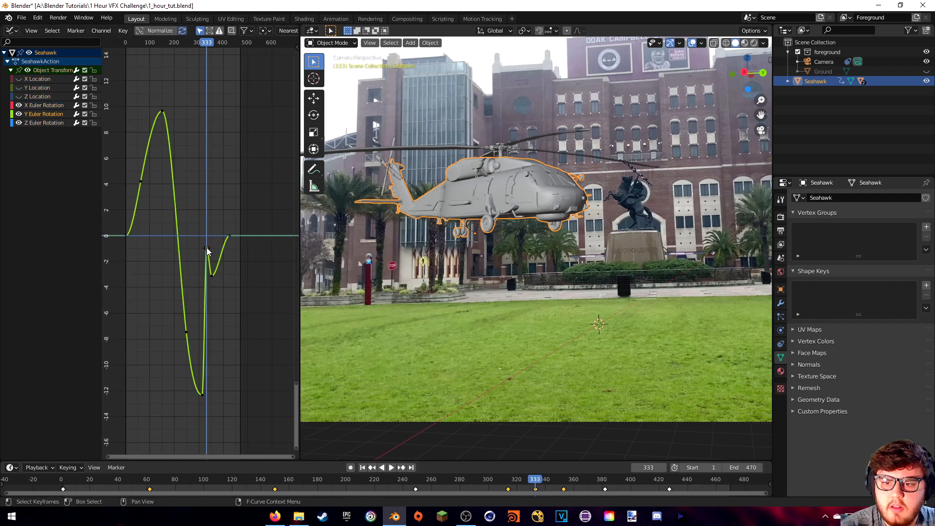
middle_drag(207, 247, 202, 115)
scroll(201, 119, down, 8)
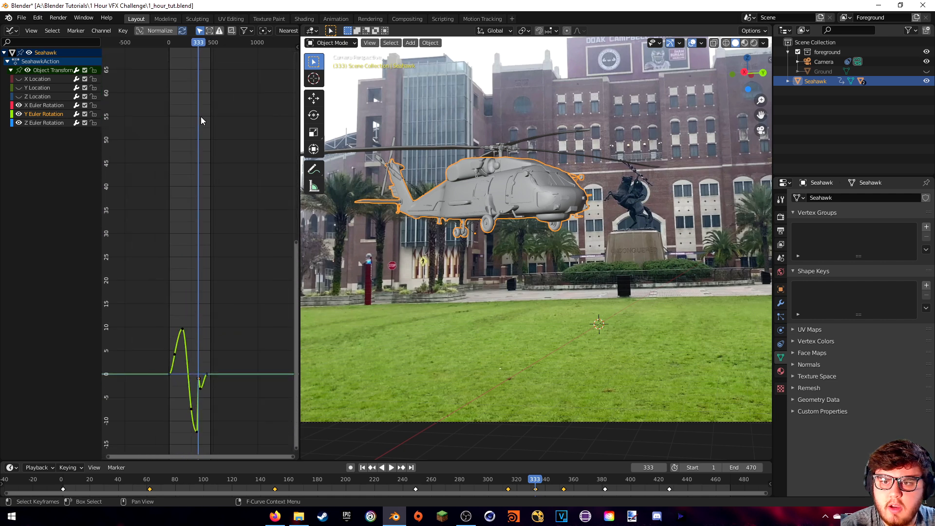
scroll(207, 144, up, 1)
scroll(206, 145, up, 9)
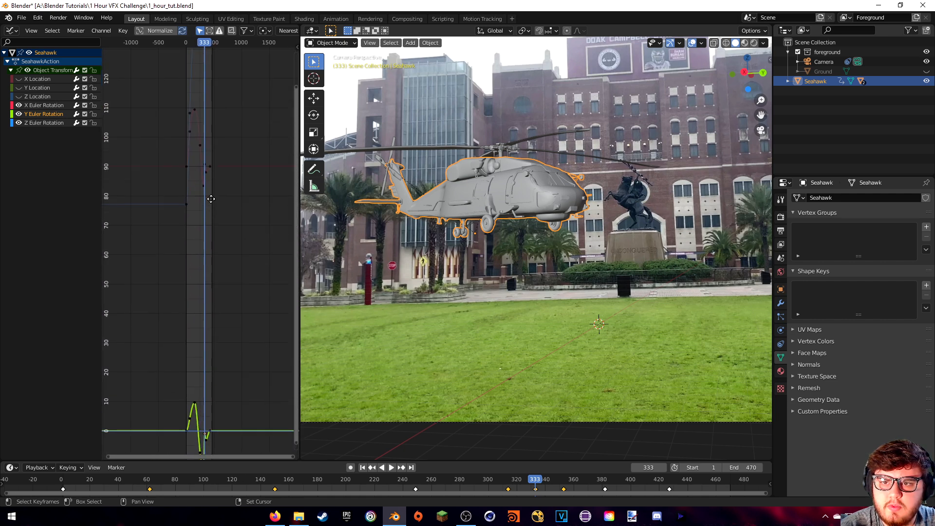
shift+click(201, 119)
middle_drag(236, 59, 207, 197)
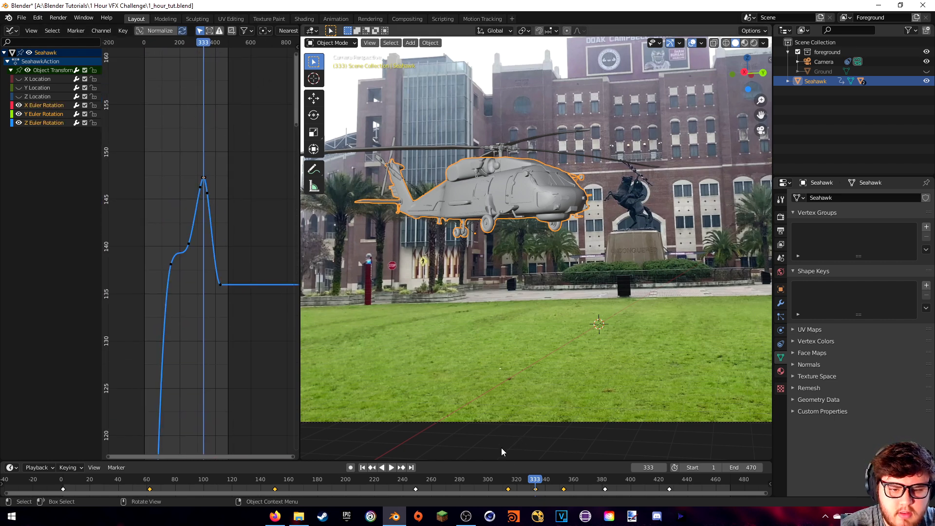
Move the lowest keyframe of the Seahawk's Y Euler Rotation curve earlier, to about frame 288.
key(g)
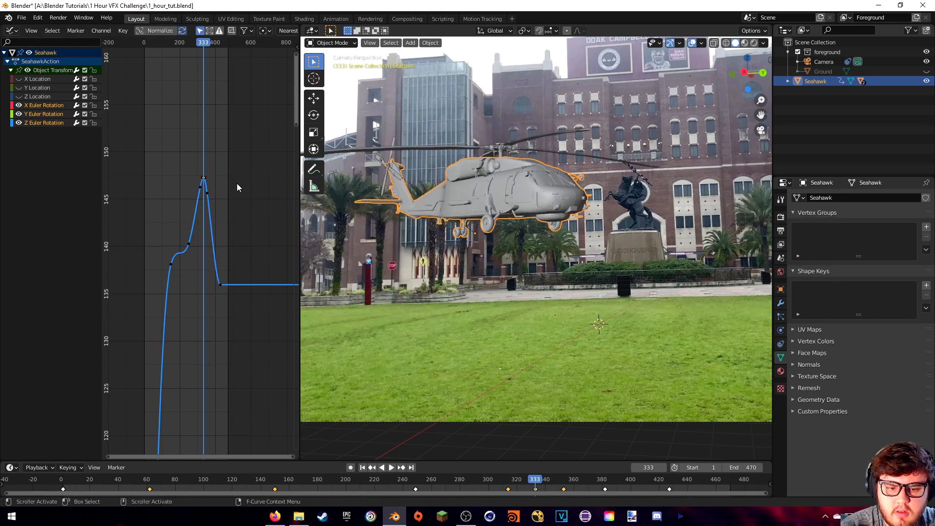
click(256, 198)
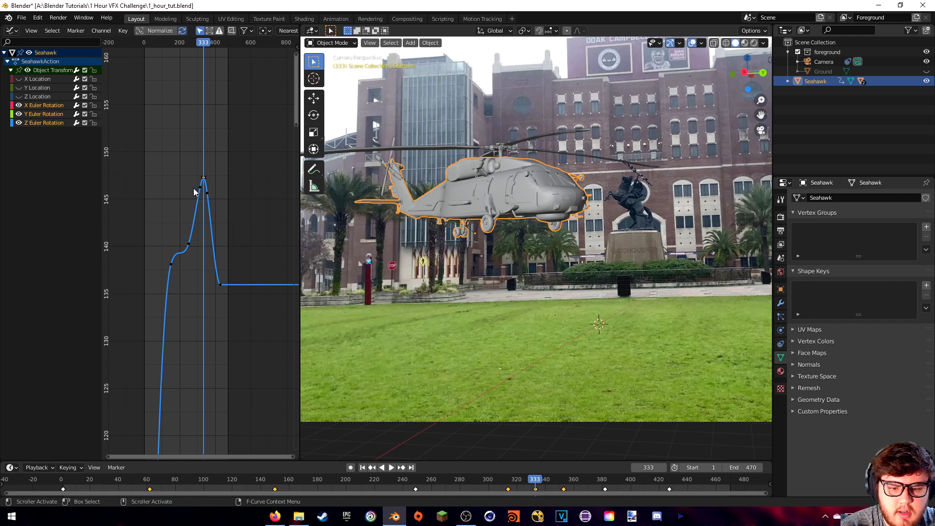
middle_drag(195, 284, 238, 287)
middle_drag(241, 394, 239, 300)
click(244, 309)
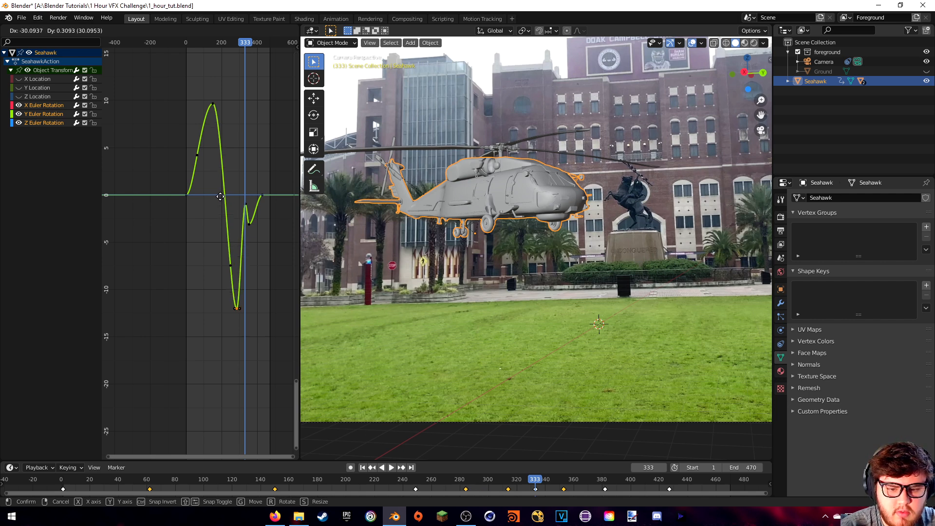
click(221, 197)
Replay the approach from about frame 232 to 305 to check the retimed banking against the footage.
click(413, 484)
key(space)
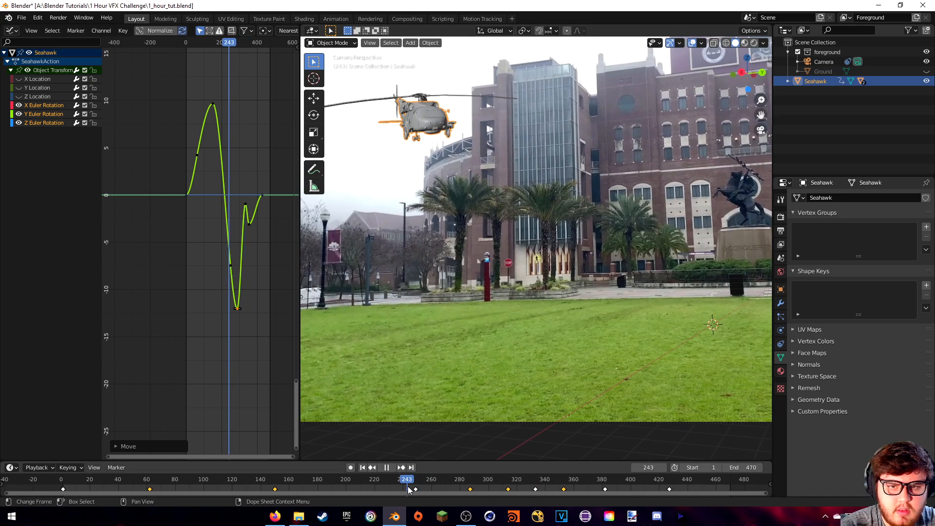
drag(448, 492, 374, 487)
key(space)
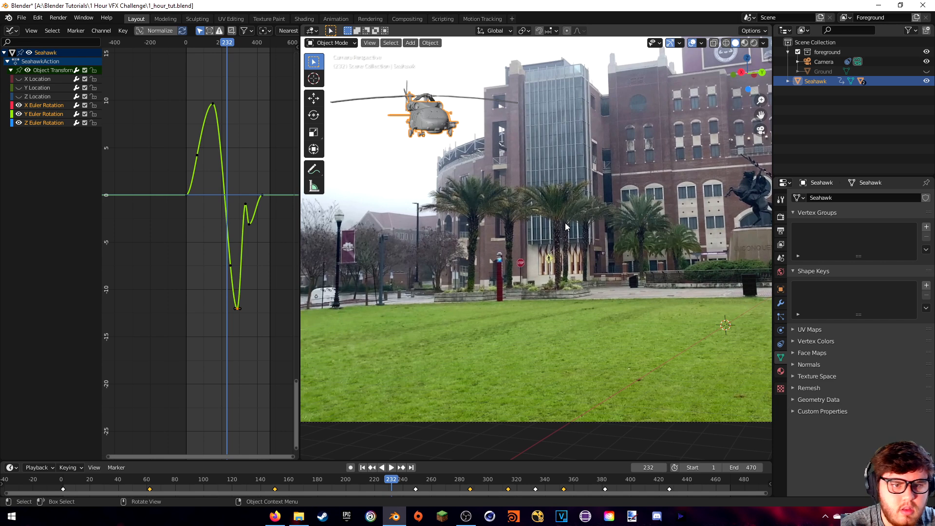
key(space)
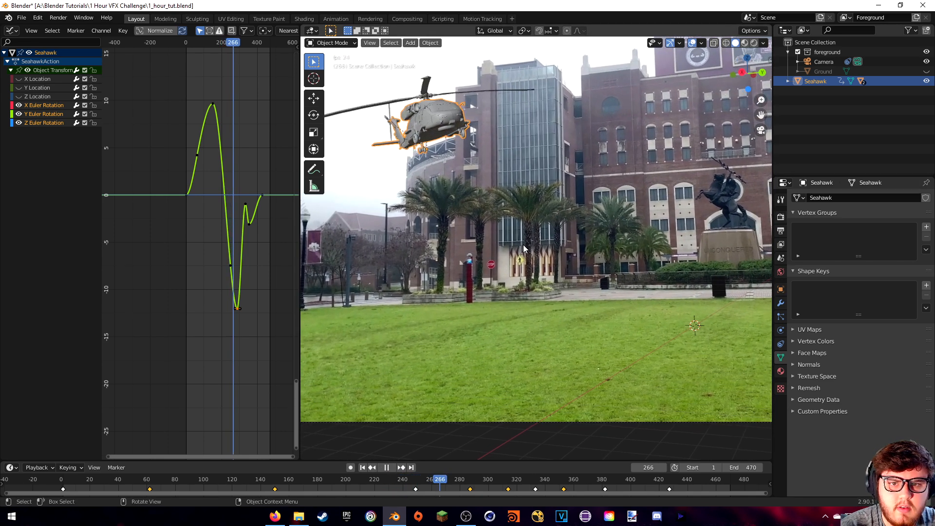
key(space)
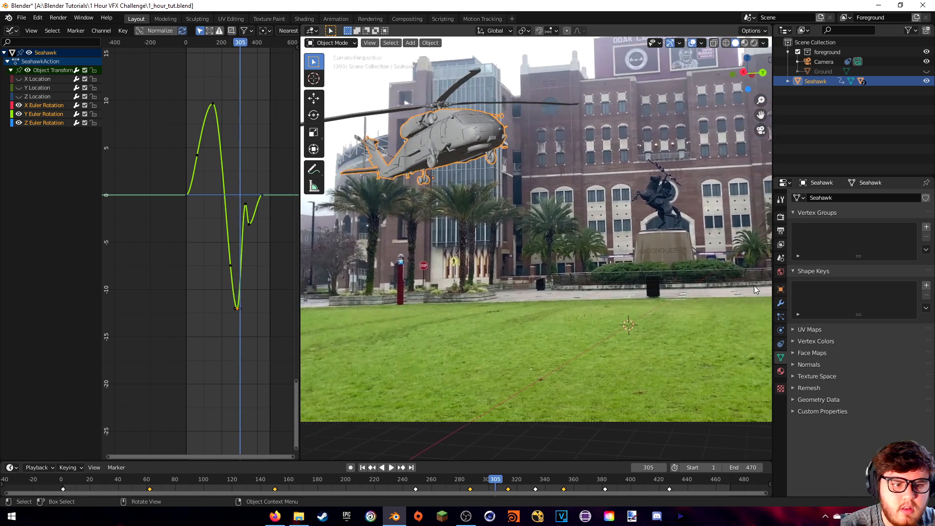
Turn off the camera's Background Images and replay the helicopter's flight without the footage.
click(823, 62)
click(801, 354)
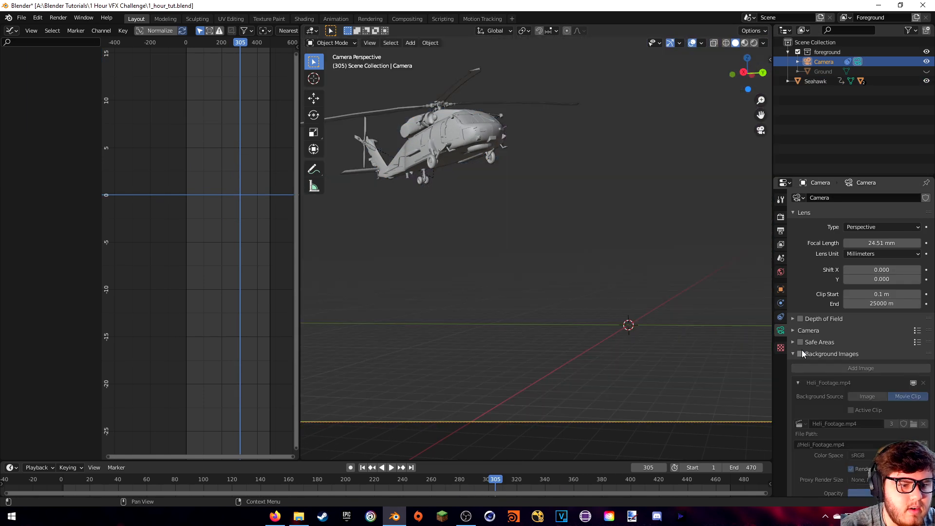
key(space)
click(385, 482)
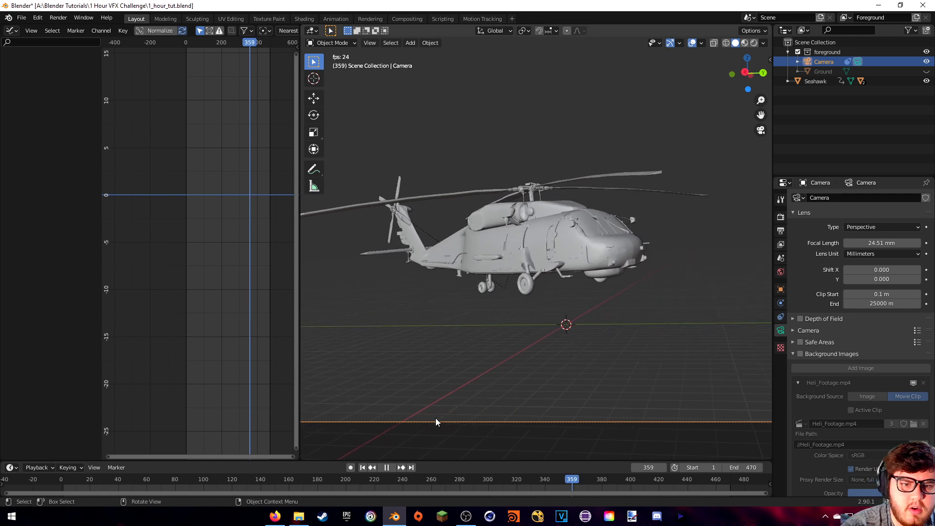
click(466, 479)
click(227, 479)
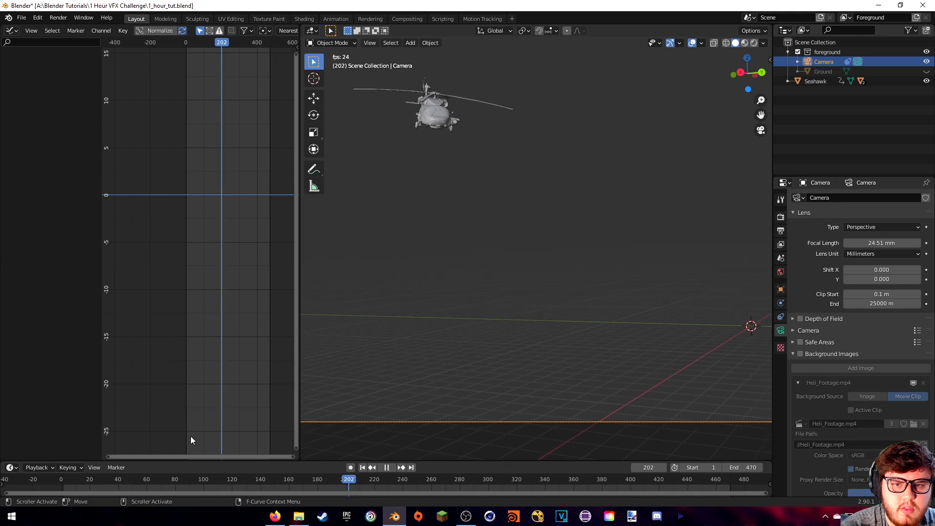
Show the Seahawk's X, Y and Z Location curves alongside its rotation curves and scrub through the early flight to frame 152.
click(429, 126)
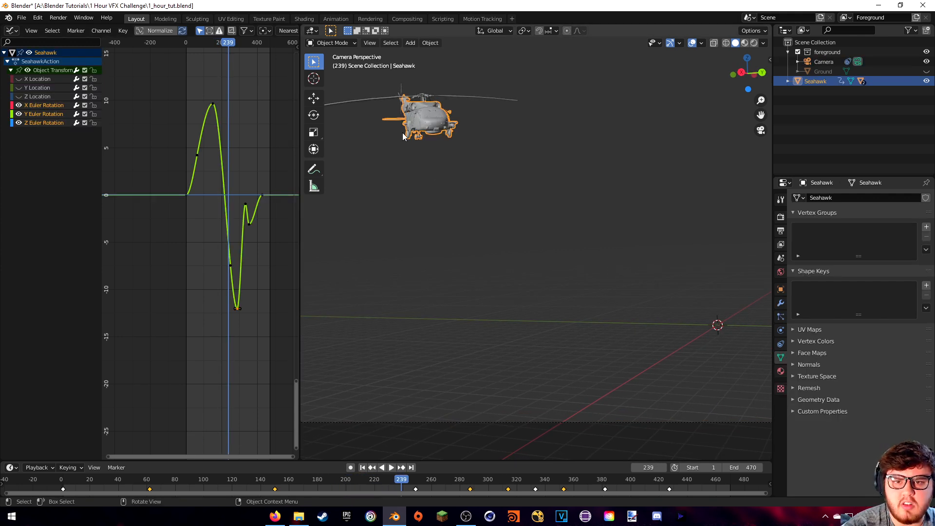
click(19, 96)
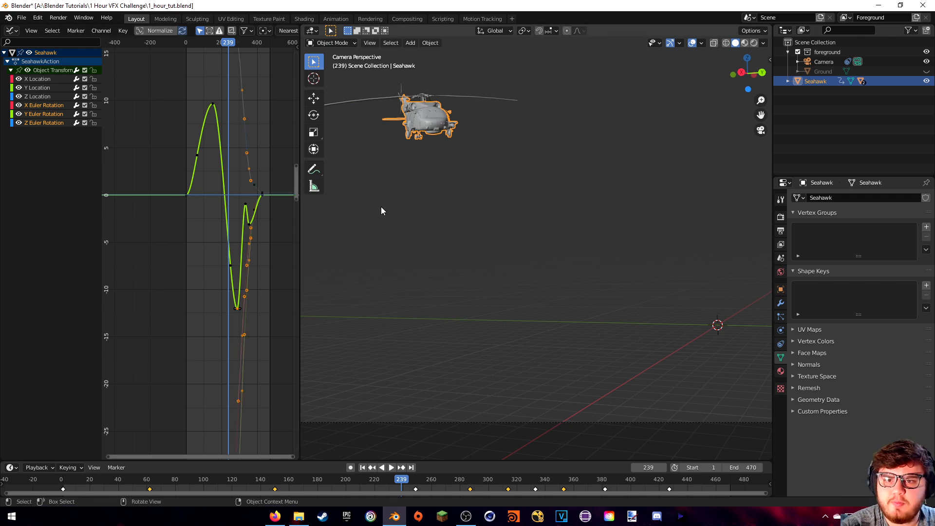
drag(312, 480, 153, 486)
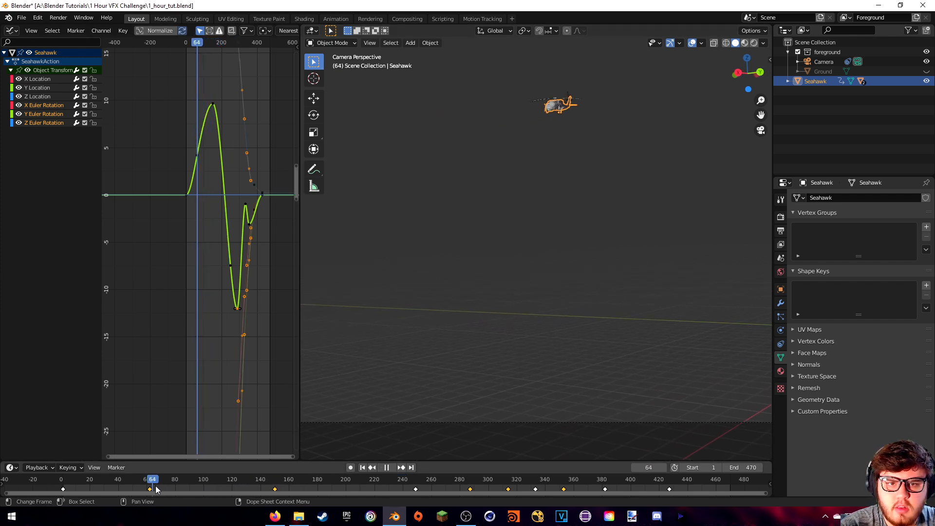
drag(230, 492, 270, 492)
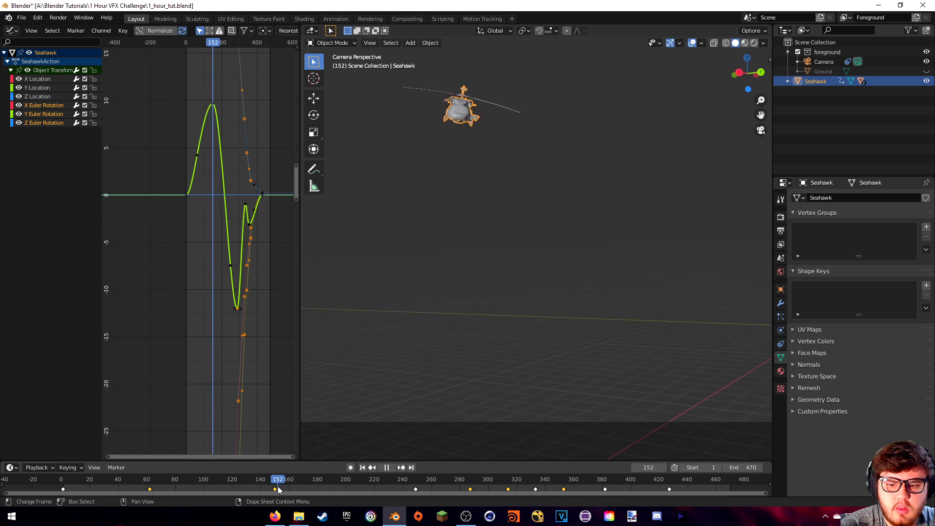
Move the Seahawk's keyframe at frame 150 to about frame 185 and review the early flight.
key(Escape)
drag(280, 487, 326, 487)
key(space)
click(186, 479)
drag(148, 485, 258, 488)
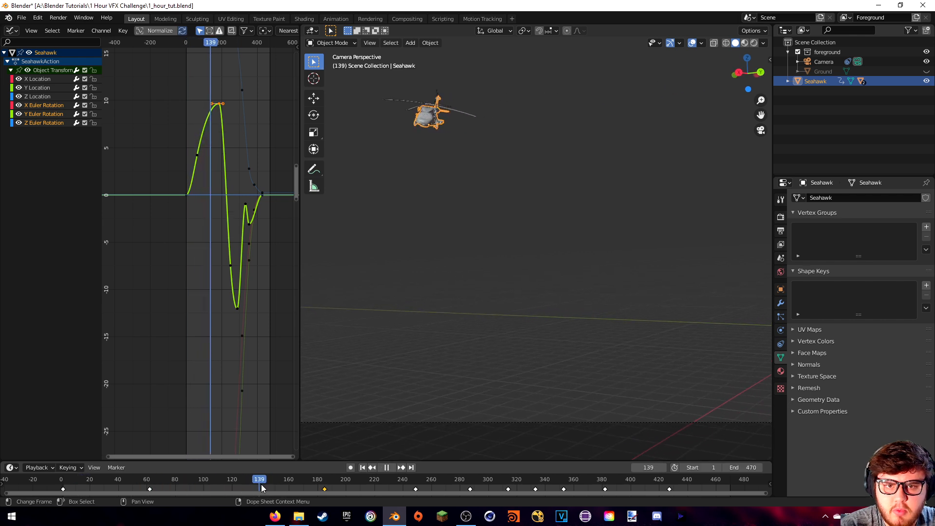
Replay the flight from the approach through the landing, then scrub the descent from frame 319 to about frame 359.
drag(316, 489, 215, 486)
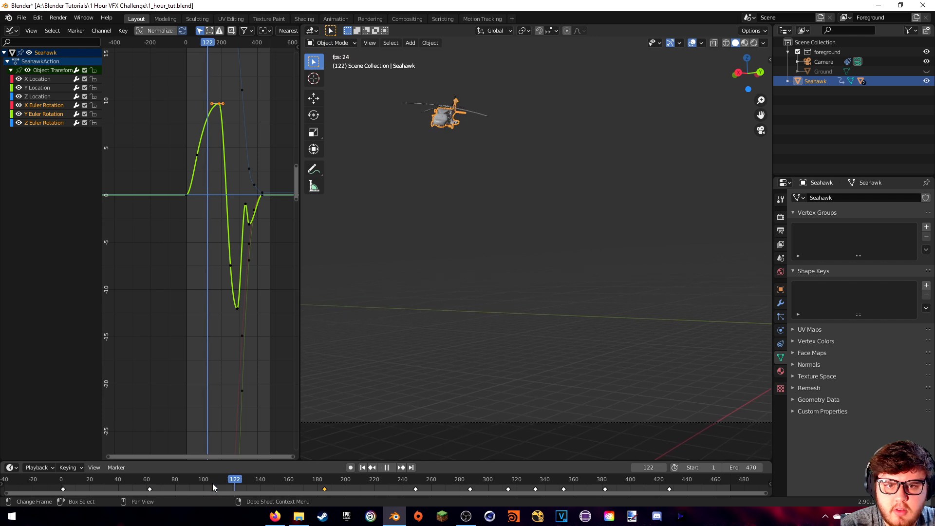
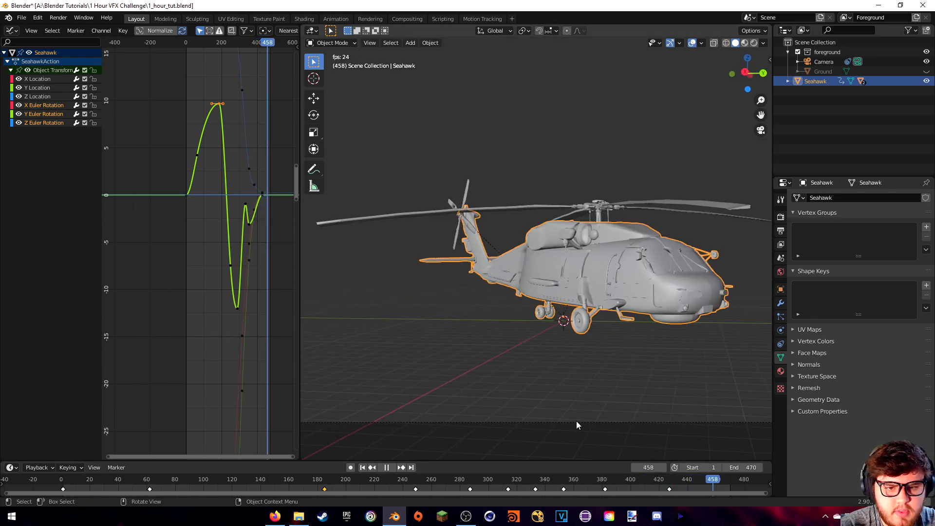
click(510, 480)
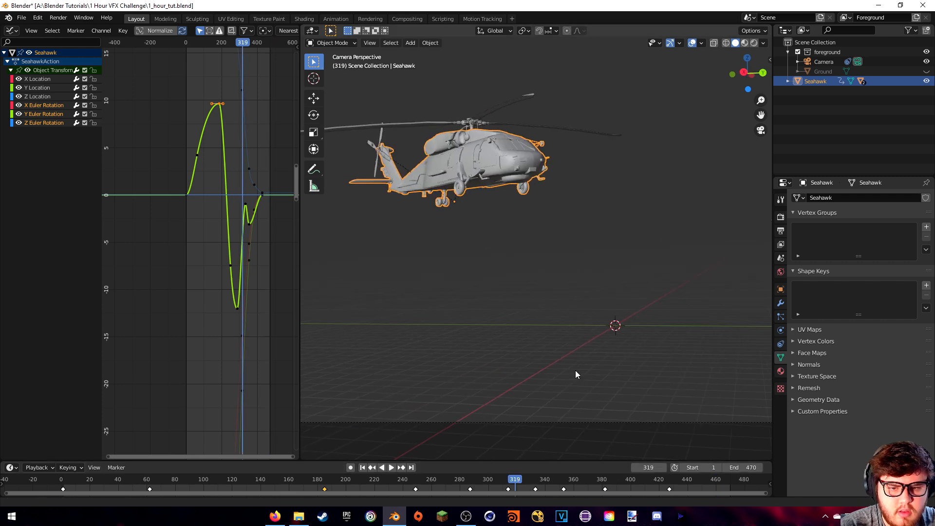
click(534, 480)
drag(534, 483, 564, 482)
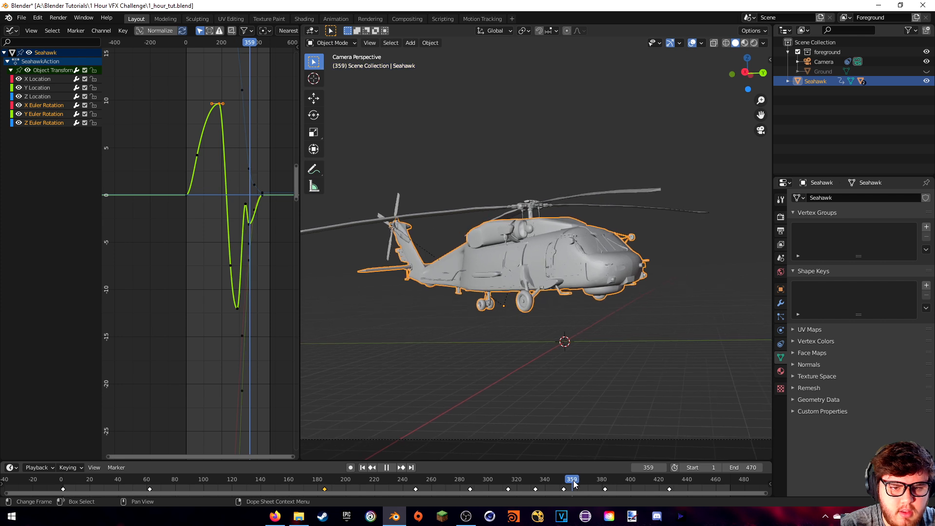
At frame 382, rotate the Seahawk by about -1.3°, insert a Rotation keyframe and replay the descent.
key(space)
key(r)
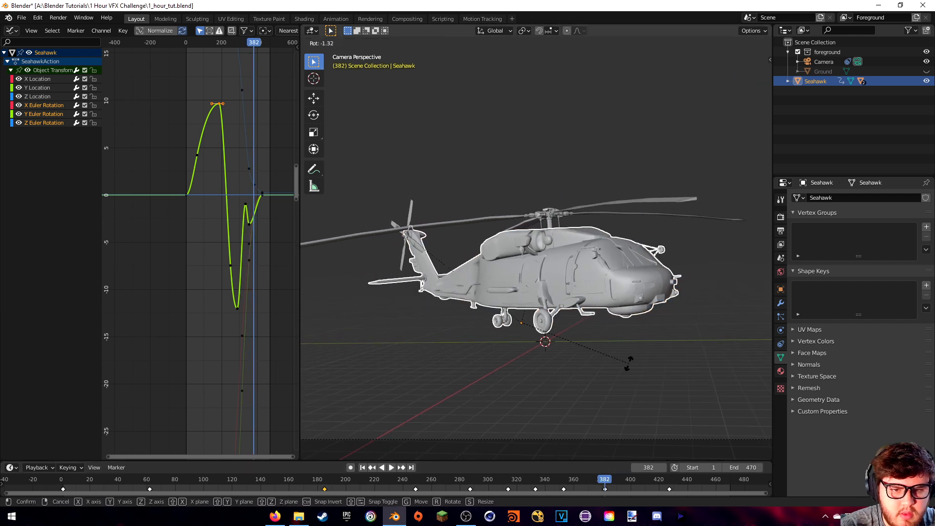
click(628, 363)
key(i)
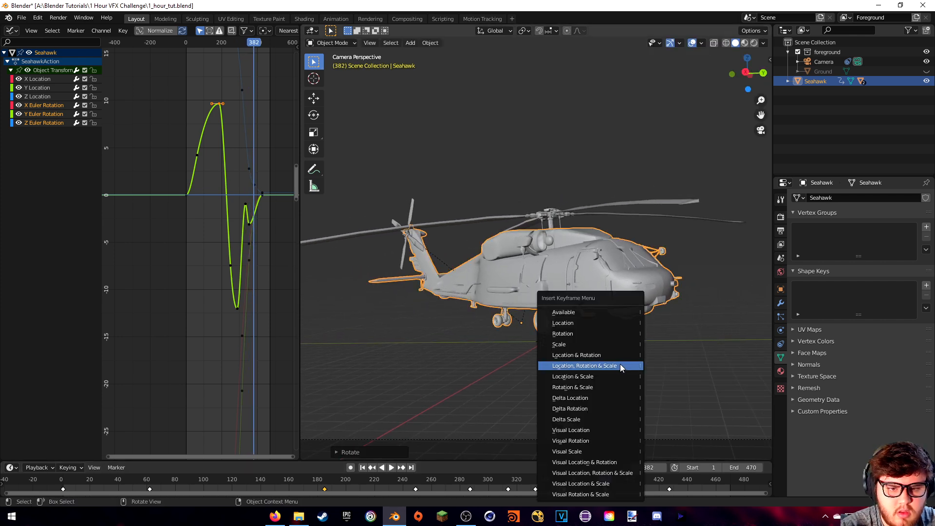
click(580, 334)
drag(605, 482, 503, 490)
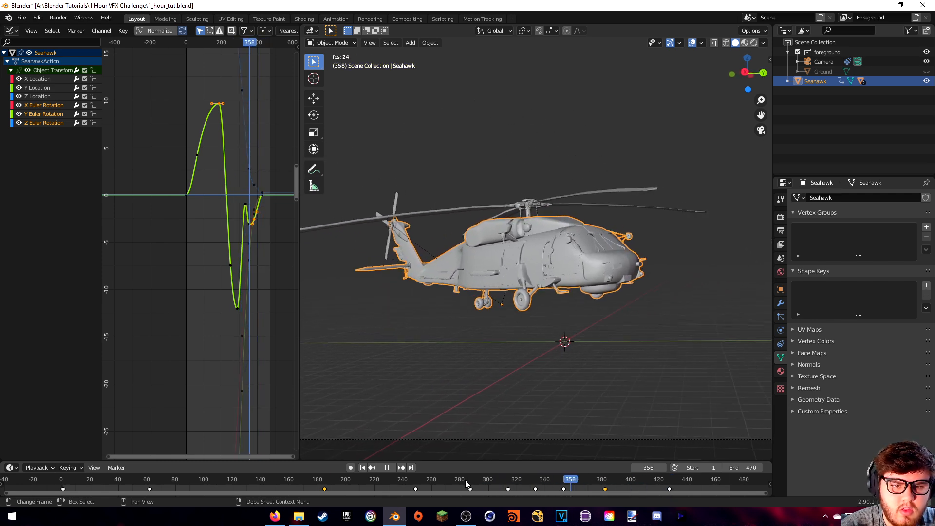
key(space)
At frame 406, tilt the Seahawk with a free trackball rotation and insert a Rotation keyframe.
mouse_move(624, 478)
mouse_down()
mouse_move(666, 477)
mouse_move(639, 480)
mouse_up()
key(r)
click(648, 312)
key(r)
key(r)
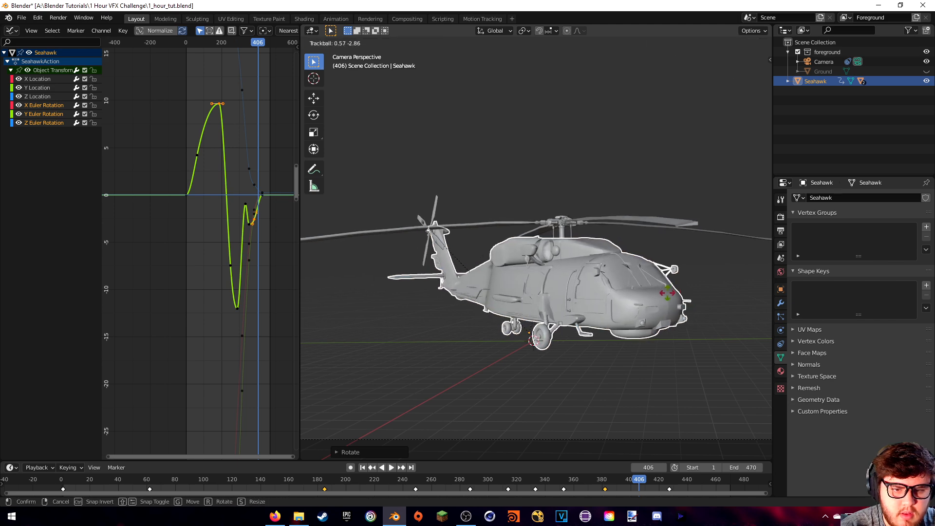
click(667, 293)
key(i)
click(626, 298)
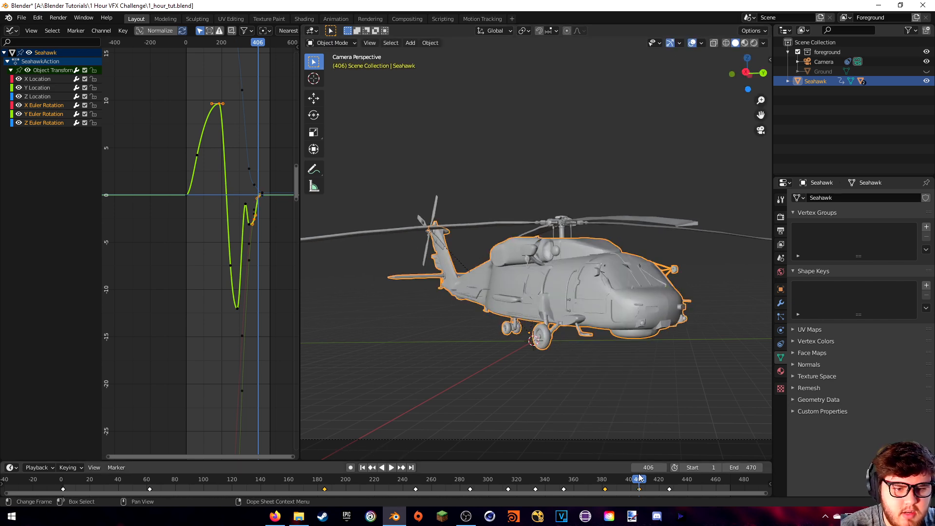
Replay the landing and delete the Seahawk's rotation keyframe at frame 406.
key(space)
drag(657, 486, 468, 480)
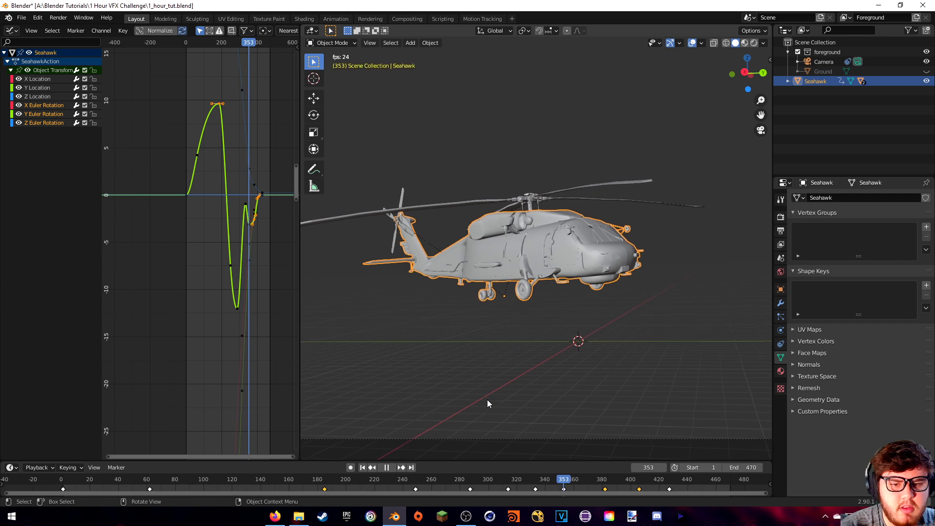
key(space)
click(639, 488)
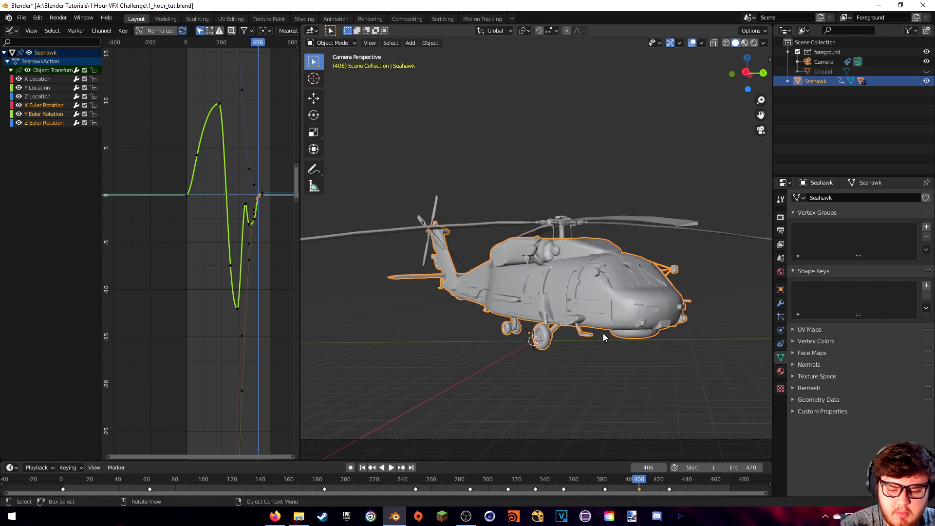
key(x)
click(620, 469)
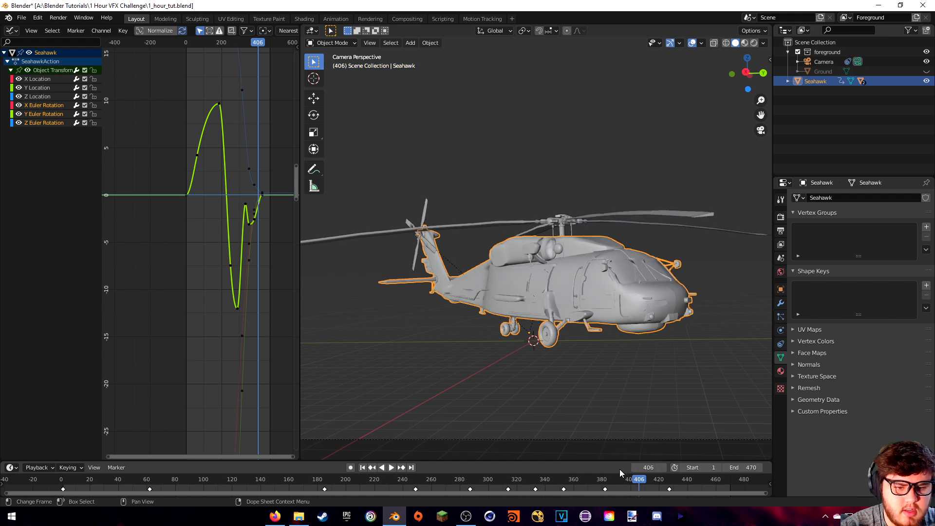
At frame 406, turn the Seahawk slightly around the global Z axis, insert a Rotation keyframe and replay the flight.
key(r)
key(z)
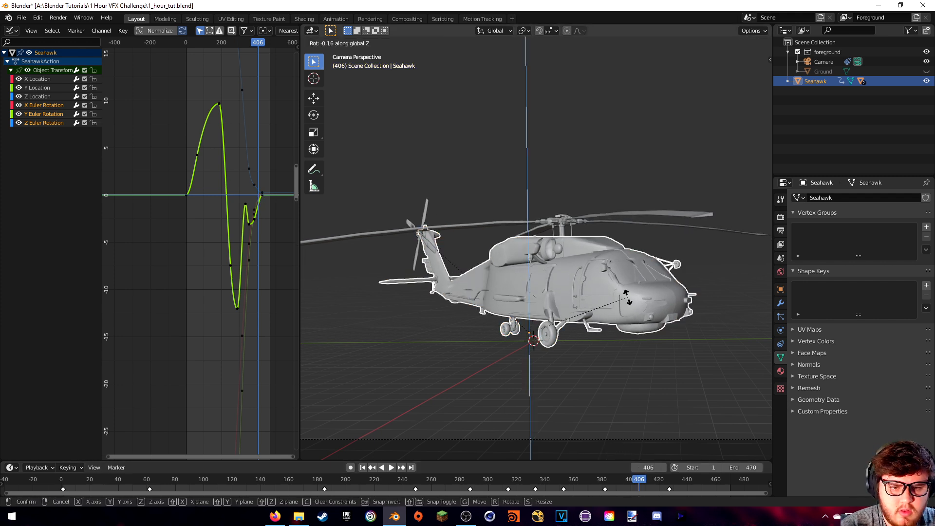
click(626, 298)
key(i)
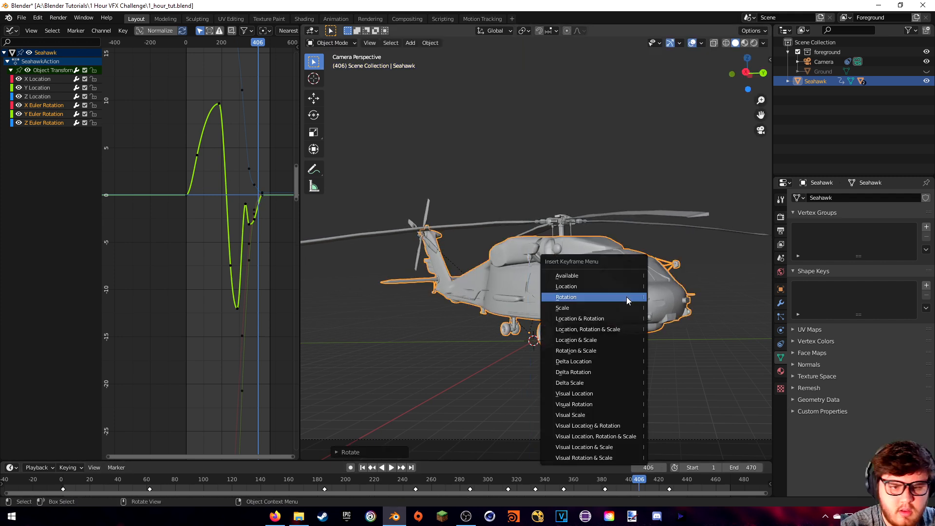
click(626, 297)
key(space)
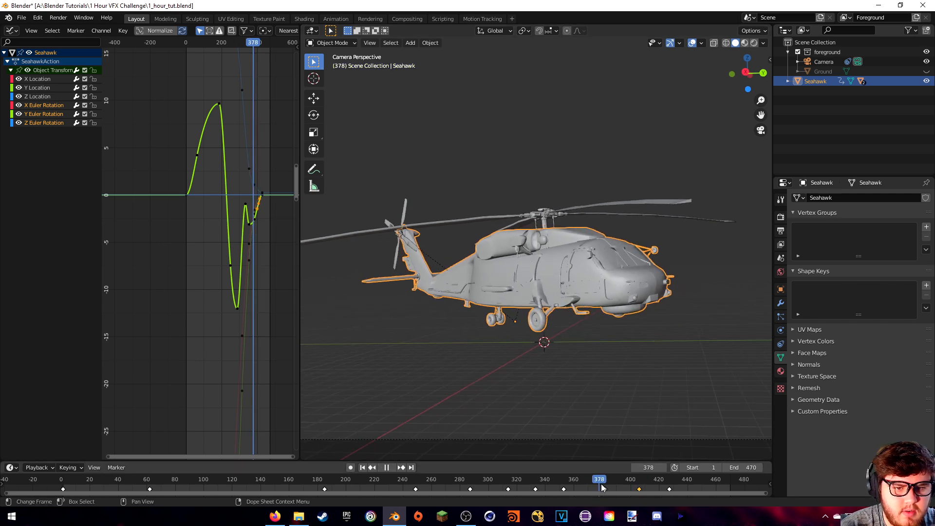
drag(646, 494, 64, 482)
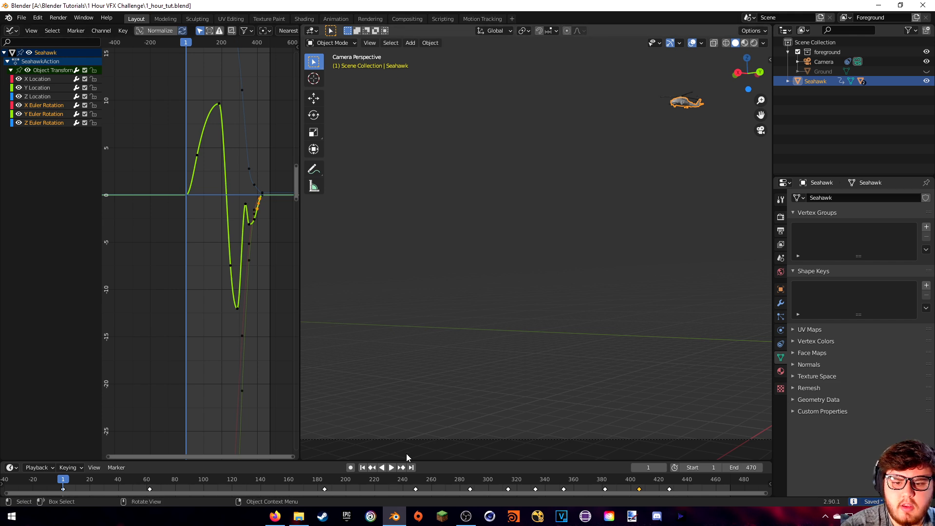
Insert a Rotation keyframe on the helicopter's main rotor at frame 453.
drag(686, 482, 706, 483)
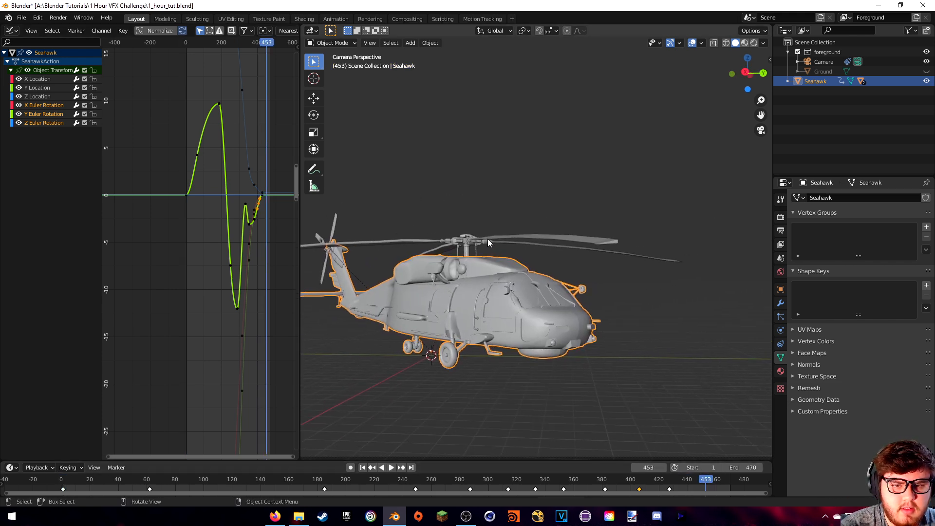
click(488, 239)
shift+middle_drag(487, 263, 549, 280)
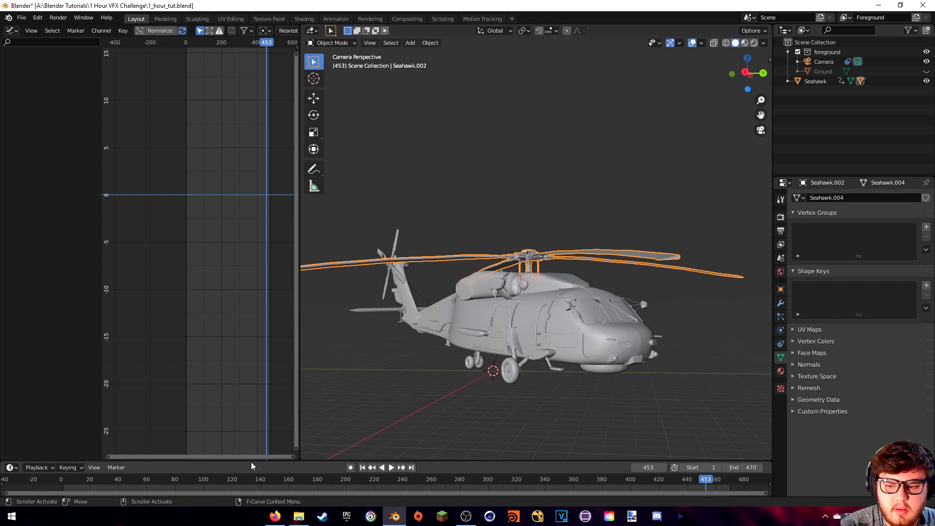
shift+middle_drag(663, 354, 504, 341)
shift+middle_drag(379, 395, 488, 405)
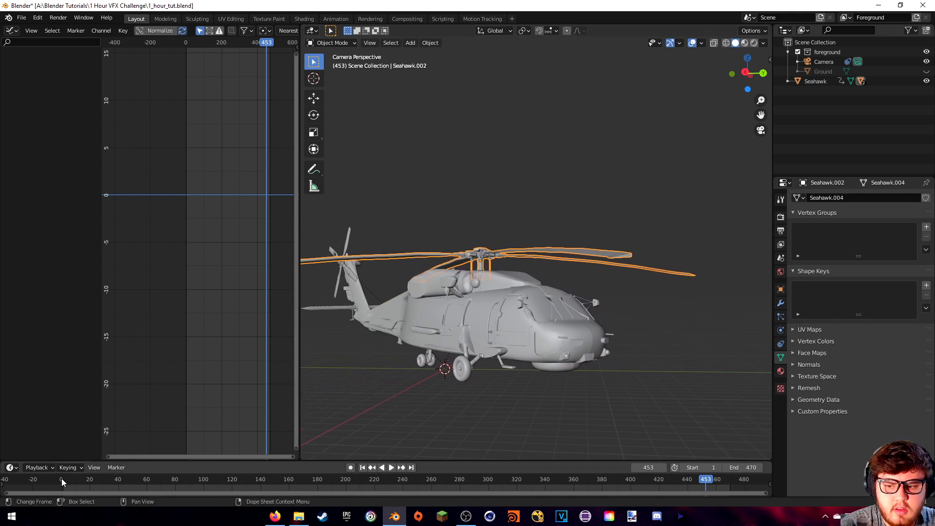
shift+middle_drag(651, 364, 682, 371)
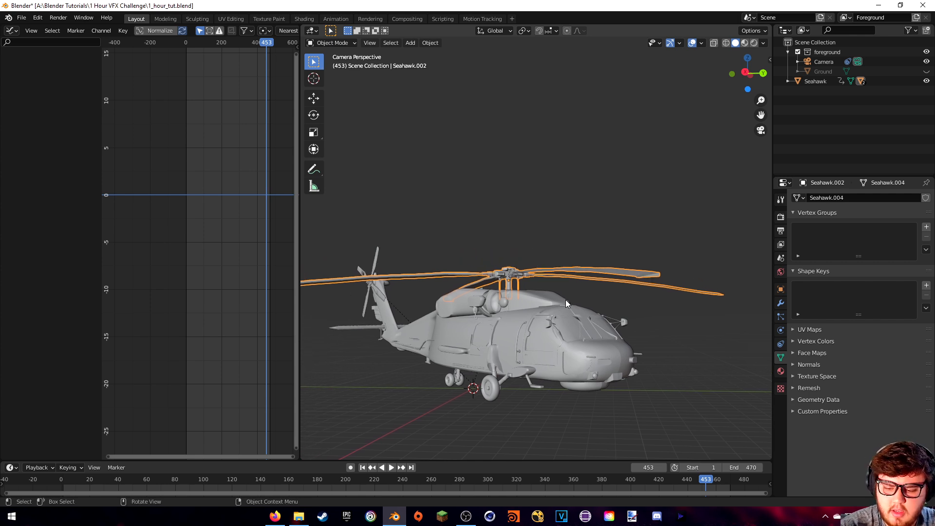
key(i)
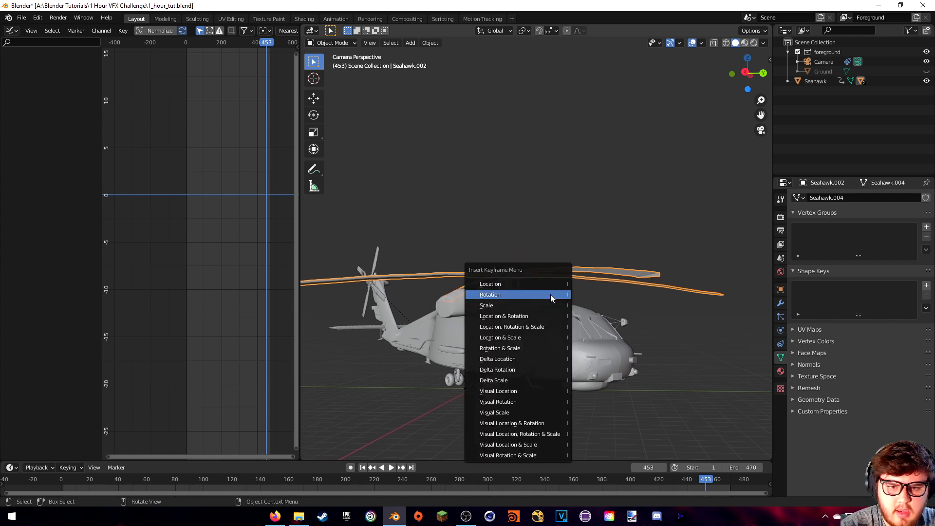
click(544, 295)
At frame 470, rotate the main rotor 360° around the Z axis and insert a Rotation keyframe.
drag(706, 482, 730, 482)
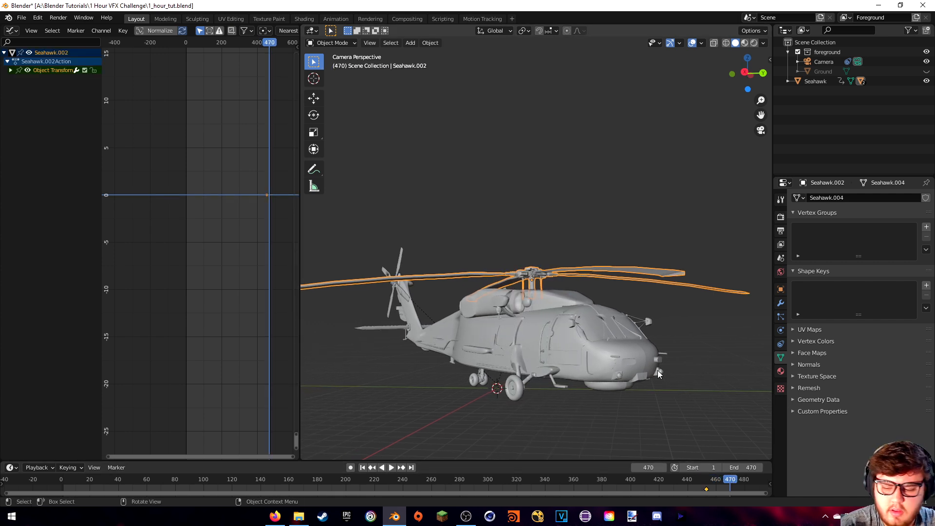
key(r)
key(z)
text(360)
key(Return)
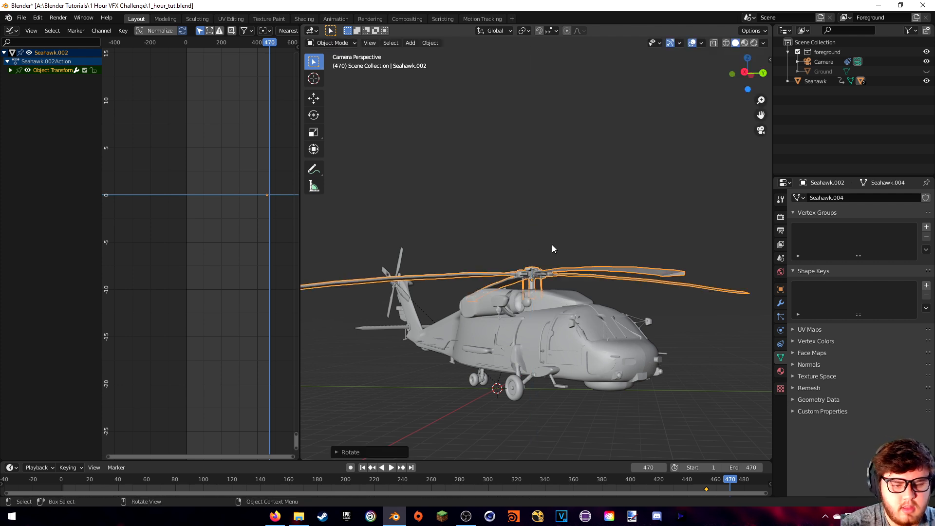
key(i)
click(514, 241)
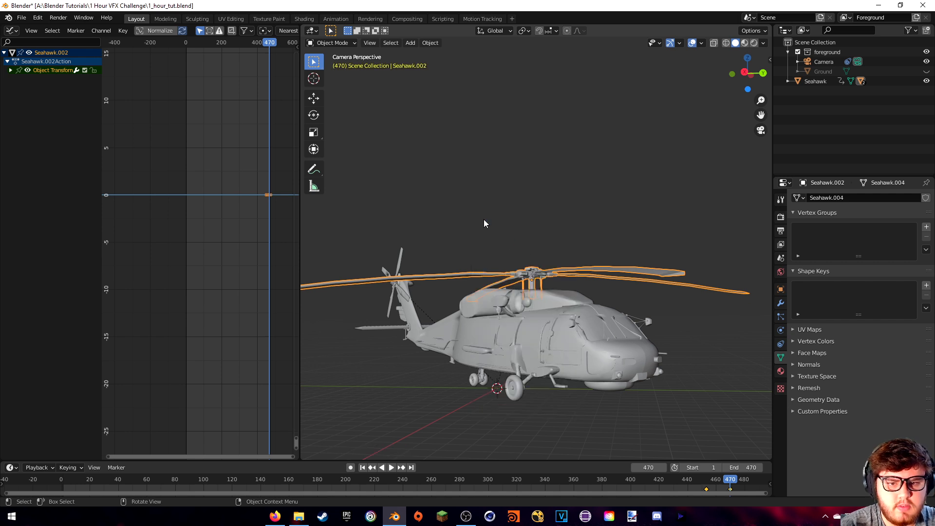
Widen the Graph Editor and isolate the main rotor's Z Euler Rotation curve.
drag(299, 120, 395, 129)
click(10, 72)
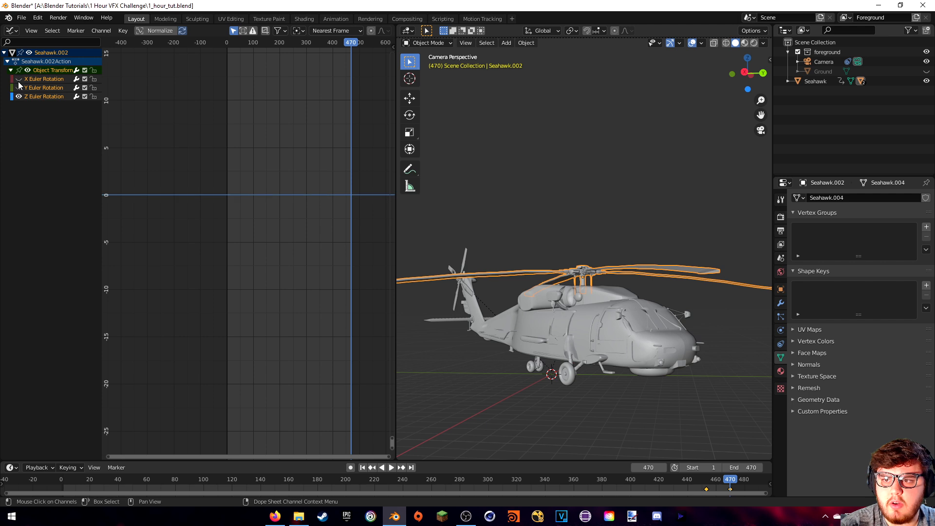
click(45, 98)
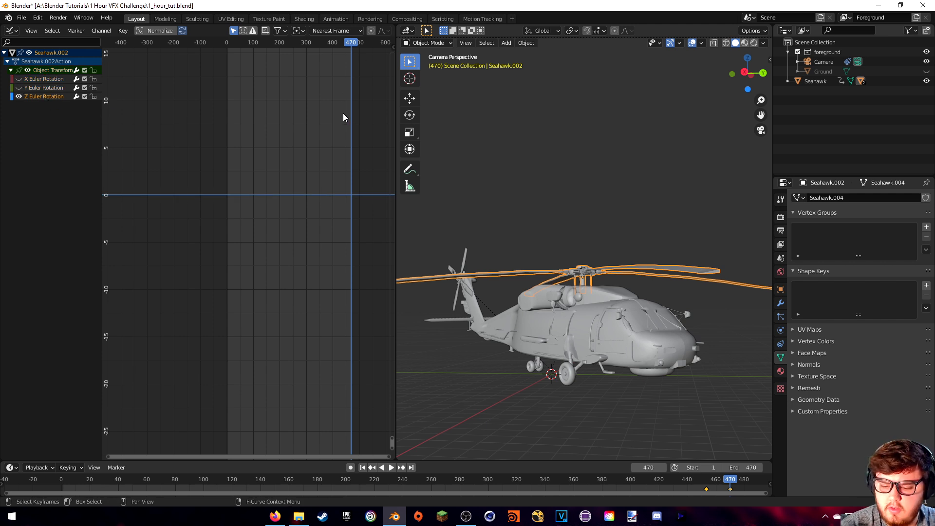
Add a Cycles modifier to the main rotor's Z Euler Rotation curve.
key(n)
middle_drag(258, 172, 194, 183)
scroll(146, 170, up, 4)
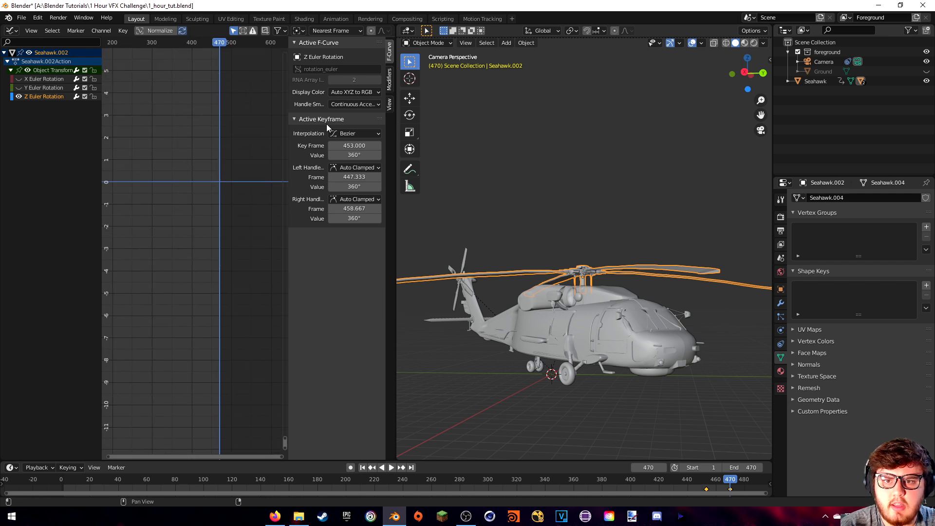
click(389, 88)
click(341, 57)
click(326, 90)
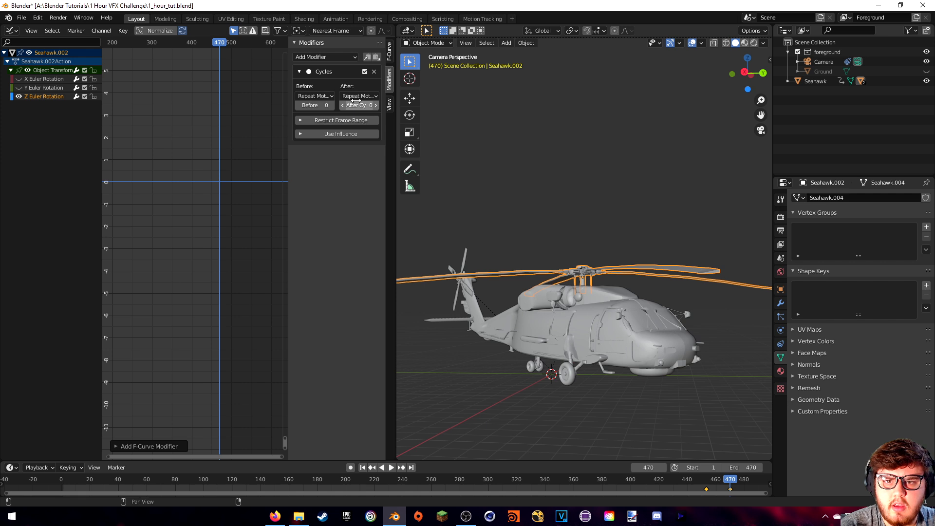
Scrub the rotor's motion to frame 468 and examine the shape of its cycled Z rotation curve.
mouse_move(212, 42)
mouse_down()
mouse_move(219, 41)
mouse_move(203, 42)
mouse_move(219, 42)
mouse_up()
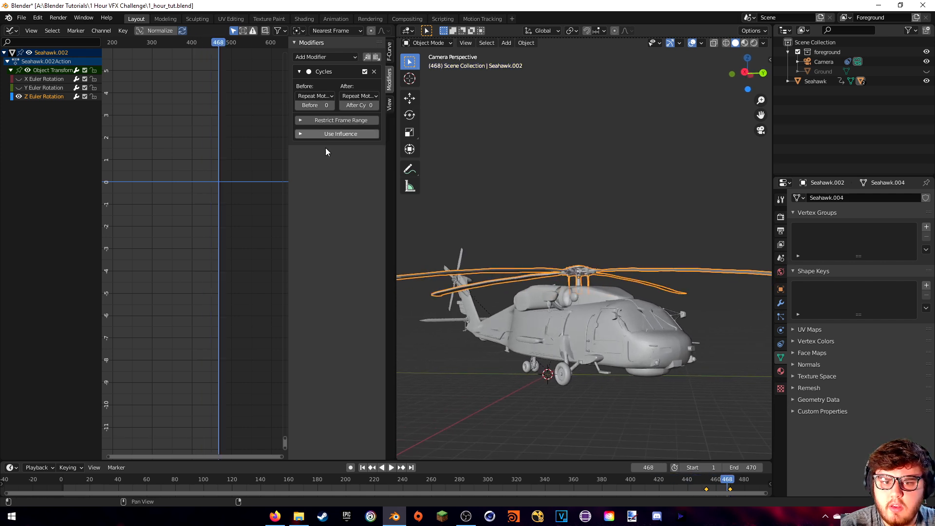
scroll(531, 282, up, 2)
scroll(205, 270, down, 12)
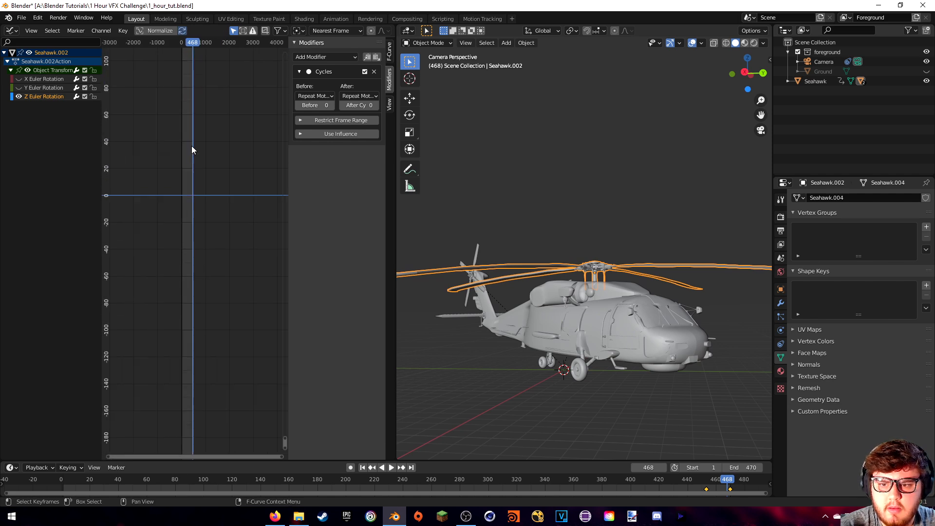
scroll(194, 208, down, 15)
middle_drag(202, 155, 209, 360)
scroll(197, 266, up, 4)
scroll(198, 266, up, 5)
scroll(211, 206, up, 8)
shift+middle_drag(212, 206, 199, 220)
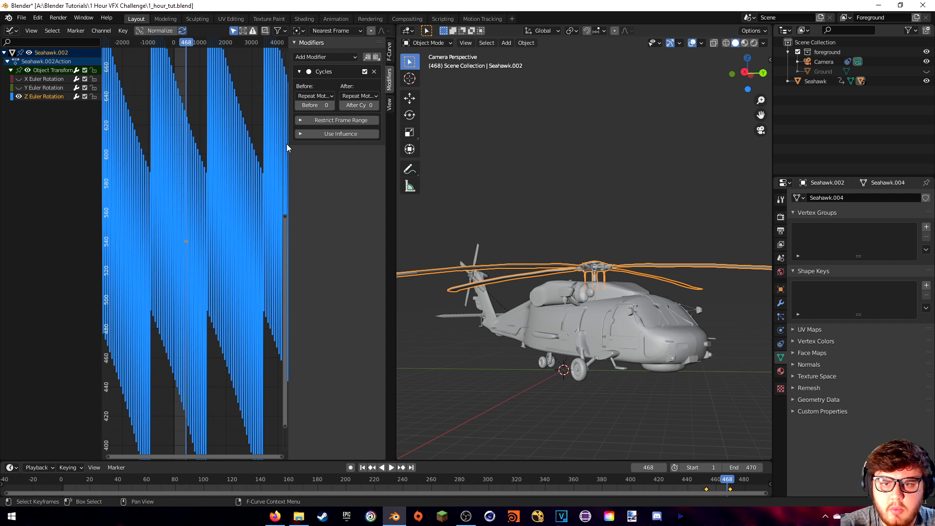
Set both the Before and After modes of the Cycles modifier to Repeat with Offset.
click(316, 96)
click(314, 125)
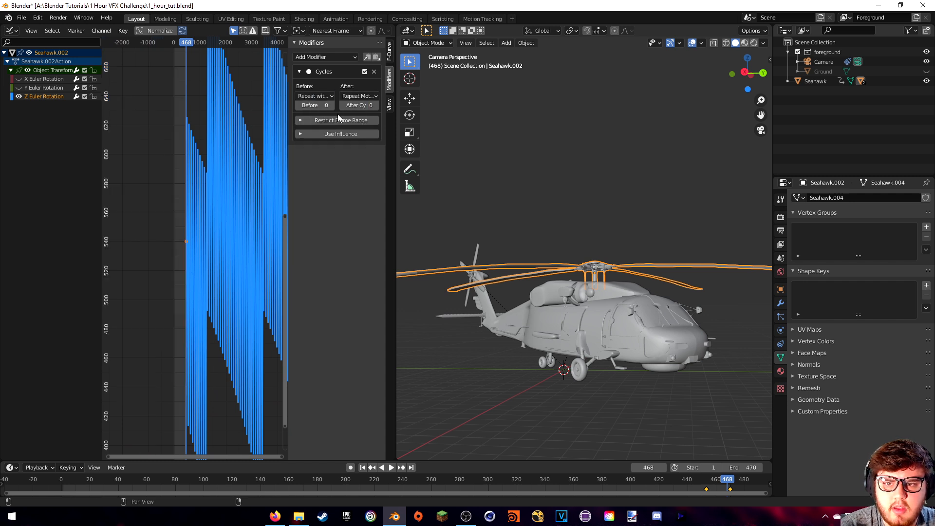
click(354, 95)
click(358, 128)
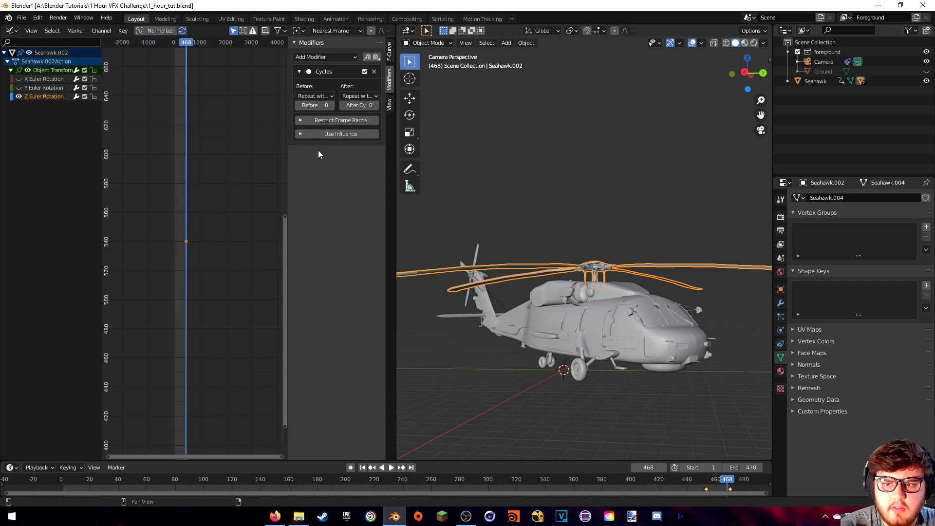
Try the Repeat Motion mode for the Cycles modifier's Before setting and check the repeated rotor curve.
click(317, 97)
click(324, 118)
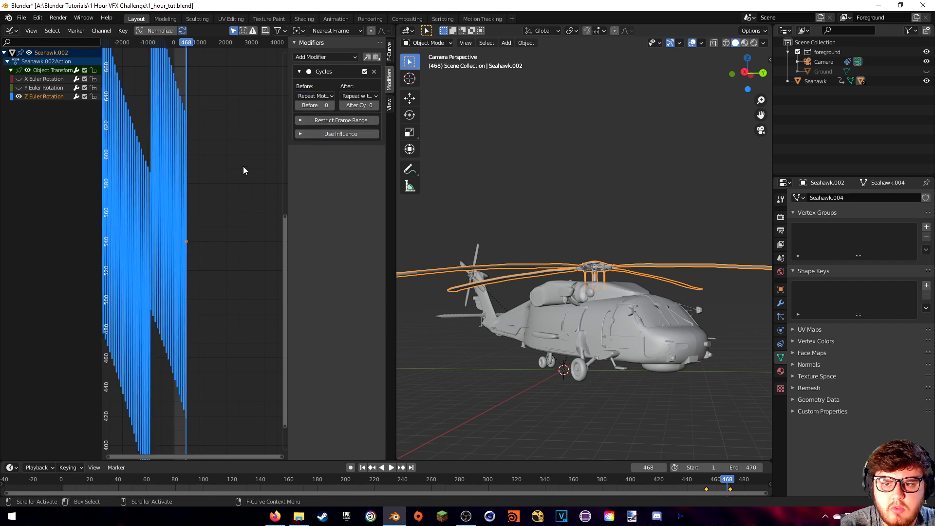
middle_drag(195, 176, 237, 218)
click(316, 96)
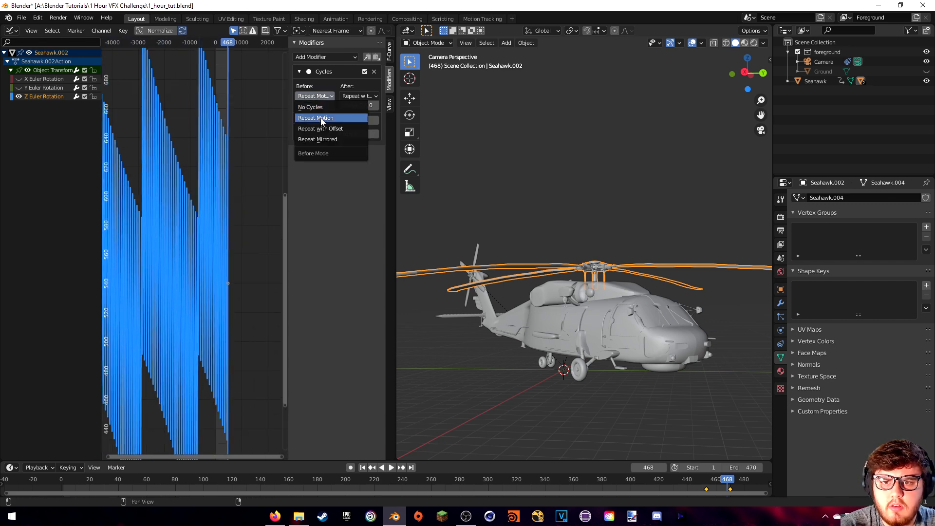
click(322, 118)
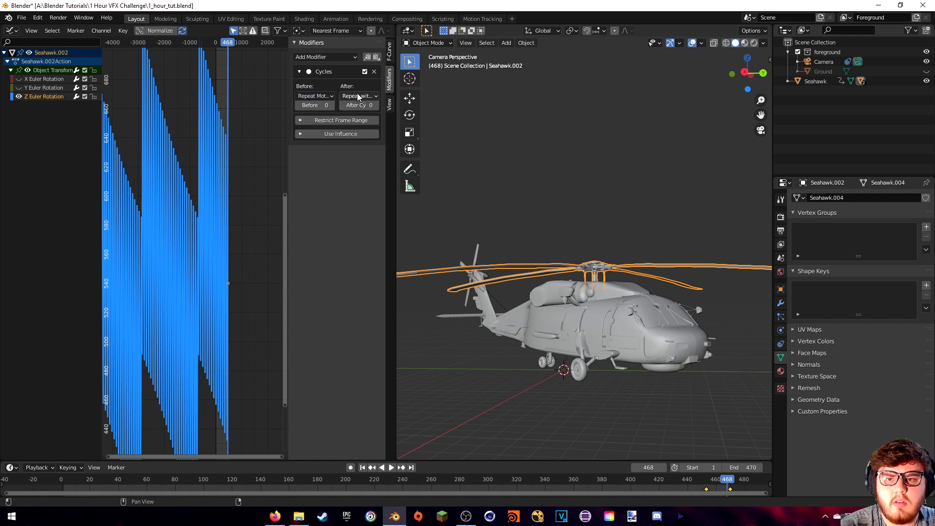
Set the Cycles modifier's Before mode to Repeat with Offset and its After mode to No Cycles.
click(333, 97)
click(323, 129)
click(358, 96)
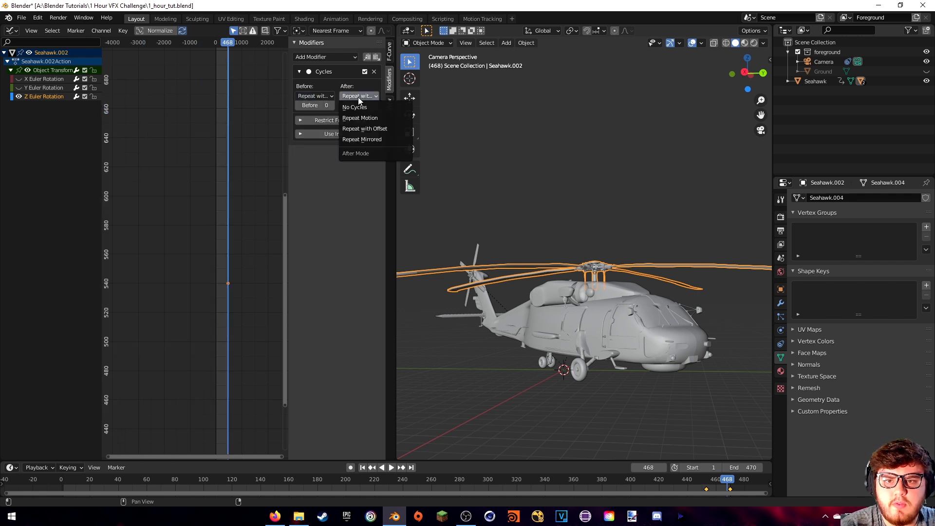
click(358, 108)
Play the helicopter flight from its beginning to check how fast the main rotor spins.
middle_drag(243, 155, 217, 203)
key(space)
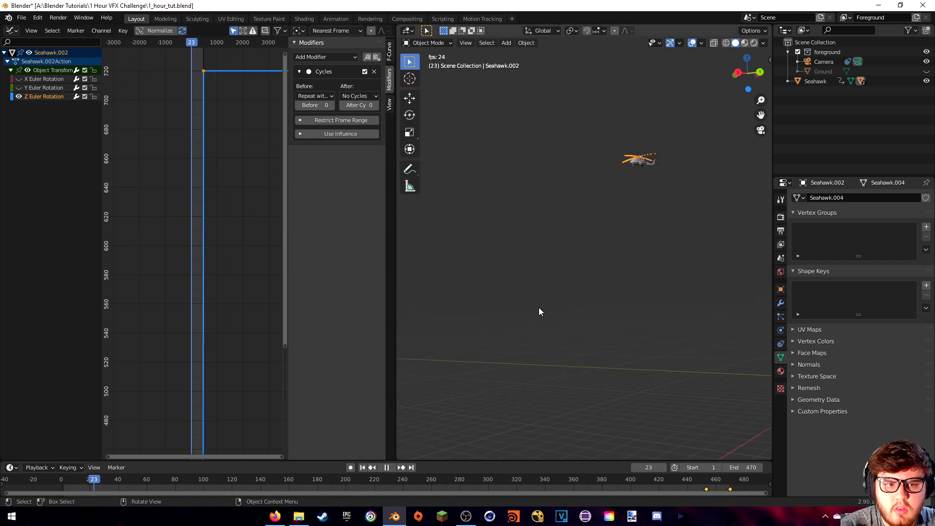
key(space)
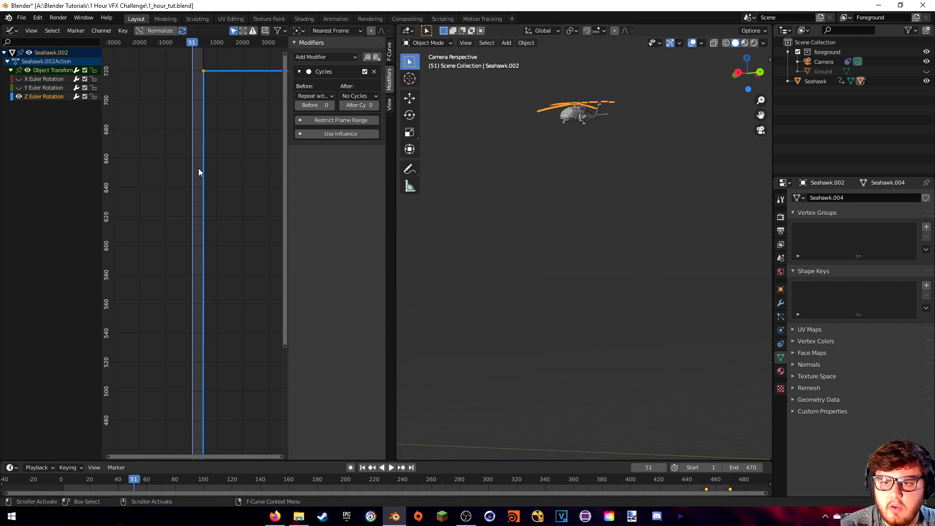
Set the interpolation of the rotor's Z rotation keyframes to Linear and play the animation from the start.
right_click(206, 139)
mouse_move(183, 183)
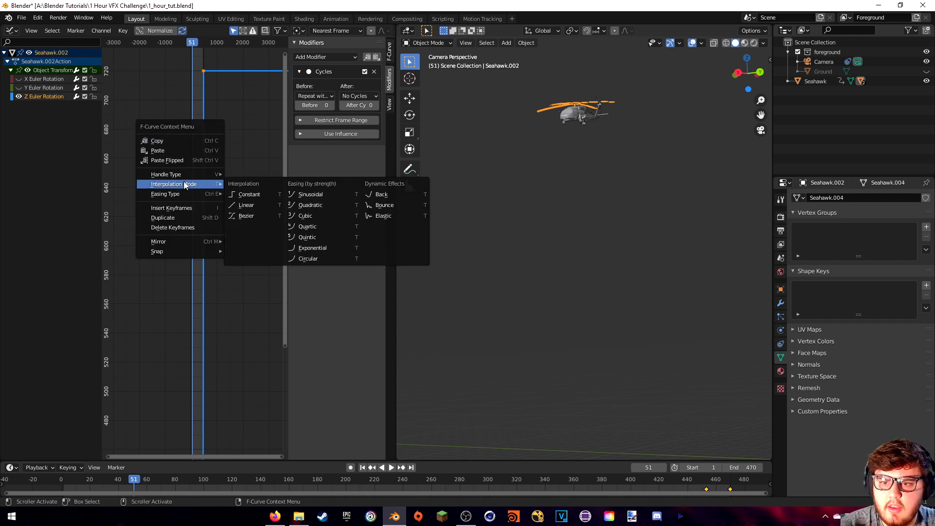
click(246, 205)
key(shift+Left)
key(space)
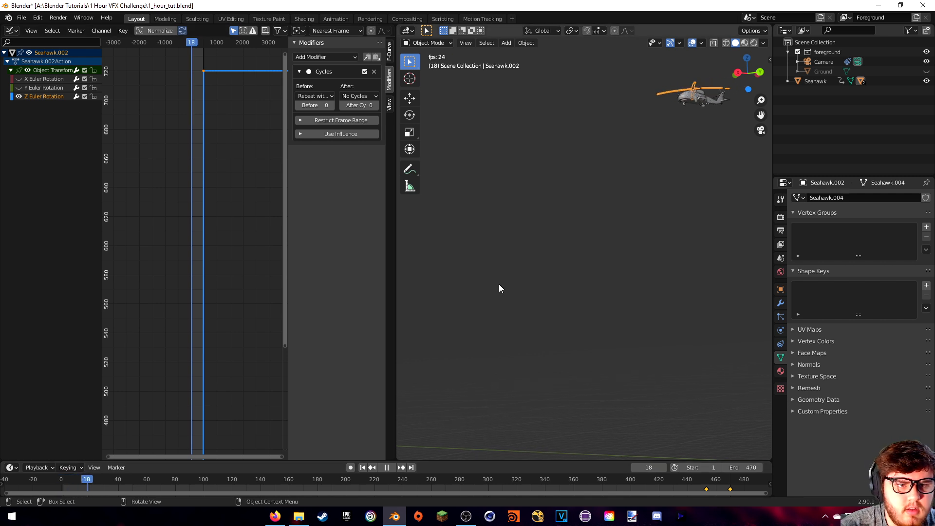
key(space)
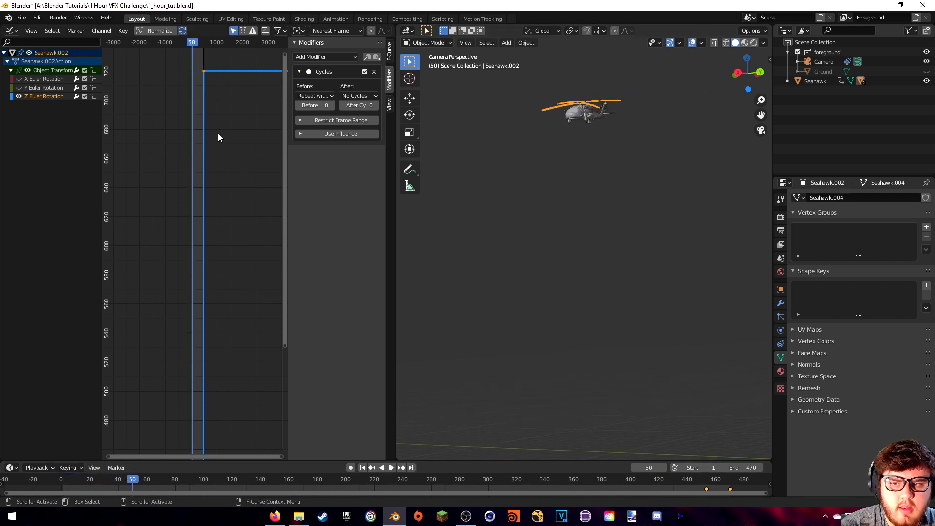
Try raising the end keyframe of the rotor's Z rotation curve by over 700 degrees and play the result.
key(g)
key(y)
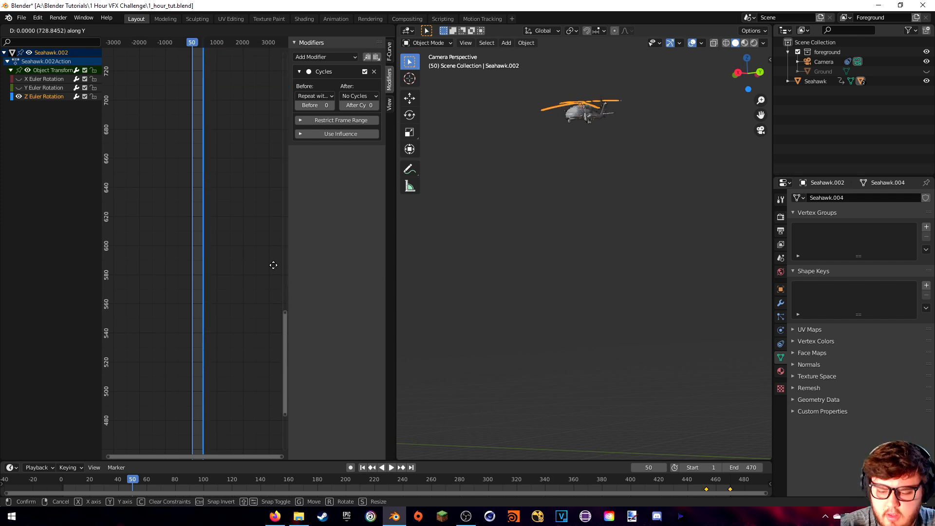
click(290, 287)
key(shift+Left)
key(space)
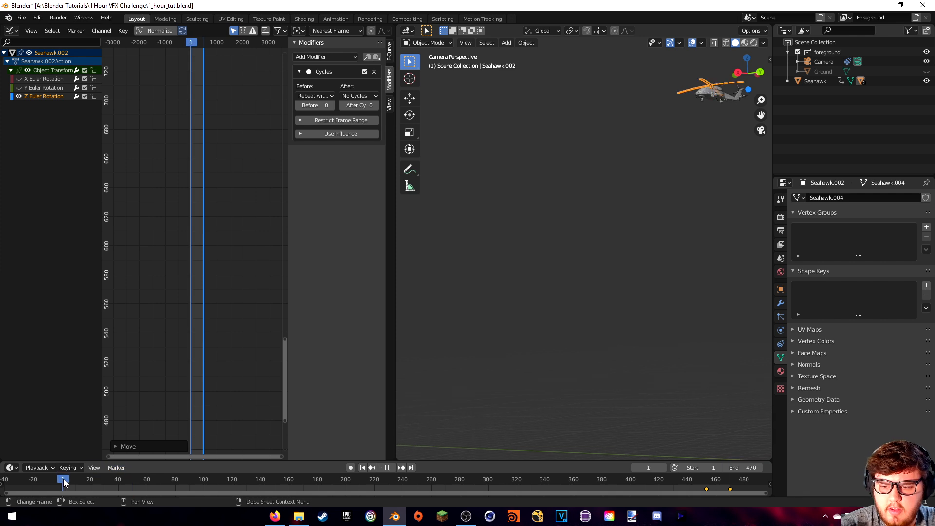
key(Escape)
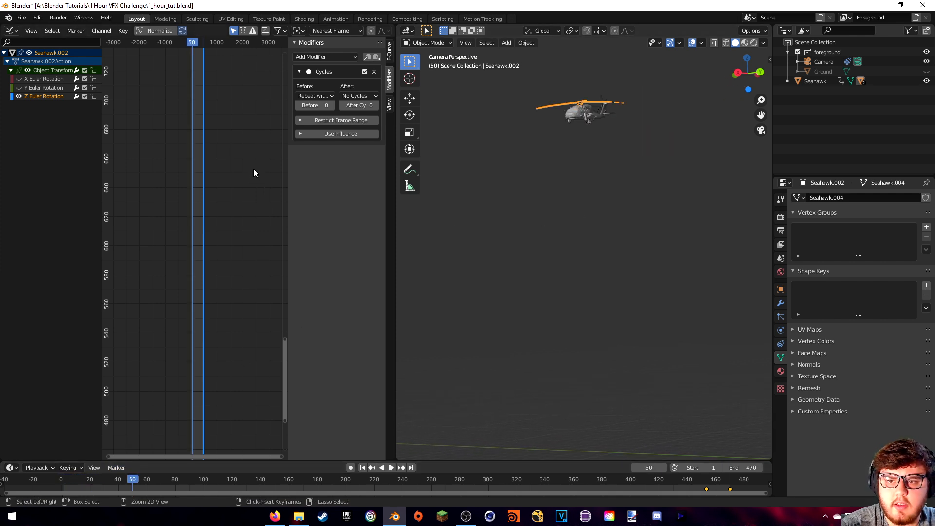
Lower the end keyframe of the rotor's Z rotation curve to about 510 degrees without shifting it in time.
key(g)
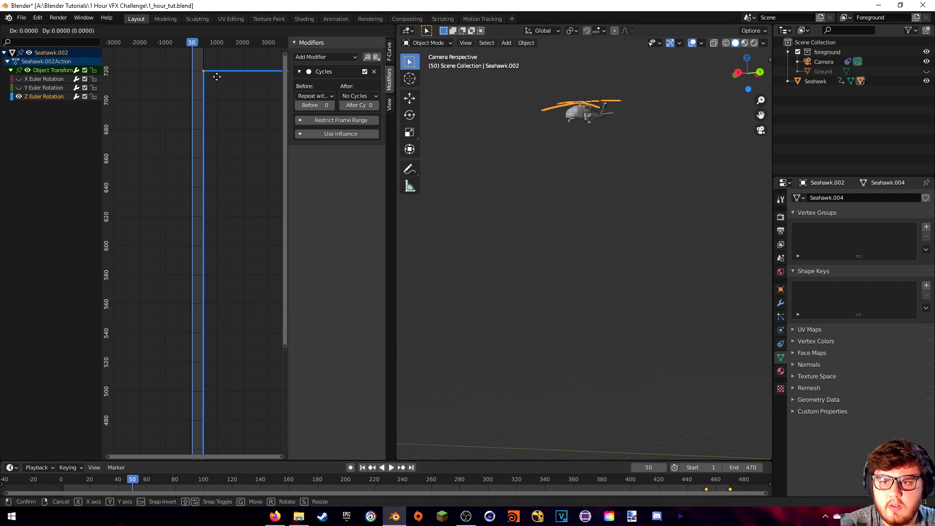
key(y)
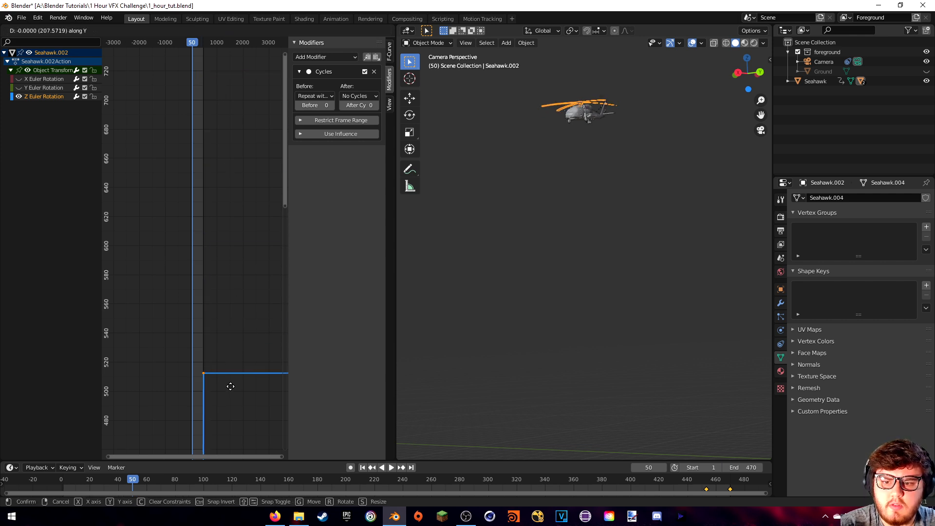
Try lowering the upper Z Euler Rotation keyframe along the value axis, preview the rotor spin, and undo the change.
click(203, 403)
click(67, 481)
key(space)
key(space)
key(ctrl+z)
key(ctrl+z)
key(space)
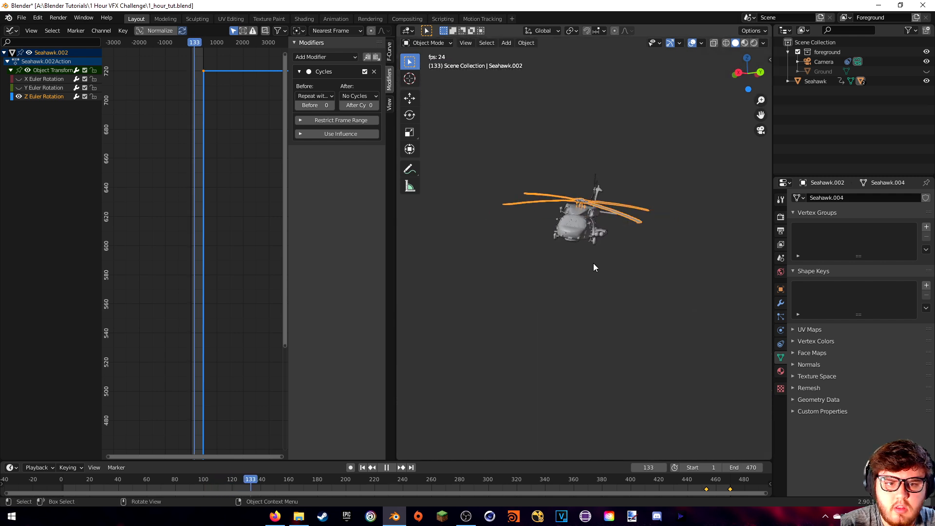
key(space)
Raise the upper Z Euler Rotation keyframe far up the value axis in two moves, previewing the rotor spin from near the start in between.
scroll(247, 332, down, 4)
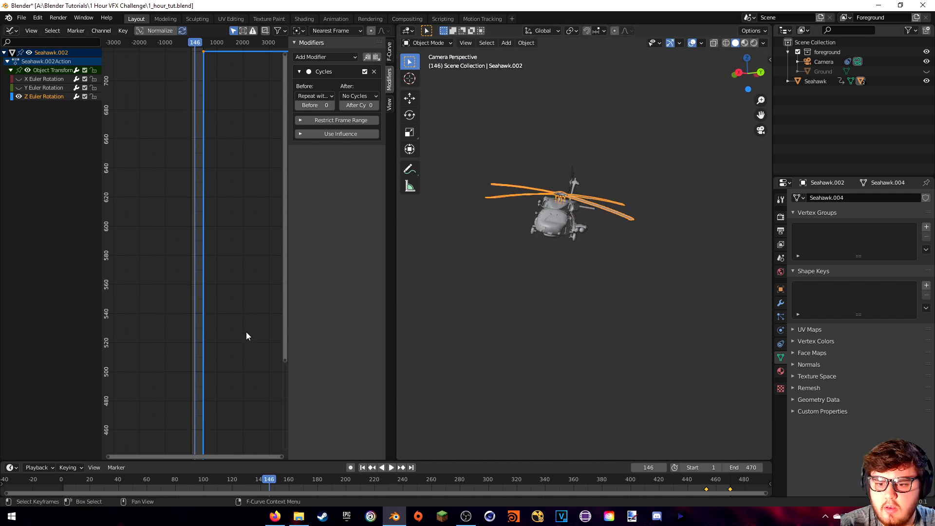
key(g)
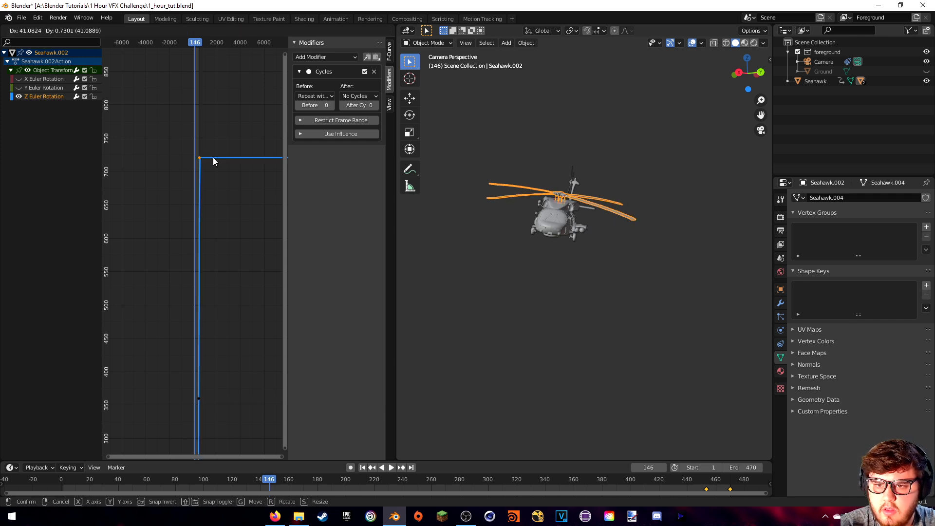
key(y)
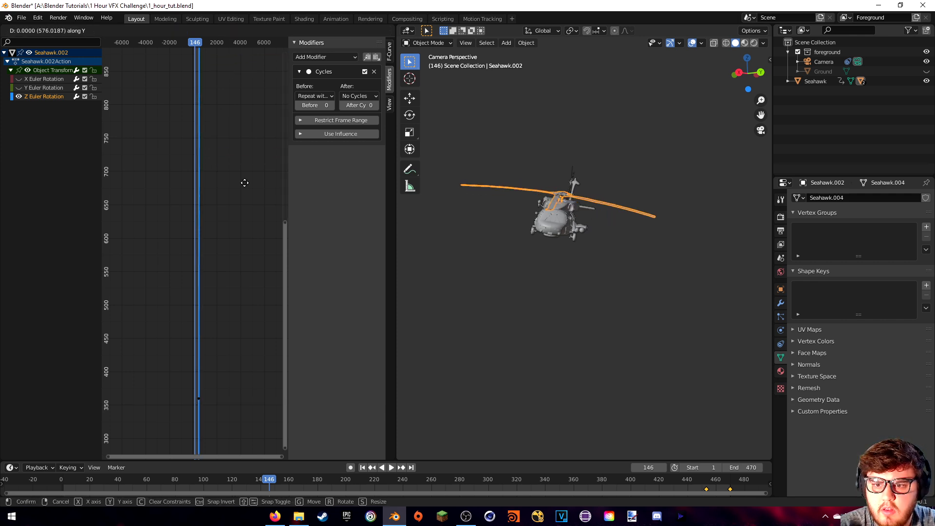
click(252, 297)
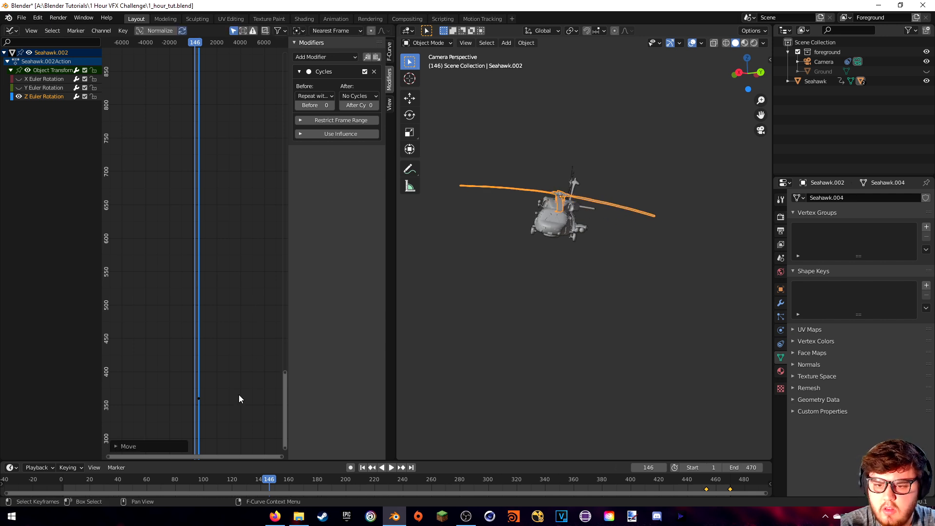
key(shift+Left)
key(space)
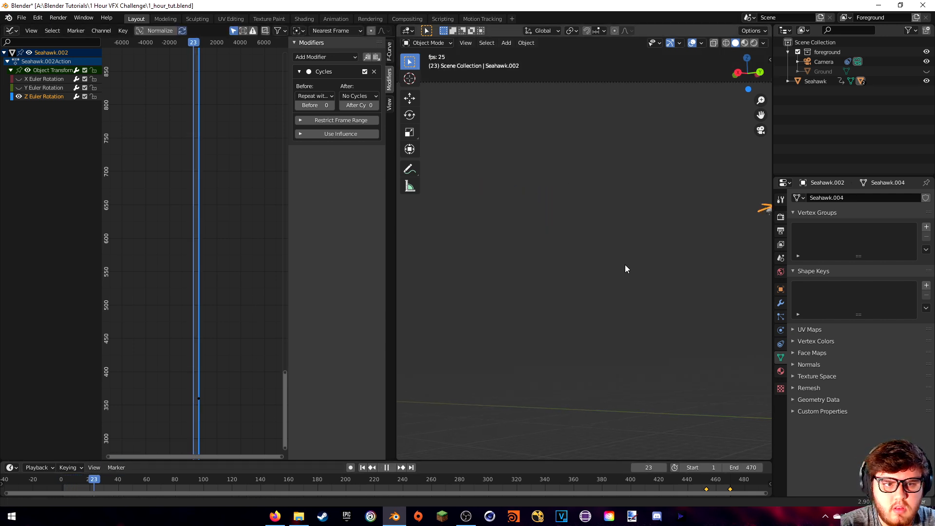
key(space)
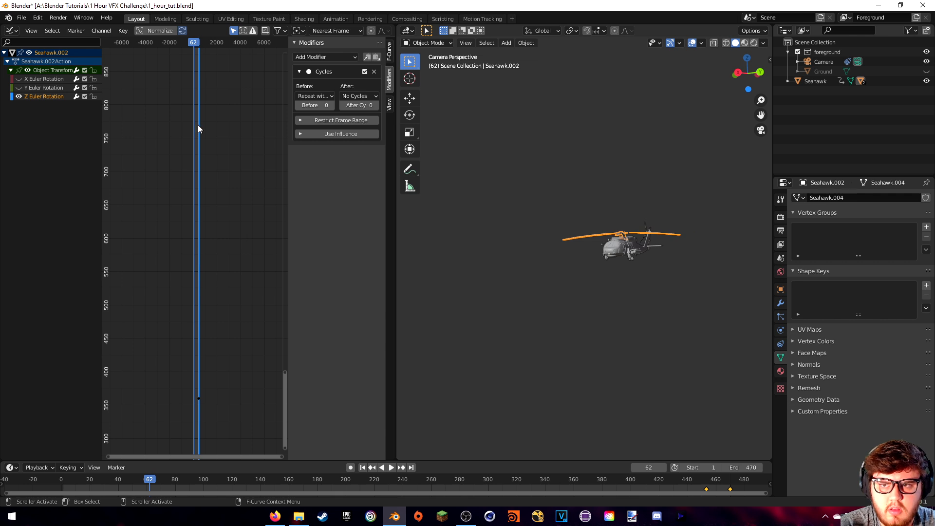
key(g)
key(y)
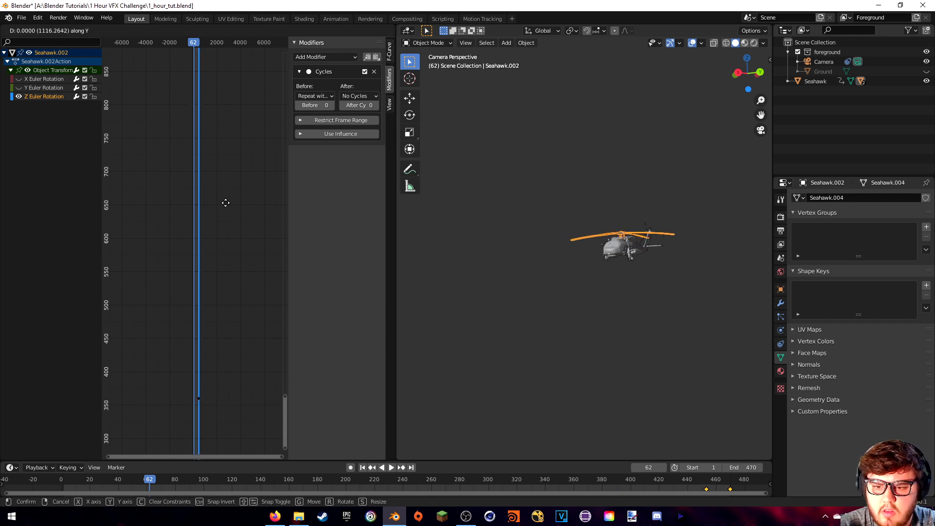
click(231, 445)
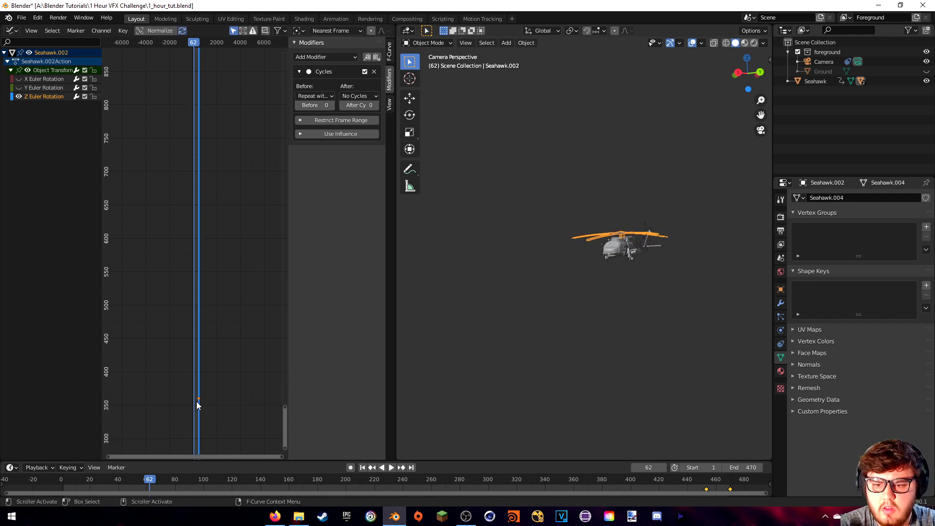
Lower the other Z Euler Rotation keyframe along the value axis and preview the rotor spin from an early frame.
middle_drag(197, 408, 214, 352)
scroll(221, 358, up, 6)
middle_drag(229, 394, 202, 284)
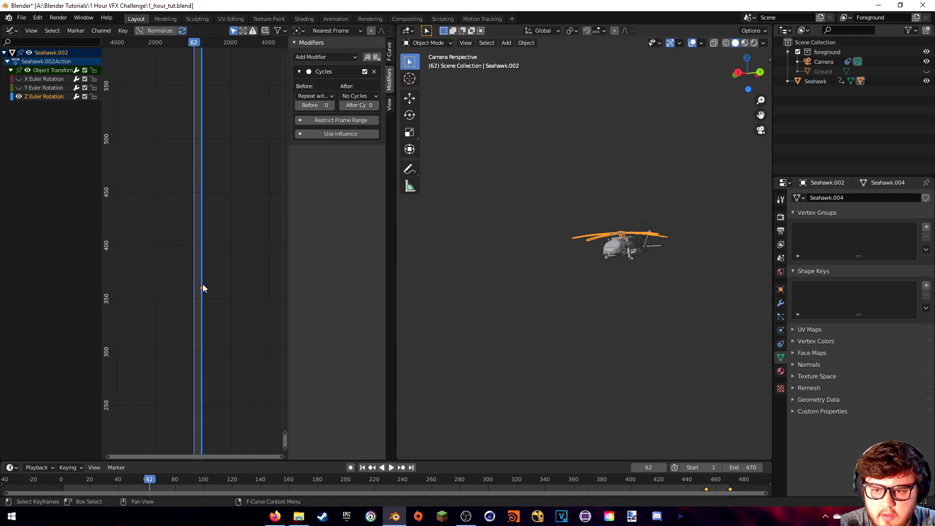
key(g)
key(y)
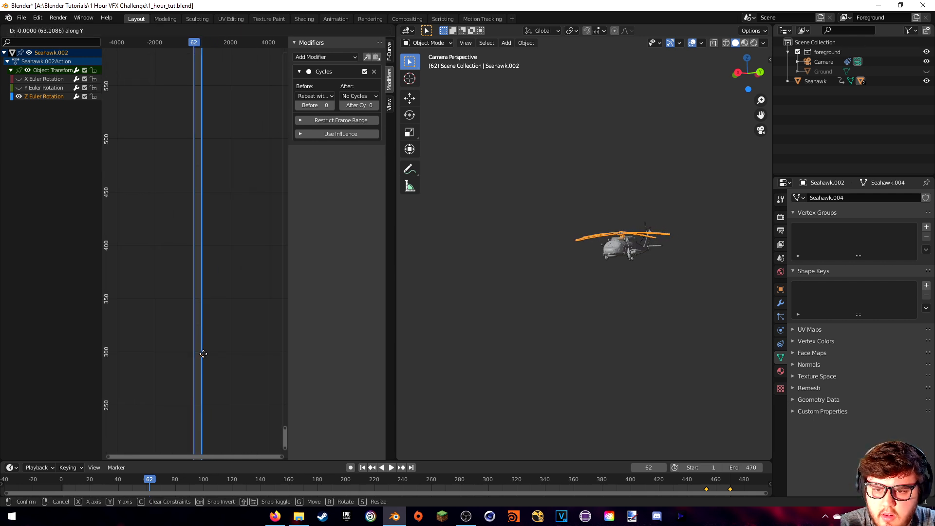
click(205, 454)
click(86, 483)
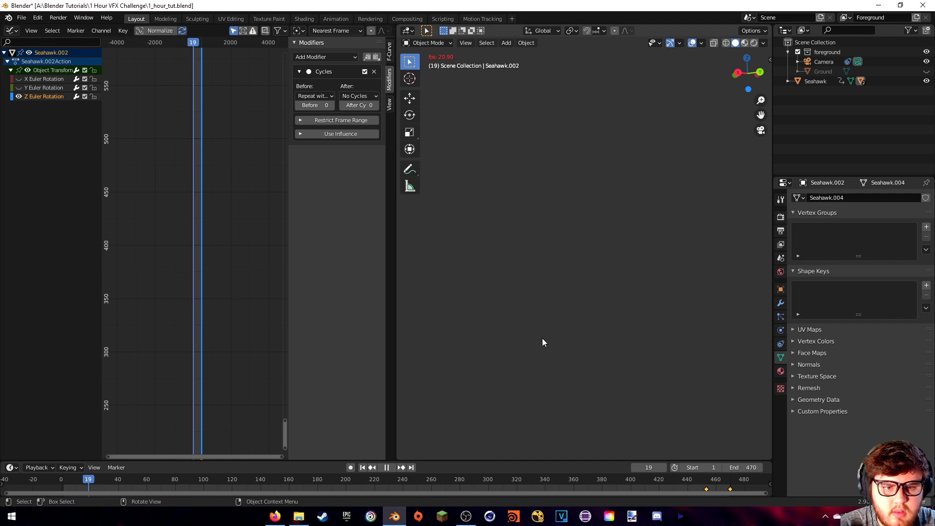
key(space)
key(space)
Shift the selected Z Euler Rotation keyframe along the value axis again and play the animation.
key(g)
key(y)
click(161, 367)
key(space)
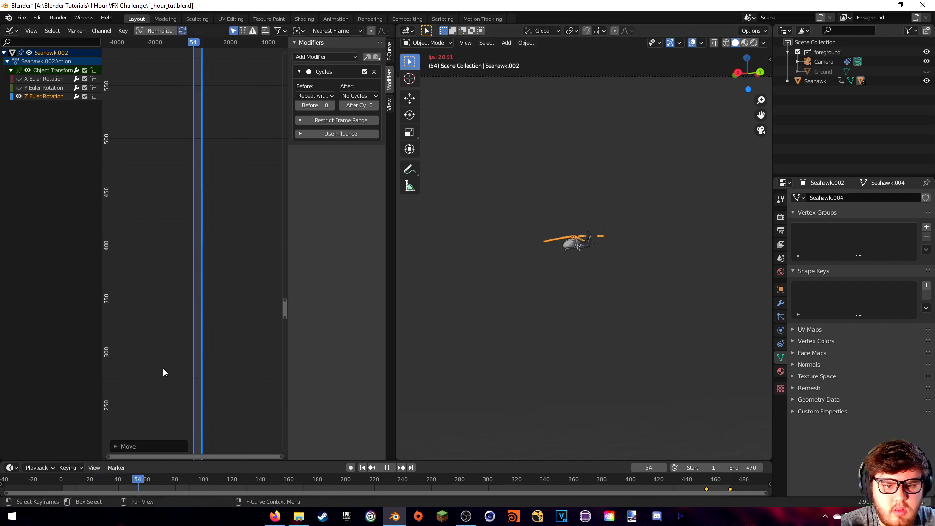
key(space)
Shift the same rotation keyframe once more along the value axis and replay the animation from near the start.
middle_drag(223, 363, 225, 202)
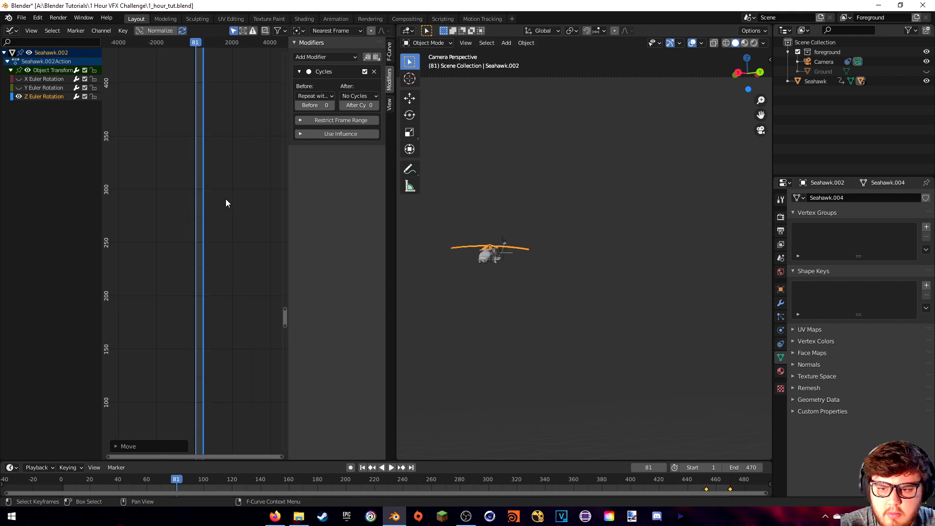
key(g)
key(y)
click(242, 55)
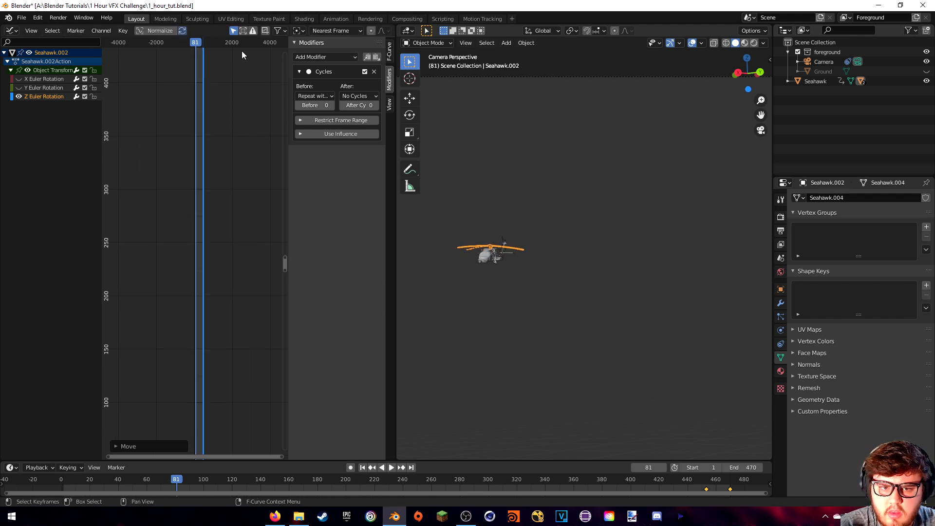
key(shift+Left)
key(space)
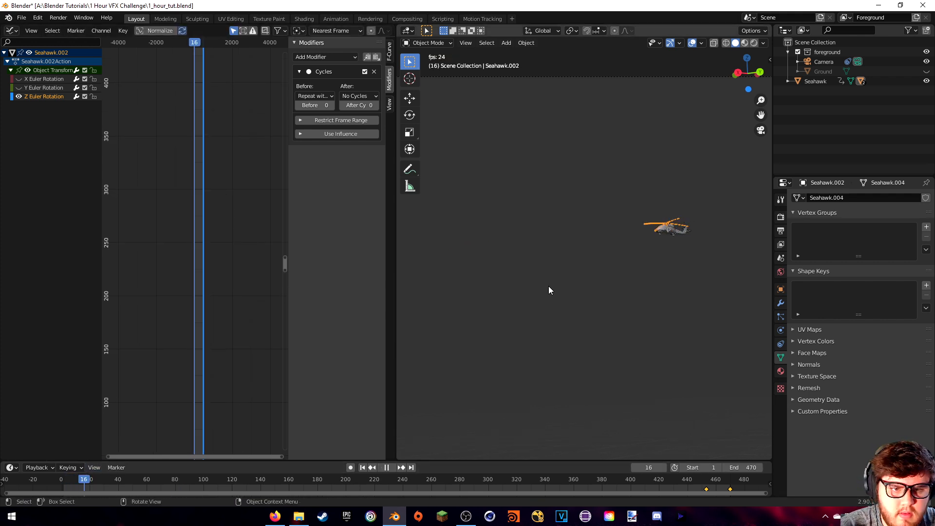
key(Escape)
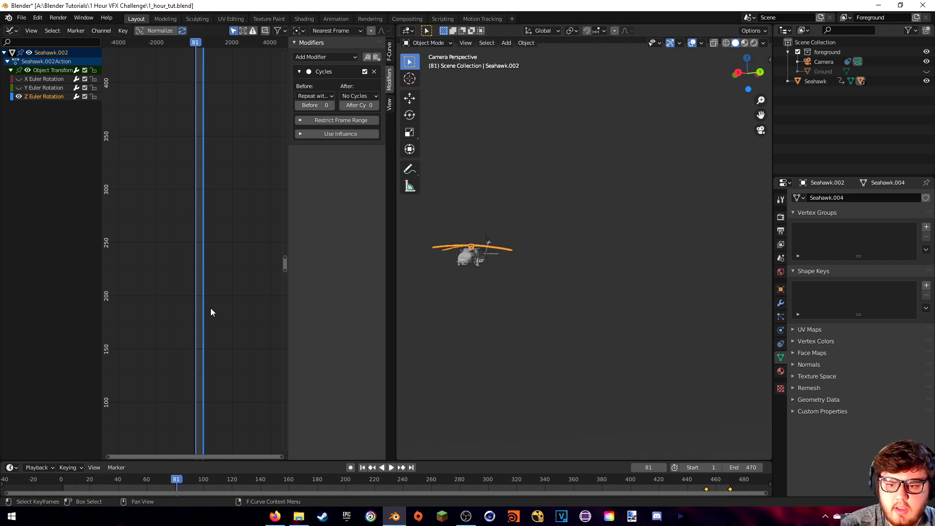
Preview the rotor spin from about frame 130, then undo the last two changes.
click(247, 482)
key(space)
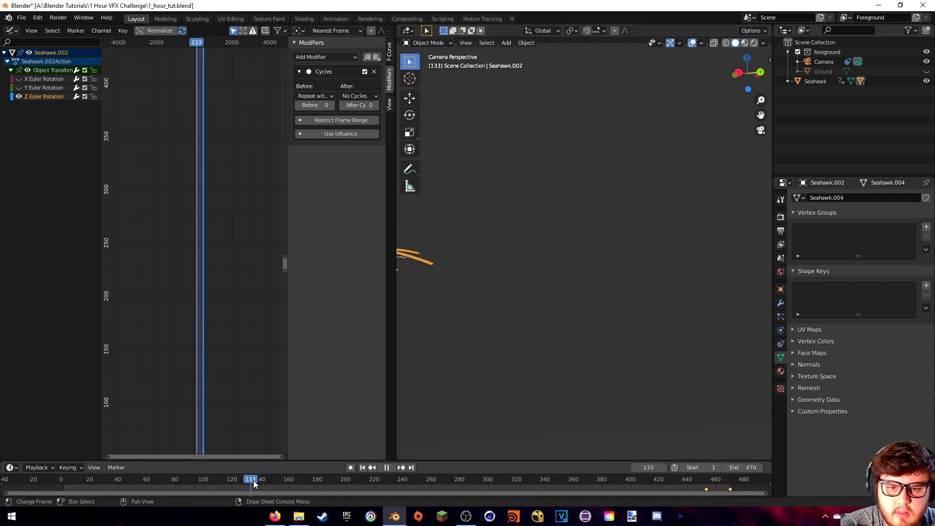
key(space)
key(ctrl+z)
key(ctrl+z)
Play the helicopter animation through the camera view to check the rotor's spin.
key(space)
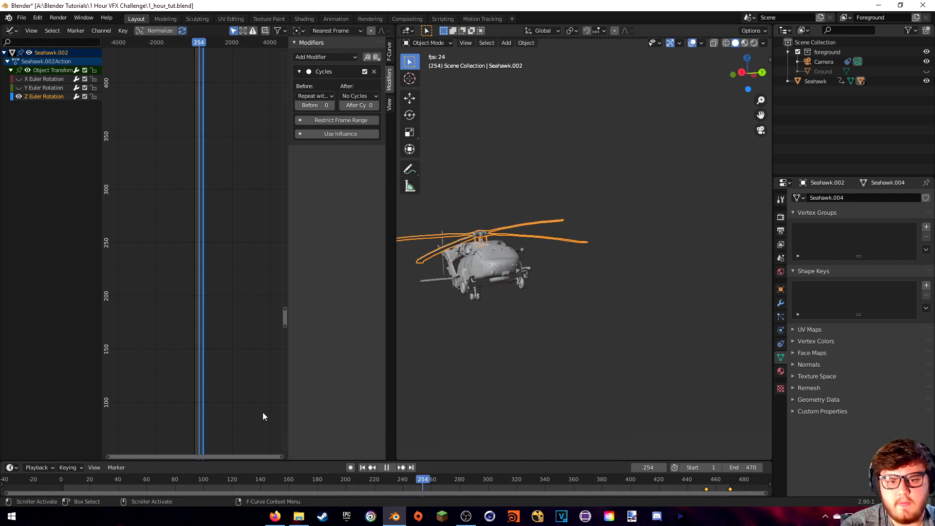
key(KP_0)
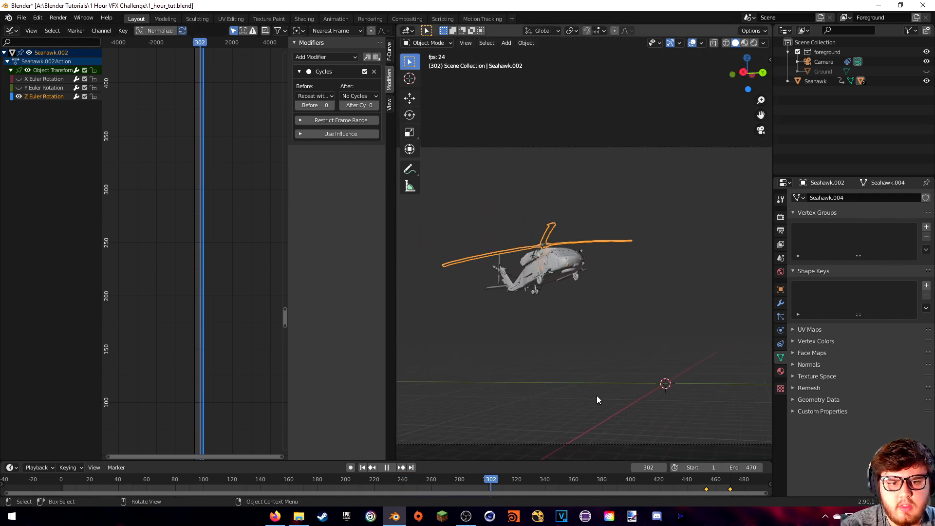
click(120, 481)
key(space)
Delete the rotor's existing rotation keyframes near the end of the timeline.
click(716, 484)
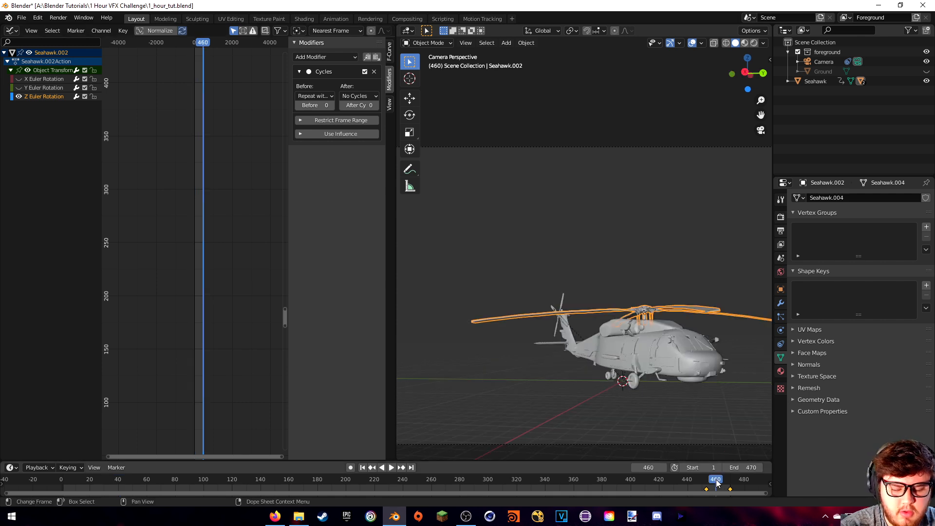
key(x)
click(706, 483)
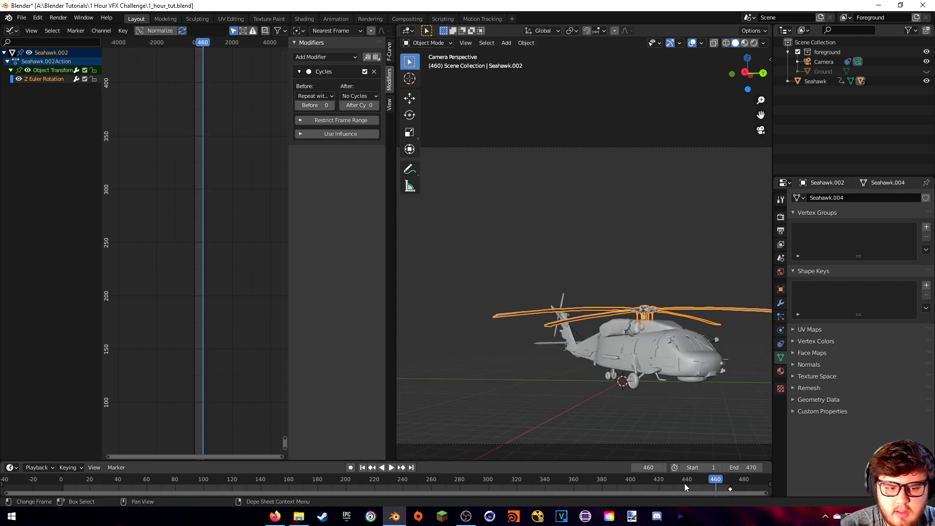
key(x)
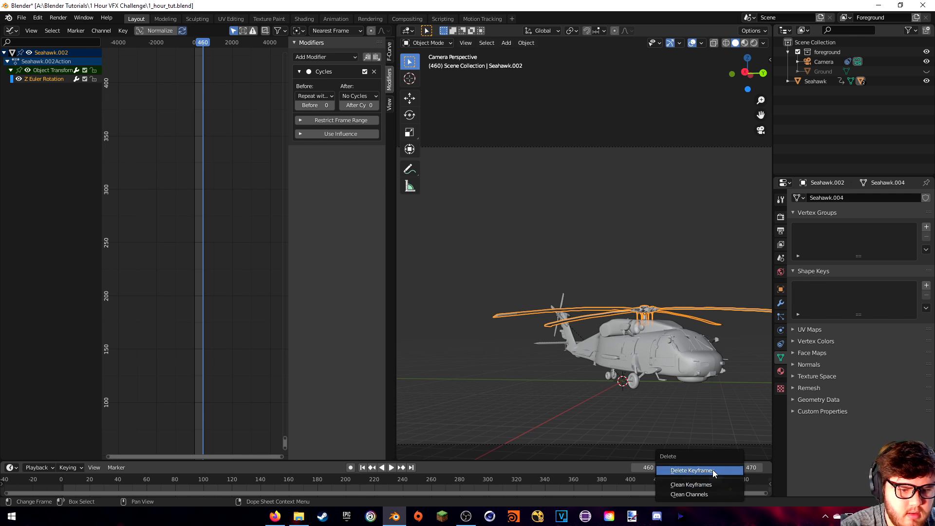
click(714, 473)
Go to frame 1 and insert a Rotation keyframe on the rotor blades.
key(space)
click(63, 482)
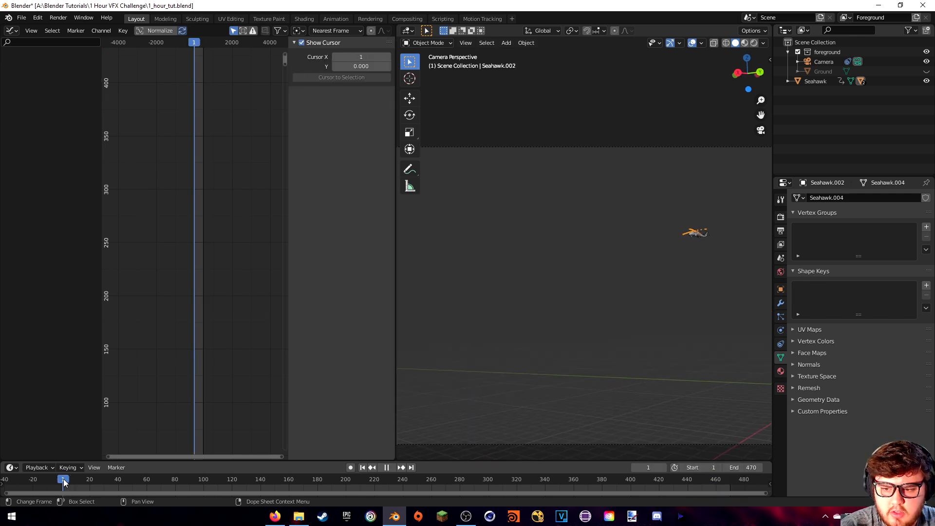
shift+middle_drag(726, 266, 560, 378)
scroll(560, 379, up, 6)
shift+middle_drag(485, 403, 690, 165)
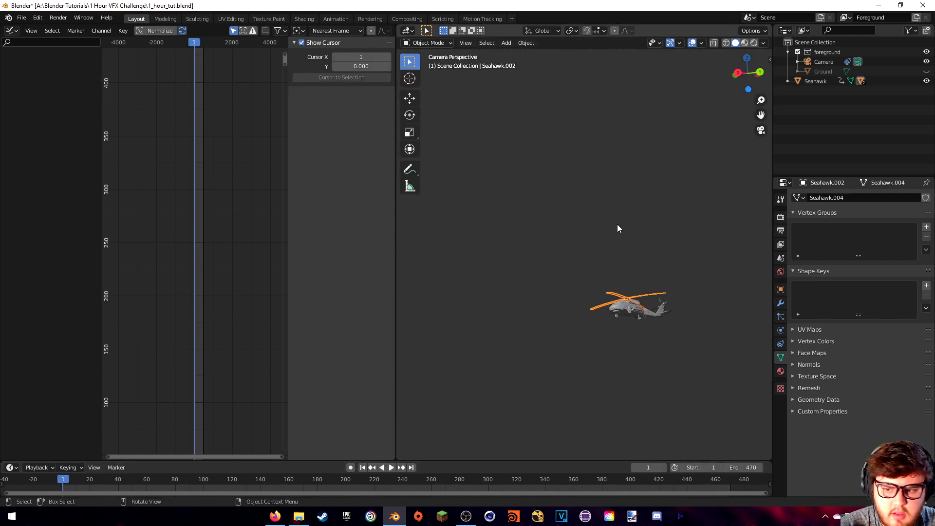
key(i)
click(585, 253)
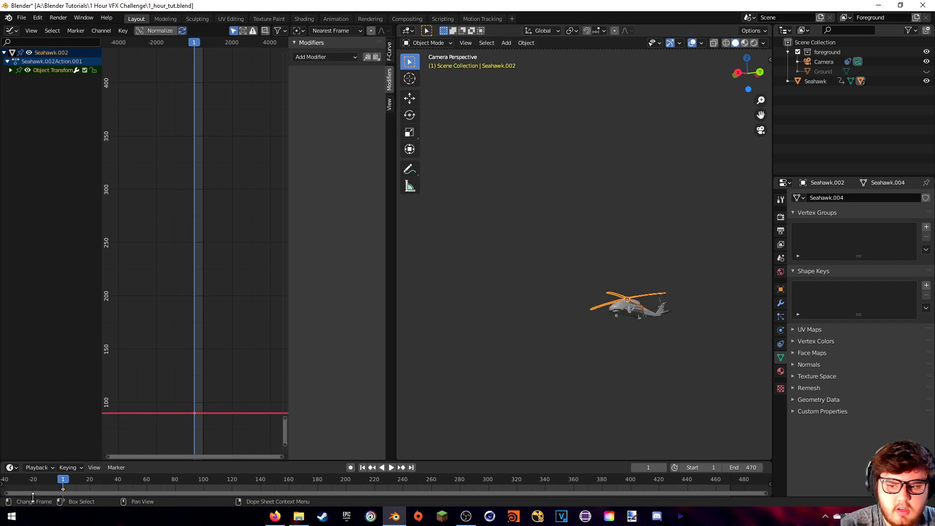
At frame 30, rotate the rotor blades 3860° about the global Z axis and insert a Rotation keyframe.
key(space)
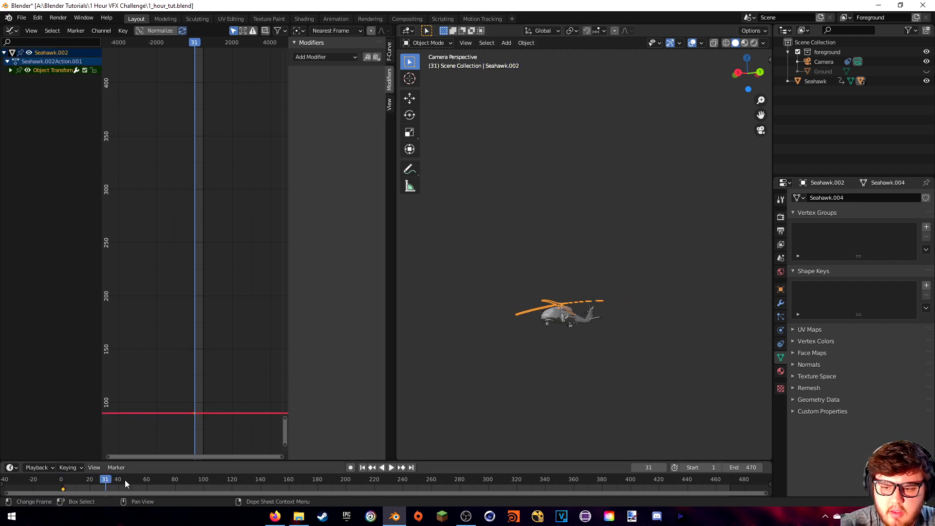
key(space)
text(rz)
text(380)
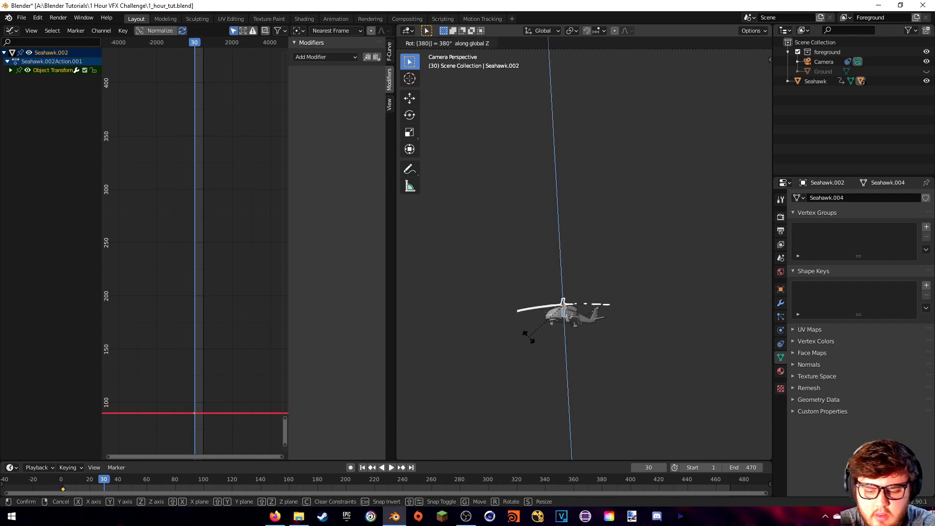
key(BackSpace)
text(60)
key(Return)
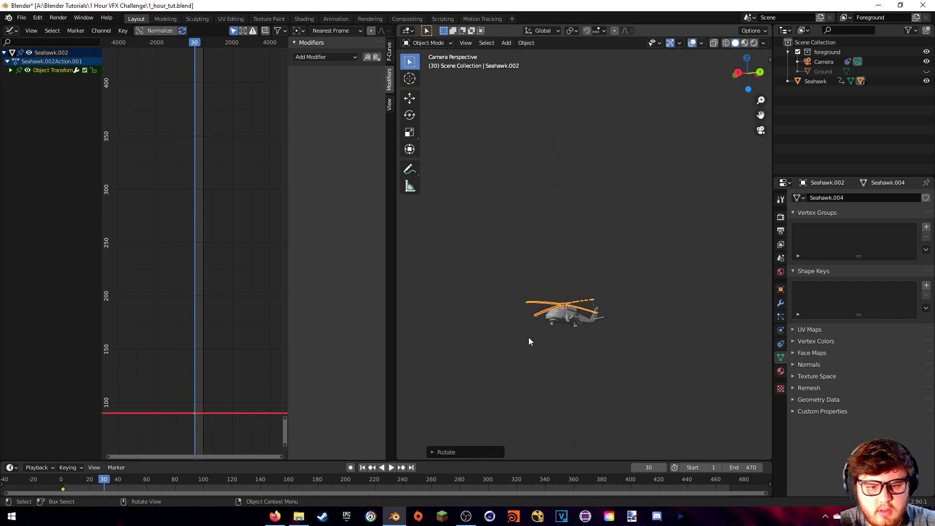
key(i)
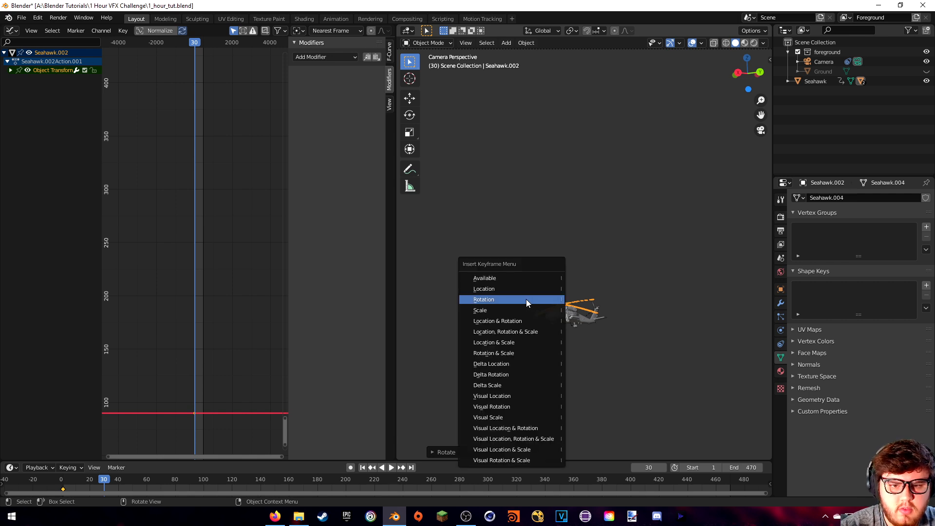
click(526, 300)
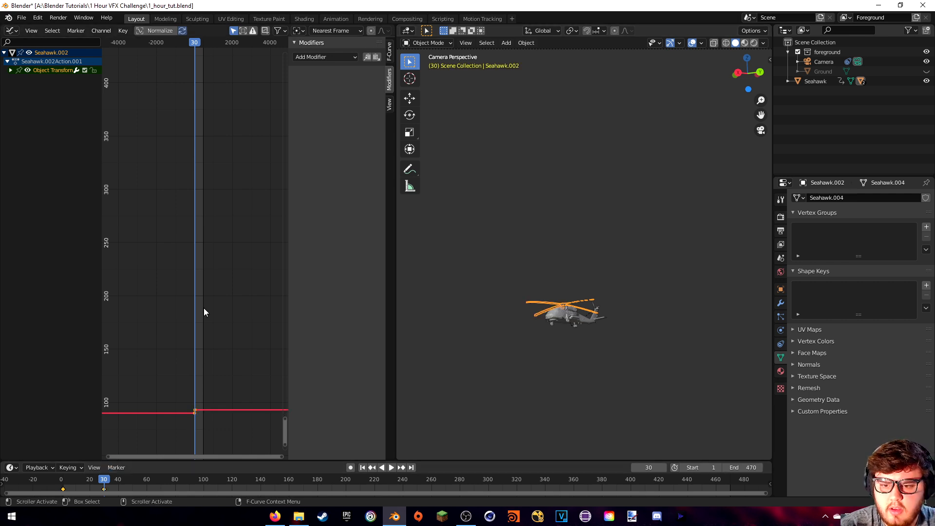
Add a Cycles modifier to the rotor's Z Euler Rotation curve, with Before set to No Cycles and After to Repeat with Offset, and play it.
click(11, 70)
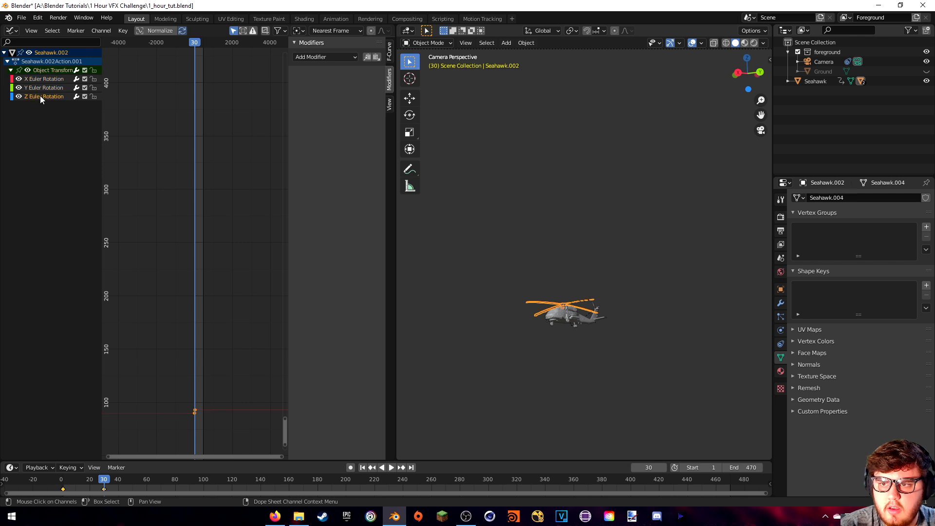
click(44, 80)
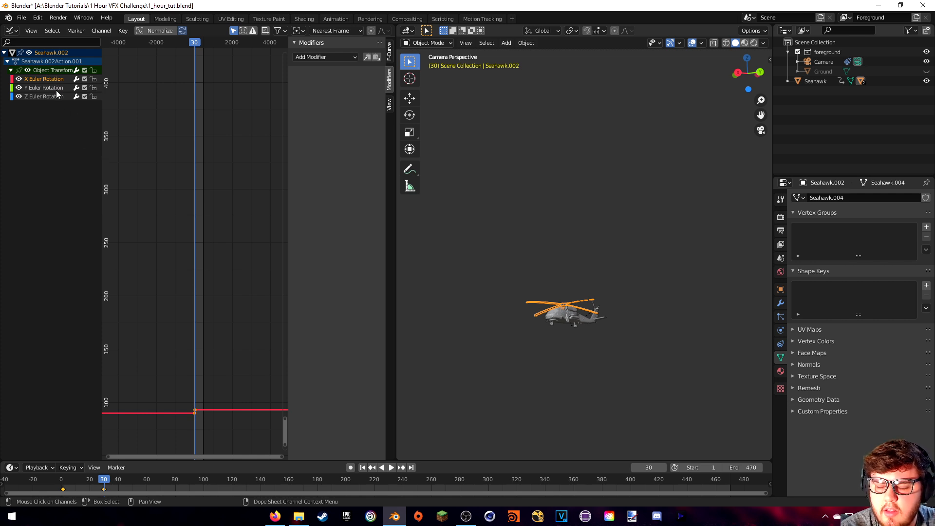
scroll(232, 302, up, 5)
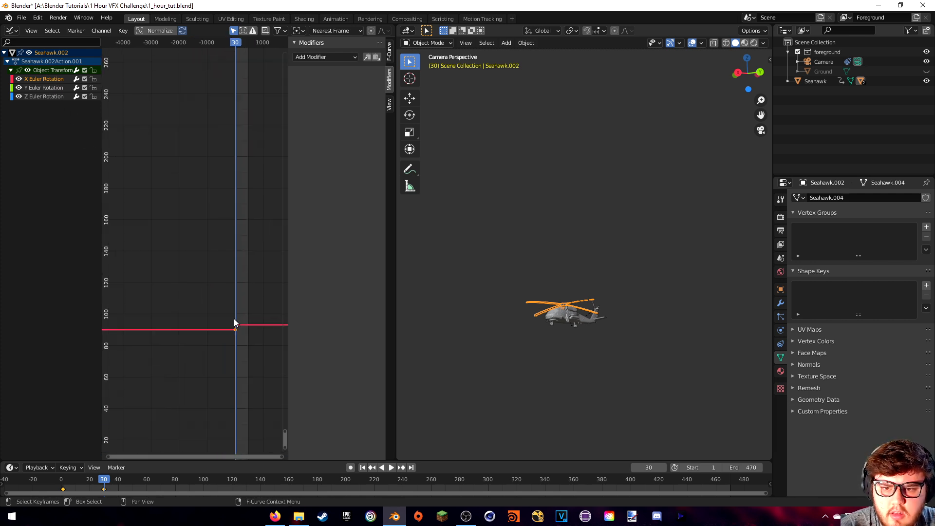
drag(104, 479, 62, 480)
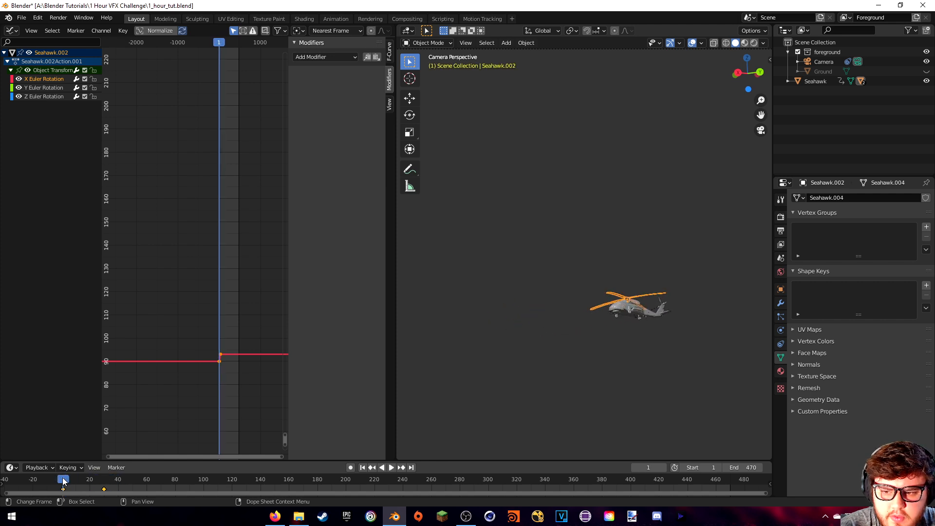
click(44, 96)
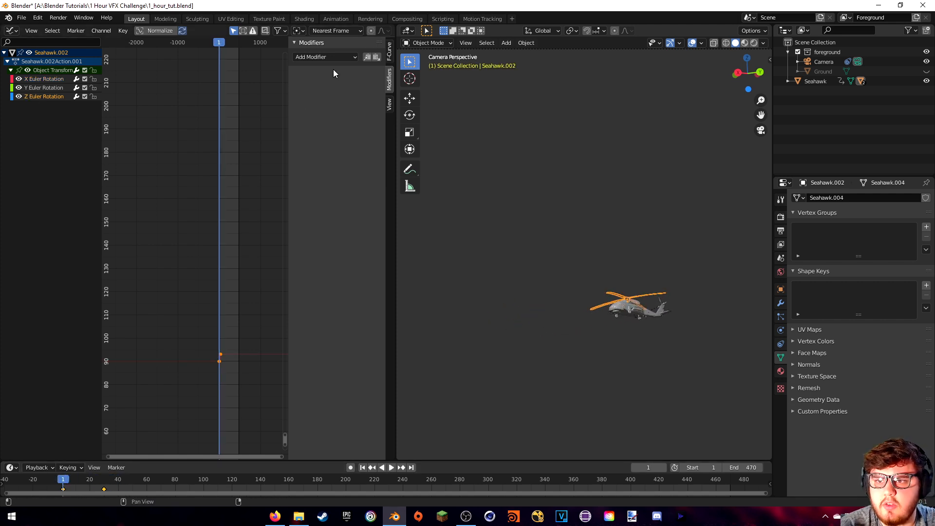
click(325, 57)
click(320, 97)
click(359, 96)
click(366, 127)
click(315, 96)
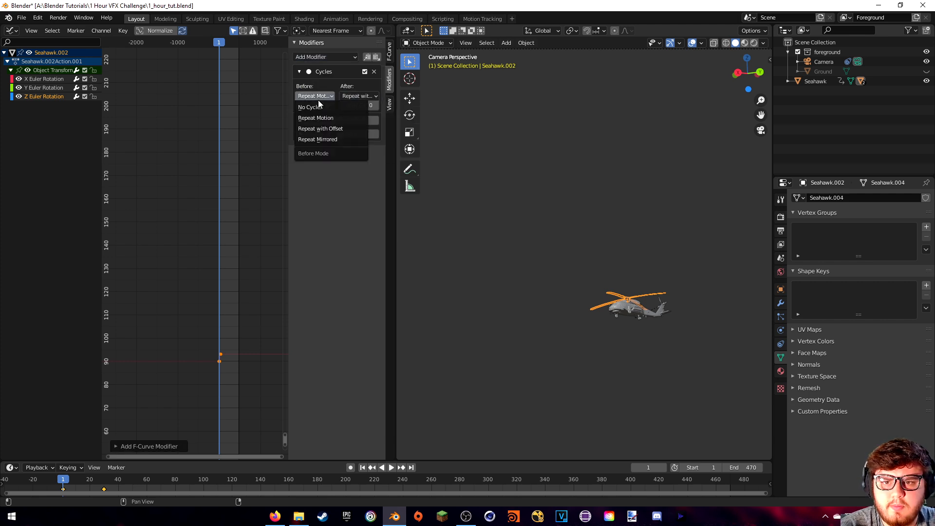
click(310, 107)
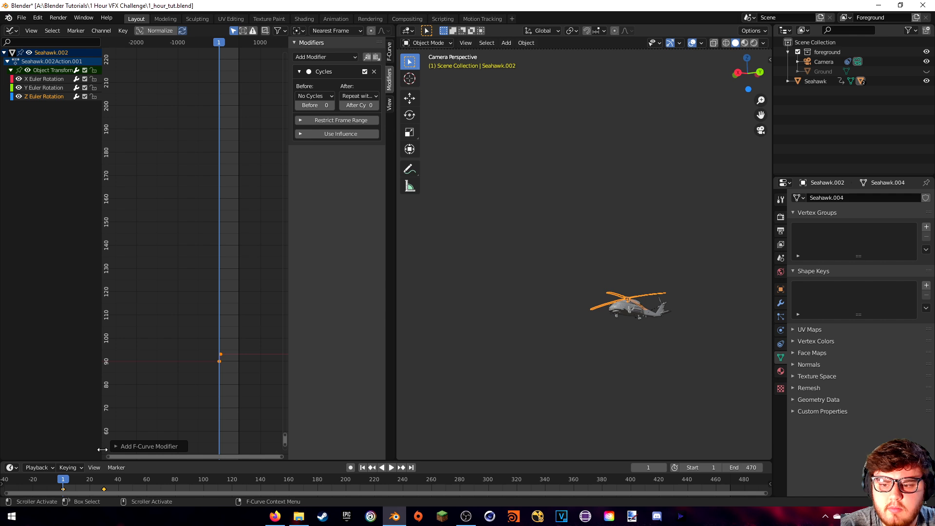
key(space)
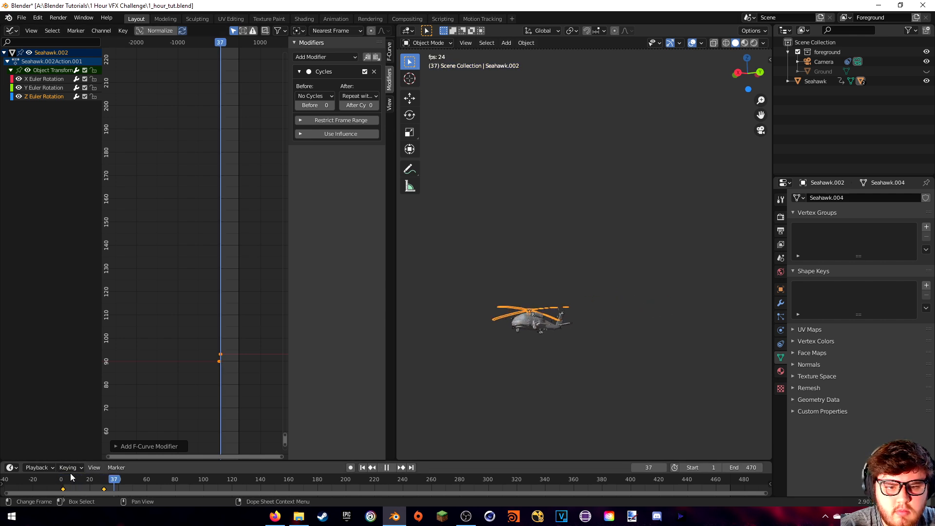
key(space)
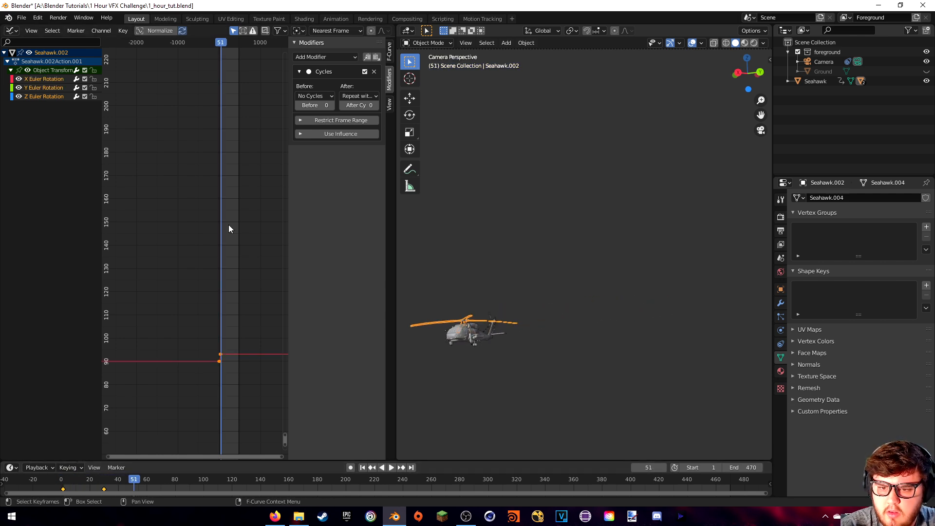
Set the rotor's rotation keyframes to Linear interpolation and play the animation from frame 1.
click(39, 97)
key(shift+e)
right_click(220, 147)
mouse_move(212, 132)
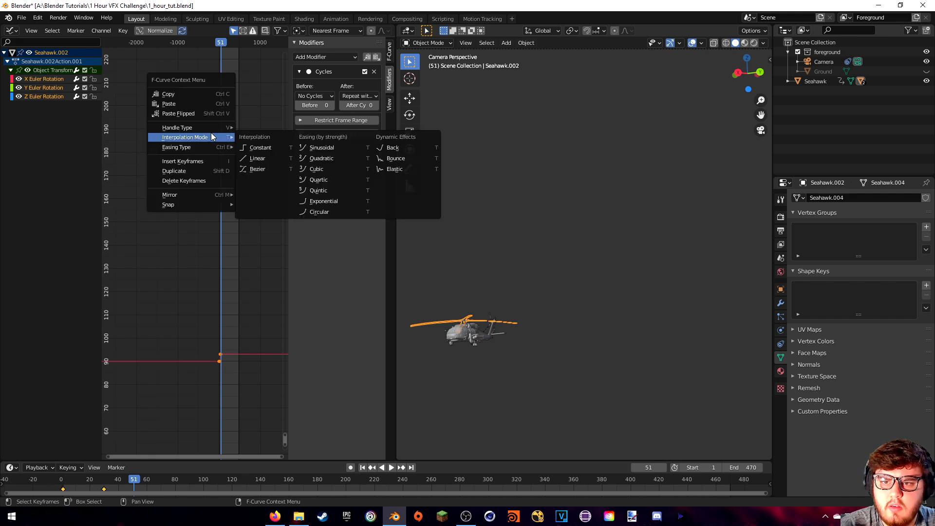
click(251, 158)
click(69, 483)
key(space)
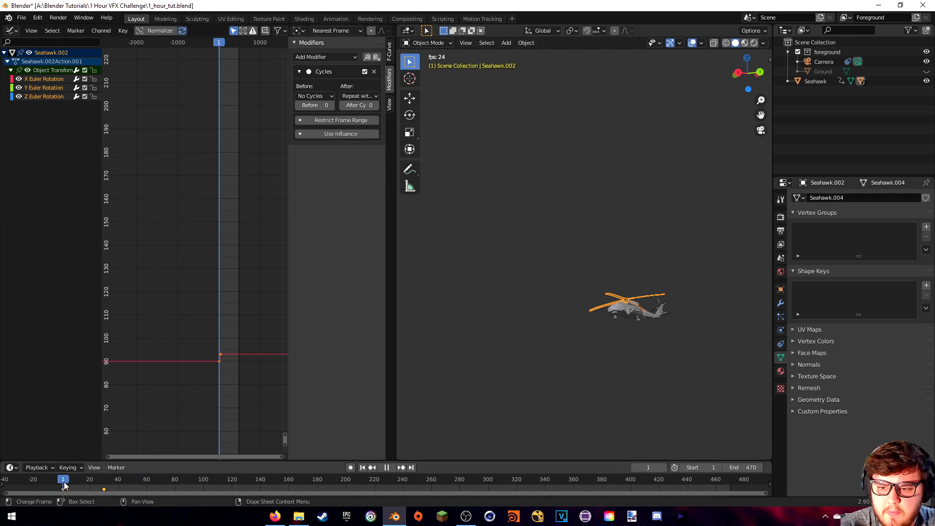
key(space)
Hide the rotor's X and Y Euler Rotation curves in the Graph Editor, leaving only the Z curve.
middle_drag(227, 357, 232, 147)
scroll(232, 147, down, 19)
scroll(200, 300, up, 6)
scroll(203, 337, up, 15)
middle_drag(212, 363, 208, 221)
scroll(206, 300, down, 20)
middle_drag(197, 353, 204, 72)
scroll(203, 72, up, 1)
scroll(197, 192, up, 7)
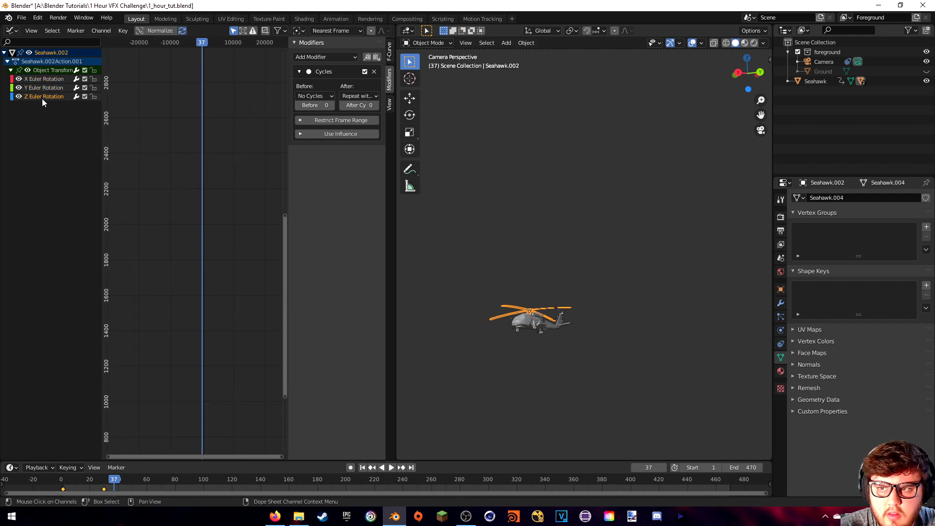
drag(18, 87, 18, 79)
Examine the rotor's Z Euler Rotation curve around its keyframes in the Graph Editor.
middle_drag(211, 308, 119, 54)
scroll(222, 368, up, 20)
middle_drag(163, 428, 200, 58)
scroll(223, 378, down, 20)
scroll(224, 380, down, 20)
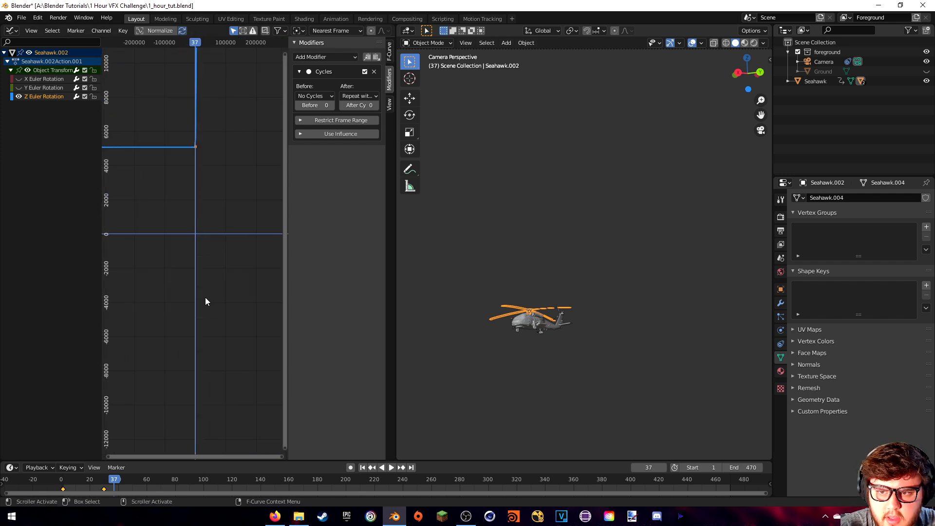
middle_drag(204, 221, 208, 449)
click(201, 391)
click(197, 402)
scroll(209, 412, up, 6)
middle_drag(210, 414, 212, 198)
scroll(211, 266, up, 20)
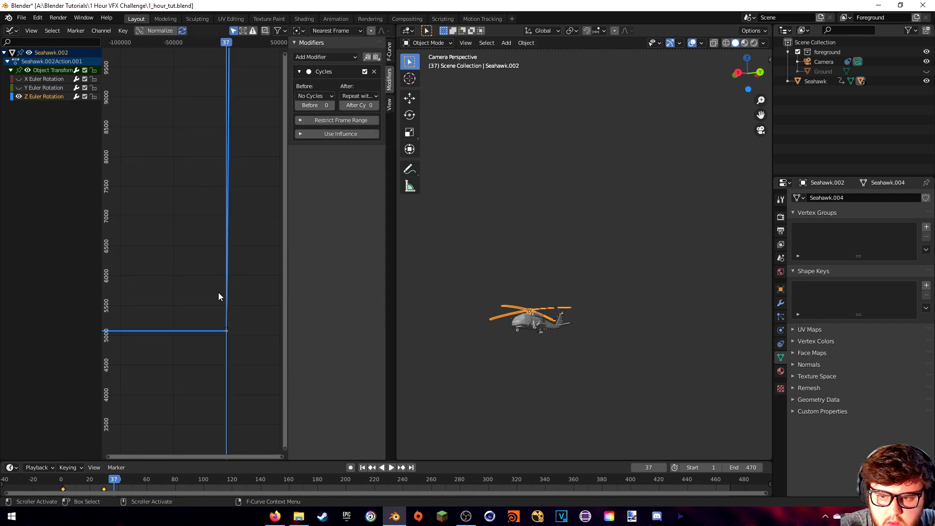
middle_drag(224, 352, 169, 253)
scroll(199, 309, up, 16)
middle_drag(217, 430, 207, 341)
scroll(206, 341, up, 16)
middle_drag(184, 387, 202, 270)
key(space)
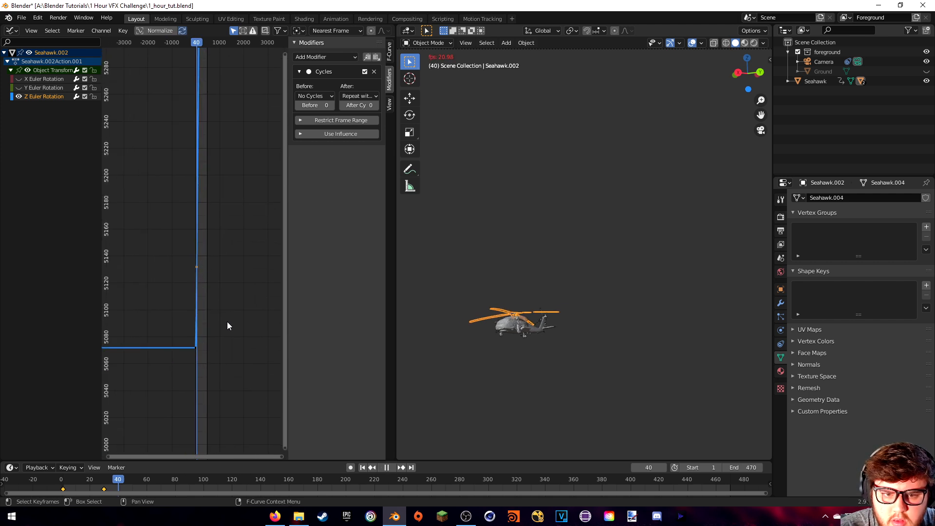
click(193, 280)
click(199, 269)
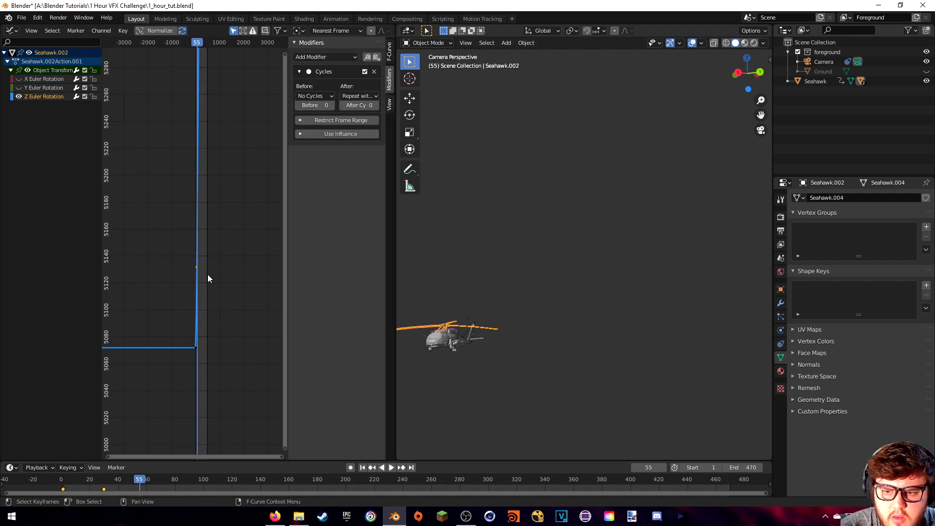
key(y)
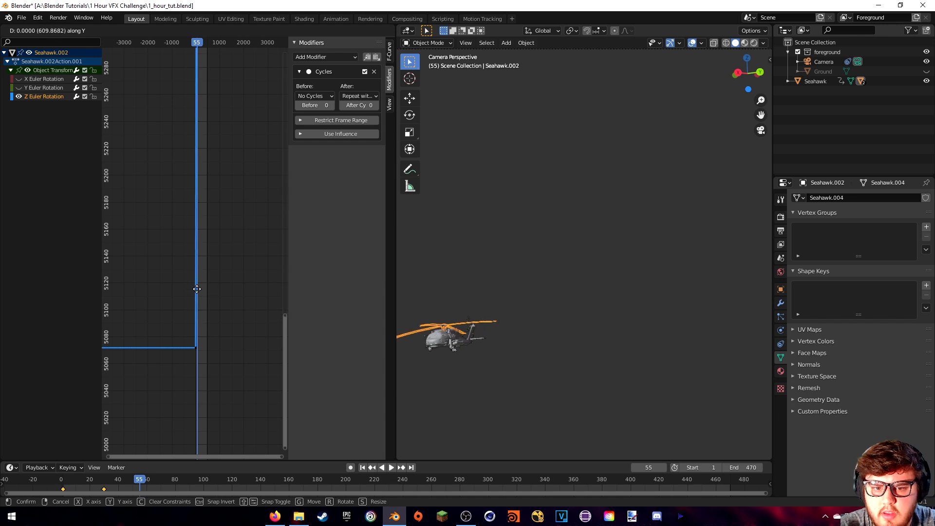
right_click(189, 395)
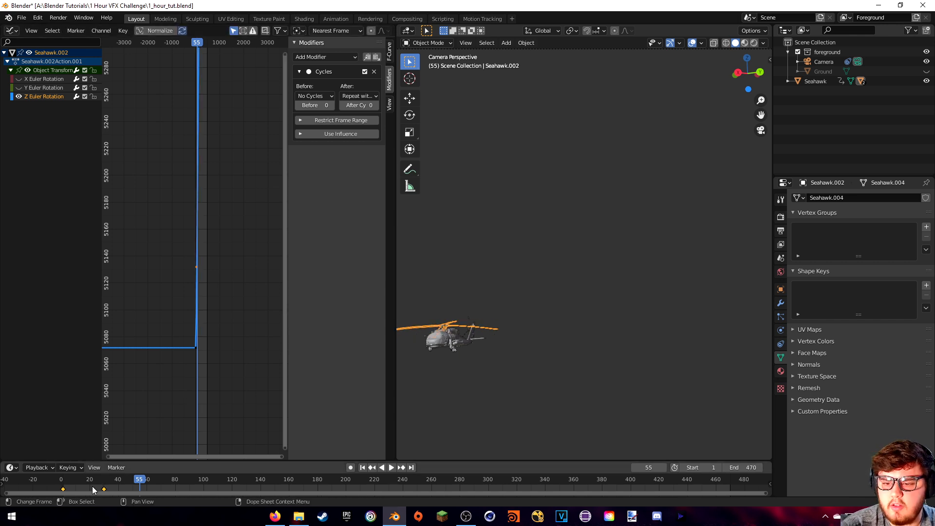
Go to frame 30 and move the Z Euler Rotation keyframe there upward along the value axis to speed up the spin.
click(68, 482)
key(space)
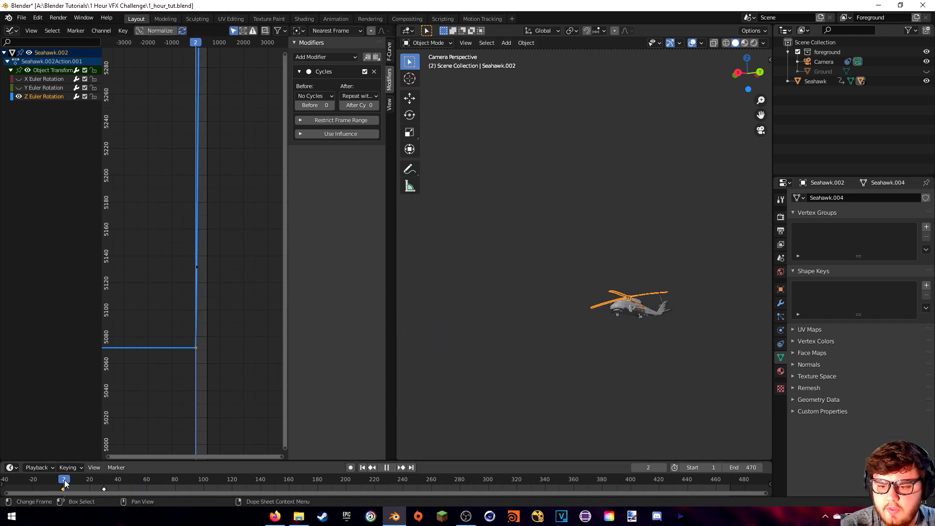
click(103, 486)
drag(102, 480, 104, 478)
scroll(206, 279, down, 1)
key(g)
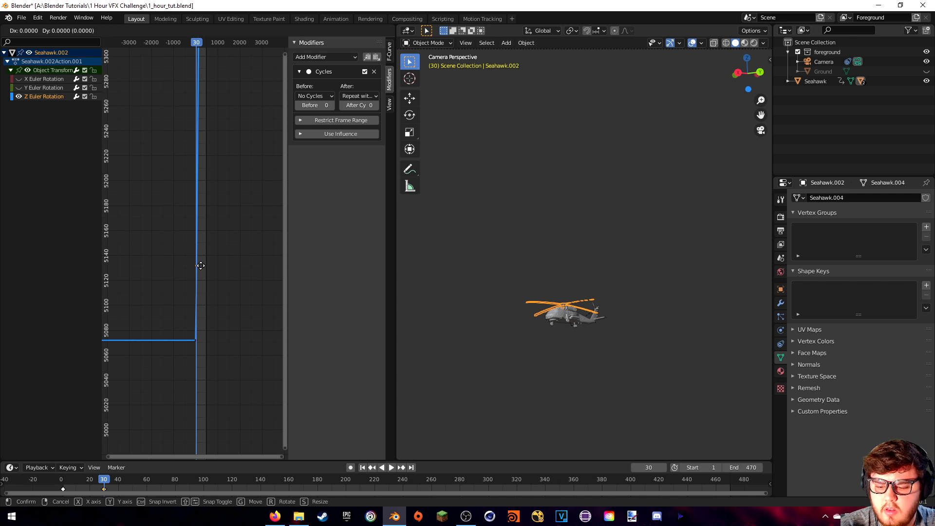
key(y)
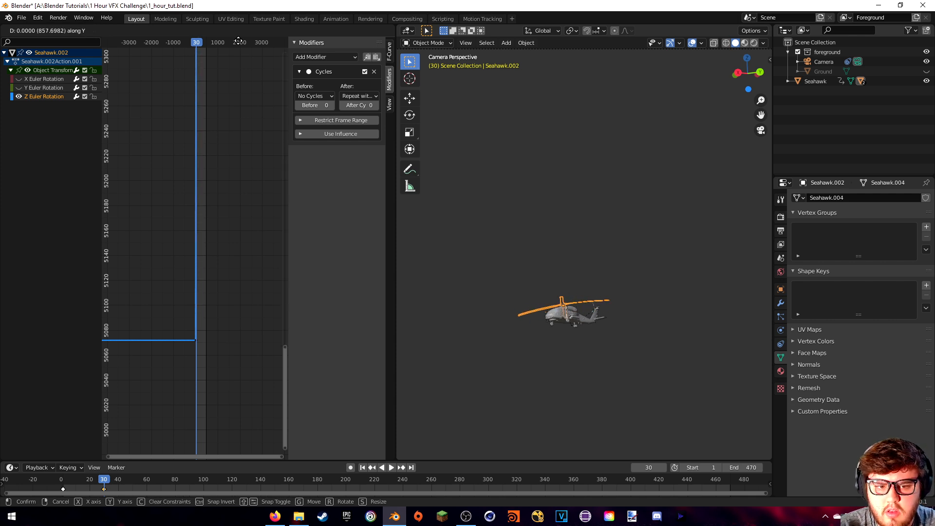
click(214, 212)
Raise the frame 30 Z rotation keyframe further in two vertical moves, playing the animation to check the spin speed.
key(space)
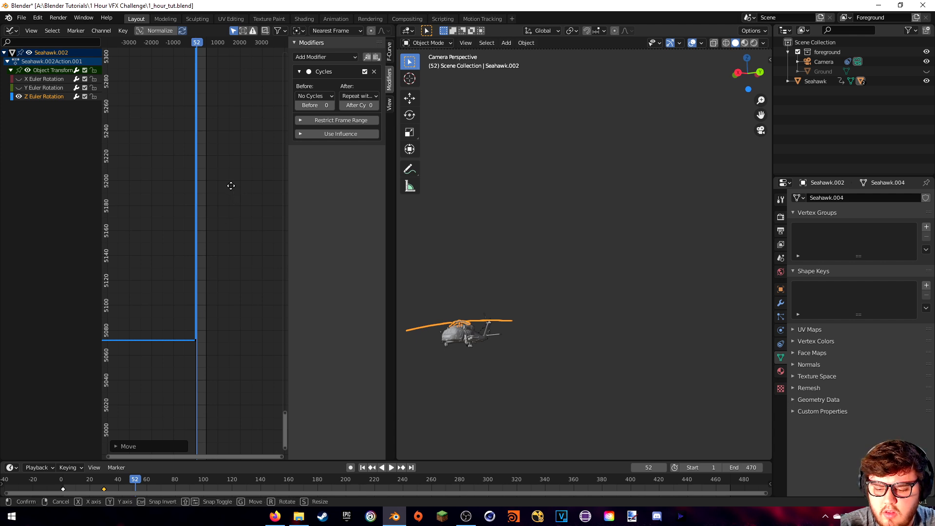
key(y)
click(226, 210)
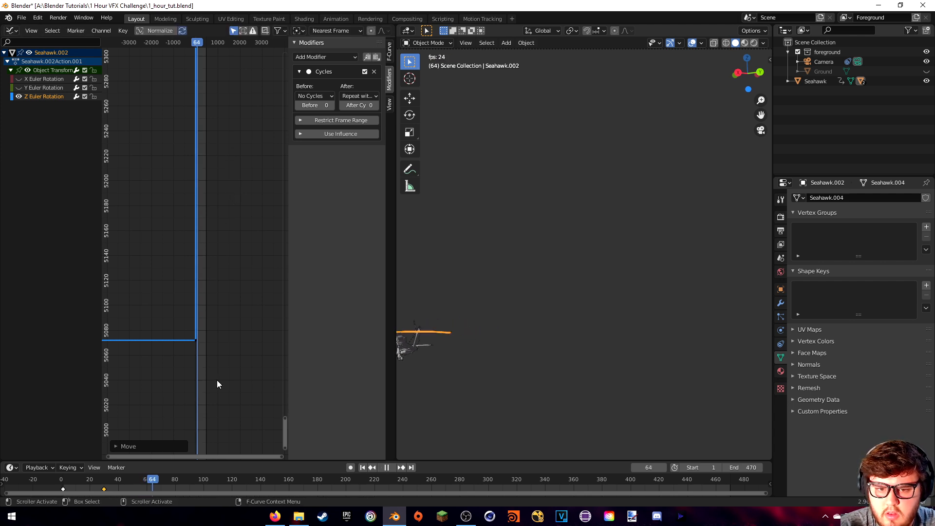
key(y)
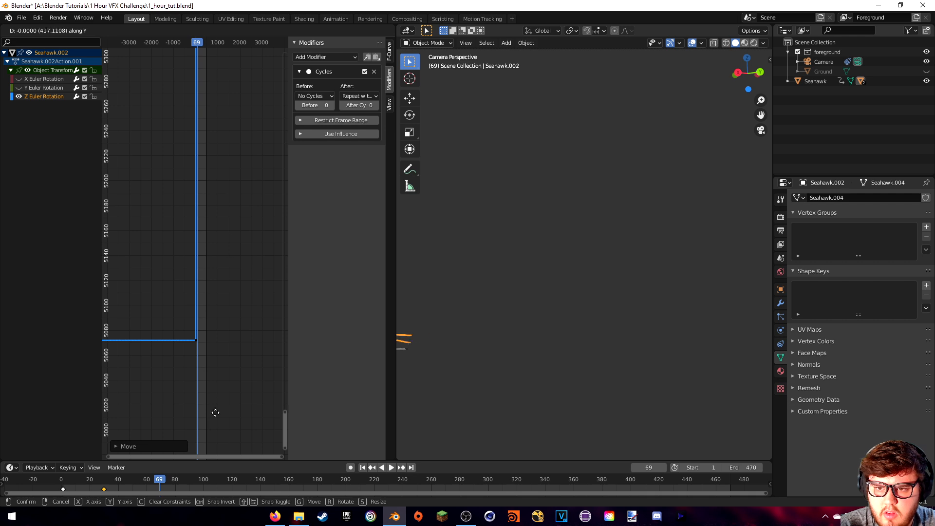
click(208, 393)
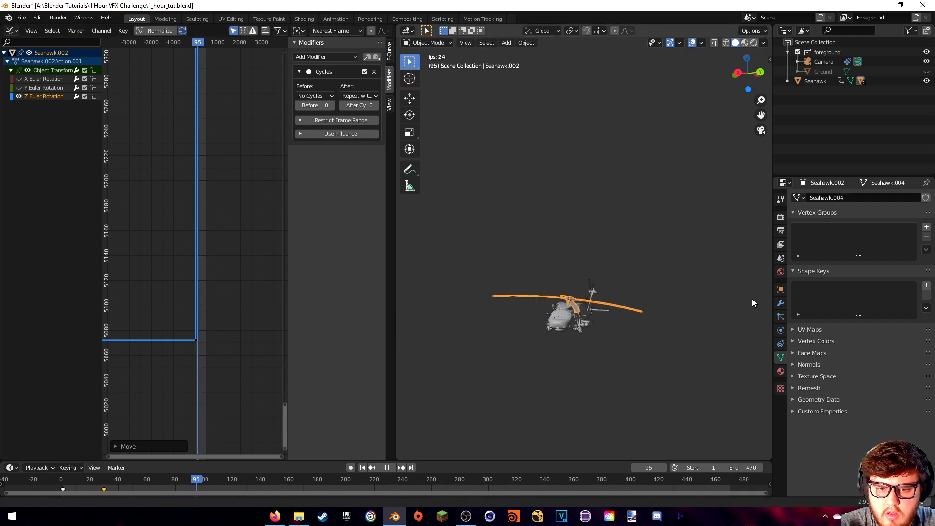
key(space)
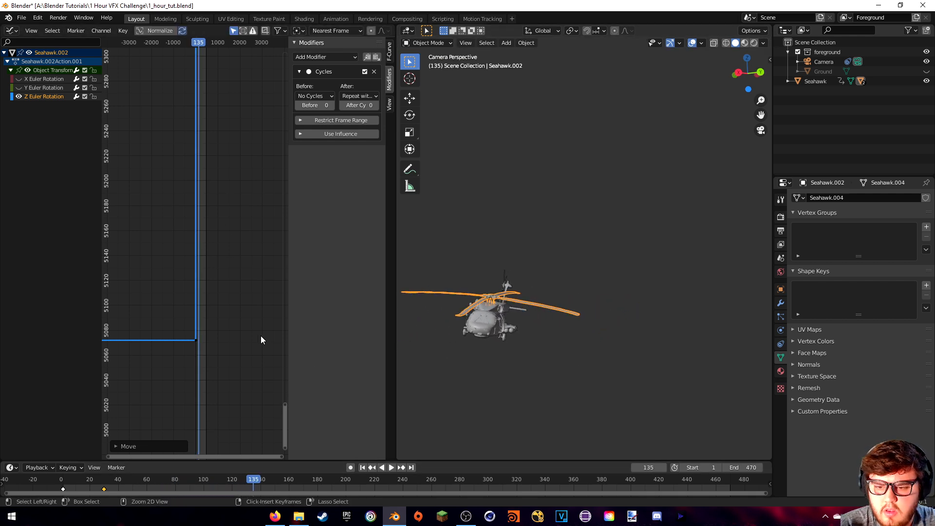
Return to the start of the timeline and delete the rotor's rotation keyframes at frames 1 and 30.
click(62, 484)
key(space)
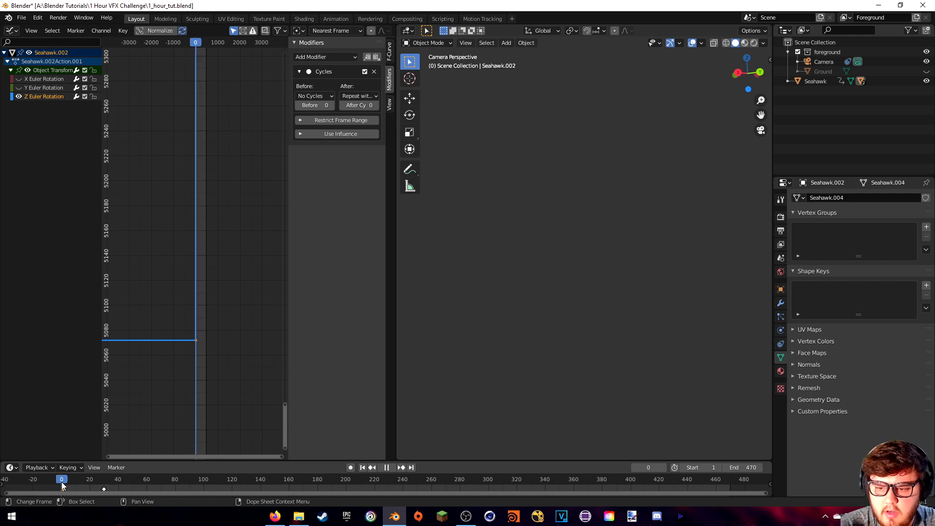
key(x)
click(102, 470)
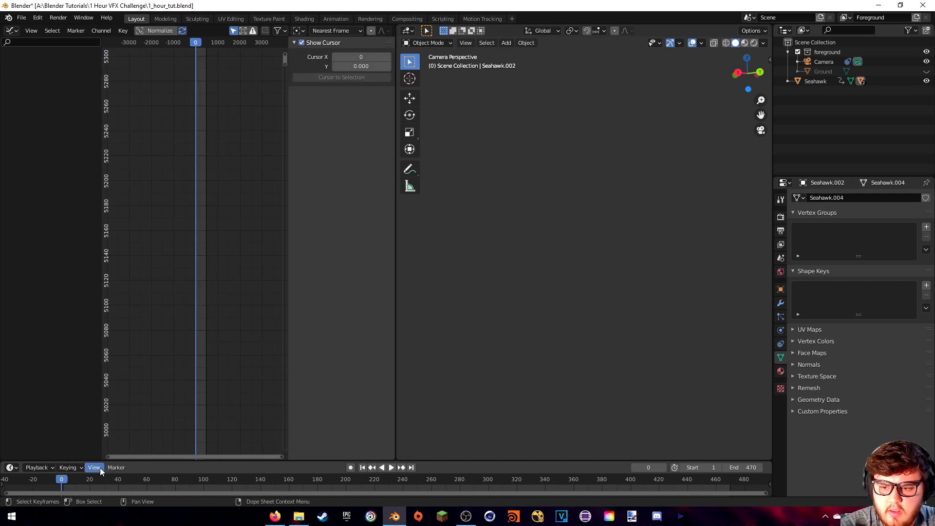
Go to frame 450 and insert a Rotation keyframe on the rotor blades.
drag(513, 495, 655, 487)
click(579, 483)
drag(578, 483, 570, 479)
shift+middle_drag(565, 429, 601, 382)
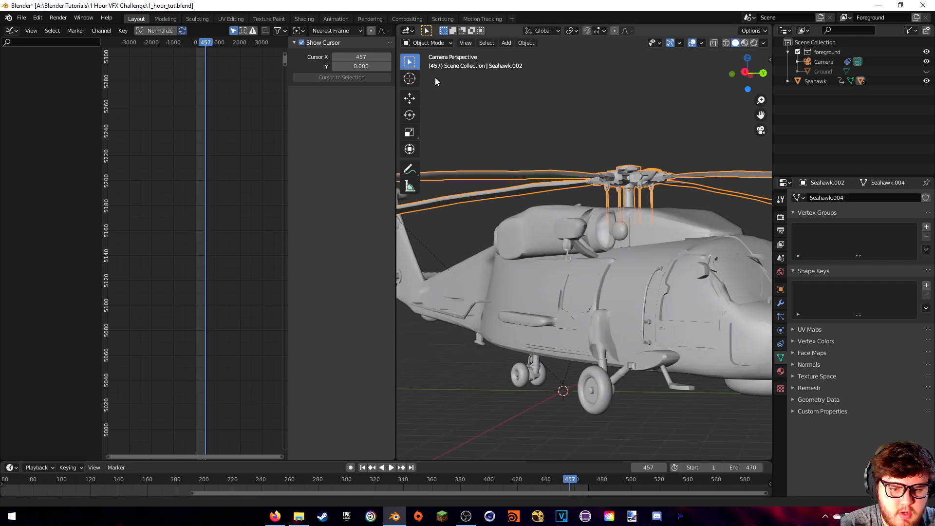
drag(569, 480, 561, 482)
shift+middle_drag(569, 203, 623, 269)
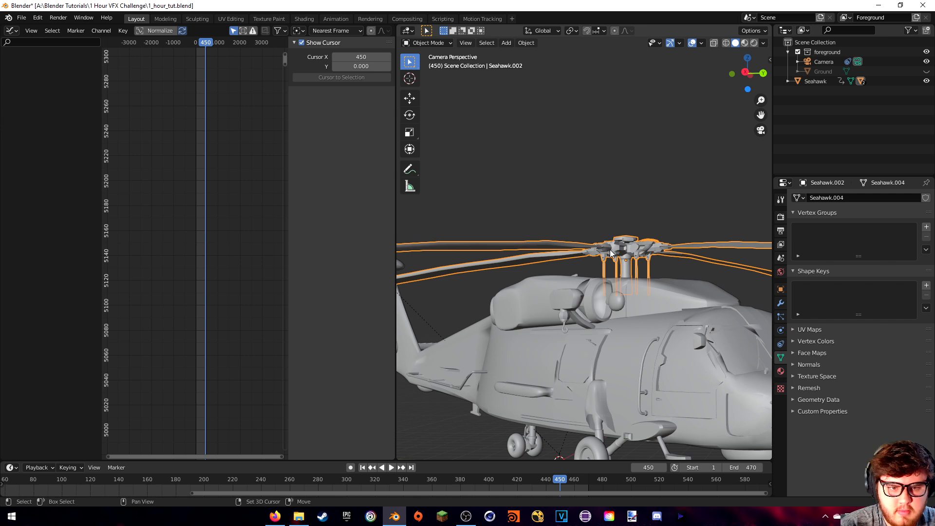
scroll(610, 250, down, 2)
key(i)
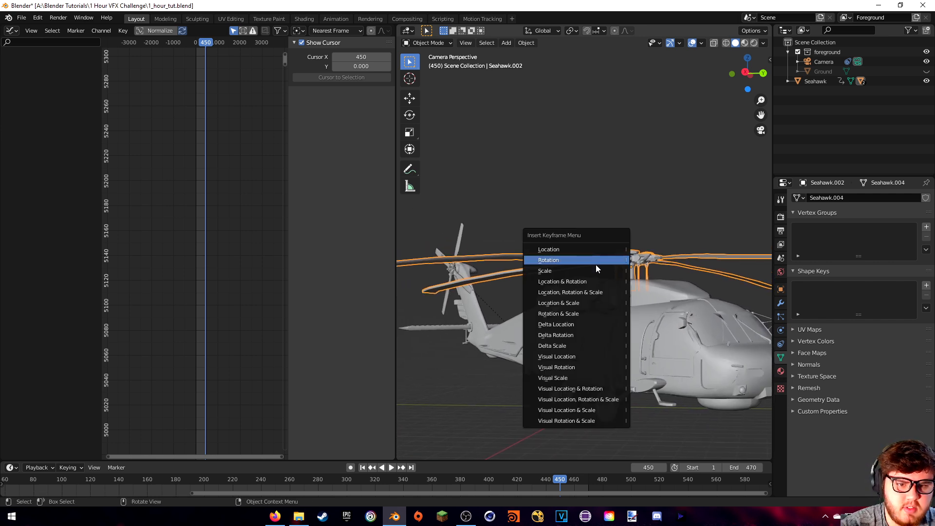
click(606, 259)
At frame 470, rotate the rotor blades 360° about the global Z axis and insert a Rotation keyframe.
drag(559, 490, 588, 485)
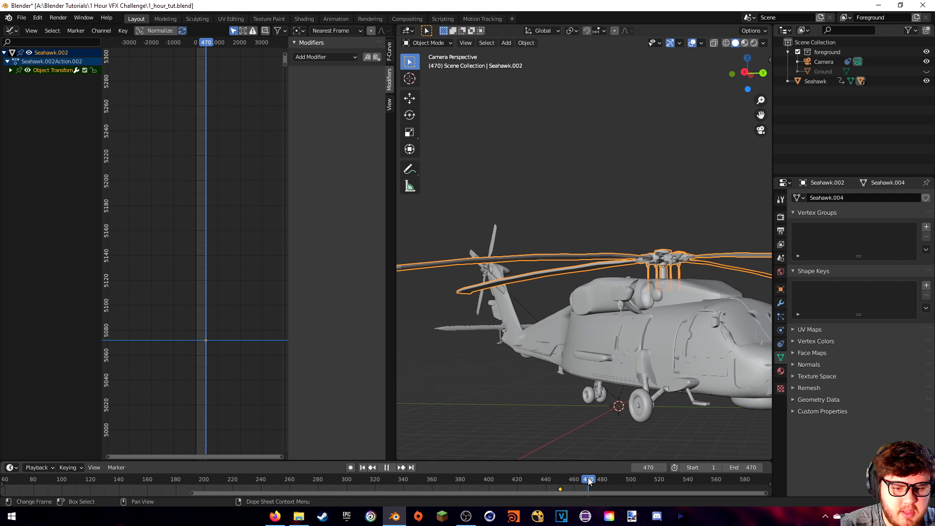
key(r)
key(z)
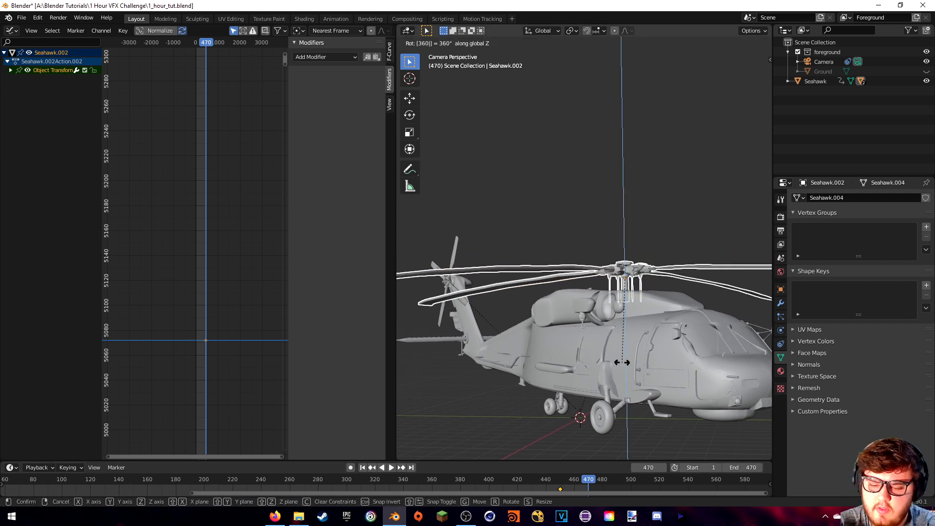
click(622, 363)
key(r)
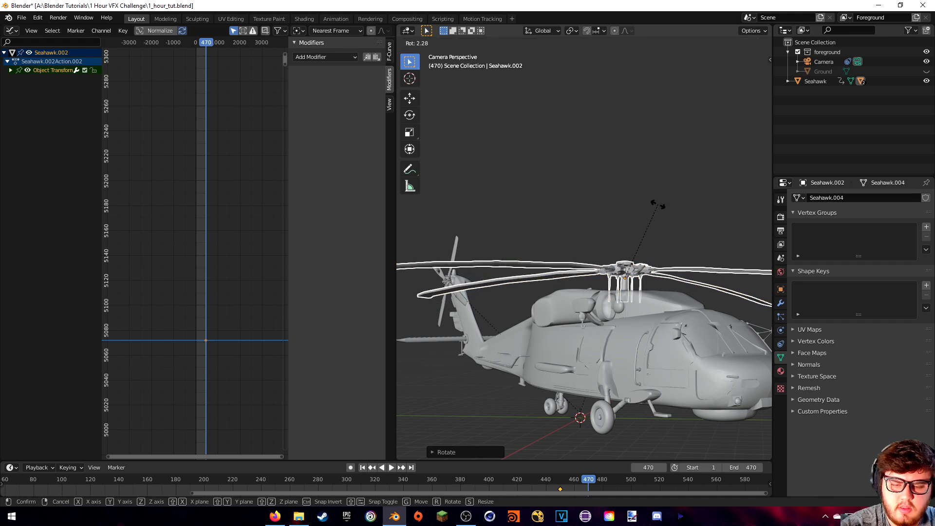
right_click(659, 203)
key(i)
click(626, 206)
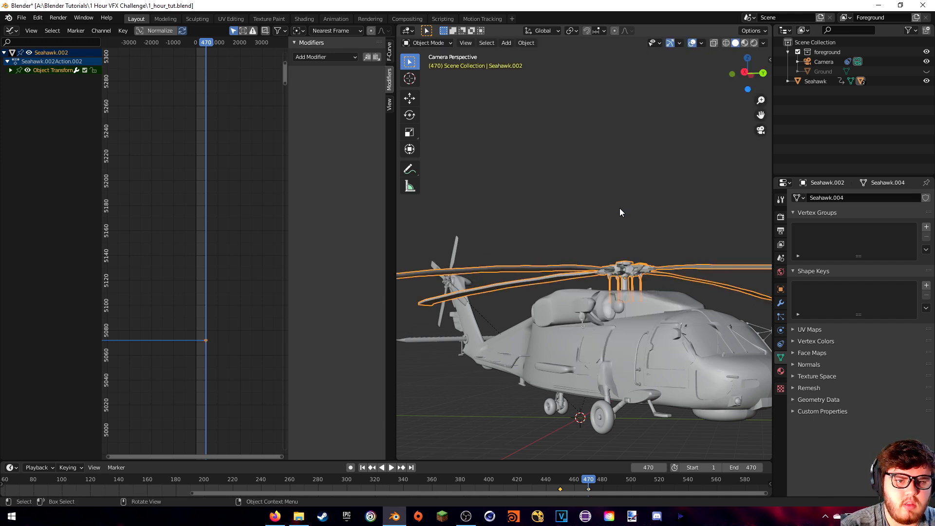
Go to frame 449 and change the interpolation mode of the rotor's rotation keyframes.
drag(588, 481, 558, 485)
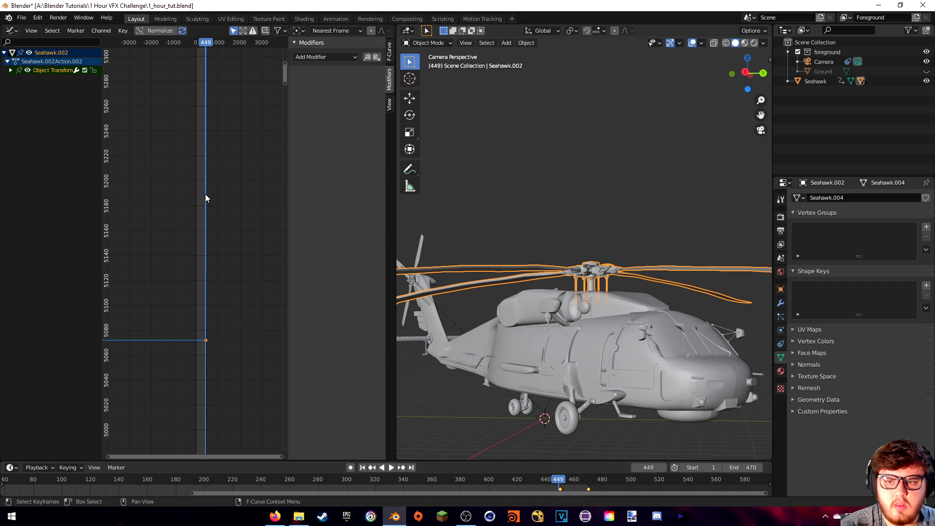
right_click(208, 238)
mouse_move(203, 238)
click(256, 261)
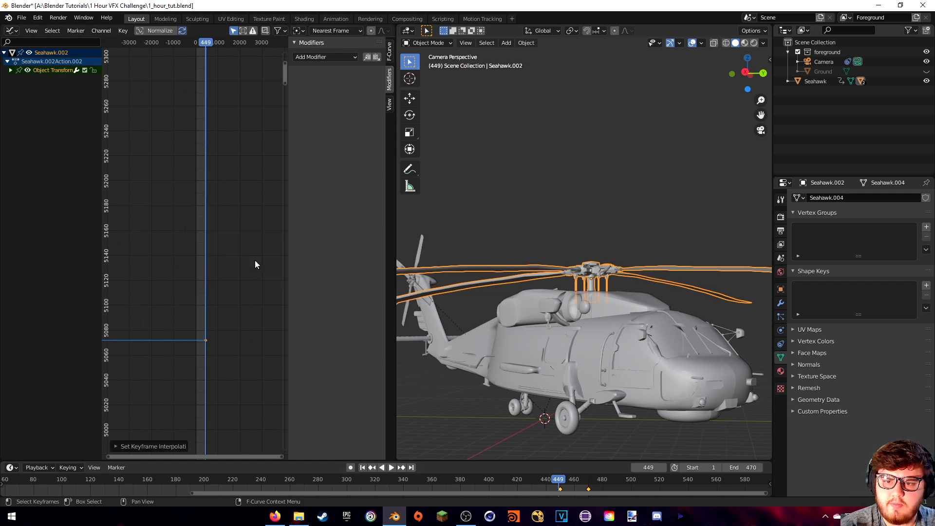
Add a Cycles modifier to the active rotation curve and set its Before mode to Repeat with Offset.
click(324, 57)
click(318, 103)
click(322, 98)
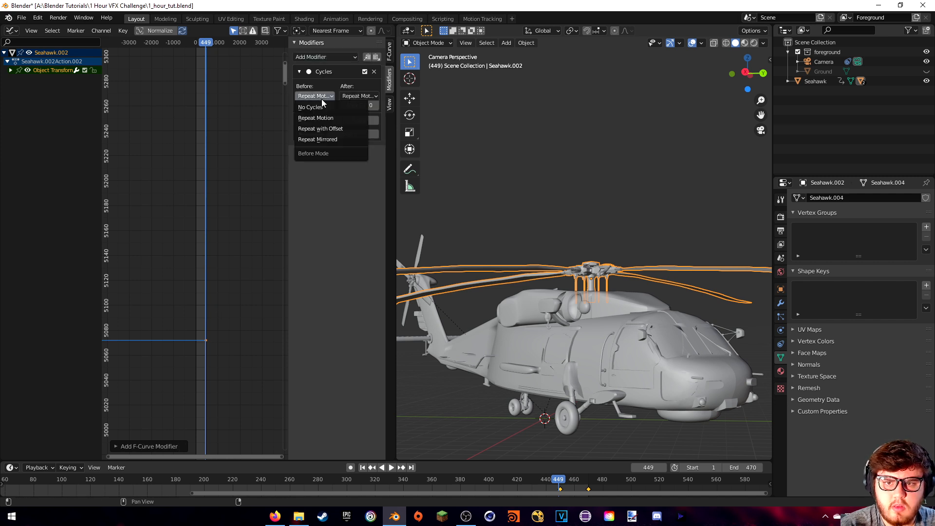
click(322, 125)
Select the rotor's Z rotation curve, scrub to frame 387 and expand the Object Transforms channel group.
click(196, 340)
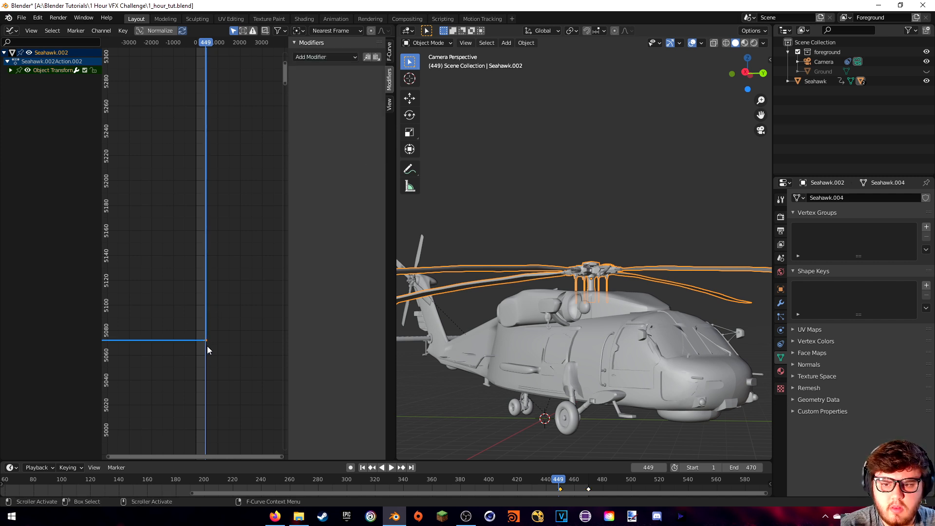
scroll(209, 348, up, 5)
scroll(224, 258, up, 2)
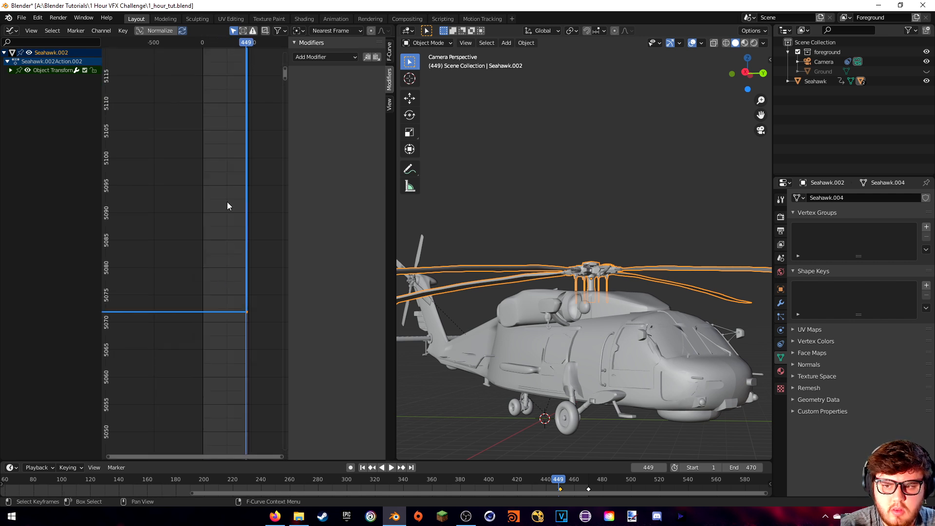
drag(232, 42, 240, 42)
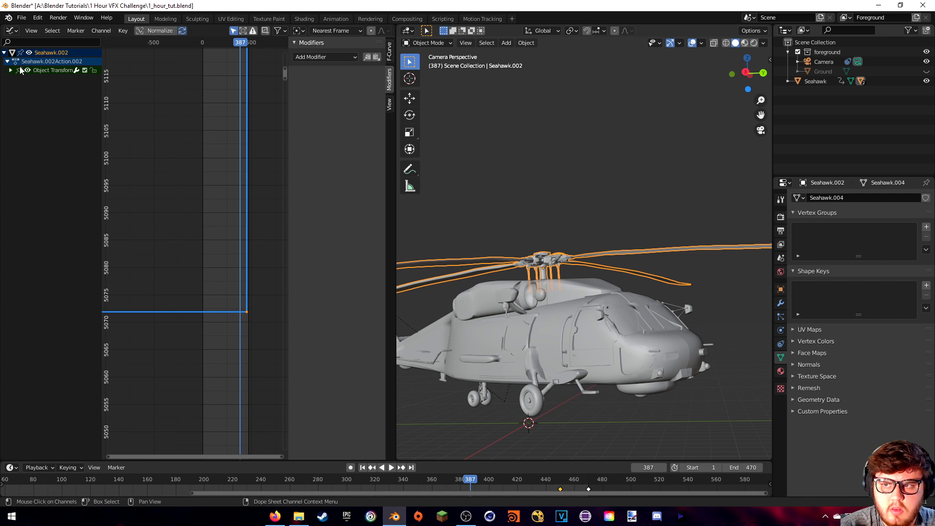
click(10, 70)
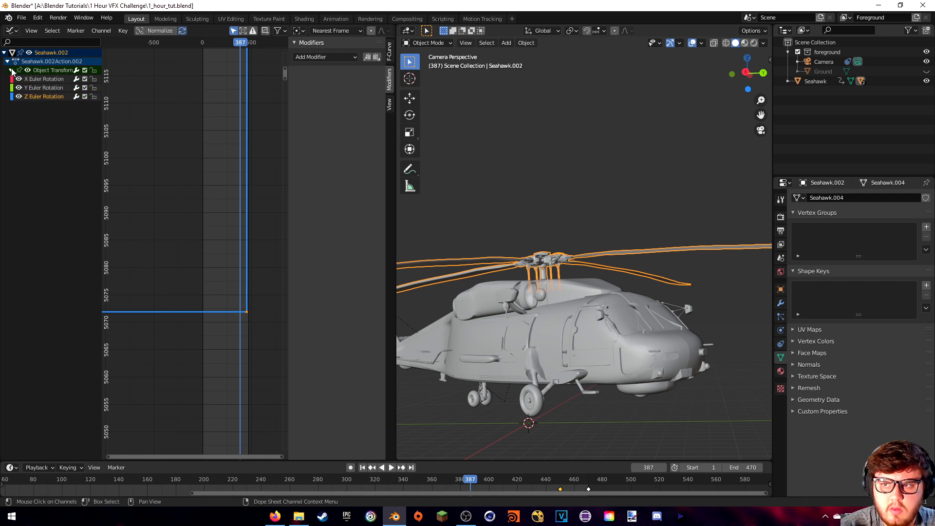
Add a Cycles modifier to the Z Euler Rotation curve with both Before and After set to Repeat with Offset.
click(322, 57)
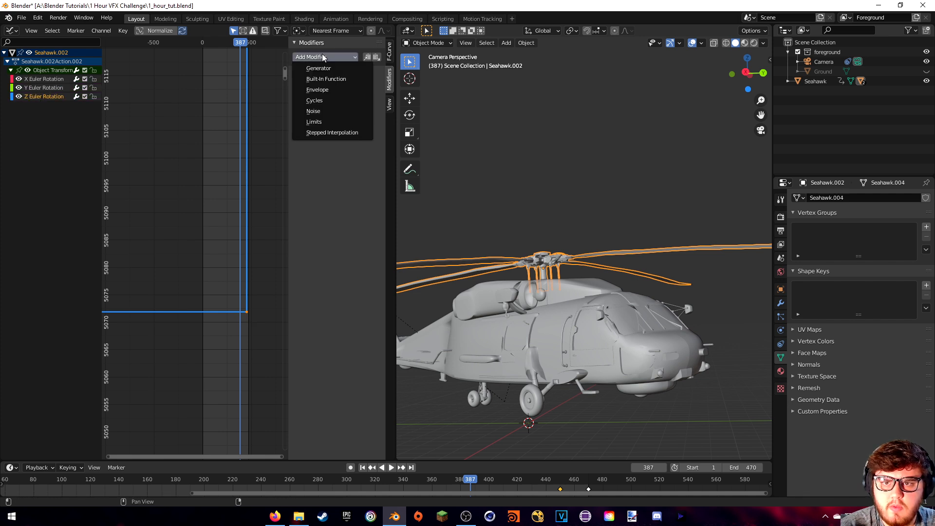
click(328, 101)
click(315, 96)
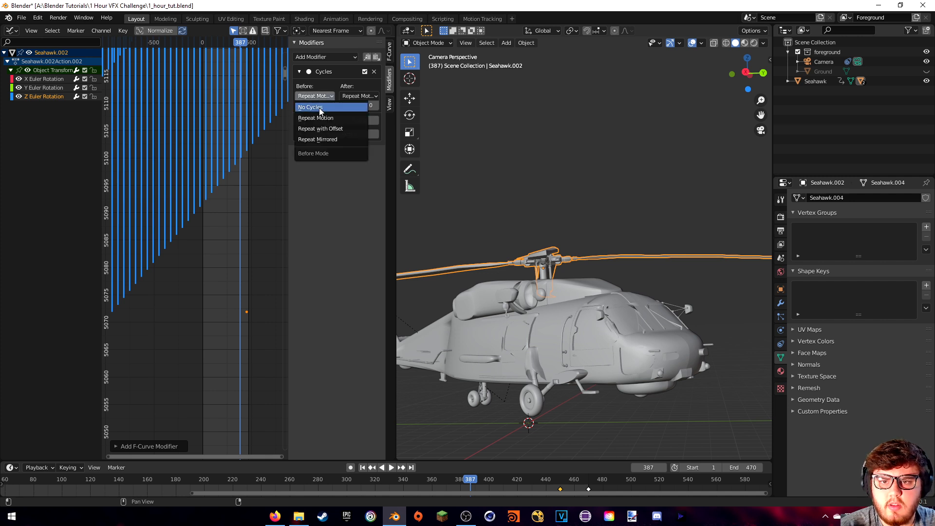
click(326, 118)
middle_drag(248, 131, 244, 227)
click(360, 96)
click(362, 128)
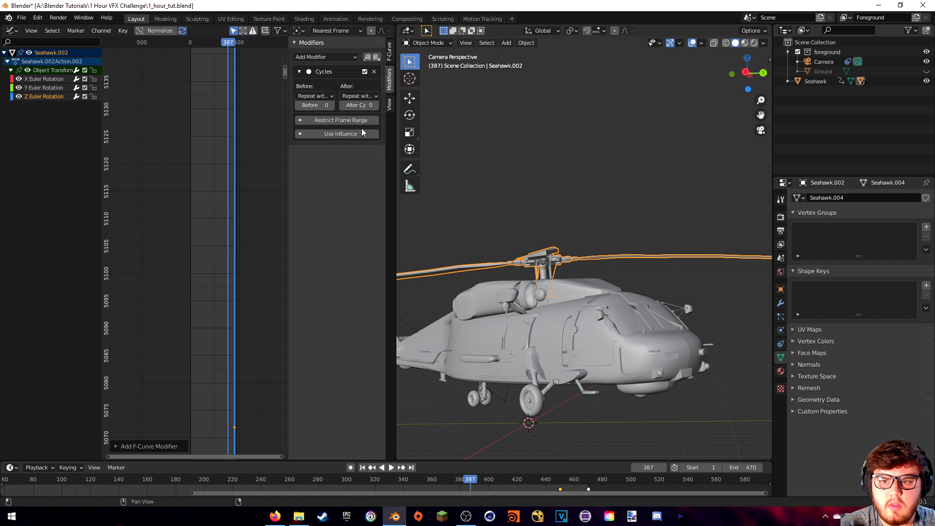
middle_drag(229, 130, 204, 37)
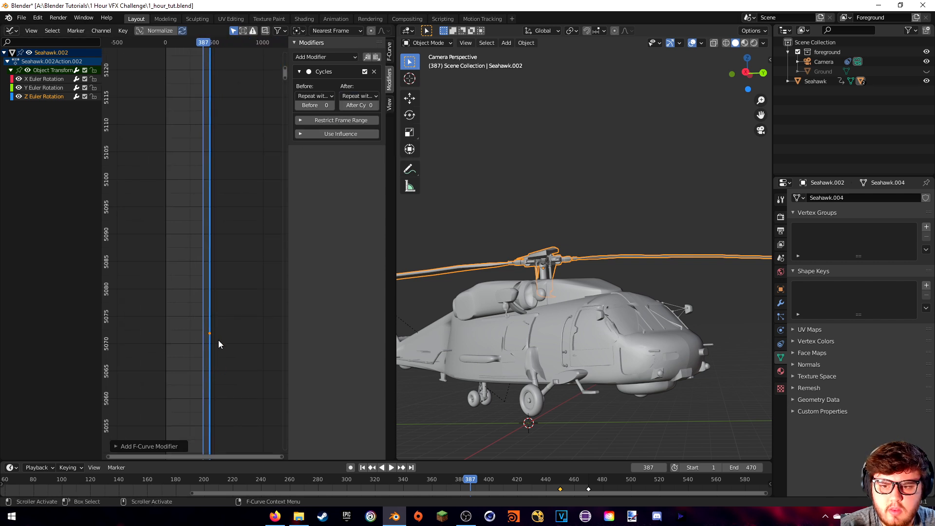
key(g)
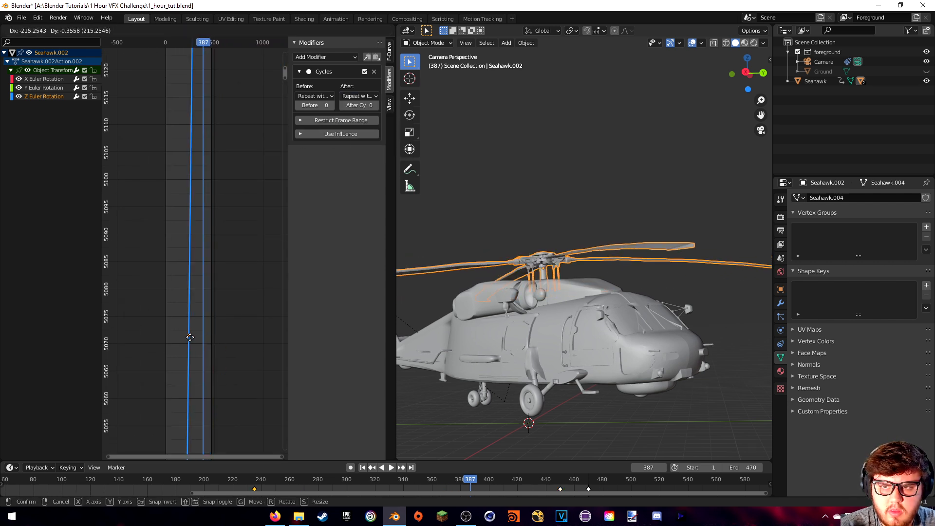
right_click(191, 332)
key(g)
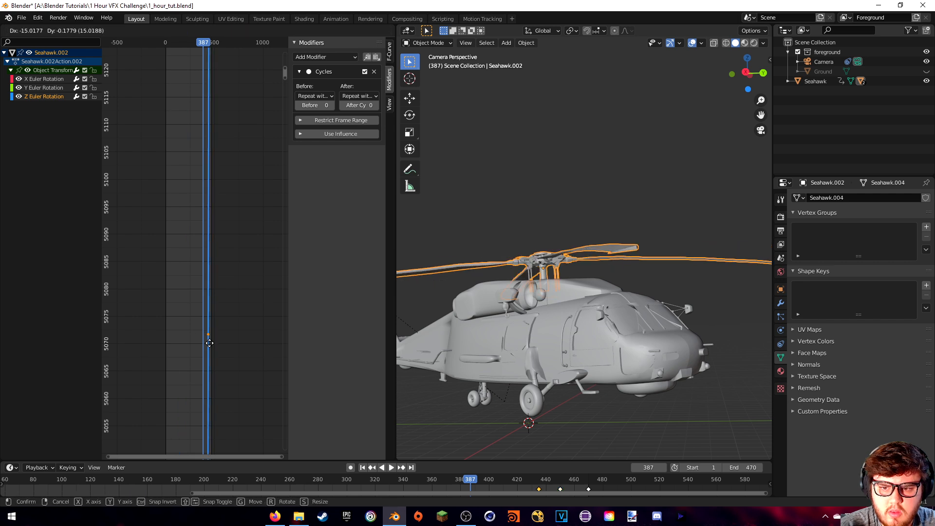
right_click(197, 337)
click(177, 329)
click(209, 334)
key(g)
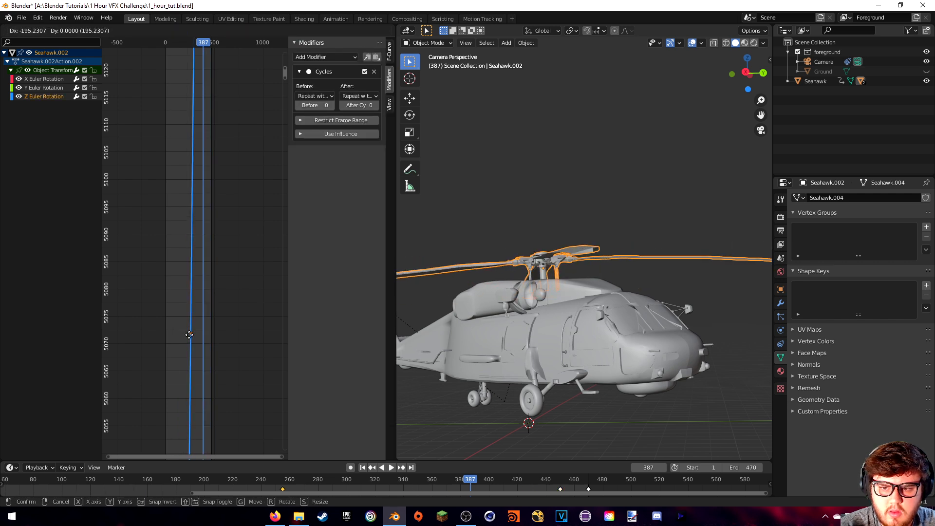
right_click(201, 336)
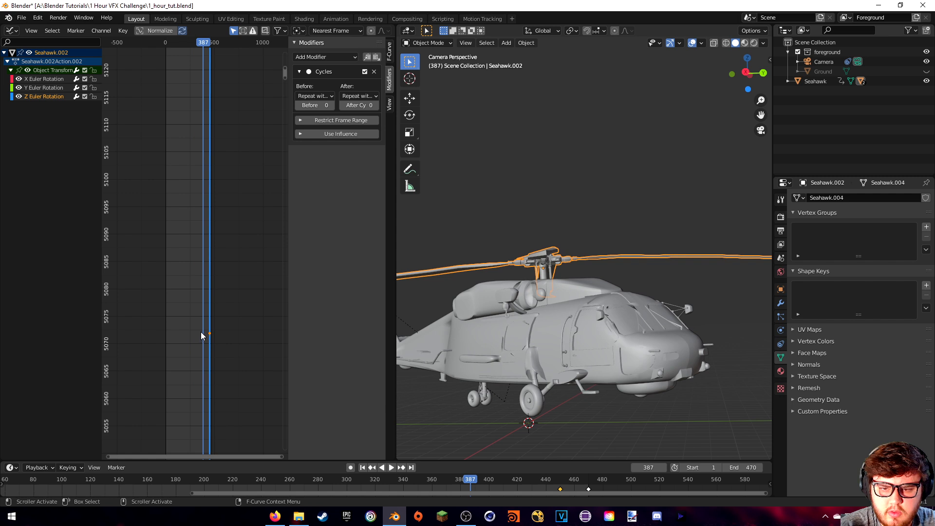
Delete the X and Y Euler Rotation channels, keeping only Z Euler Rotation.
scroll(203, 332, down, 3)
click(35, 88)
shift+click(42, 78)
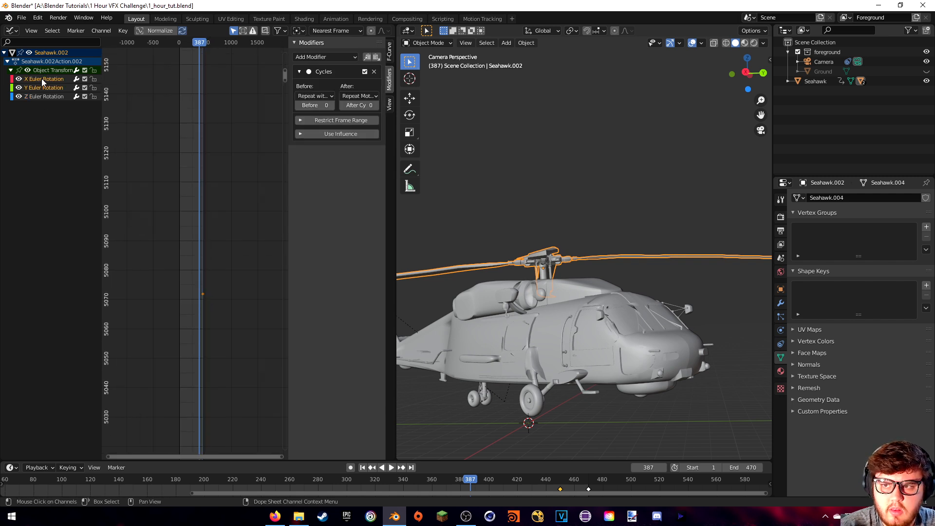
key(x)
Move the first Z rotation keyframe to about frame 422, lower its value and play the animation to check the spin.
key(g)
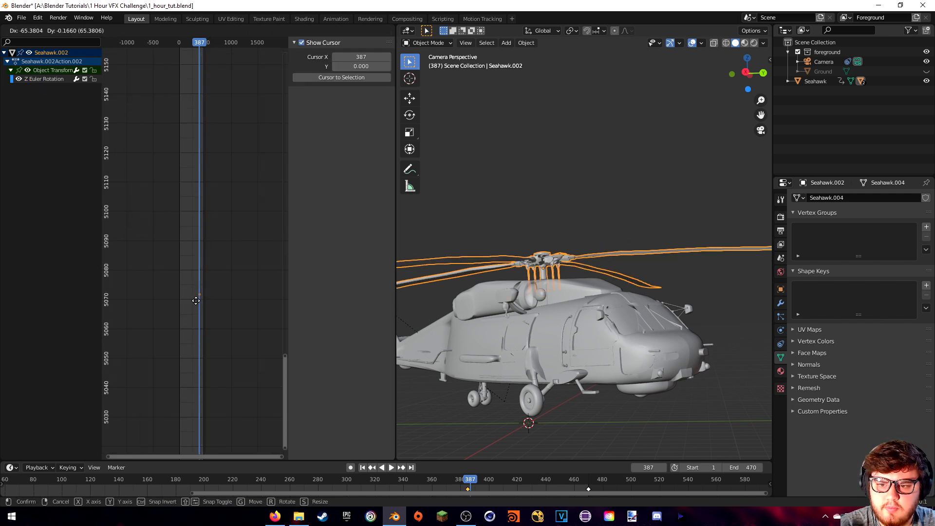
click(203, 304)
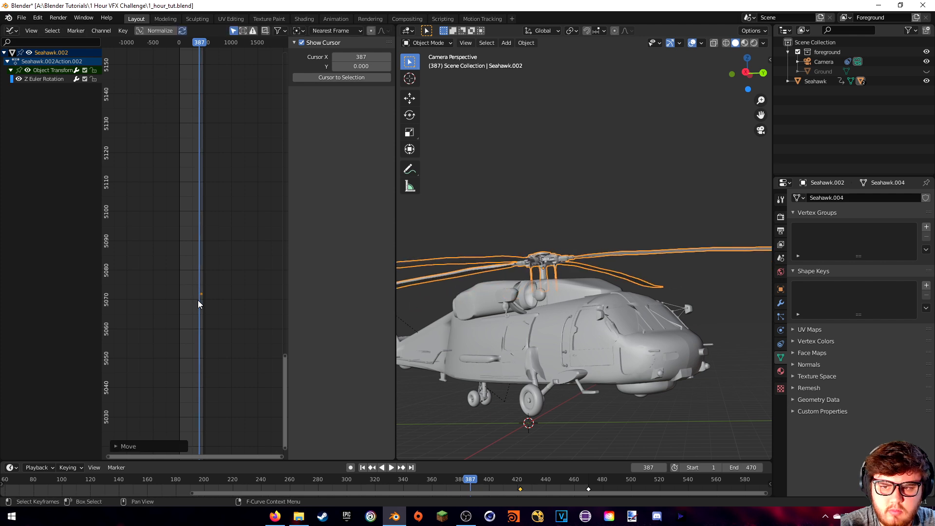
key(g)
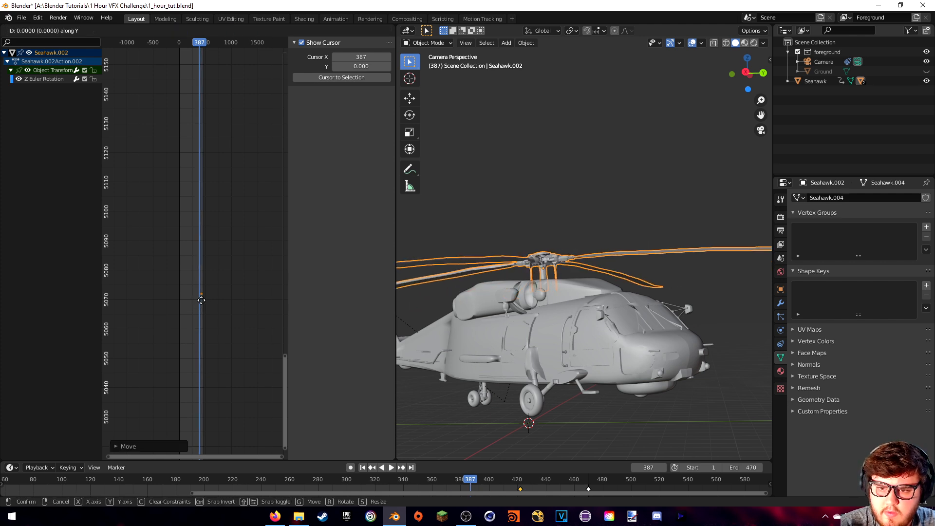
key(y)
click(157, 156)
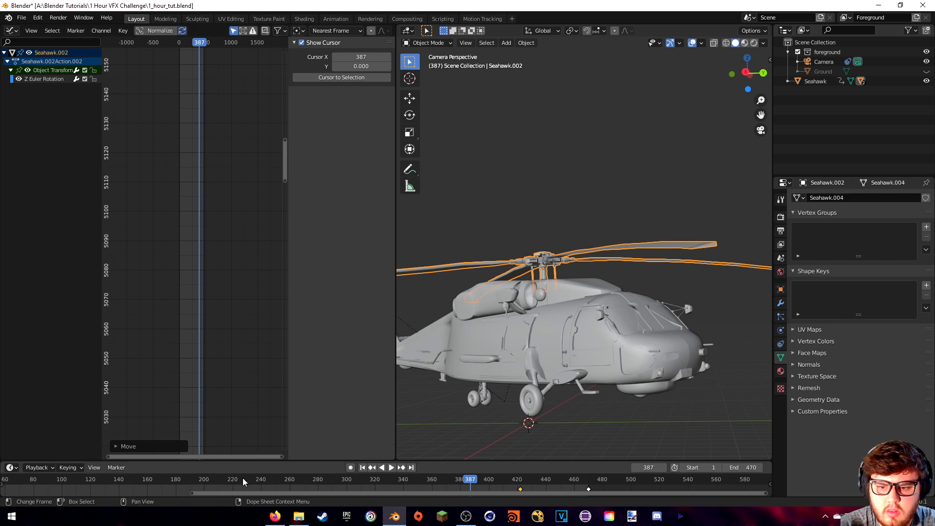
key(space)
key(space)
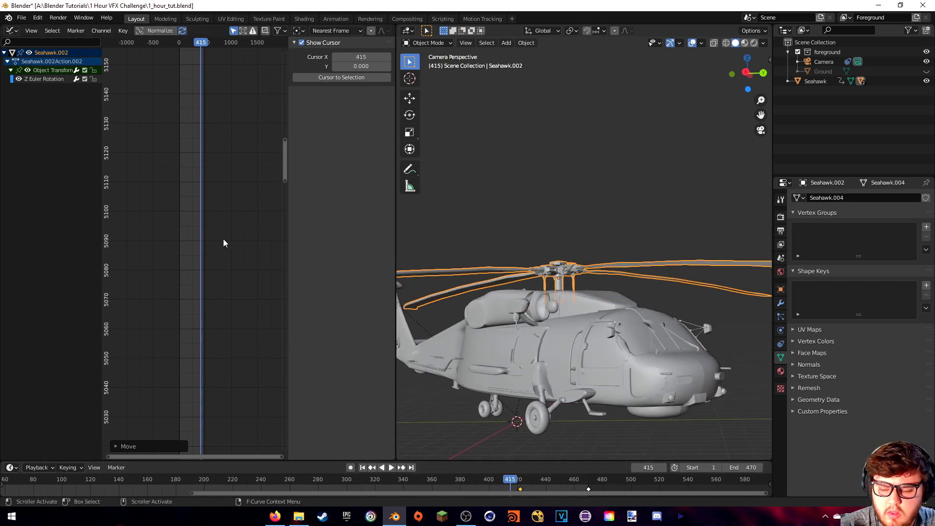
Try moving the first Z rotation keyframe later in time, then undo the move.
key(g)
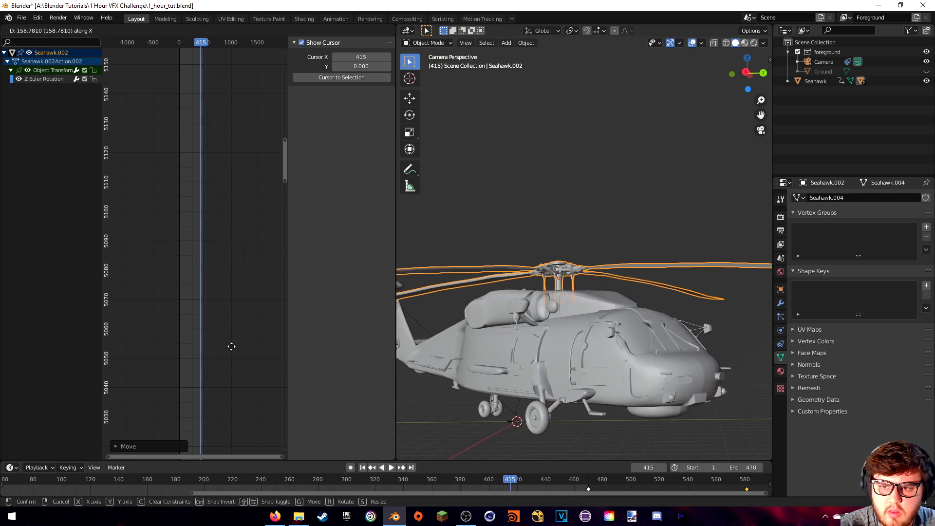
click(240, 68)
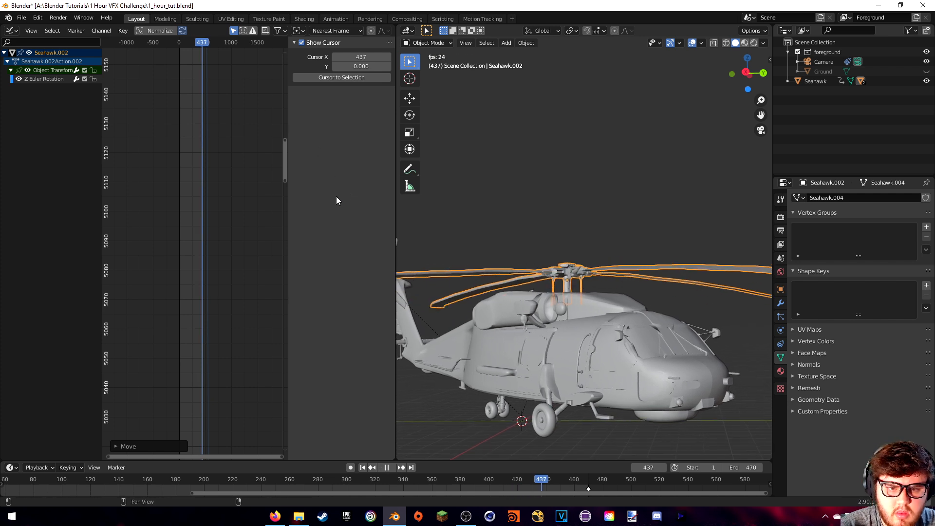
key(ctrl+z)
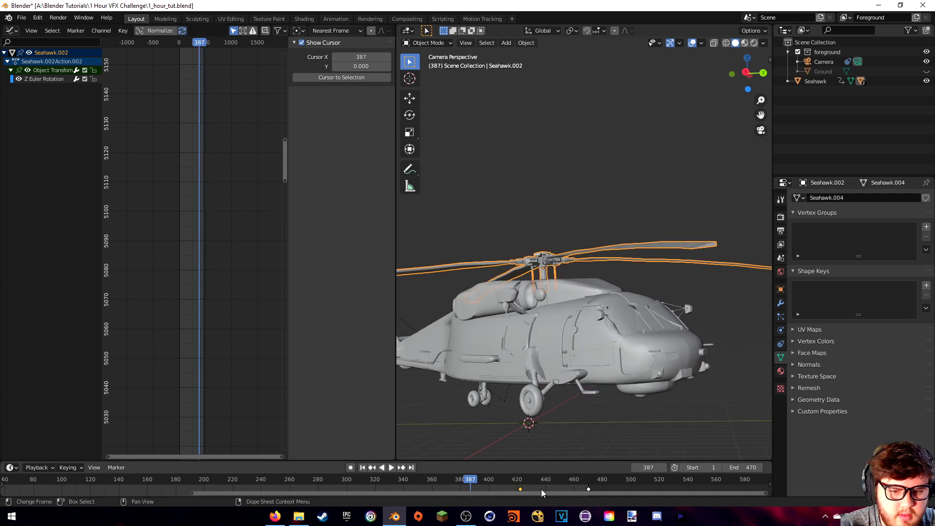
At frame 422, lower the first Z rotation keyframe's value further and play the animation to check the faster spin.
click(529, 486)
click(519, 481)
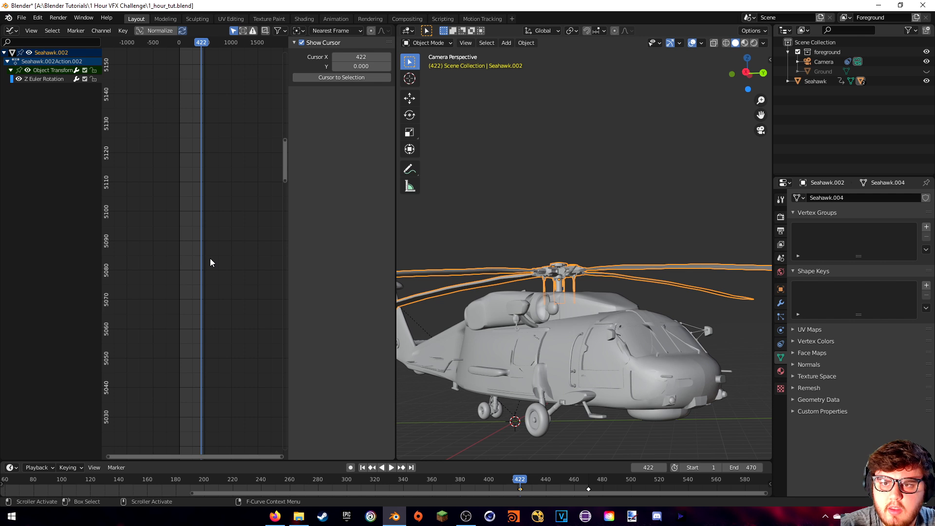
key(g)
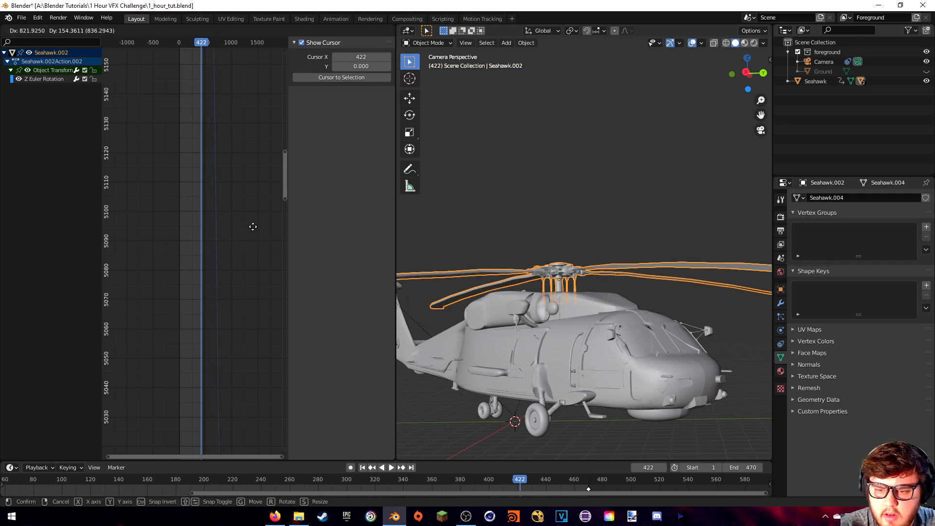
key(y)
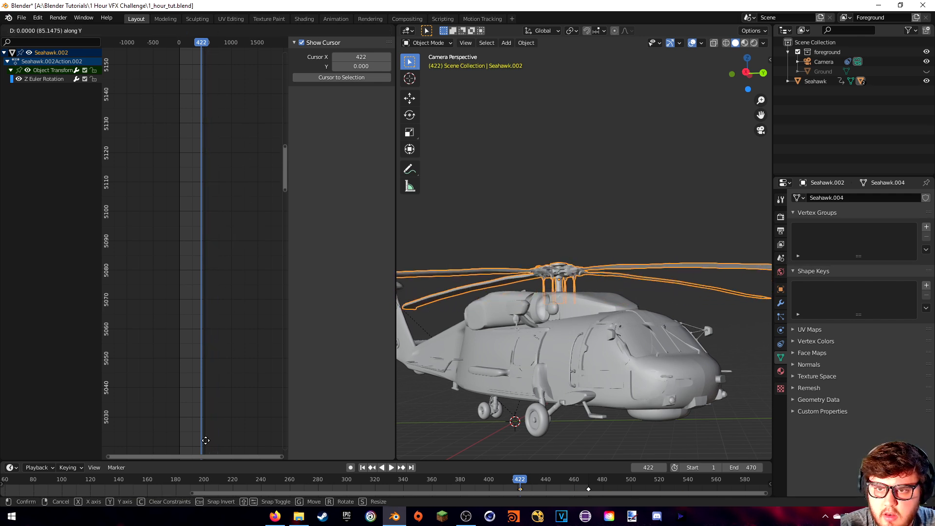
click(245, 135)
key(space)
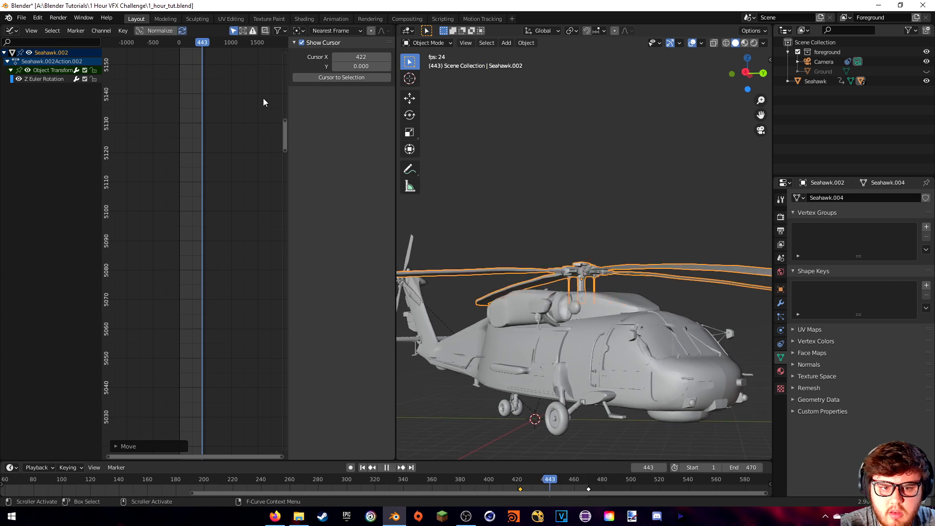
click(524, 482)
key(Escape)
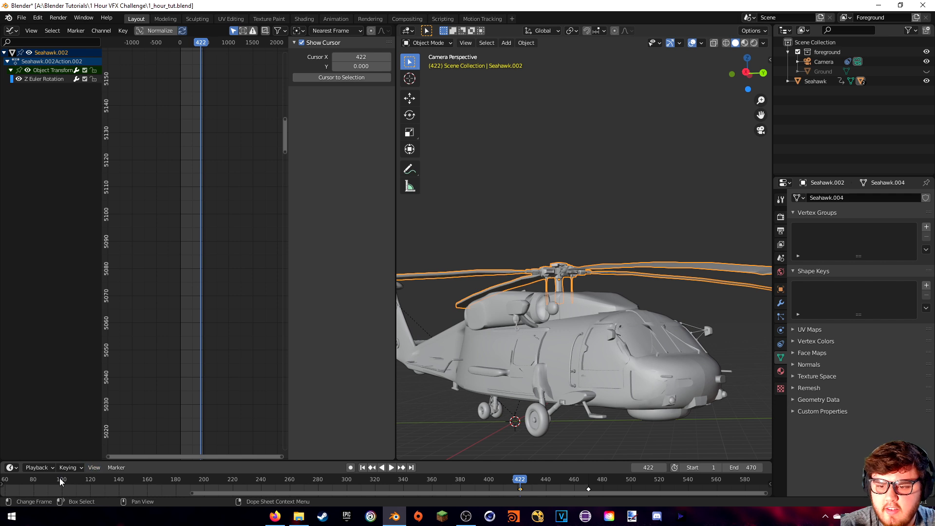
Play the animation from frame 0 to check the rotor's spin across the shot.
drag(66, 479, 762, 485)
scroll(162, 478, down, 8)
drag(162, 478, 136, 480)
key(space)
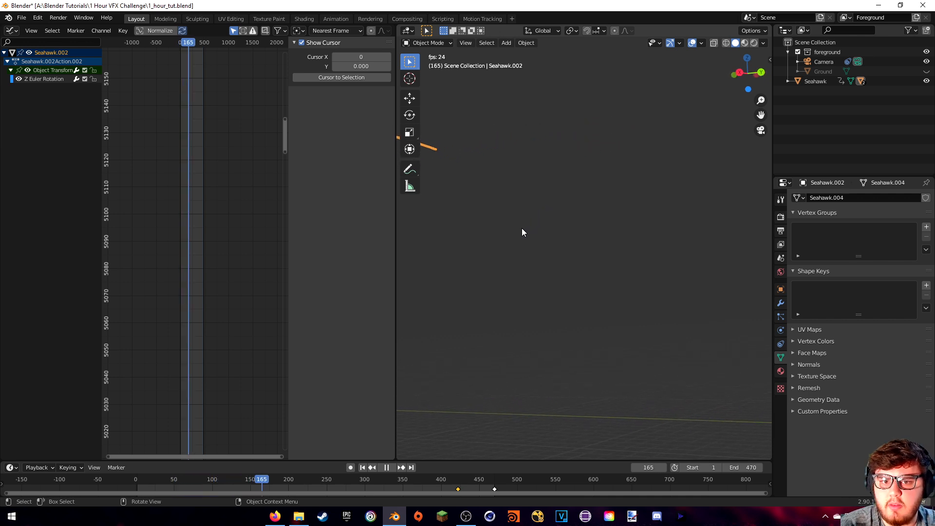
Narrow the Graph Editor to enlarge the 3D viewport, then select the tail rotor and frame it in view.
drag(396, 230, 323, 245)
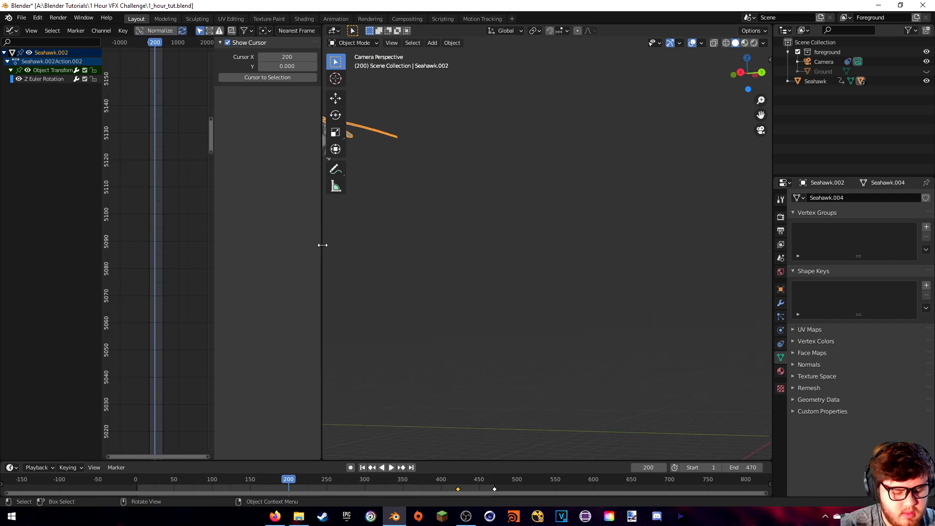
middle_drag(423, 217, 691, 239)
key(KP_0)
click(571, 162)
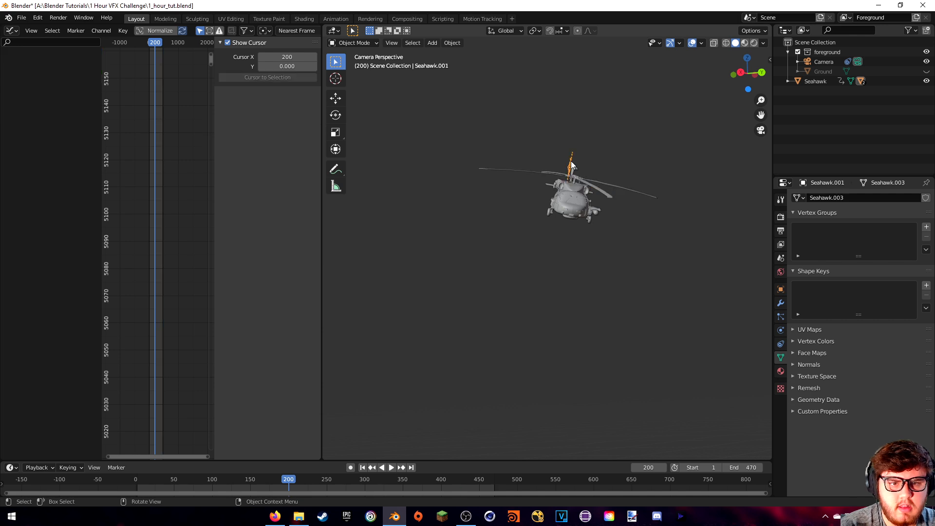
middle_drag(454, 307, 629, 300)
key(KP_Decimal)
scroll(623, 300, down, 2)
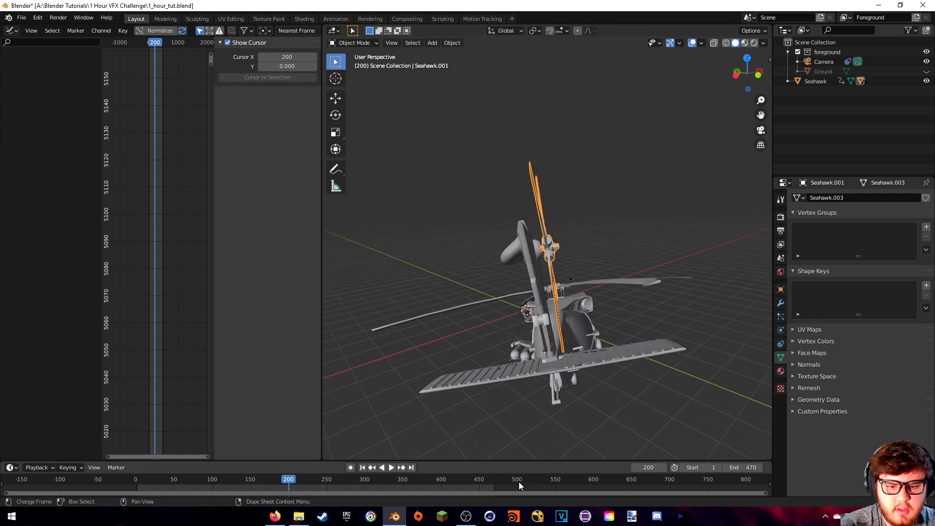
Frame the tail rotor in a close angled view and set the current frame to 423.
click(482, 484)
key(space)
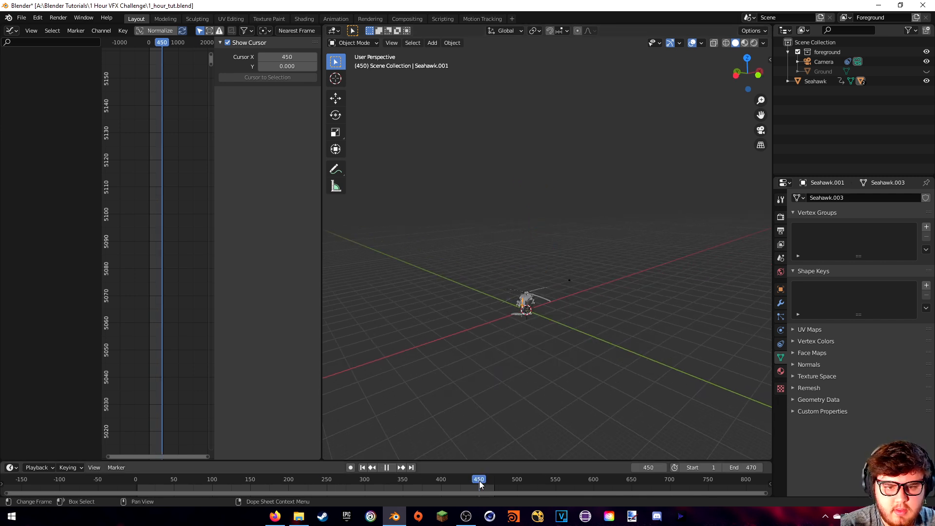
drag(479, 480, 464, 481)
key(space)
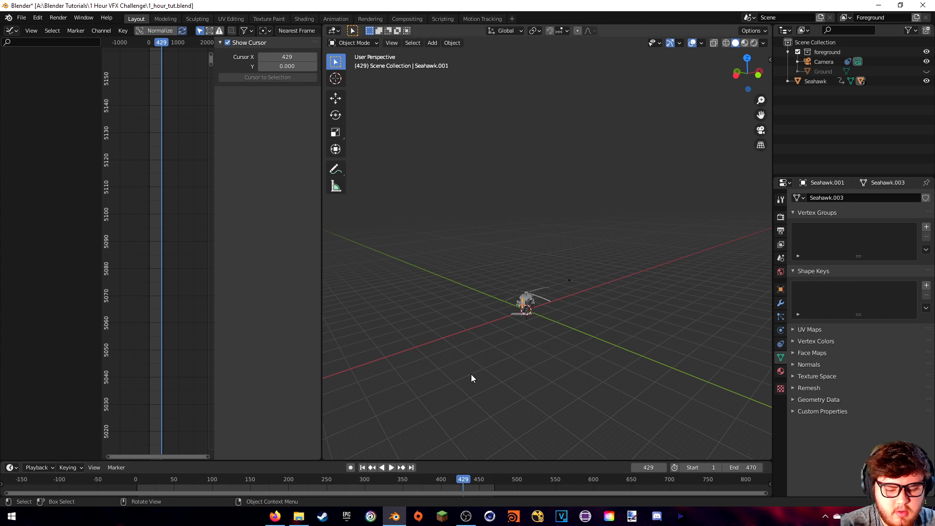
key(KP_0)
middle_drag(478, 370, 603, 382)
key(KP_Decimal)
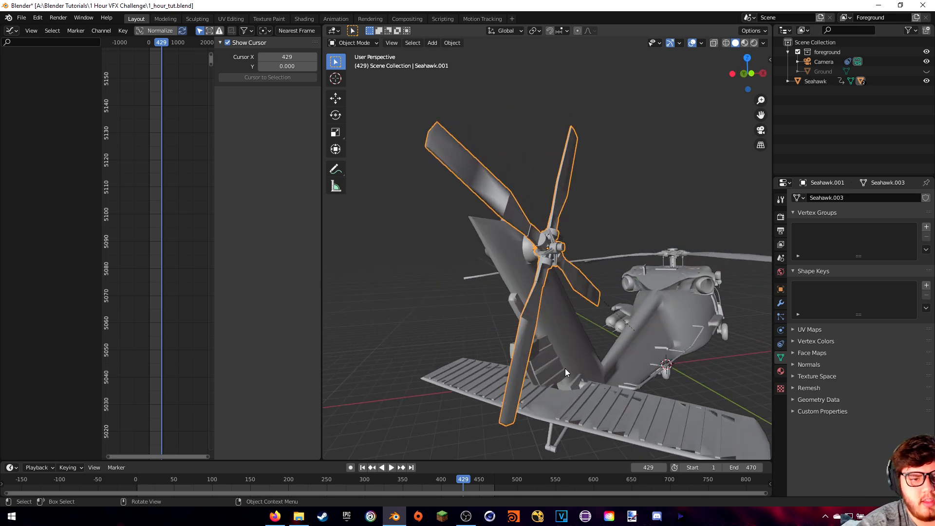
drag(468, 482, 458, 481)
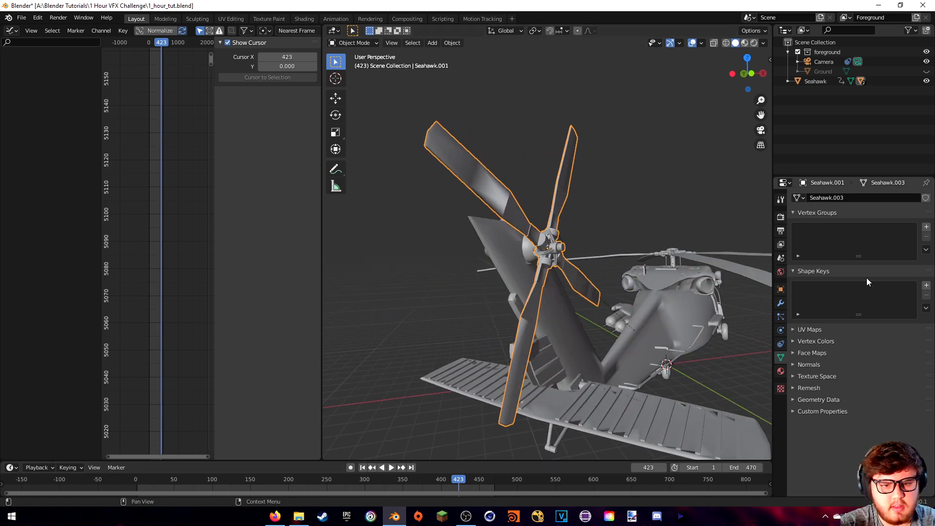
Expand the tail rotor's Delta Transform settings, try raising its delta X rotation to 641°, and undo that change.
click(781, 372)
click(781, 358)
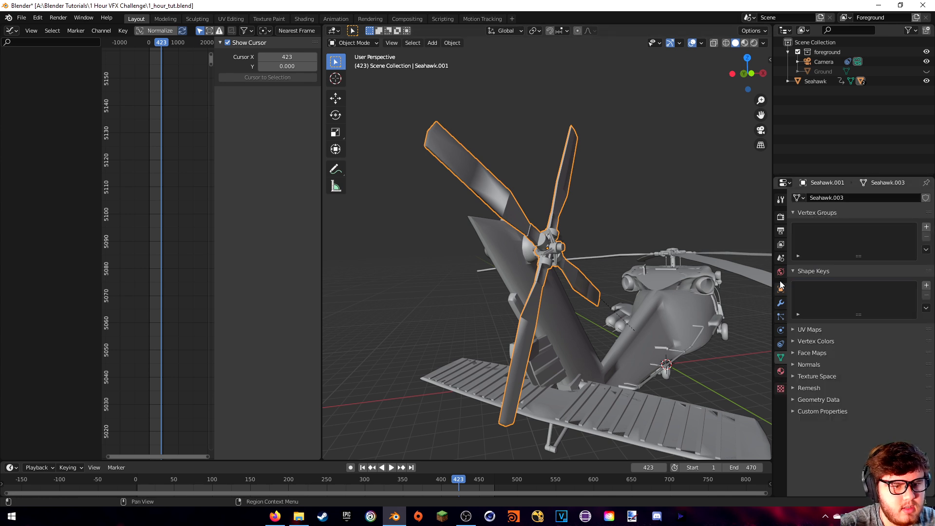
click(781, 217)
click(781, 233)
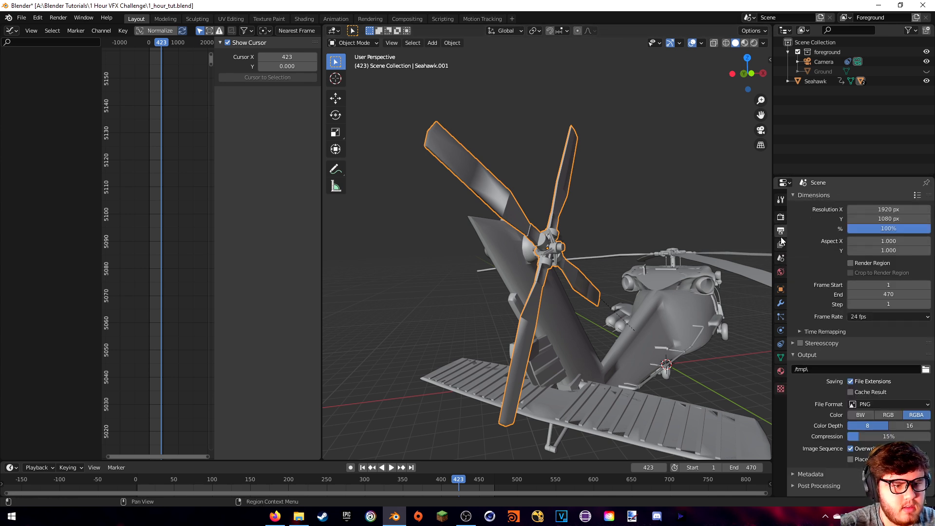
click(781, 245)
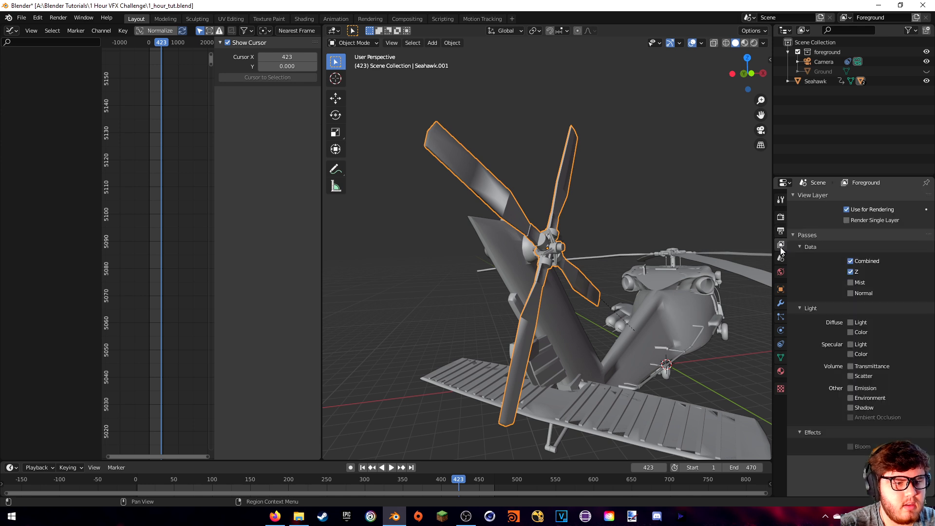
click(781, 289)
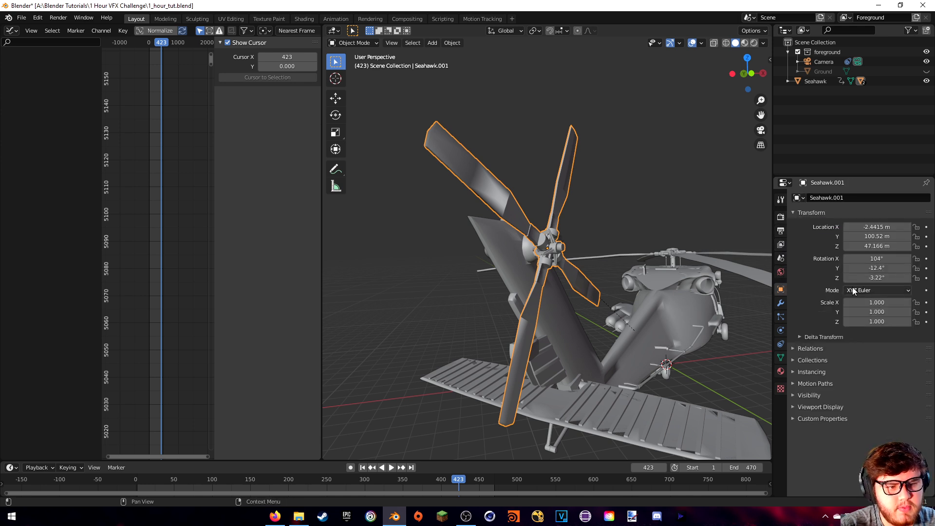
click(816, 337)
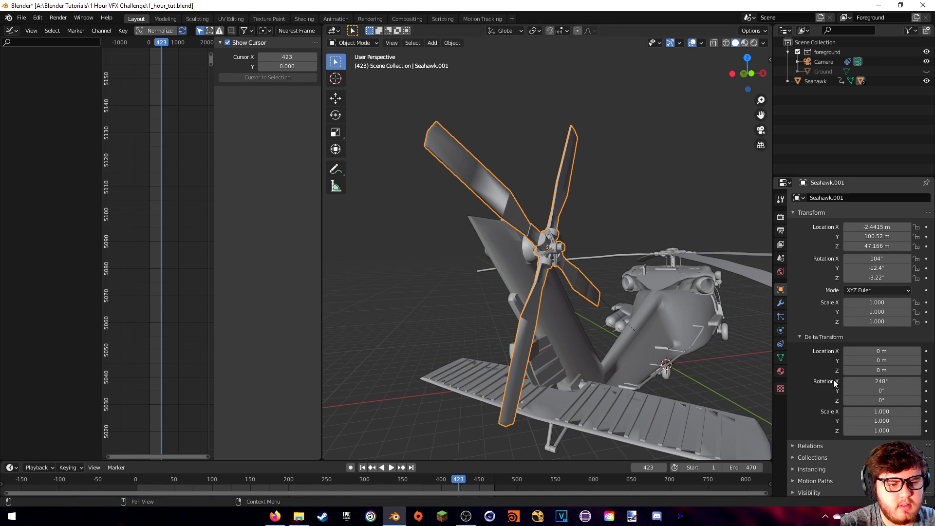
drag(860, 383, 919, 383)
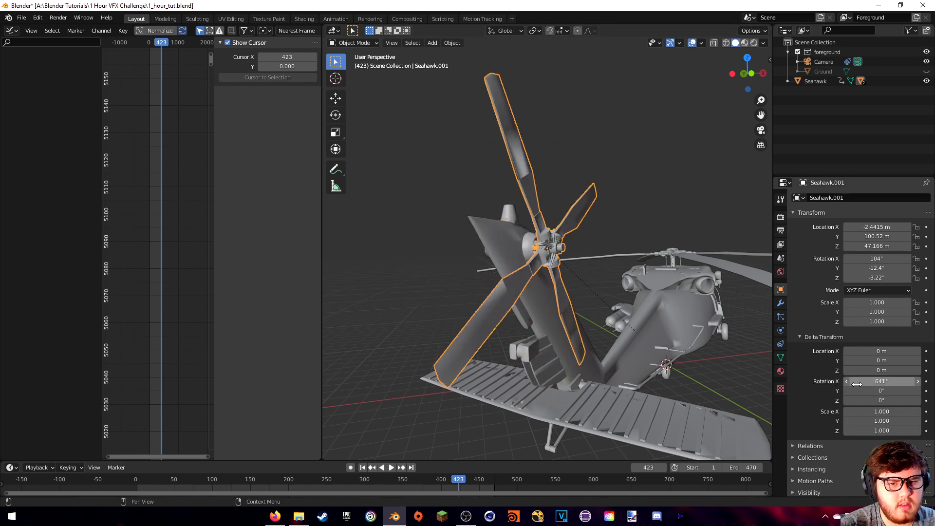
key(ctrl+z)
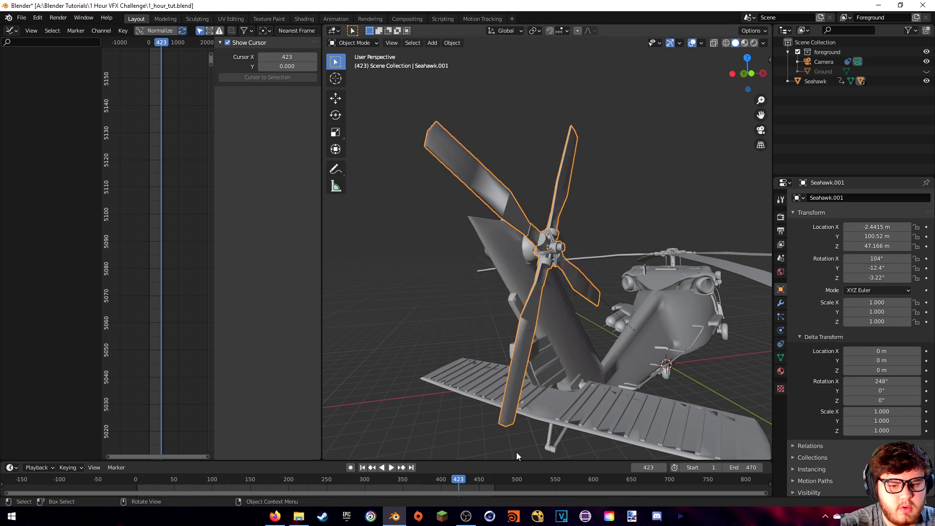
Keyframe the tail rotor's delta X rotation at frame 423, and at frame 470 keyframe it as 248.276*10.
click(926, 381)
drag(468, 481, 495, 480)
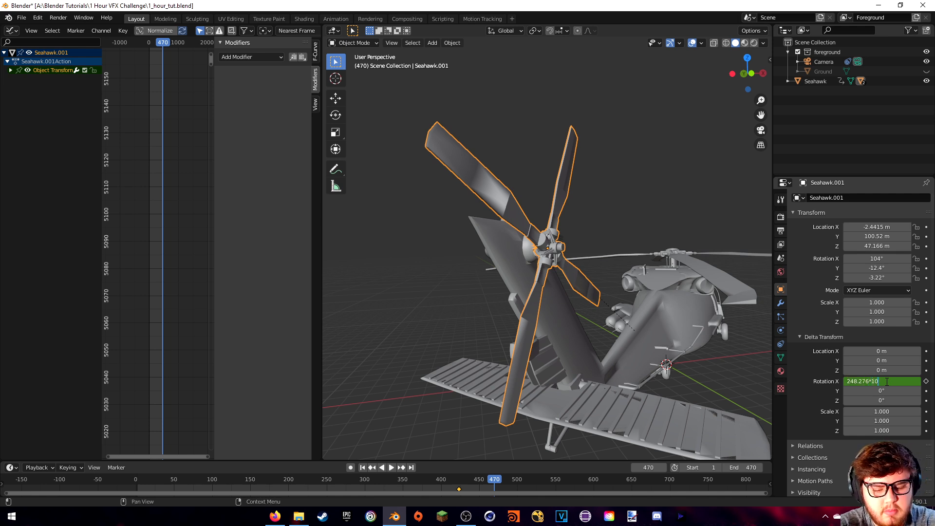
key(Return)
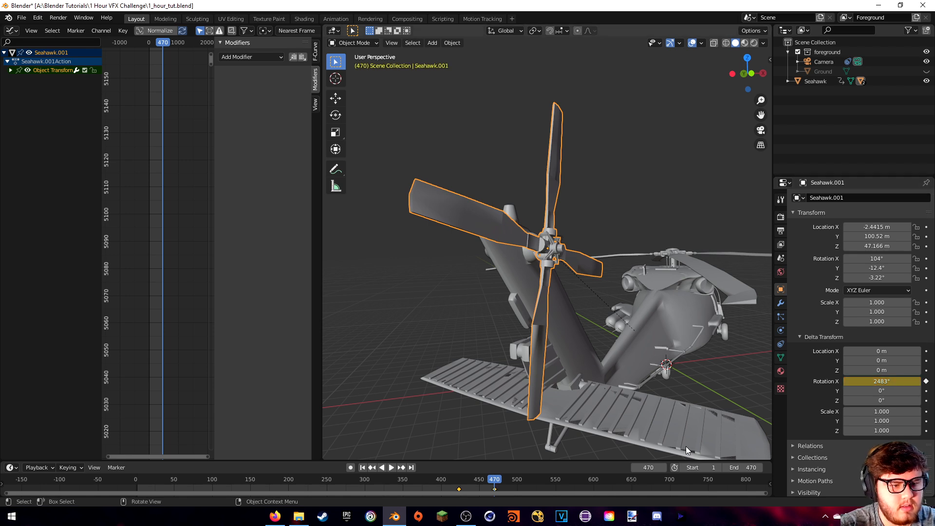
Play and scrub around the first tail rotor keyframe to check its rotation.
click(453, 482)
key(space)
mouse_move(453, 482)
mouse_down()
mouse_move(479, 483)
mouse_move(461, 483)
mouse_up()
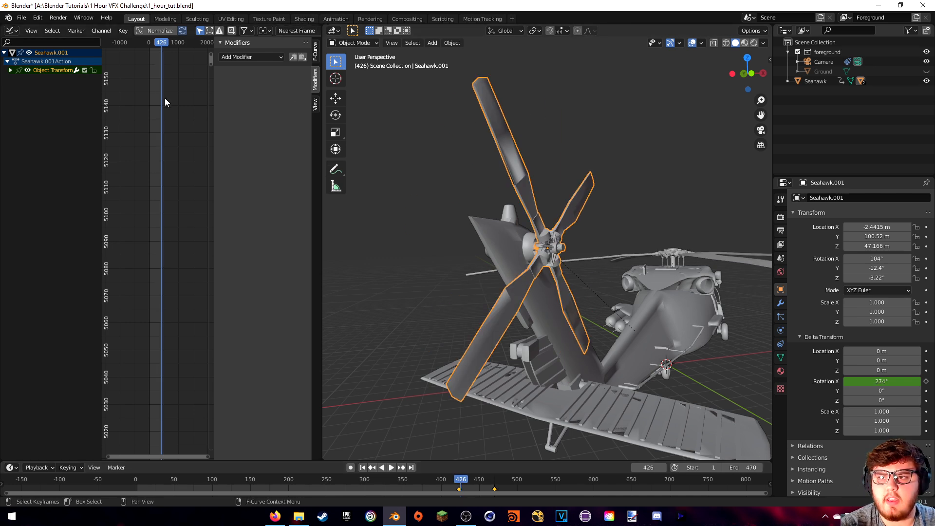
Set the interpolation of the tail rotor's X Delta Rotation curve to Linear.
mouse_move(160, 226)
middle_down()
mouse_move(180, 232)
mouse_move(170, 232)
middle_up()
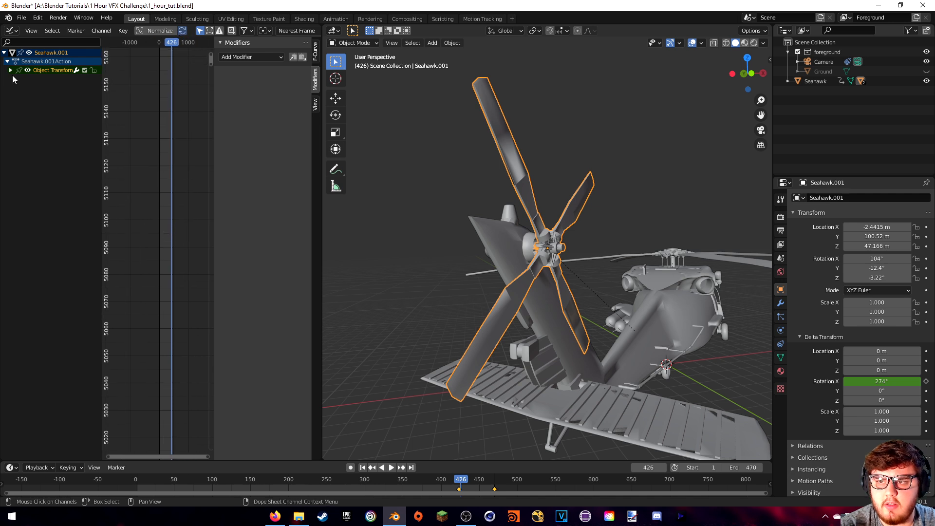
right_click(175, 100)
mouse_move(149, 106)
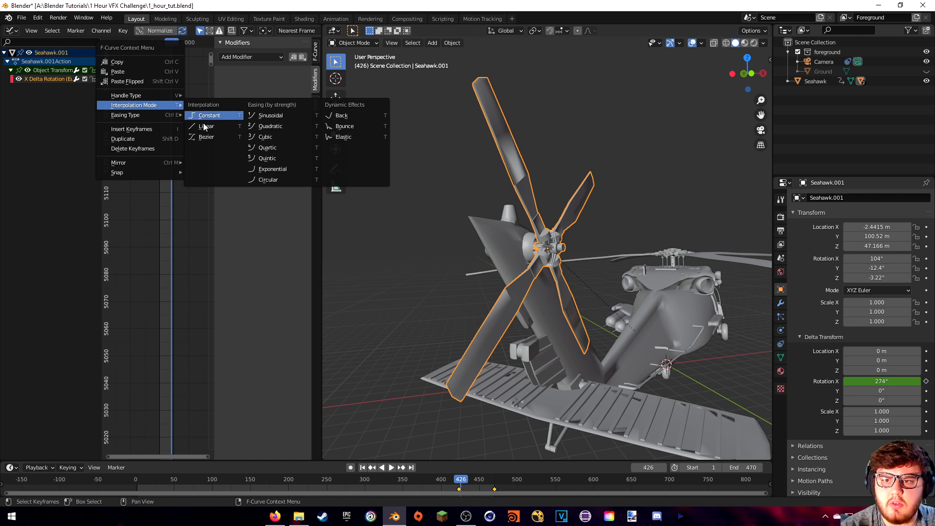
click(204, 126)
Add a Cycles modifier to the X Delta Rotation curve, using Repeat with Offset both before and after.
click(251, 57)
click(252, 100)
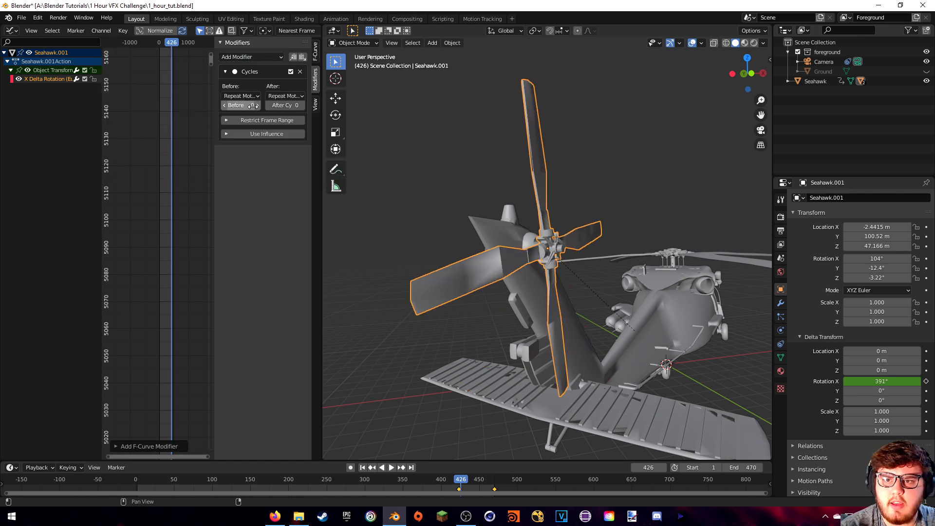
click(244, 99)
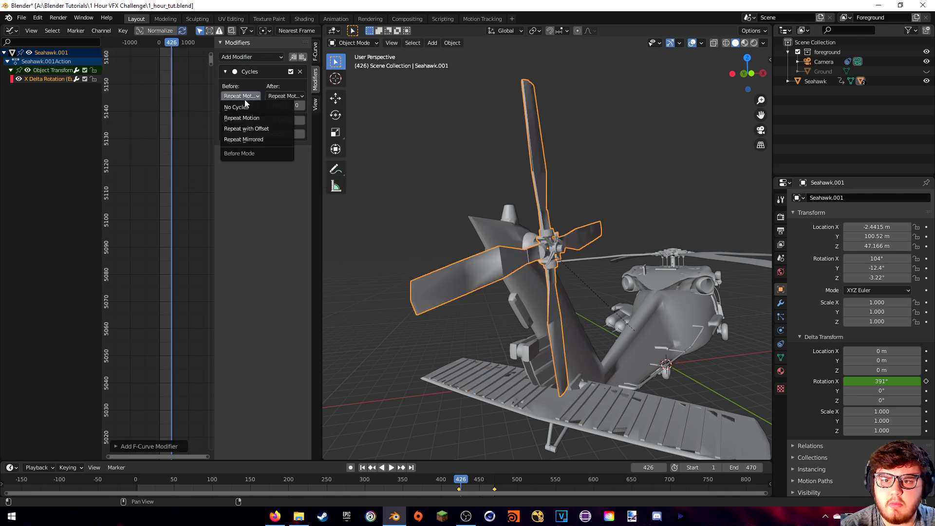
click(246, 129)
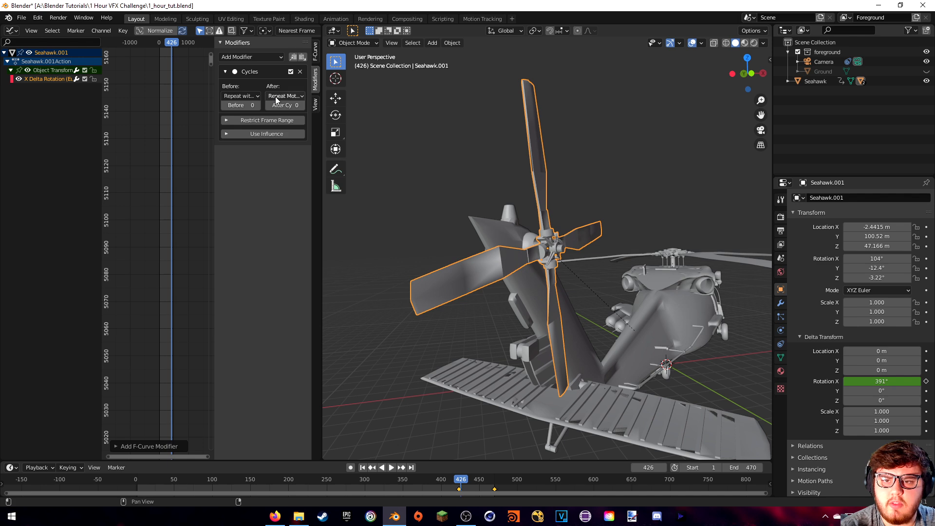
click(276, 97)
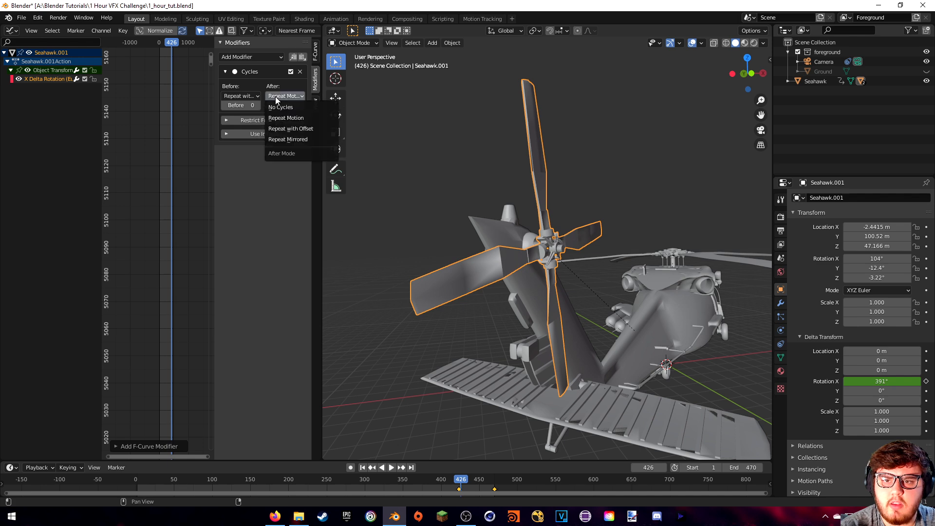
click(281, 129)
Play the shot through the camera to check that both rotors spin.
key(space)
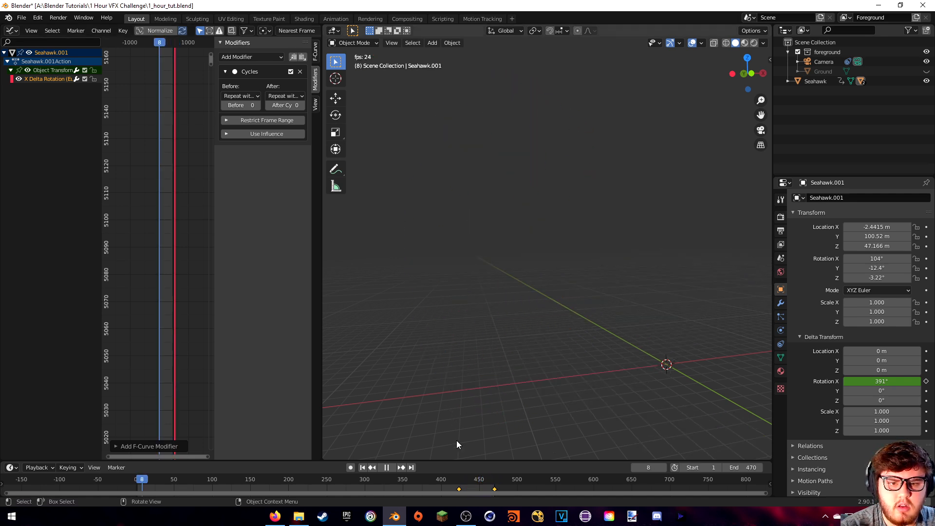
key(space)
key(KP_0)
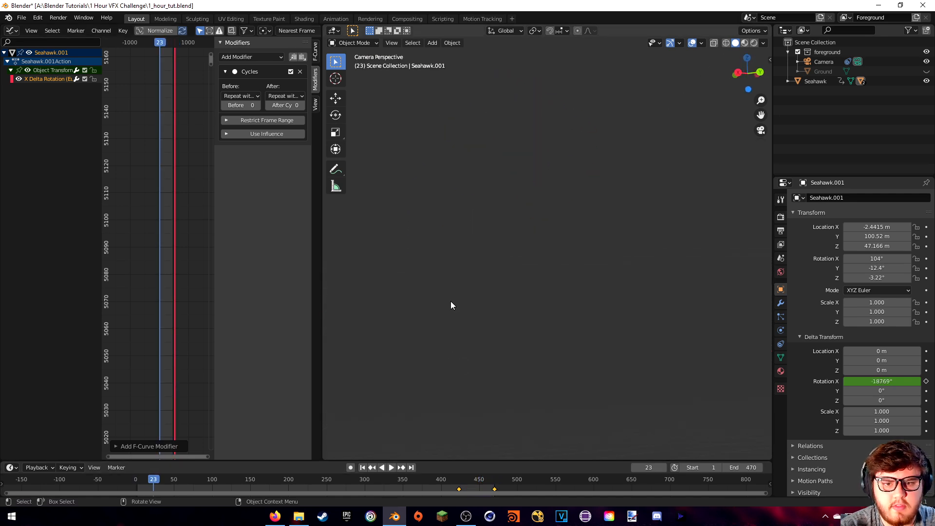
scroll(446, 349, down, 8)
scroll(587, 224, up, 11)
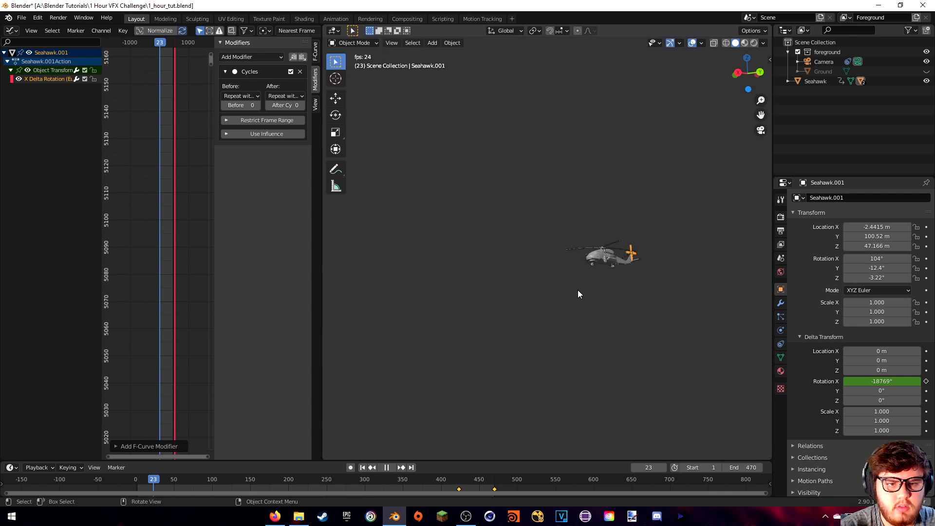
shift+middle_drag(501, 321, 556, 267)
scroll(556, 267, down, 2)
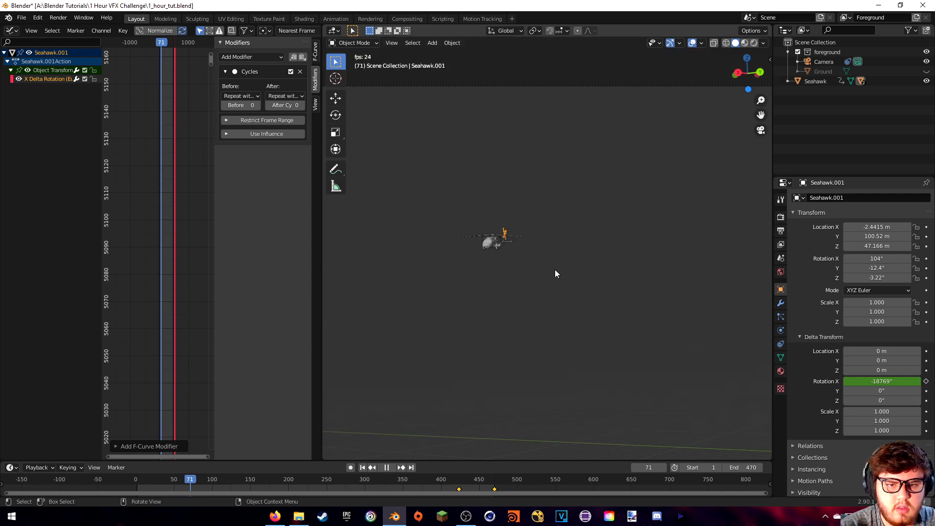
scroll(555, 272, down, 2)
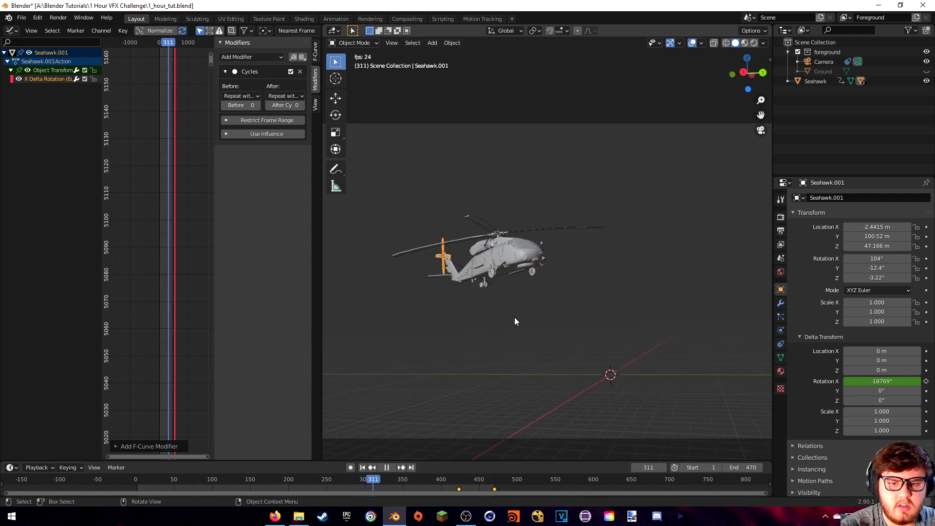
Close the Graph Editor by joining its area into the 3D viewport, stop playback, and save the file.
right_click(324, 228)
click(293, 247)
click(351, 256)
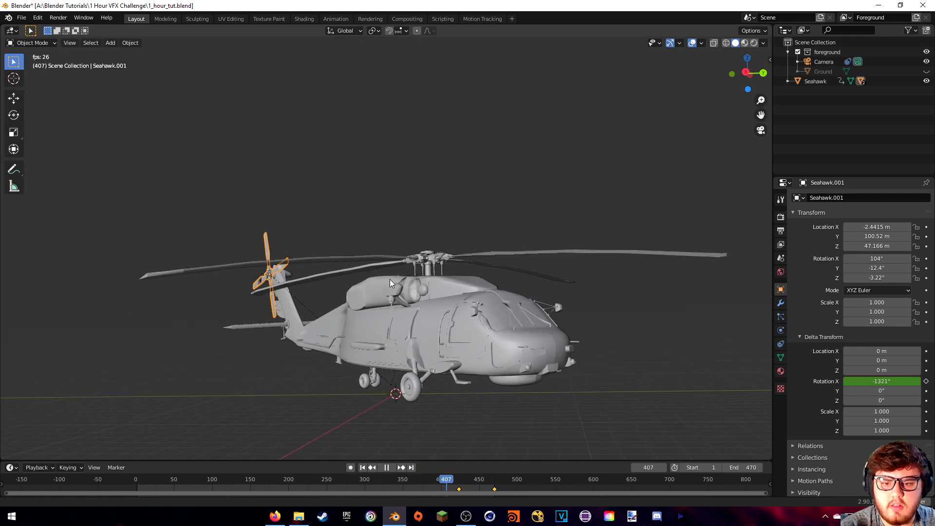
key(space)
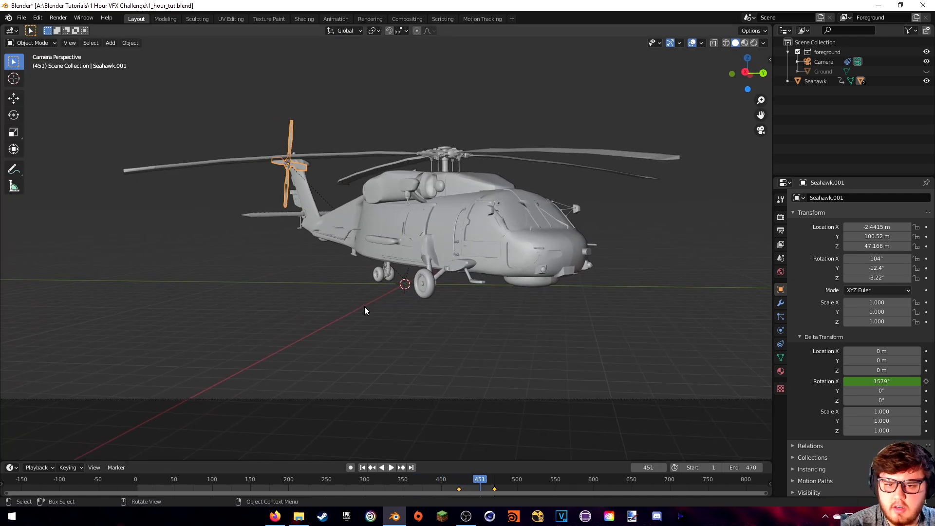
key(ctrl+s)
Replay the shot from near its start in camera view to check the helicopter's flight and rotor motion.
key(space)
click(156, 480)
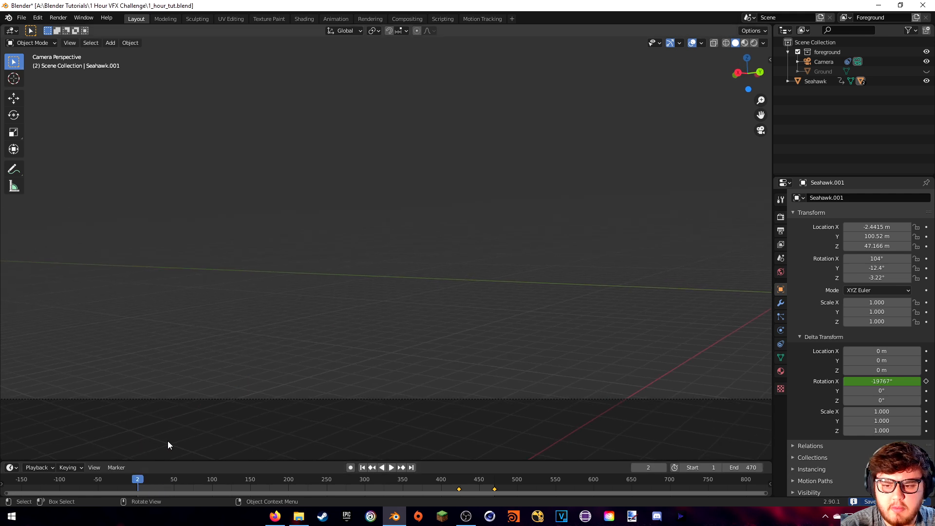
key(space)
key(KP_0)
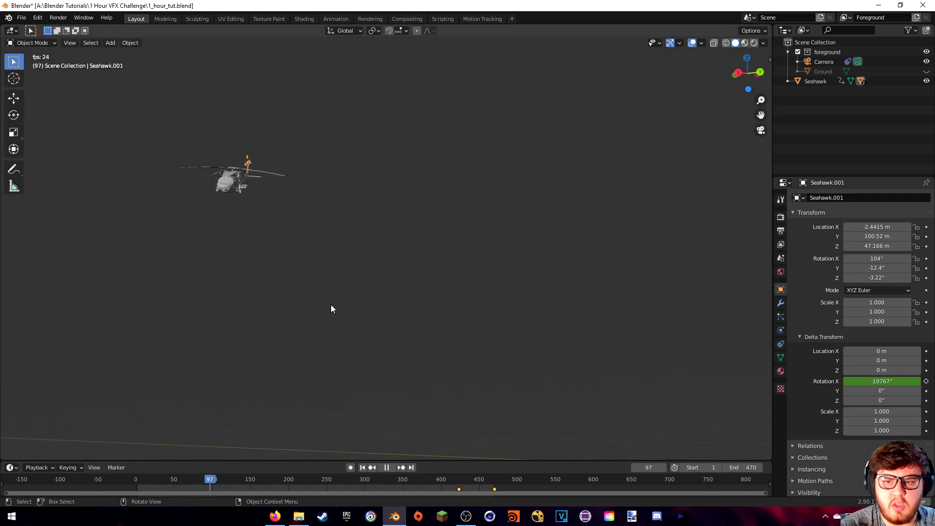
shift+middle_drag(320, 187, 344, 166)
shift+middle_drag(357, 268, 362, 242)
scroll(388, 252, down, 2)
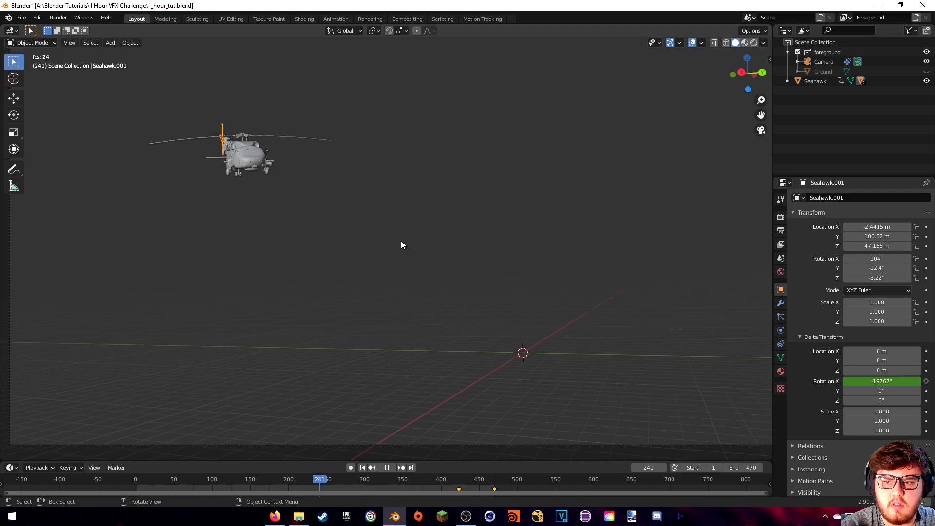
key(space)
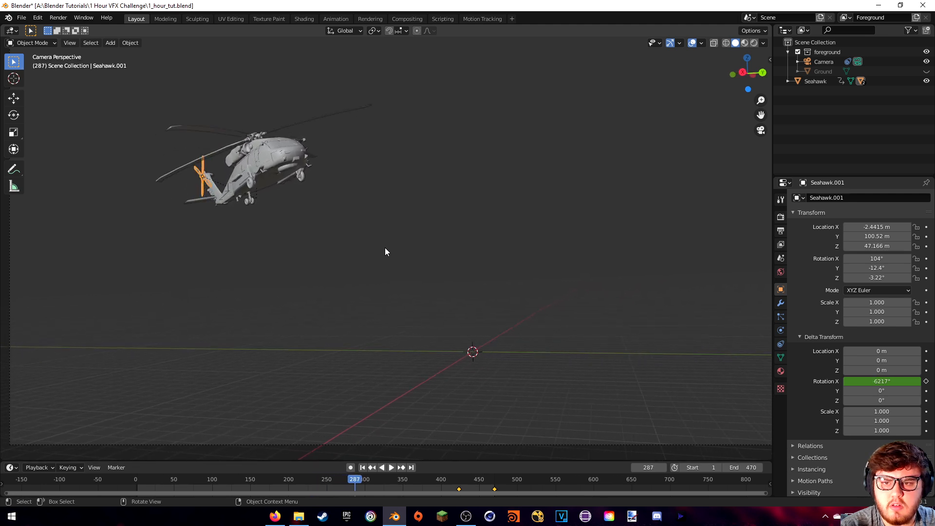
Turn on the camera's background images and play the shot to check the helicopter over the Heli_Footage.mp4 footage.
click(820, 63)
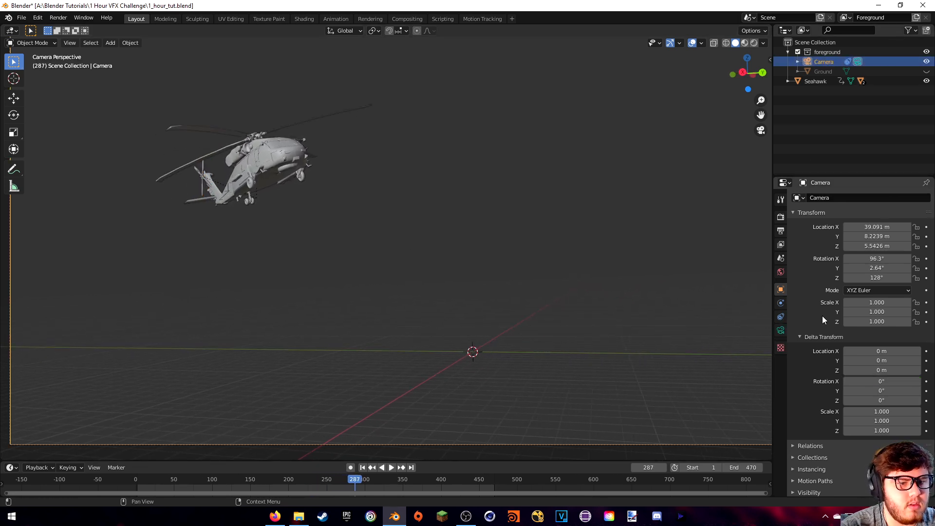
click(781, 331)
click(800, 354)
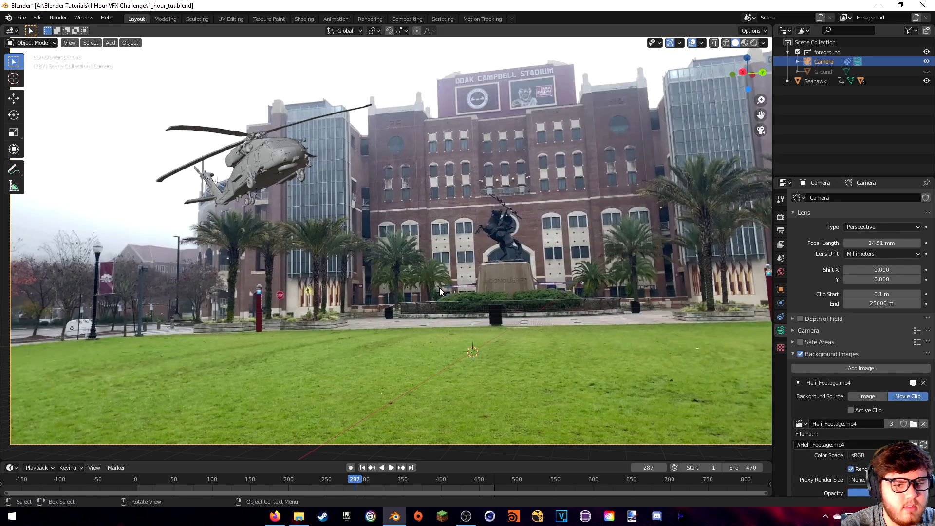
key(space)
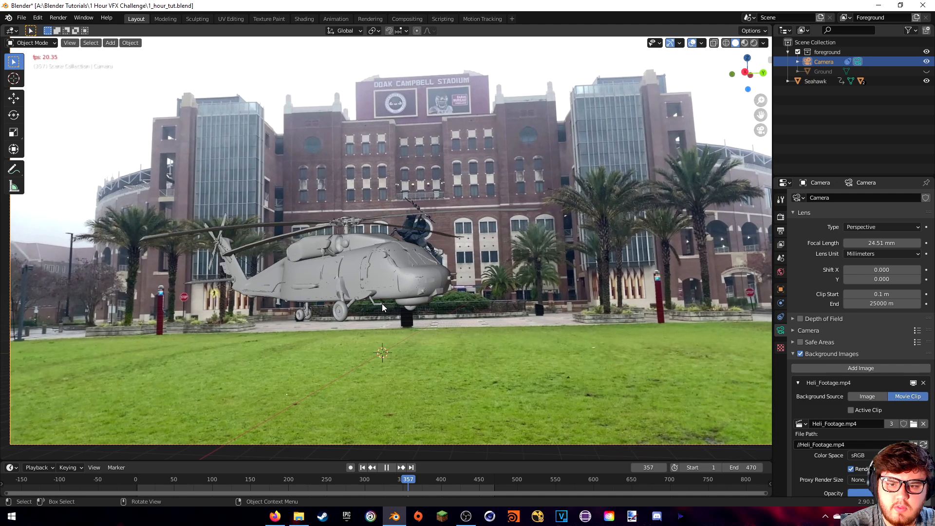
key(space)
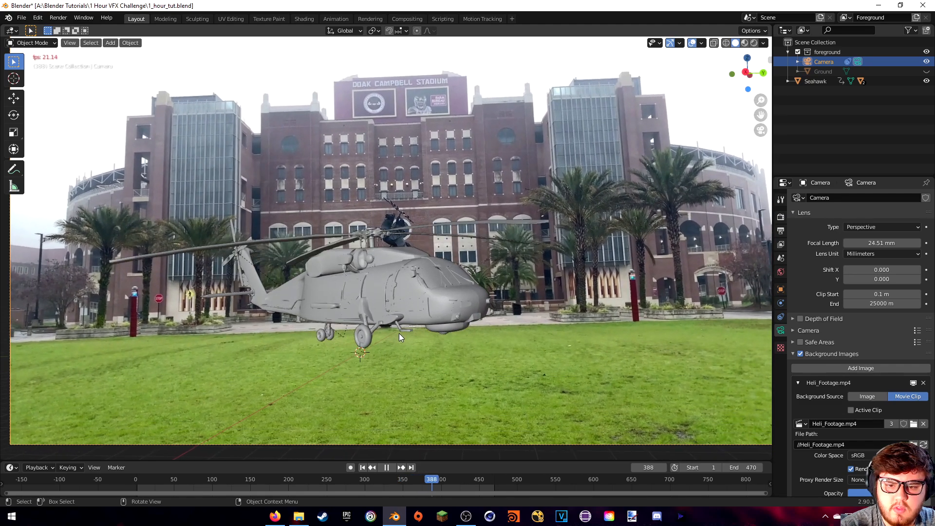
Unhide the Ground object and play the end of the shot from the front view in solid shading to check the landing.
key(z)
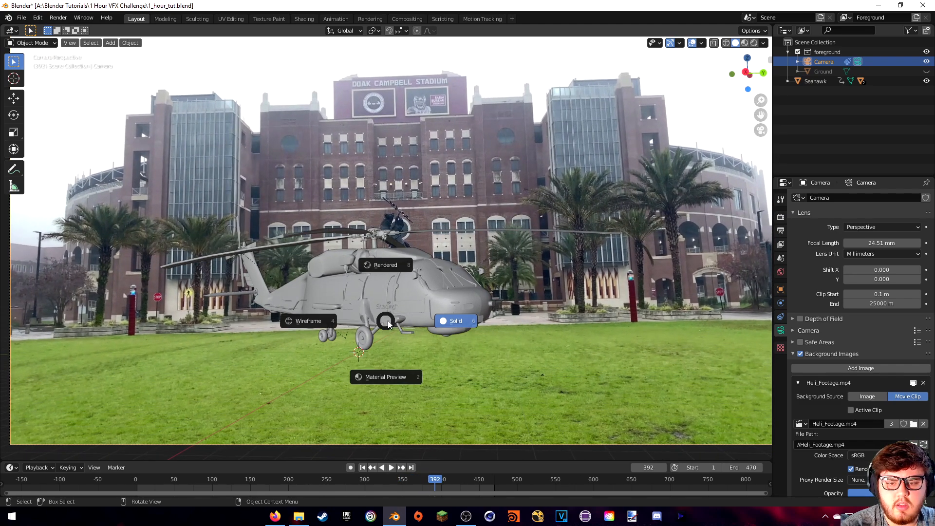
click(457, 320)
click(927, 72)
shift+middle_drag(468, 270, 485, 192)
key(KP_1)
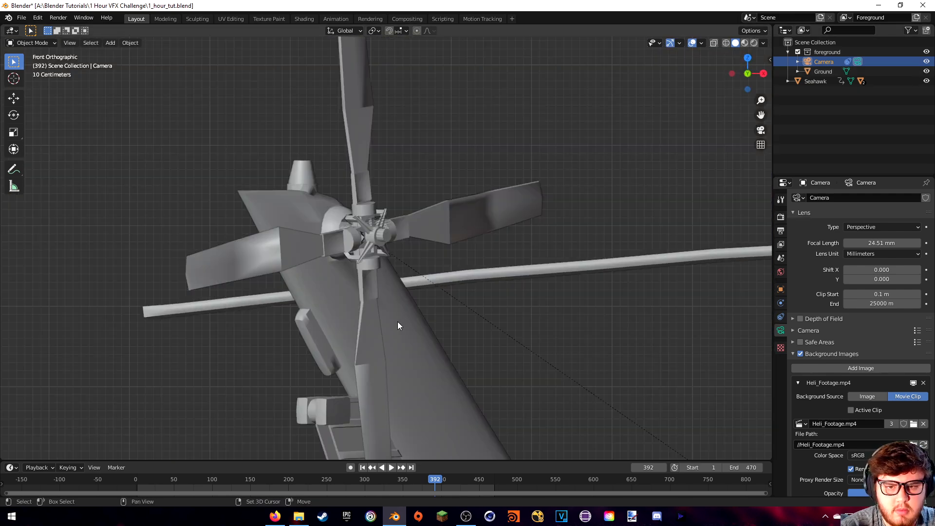
scroll(398, 325, down, 8)
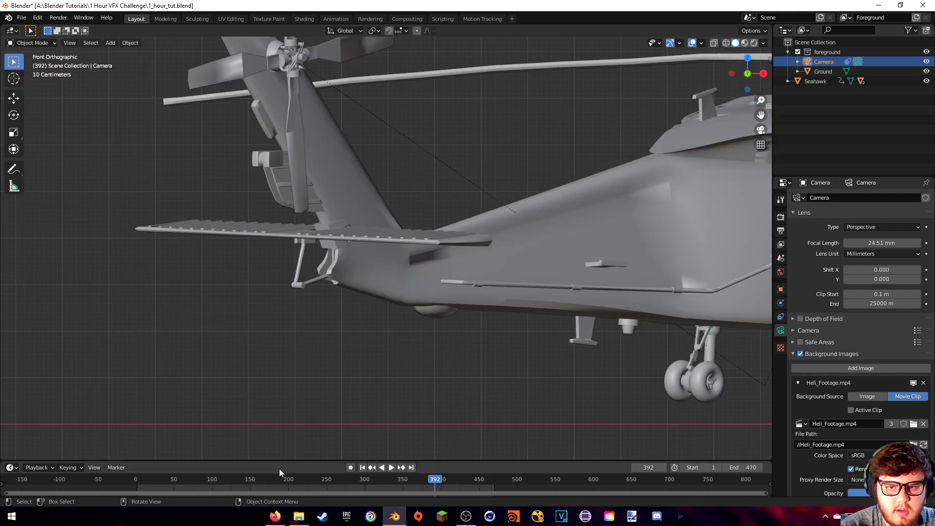
shift+middle_drag(563, 349, 417, 290)
key(space)
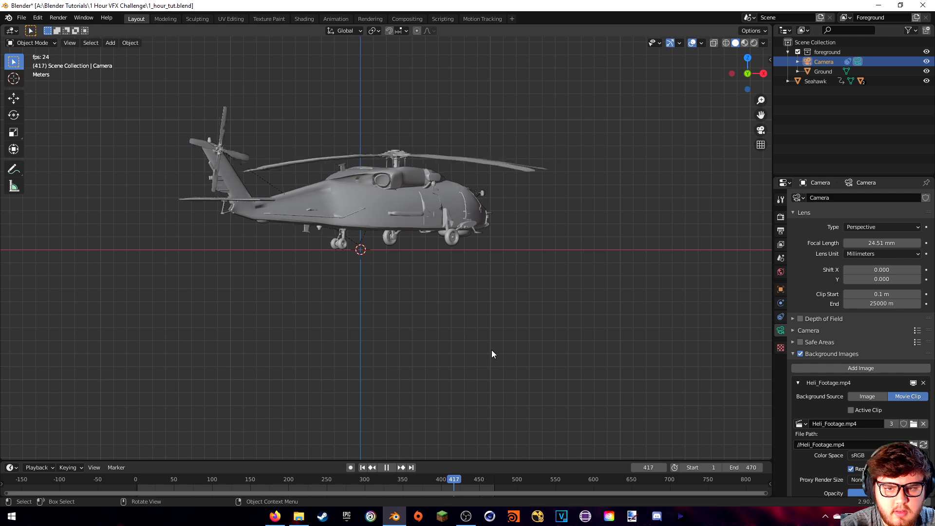
key(space)
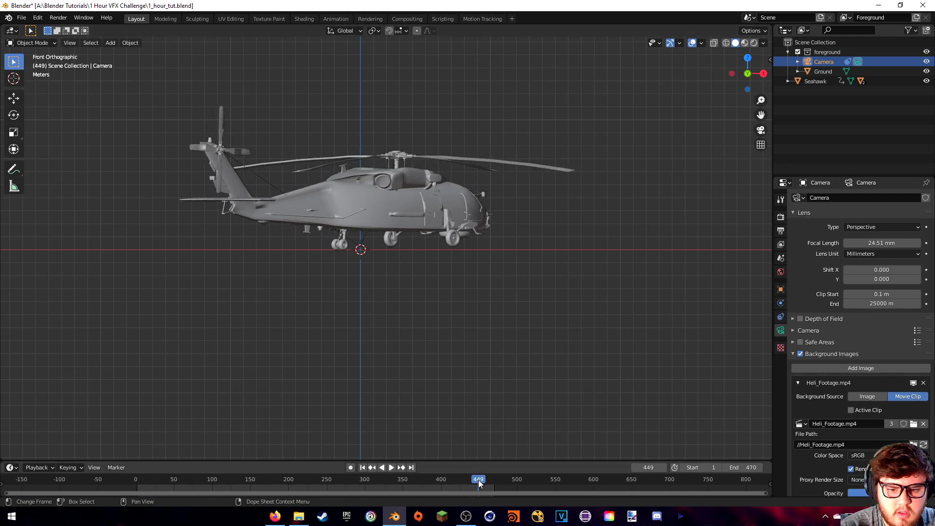
Select the Seahawk at frame 427 and rotate it in the front view to bring its wheels level with the ground line.
click(393, 226)
drag(463, 482, 461, 482)
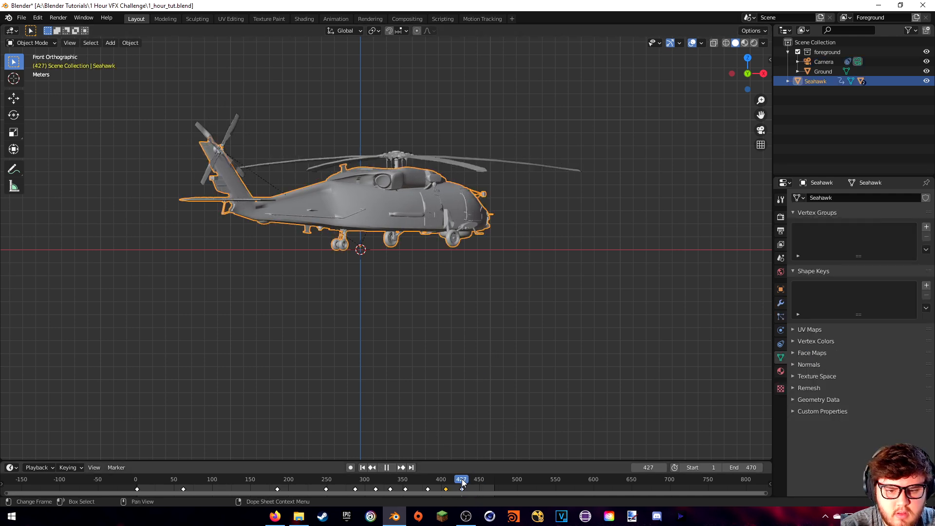
scroll(464, 390, up, 7)
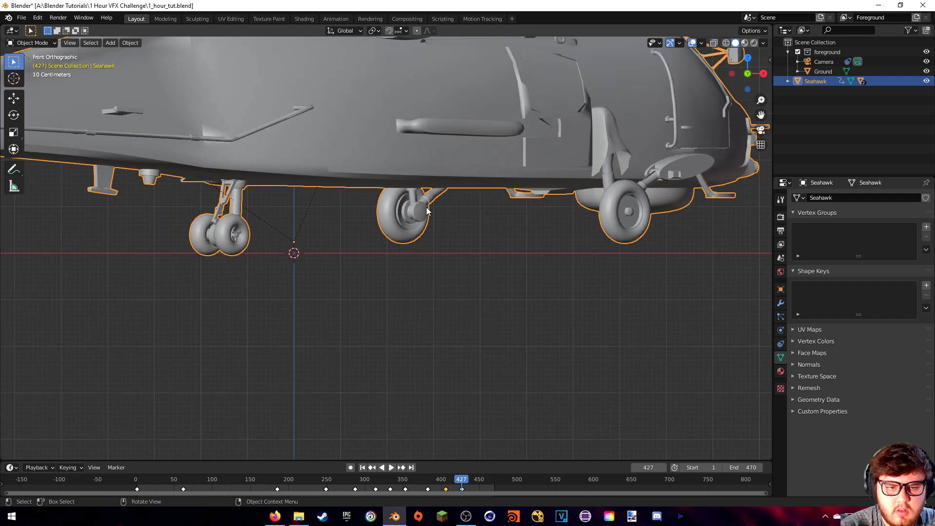
scroll(430, 192, down, 1)
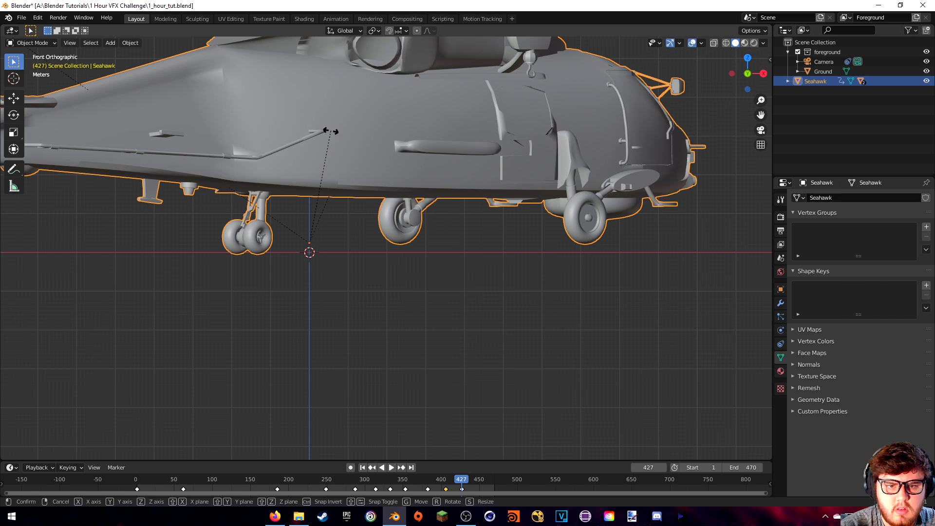
key(r)
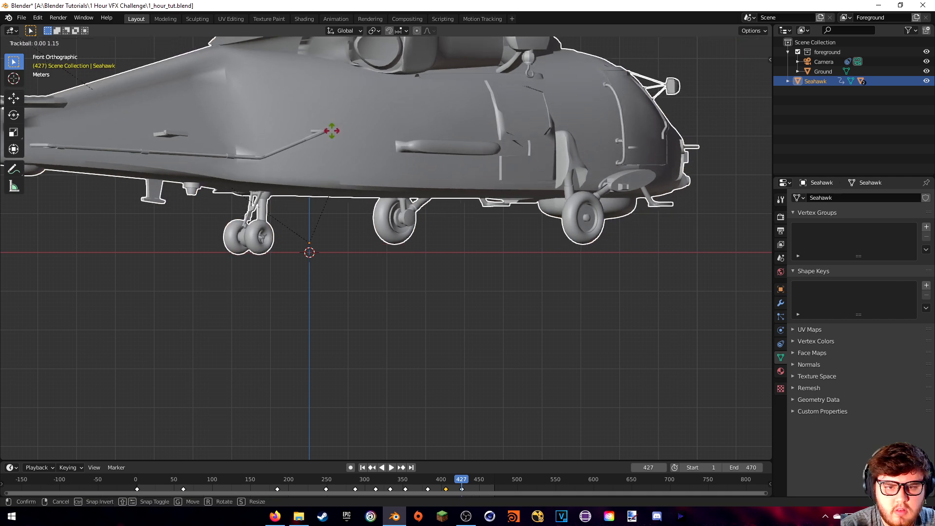
click(332, 130)
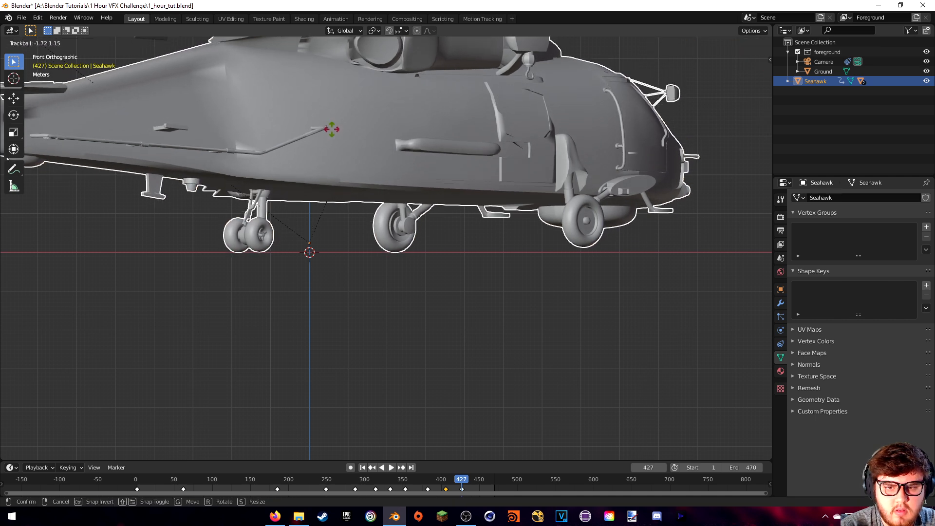
key(r)
click(530, 106)
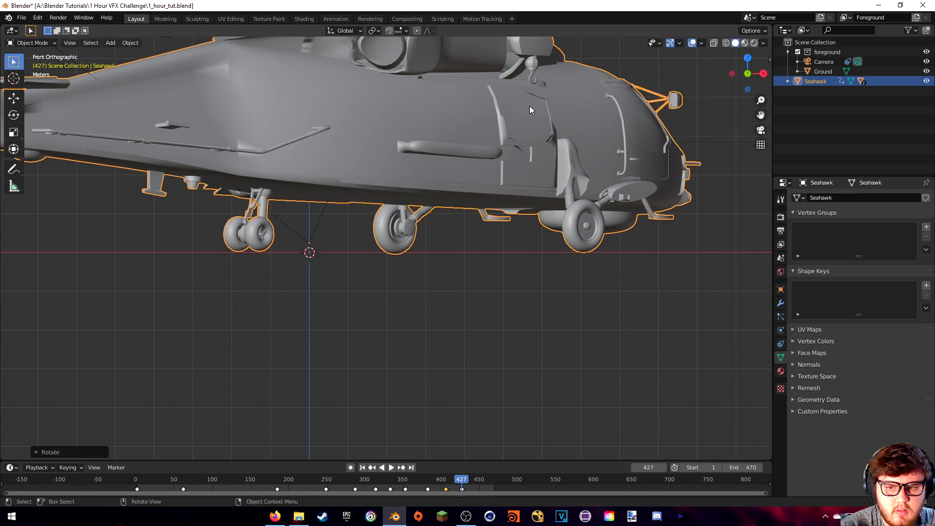
Fine-tune the Seahawk's rotation in the front view.
scroll(498, 154, down, 5)
middle_drag(463, 151, 493, 176)
key(KP_1)
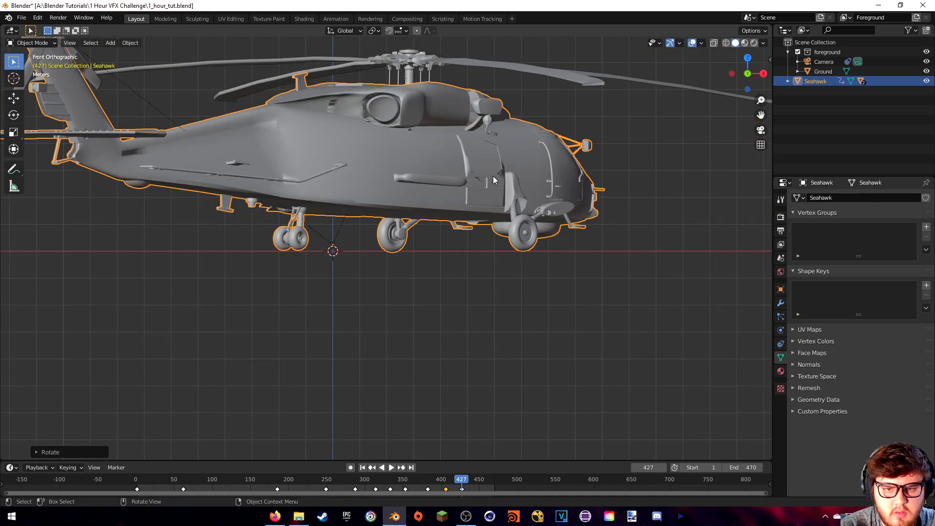
key(r)
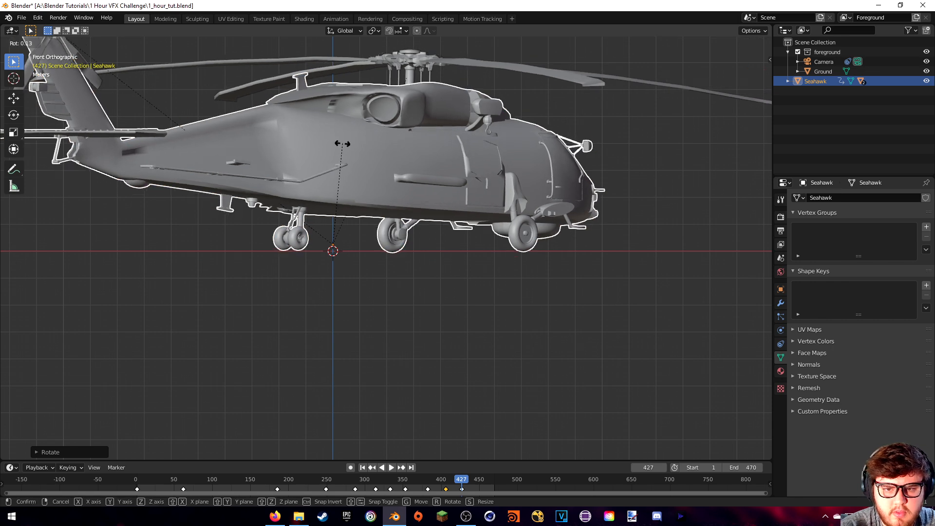
click(343, 143)
View the Seahawk from the right side and rotate it to align its wheels with the ground line.
middle_drag(342, 143, 302, 161)
middle_drag(528, 164, 516, 192)
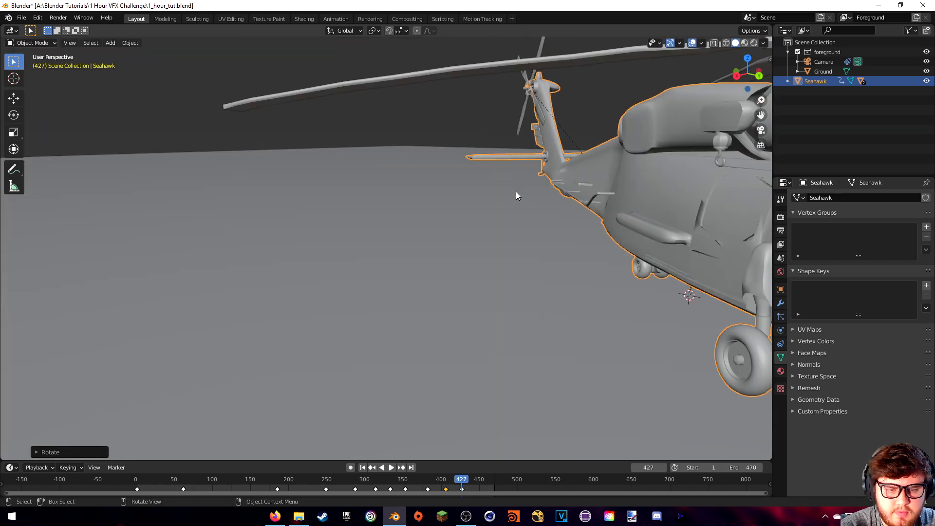
key(KP_1)
key(KP_3)
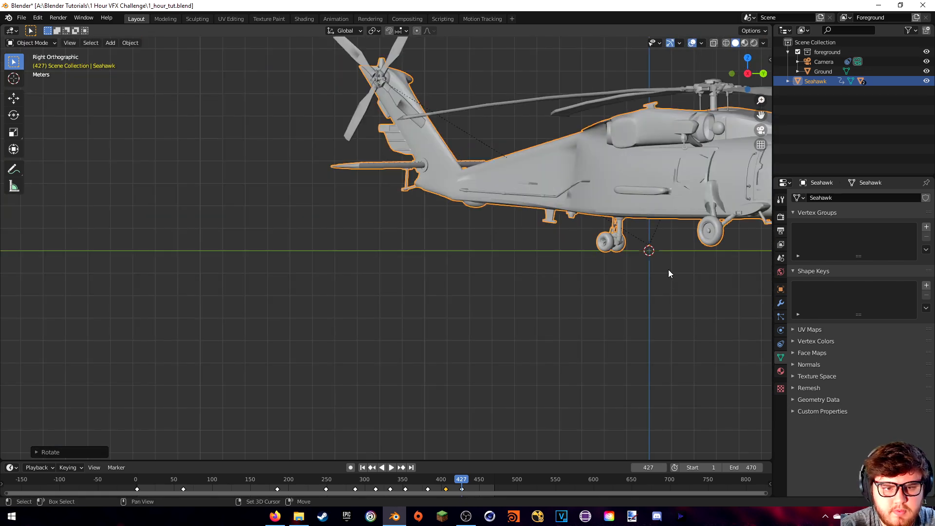
shift+middle_drag(673, 275, 363, 243)
key(r)
click(525, 88)
Tilt the Seahawk with a free trackball rotation to level its wheels in the side view.
key(z)
click(405, 124)
key(z)
click(478, 131)
key(r)
key(r)
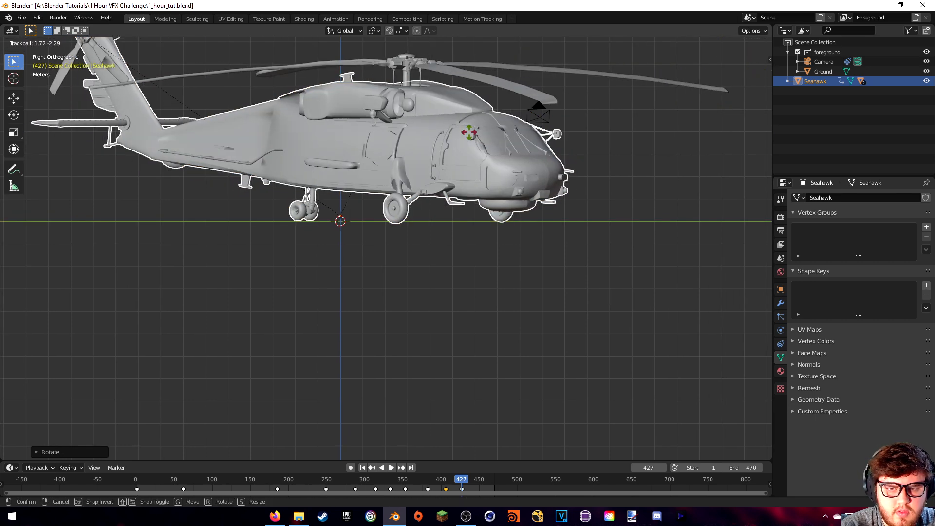
click(469, 132)
Nudge the Seahawk's rotation and raise it slightly along the Z axis.
key(g)
right_click(417, 127)
key(r)
click(418, 128)
key(g)
key(z)
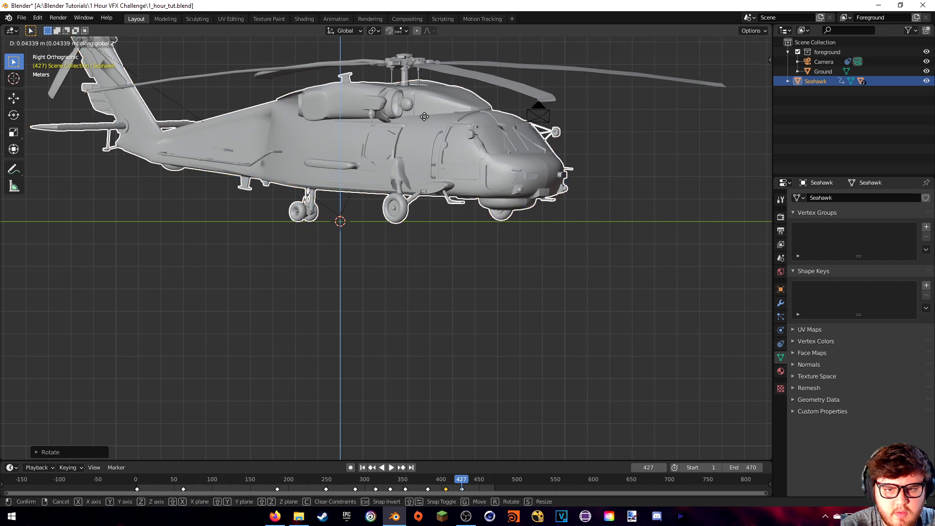
click(425, 114)
Refine the Seahawk's tilt with small trackball rotations at its raised height.
key(r)
key(r)
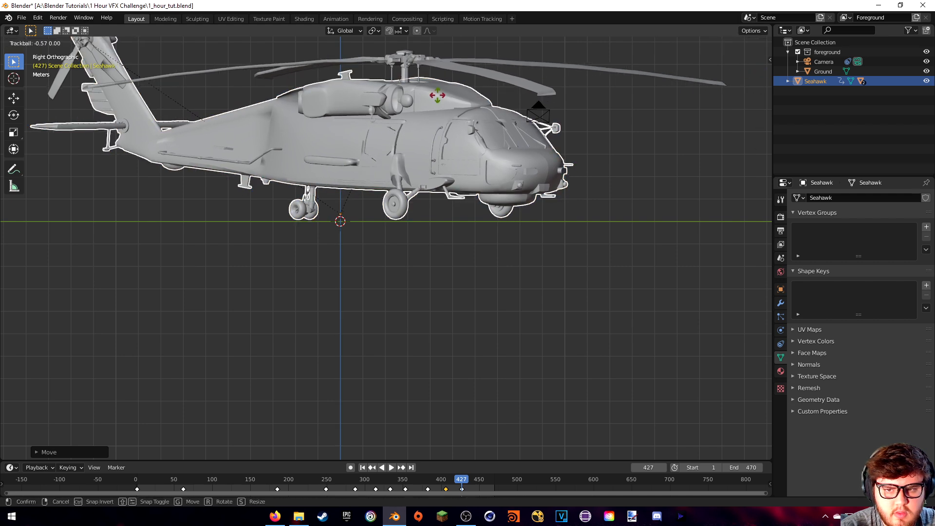
click(437, 95)
key(g)
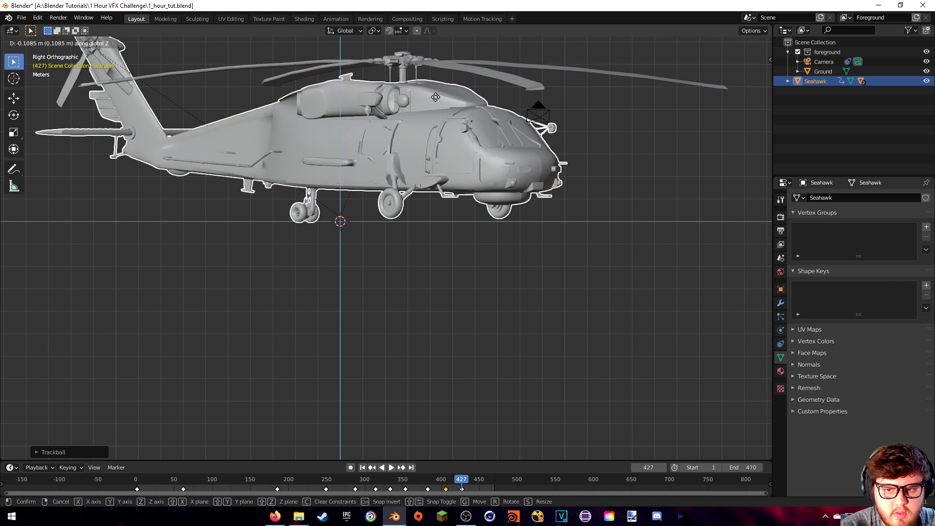
right_click(436, 96)
key(r)
key(r)
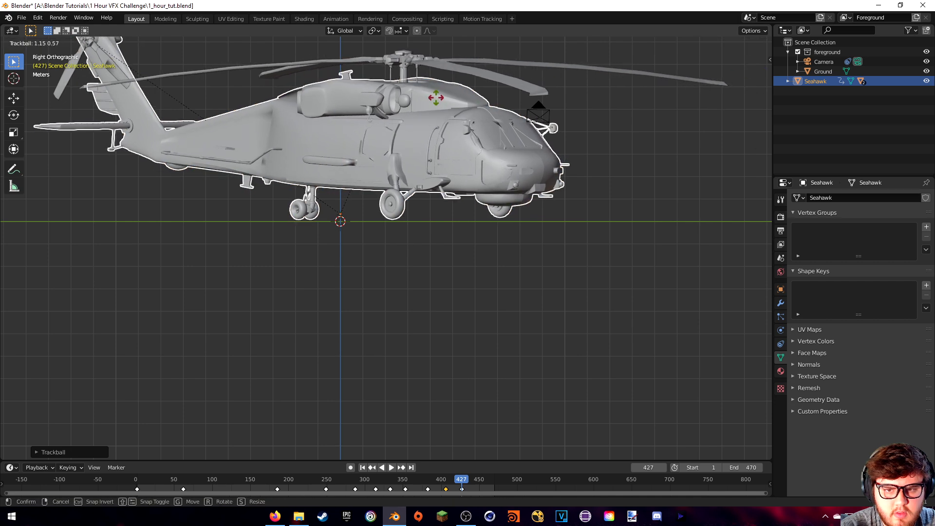
click(440, 98)
Alternate plain and trackball rotations on the Seahawk to even out its front and rear wheels.
key(r)
click(471, 94)
key(r)
key(r)
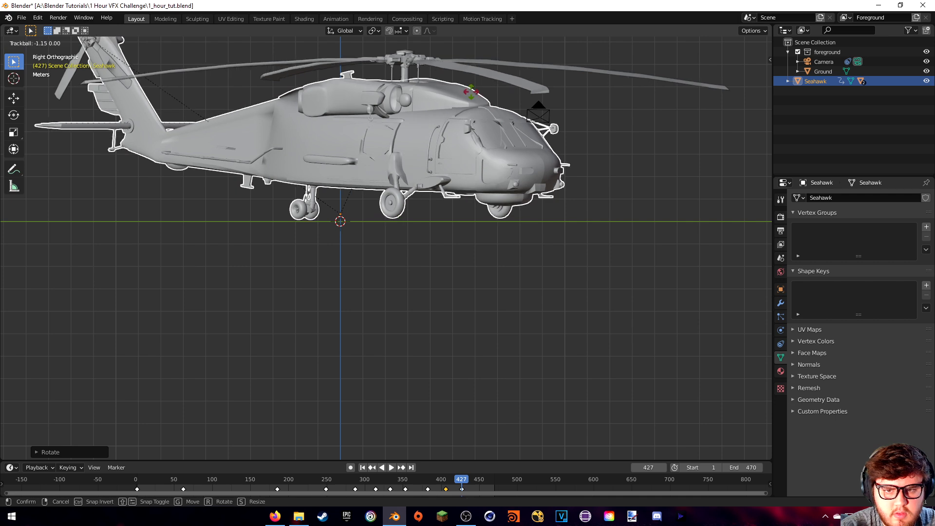
click(471, 94)
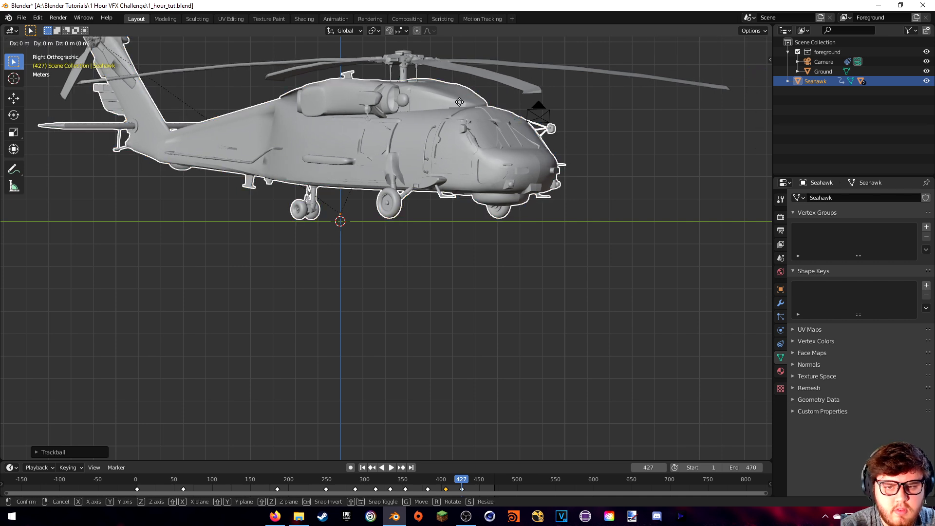
click(444, 143)
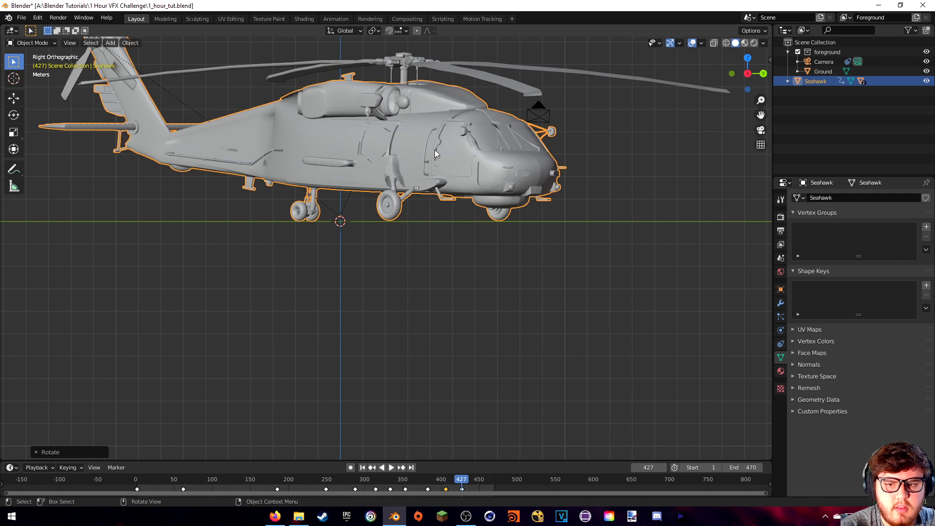
Apply a last trackball tilt to the Seahawk and move it so its wheels rest on the ground line.
key(r)
key(r)
click(424, 121)
key(g)
click(423, 120)
Insert a Location keyframe for the Seahawk at frame 427.
middle_drag(423, 120, 444, 196)
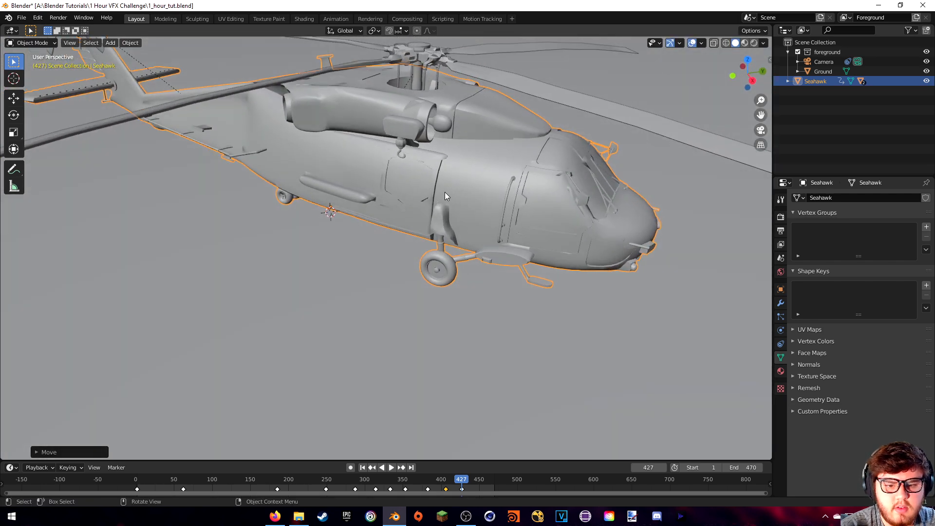
key(i)
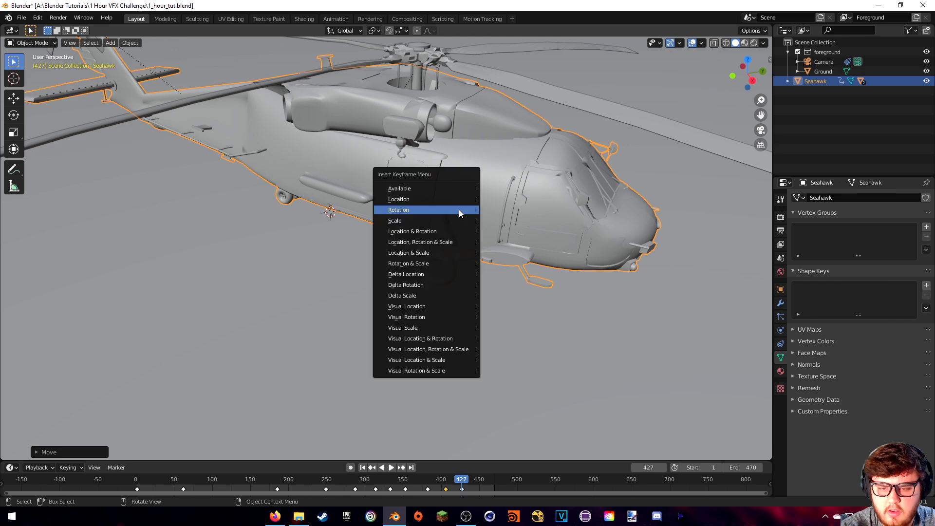
click(405, 200)
Play the last part of the shot through the camera to check the adjusted landing.
drag(456, 481, 443, 480)
key(KP_0)
key(space)
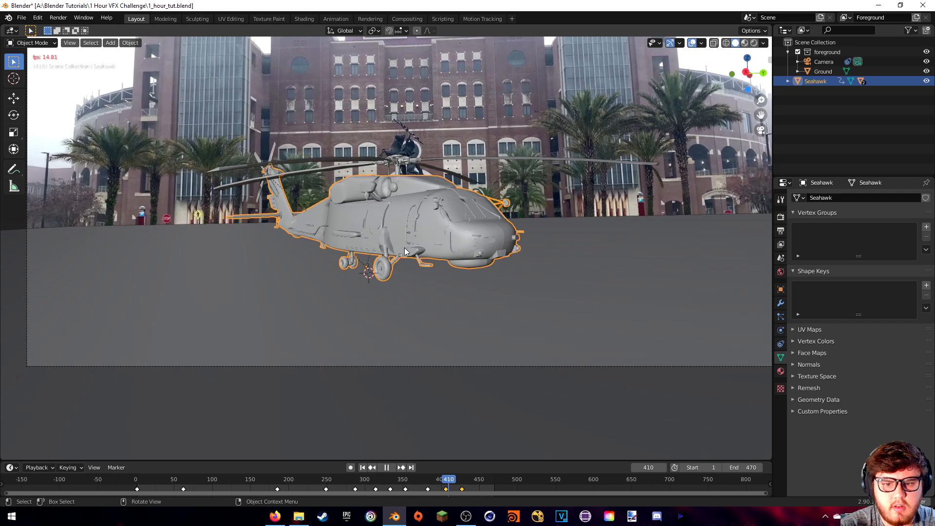
key(space)
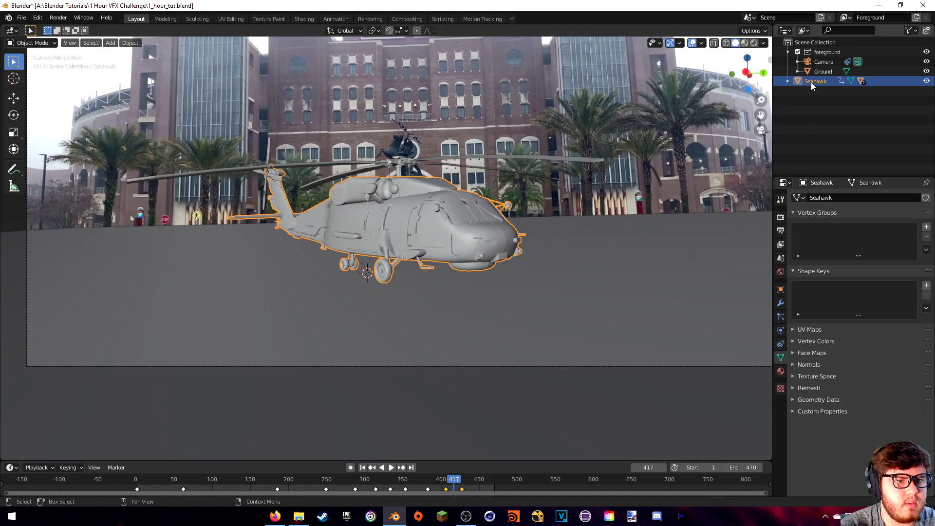
Turn off the camera's background images and replay the Seahawk's landing in camera view.
click(810, 62)
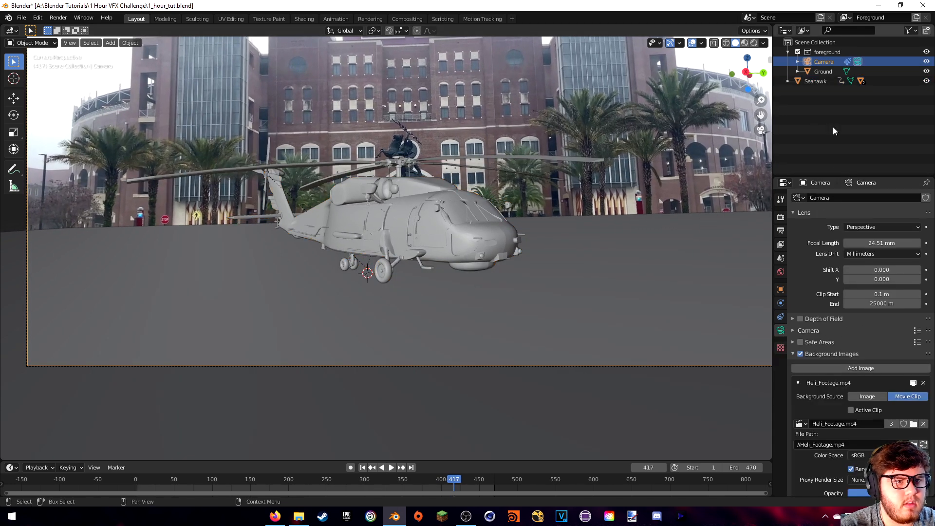
click(801, 354)
click(415, 479)
click(420, 208)
key(space)
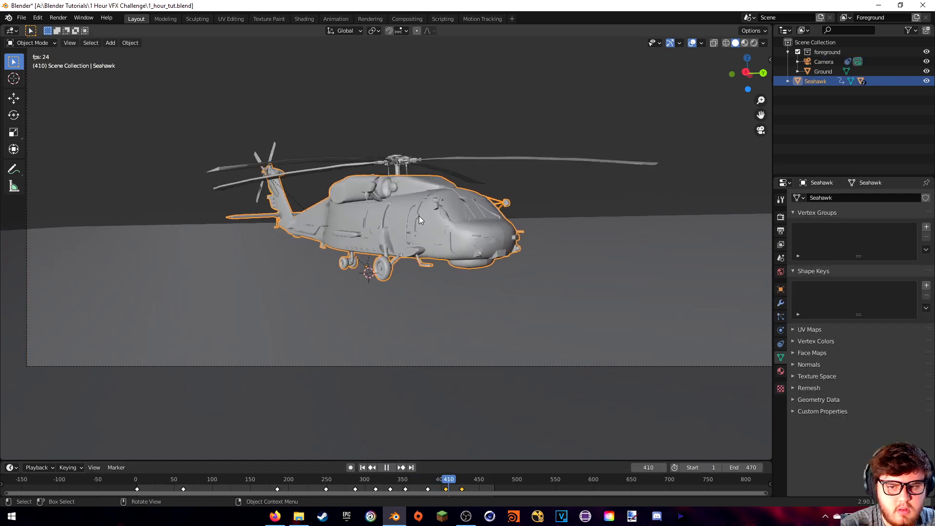
key(space)
drag(341, 475, 408, 457)
shift+middle_drag(559, 96, 530, 180)
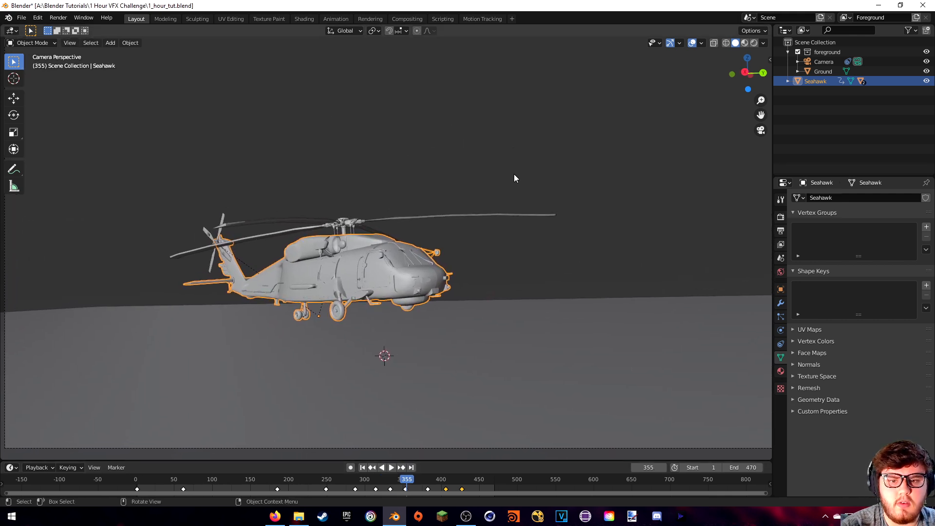
Switch to the Shading workspace in camera view and show the World shader nodes.
click(302, 19)
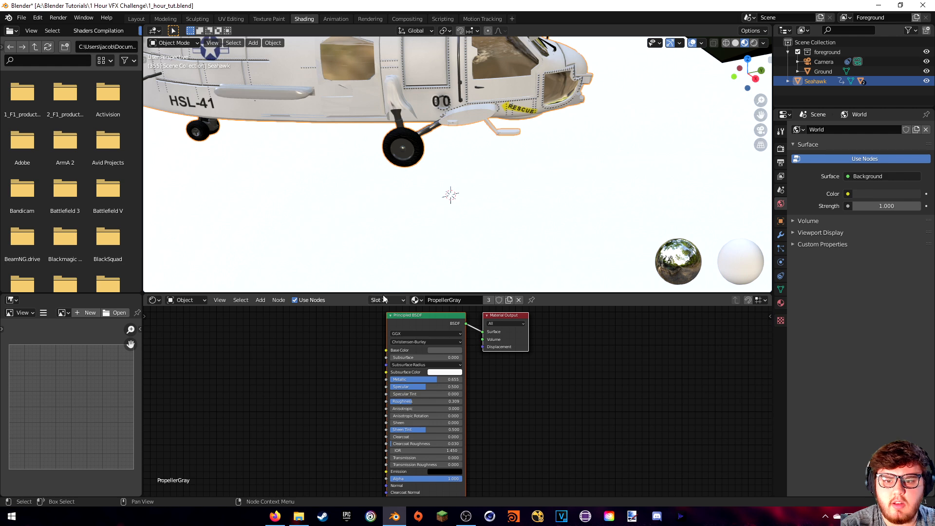
key(KP_0)
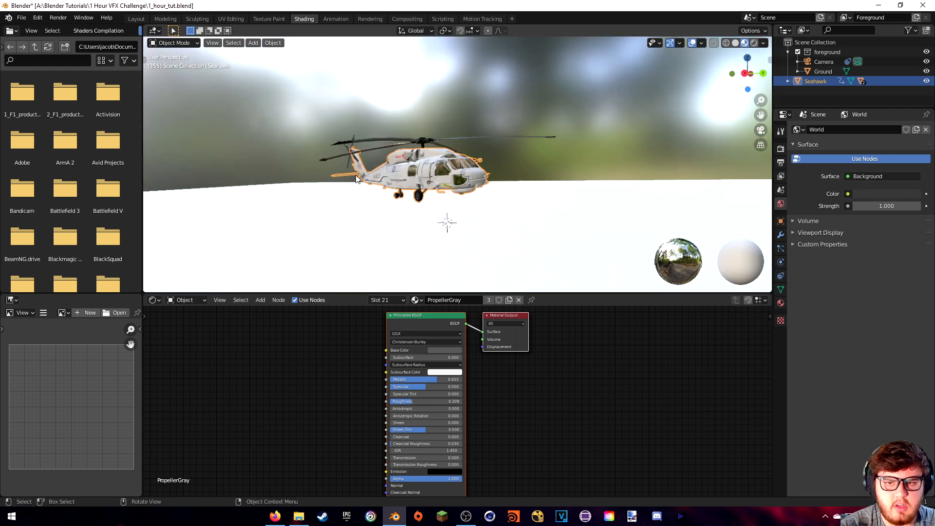
click(187, 300)
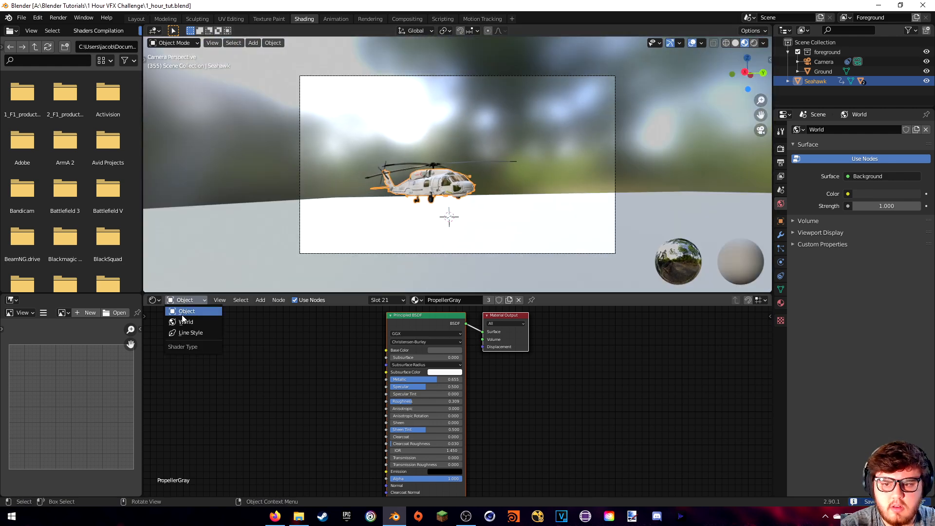
click(182, 315)
Add an Environment Texture node with kloppenheim_04_4k.hdr to the World's Background color and preview the scene in rendered shading.
key(shift+a)
text(env)
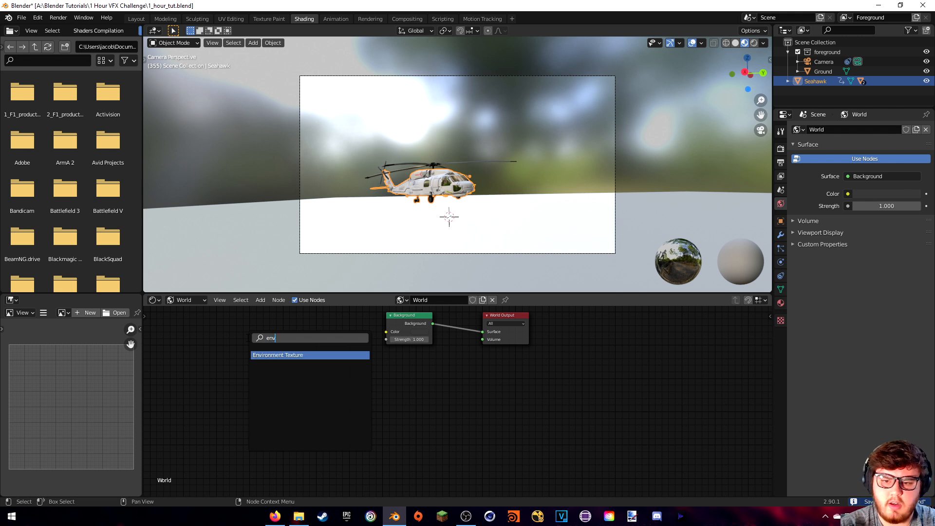
click(269, 355)
click(310, 359)
click(384, 82)
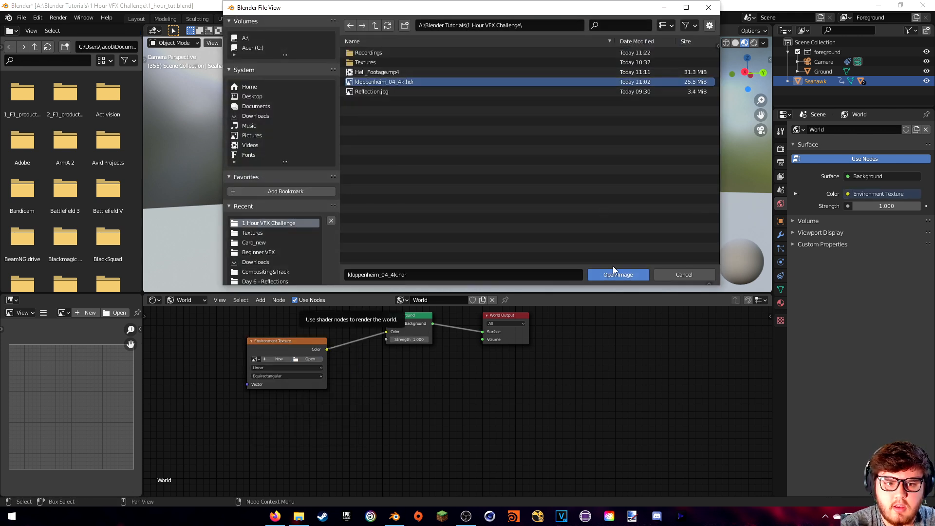
click(615, 275)
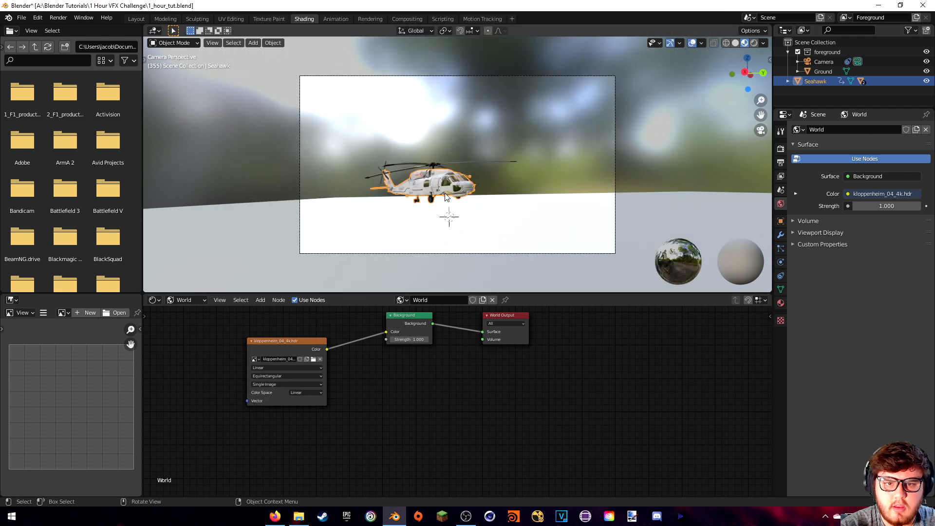
click(754, 43)
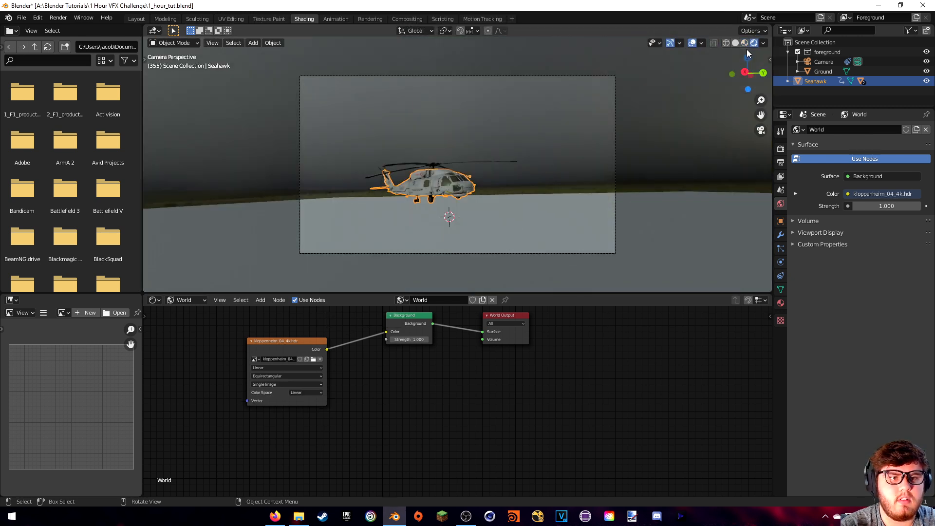
scroll(498, 148, up, 2)
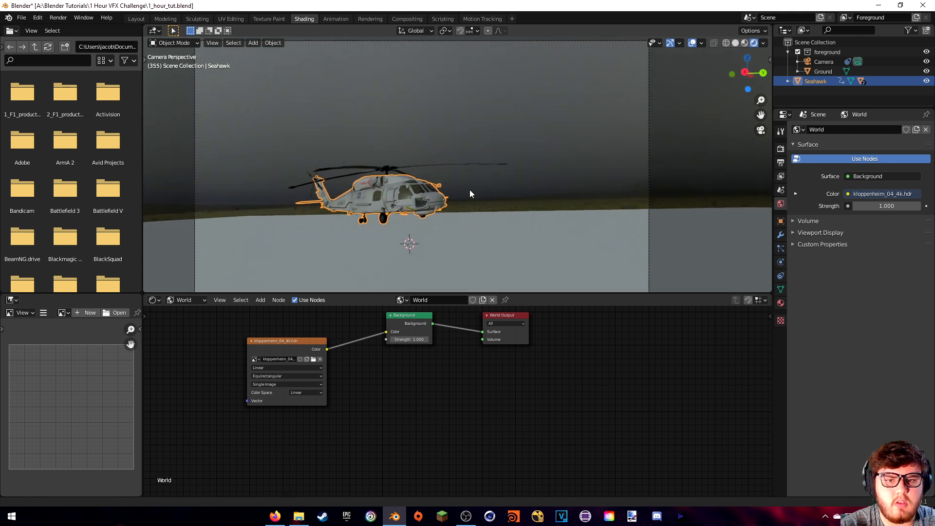
Make the render film transparent and turn the camera's background images back on.
click(781, 150)
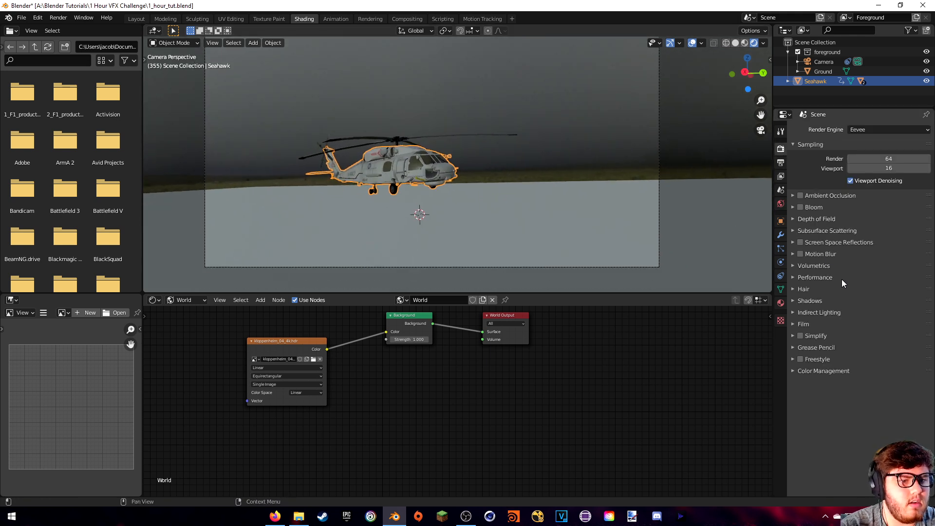
click(799, 324)
click(847, 350)
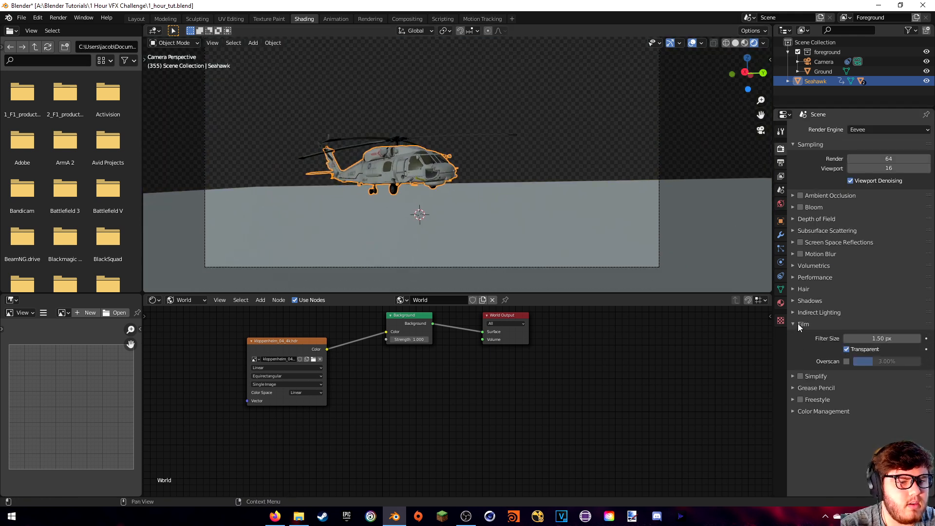
click(799, 325)
click(781, 263)
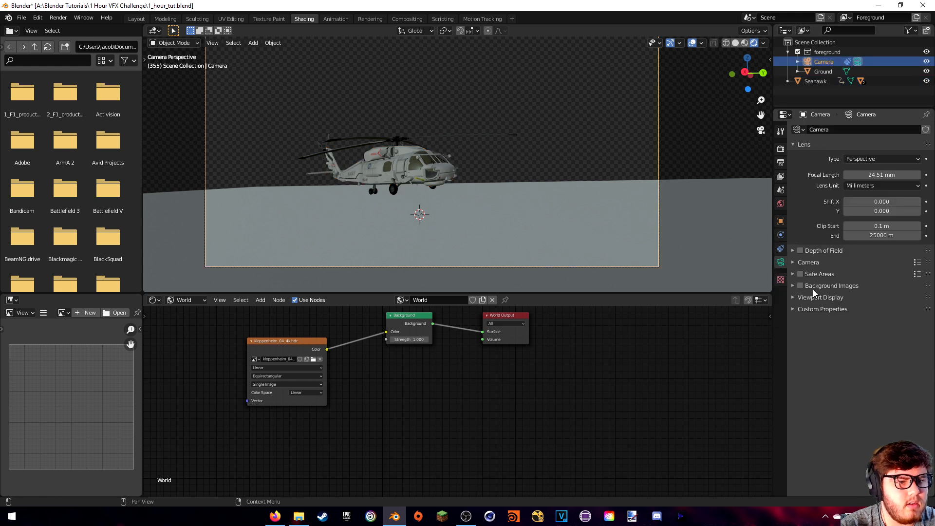
click(800, 286)
Select the Ground plane and examine the Visibility settings in its object properties.
click(489, 211)
shift+middle_drag(488, 212, 503, 199)
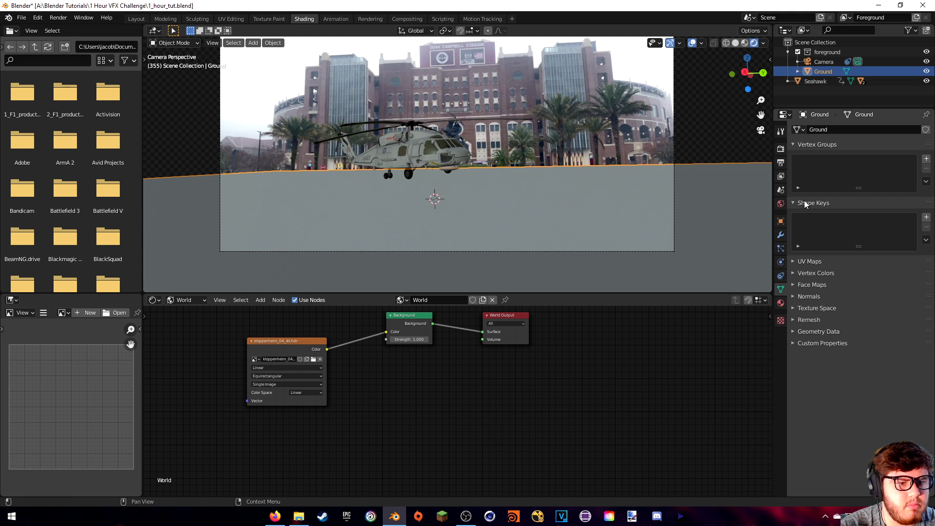
click(781, 220)
click(795, 327)
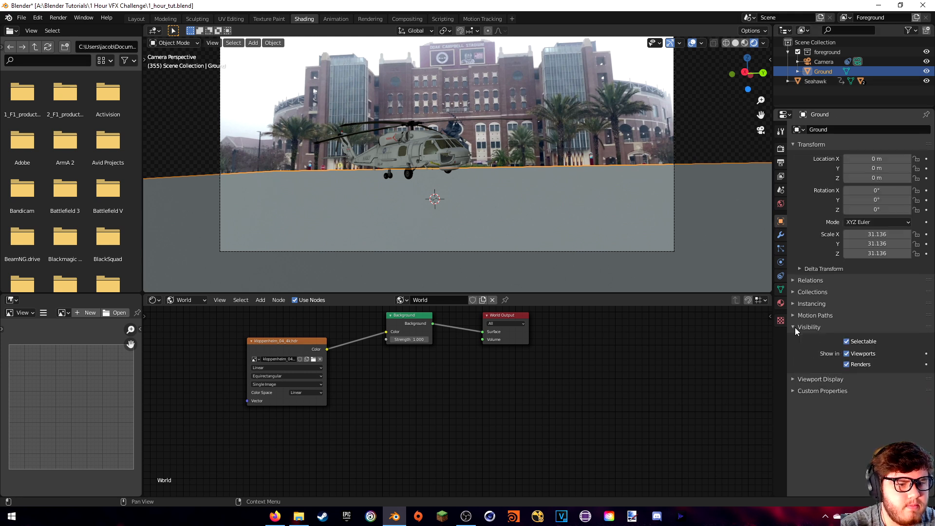
click(795, 327)
click(799, 328)
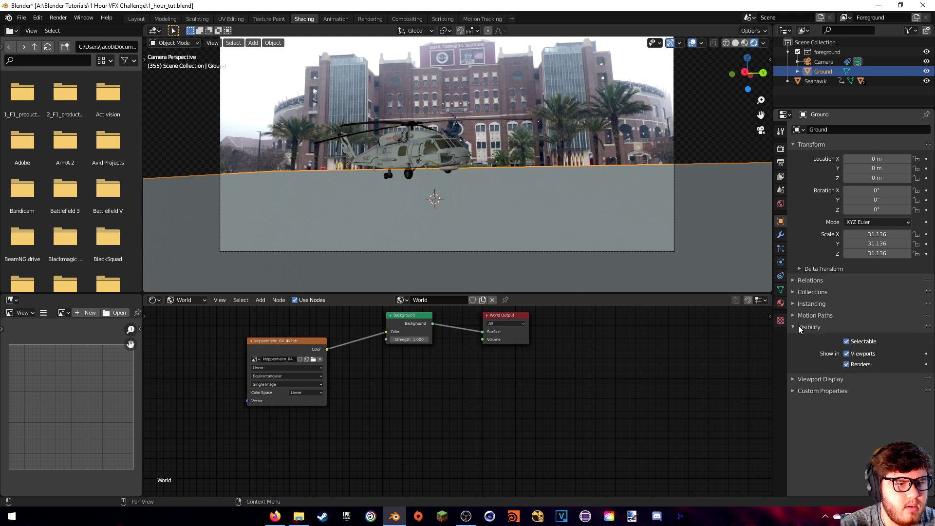
click(799, 326)
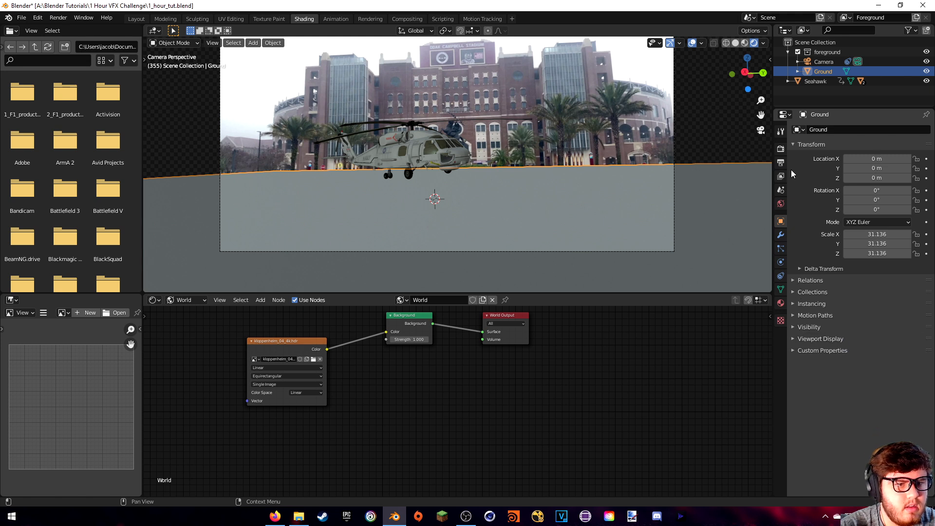
Switch the render engine to Cycles with GPU Compute as the device.
click(780, 150)
click(858, 130)
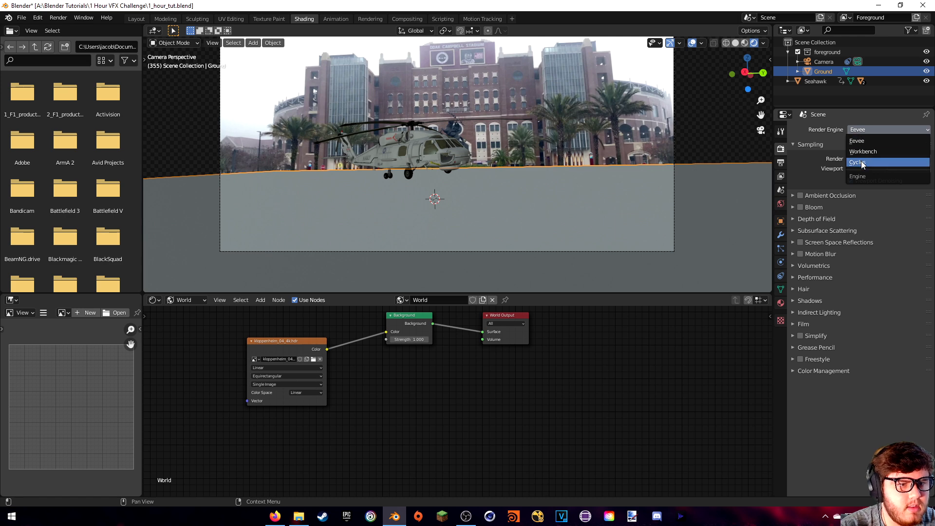
click(862, 163)
click(863, 153)
click(864, 176)
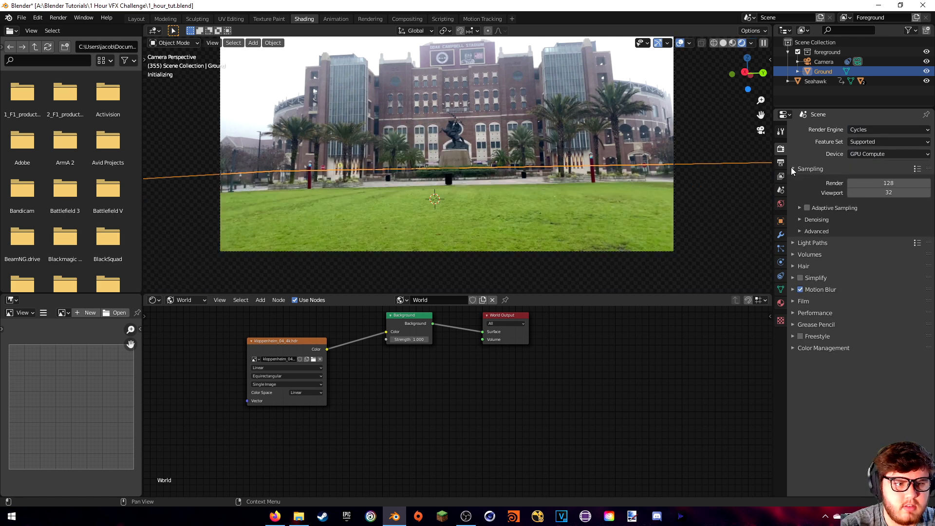
Set the Cycles render samples to 32 and enable adaptive sampling.
click(883, 184)
text(32)
key(Return)
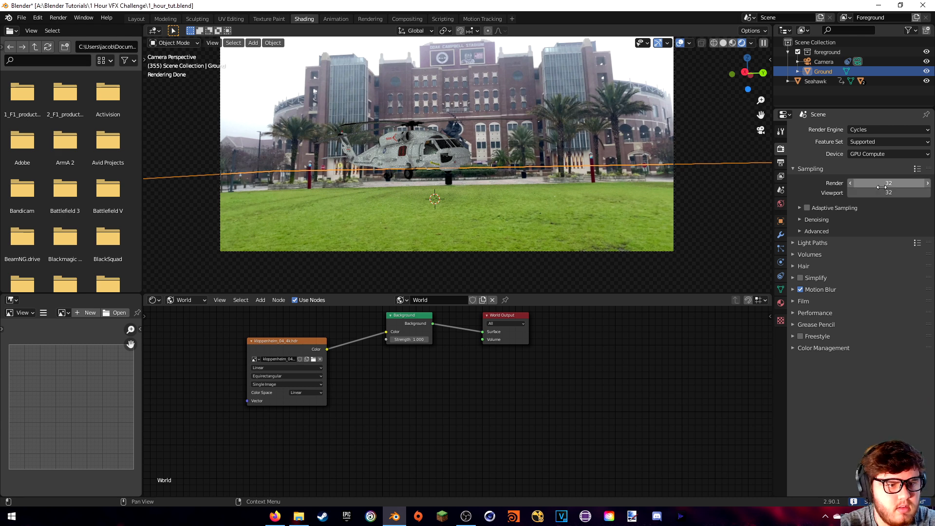
click(807, 208)
click(811, 220)
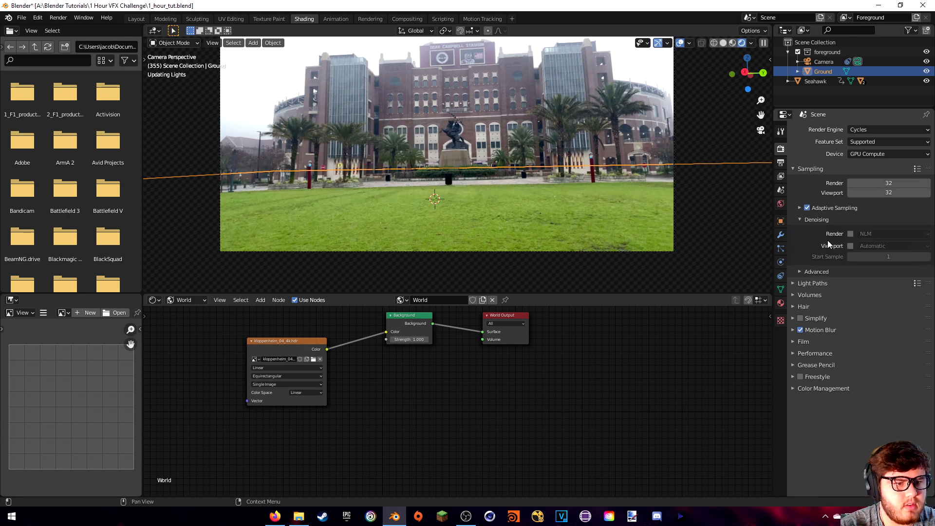
click(799, 220)
Set all light path max bounces to 3 and disable reflective and refractive caustics.
click(801, 244)
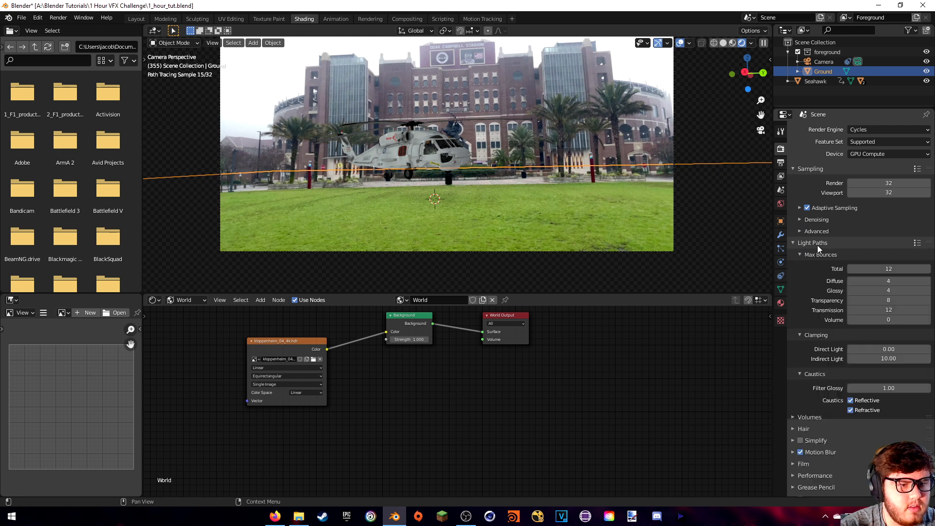
drag(886, 270, 885, 319)
text(3)
key(Return)
click(851, 400)
click(851, 410)
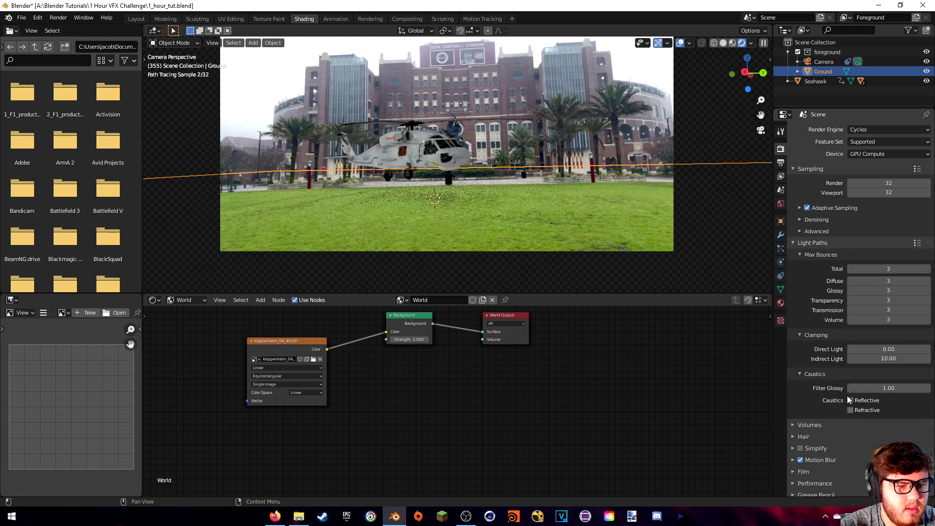
click(795, 243)
click(794, 256)
click(794, 255)
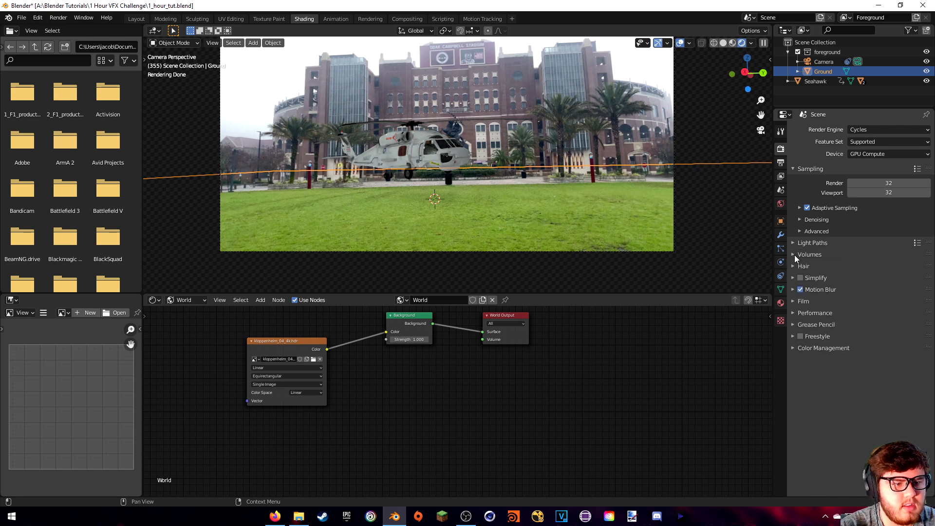
Set the color management view transform to Filmic and inspect the helicopter up close.
click(811, 290)
click(798, 290)
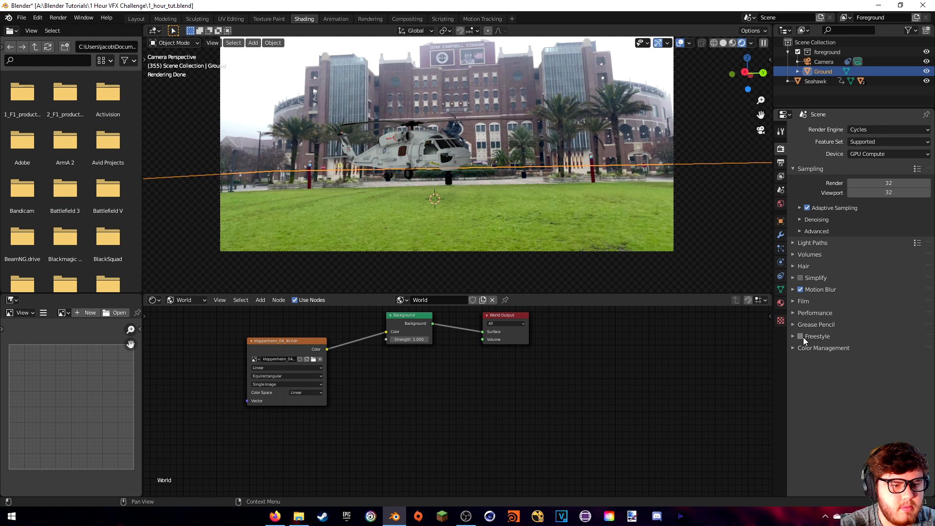
click(810, 349)
click(870, 374)
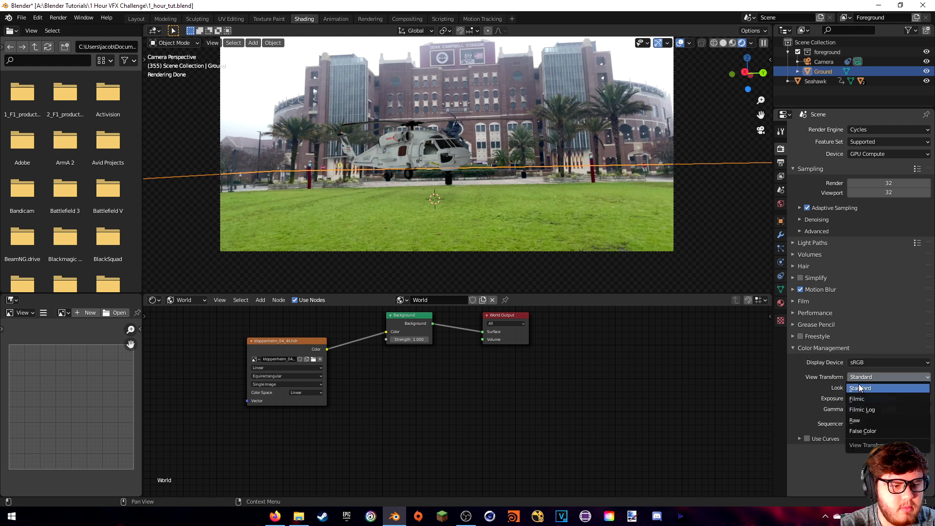
click(863, 399)
click(534, 123)
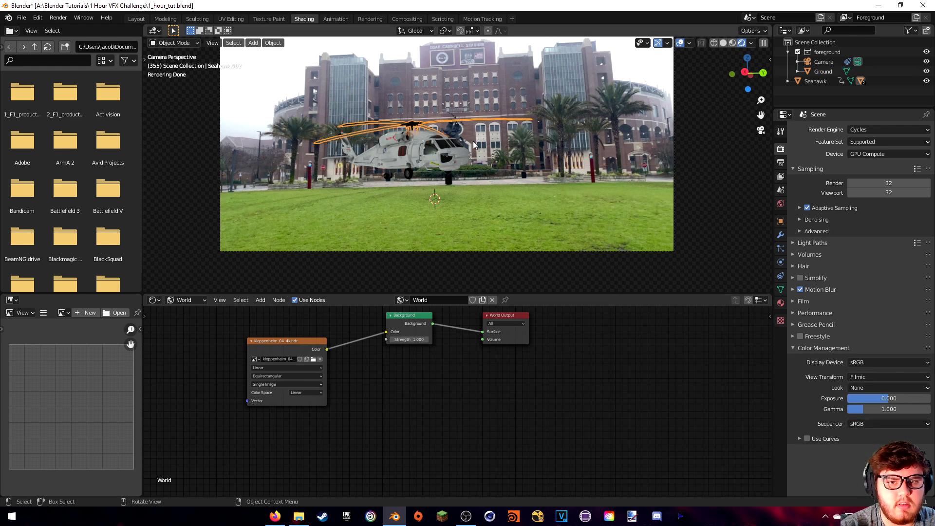
scroll(487, 151, up, 4)
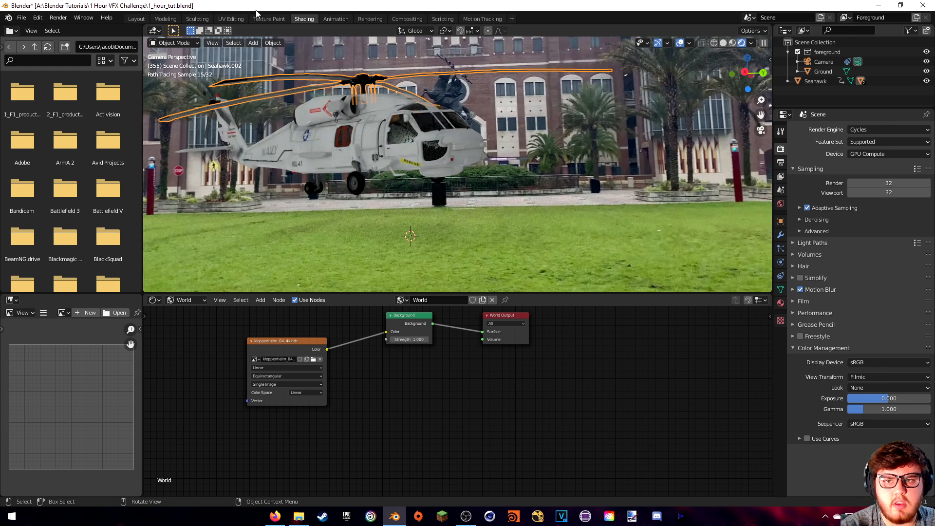
Switch to the Layout workspace and show the helicopter through the camera in rendered shading.
click(136, 19)
scroll(370, 251, down, 1)
scroll(411, 187, up, 2)
scroll(381, 258, down, 3)
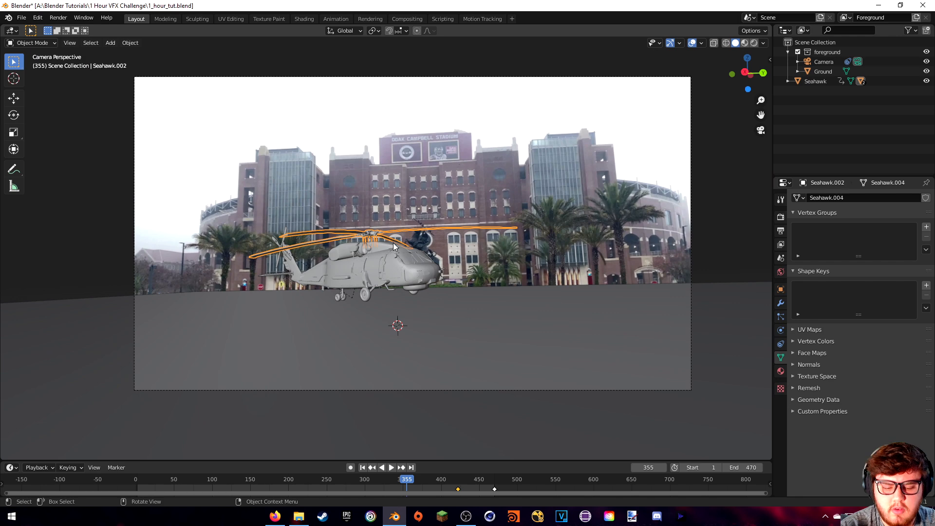
key(KP_0)
key(KP_0)
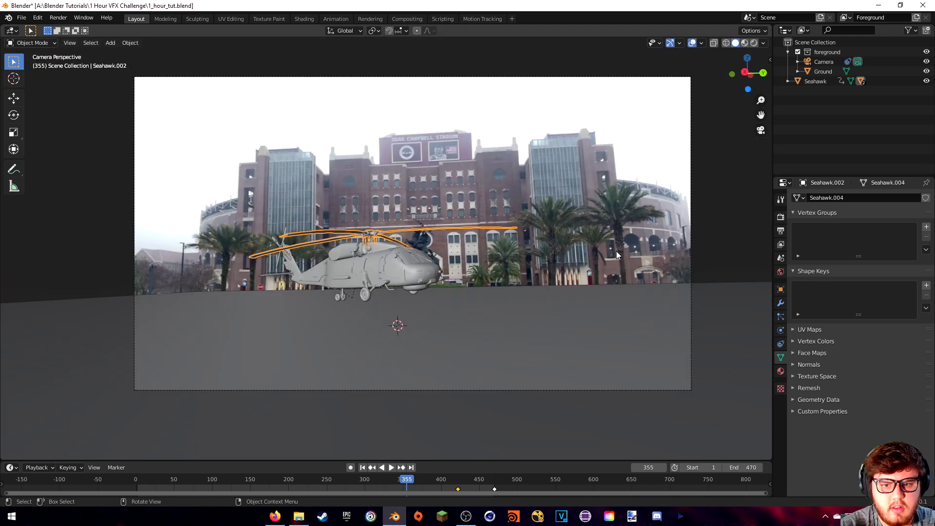
key(z)
click(606, 204)
shift+middle_drag(370, 199, 444, 170)
scroll(465, 196, up, 4)
scroll(464, 198, up, 3)
shift+middle_drag(488, 219, 446, 218)
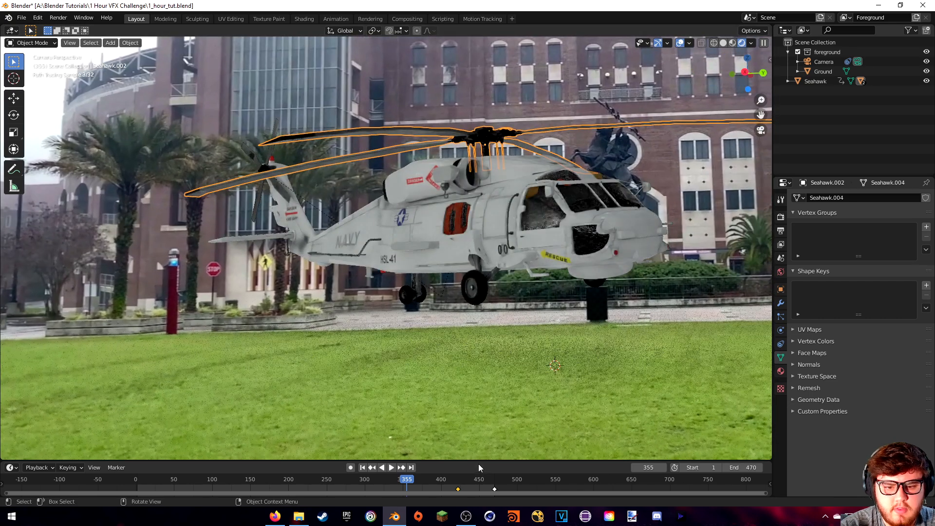
Check the rendered helicopter and its ground shadow at frames 417 and 453.
click(454, 483)
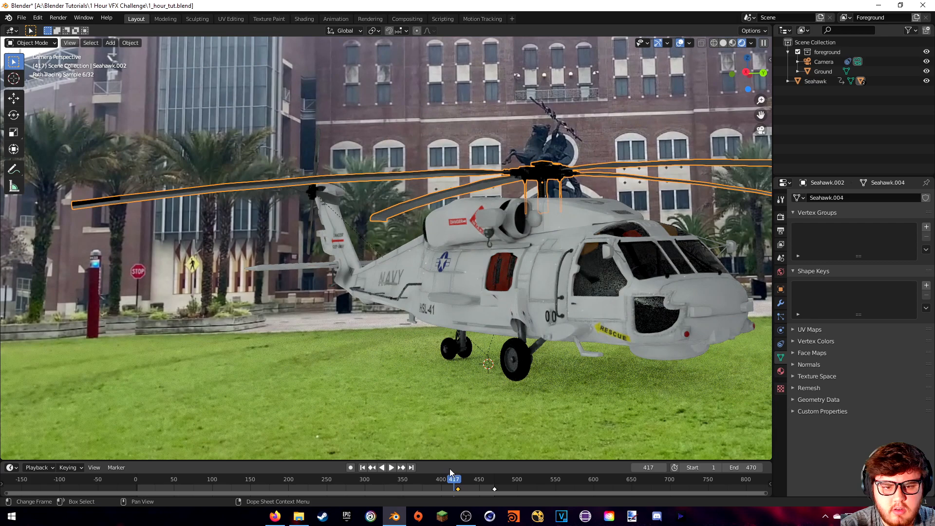
shift+middle_drag(479, 408, 454, 381)
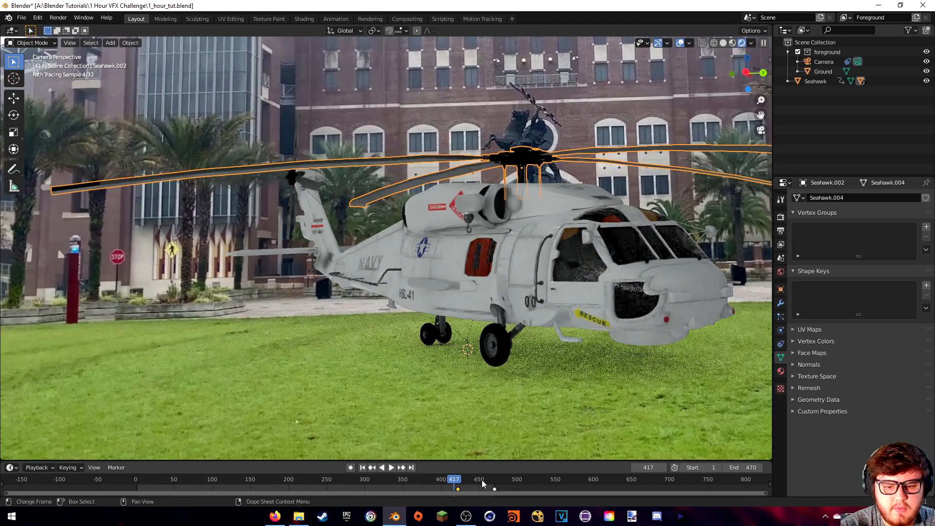
click(482, 483)
shift+middle_drag(556, 363, 390, 317)
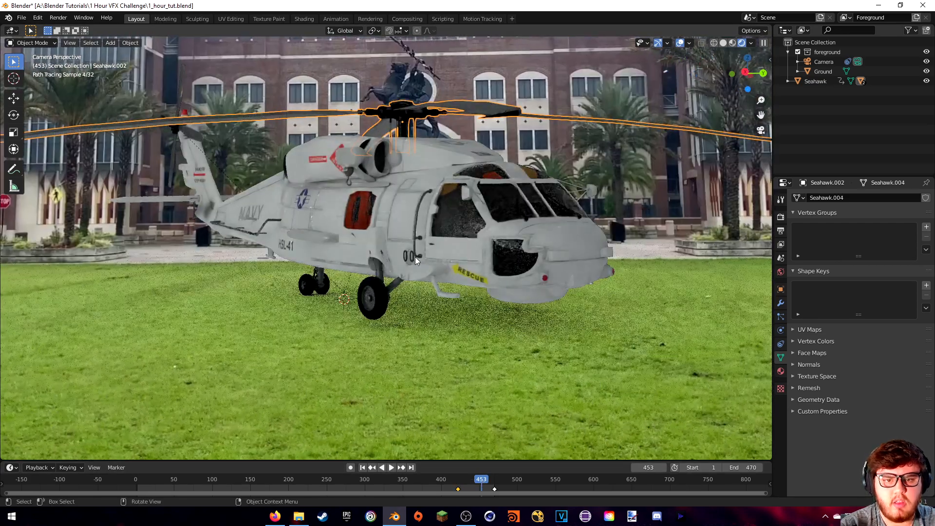
scroll(390, 258, down, 4)
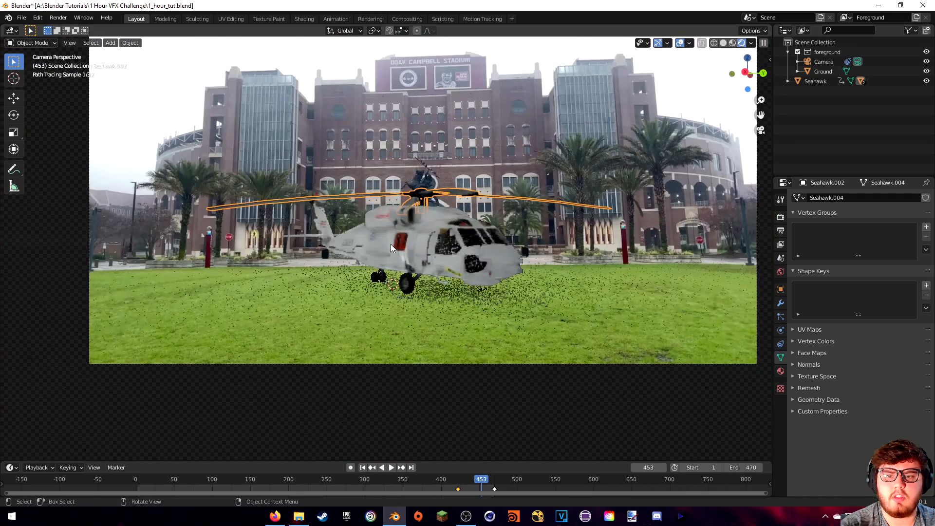
shift+middle_drag(391, 244, 390, 264)
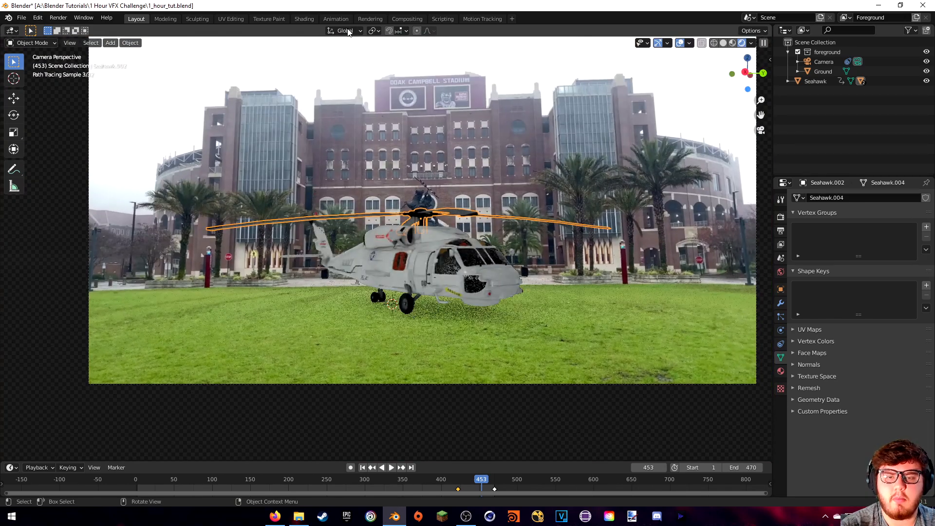
In the Shading workspace, insert a Gamma node between the World's environment texture and Background nodes.
click(303, 19)
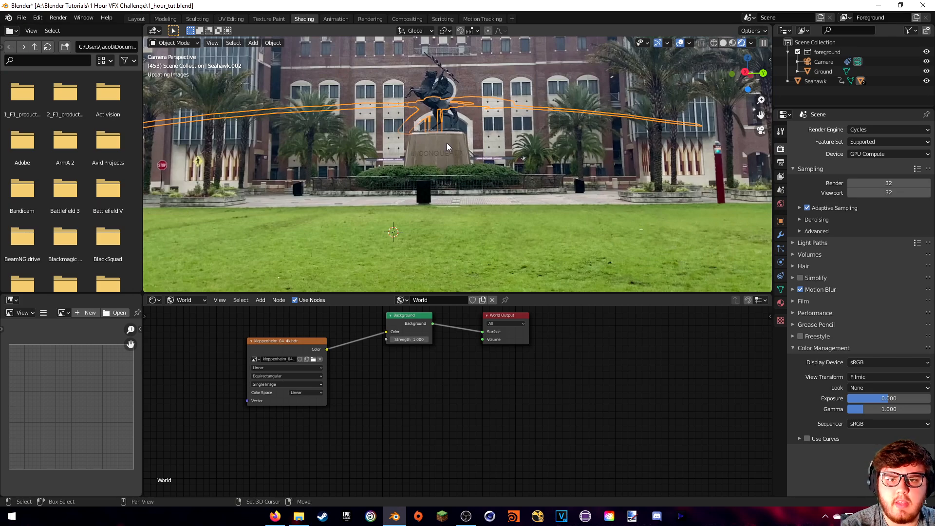
click(285, 347)
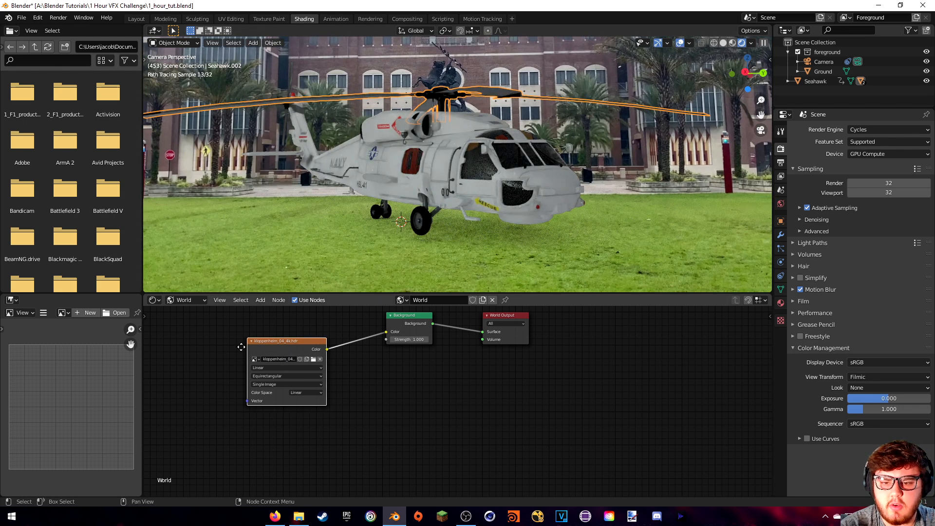
drag(264, 347, 194, 346)
key(shift+a)
text(gamma)
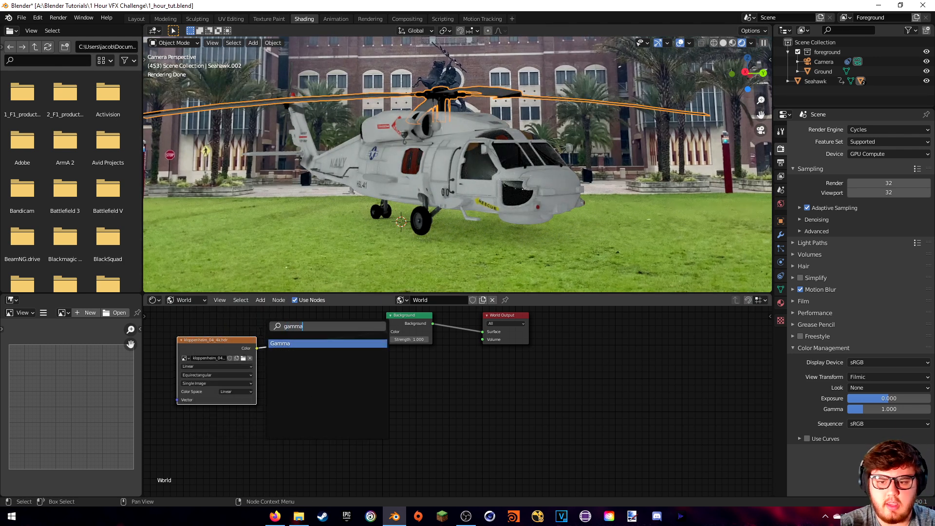
key(Return)
click(307, 320)
middle_drag(374, 358, 498, 404)
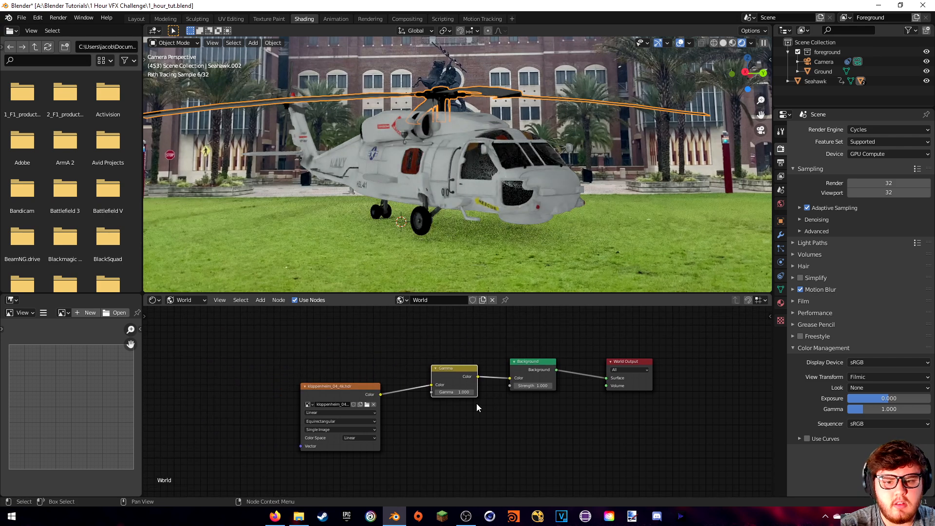
Lower the value of the World's Gamma node to 0.001.
scroll(458, 402, up, 4)
click(409, 385)
click(409, 385)
click(409, 385)
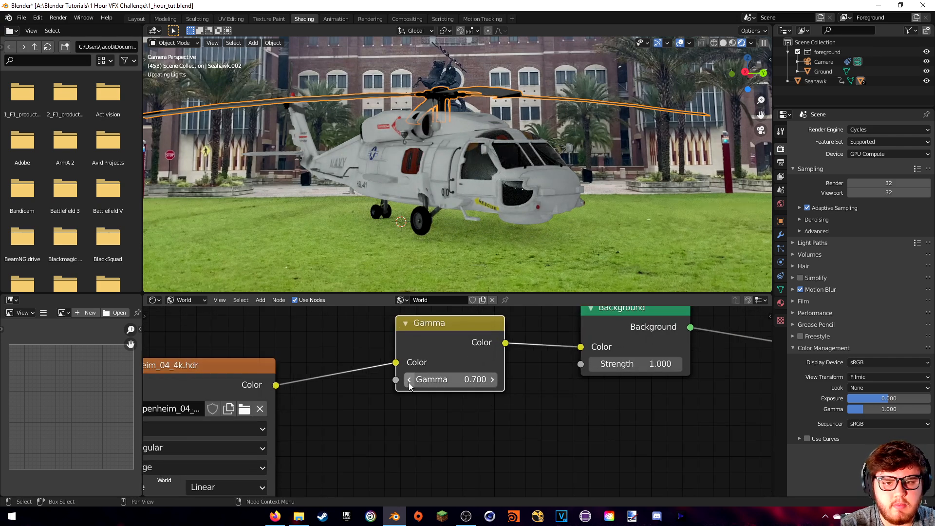
click(409, 385)
click(409, 385)
click(409, 385)
click(409, 385)
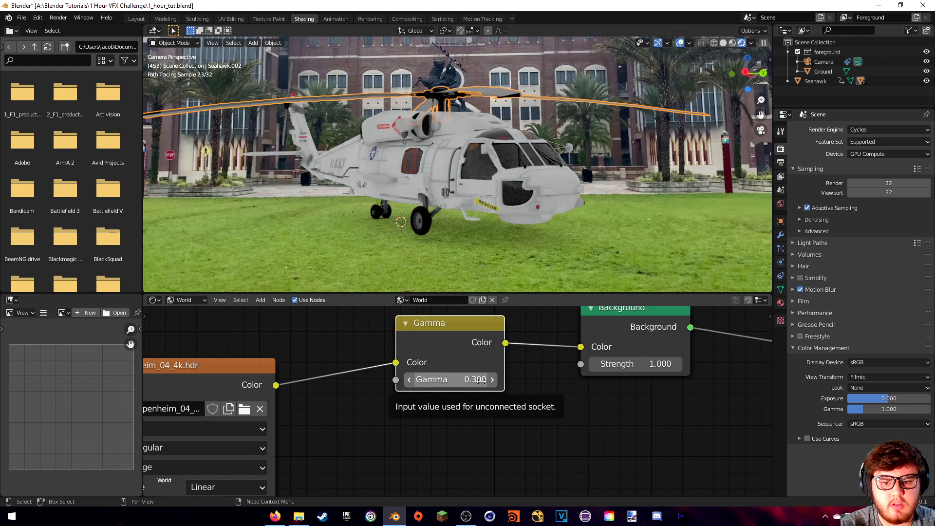
drag(448, 379, 419, 379)
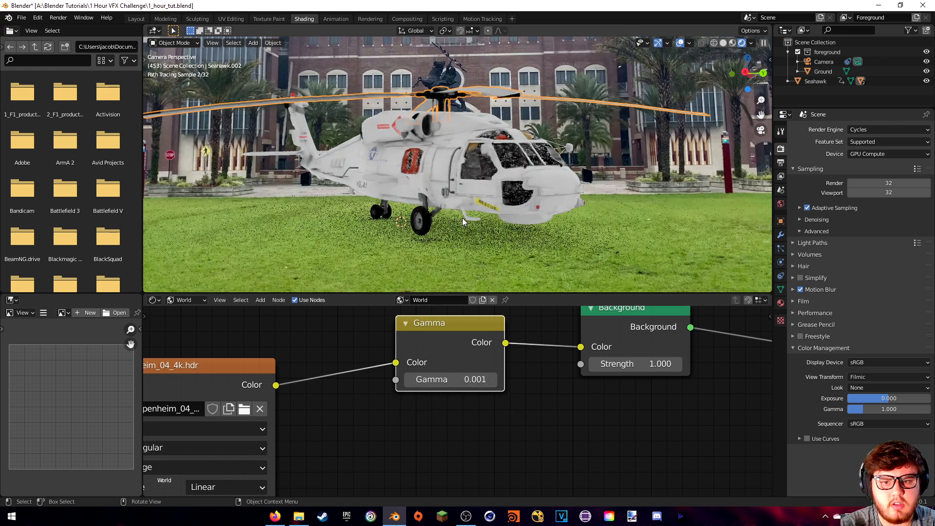
Frame the whole camera view, save the project and render the current frame as a still image.
scroll(462, 217, down, 2)
scroll(468, 220, down, 2)
click(349, 90)
scroll(416, 150, up, 3)
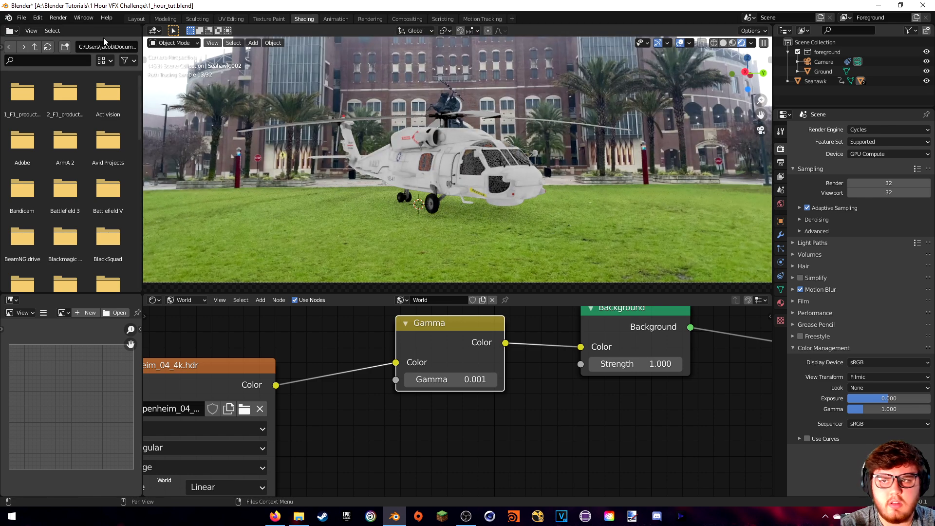
key(ctrl+s)
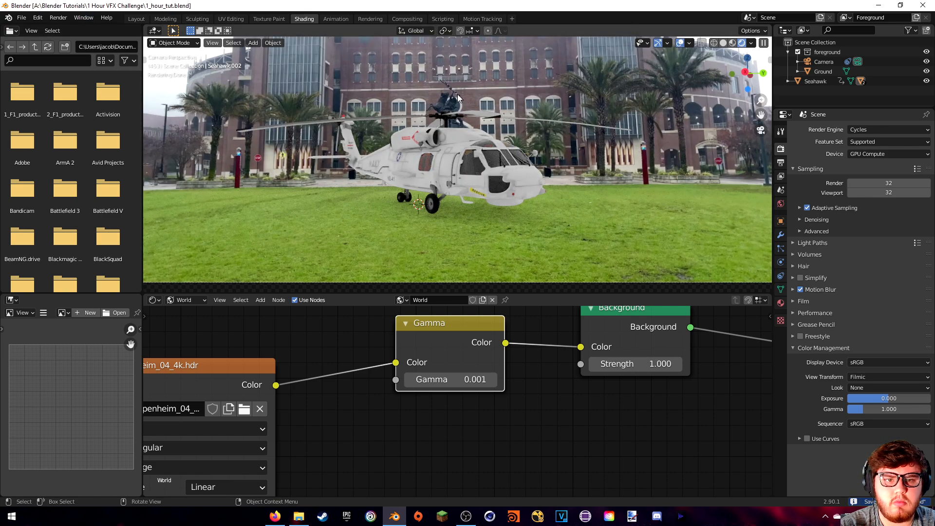
click(58, 18)
click(70, 29)
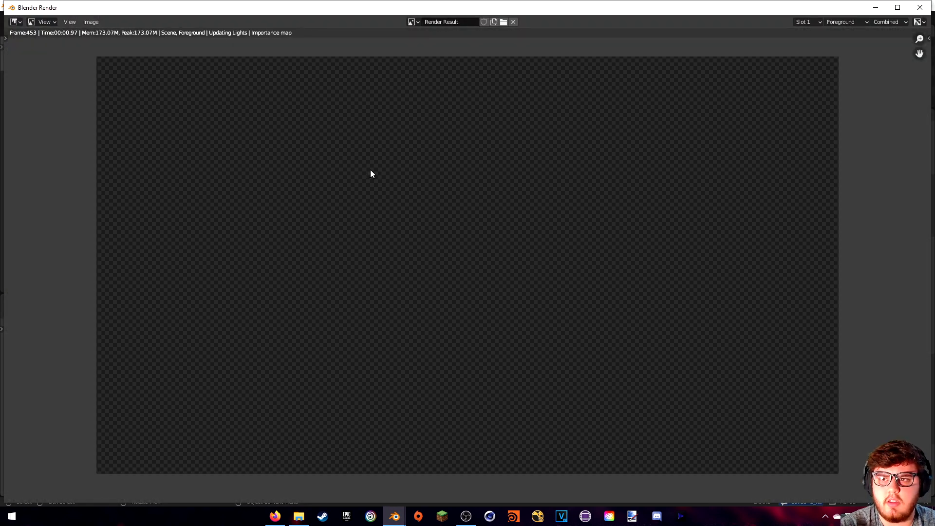
Inspect the helicopter's brightness and ground shadow in the composited render, and close the render window.
middle_drag(365, 233, 365, 183)
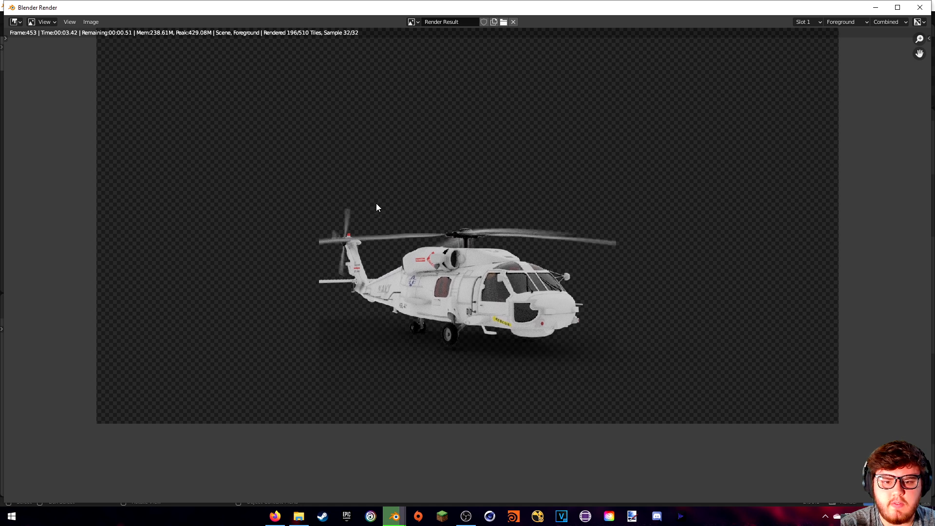
scroll(391, 299, up, 1)
middle_drag(392, 300, 430, 302)
scroll(399, 276, down, 1)
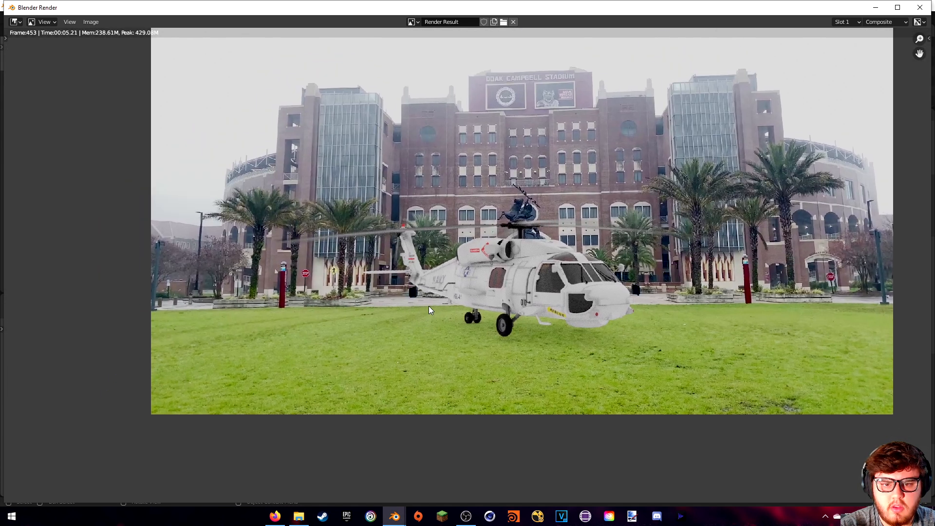
middle_drag(617, 305, 560, 348)
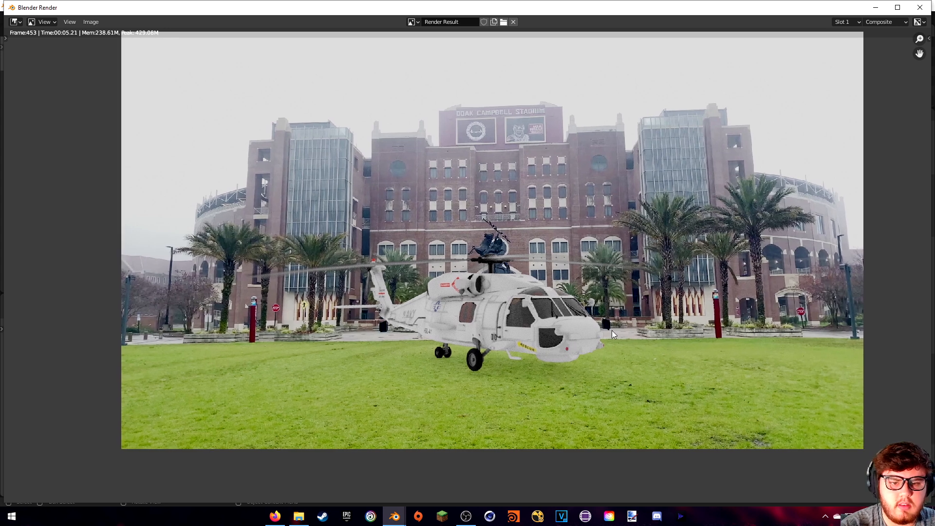
middle_drag(646, 313, 641, 337)
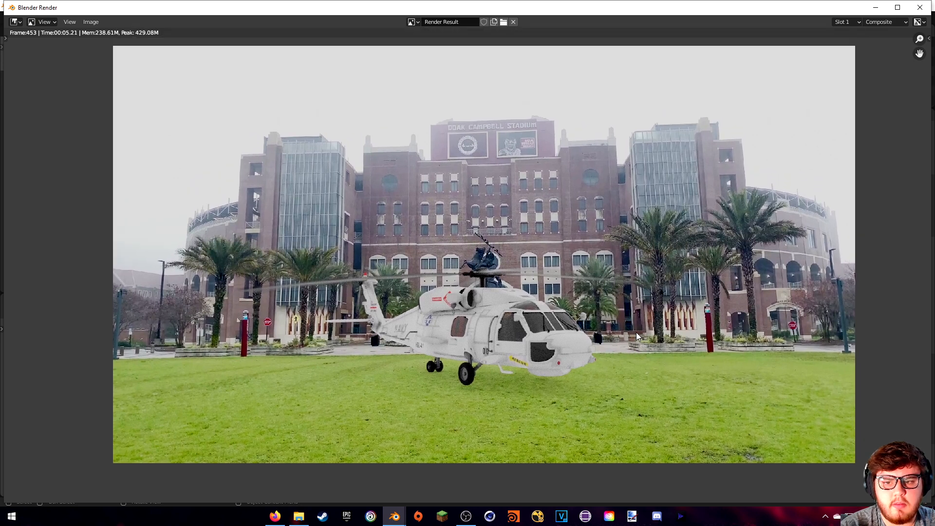
click(916, 9)
Move the environment texture node closer to the Gamma node and switch the shader editor to Object shaders.
scroll(339, 372, up, 3)
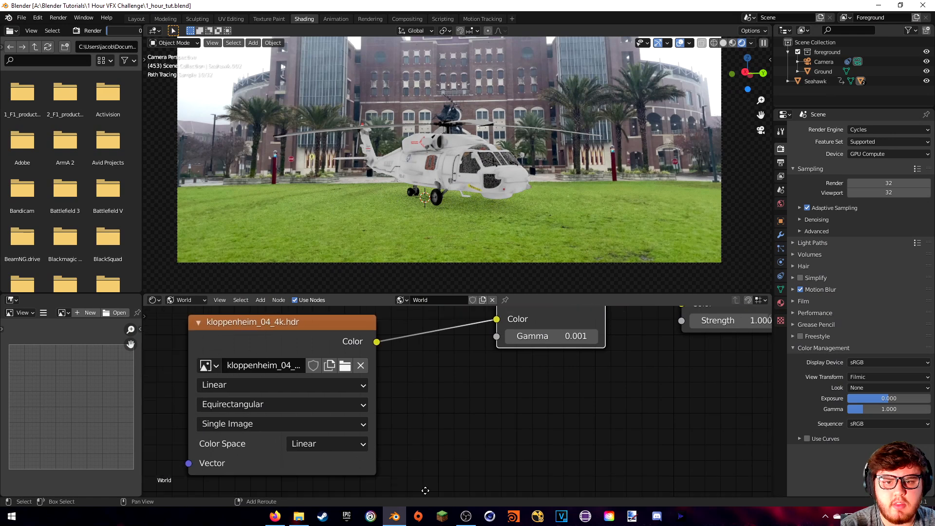
drag(341, 375, 400, 372)
middle_drag(456, 347, 372, 426)
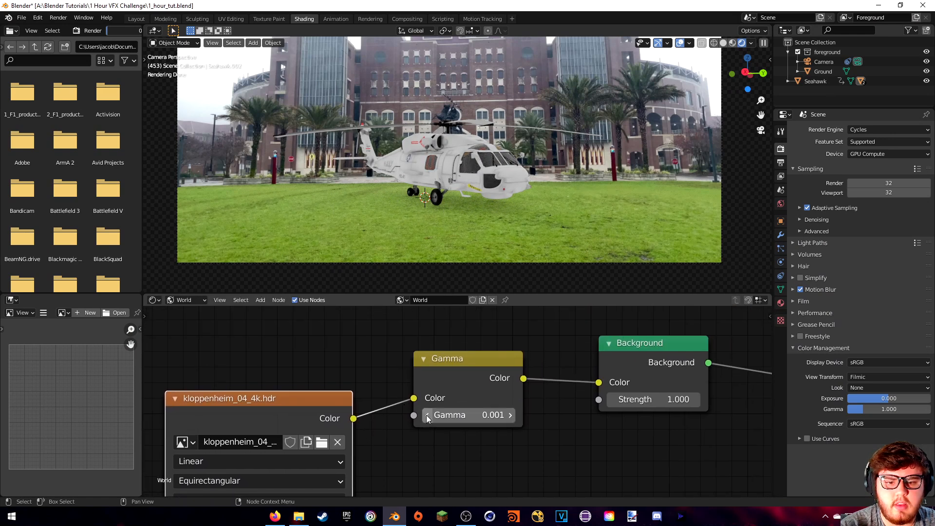
click(182, 300)
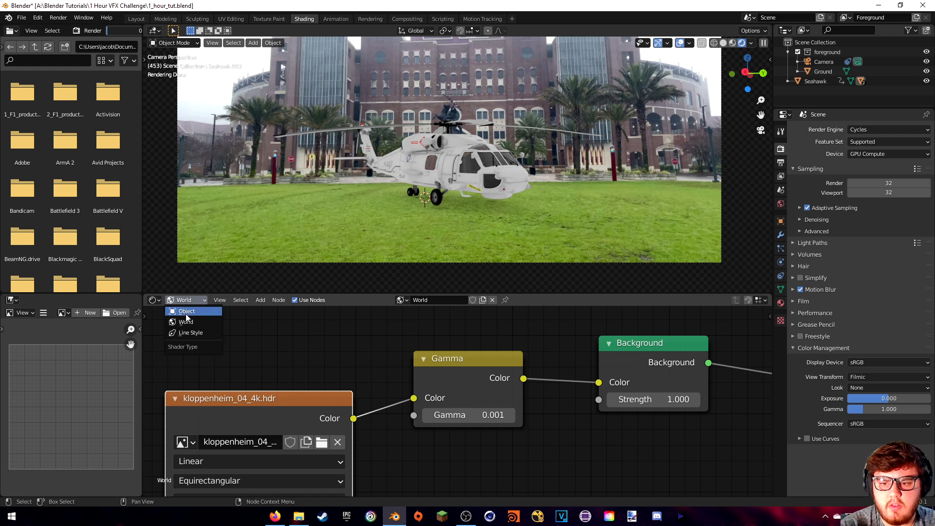
click(187, 314)
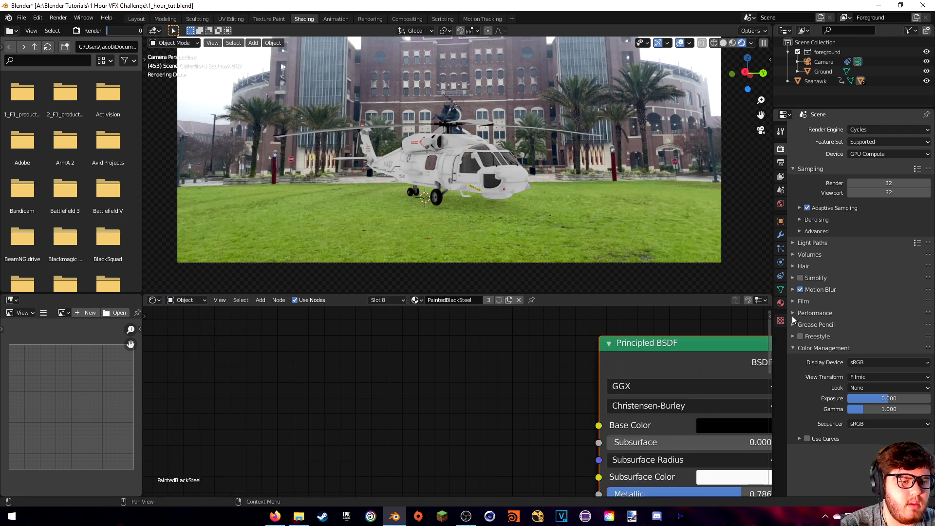
Set the motion blur shutter to 0.75.
click(793, 290)
drag(881, 316, 901, 316)
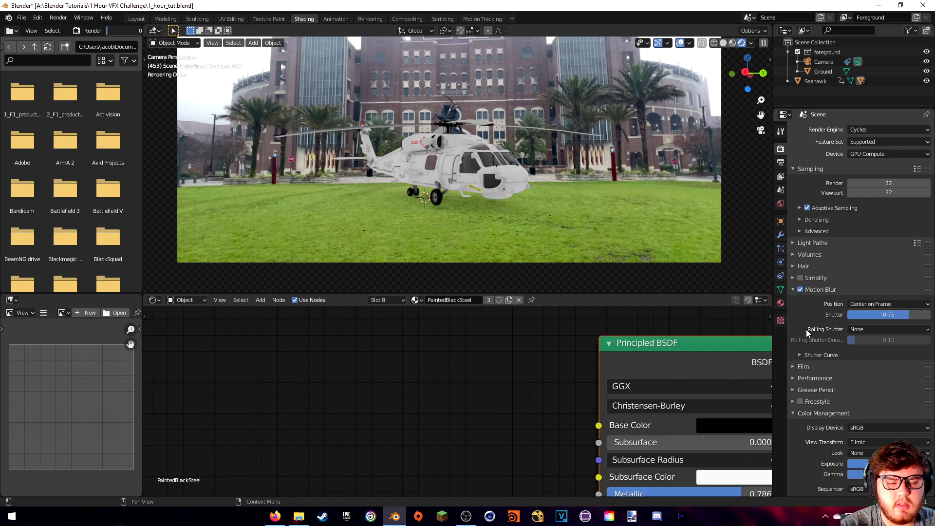
click(794, 291)
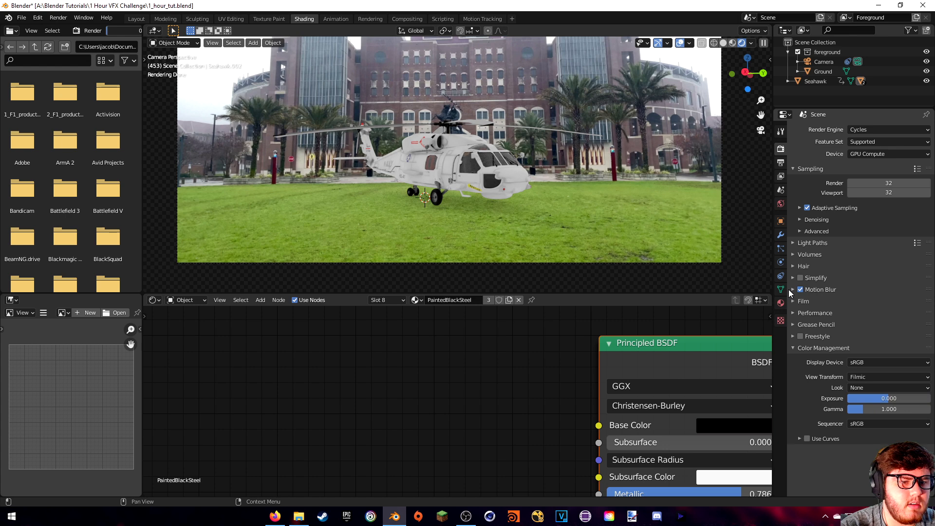
Switch to the Compositing workspace and place the Render Layers node below the Movie Clip node.
click(370, 18)
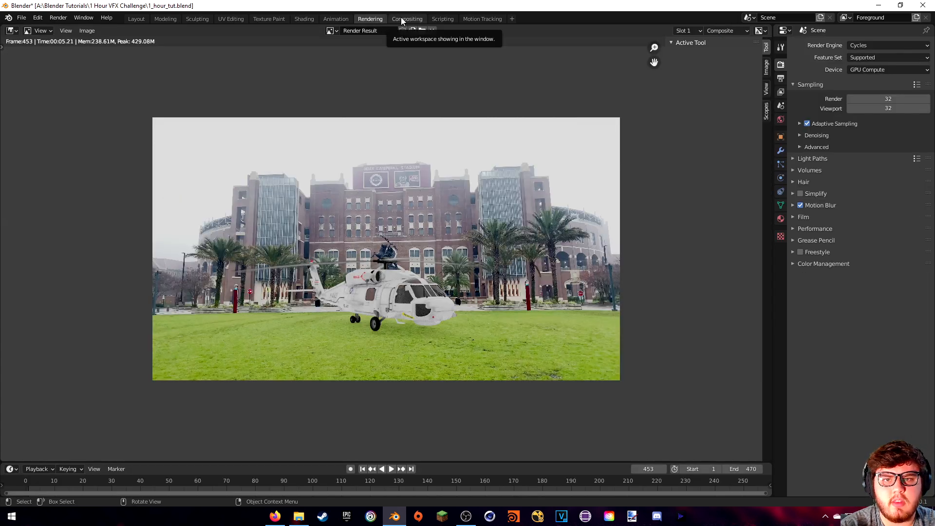
click(401, 18)
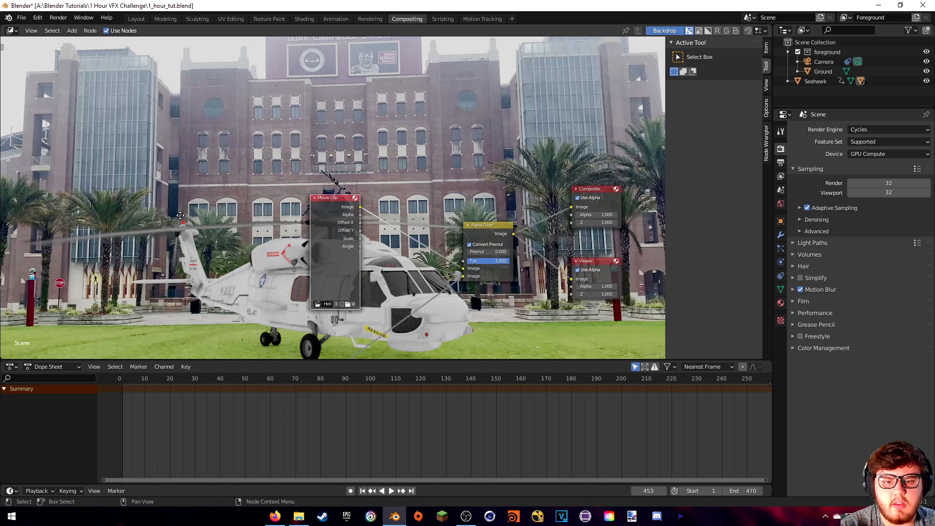
drag(128, 298, 335, 184)
middle_drag(334, 187, 340, 237)
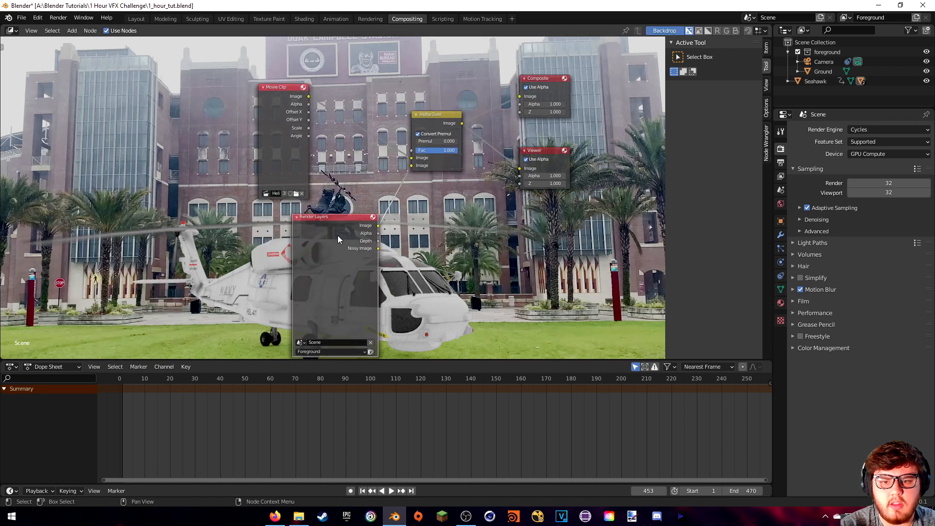
drag(339, 237, 302, 249)
Set the Cycles render samples to 64.
click(884, 183)
text(64)
key(Return)
Add a Denoise node between the Render Layers and Alpha Over nodes.
key(F3)
text(denois)
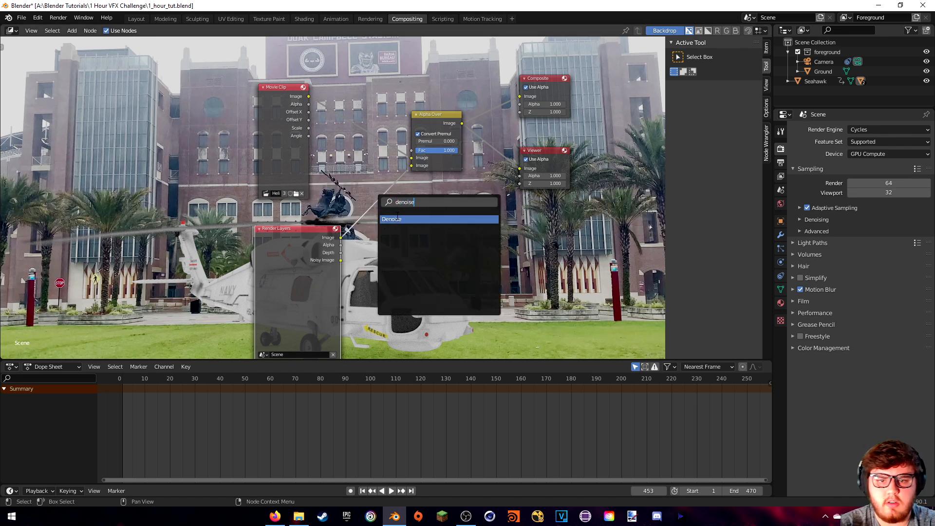
text(e)
key(Return)
click(389, 244)
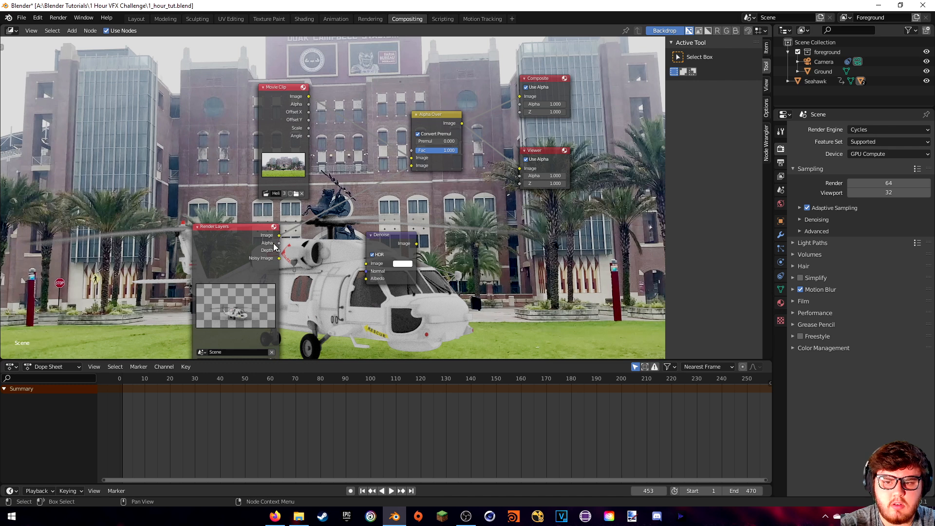
Enable the Denoising Data pass for the Foreground view layer.
click(780, 163)
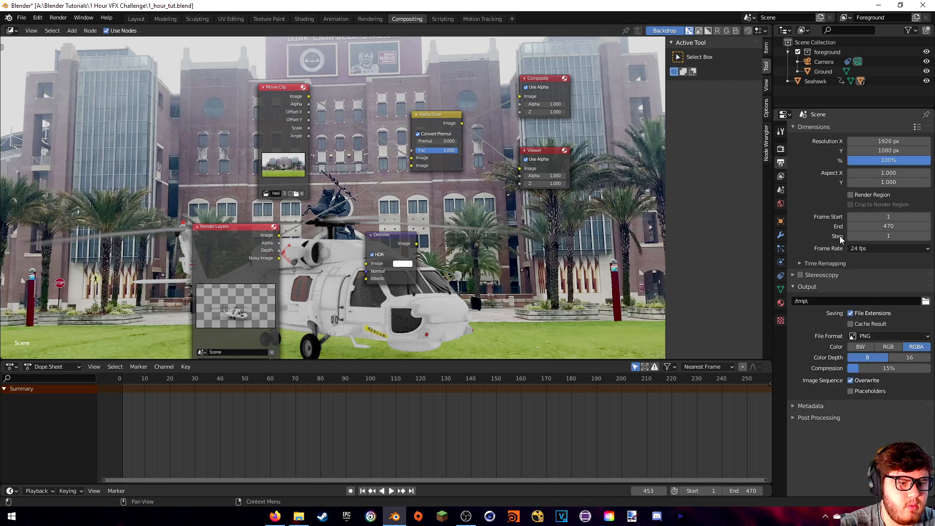
click(781, 177)
click(851, 251)
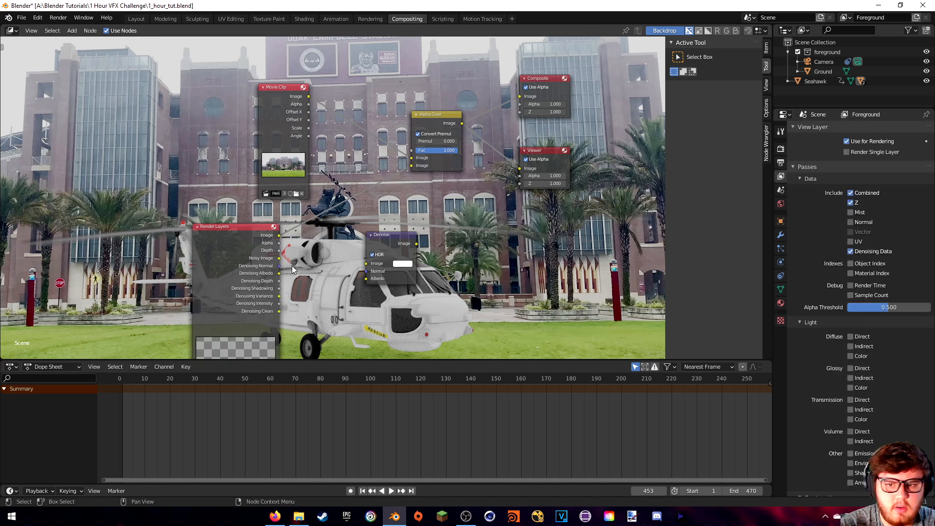
Feed Noisy Image, Denoising Normal and Denoising Albedo into the Denoise node, and its output into Alpha Over.
drag(280, 258, 366, 271)
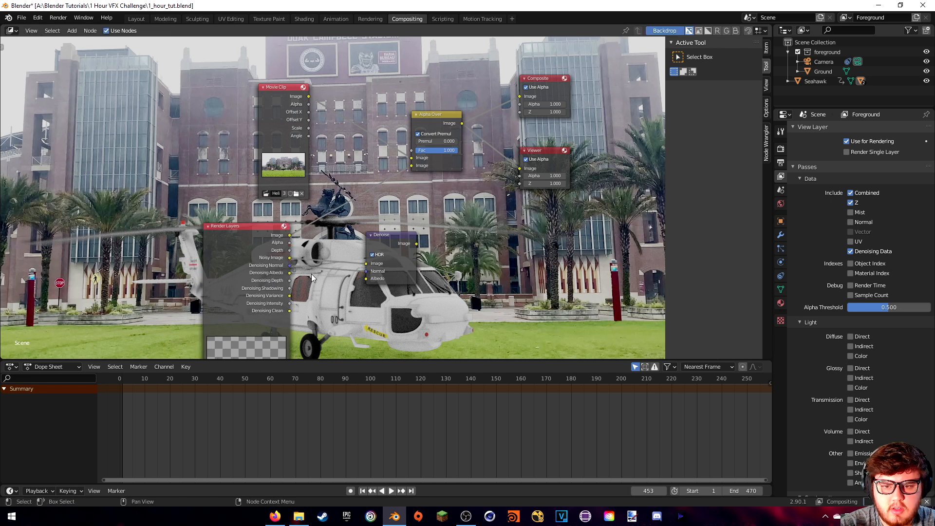
drag(289, 273, 362, 281)
mouse_move(259, 235)
mouse_down()
mouse_move(216, 241)
mouse_move(270, 243)
mouse_up()
drag(373, 246, 412, 167)
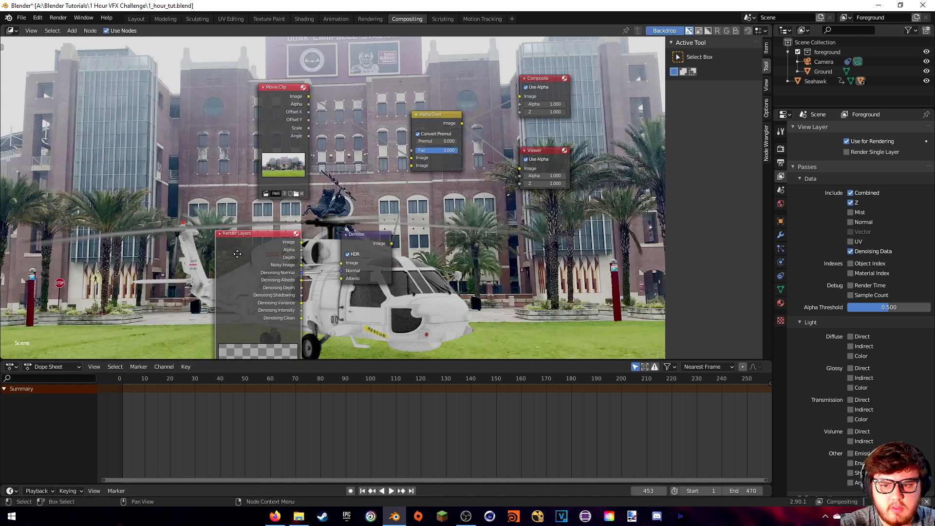
Spread the Render Layers and Denoise nodes apart so their links are easy to follow.
drag(262, 253, 180, 265)
drag(376, 247, 323, 245)
middle_drag(351, 198, 346, 217)
drag(318, 227, 283, 242)
middle_drag(304, 226, 421, 186)
Enable the Mist pass for the Foreground view layer and move the Render Layers node farther from the Denoise node.
click(851, 212)
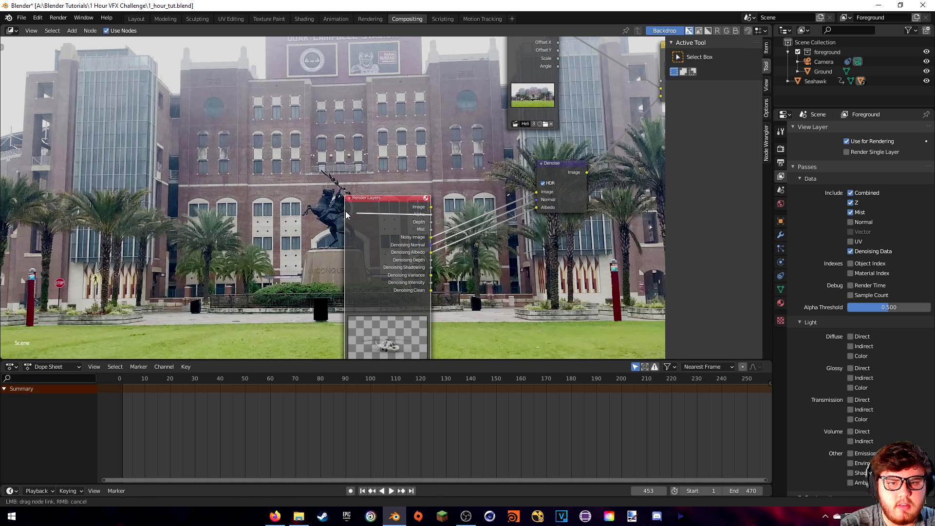
drag(394, 213, 275, 185)
Save the project and render frame 453 with the denoising setup.
key(ctrl+s)
middle_drag(366, 135, 331, 170)
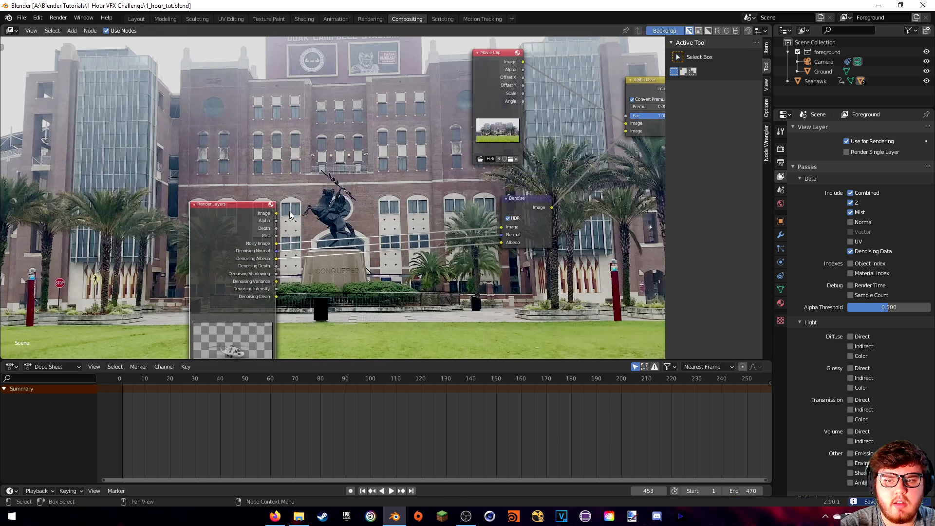
click(58, 18)
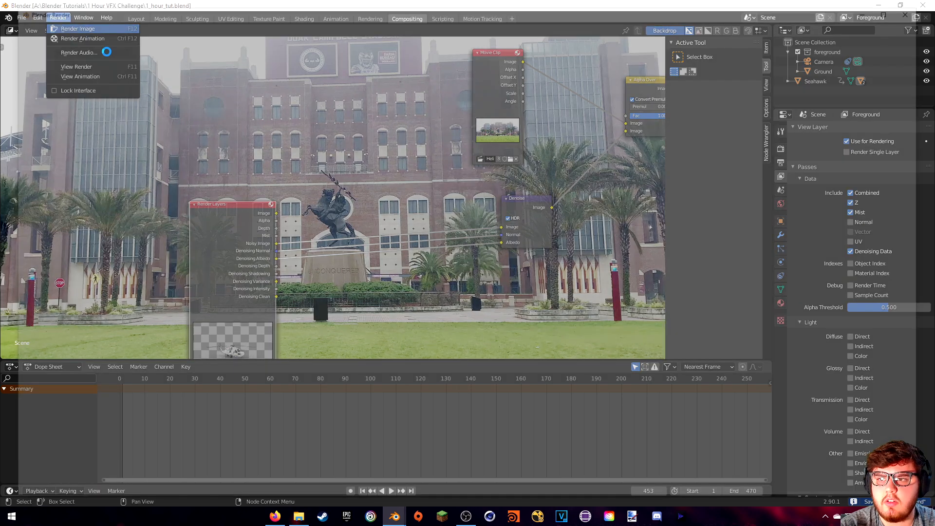
click(68, 29)
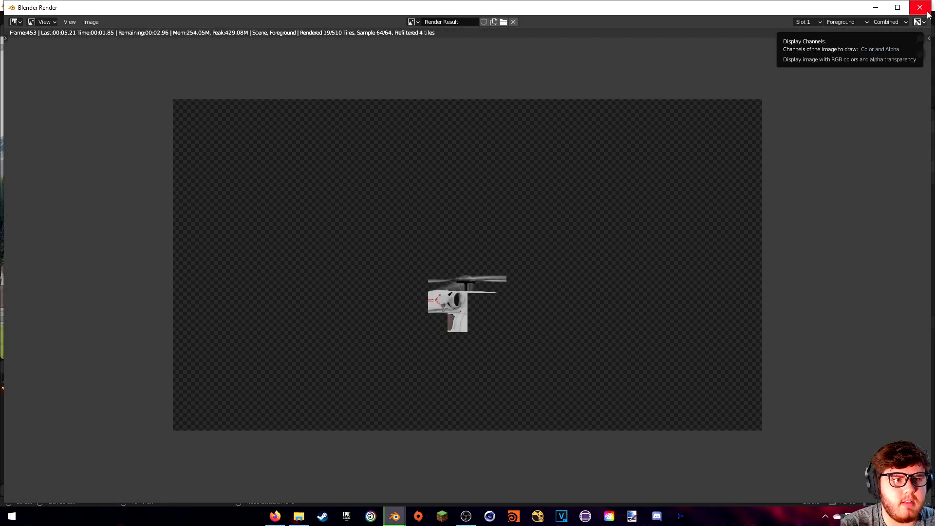
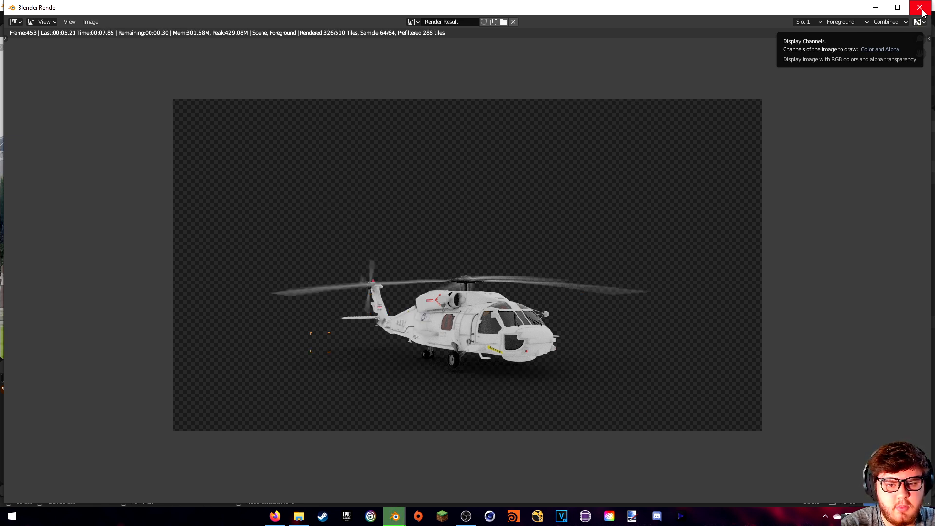
Examine the denoised helicopter render up close, close the render window and return to the compositing nodes.
scroll(605, 227, up, 4)
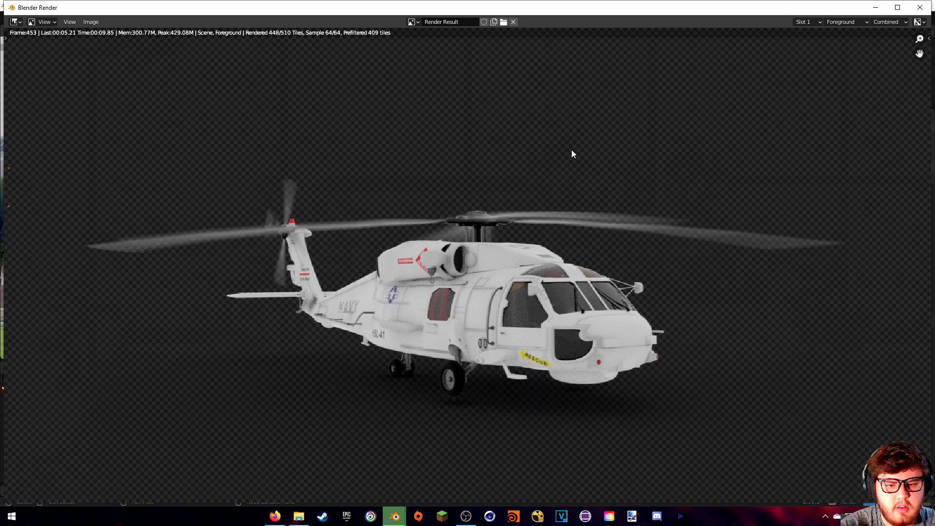
key(Home)
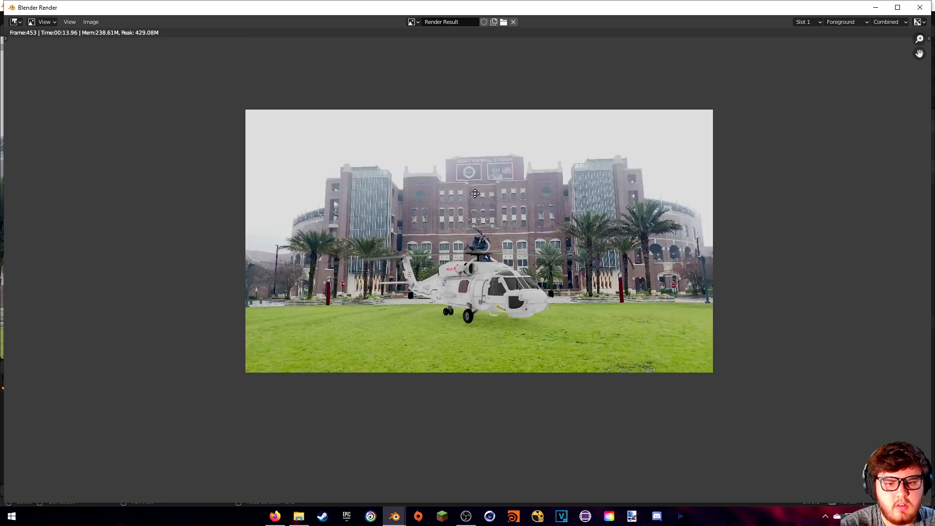
scroll(480, 222, up, 3)
middle_drag(476, 227, 461, 183)
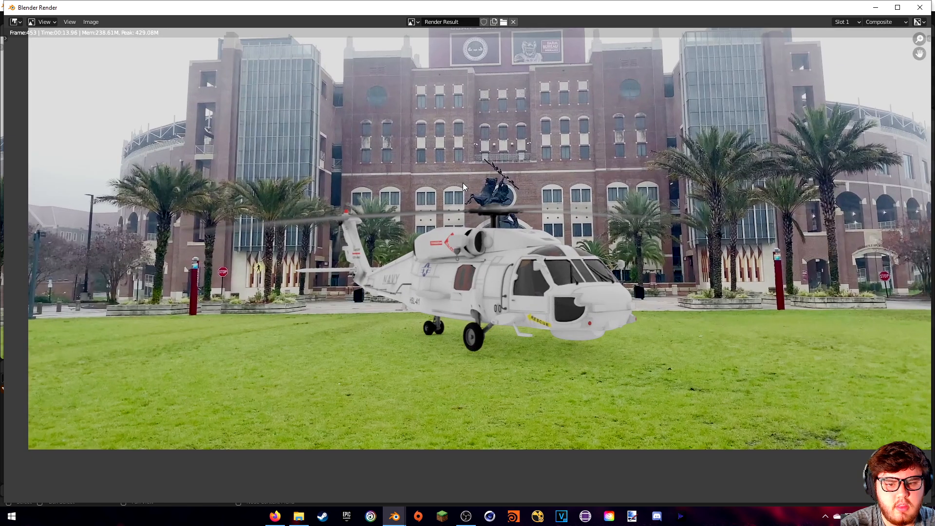
click(920, 7)
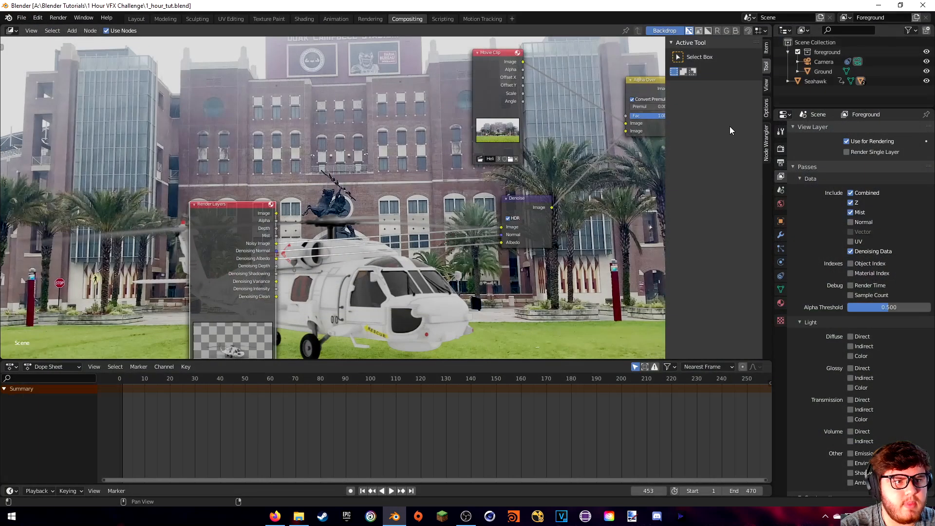
middle_drag(434, 252, 419, 207)
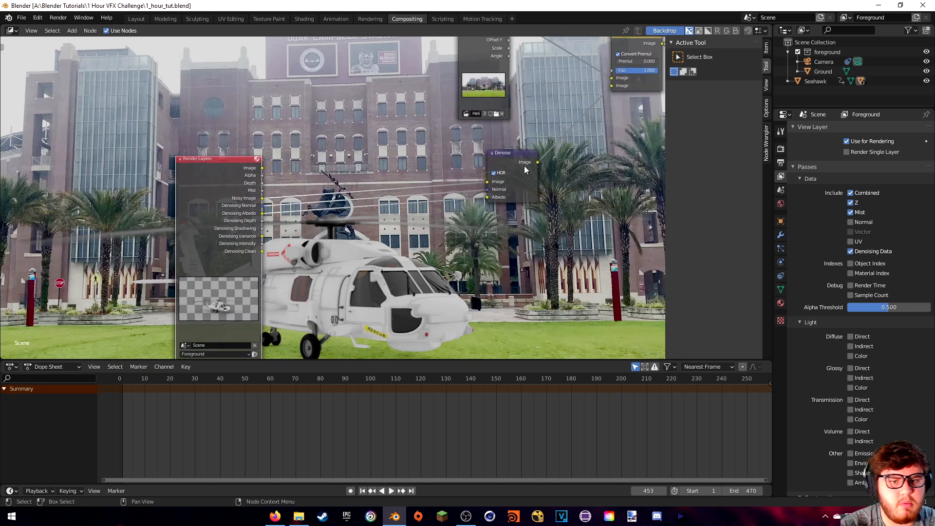
Set the Cycles render tile size to 512 px.
click(781, 149)
click(814, 313)
click(880, 380)
text(512)
key(Return)
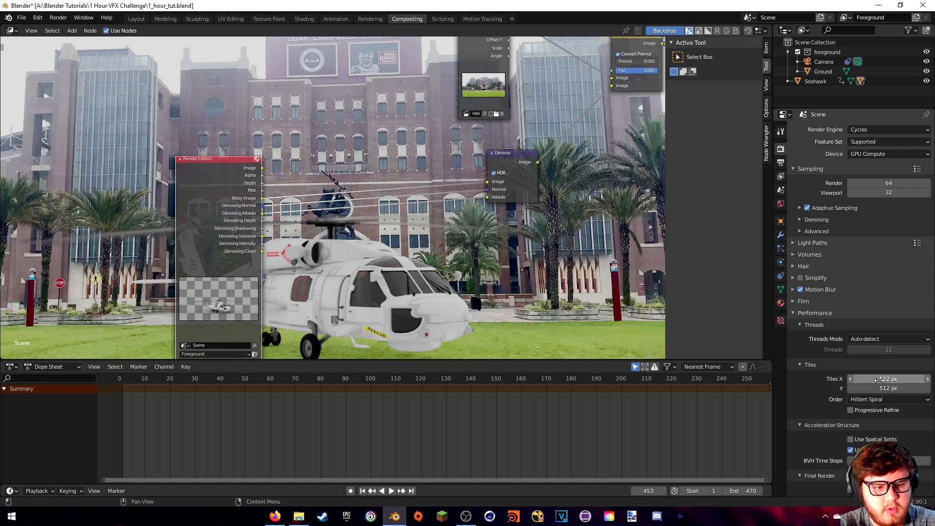
Add a point light in the Layout workspace and move it high above the helicopter's tail.
click(136, 19)
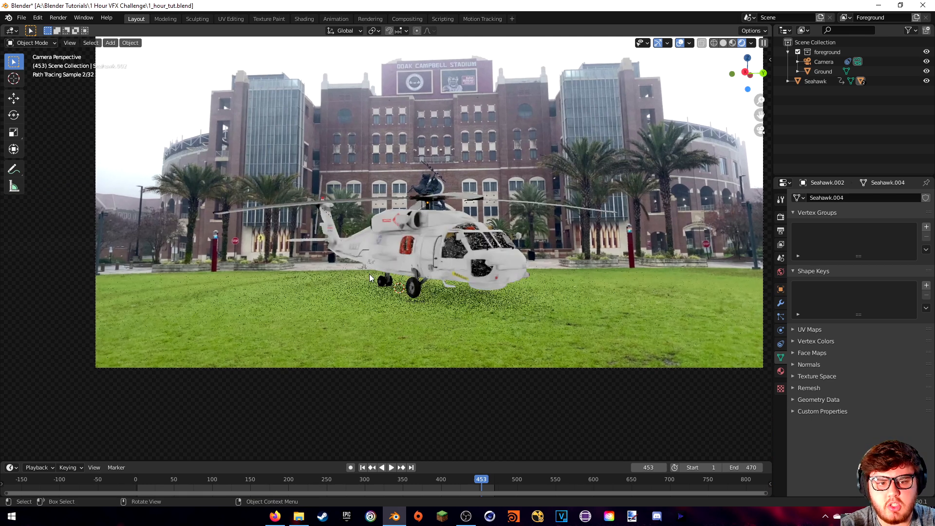
key(shift+a)
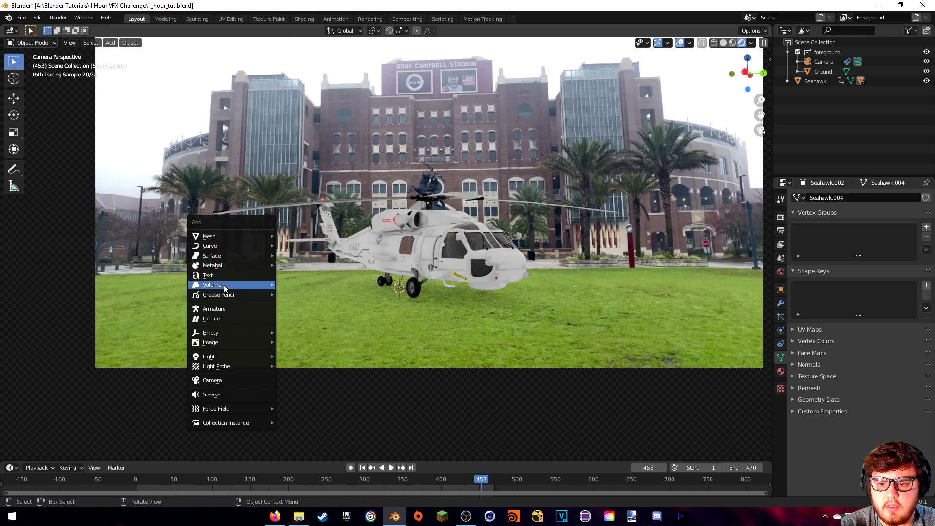
mouse_move(229, 361)
click(302, 357)
key(g)
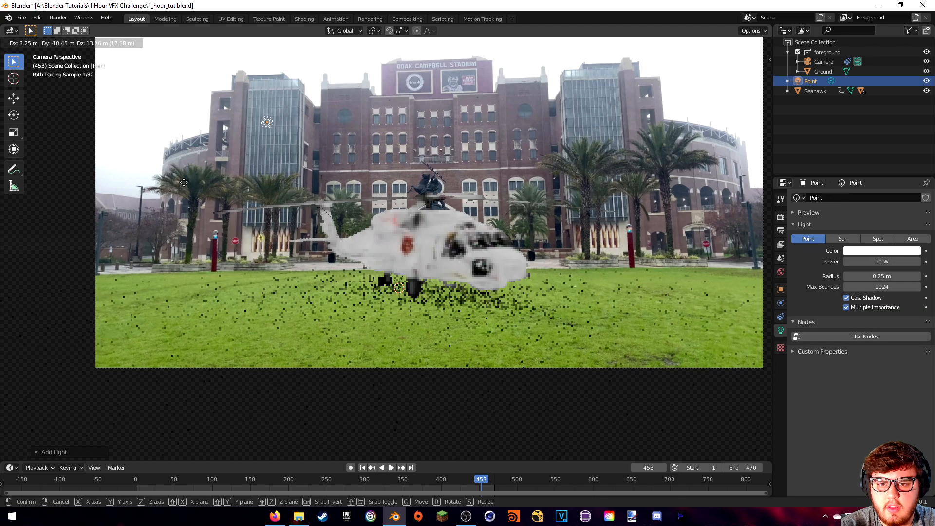
click(252, 163)
Set the point light's power to 10000 W and its radius to 2.66 m.
click(875, 262)
key(Return)
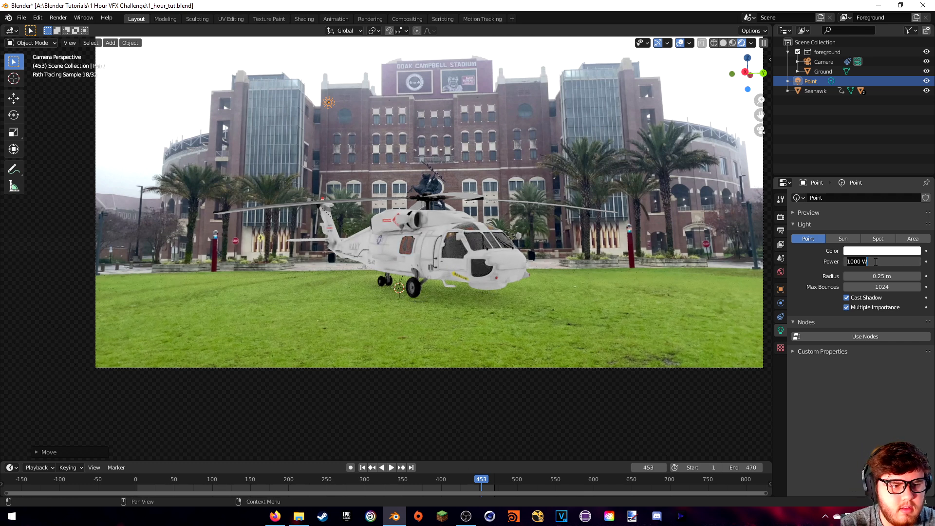
key(Return)
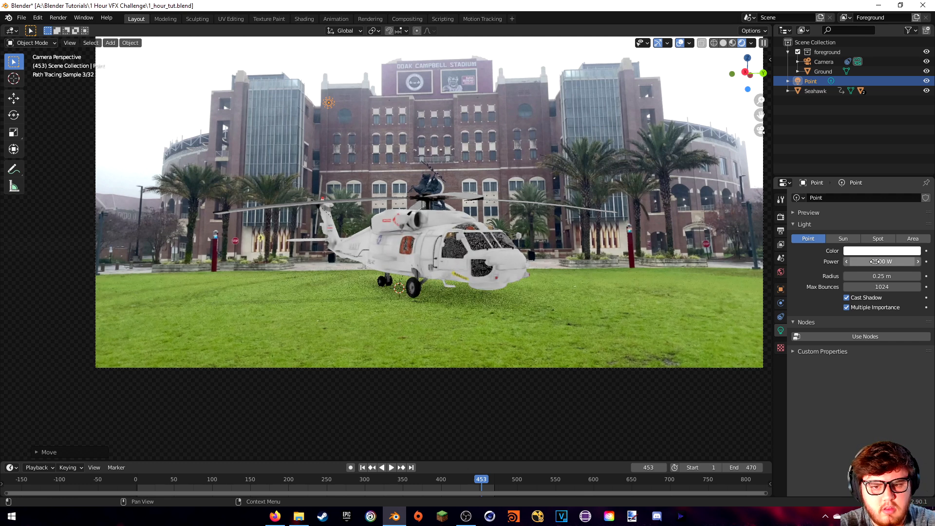
click(880, 263)
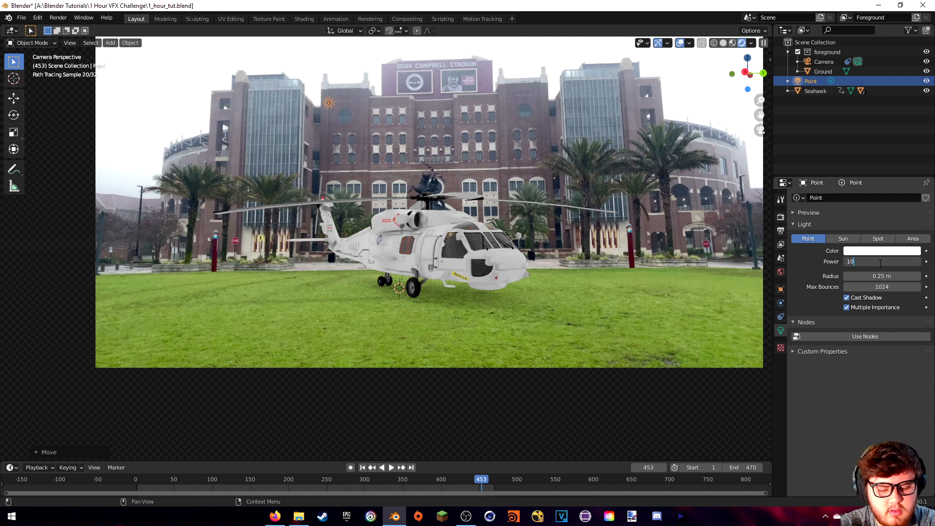
text(10000)
key(Return)
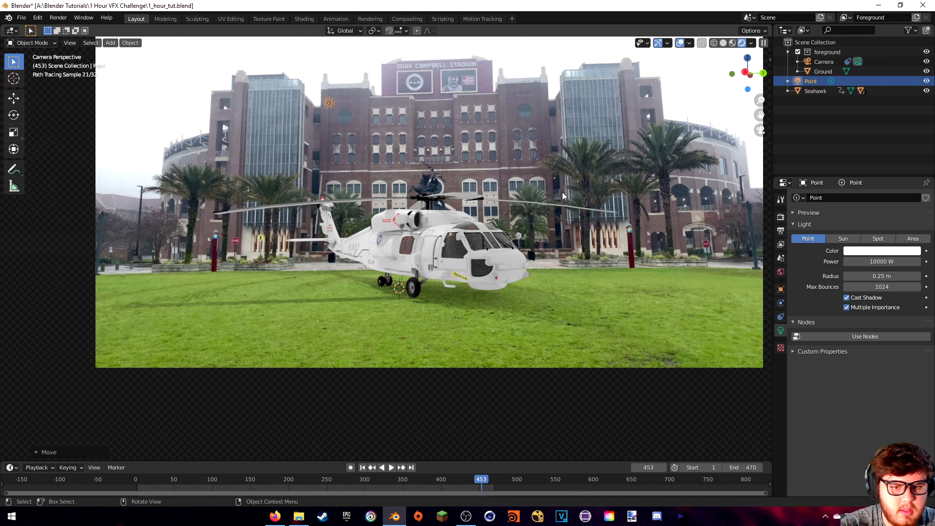
mouse_move(882, 276)
mouse_down()
mouse_move(911, 276)
mouse_move(867, 276)
mouse_up()
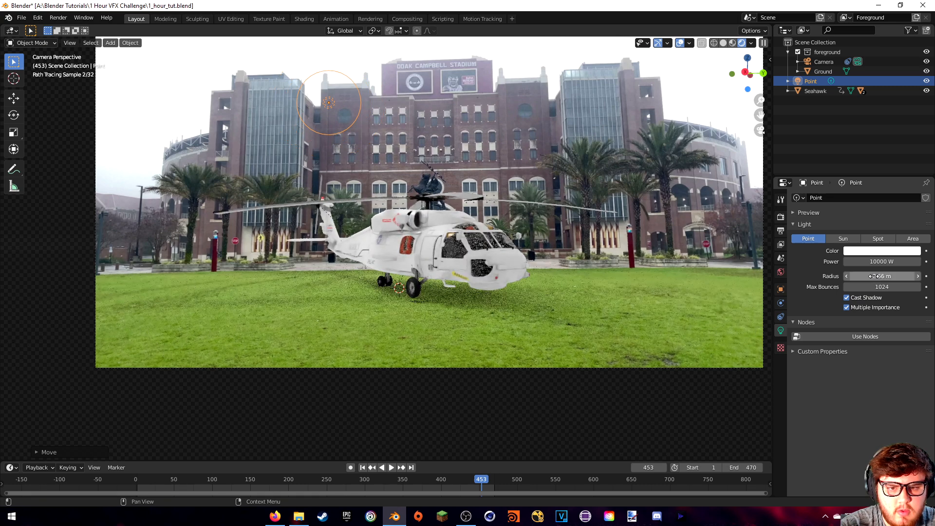
Hide and reshow the point light to compare its effect, and render frame 453 with it.
click(928, 82)
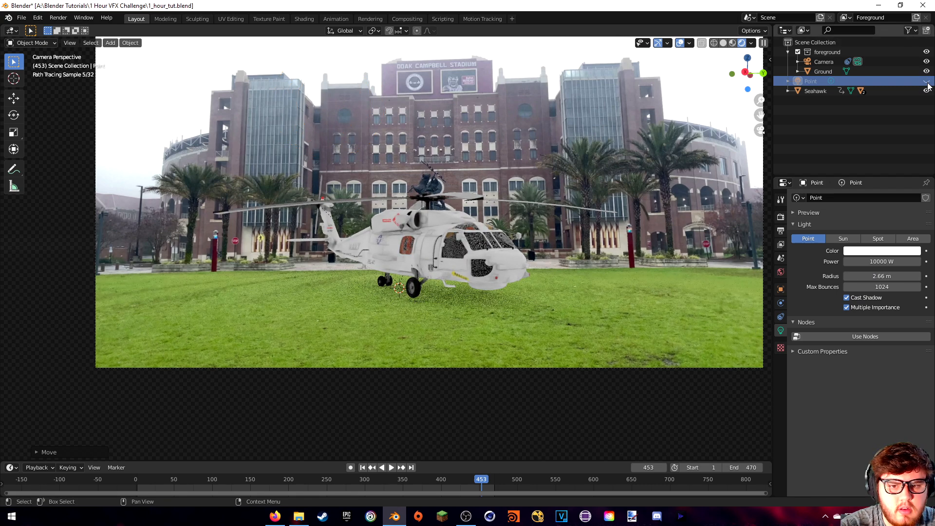
click(927, 83)
click(59, 18)
click(69, 28)
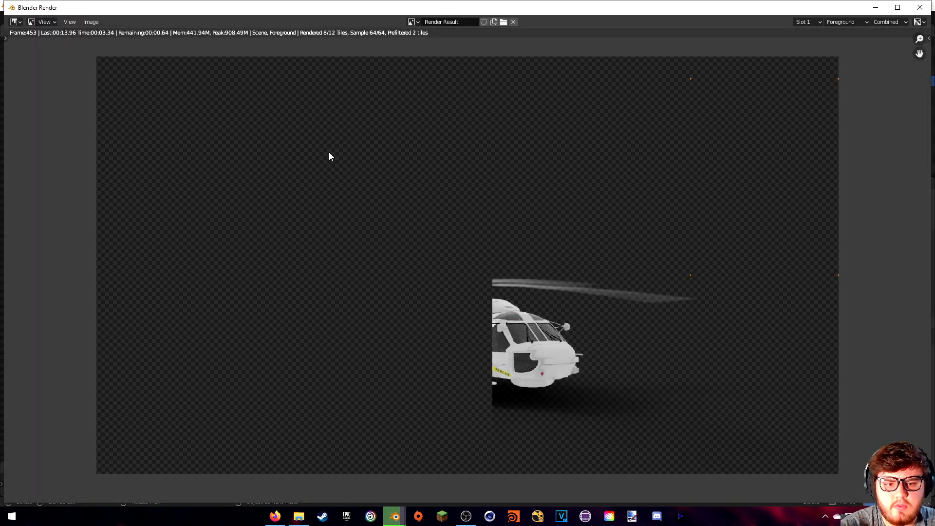
Examine the point-lit helicopter up close and within the full composite, and close the render window.
middle_drag(326, 197, 381, 180)
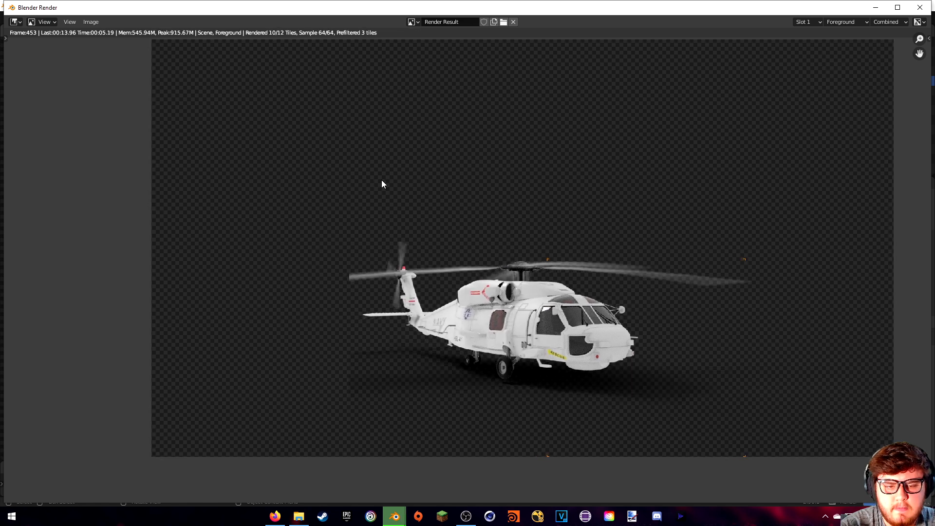
scroll(431, 243, up, 2)
middle_drag(431, 242, 398, 134)
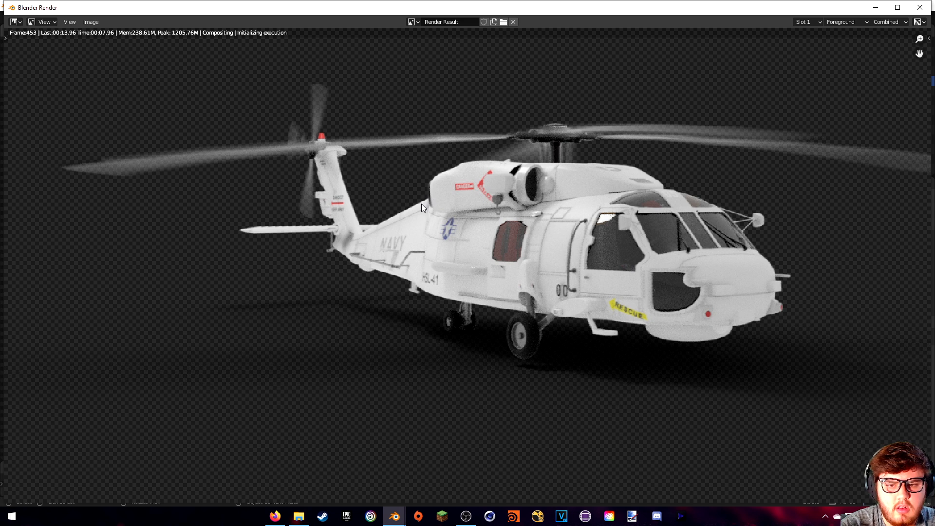
middle_drag(422, 211, 412, 235)
scroll(403, 198, down, 3)
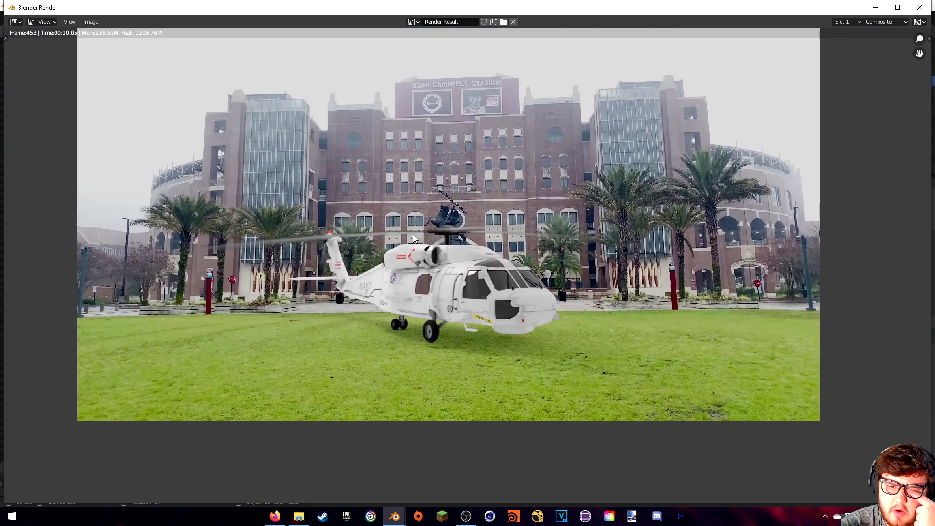
middle_drag(379, 283, 494, 316)
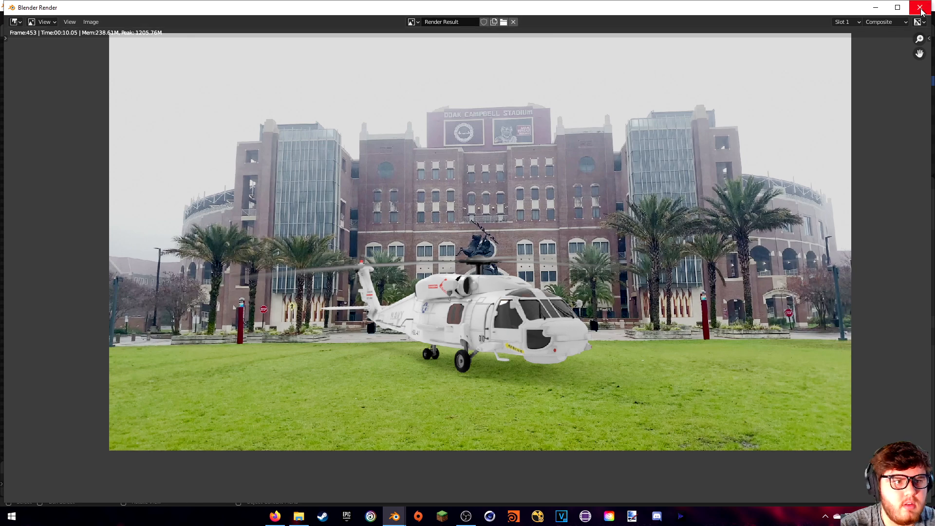
click(919, 7)
Raise the point light along the Z axis, higher above the helicopter.
key(g)
key(z)
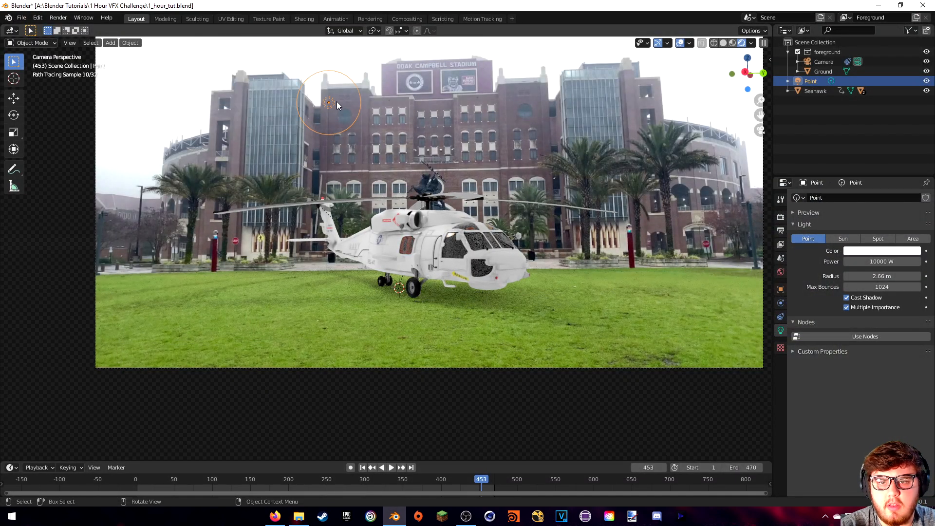
click(341, 67)
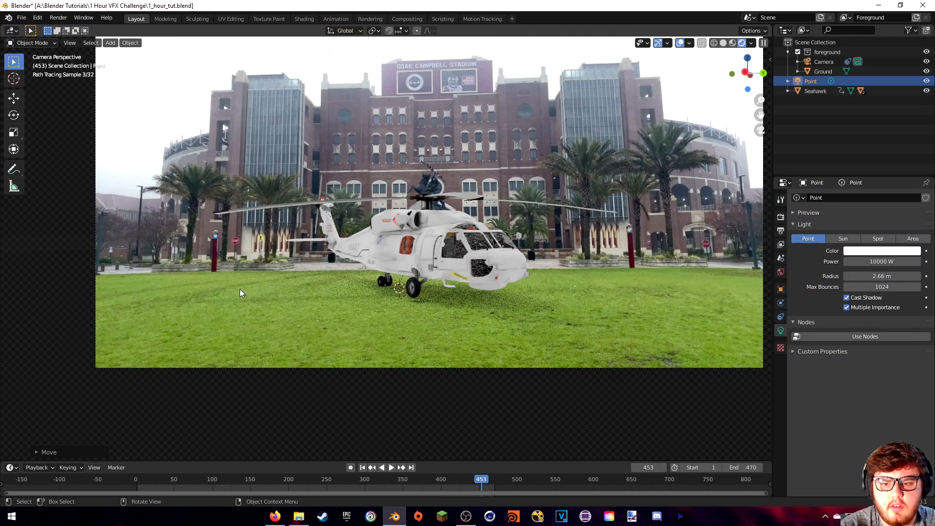
Set the raised point light's power to 15000 W.
shift+middle_drag(402, 383, 572, 440)
drag(872, 263, 884, 261)
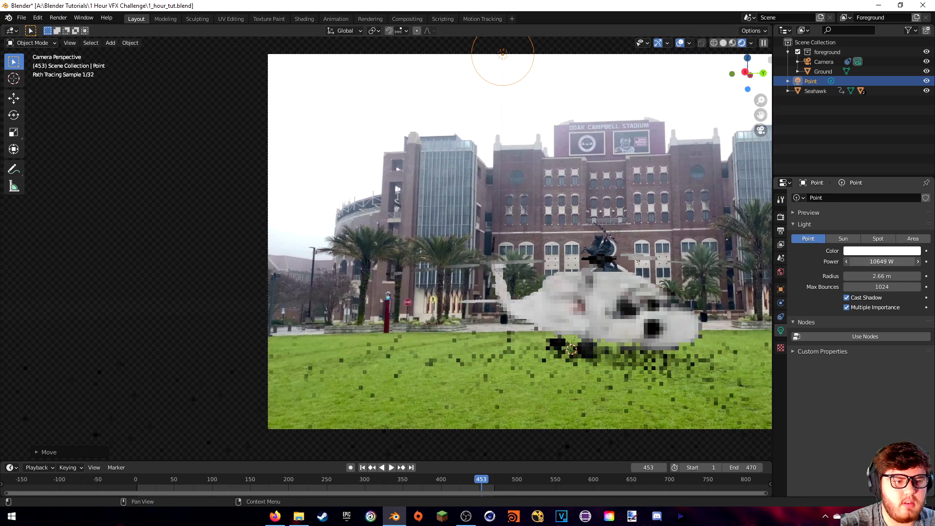
click(884, 260)
text(1500)
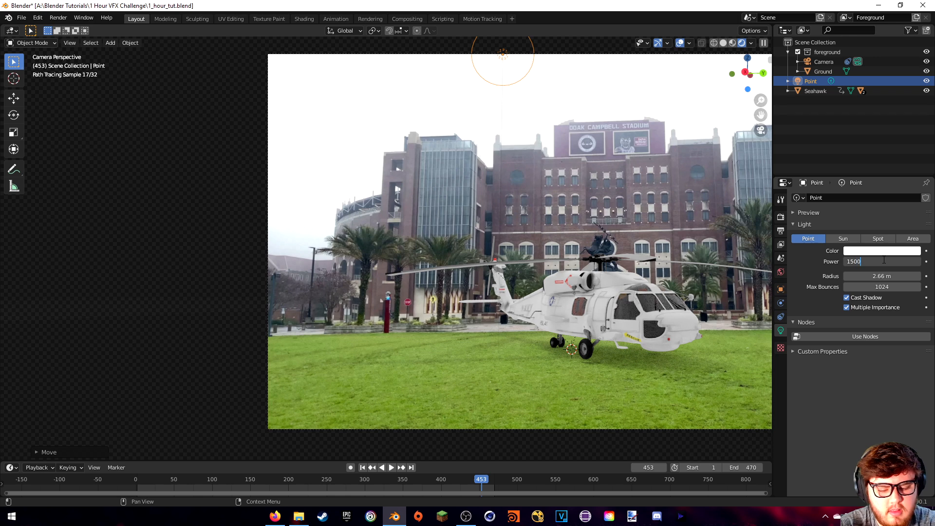
text(0)
key(Return)
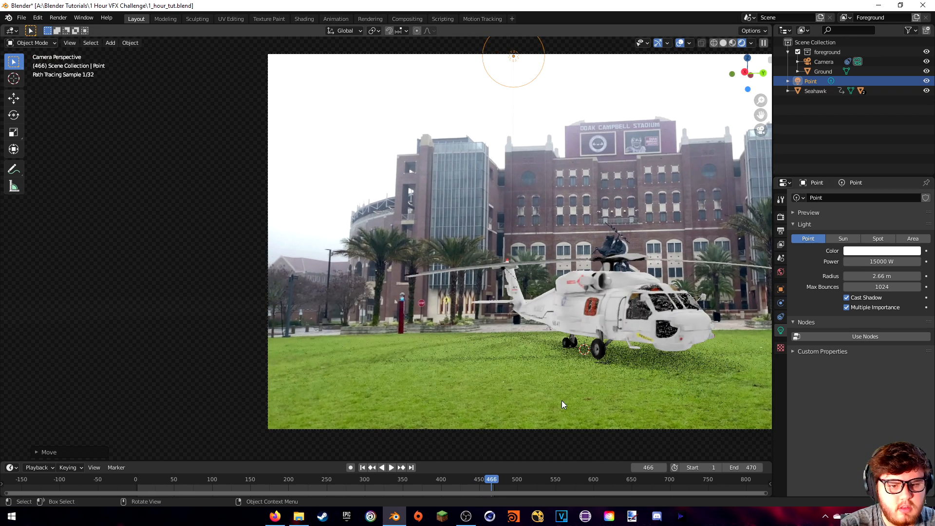
Check the relit helicopter at frame 466 and save the project.
shift+middle_drag(662, 346, 600, 349)
key(ctrl+s)
shift+middle_drag(486, 285, 562, 281)
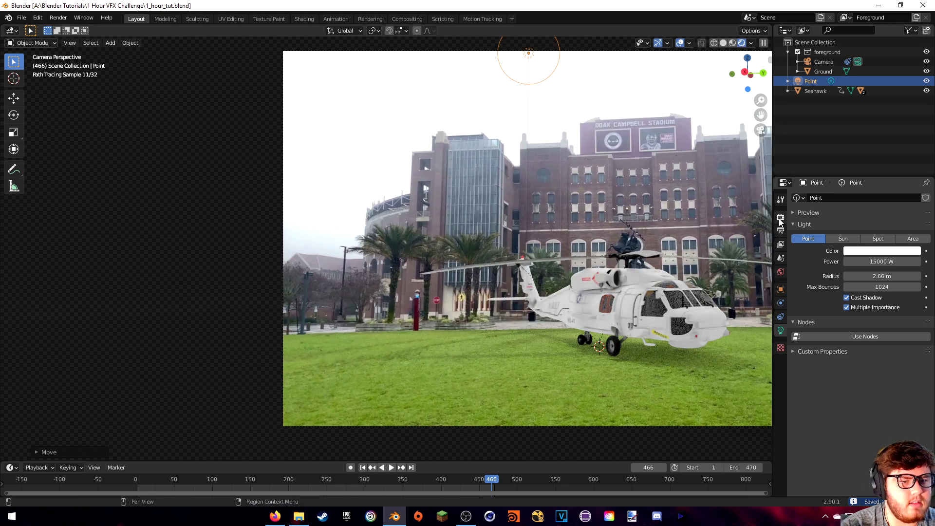
Select the camera and look through its Camera, Safe Areas and Background Images settings.
click(779, 217)
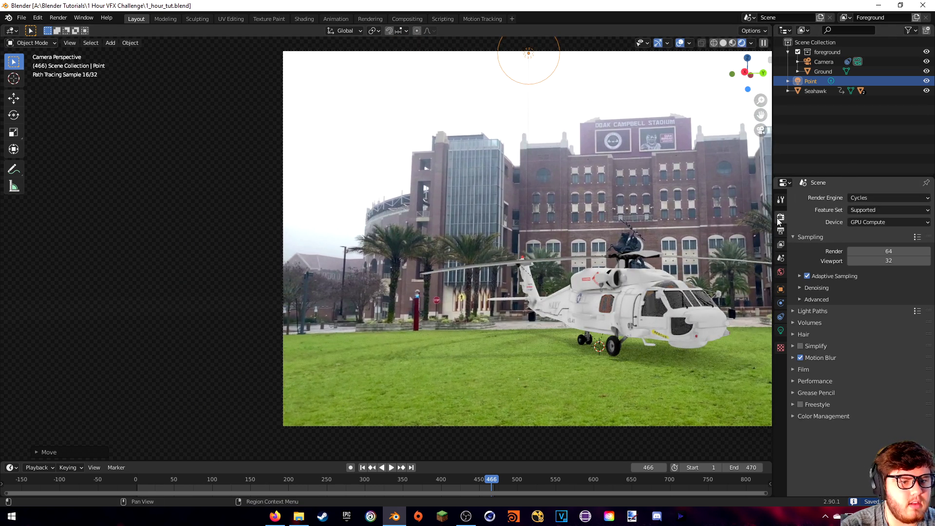
click(816, 64)
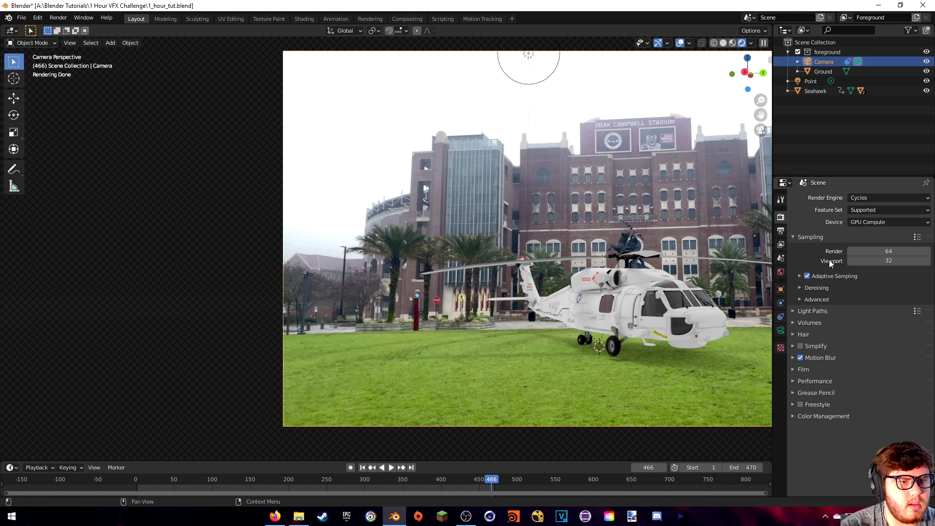
click(781, 330)
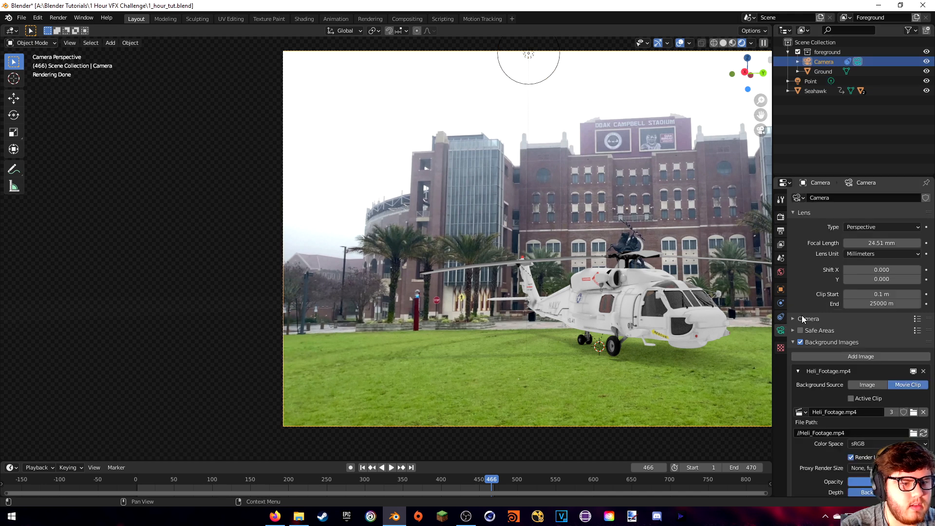
scroll(799, 272, down, 2)
click(802, 281)
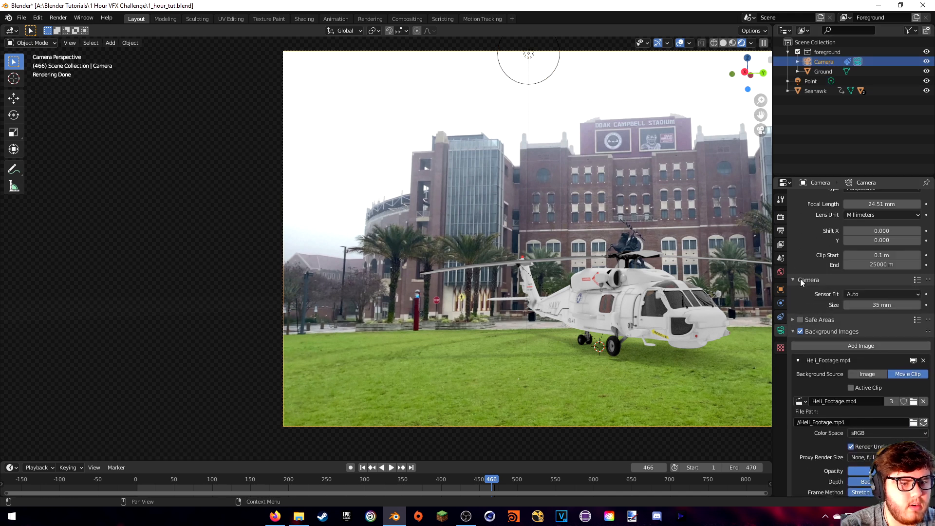
click(801, 281)
click(794, 292)
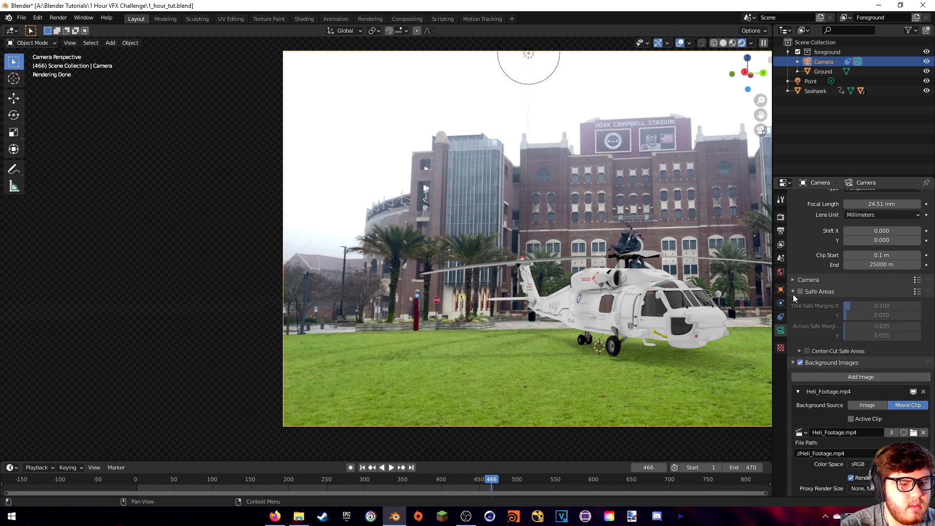
click(793, 293)
scroll(801, 244, down, 5)
click(794, 208)
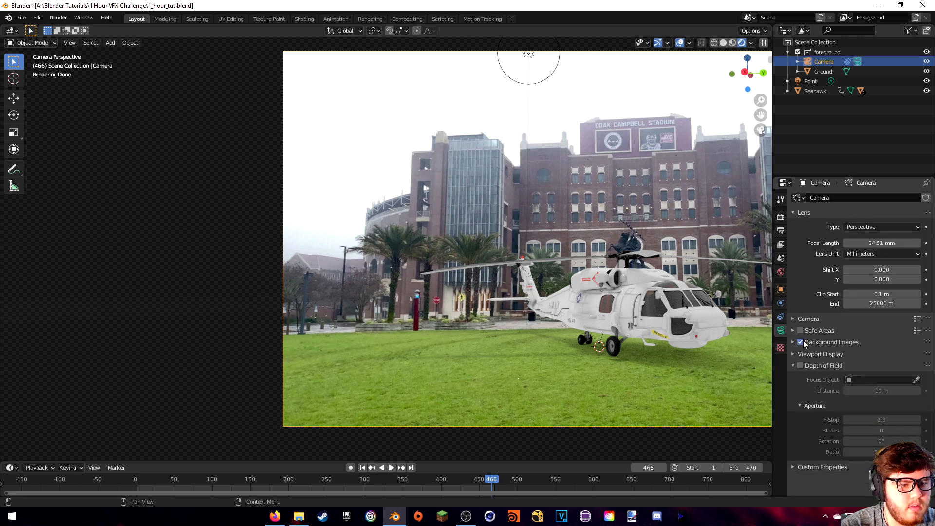
Expand the camera's Viewport Display settings and enable Depth of Field.
click(801, 355)
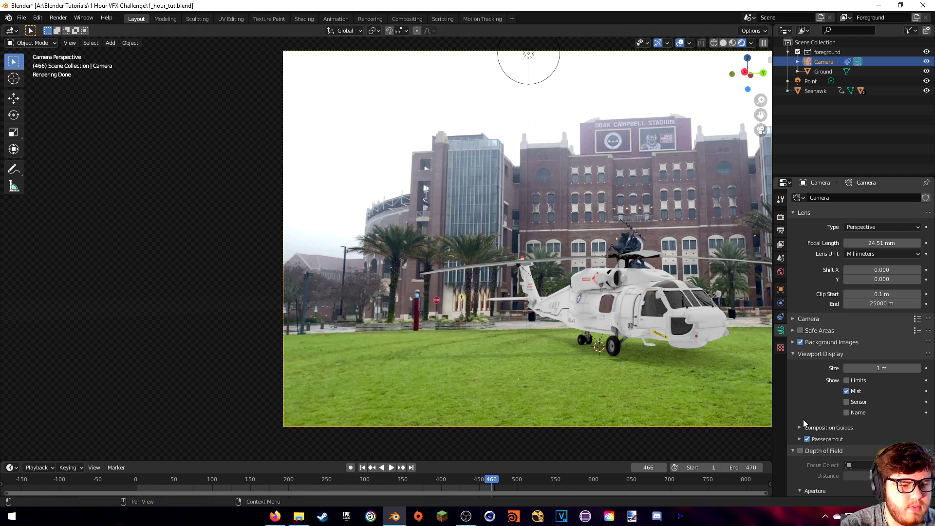
scroll(801, 409, down, 3)
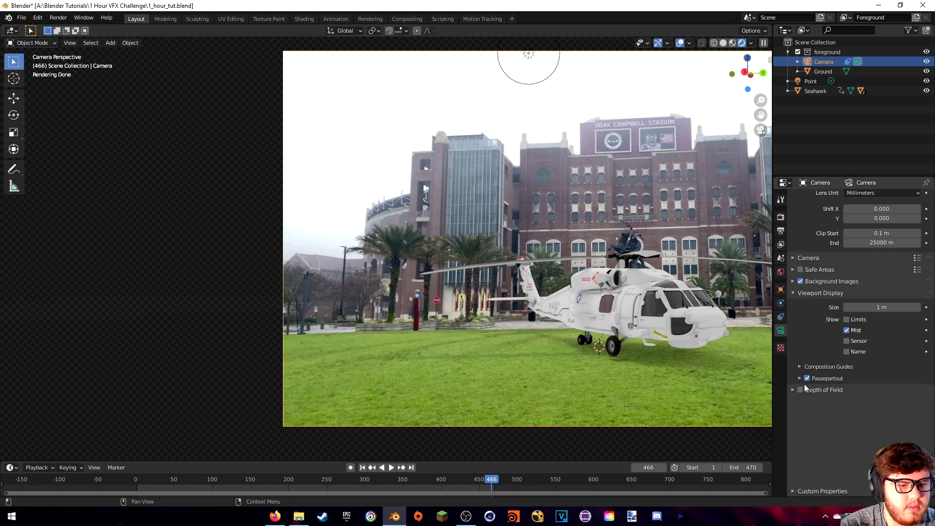
click(805, 389)
click(793, 451)
click(800, 451)
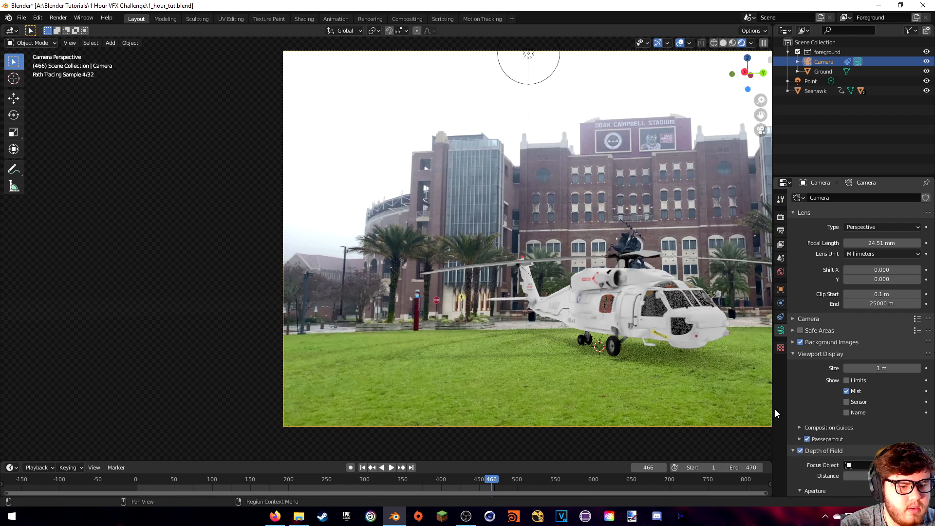
Go to frame 63 and examine the distant helicopter through the camera.
scroll(638, 337, up, 2)
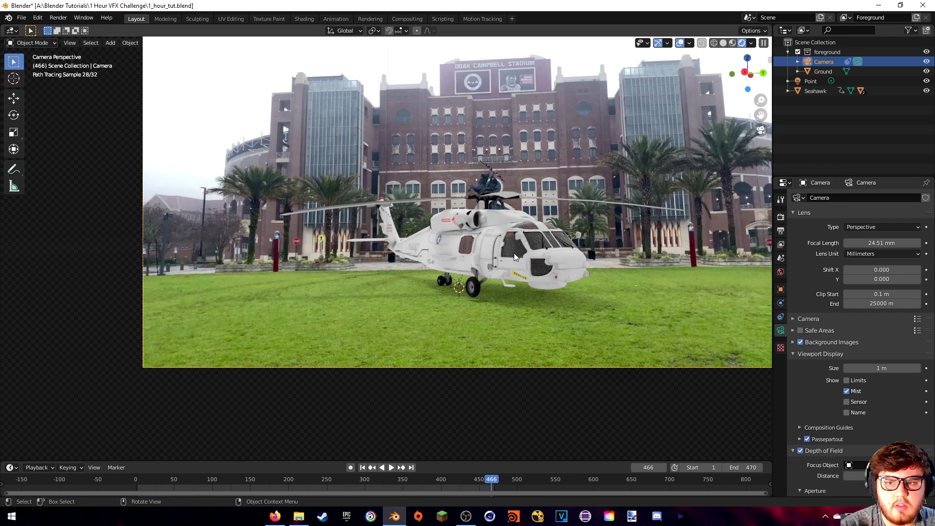
shift+middle_drag(420, 261, 484, 270)
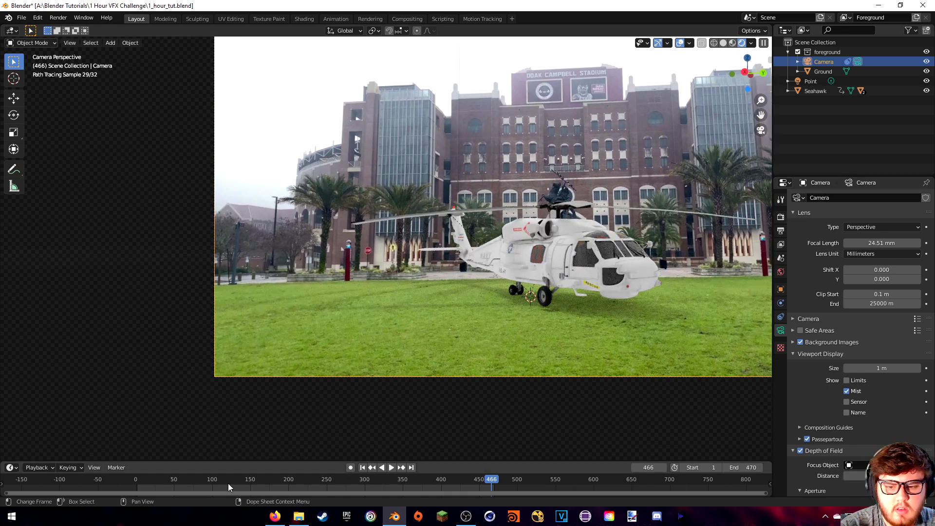
click(184, 483)
scroll(580, 235, up, 3)
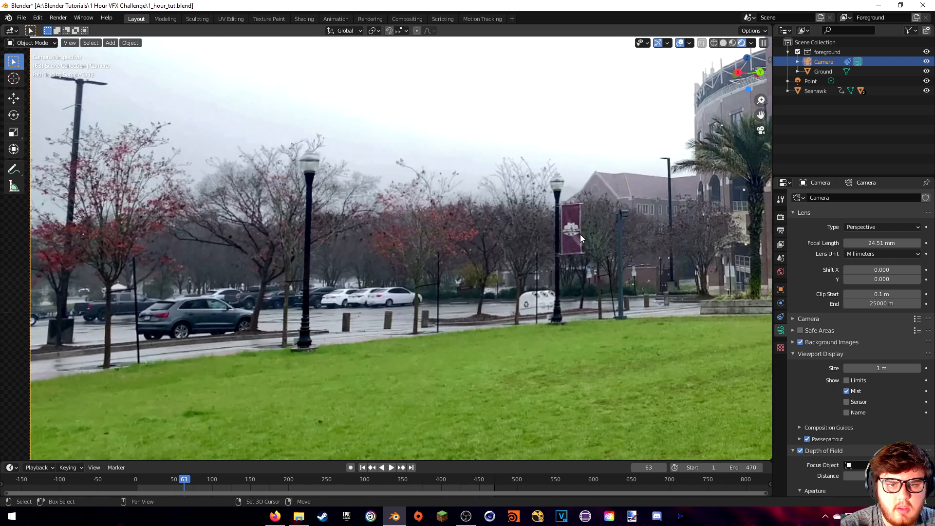
middle_drag(580, 235, 505, 340)
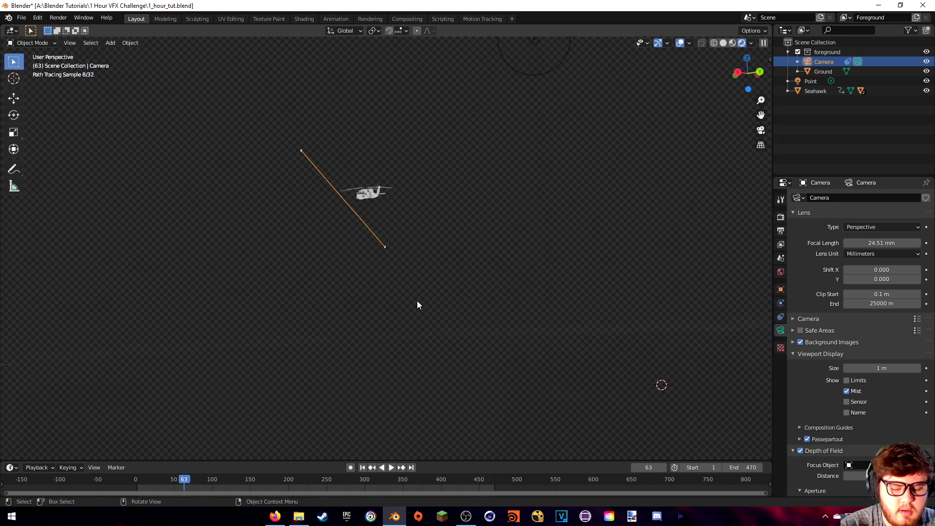
key(KP_0)
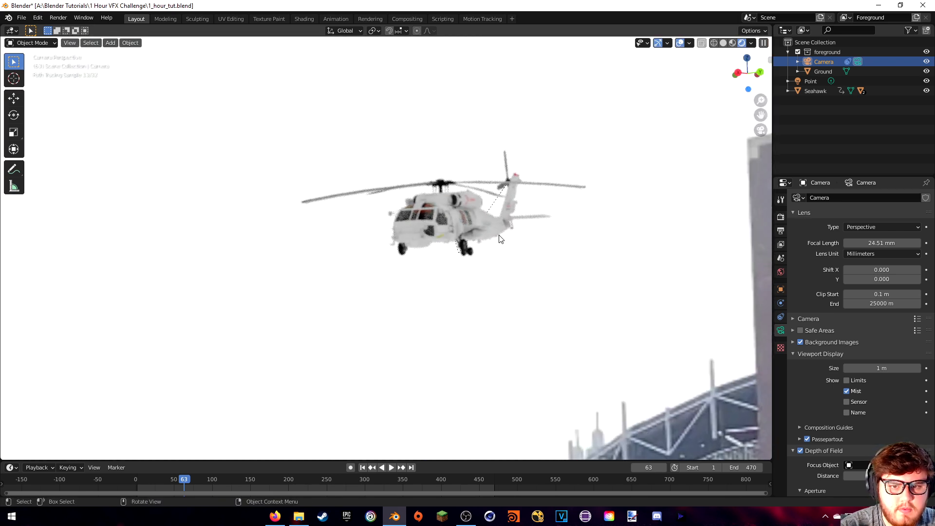
Collapse the camera's Depth of Field settings and expand the world's Mist Pass settings.
shift+middle_drag(537, 332, 449, 275)
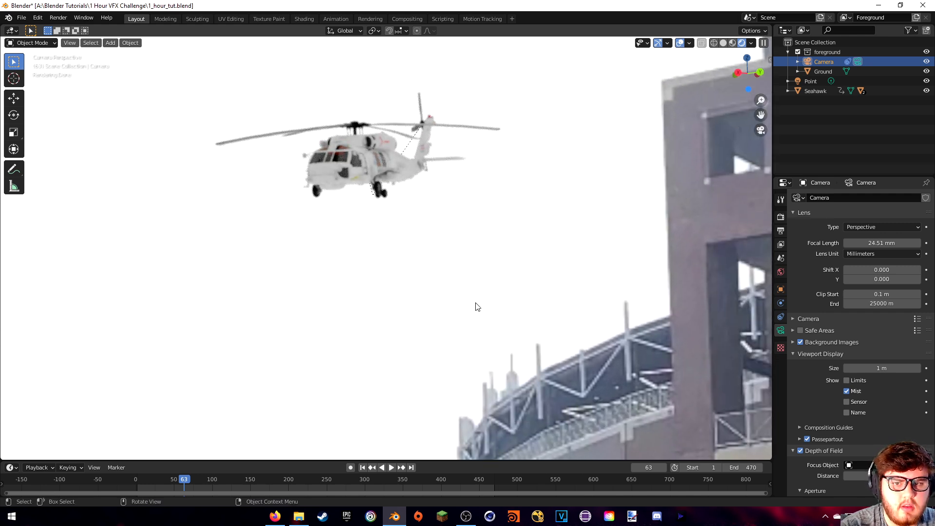
middle_drag(477, 306, 603, 295)
scroll(801, 390, down, 3)
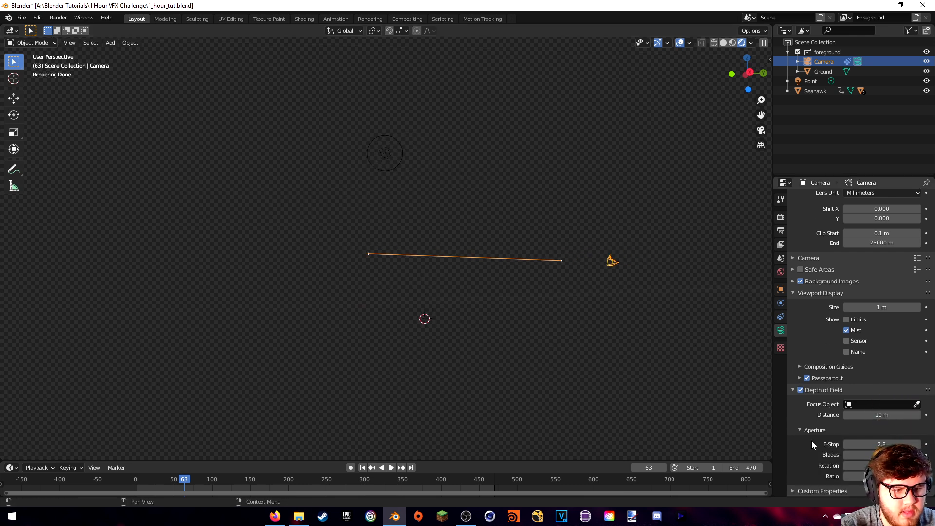
scroll(798, 399, up, 2)
click(793, 429)
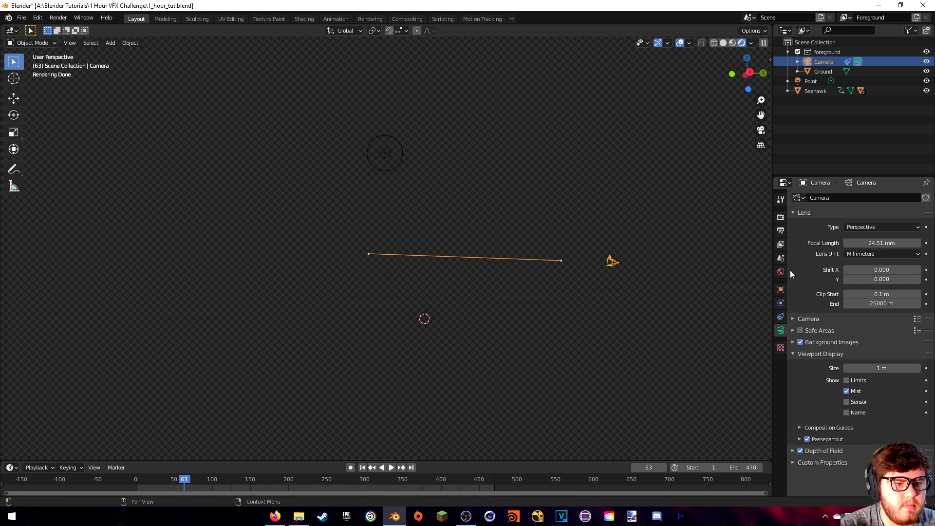
click(781, 258)
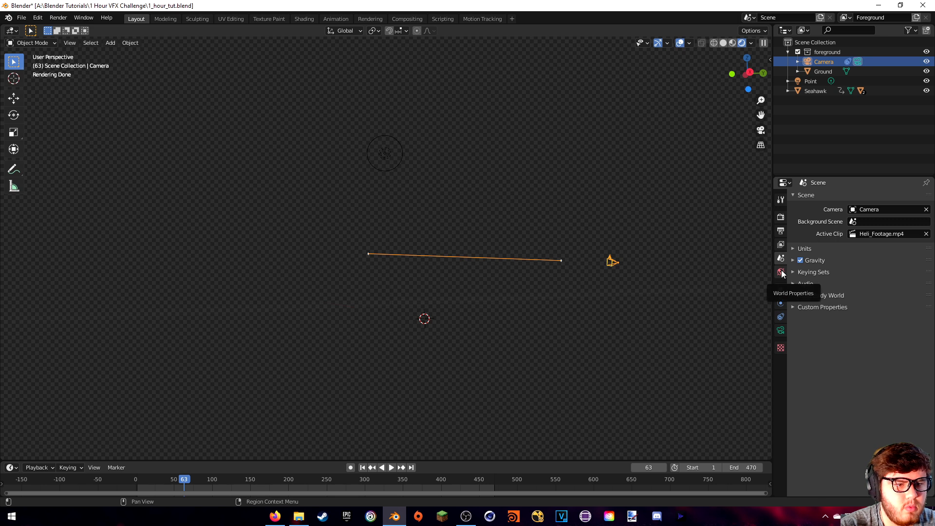
click(781, 272)
click(799, 306)
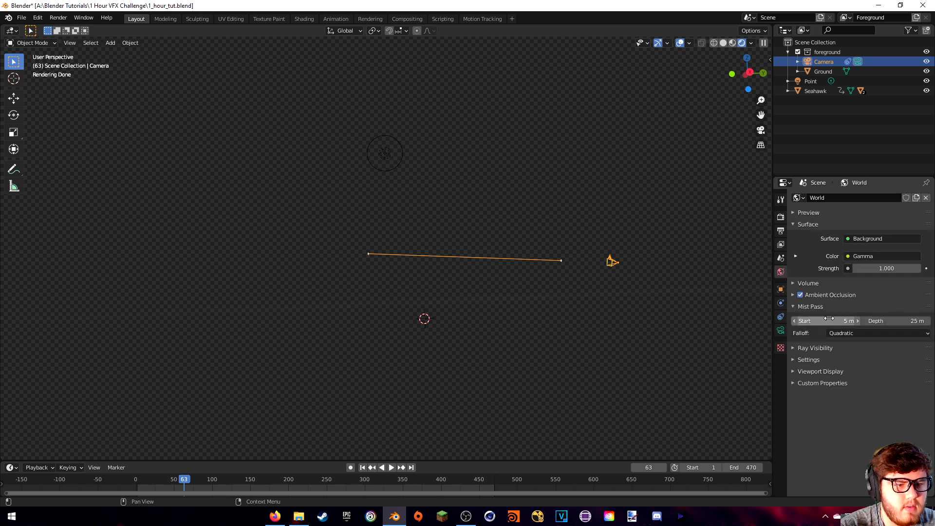
Go to frame 13 and set the world's mist depth to 456 m so its range extends towards the helicopter.
middle_drag(613, 304, 502, 300)
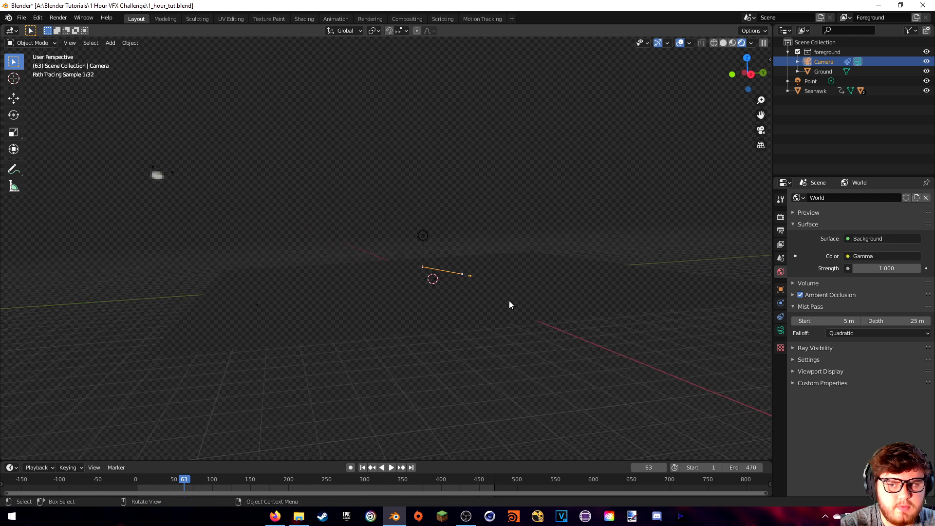
click(145, 480)
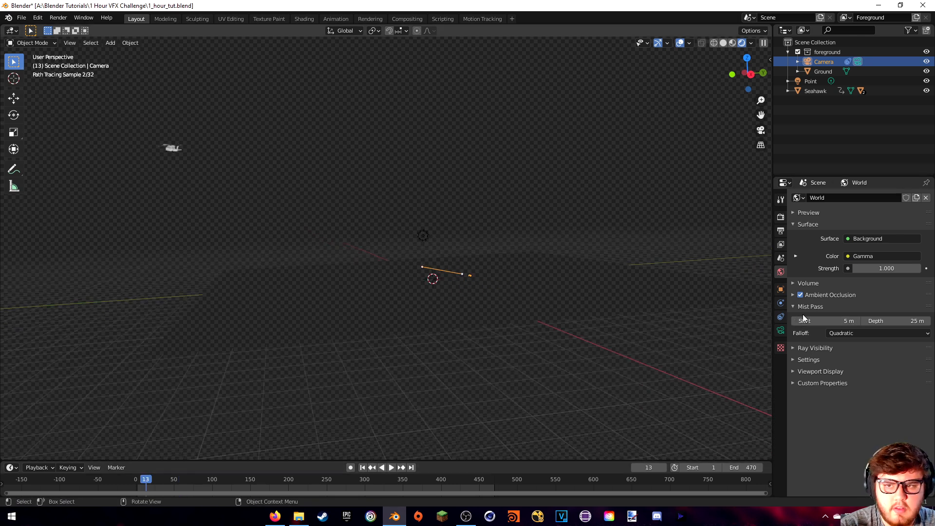
drag(882, 321, 929, 322)
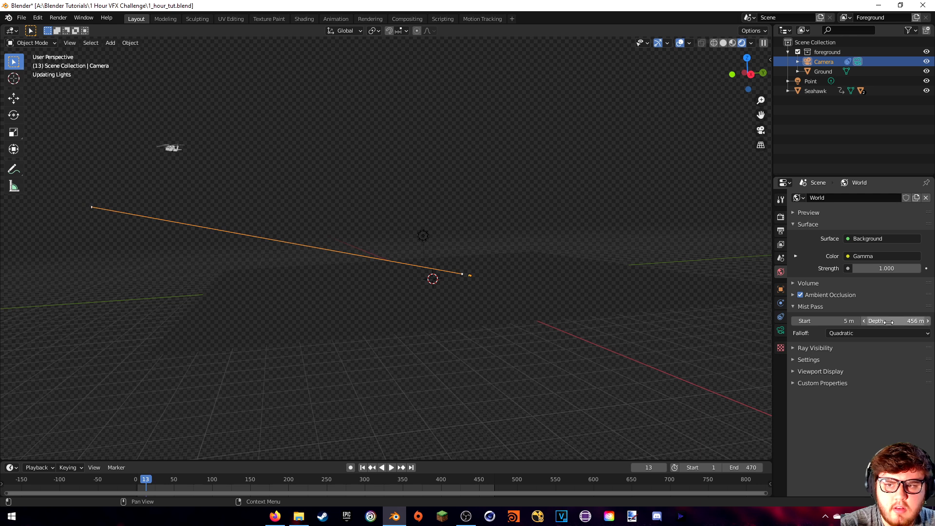
middle_drag(455, 279, 342, 276)
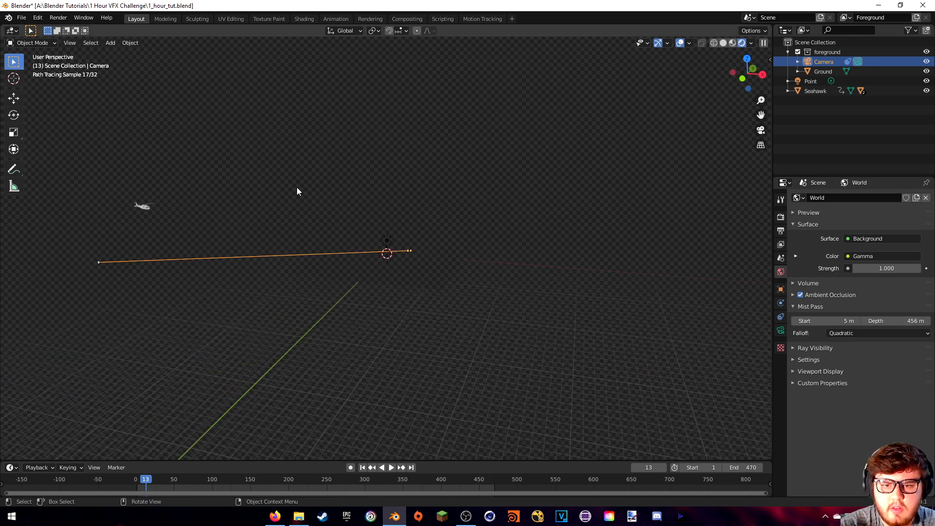
Render frame 13 and examine the updated mist pass behind the compositing nodes.
click(407, 19)
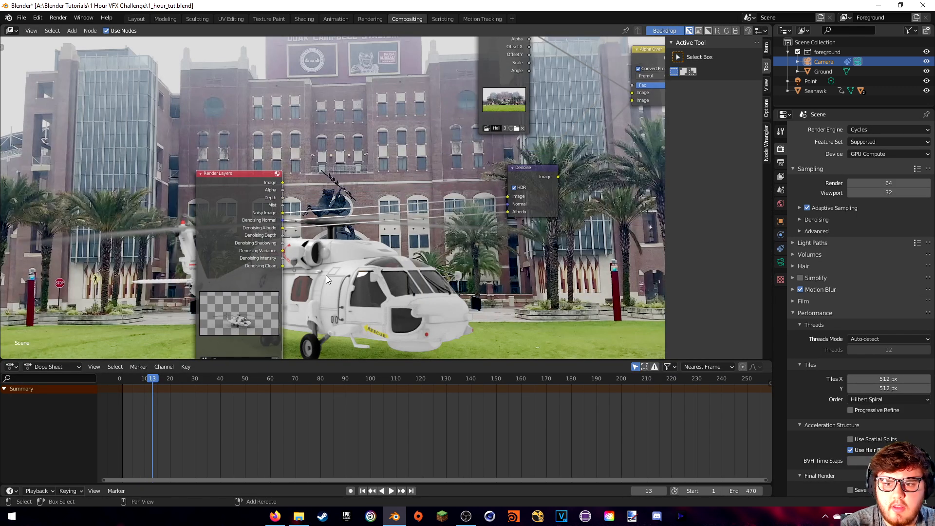
middle_drag(330, 128, 402, 138)
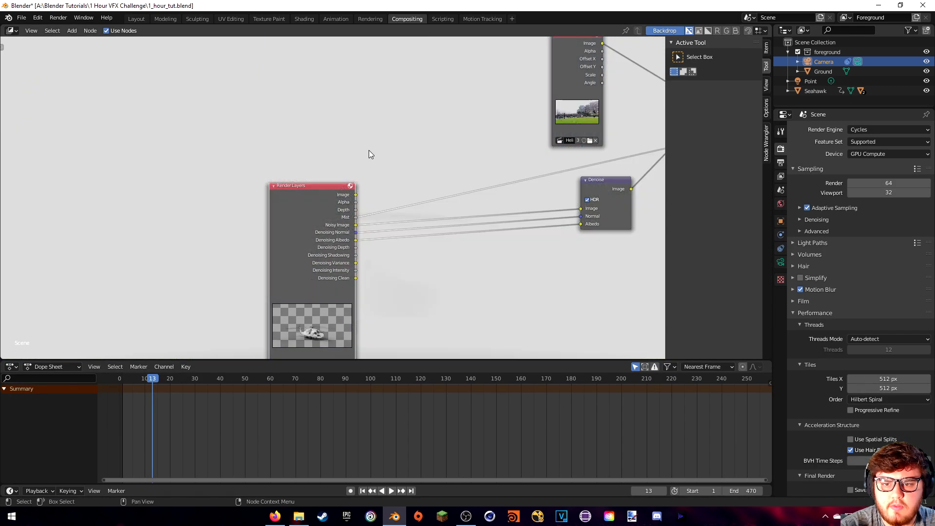
click(58, 18)
click(78, 29)
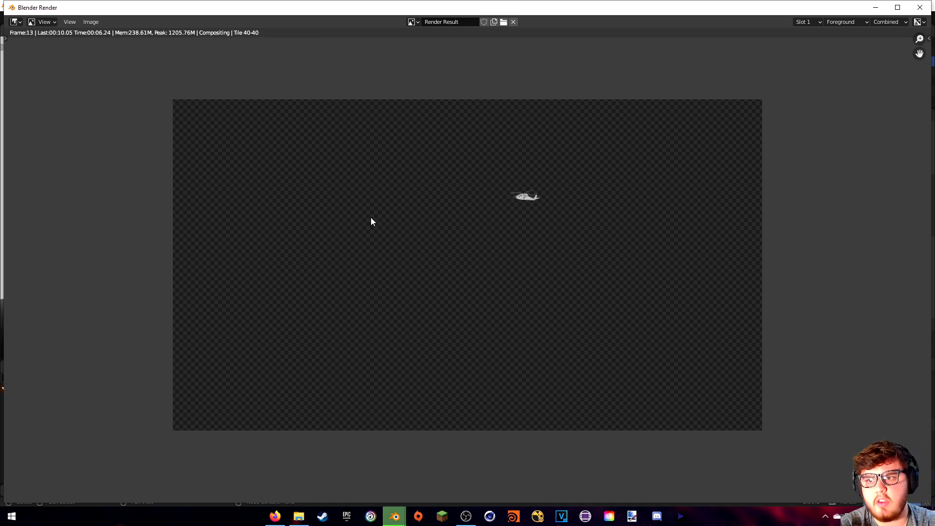
key(Escape)
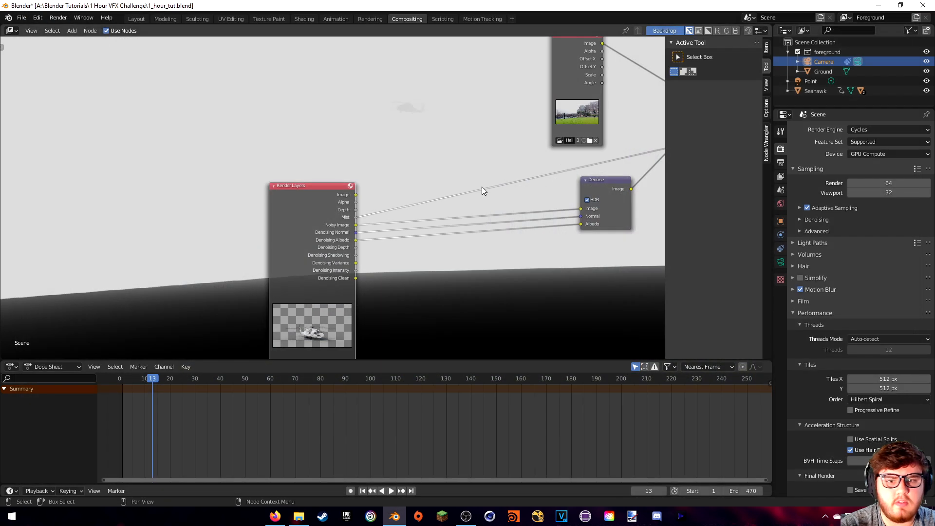
middle_drag(333, 196, 310, 173)
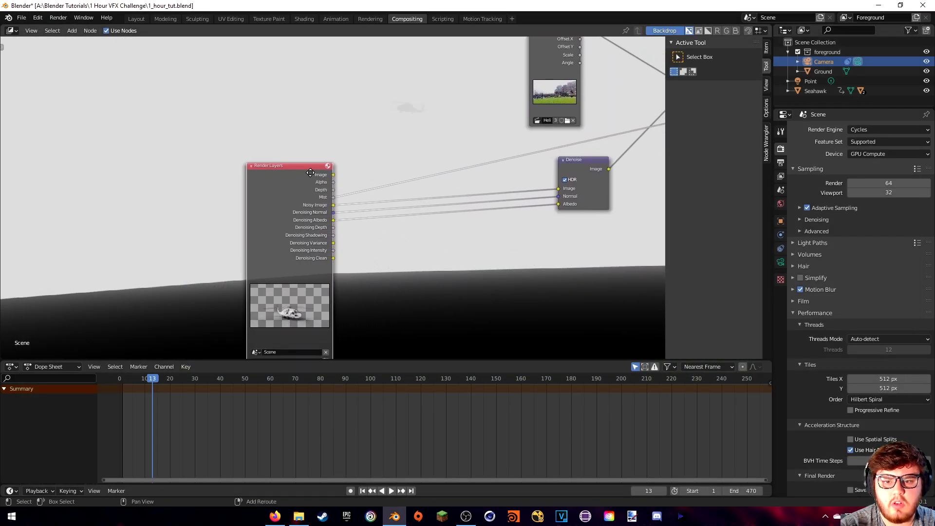
middle_drag(394, 164, 400, 123)
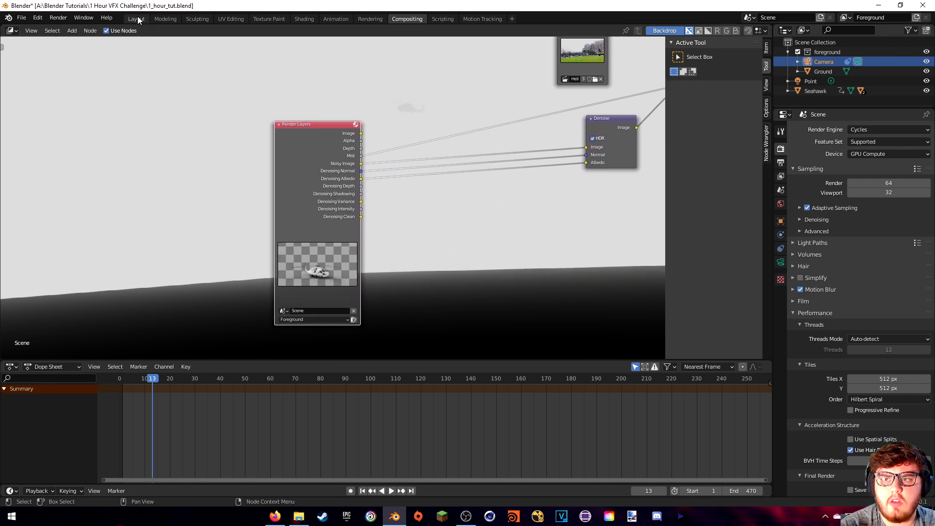
Select the Ground plane in the 3D layout and view it against the camera's mist range.
click(137, 19)
shift+middle_drag(435, 348, 394, 312)
click(388, 245)
middle_drag(432, 241, 409, 229)
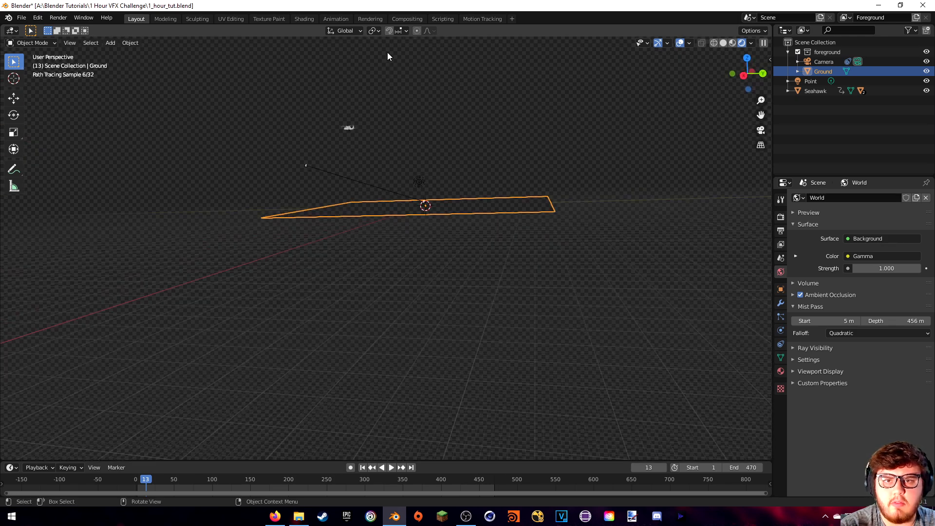
Add a Mix node to the compositor between Render Layers and Denoise and set its blending mode to Screen.
click(407, 19)
middle_drag(361, 146, 334, 186)
drag(259, 220, 178, 207)
key(shift+a)
click(285, 172)
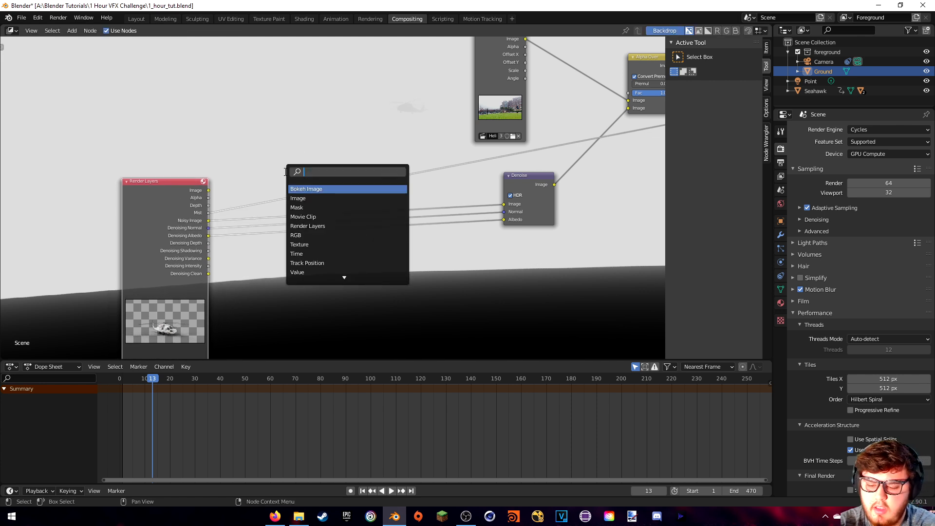
text(mix)
click(346, 189)
click(412, 122)
click(383, 130)
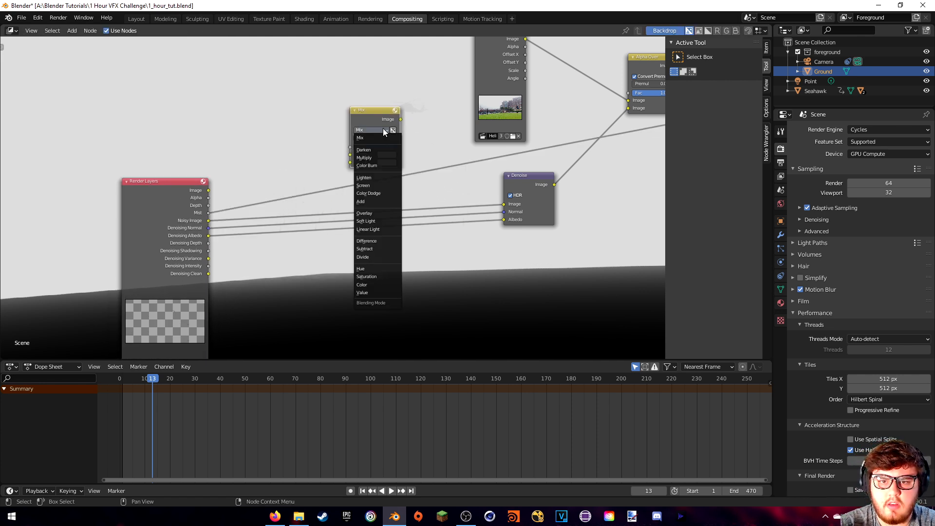
click(367, 185)
Insert the Screen node with Mist as its factor, connect Denoise to both image inputs, and place Denoise beside Render Layers.
drag(369, 121, 392, 155)
drag(374, 189, 375, 182)
drag(393, 145, 397, 139)
drag(551, 178, 377, 183)
drag(325, 215, 378, 191)
drag(269, 148, 265, 213)
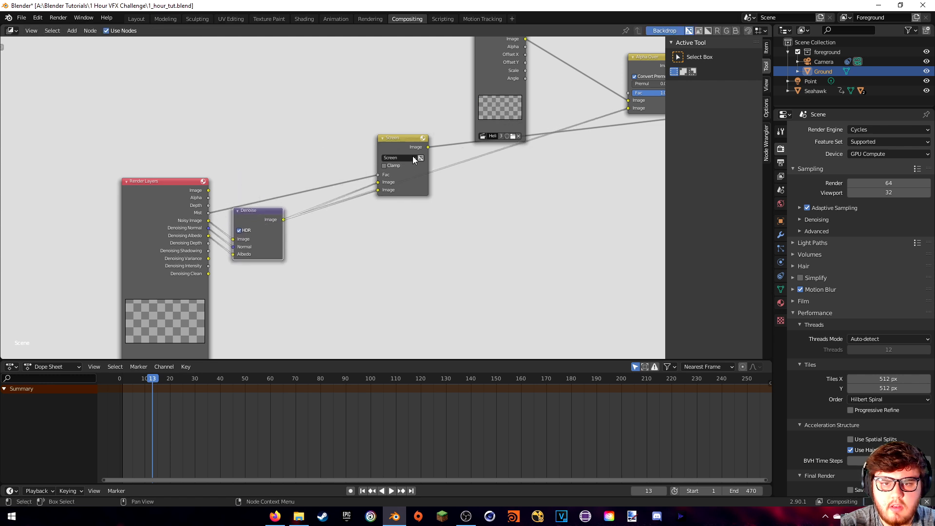
Shift the Denoise node slightly away from Render Layers and save the project.
middle_drag(448, 203, 456, 217)
middle_drag(524, 201, 474, 202)
drag(157, 251, 192, 247)
key(ctrl+s)
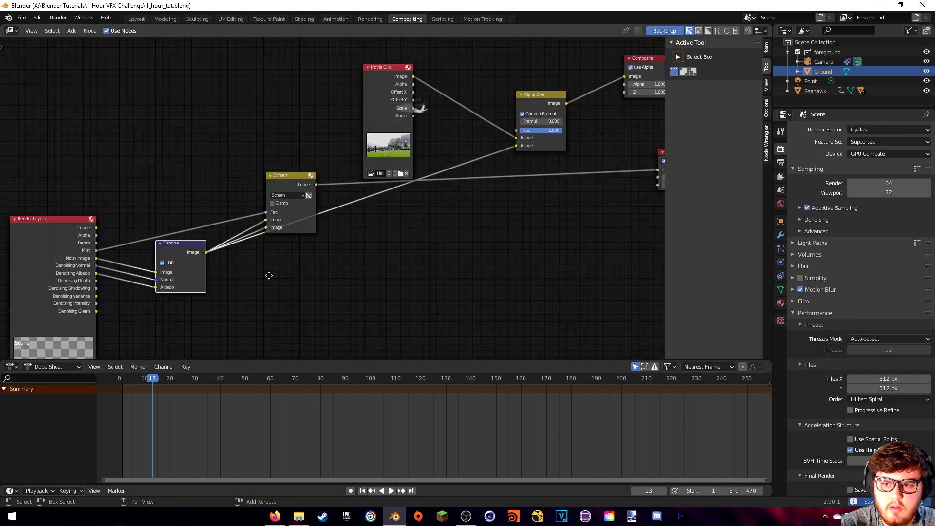
Space out the Screen and Denoise nodes and connect the Screen output to Alpha Over's second image input.
middle_drag(283, 189, 393, 161)
drag(393, 162, 501, 194)
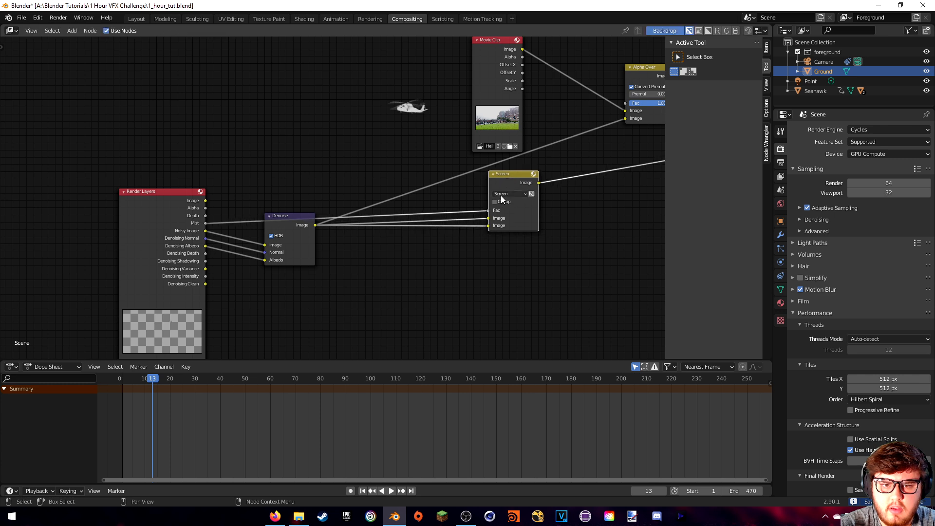
drag(285, 224, 276, 246)
middle_drag(589, 220, 507, 234)
drag(457, 195, 535, 139)
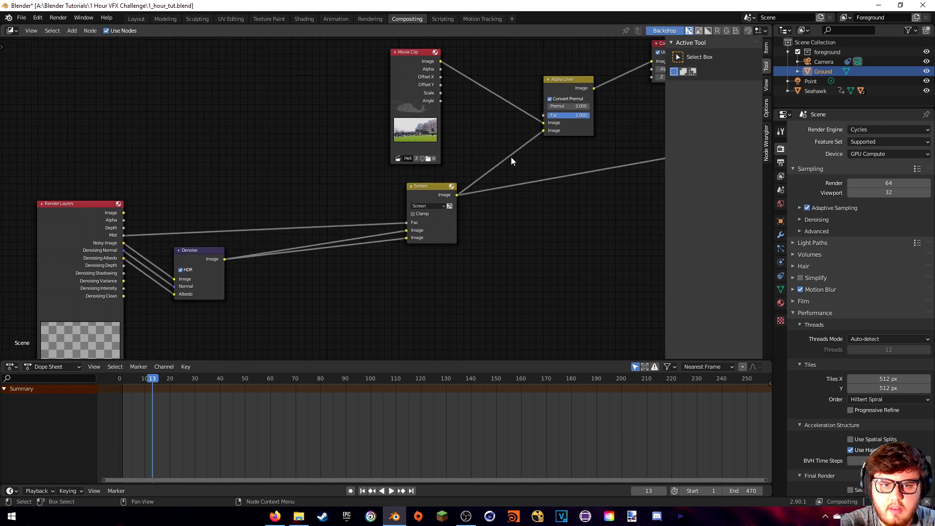
drag(433, 195, 428, 193)
Insert a Gamma node between Denoise and the Screen node's second image input and preview it in the Viewer.
click(294, 196)
text(ga)
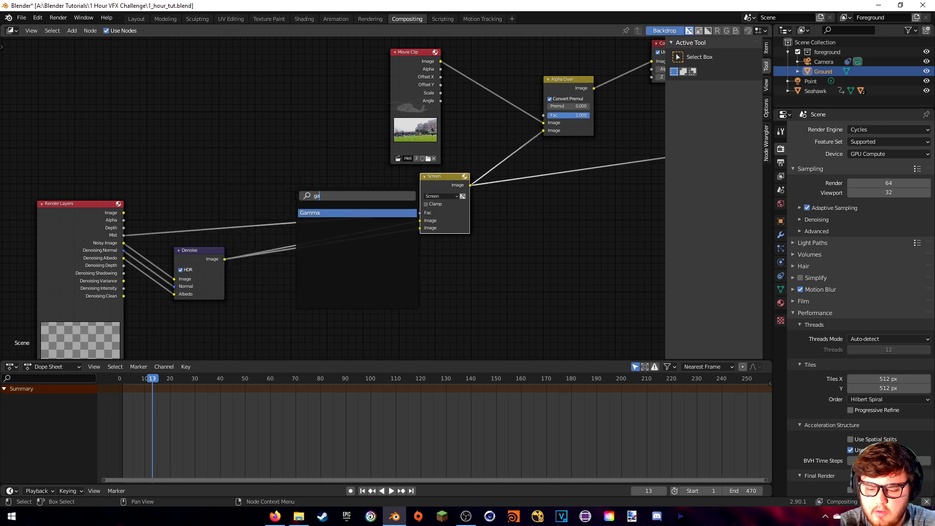
key(Return)
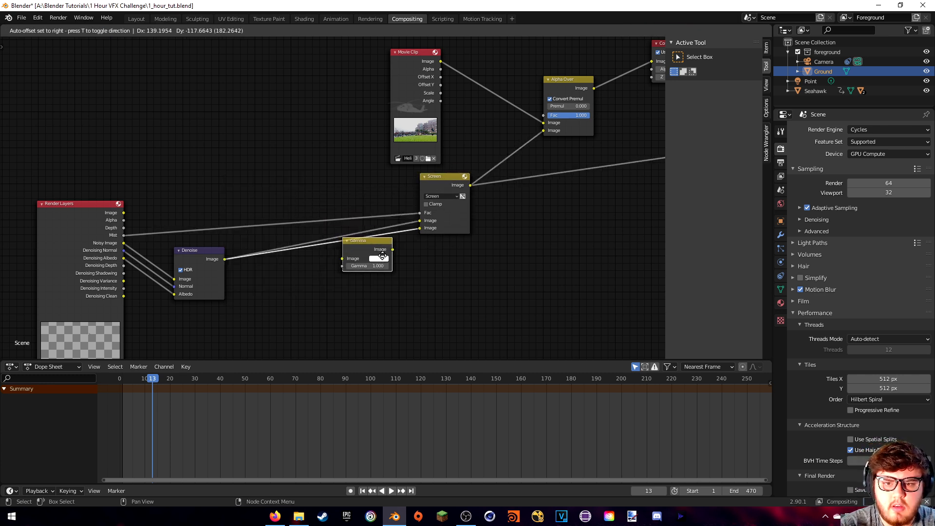
click(356, 242)
shift+middle_drag(465, 259, 415, 222)
ctrl+shift+click(441, 264)
Lower the Gamma node's value to 0.400.
scroll(508, 284, up, 5)
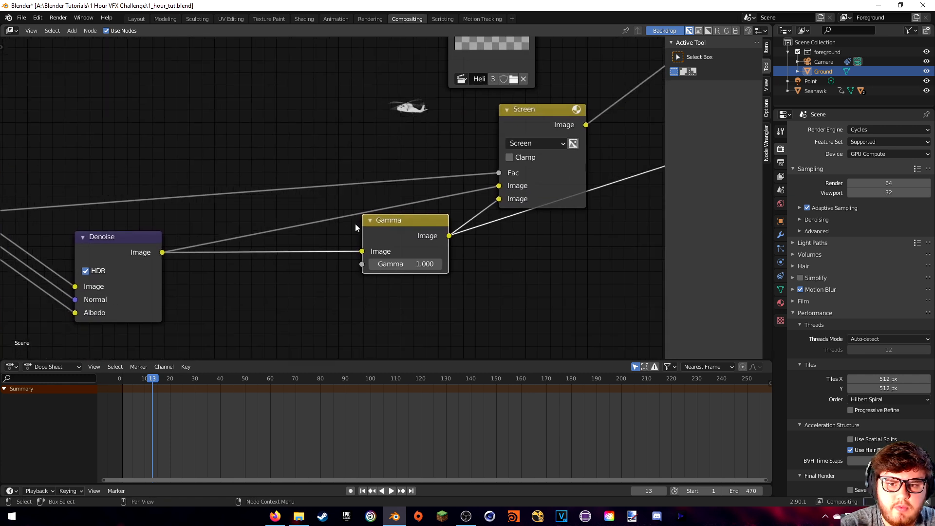
click(373, 266)
click(373, 266)
click(373, 266)
click(373, 266)
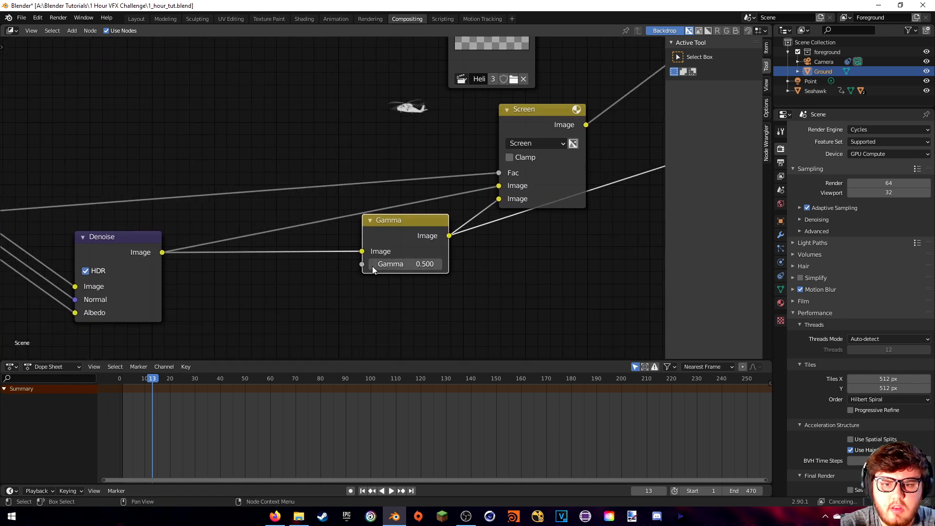
click(373, 266)
click(372, 266)
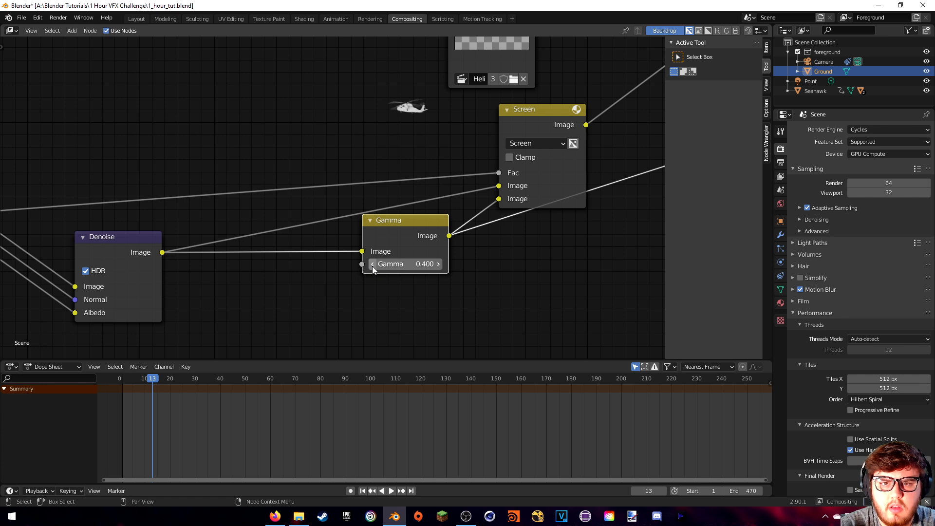
Connect the Alpha Over output to the Viewer to preview the full composite.
middle_drag(510, 256, 340, 255)
middle_drag(432, 221, 432, 328)
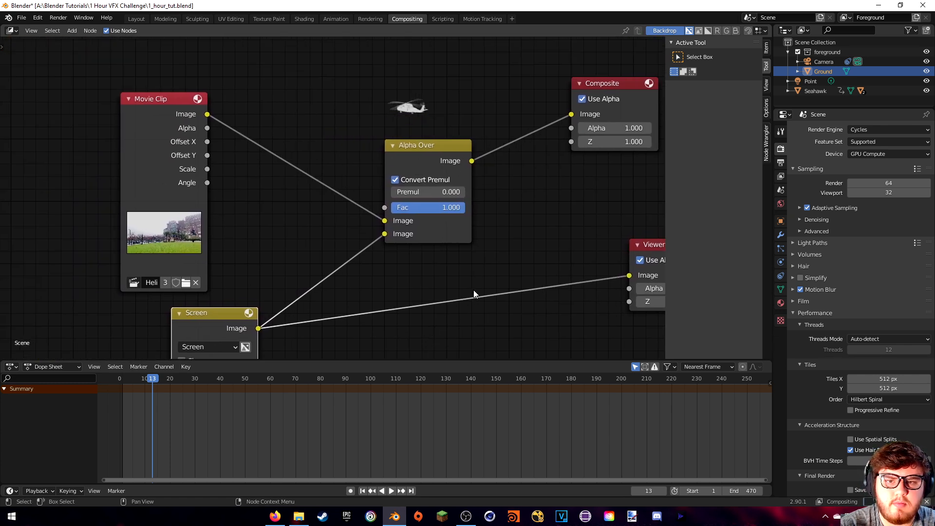
ctrl+shift+click(430, 144)
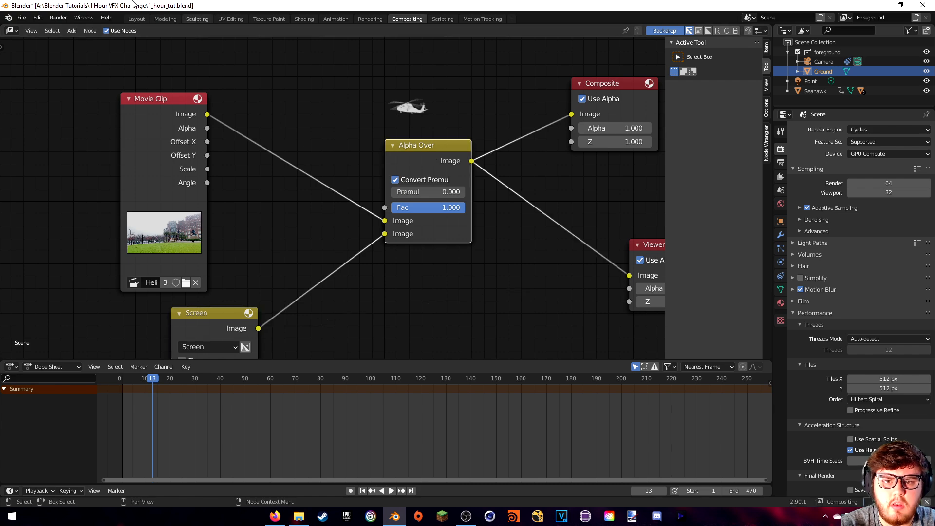
Render frame 13 and inspect how the distant helicopter blends into the footage.
click(58, 18)
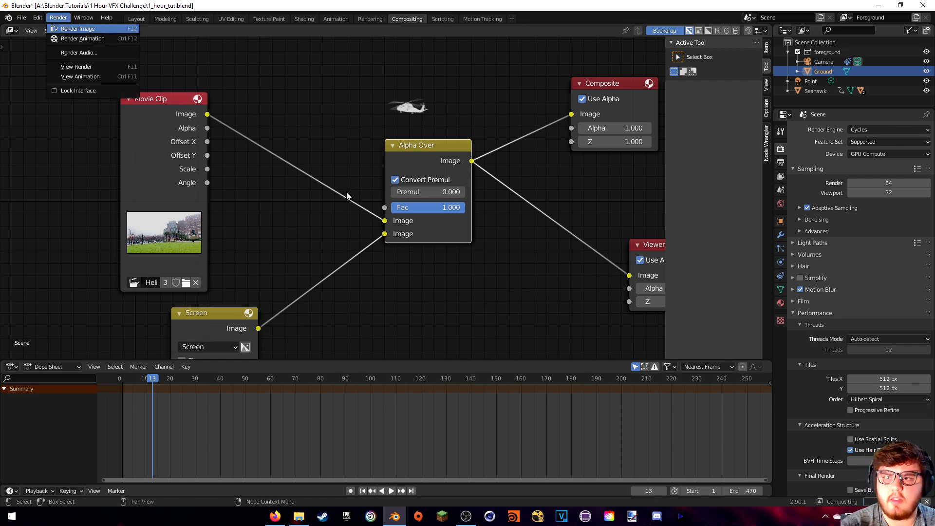
key(F12)
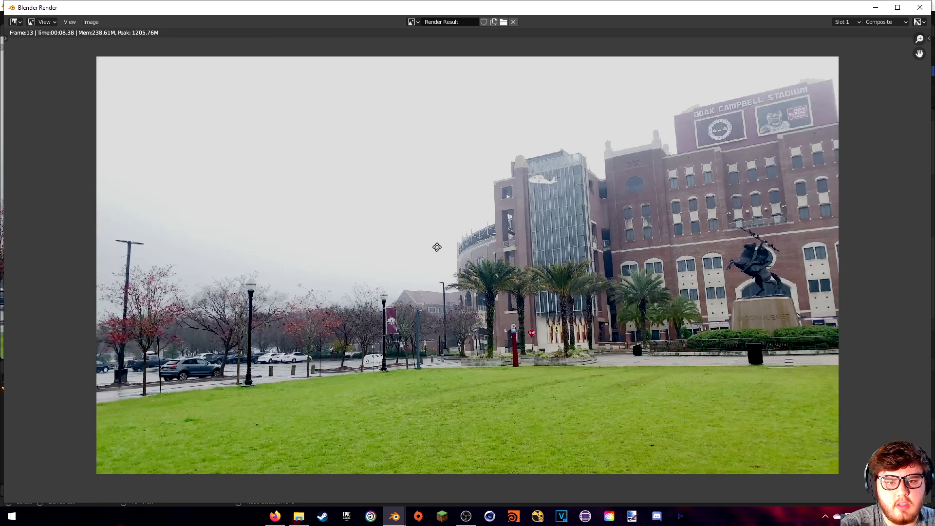
mouse_move(437, 246)
middle_down()
mouse_move(458, 269)
mouse_move(437, 237)
middle_up()
scroll(504, 218, up, 3)
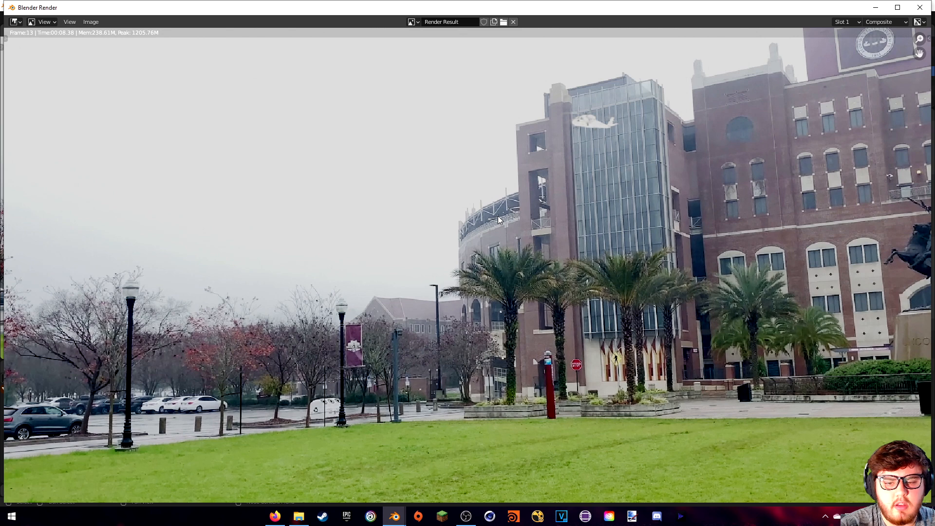
scroll(417, 141, down, 3)
key(Escape)
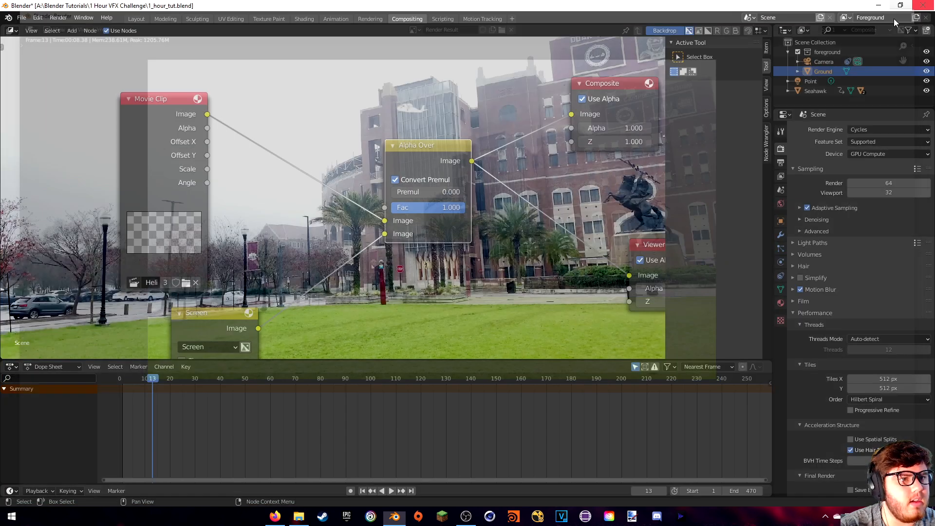
Render frame 125 and examine how the helicopter's haze matches the sky and buildings in the footage.
click(433, 378)
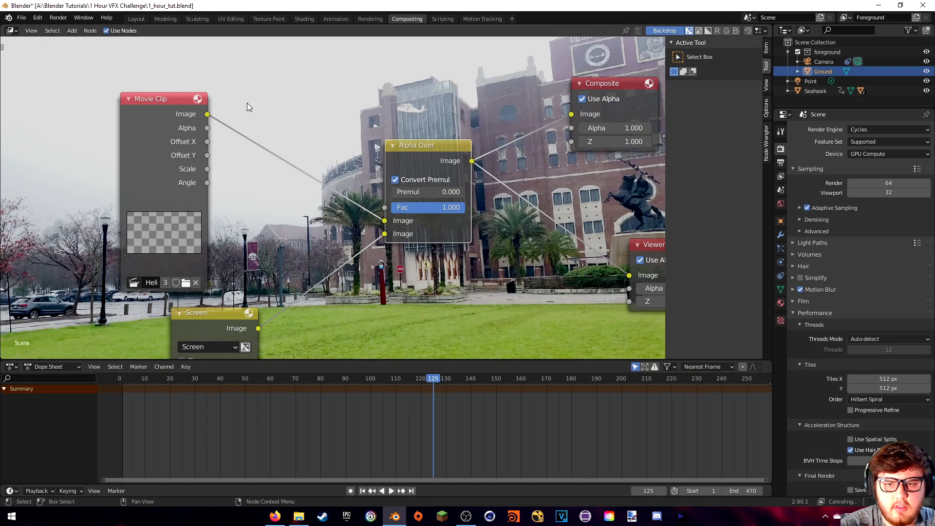
click(58, 18)
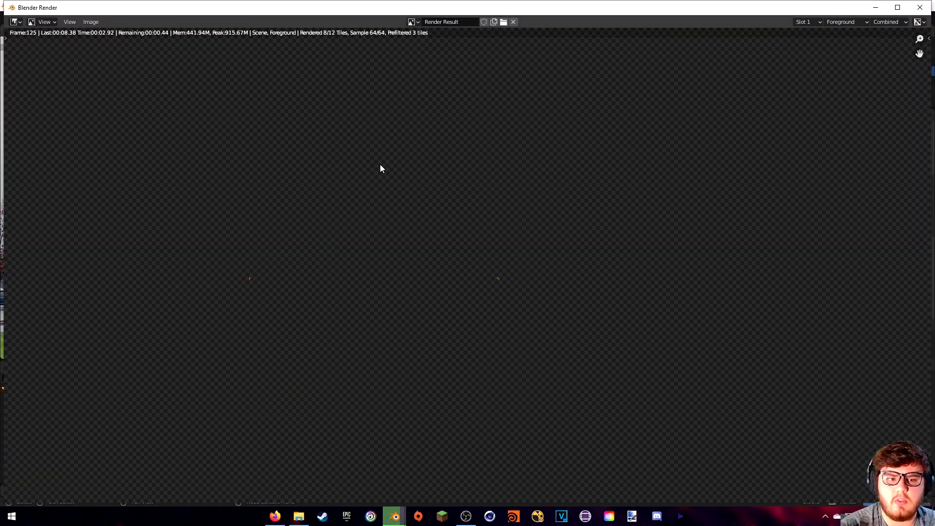
scroll(380, 165, down, 1)
scroll(471, 225, up, 3)
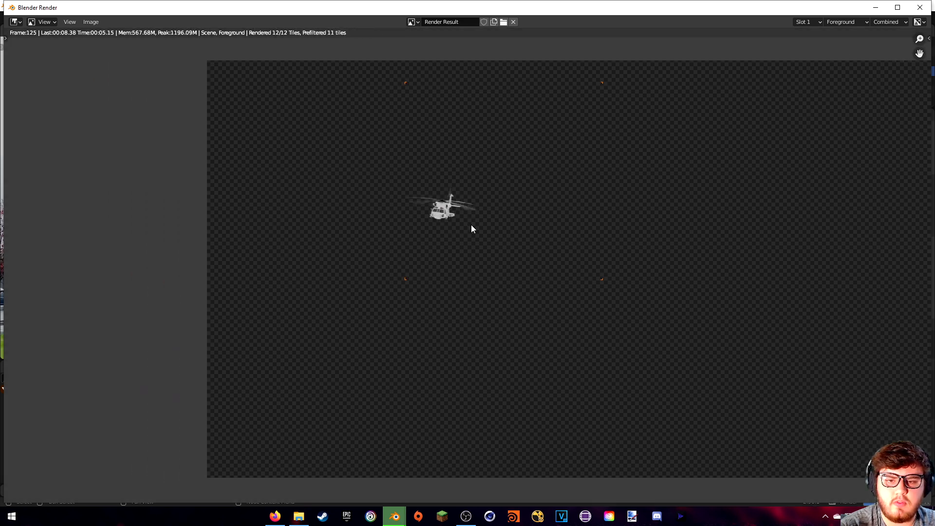
middle_drag(469, 166, 538, 250)
middle_drag(604, 269, 438, 210)
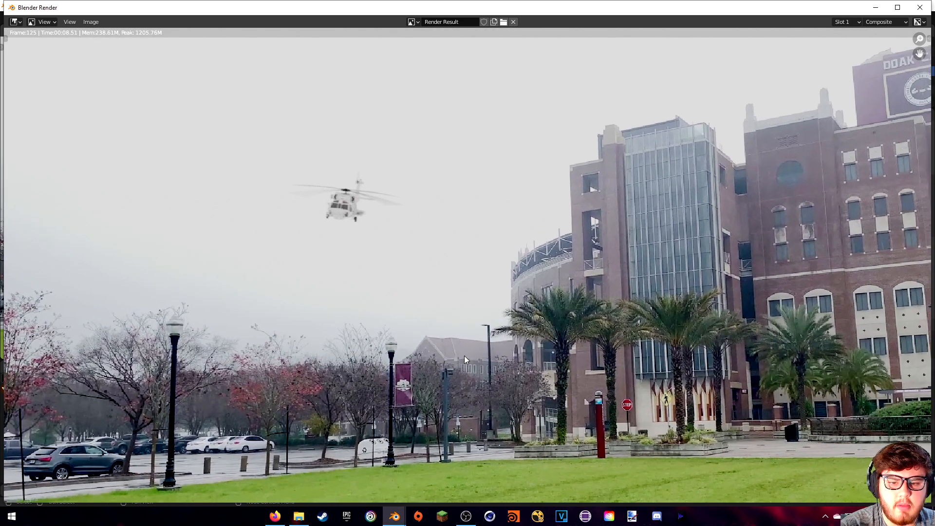
middle_drag(355, 332, 324, 288)
scroll(369, 296, down, 2)
scroll(390, 221, up, 4)
middle_drag(327, 189, 529, 307)
scroll(497, 299, down, 3)
scroll(492, 299, down, 3)
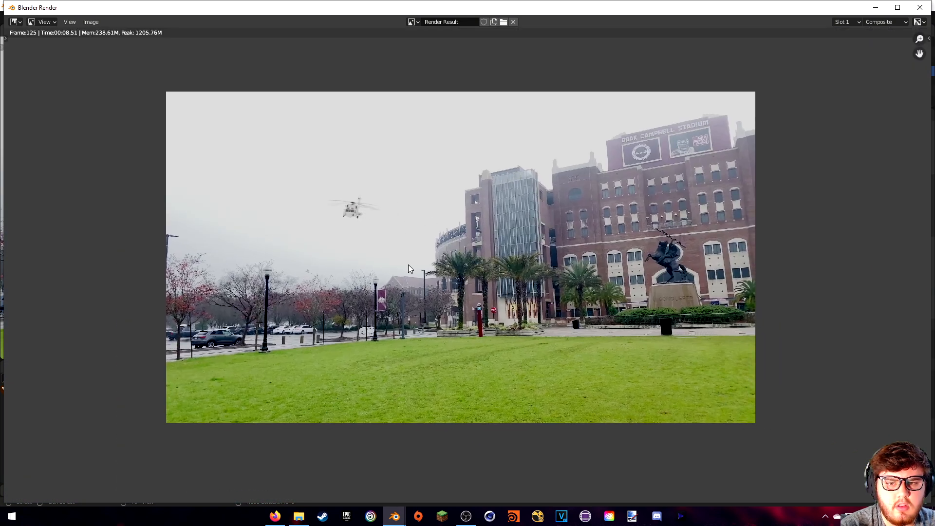
click(920, 8)
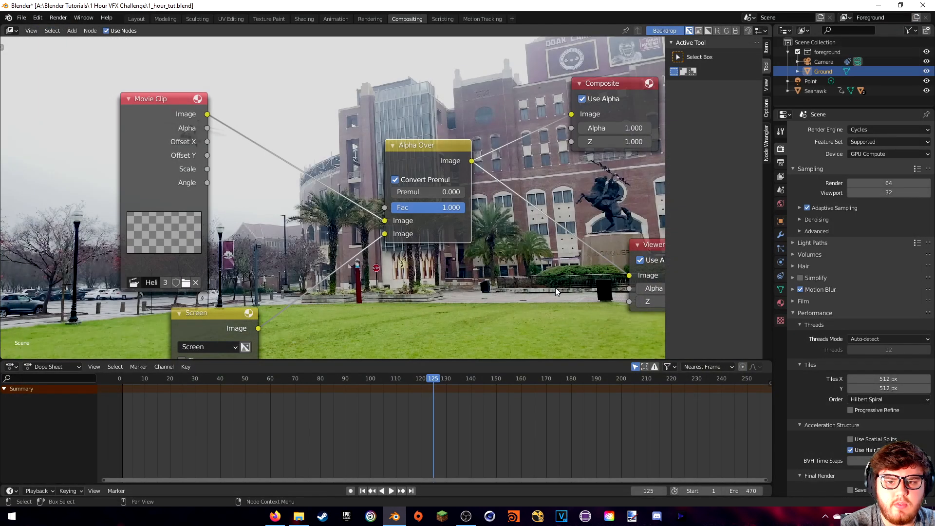
Scrub to frame 149 and shift the Denoise node slightly closer to the Gamma node.
drag(440, 379, 493, 379)
middle_drag(365, 290, 14, 157)
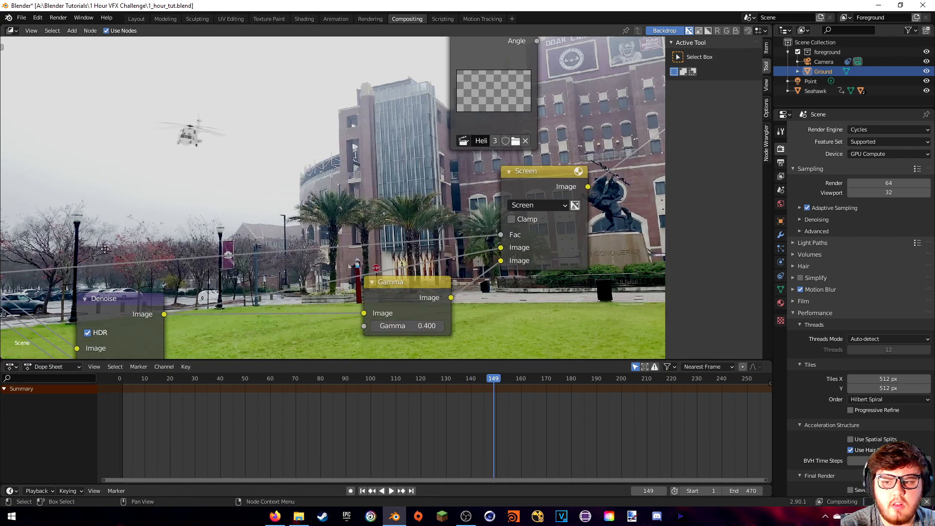
middle_drag(102, 252, 422, 178)
drag(434, 217, 470, 216)
middle_drag(541, 222, 319, 291)
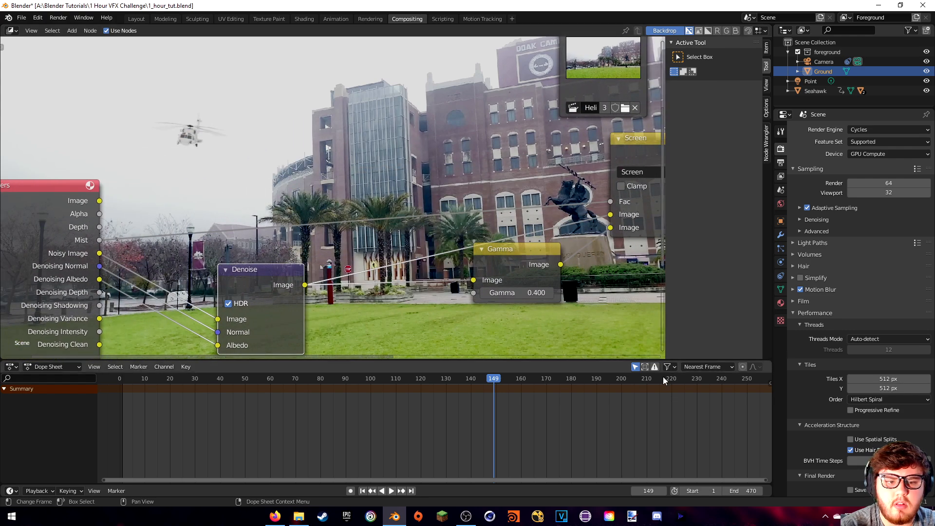
Render frame 208 and inspect the closer helicopter's detail and haze against the stadium footage.
click(642, 378)
click(58, 17)
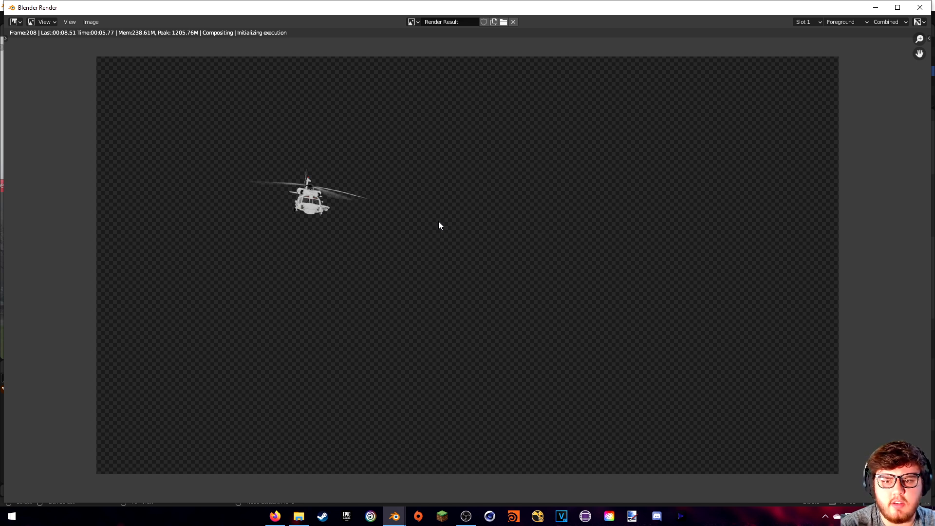
scroll(534, 270, up, 4)
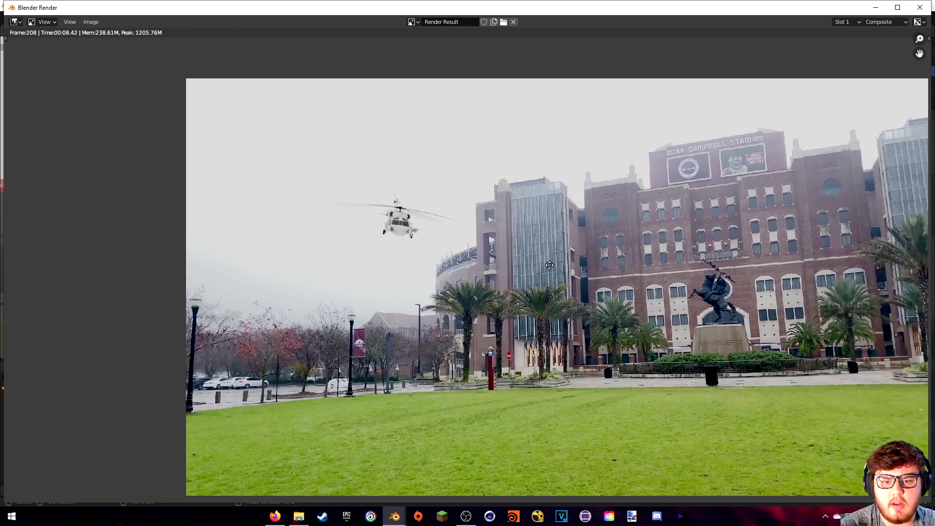
scroll(488, 266, down, 1)
scroll(471, 263, up, 4)
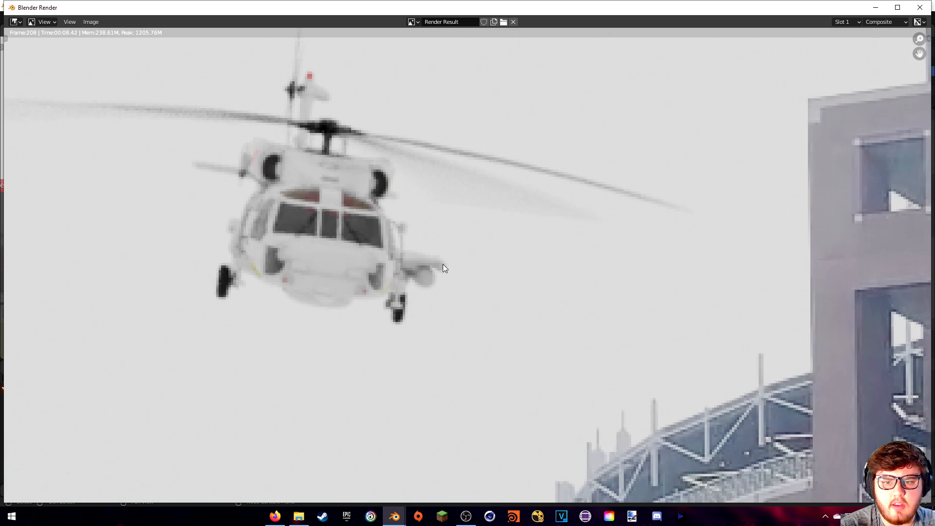
scroll(485, 231, down, 9)
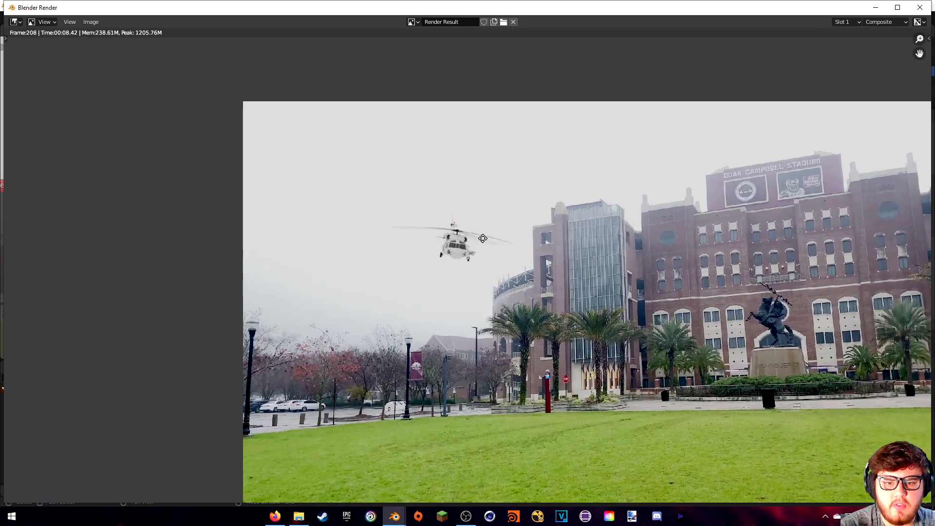
middle_drag(479, 248, 383, 185)
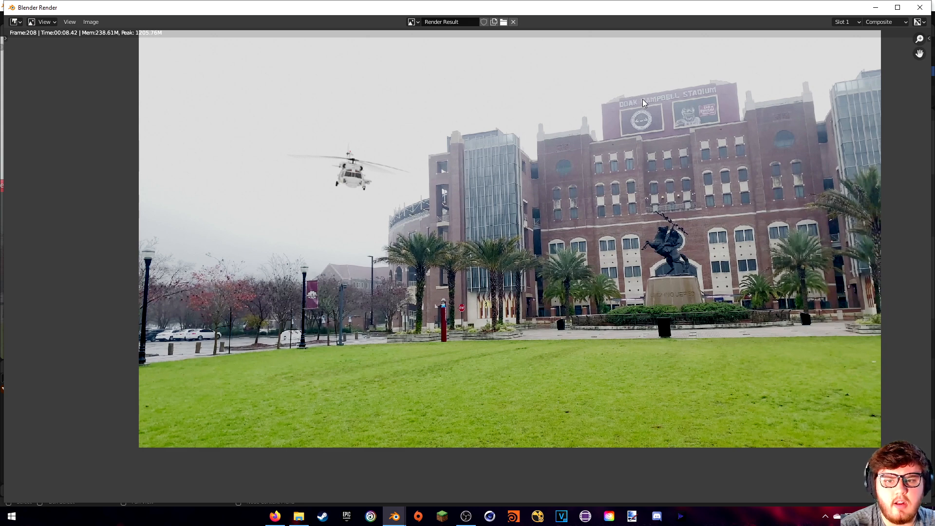
click(920, 7)
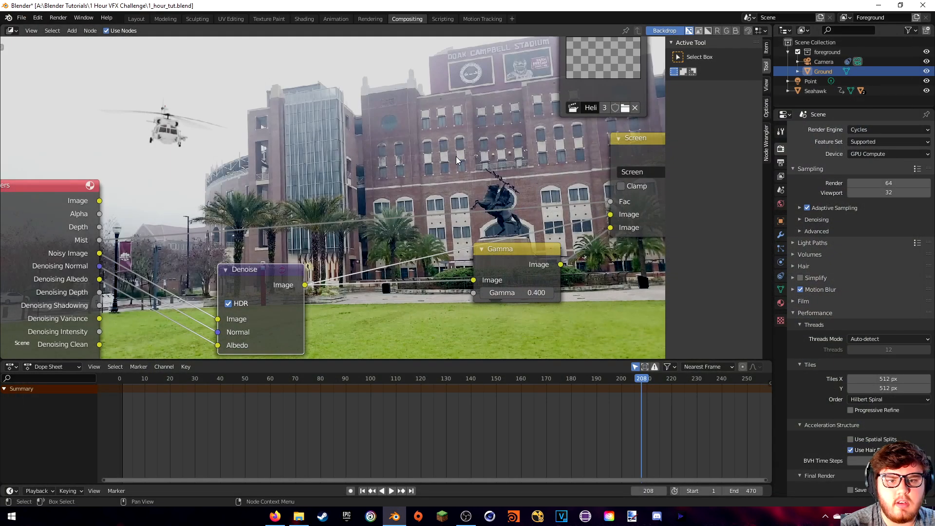
Go to frame 35 and start an image render to check the helicopter's haze at that point.
middle_drag(532, 152, 255, 241)
middle_drag(468, 180, 626, 289)
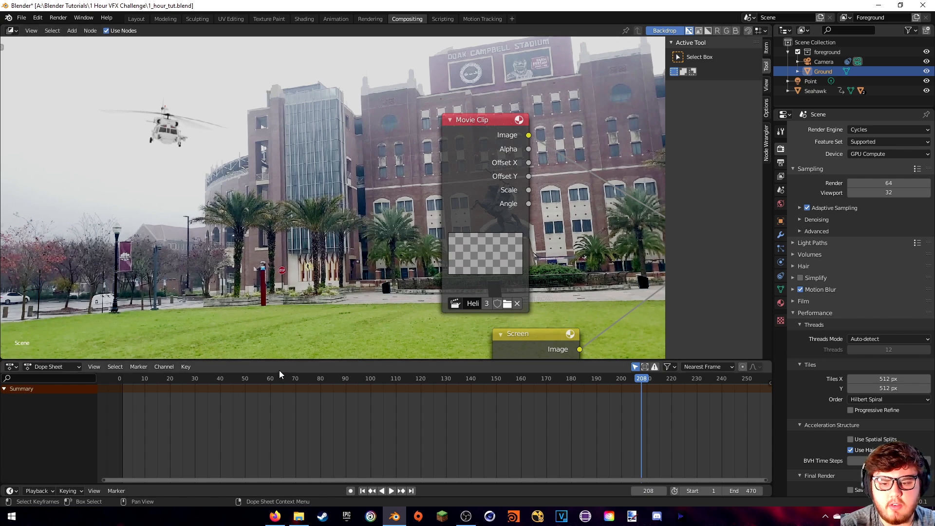
click(204, 382)
click(58, 17)
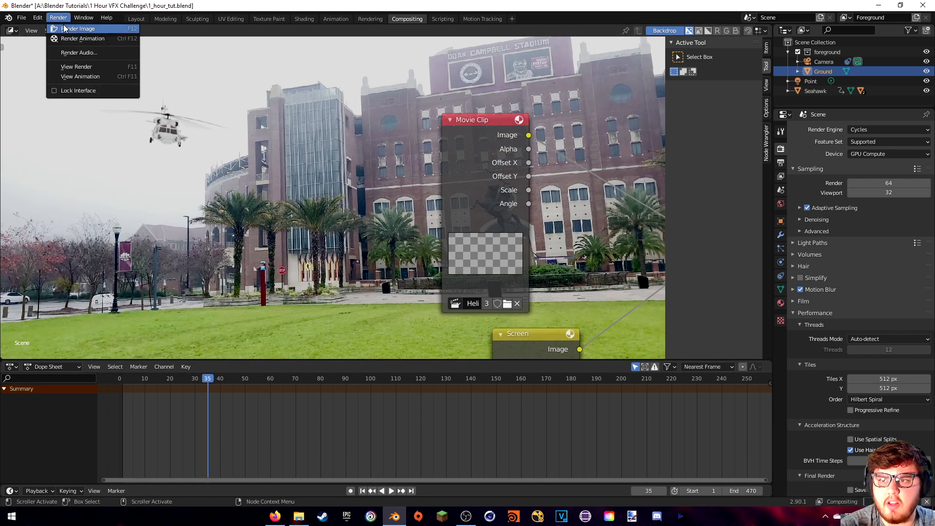
Render frame 35 and inspect where the helicopter overlaps the building's corner tower.
click(74, 28)
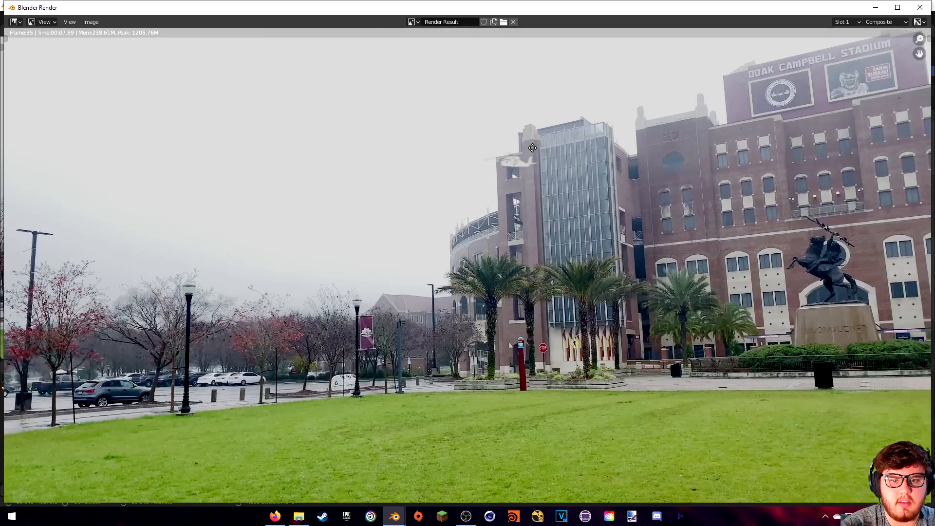
scroll(519, 147, up, 5)
middle_drag(529, 112, 489, 252)
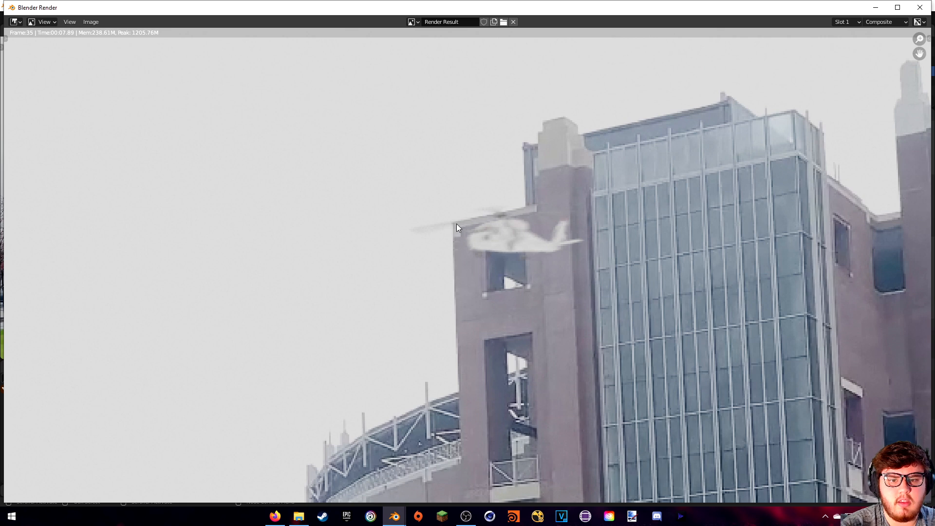
scroll(474, 255, down, 5)
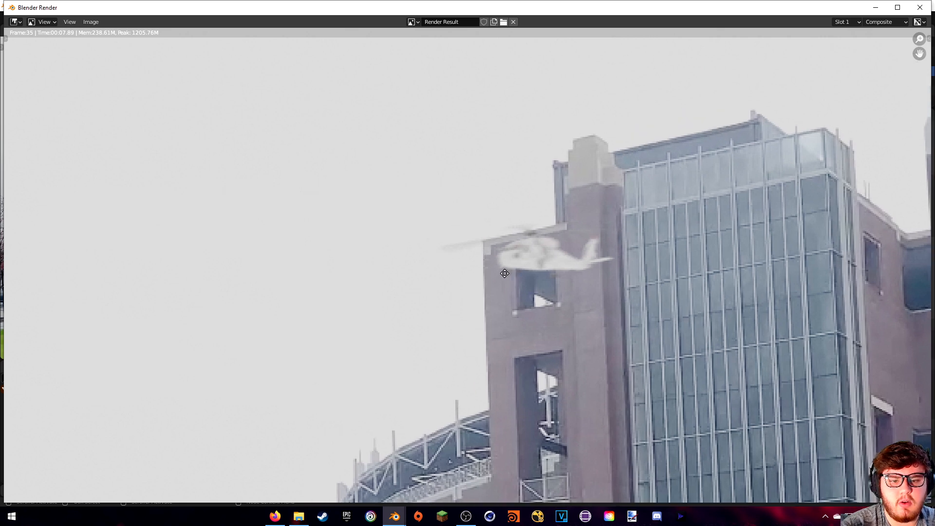
scroll(583, 202, down, 3)
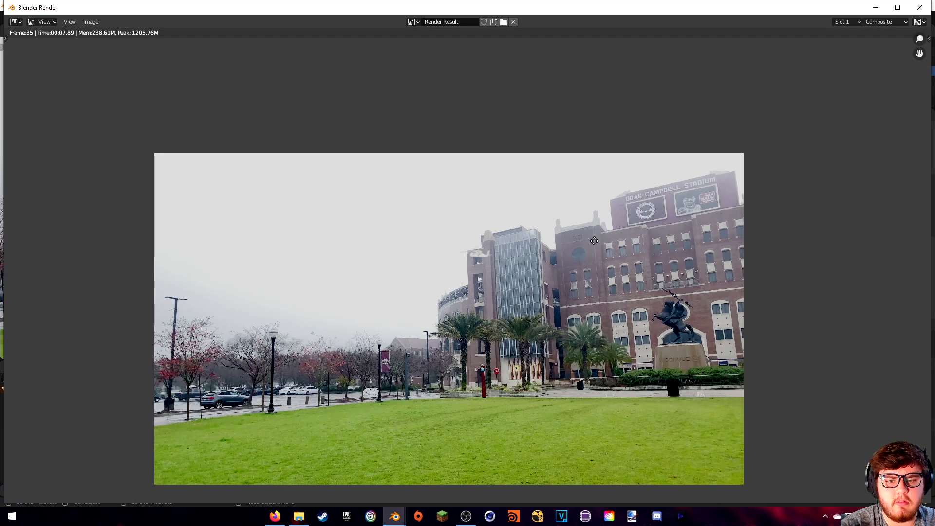
middle_drag(555, 268, 523, 256)
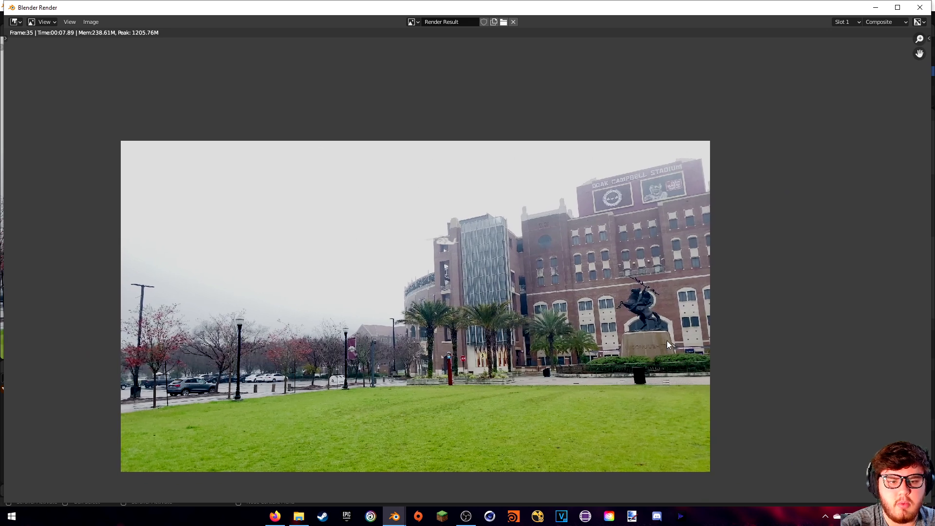
click(922, 7)
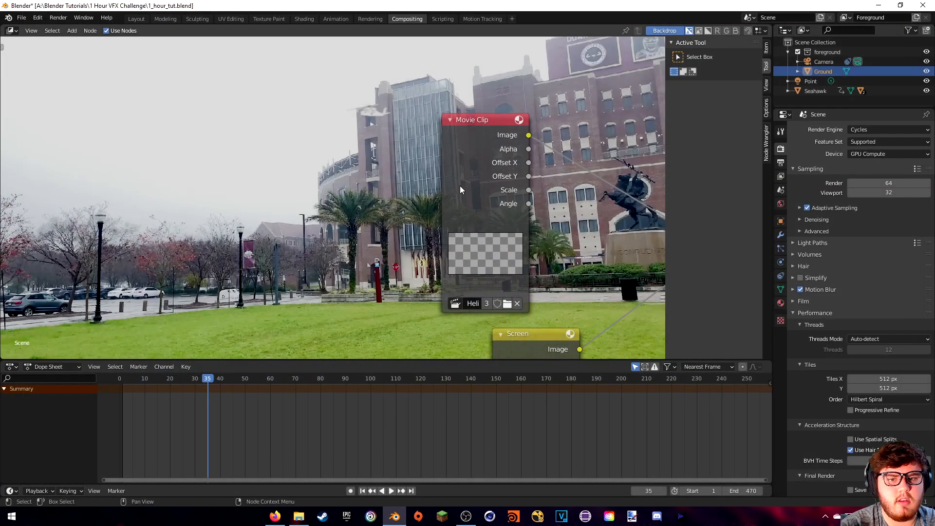
Show the Movie Clip Editor in the Layout workspace and load the existing Heli_Footage.mp4 clip.
click(136, 19)
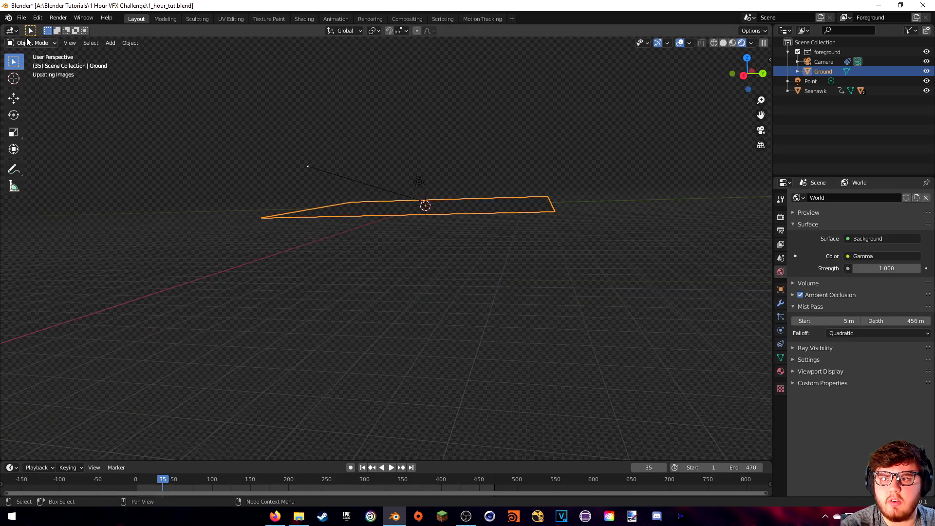
click(11, 31)
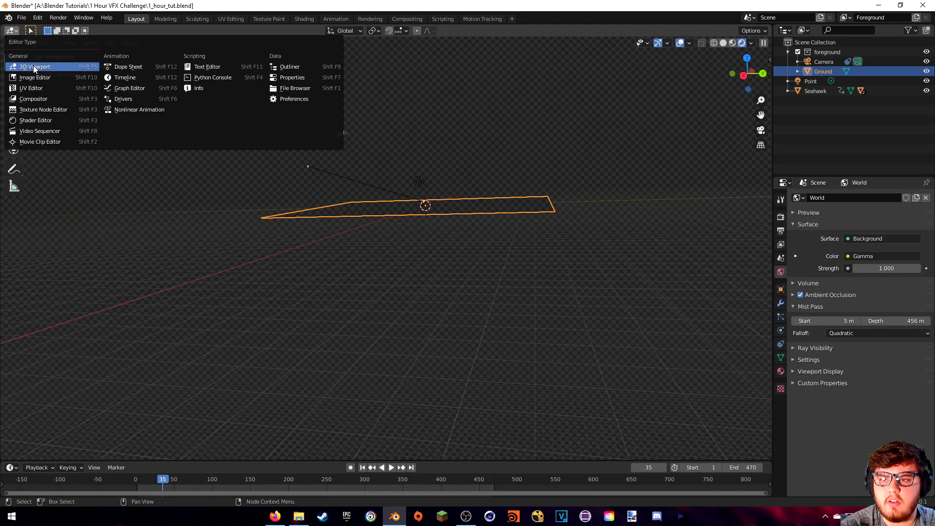
click(40, 142)
click(372, 32)
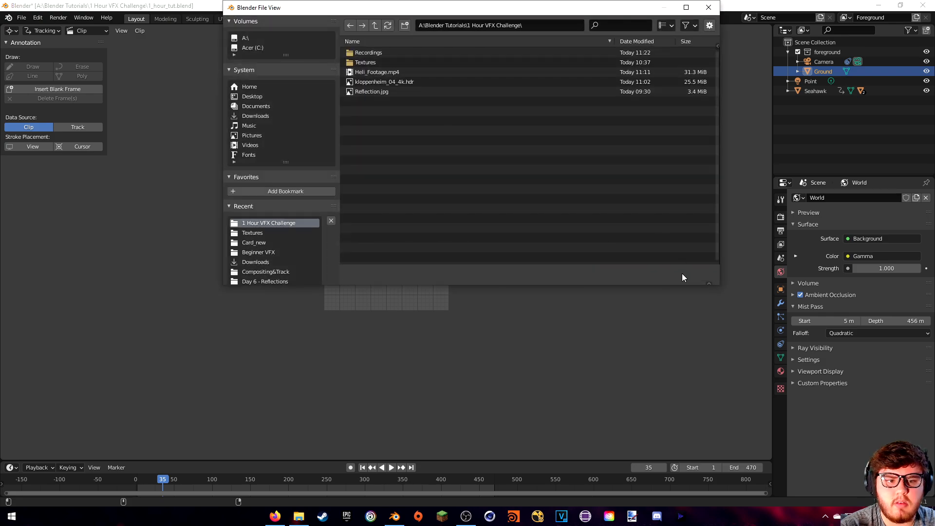
click(684, 274)
click(351, 30)
click(372, 46)
scroll(254, 127, down, 1)
scroll(359, 304, up, 4)
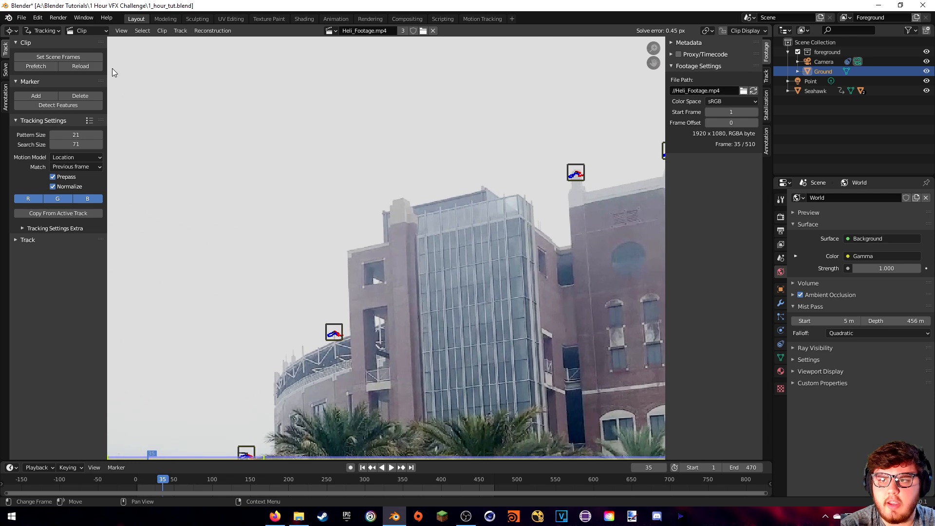
Set the clip editor to Mask mode and frame the building's corner tower.
click(48, 34)
click(45, 52)
scroll(333, 200, up, 5)
mouse_move(303, 228)
middle_down()
mouse_move(381, 41)
mouse_move(385, 69)
middle_up()
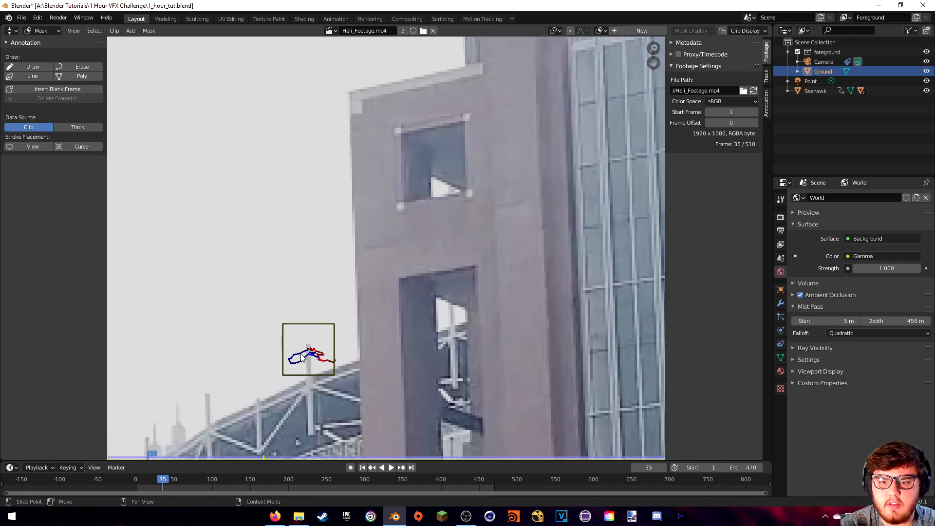
mouse_move(324, 335)
middle_down()
mouse_move(359, 390)
mouse_move(392, 357)
mouse_move(338, 454)
mouse_move(317, 59)
mouse_move(334, 67)
mouse_move(349, 441)
mouse_move(347, 398)
middle_up()
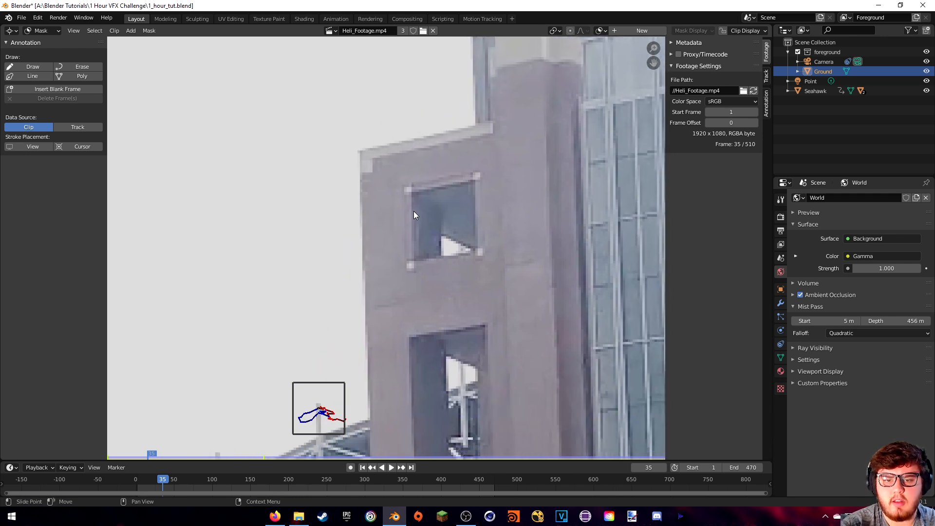
Review the last render to see which building edges the helicopter crosses.
click(57, 18)
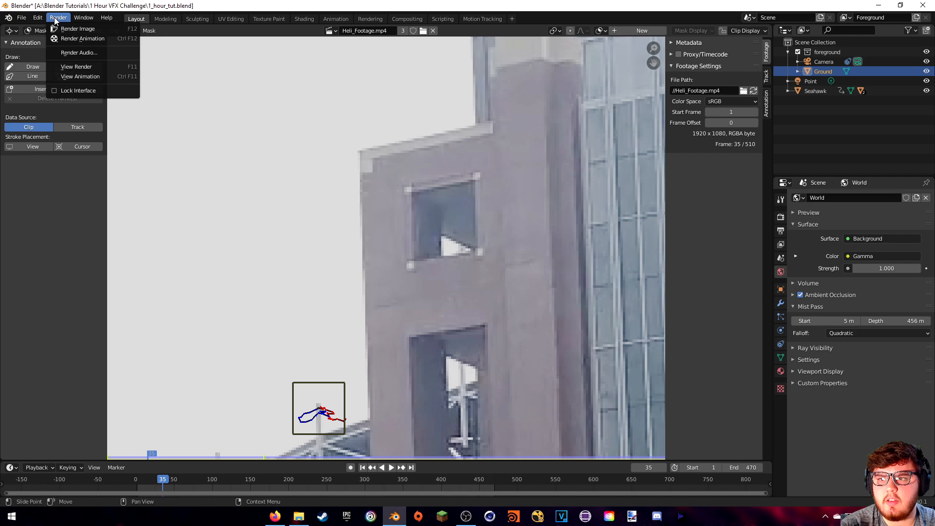
click(83, 71)
scroll(503, 227, up, 4)
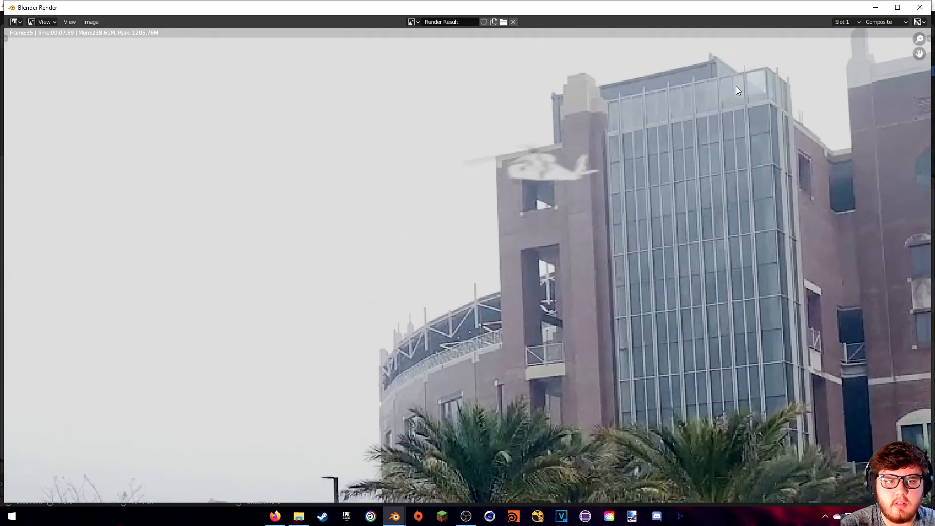
click(920, 8)
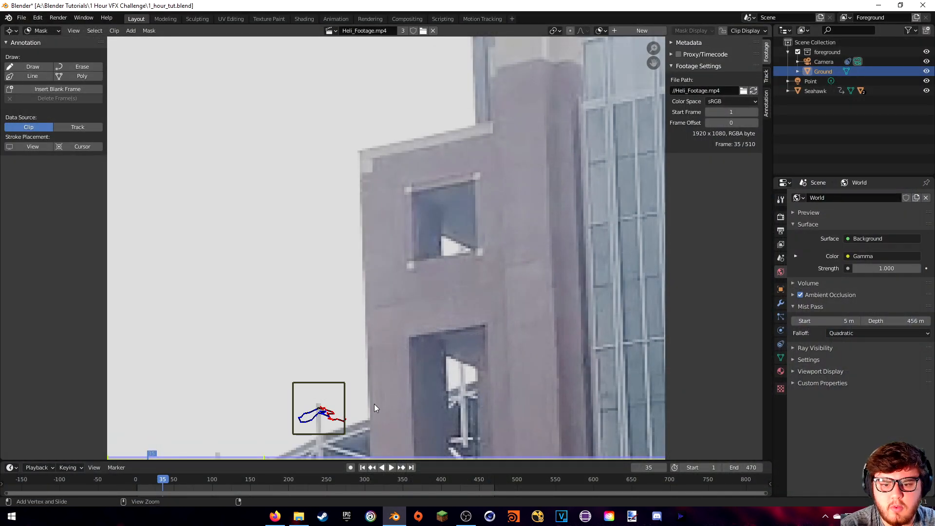
Trace a mask spline up the corner tower's outer edge and along its stepped roofline.
ctrl+click(371, 421)
ctrl+click(360, 153)
ctrl+click(475, 124)
middle_drag(492, 83, 495, 278)
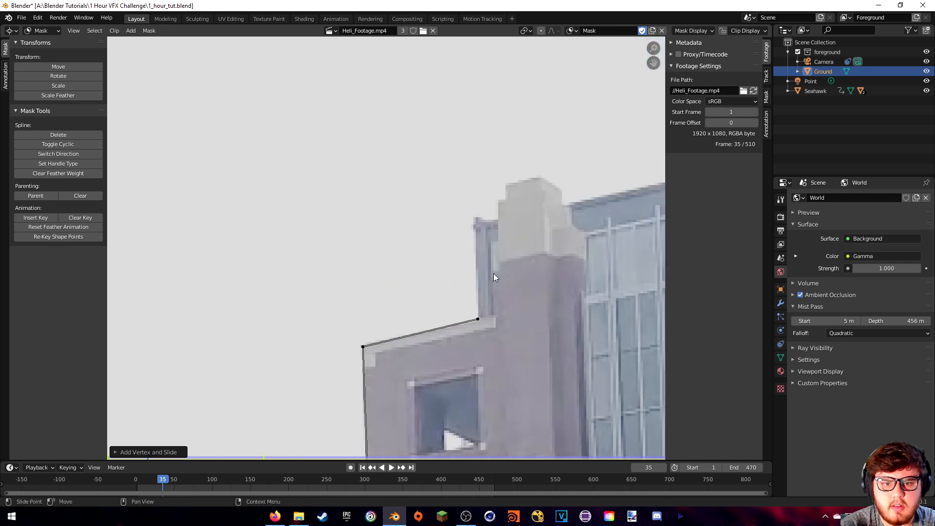
ctrl+click(474, 220)
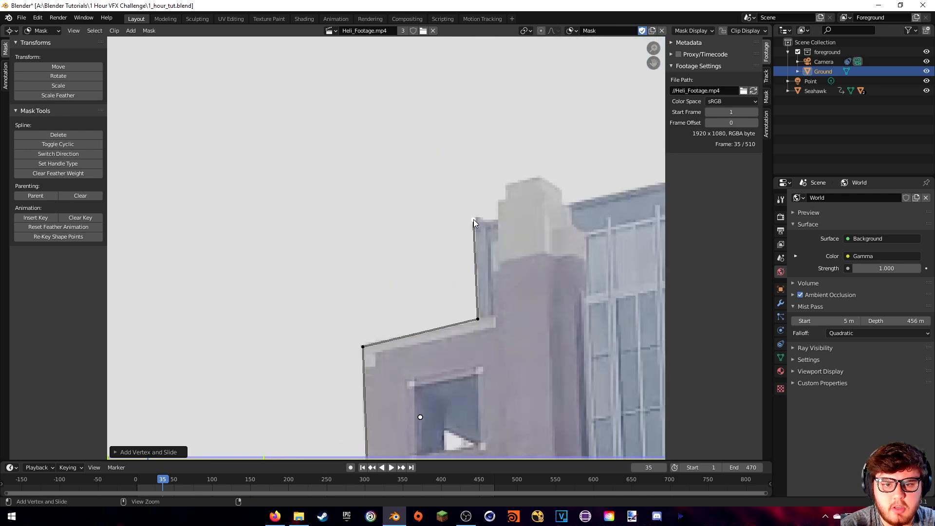
ctrl+click(498, 201)
ctrl+click(506, 200)
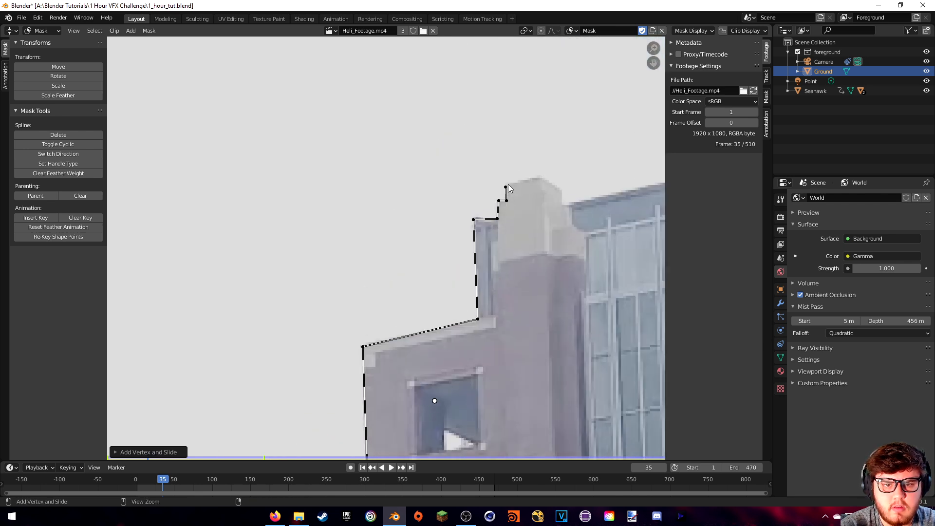
Extend the mask beyond the frame and around the building, close the spline, and save the file.
scroll(489, 238, down, 3)
ctrl+click(458, 147)
ctrl+click(659, 152)
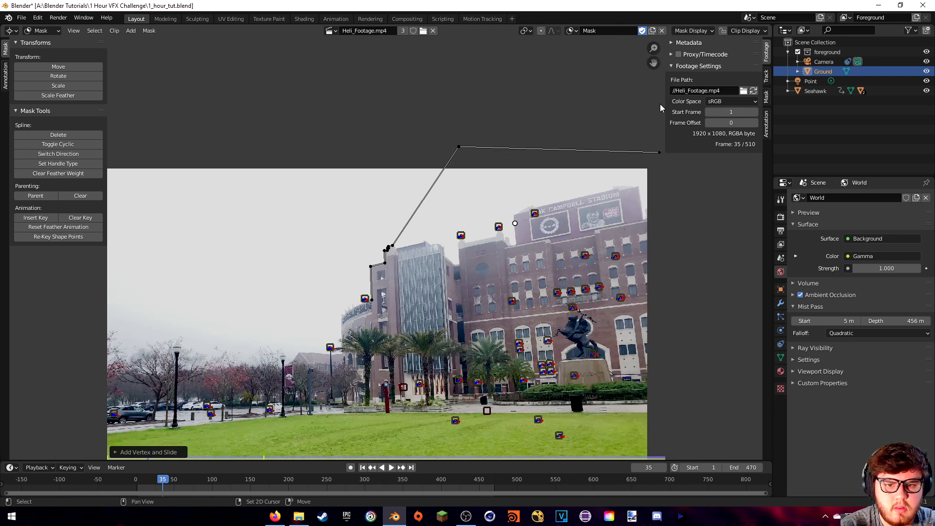
middle_drag(683, 340, 675, 207)
middle_drag(623, 237, 576, 296)
ctrl+click(627, 308)
ctrl+click(350, 299)
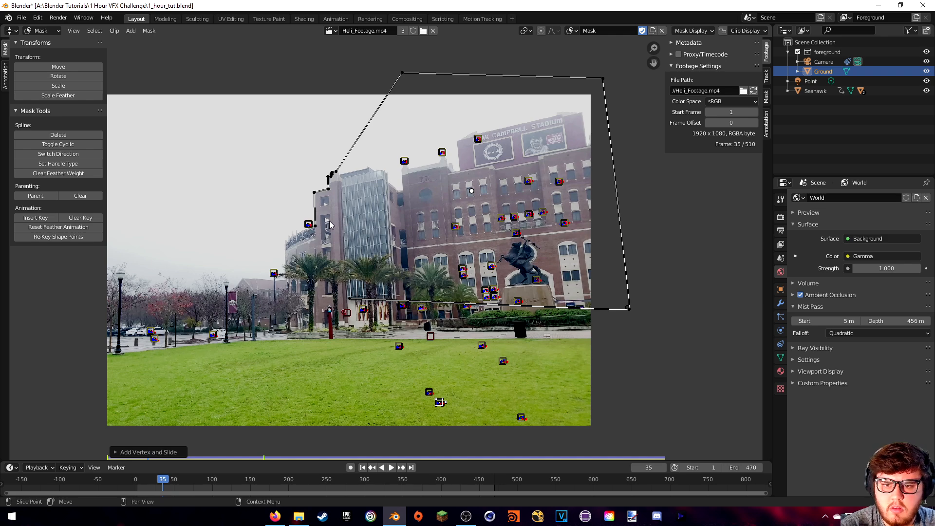
key(alt+c)
middle_drag(327, 222, 408, 228)
key(ctrl+s)
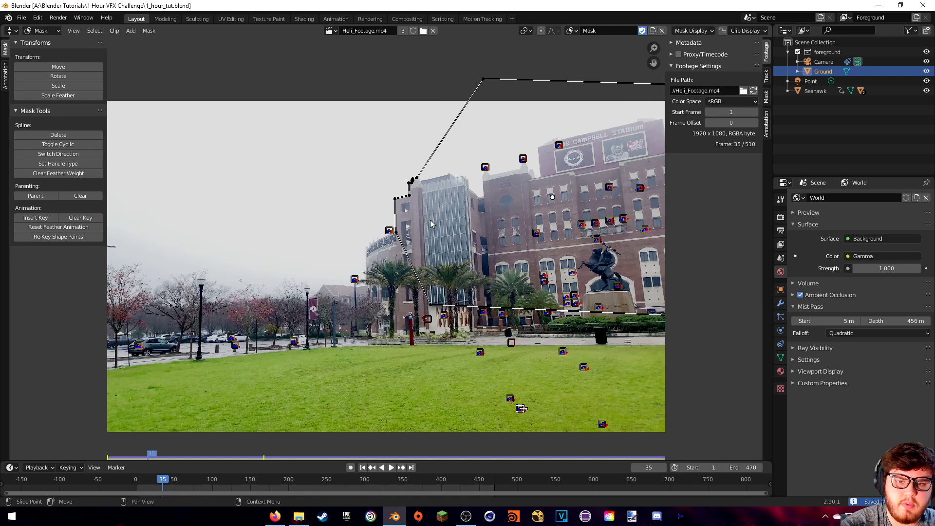
Parent the selected mask points to the motion tracker just beside the corner tower.
scroll(414, 234, down, 1)
scroll(427, 240, up, 7)
scroll(305, 181, down, 6)
middle_drag(109, 261, 125, 296)
scroll(386, 218, down, 2)
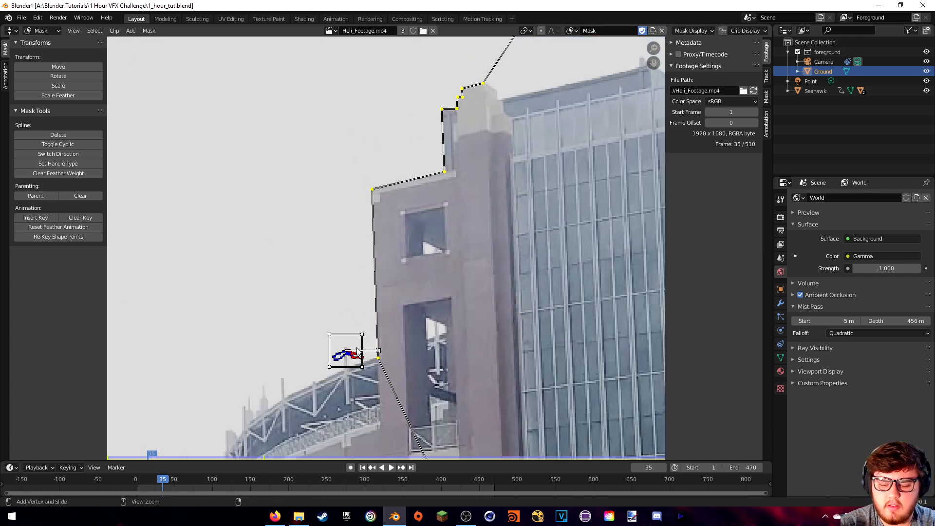
Play the footage from several frames to check how the mask follows the tower, and save the file.
drag(162, 481, 143, 484)
key(space)
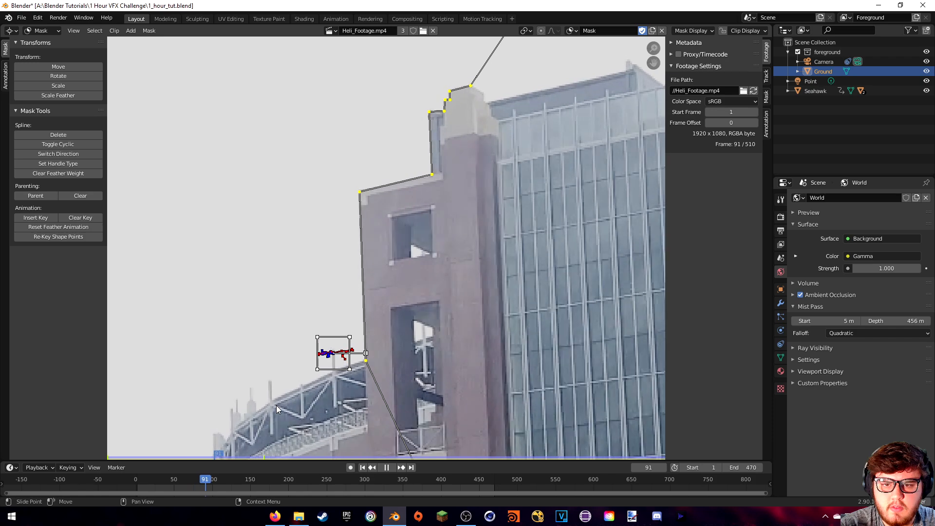
key(space)
key(ctrl+s)
scroll(379, 198, down, 6)
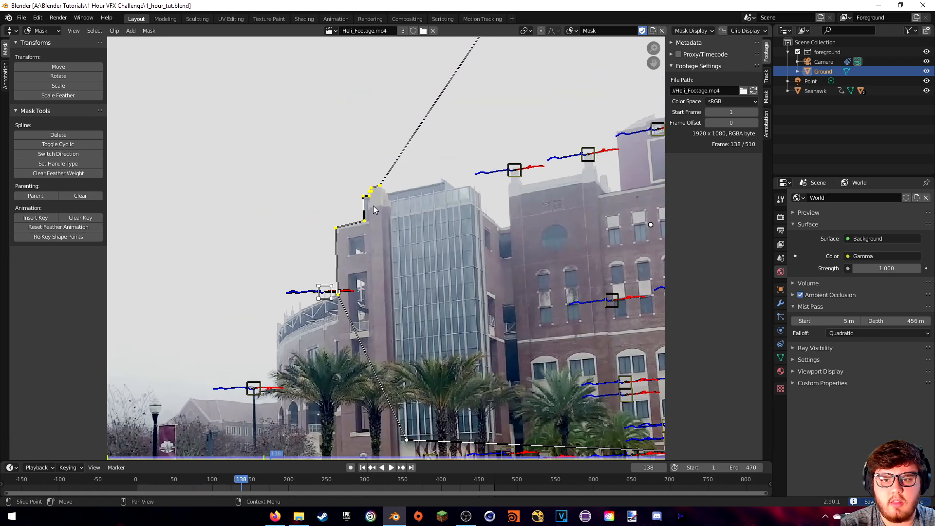
drag(241, 481, 205, 481)
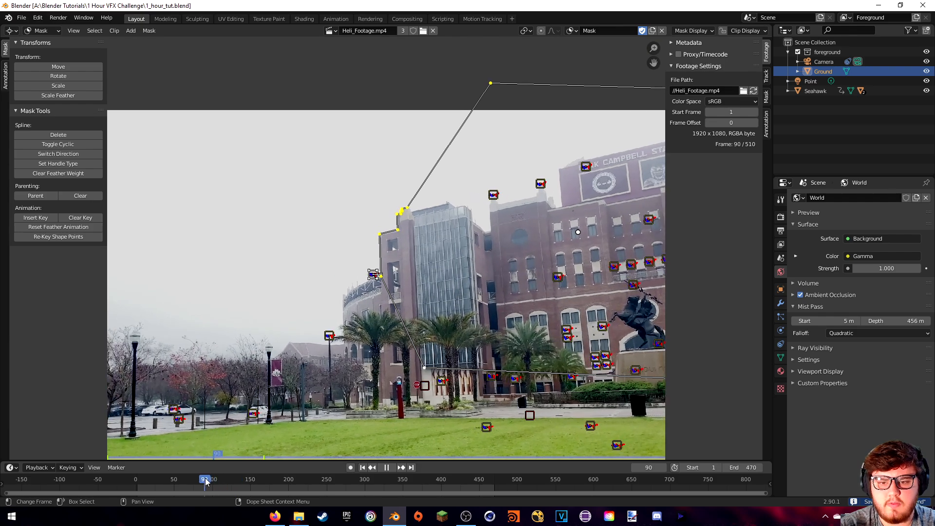
key(space)
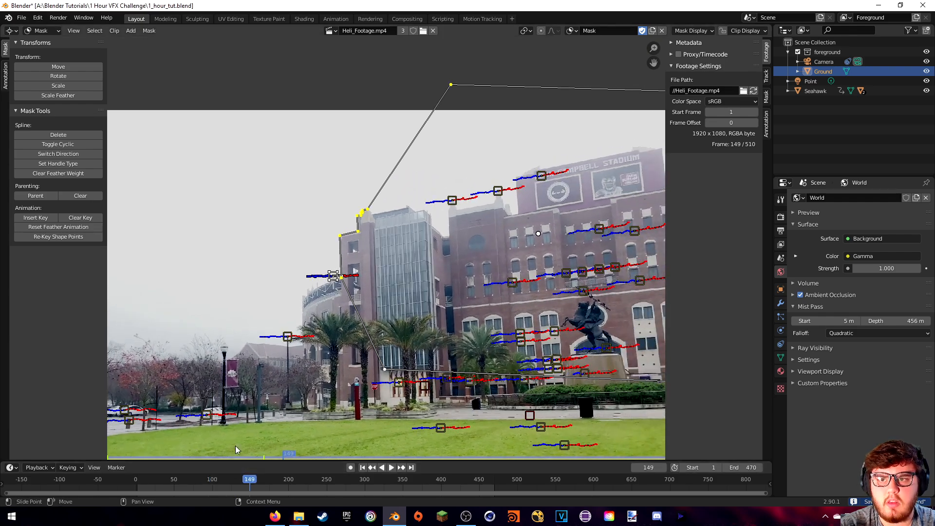
Render frame 149 and check the helicopter's position relative to the building.
click(58, 18)
click(65, 29)
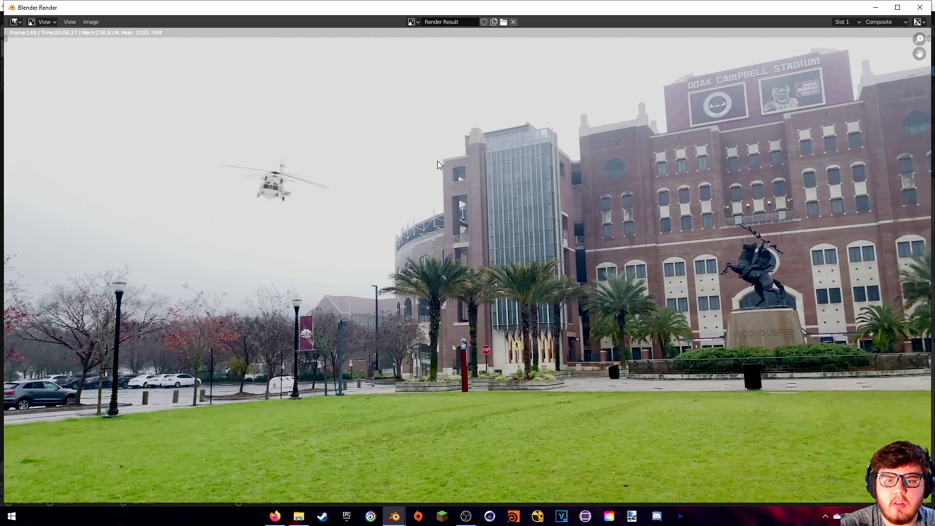
click(920, 7)
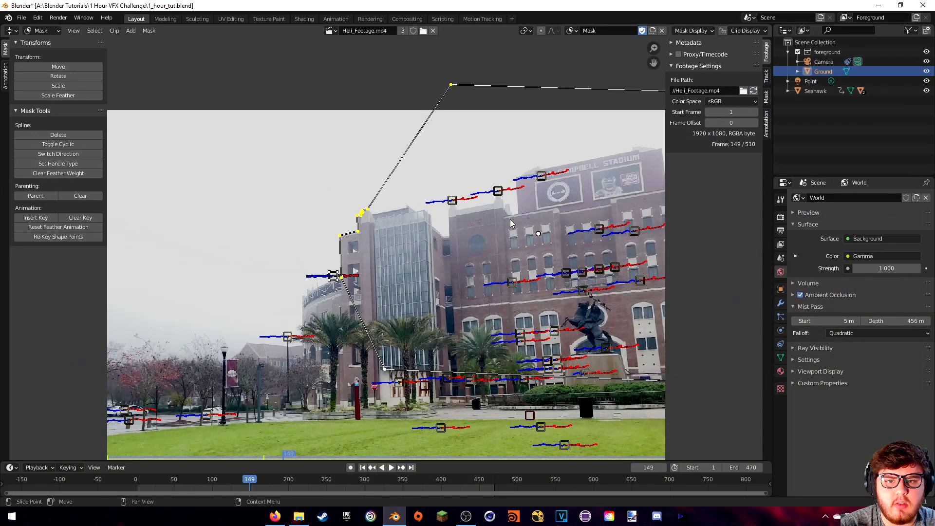
Render frame 99 and check the helicopter's position in the composite.
click(217, 481)
key(Escape)
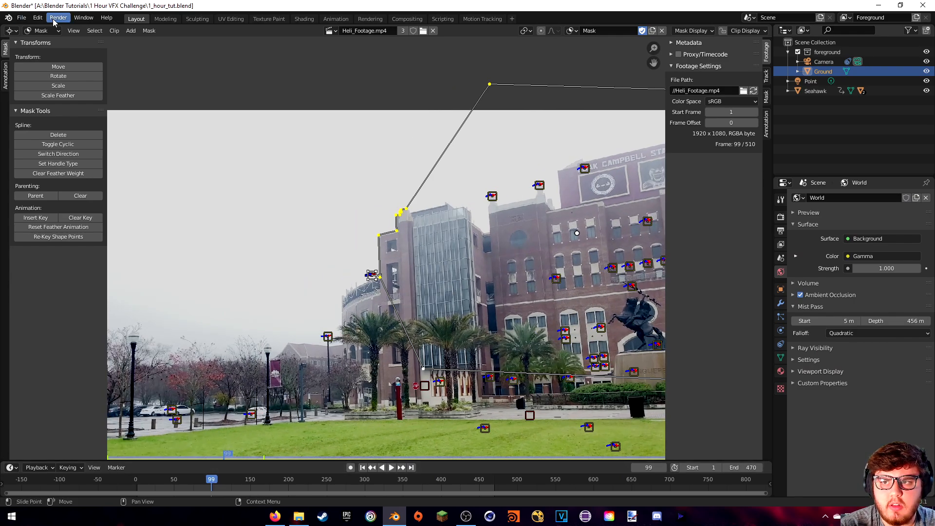
click(58, 18)
click(64, 29)
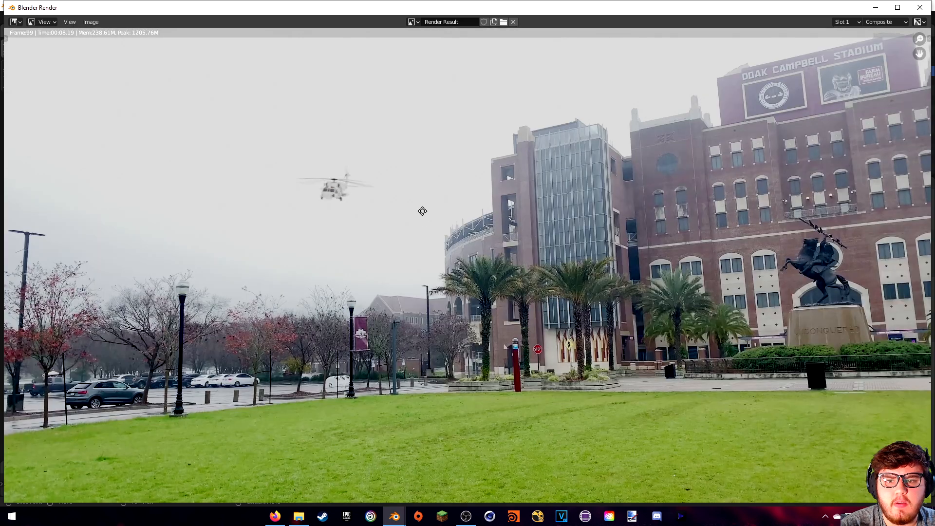
middle_drag(421, 209, 358, 244)
key(Escape)
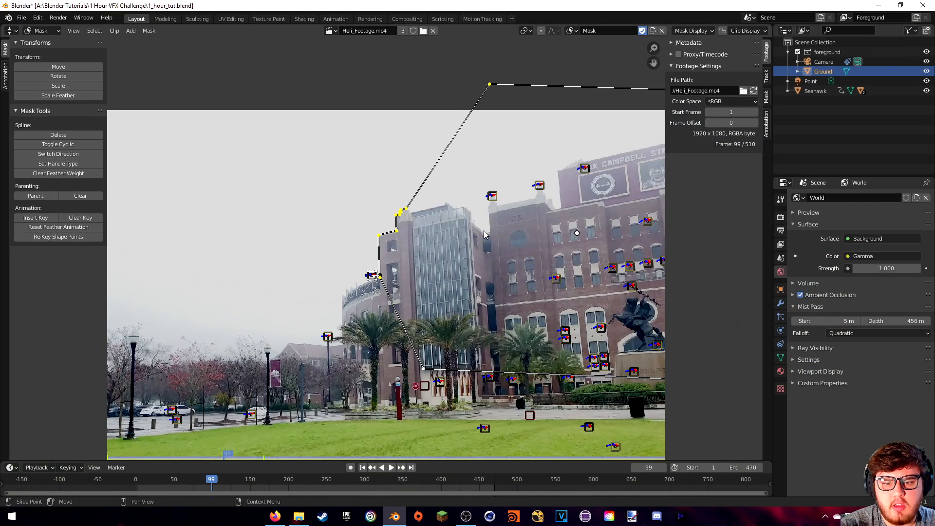
Open the Compositing workspace and add a Mask node near the Movie Clip node.
scroll(485, 235, up, 1)
click(406, 19)
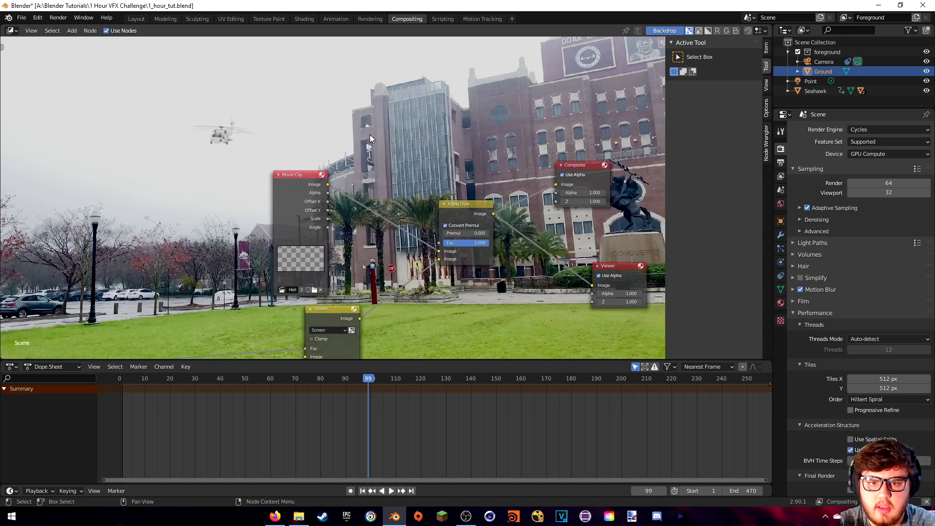
key(shift+a)
click(382, 143)
text(mask)
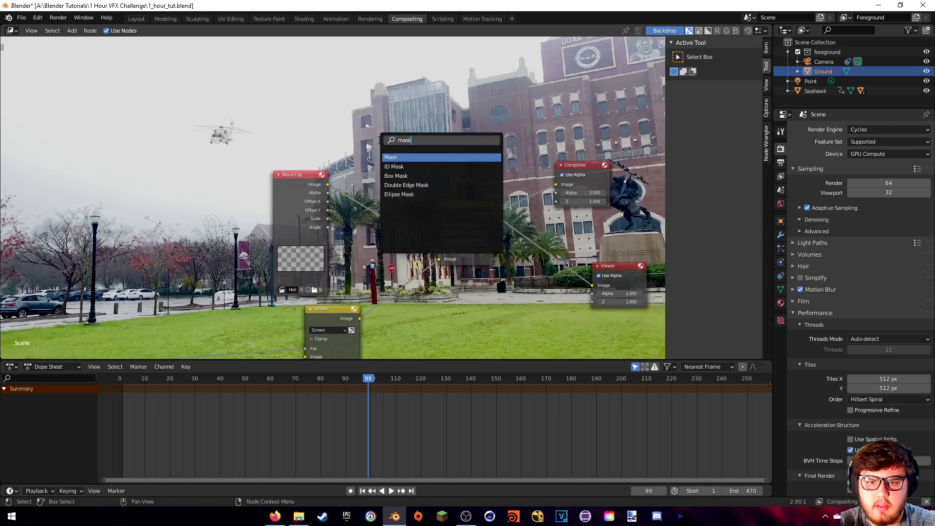
key(Return)
click(350, 131)
Add an Invert node and arrange it beside the Mask node, above the Movie Clip node.
key(shift+a)
click(350, 131)
text(inv)
key(Return)
click(436, 145)
click(369, 117)
drag(386, 122, 288, 102)
drag(458, 157, 371, 133)
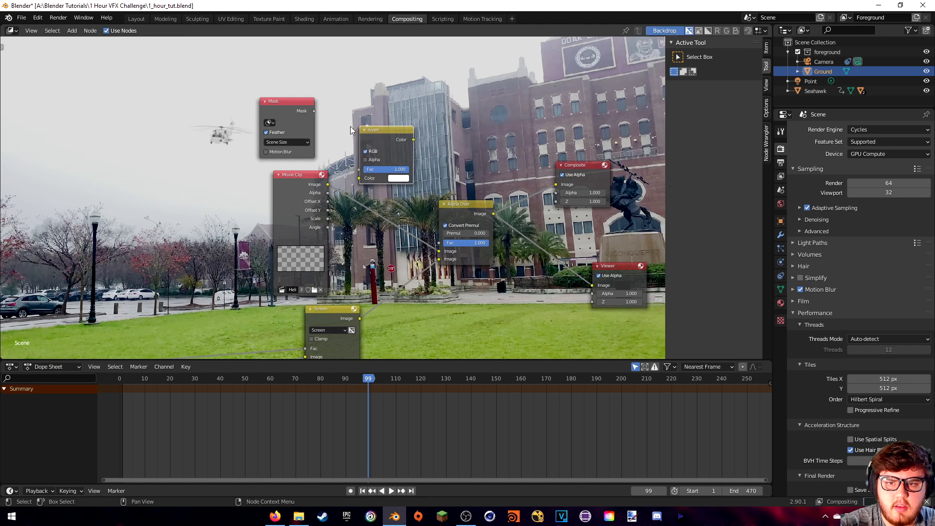
Assign the drawn mask to the Mask node and link it through the Invert node's Color into the Alpha Over's Fac.
drag(314, 112, 361, 179)
click(268, 123)
click(350, 146)
drag(414, 140, 439, 242)
drag(452, 204, 479, 199)
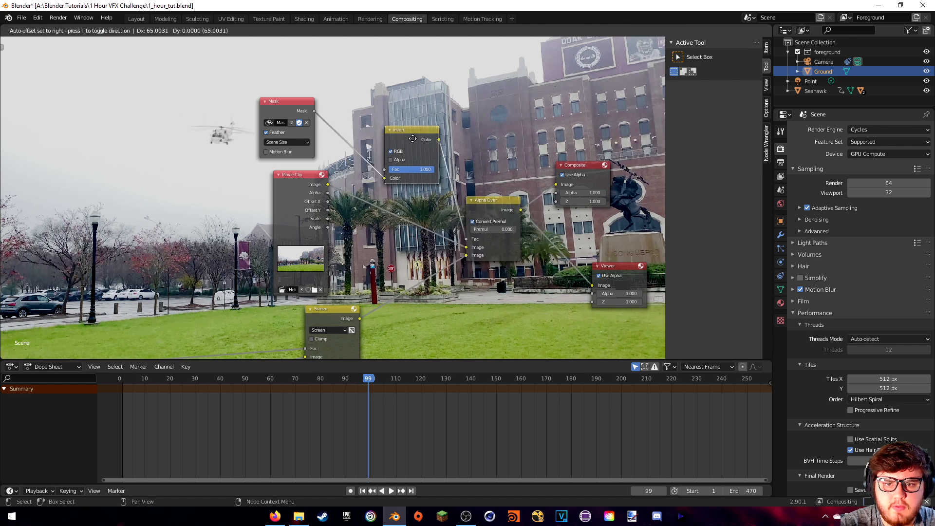
Nudge the Mask node, render frame 23, and check how the mask hides the helicopter behind the building.
drag(291, 112, 301, 116)
click(178, 381)
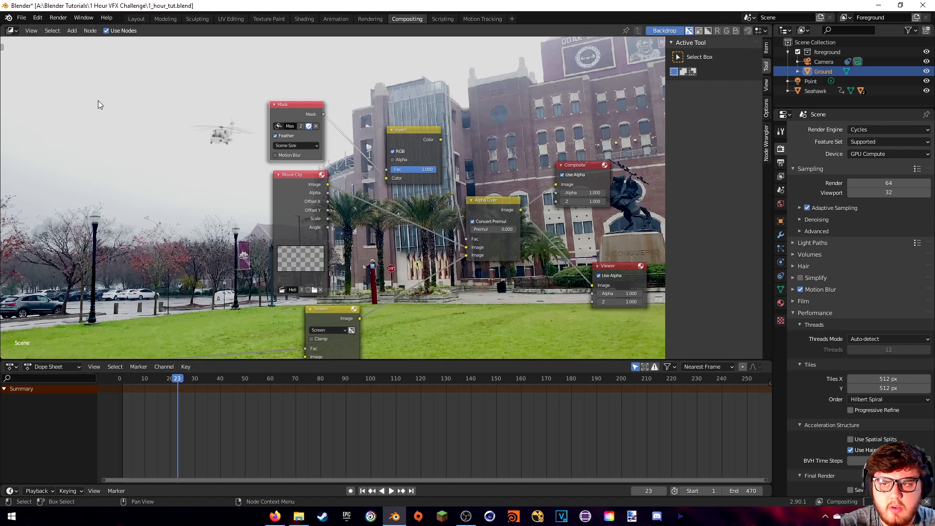
click(58, 18)
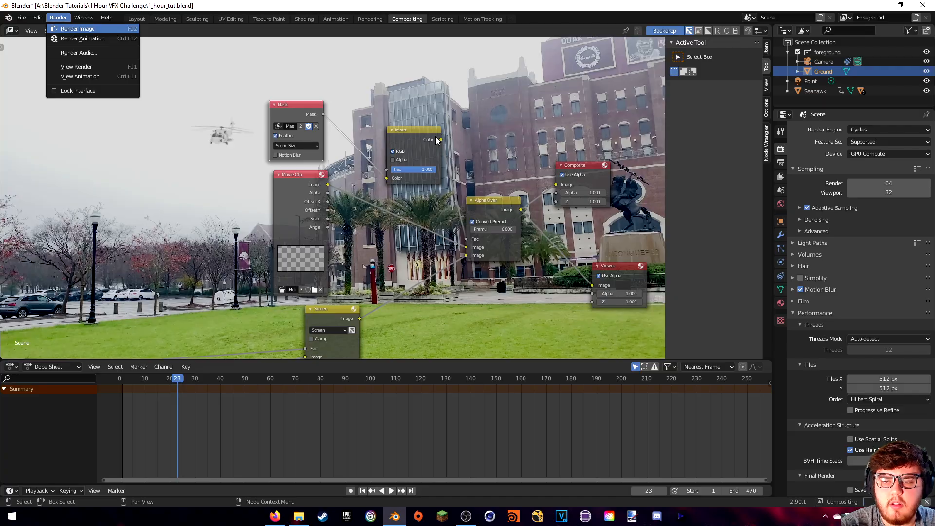
key(F12)
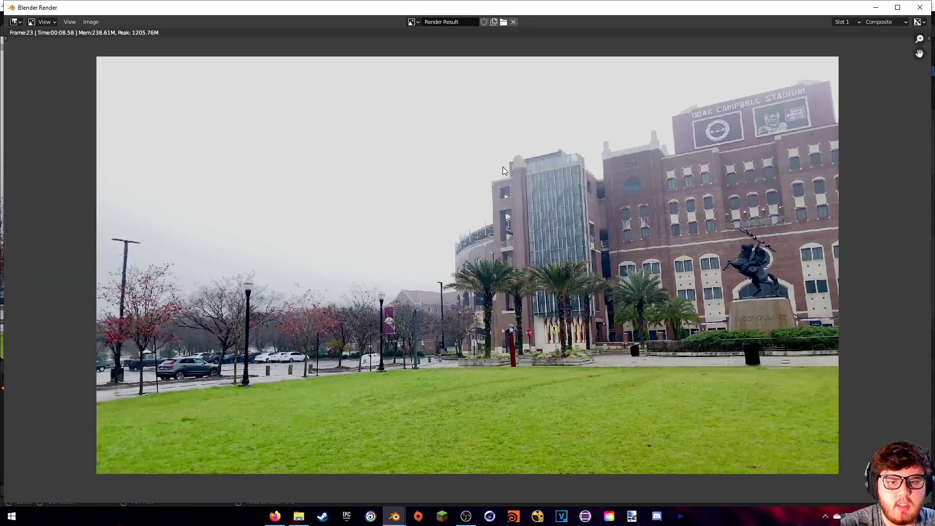
middle_drag(638, 183, 521, 203)
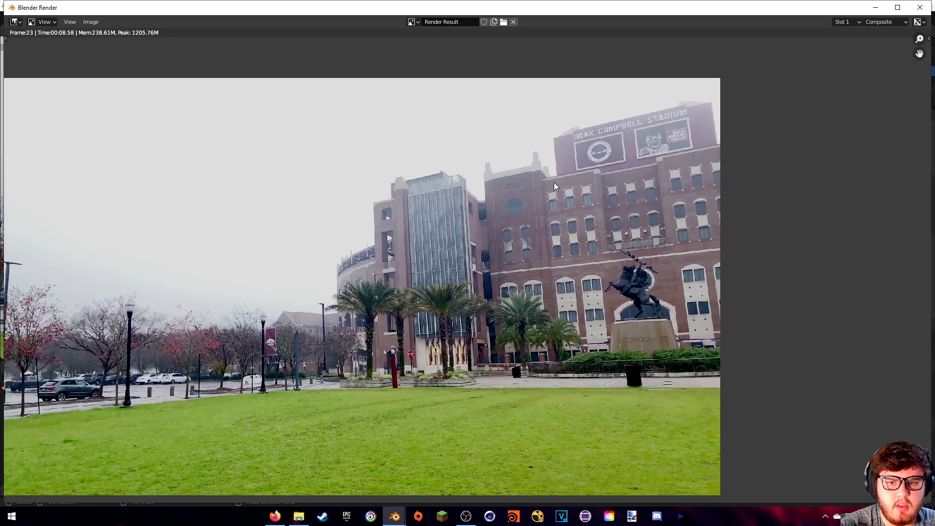
click(920, 8)
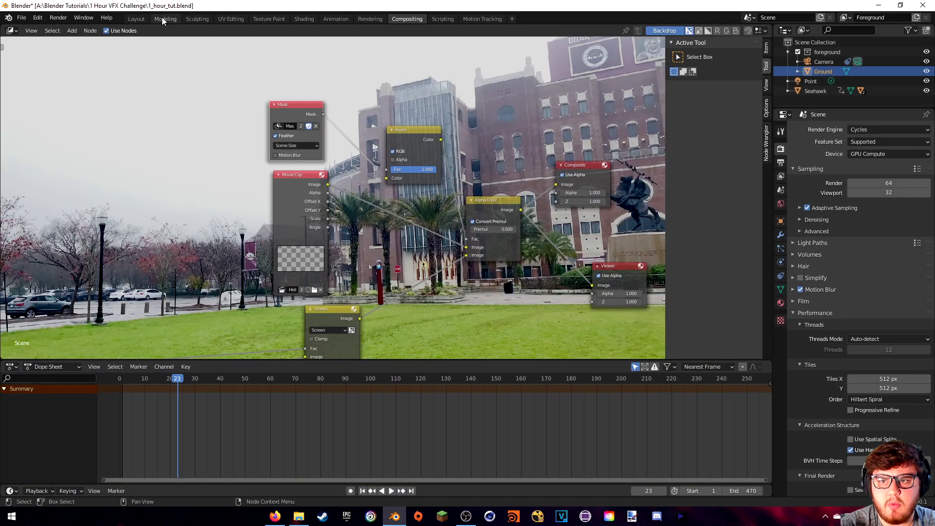
Show the Layout workspace's 3D Viewport through the camera and go to frame 42.
click(136, 19)
click(11, 30)
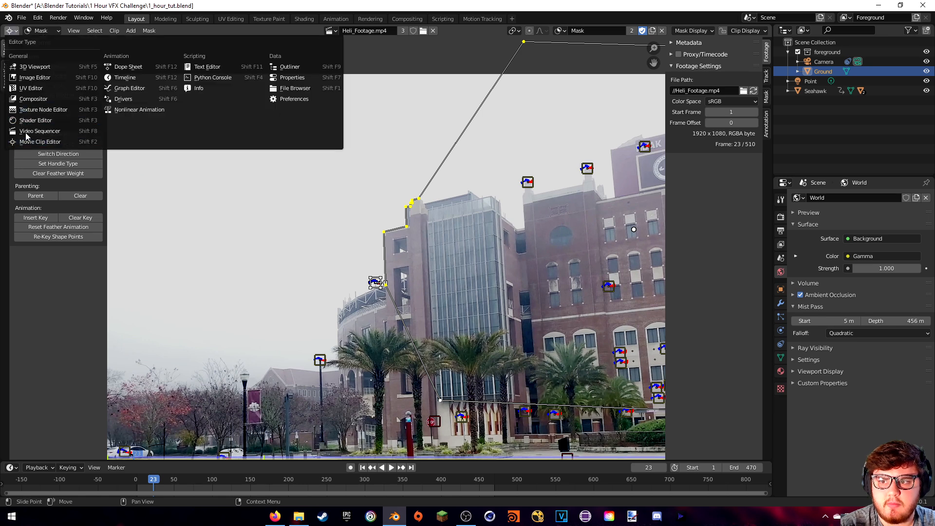
click(31, 68)
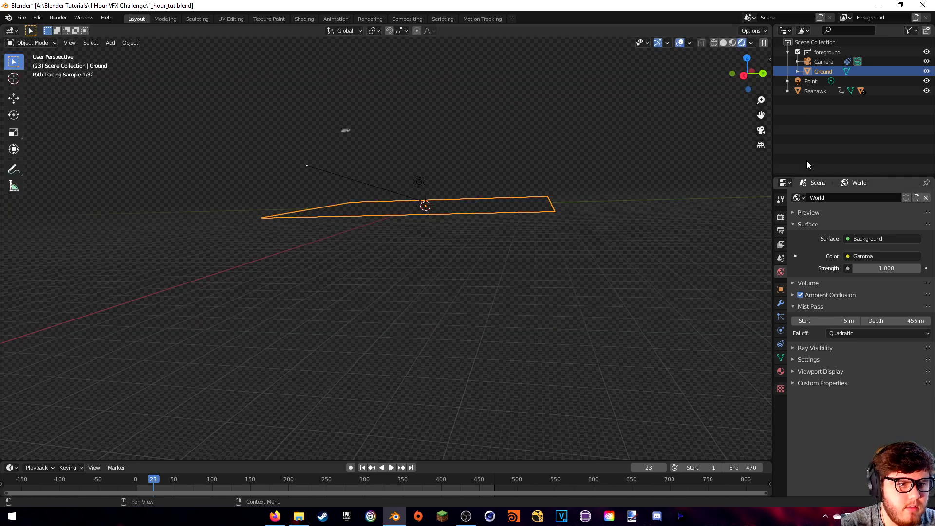
click(823, 62)
key(KP_0)
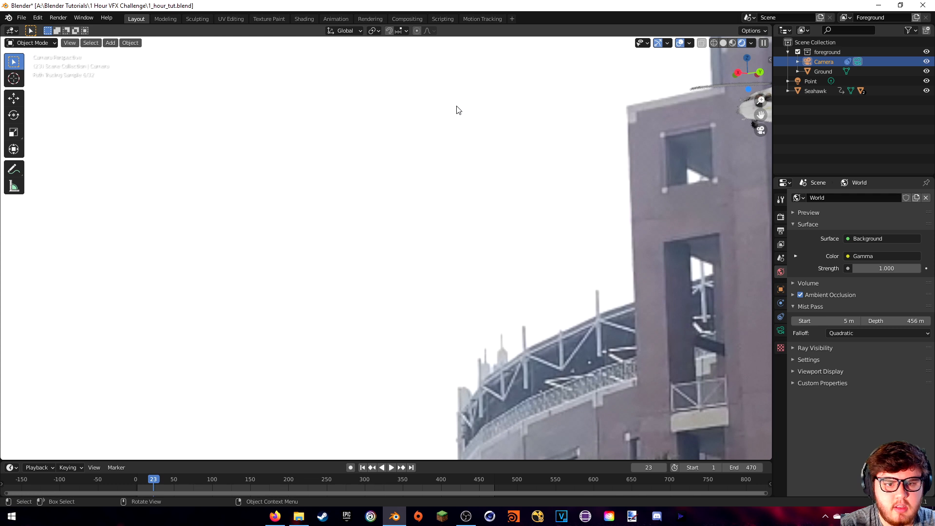
drag(177, 481, 168, 480)
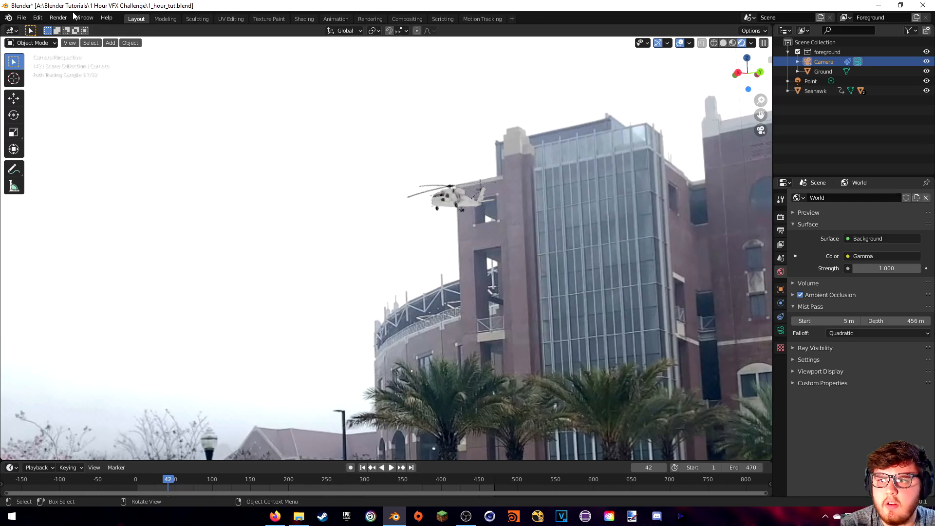
Render frame 42 and inspect the helicopter closely where it meets the tower's masked edge.
click(58, 18)
click(68, 29)
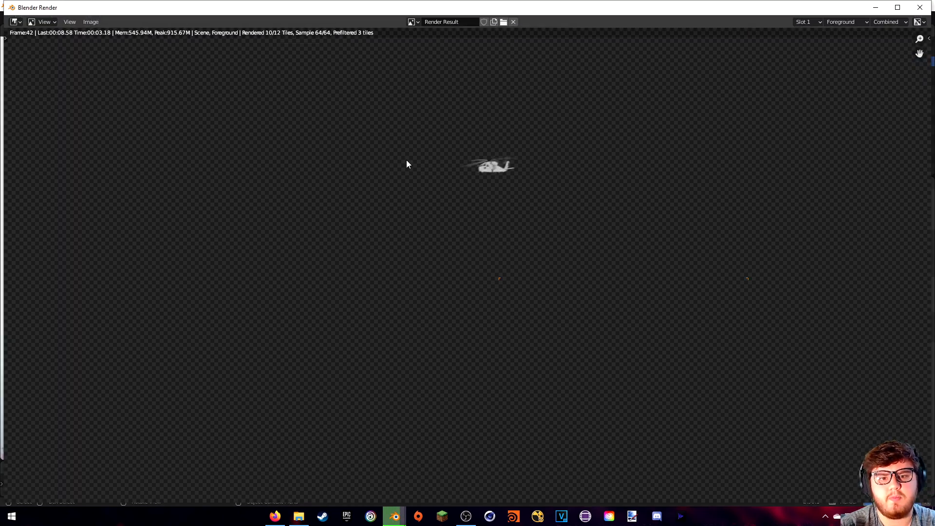
middle_drag(504, 198, 463, 212)
scroll(462, 212, down, 1)
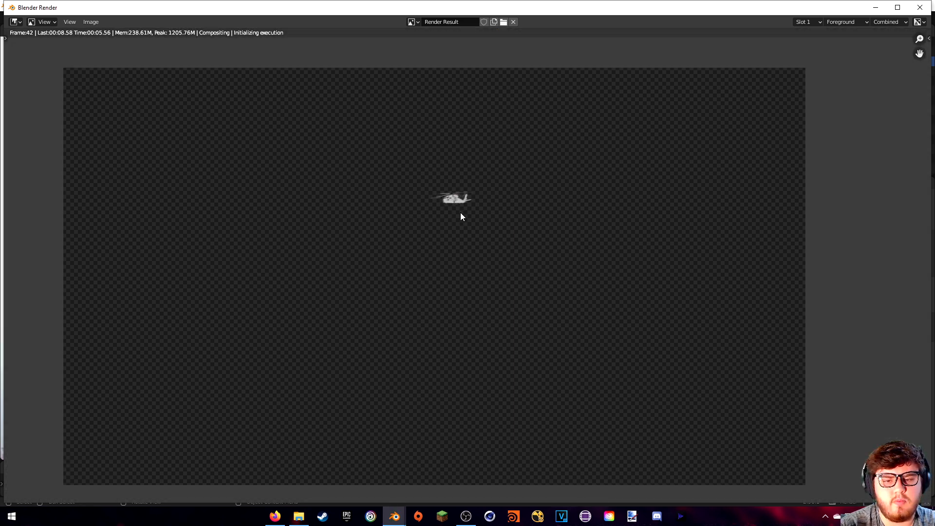
scroll(460, 212, up, 5)
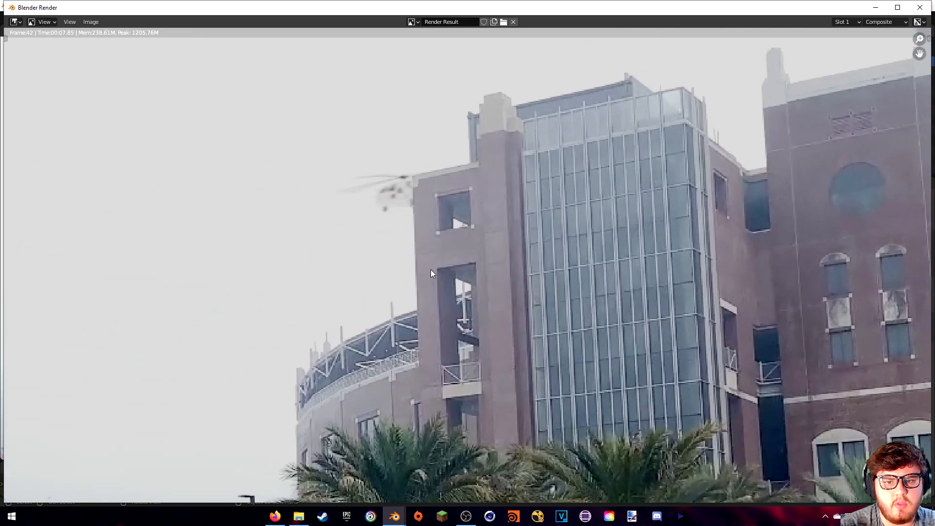
middle_drag(415, 236, 435, 280)
click(912, 6)
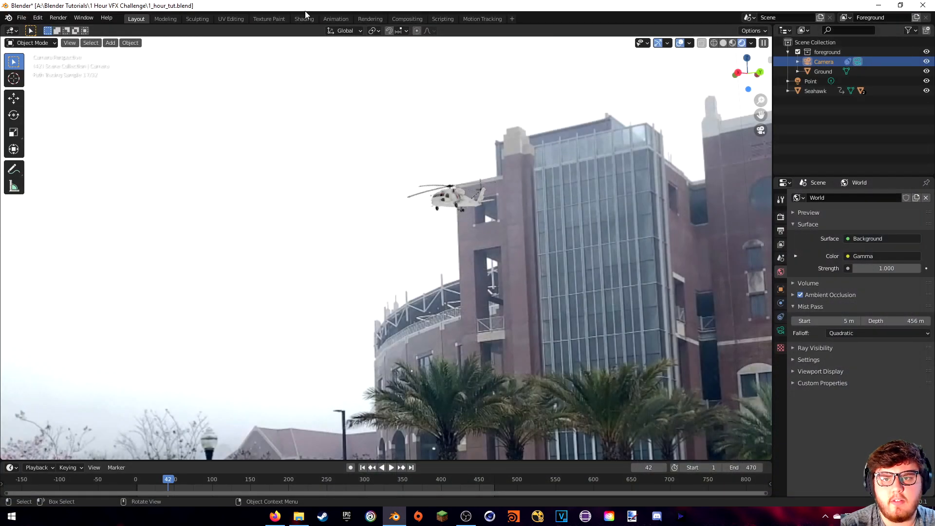
In the Compositing workspace, insert a Blur node between Invert and Alpha Over with X and Y set to 2.
click(303, 18)
click(406, 18)
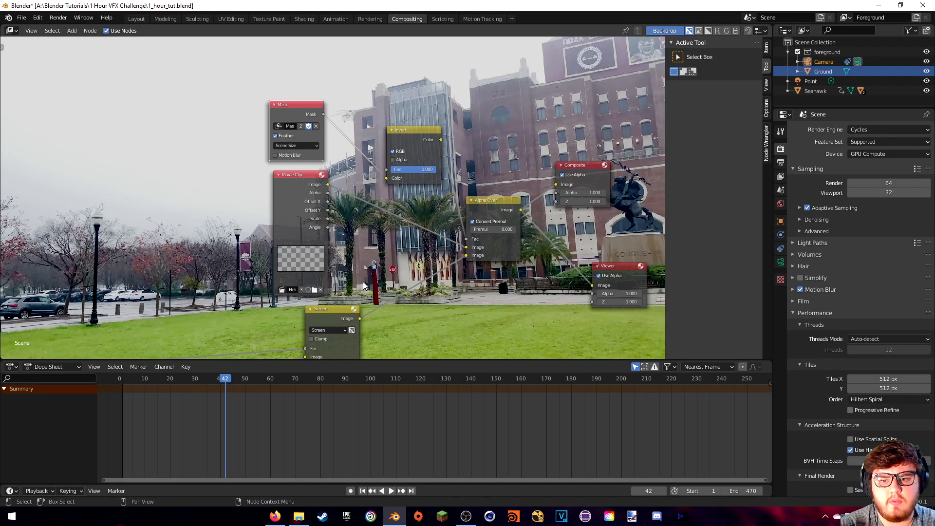
middle_drag(422, 203, 354, 209)
key(shift+a)
text(bl)
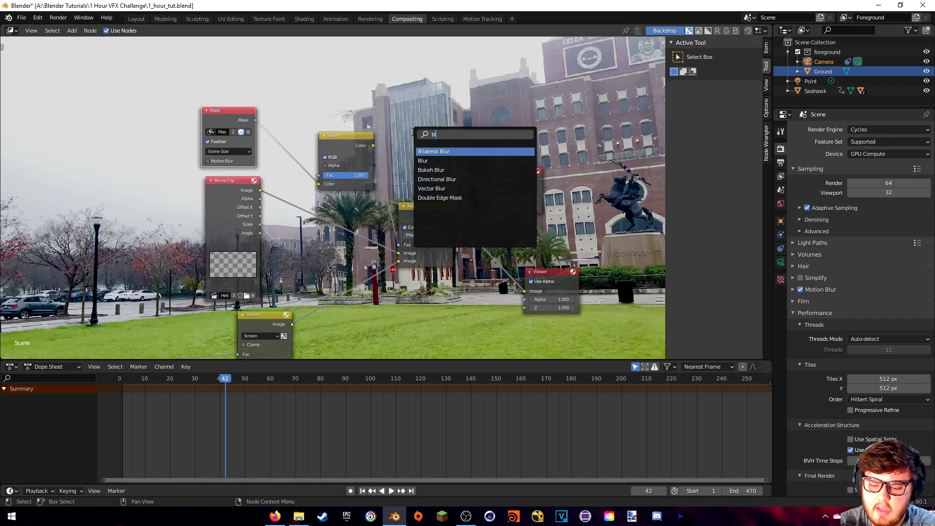
text(ur)
click(422, 161)
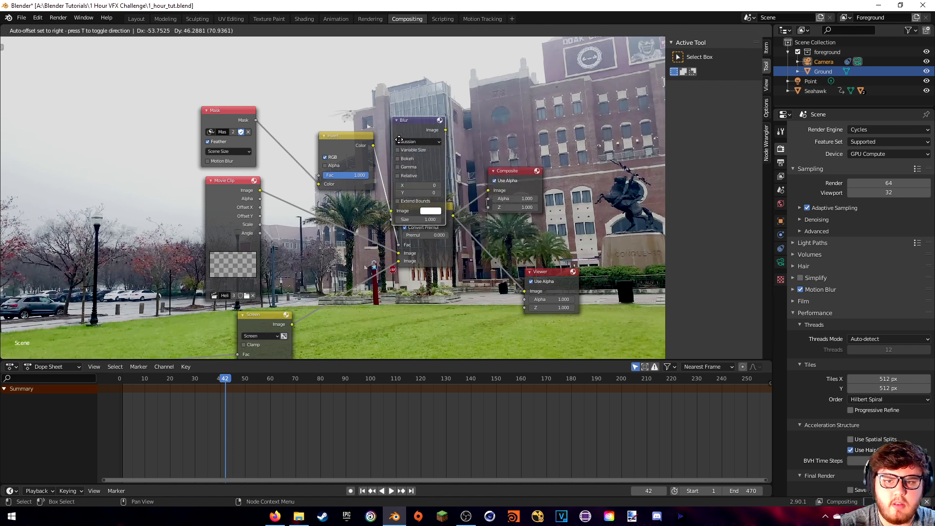
click(431, 156)
click(452, 180)
click(452, 173)
click(452, 180)
Render frame 42 again and examine the blurred mask edge beside the helicopter.
click(59, 19)
key(F12)
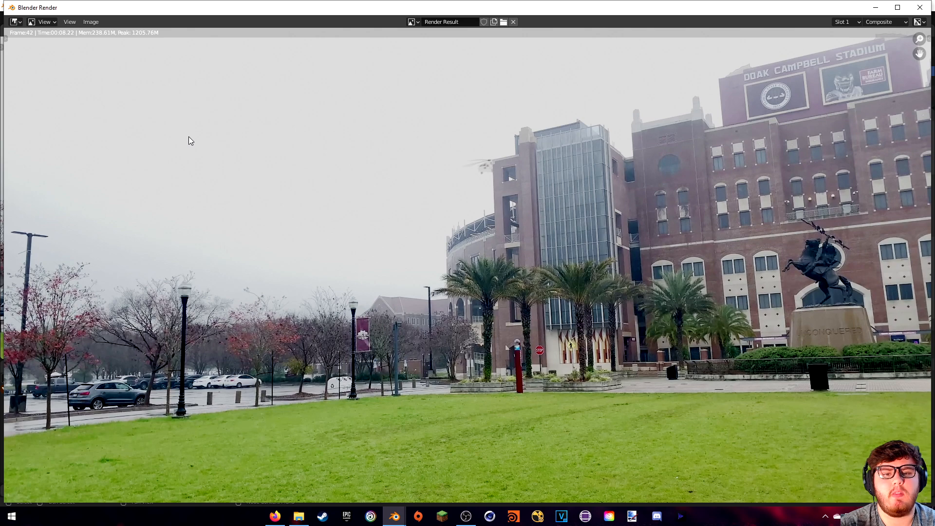
scroll(488, 151, up, 8)
middle_drag(467, 203, 402, 169)
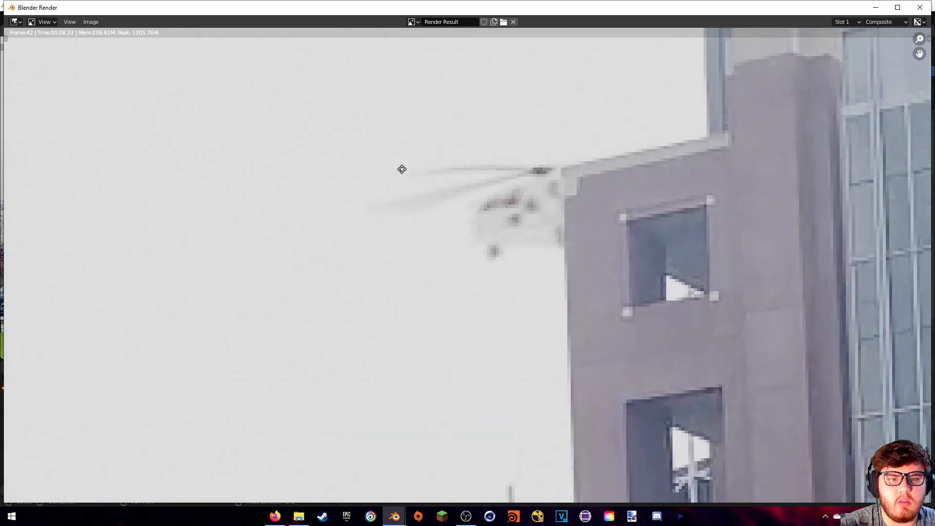
click(919, 7)
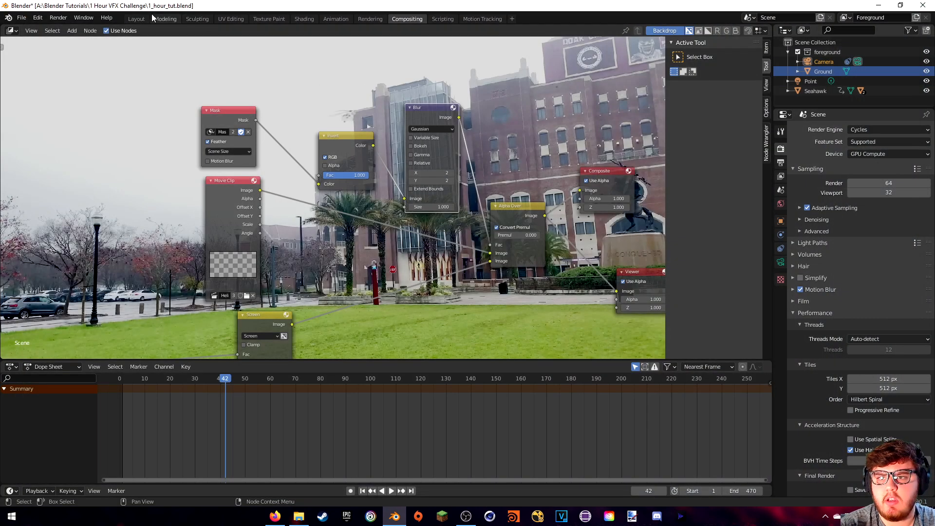
Open the Movie Clip Editor in the Layout workspace and inspect the tower mask at frame 97.
click(136, 18)
click(12, 30)
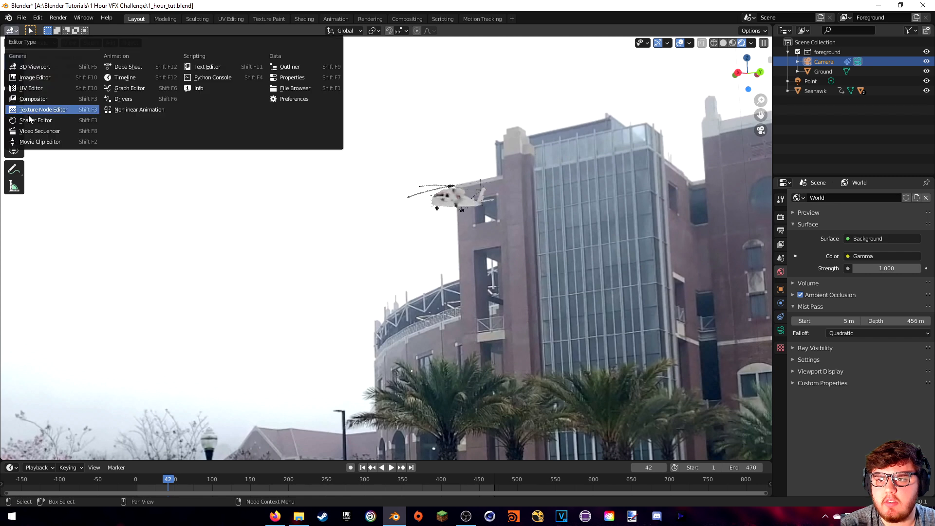
click(30, 142)
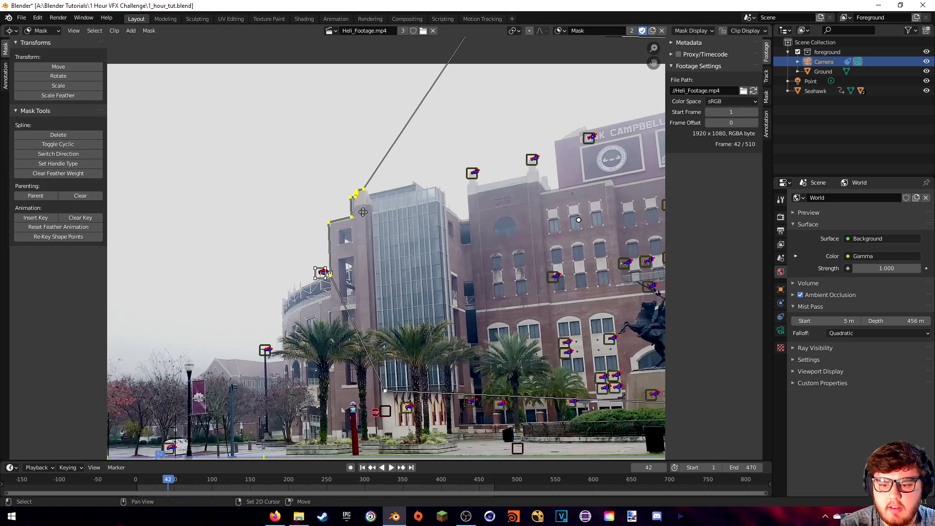
click(209, 480)
scroll(311, 98, up, 4)
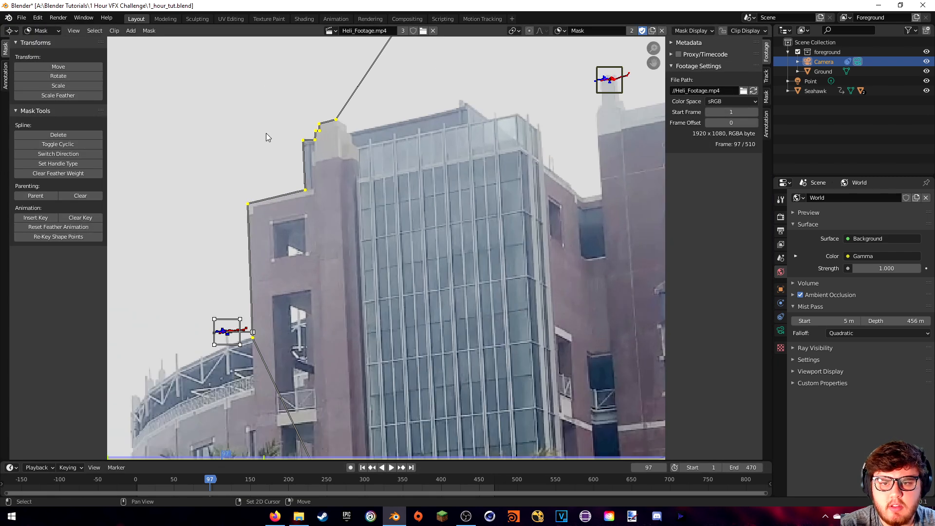
middle_drag(312, 98, 366, 106)
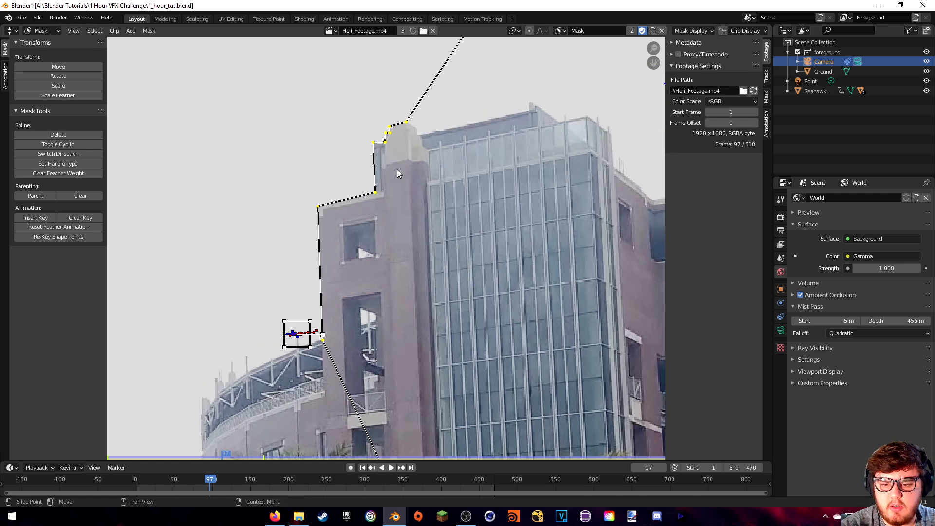
Scrub the footage from frame 1 to frame 100 to check how the mask follows the tower.
click(137, 482)
key(space)
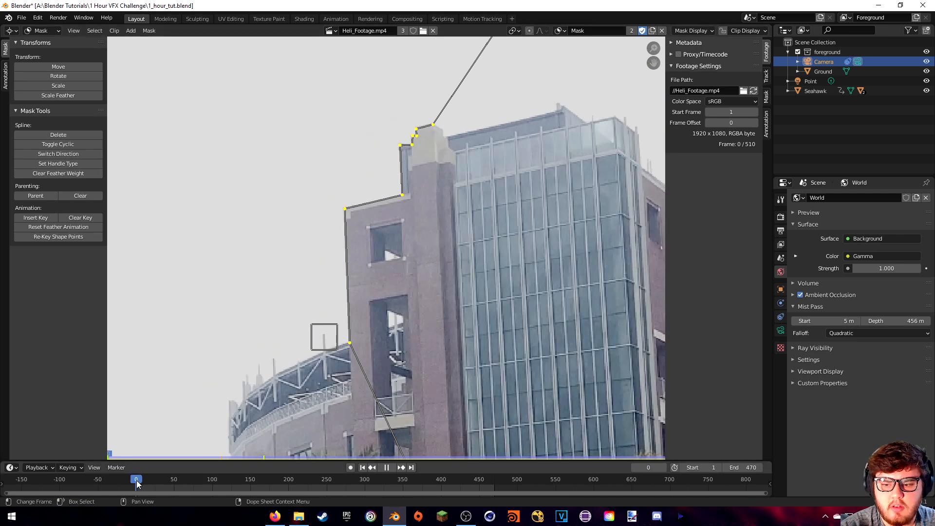
key(space)
click(137, 483)
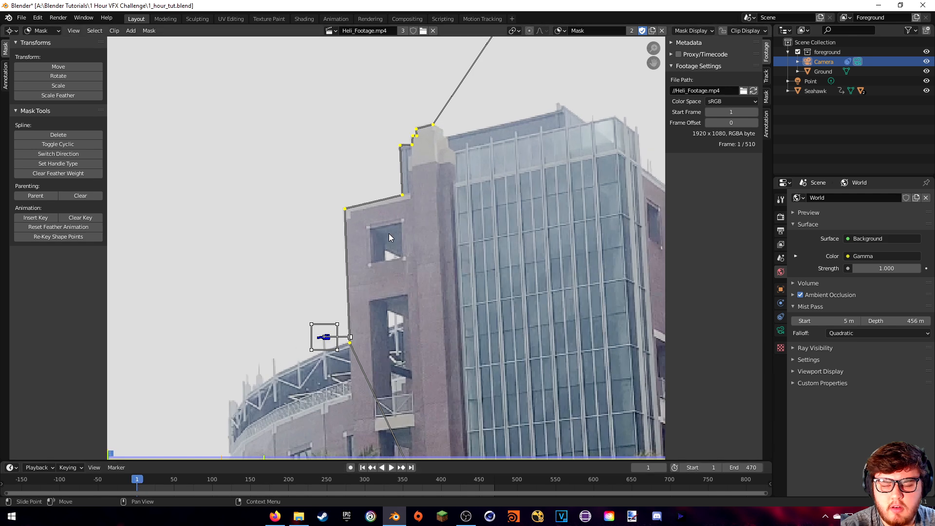
drag(137, 482, 213, 482)
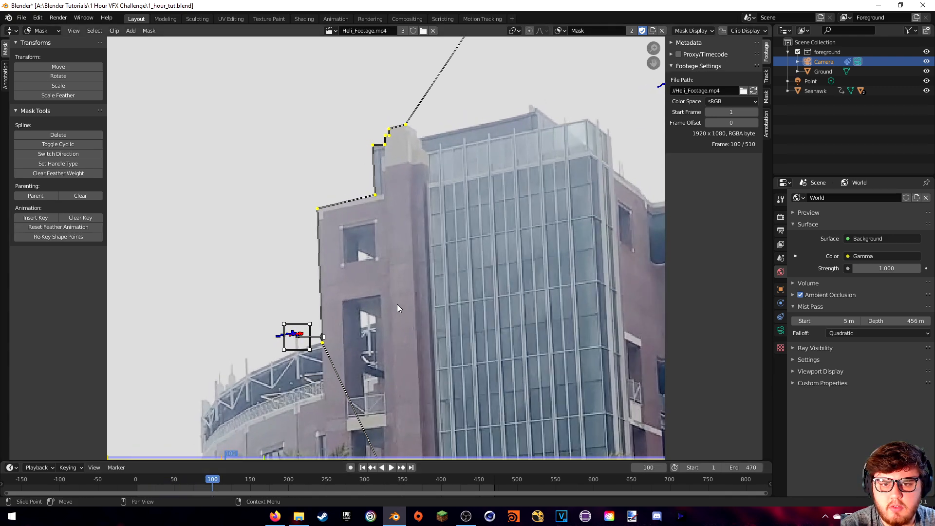
At frame 100, scale the mask down to a tiny shape and move it above the footage, outside the image.
scroll(393, 308, down, 8)
key(s)
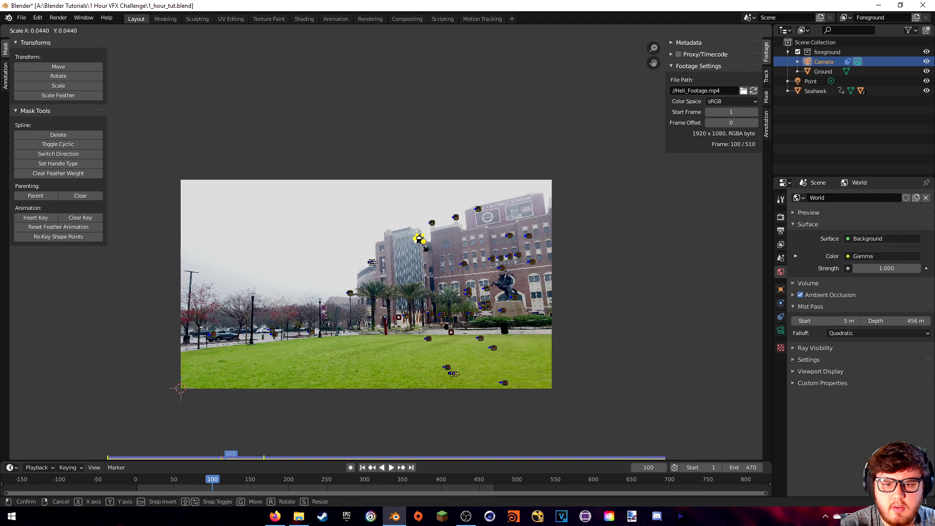
click(431, 239)
key(g)
click(426, 113)
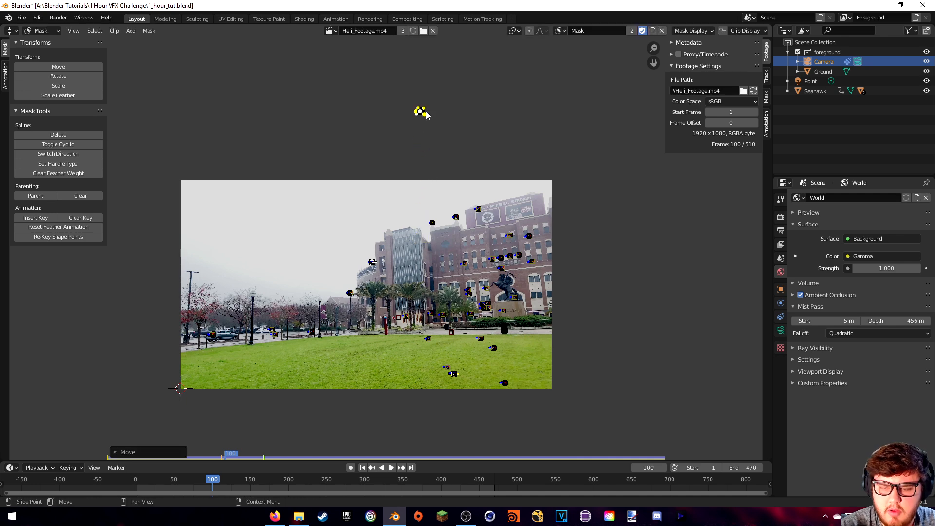
scroll(247, 424, up, 5)
mouse_move(213, 481)
mouse_down()
mouse_move(146, 481)
mouse_move(216, 477)
mouse_up()
scroll(439, 267, down, 4)
scroll(439, 267, down, 3)
Return to the Compositing workspace, save the project, and shift the Screen node farther from the Movie Clip node.
click(417, 19)
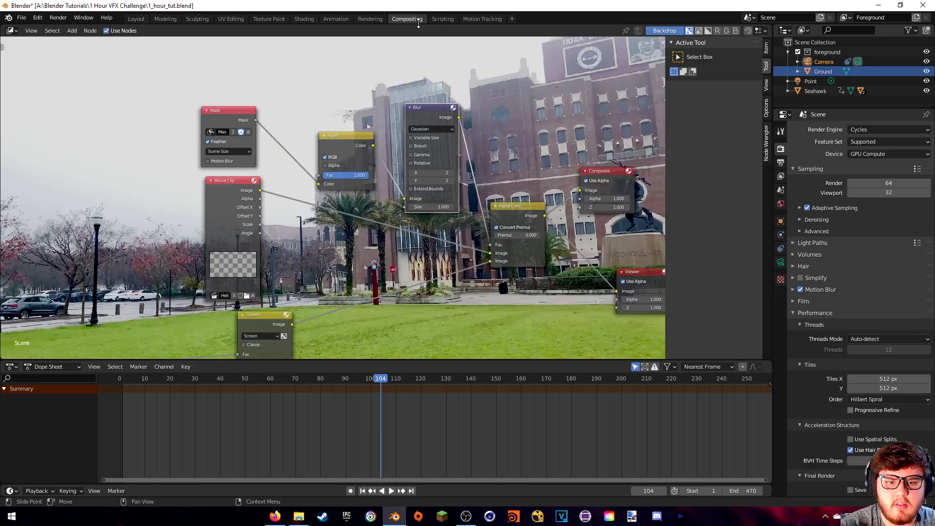
key(ctrl+s)
middle_drag(528, 188, 472, 154)
drag(226, 291, 368, 283)
middle_drag(237, 266, 305, 181)
drag(429, 192, 333, 202)
middle_drag(370, 170, 264, 233)
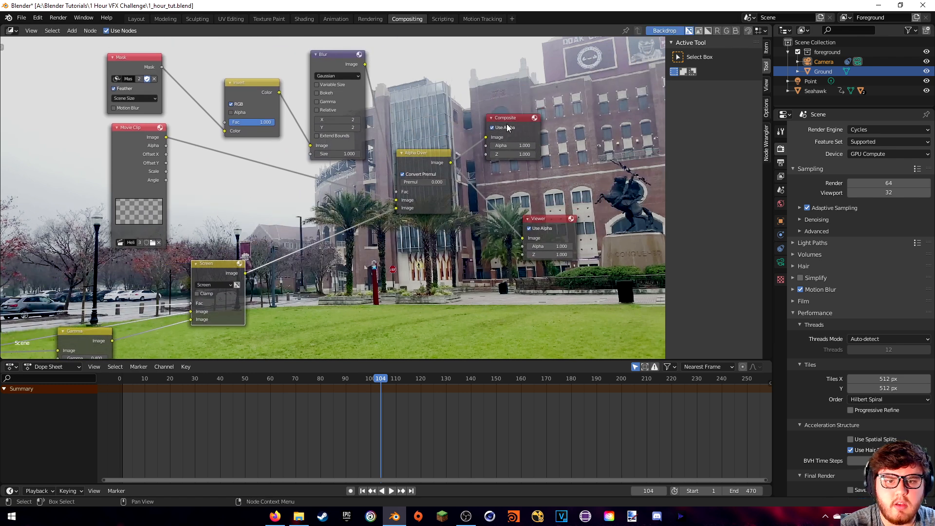
Spread the Composite, Viewer and Alpha Over nodes farther away from the Blur node.
drag(508, 128, 610, 103)
drag(432, 157, 469, 159)
drag(544, 222, 631, 229)
shift+middle_drag(505, 198, 567, 201)
drag(530, 166, 580, 157)
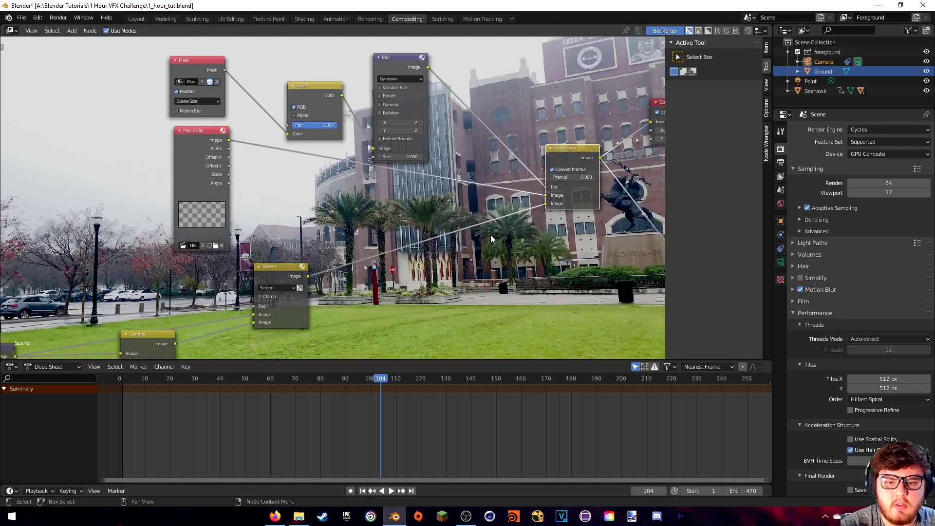
Render frame 206 and inspect the helicopter in the finished composite.
click(609, 381)
key(space)
key(space)
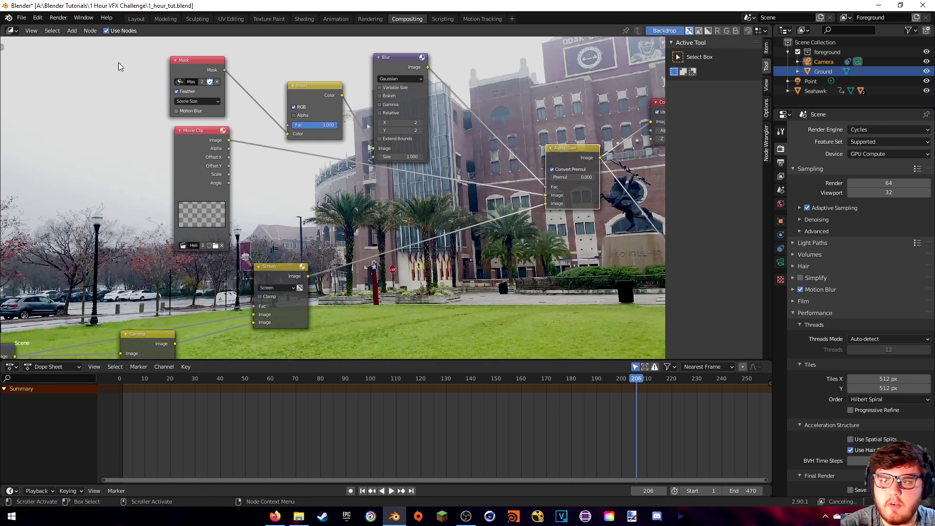
click(58, 17)
key(F12)
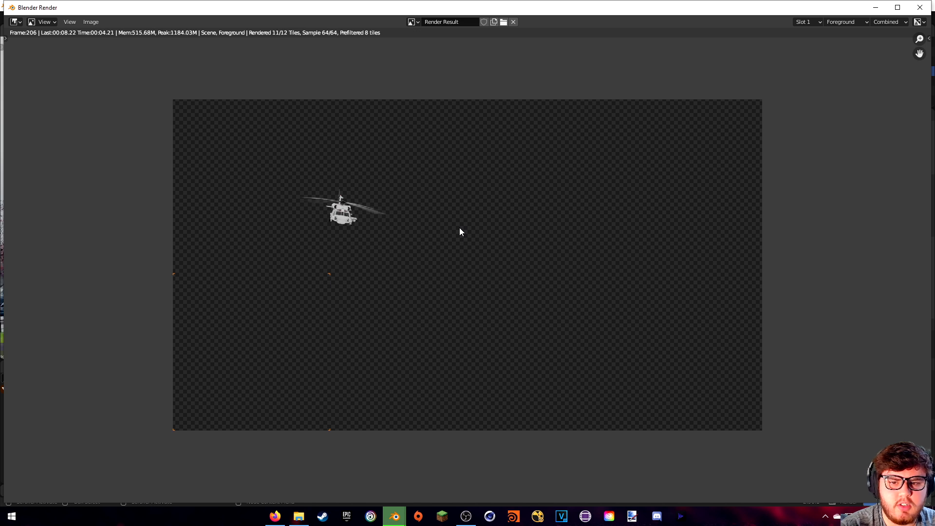
scroll(460, 232, up, 4)
middle_drag(387, 236, 469, 306)
scroll(556, 324, down, 4)
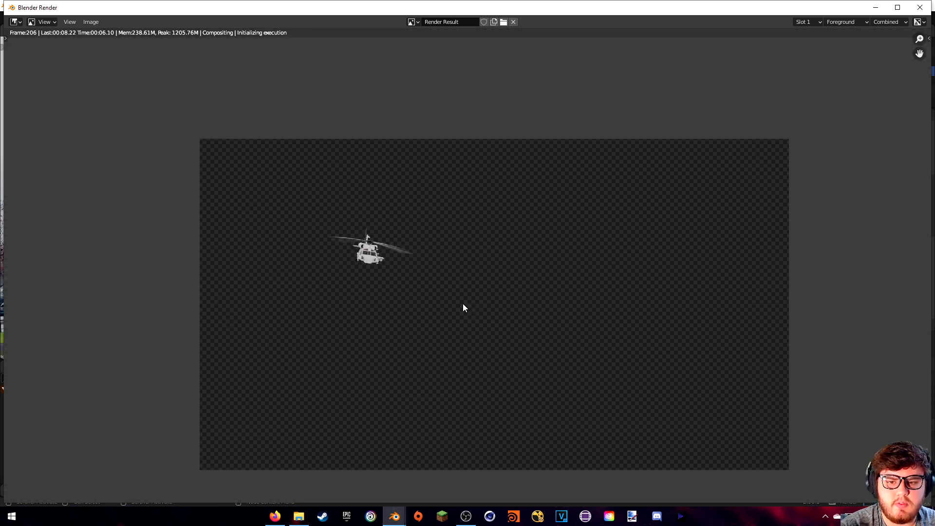
scroll(463, 307, up, 4)
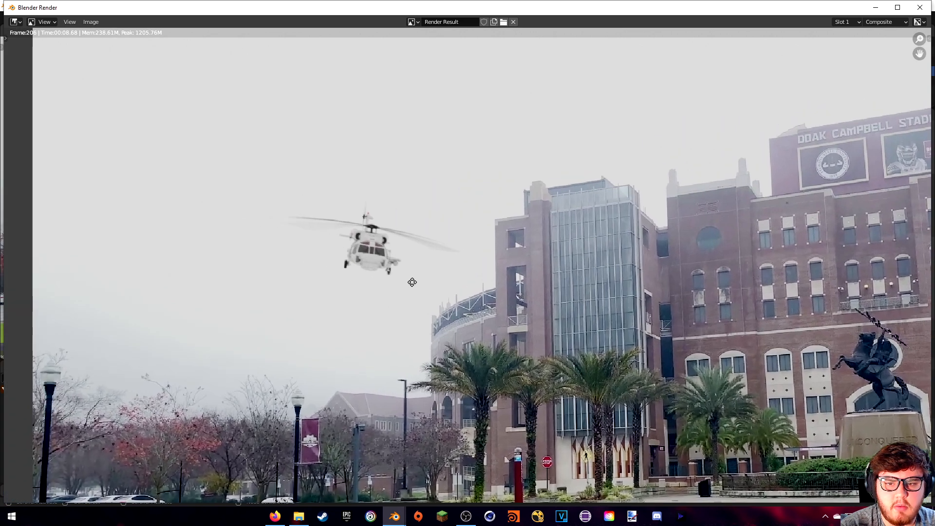
Look over the whole composited image of frame 206 and close the render.
scroll(418, 282, down, 1)
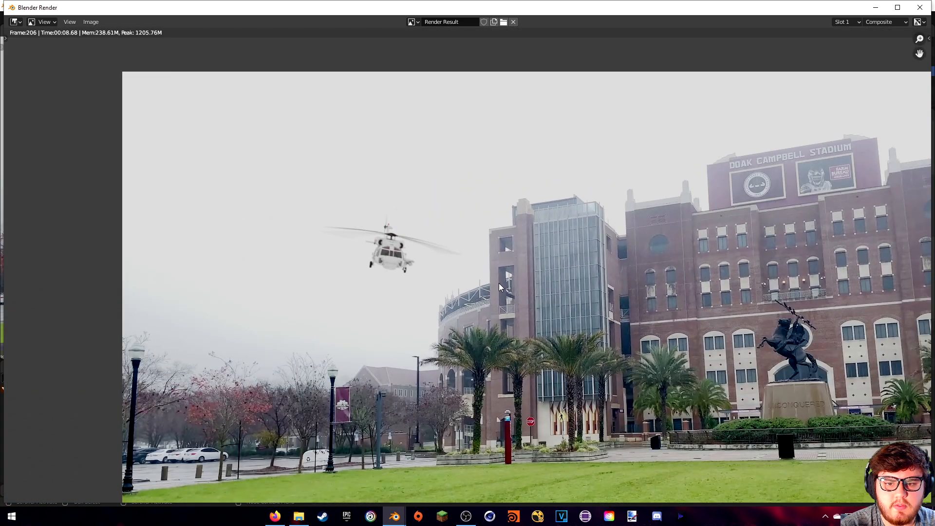
middle_drag(497, 285, 389, 222)
scroll(411, 240, down, 1)
middle_drag(577, 237, 528, 235)
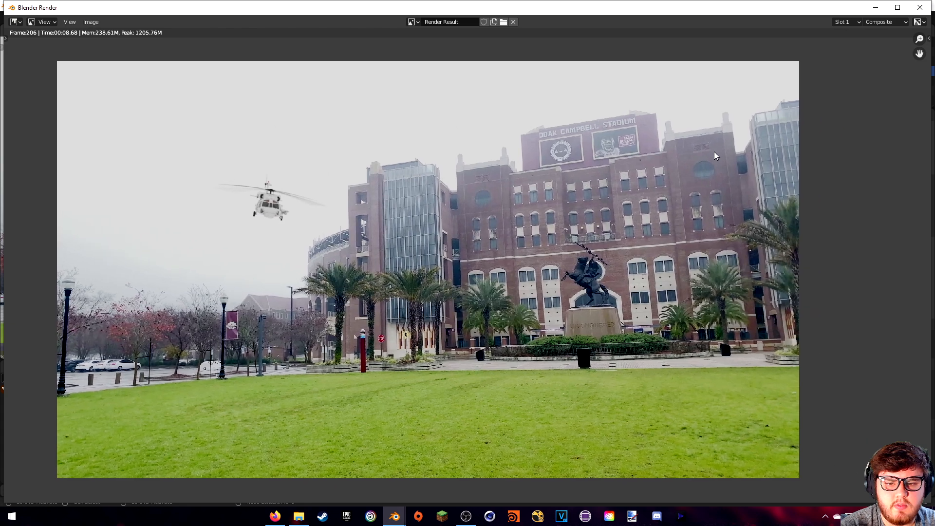
click(915, 12)
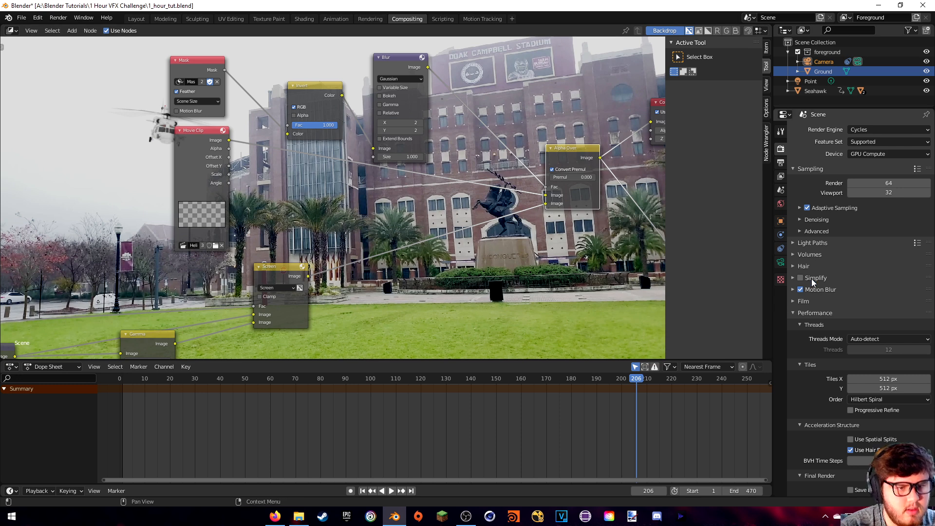
Set the Camera's depth of field F-Stop to 5.0.
scroll(802, 210, down, 5)
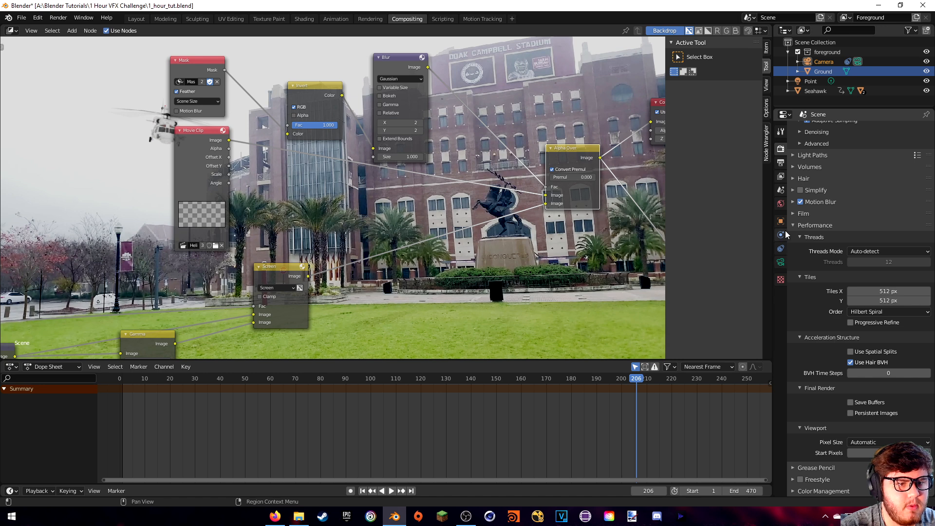
click(781, 163)
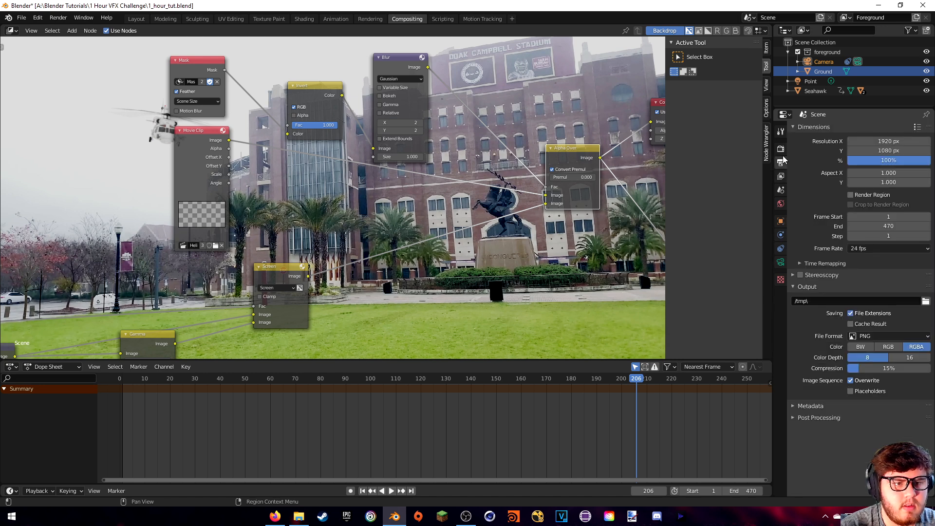
click(780, 148)
click(823, 62)
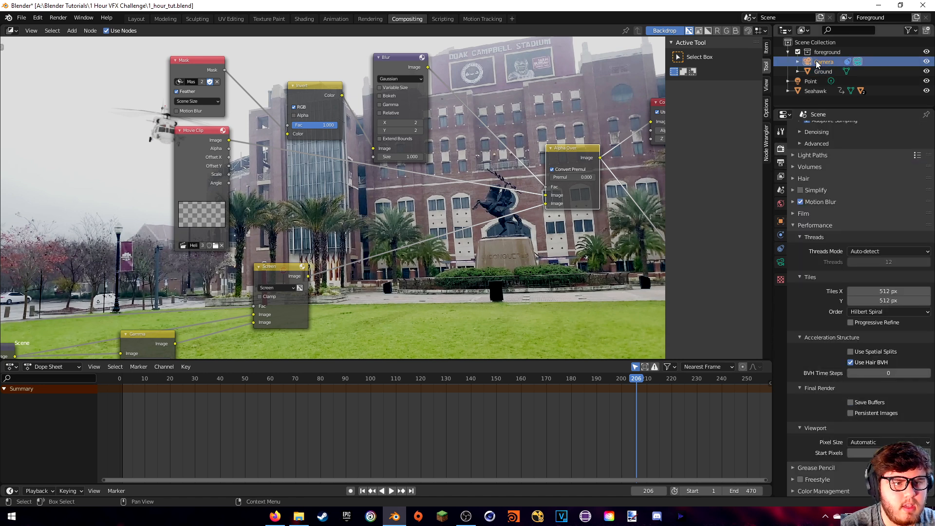
click(780, 262)
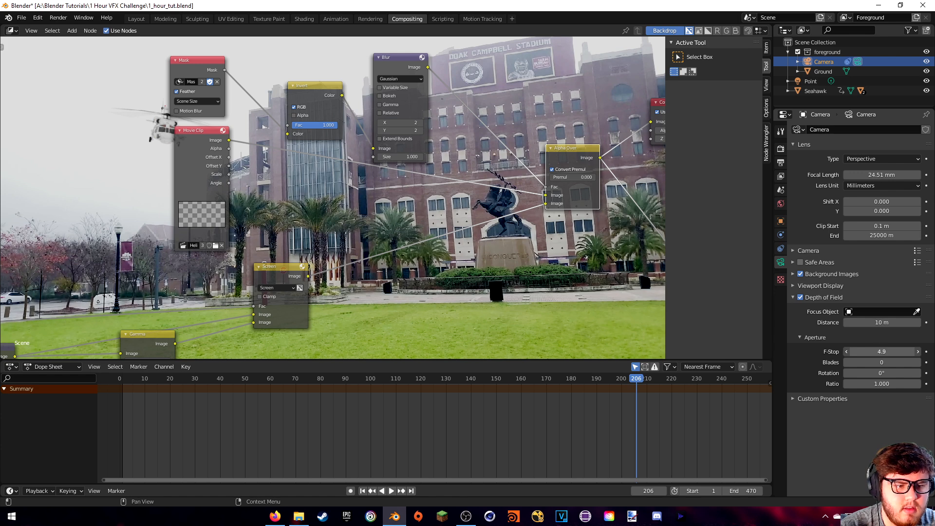
drag(882, 351, 883, 351)
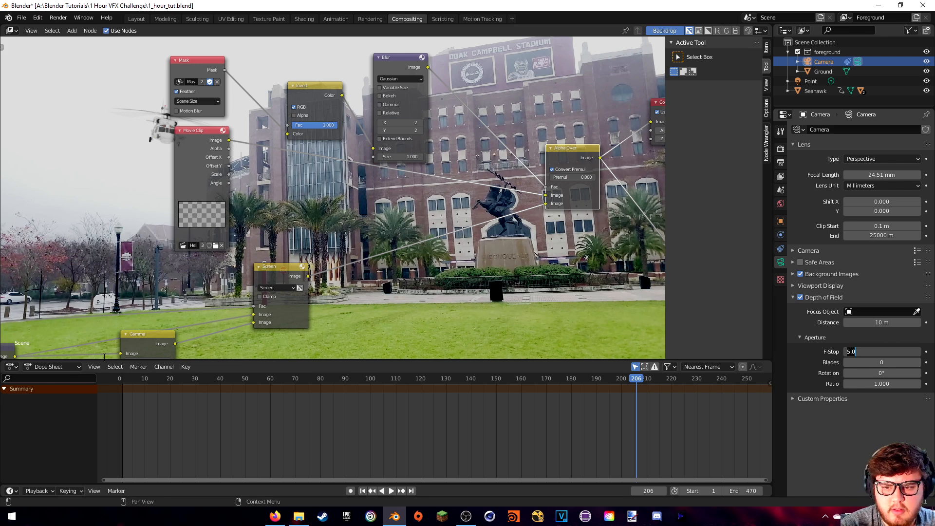
Render frame 37 and inspect the helicopter at the tower's edge.
drag(190, 386, 213, 386)
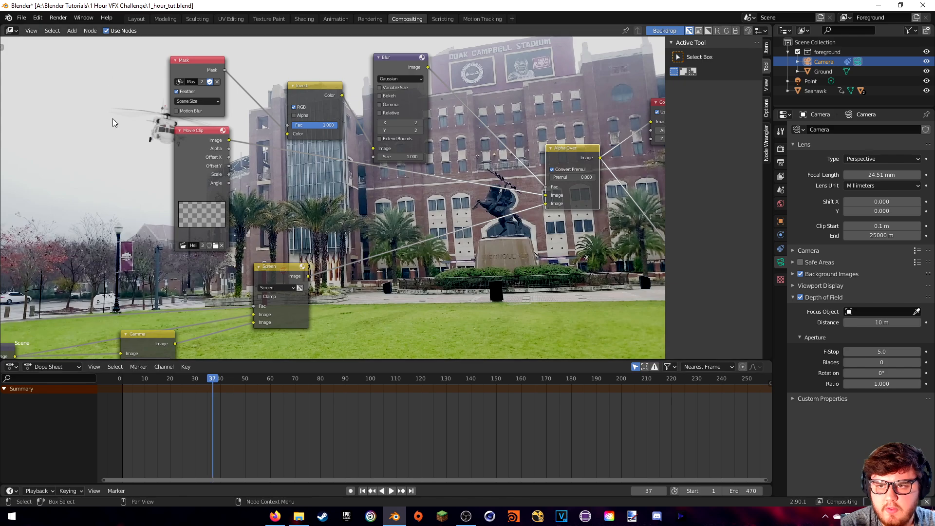
click(57, 18)
click(78, 29)
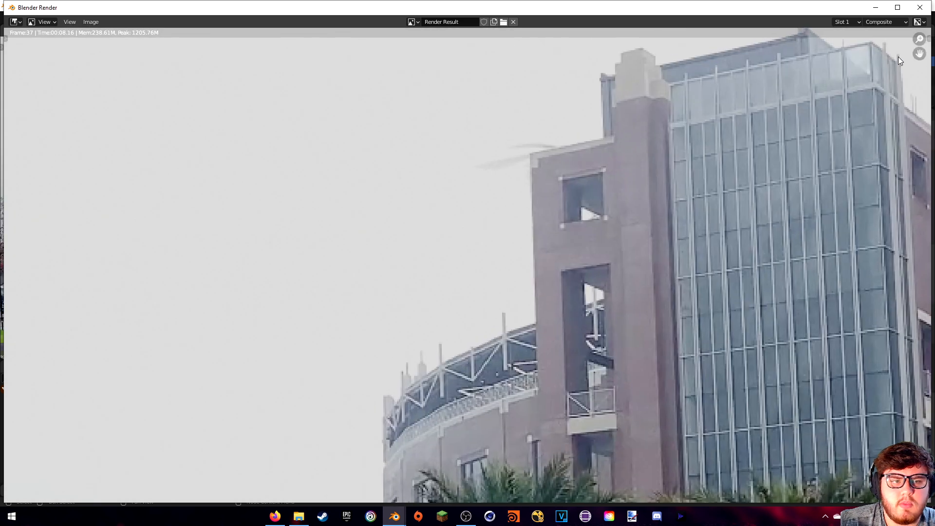
click(920, 8)
Render frame 65 and inspect the helicopter's blur against the sky up close.
click(283, 379)
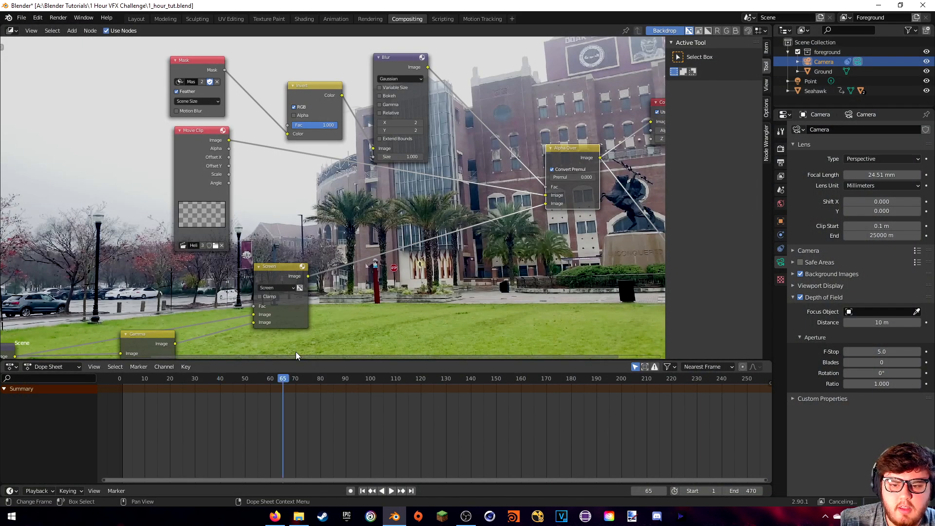
click(58, 18)
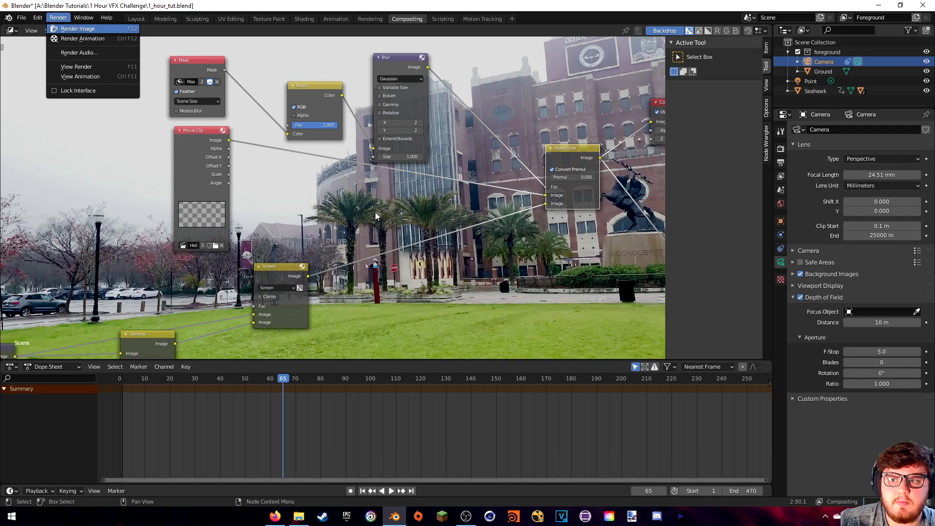
key(Return)
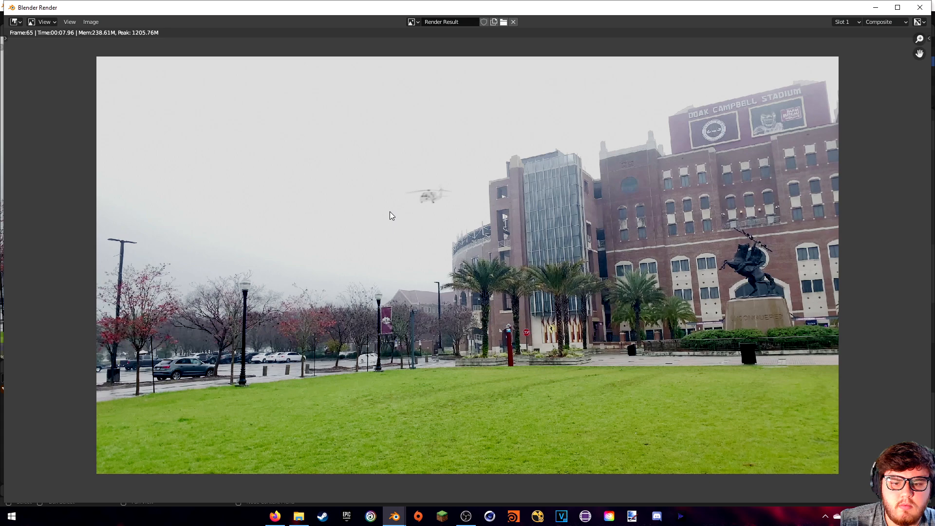
middle_drag(390, 212, 522, 260)
scroll(416, 276, up, 5)
scroll(417, 267, up, 3)
scroll(522, 259, down, 10)
scroll(523, 263, up, 6)
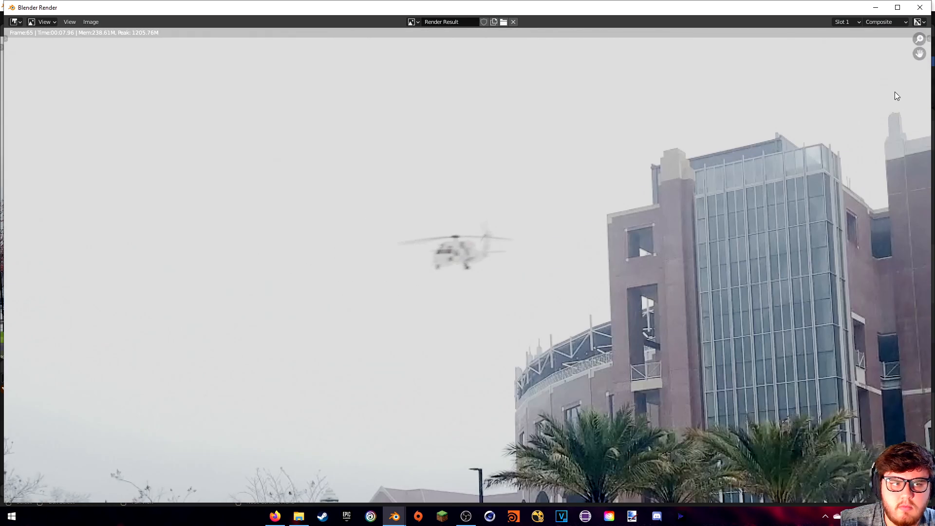
click(920, 8)
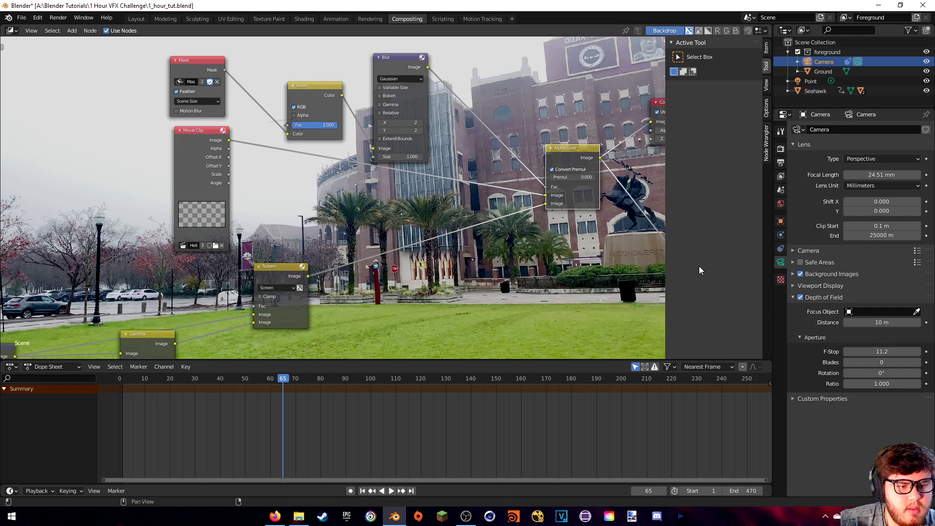
Render frame 65 with the Camera's F-Stop at 11.2 and examine the helicopter's sharpness.
click(58, 17)
click(73, 28)
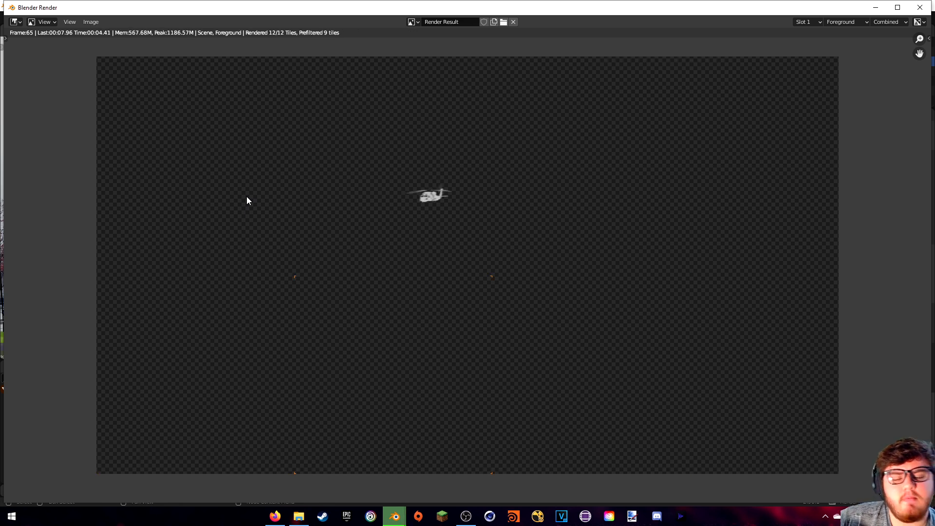
scroll(271, 205, up, 4)
middle_drag(359, 156, 438, 247)
scroll(444, 230, up, 4)
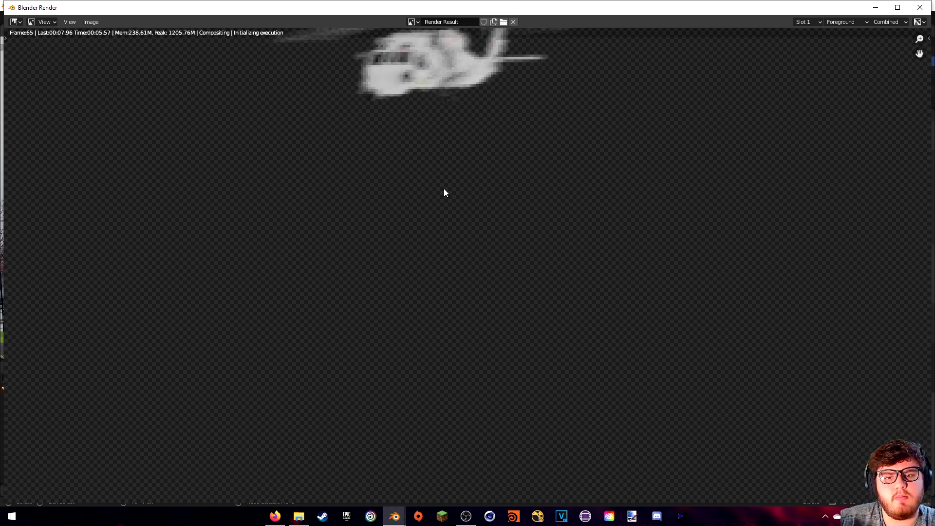
middle_drag(443, 138, 495, 253)
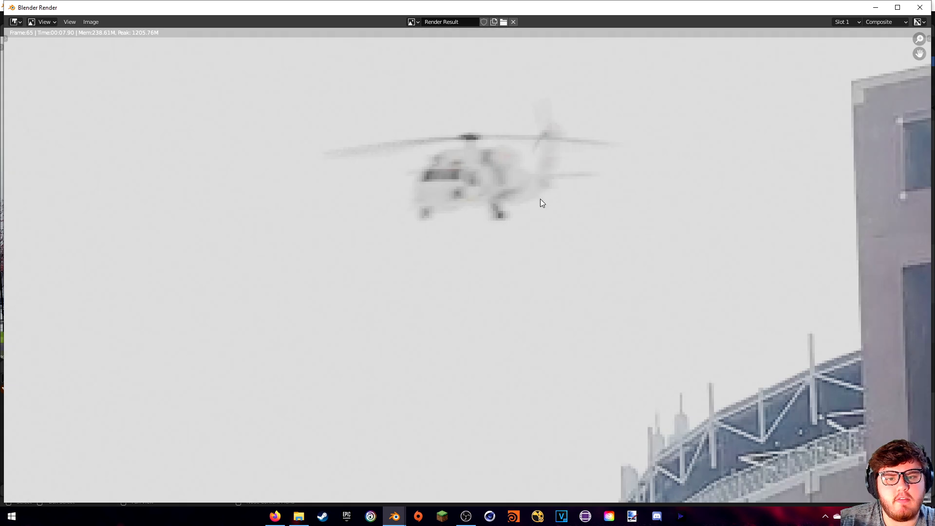
scroll(536, 201, down, 6)
key(Escape)
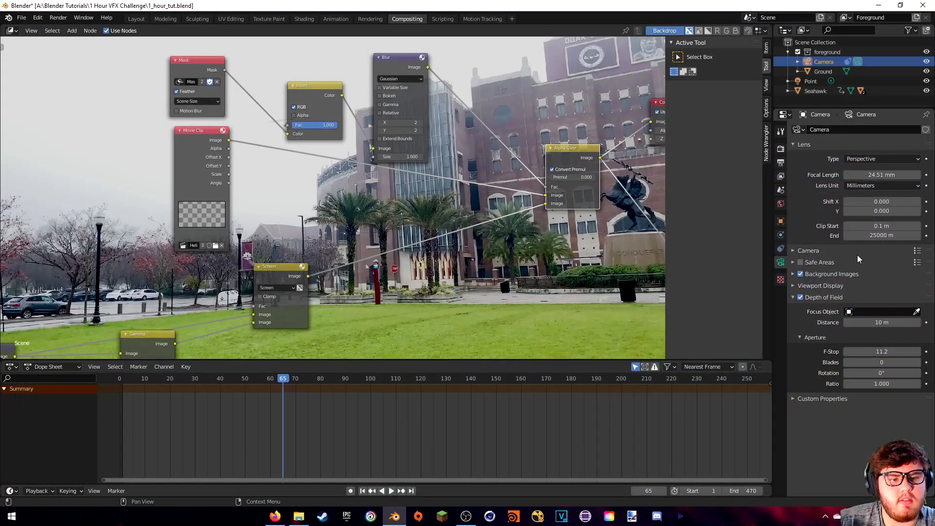
Try an F-Stop of 2.8 on the Camera and inspect the helicopter in a test render of frame 65.
key(Return)
click(58, 18)
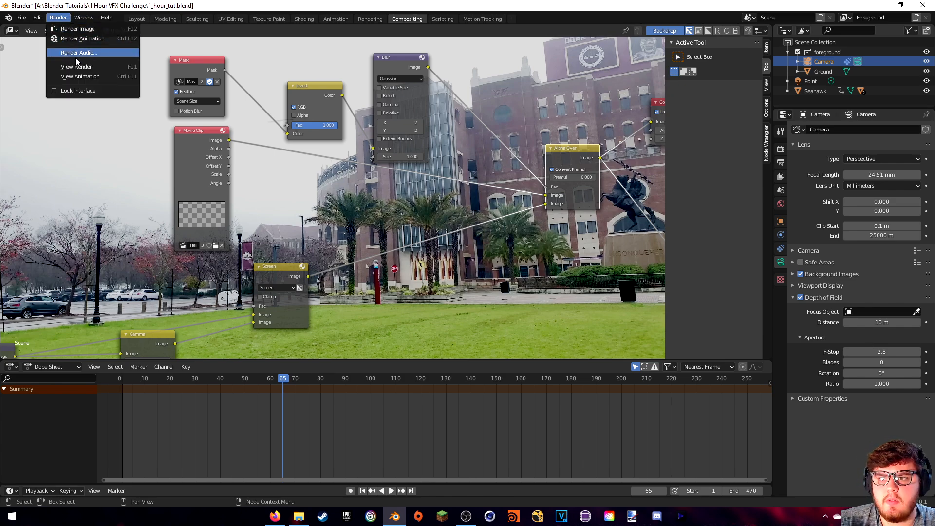
key(F12)
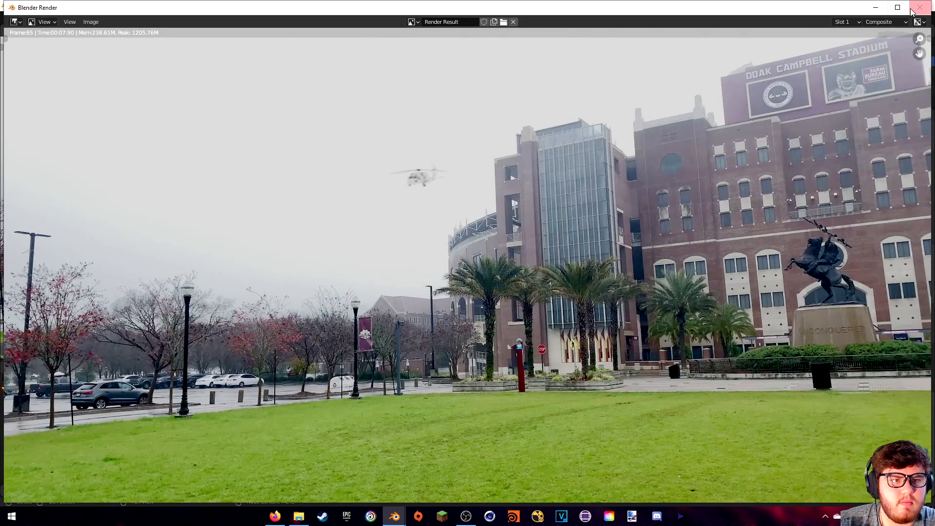
click(910, 9)
click(58, 18)
key(F12)
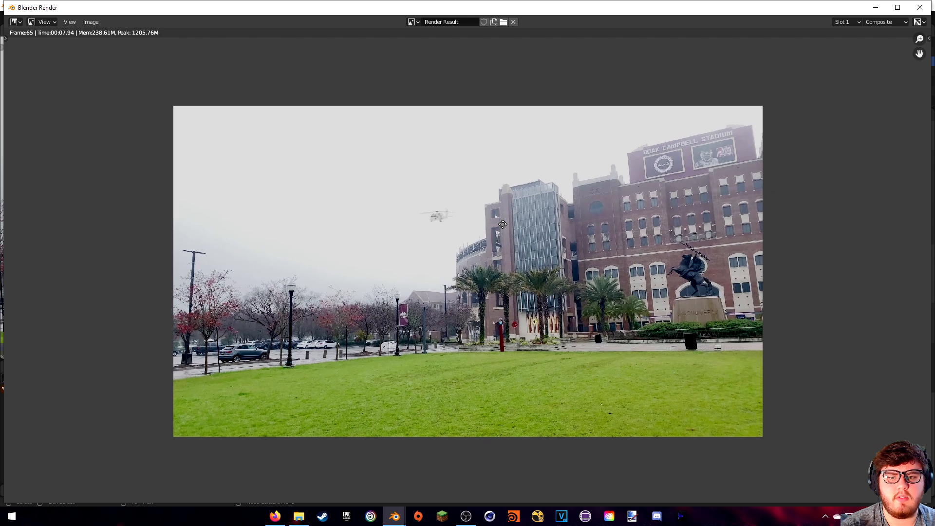
scroll(487, 220, up, 5)
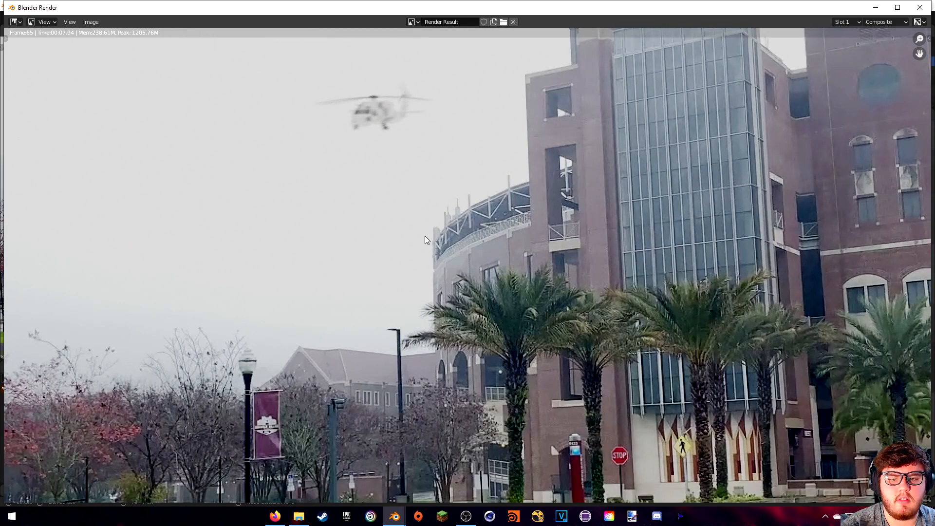
click(919, 8)
Try an F-Stop of 39.3 on the Camera with another test render of frame 65.
drag(877, 351, 911, 351)
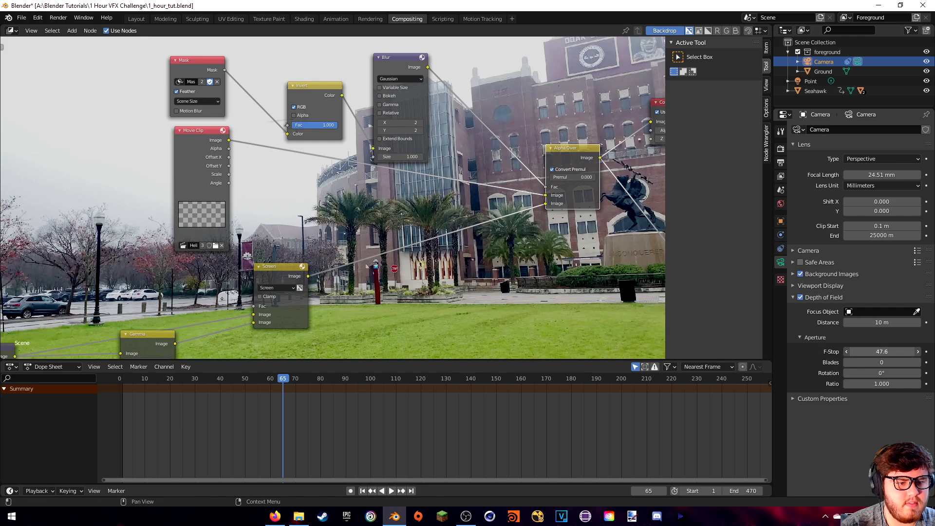
drag(882, 351, 872, 352)
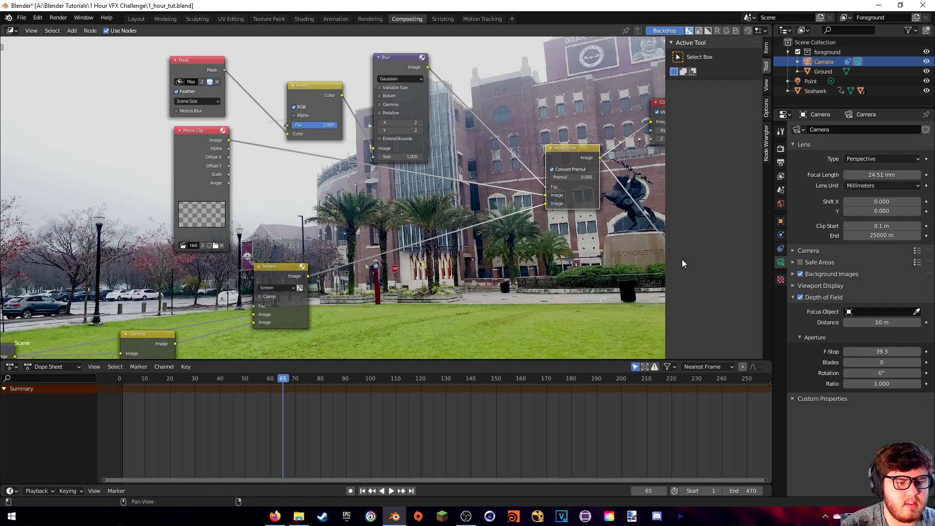
click(59, 17)
click(77, 28)
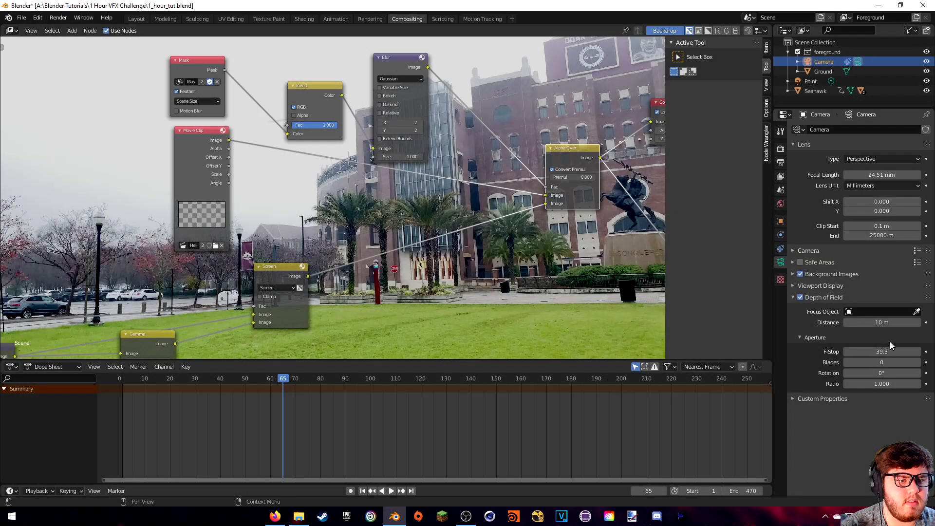
Set the Camera's F-Stop back to 5.0.
double_click(892, 351)
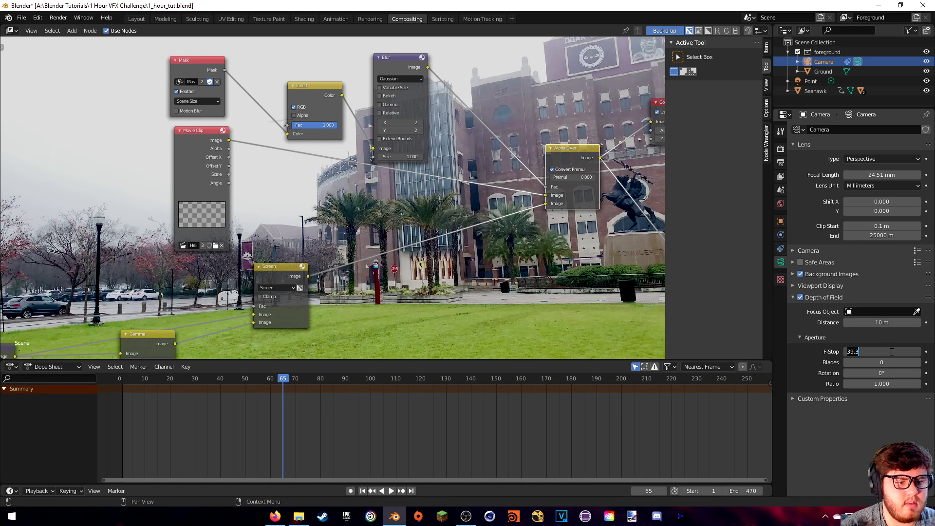
text(5)
key(Return)
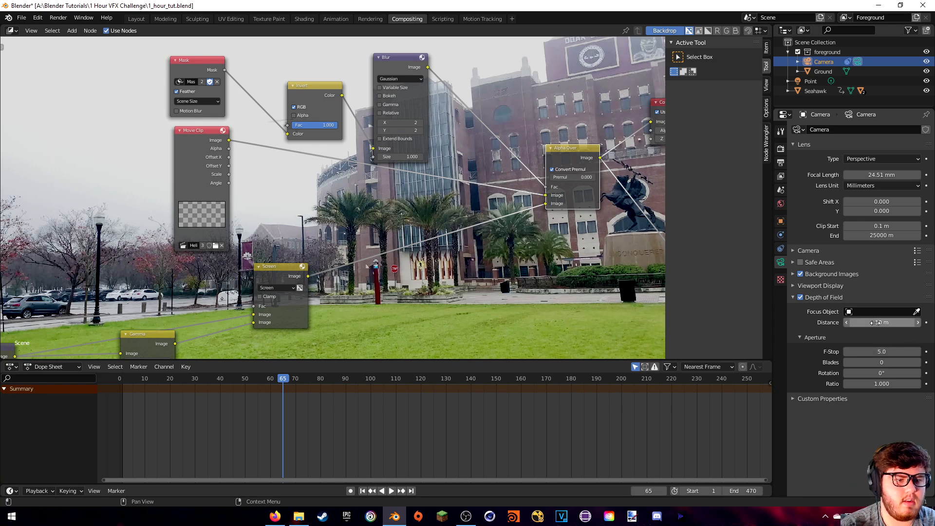
Try Seahawk as the Camera's depth of field focus object in a frame 65 test render, and clear the focus object again.
click(851, 313)
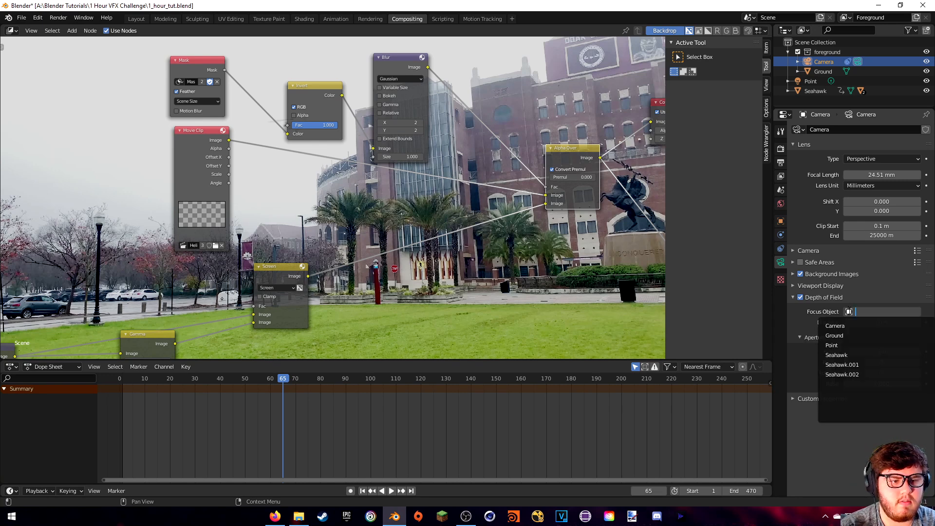
click(844, 358)
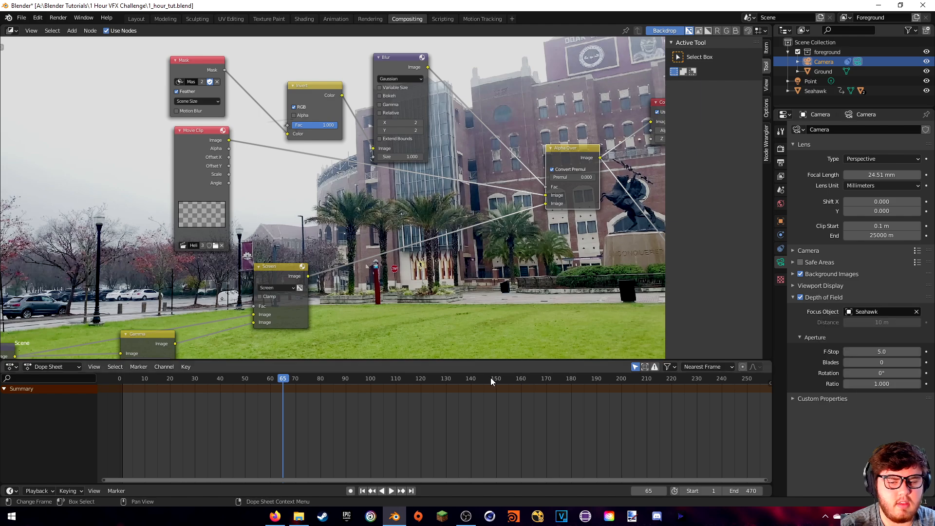
click(58, 17)
click(77, 28)
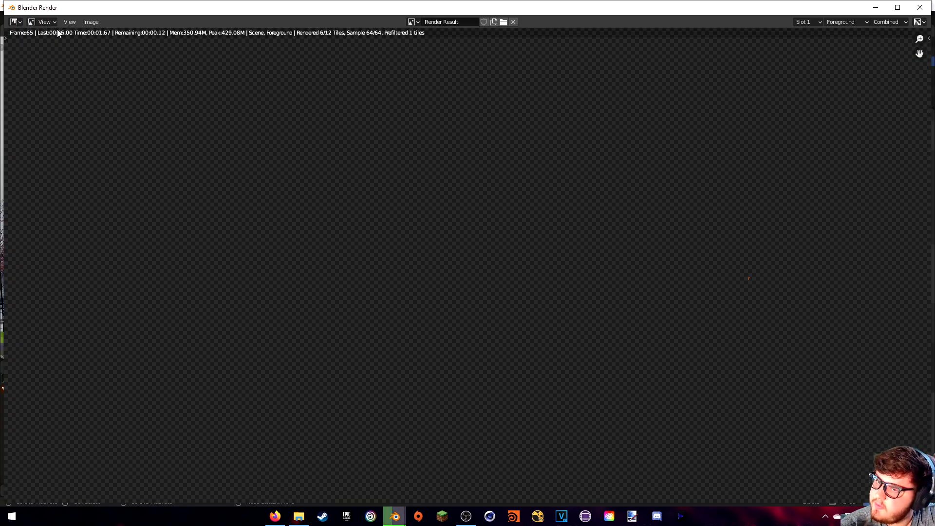
scroll(411, 128, up, 3)
middle_drag(411, 127, 462, 202)
scroll(461, 202, up, 2)
middle_drag(428, 141, 402, 228)
scroll(457, 199, down, 2)
click(921, 8)
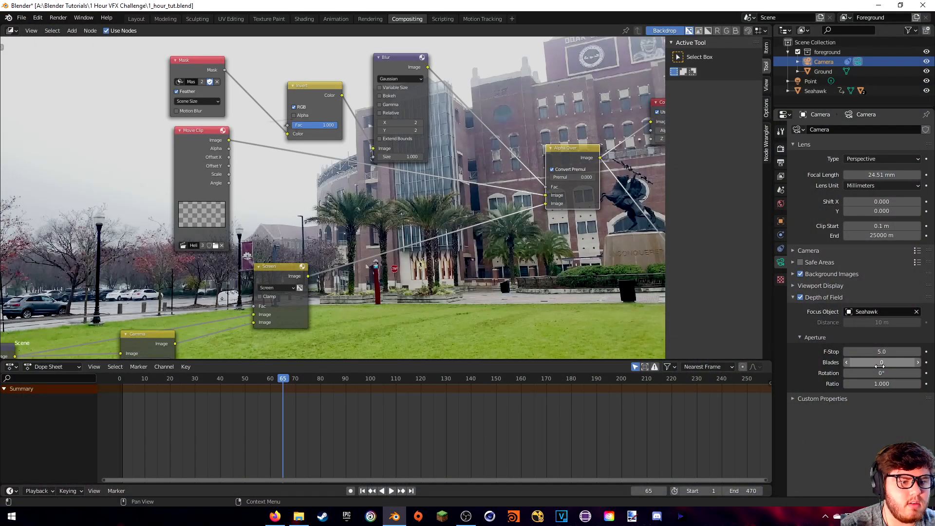
click(916, 312)
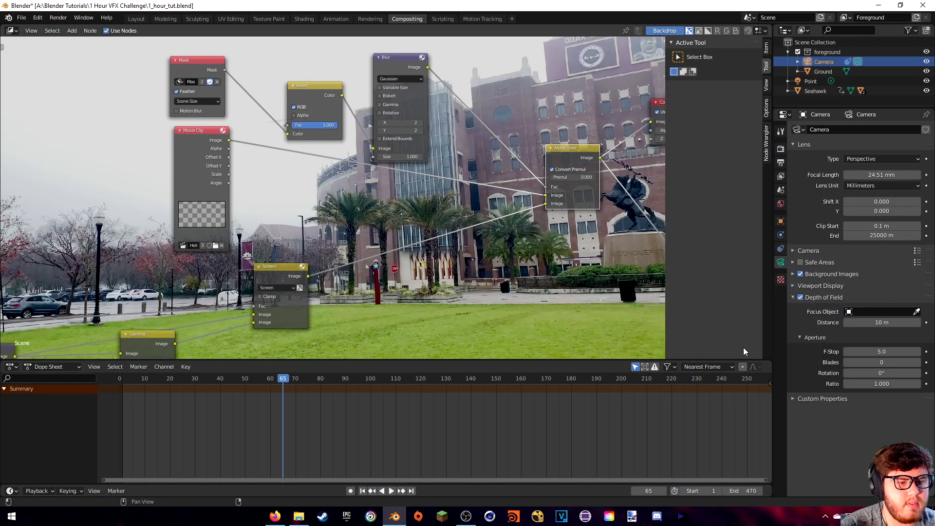
Render frame 404 as a test and inspect how the helicopter sits in the footage.
scroll(595, 378, down, 7)
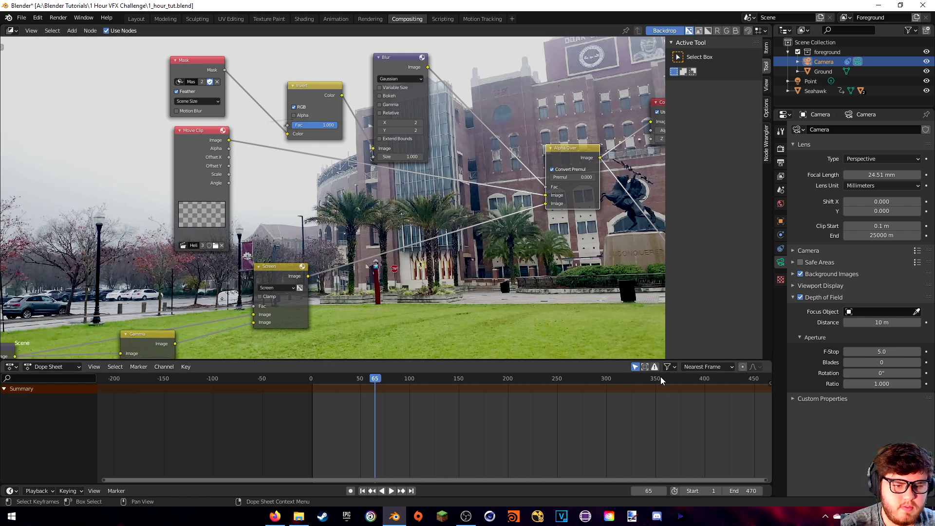
click(593, 378)
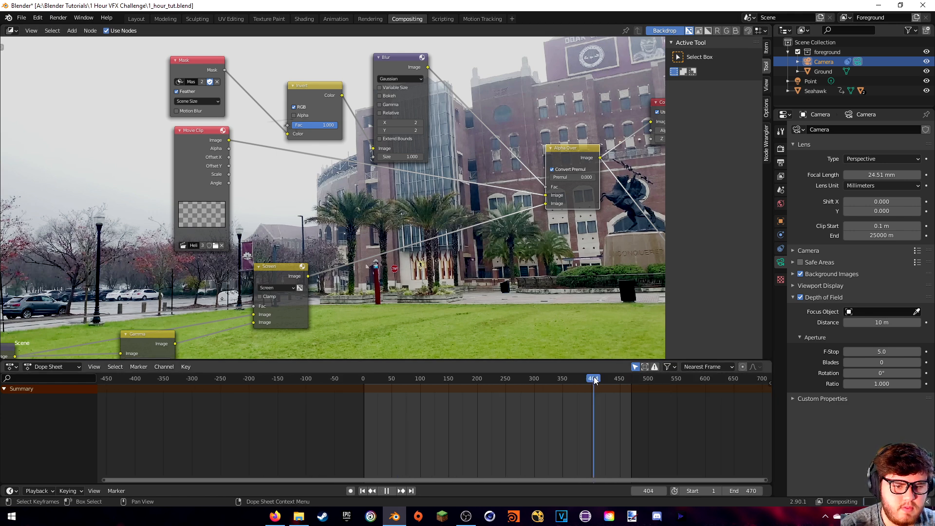
click(58, 17)
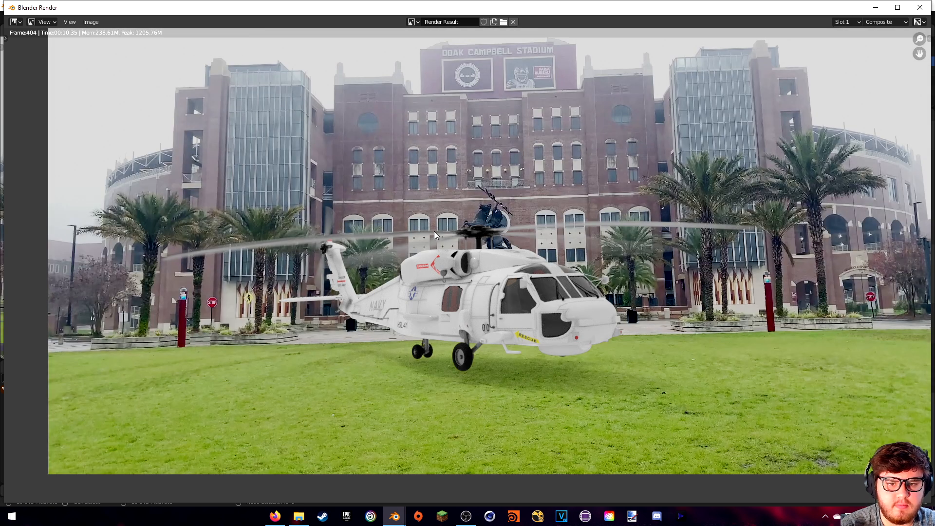
middle_drag(434, 231, 453, 247)
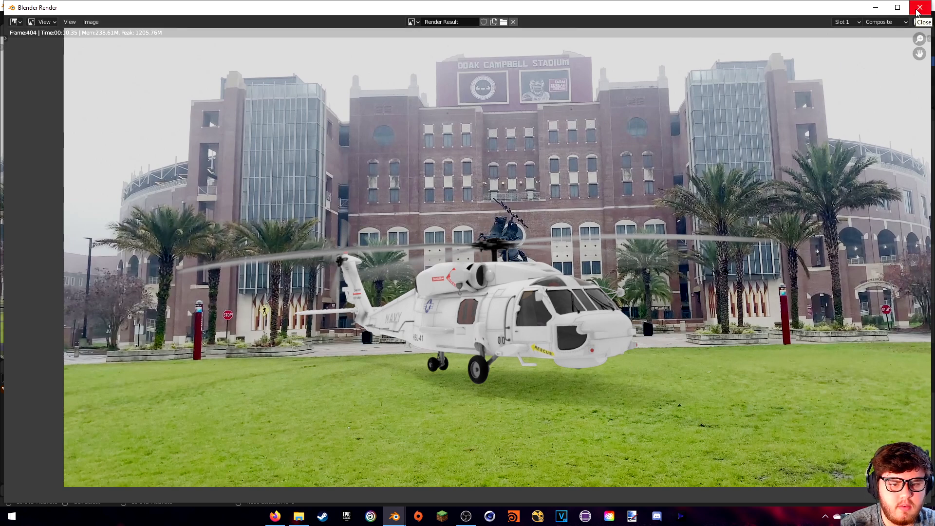
middle_drag(585, 173, 533, 151)
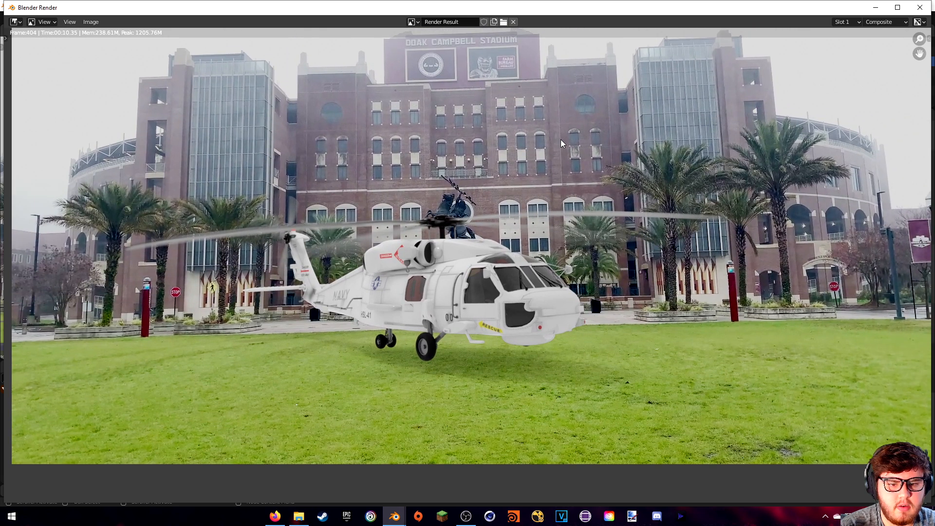
click(915, 11)
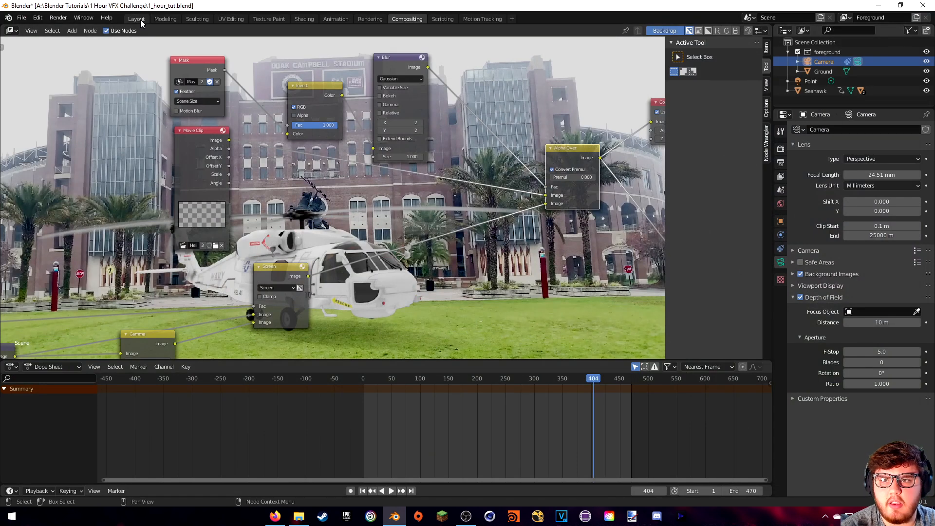
Turn the Layout workspace's movie clip editor into a 3D Viewport showing the scene through the camera.
click(141, 20)
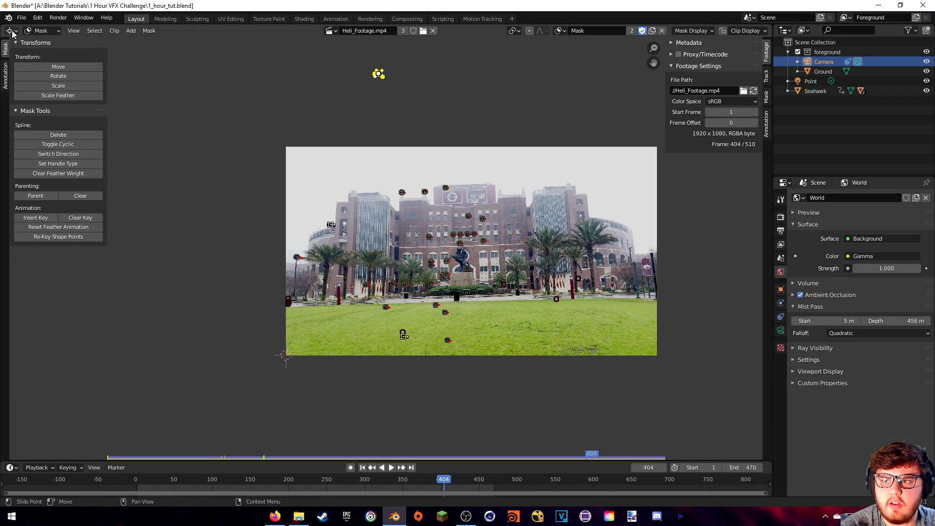
click(12, 31)
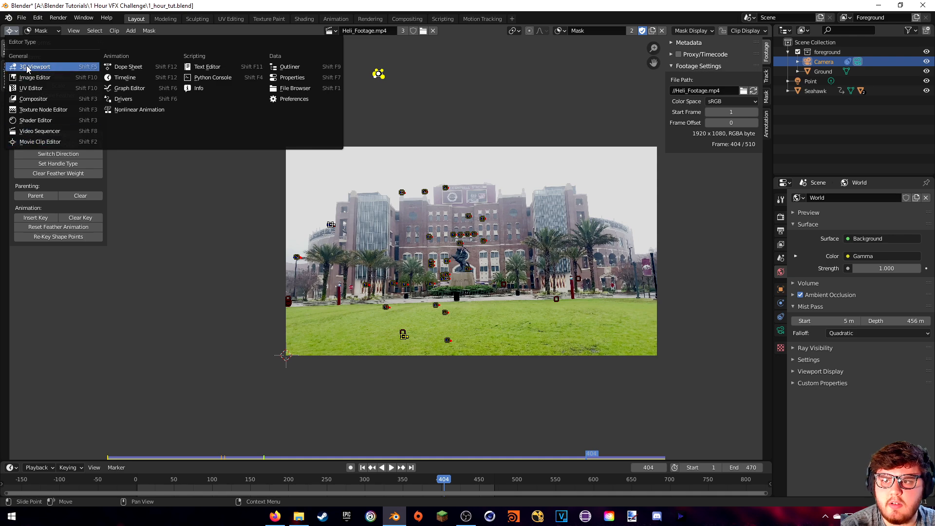
click(64, 66)
shift+middle_drag(314, 285, 422, 150)
scroll(422, 150, down, 6)
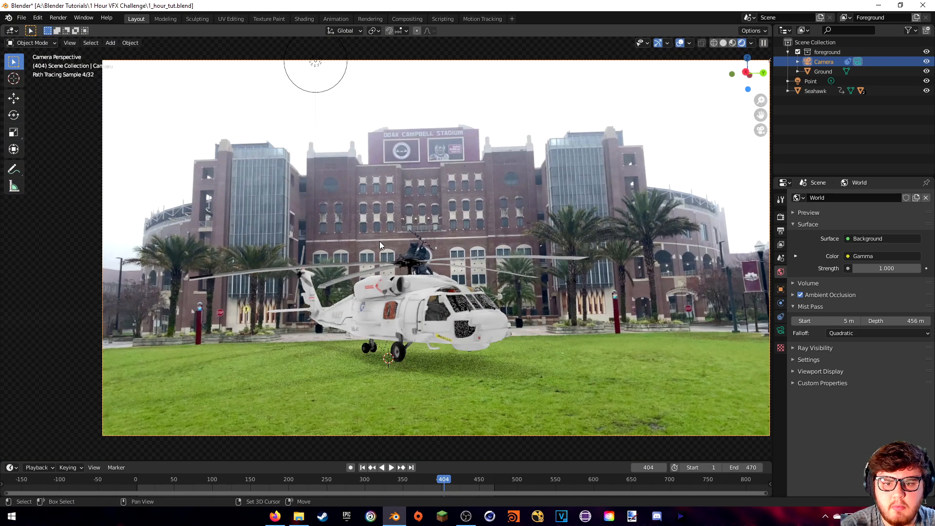
Add a UV sphere and scale it up to about 34.9 so it encloses the helicopter and camera.
key(shift+a)
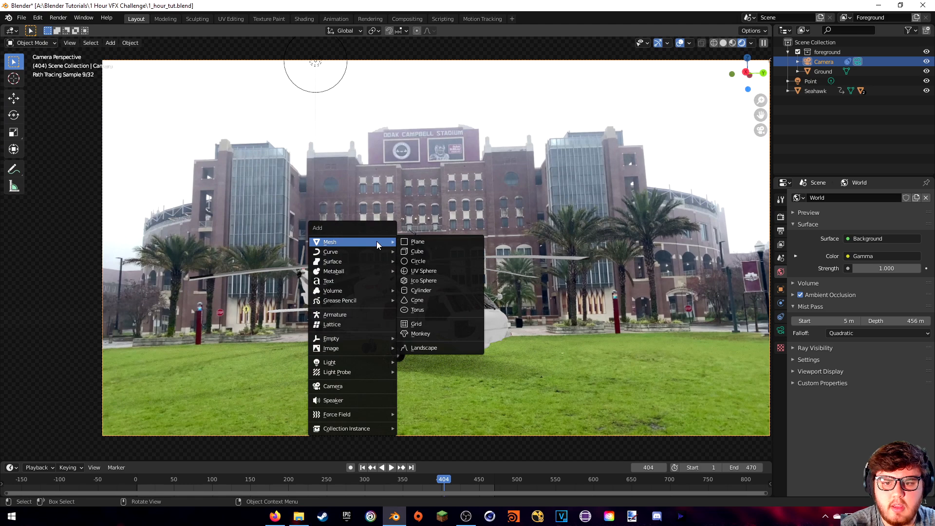
click(422, 273)
key(s)
click(294, 119)
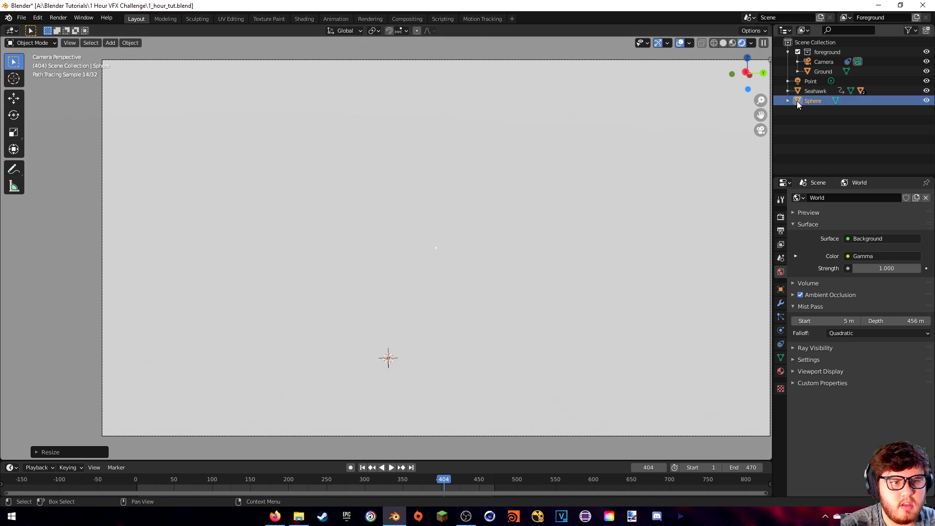
Delete the Principled BSDF node from the sphere's material in the Shading workspace.
click(304, 19)
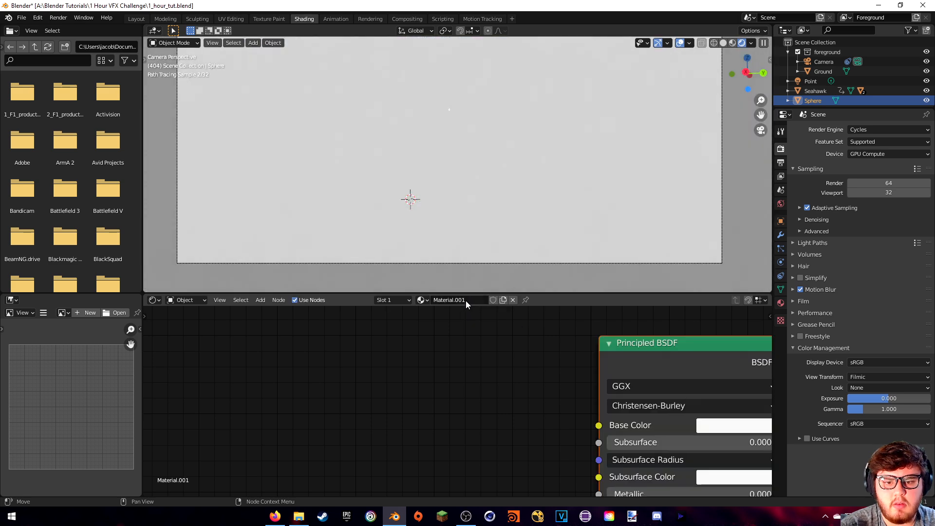
scroll(622, 350, down, 8)
key(x)
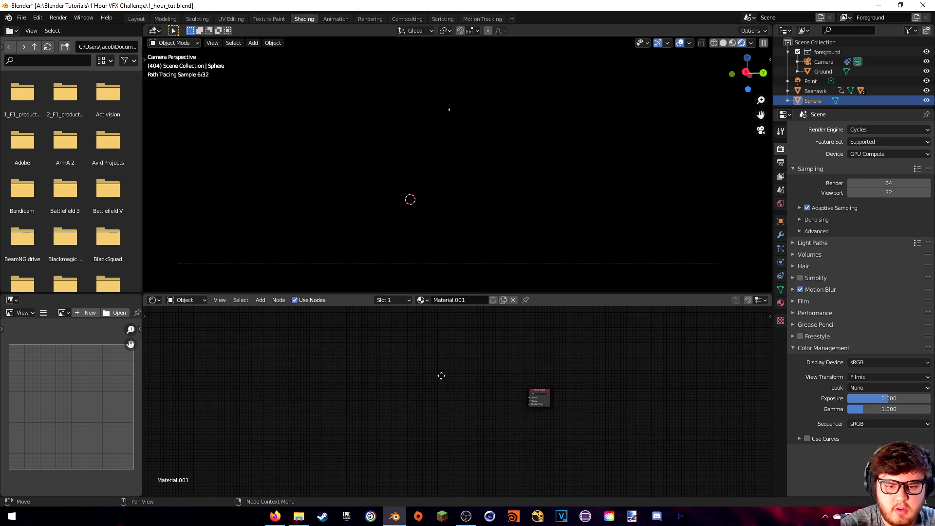
Add an Image Texture node and connect its Color to the Material Output's Surface.
key(shift+a)
click(445, 357)
text(image)
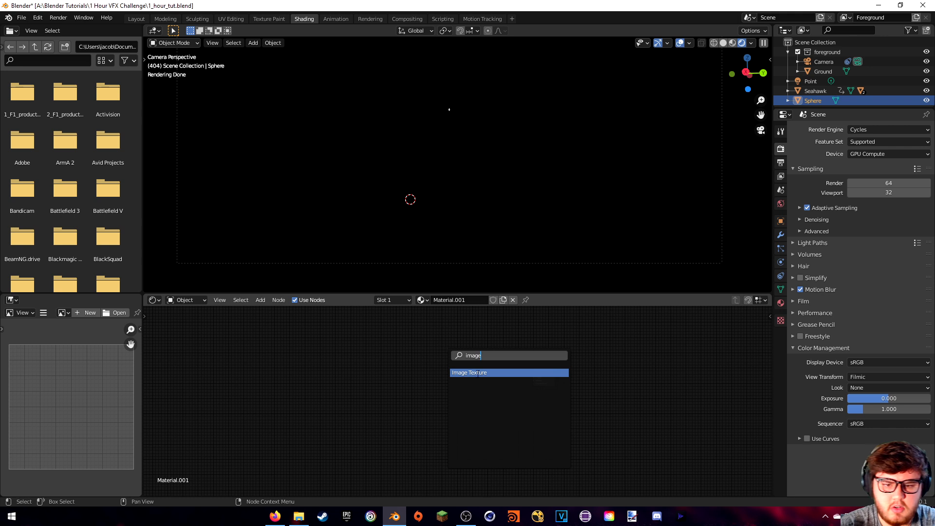
click(484, 374)
click(486, 377)
scroll(518, 400, up, 7)
middle_drag(534, 342, 440, 396)
drag(412, 380, 504, 410)
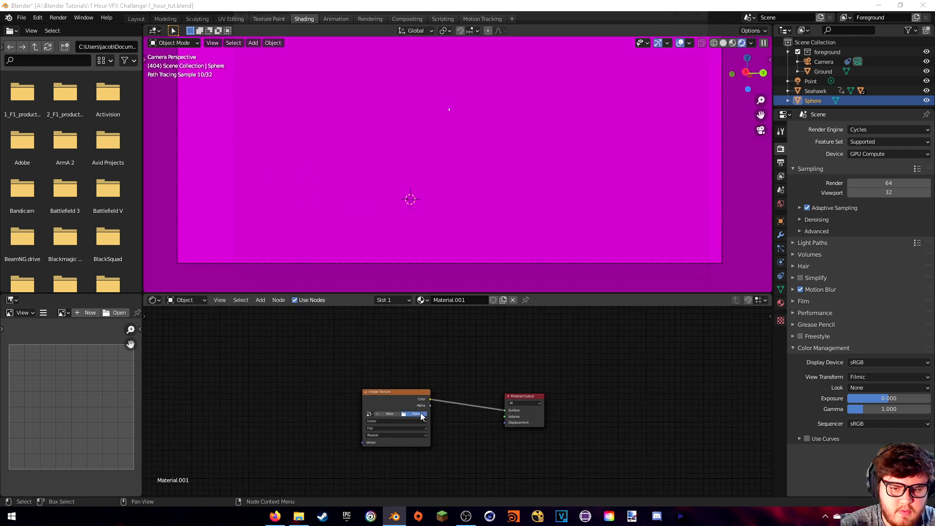
Load Reflection.jpg from the 1 Hour VFX Challenge folder into the Image Texture node.
click(421, 414)
click(380, 91)
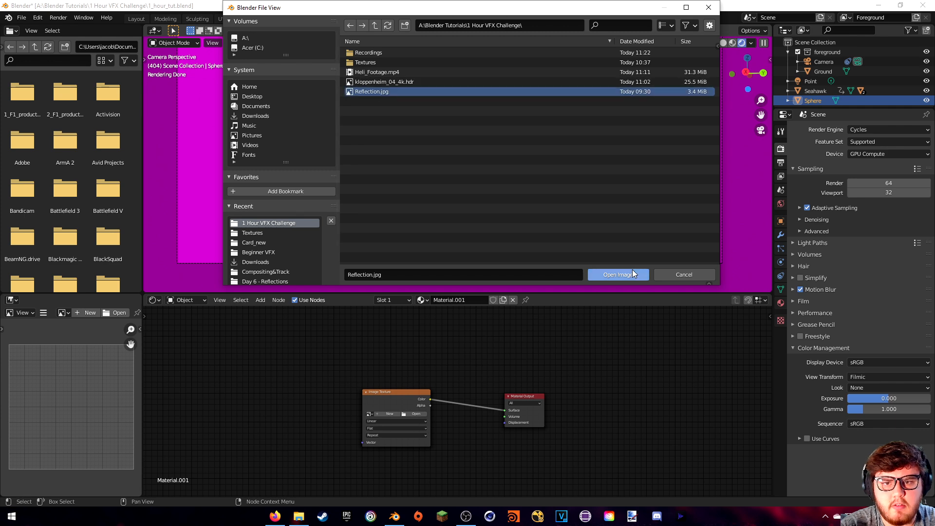
click(618, 274)
Attach Mapping and Texture Coordinate nodes to the Reflection.jpg texture node with the node shortcut setup.
middle_drag(345, 419, 405, 397)
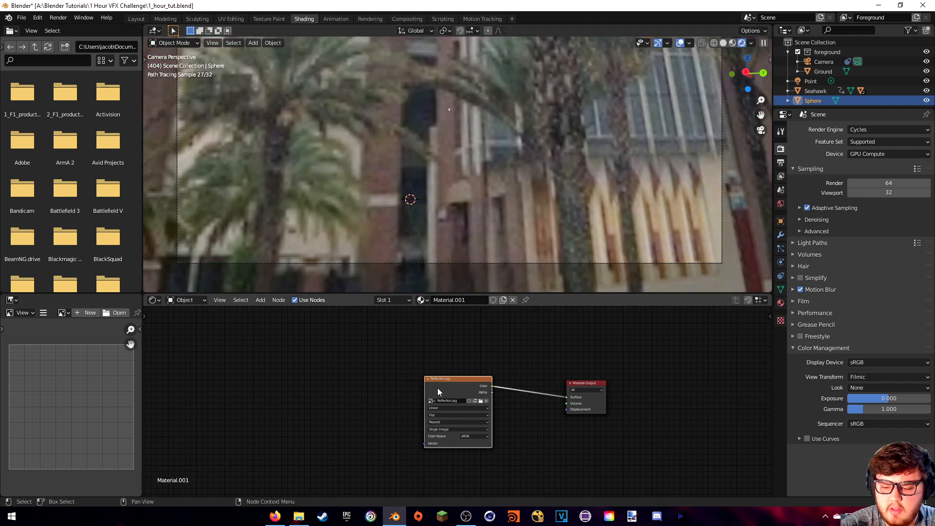
key(ctrl+shift+t)
click(682, 274)
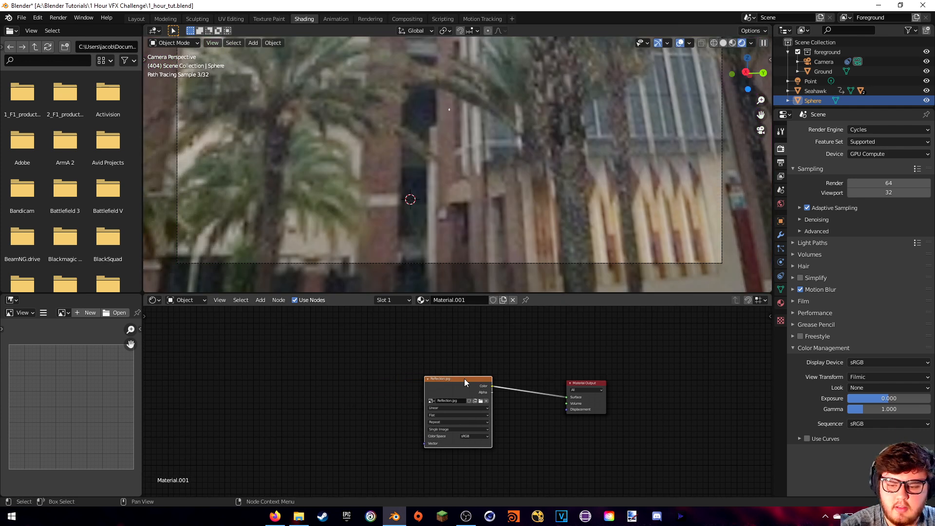
key(ctrl+t)
scroll(420, 201, down, 5)
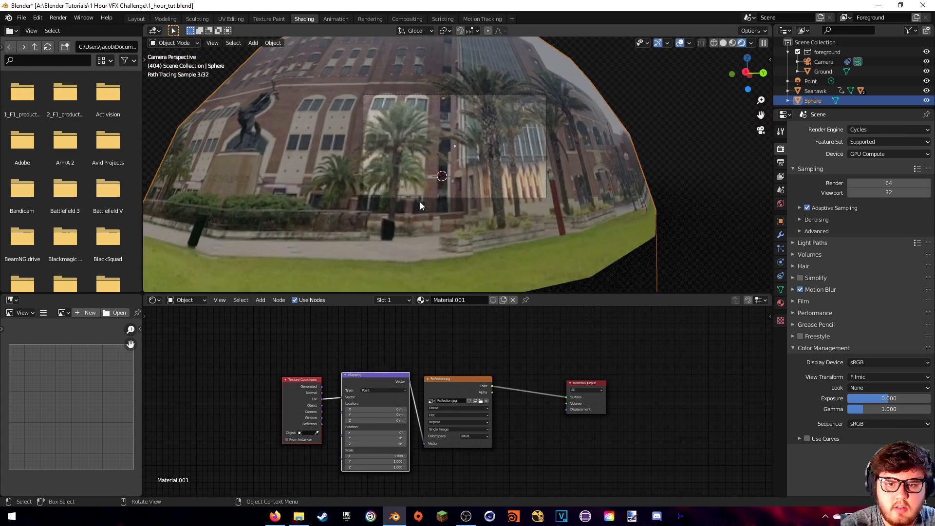
Move the Texture Coordinate and Mapping nodes away from the Reflection.jpg node to spread out the node chain.
middle_drag(429, 195, 459, 187)
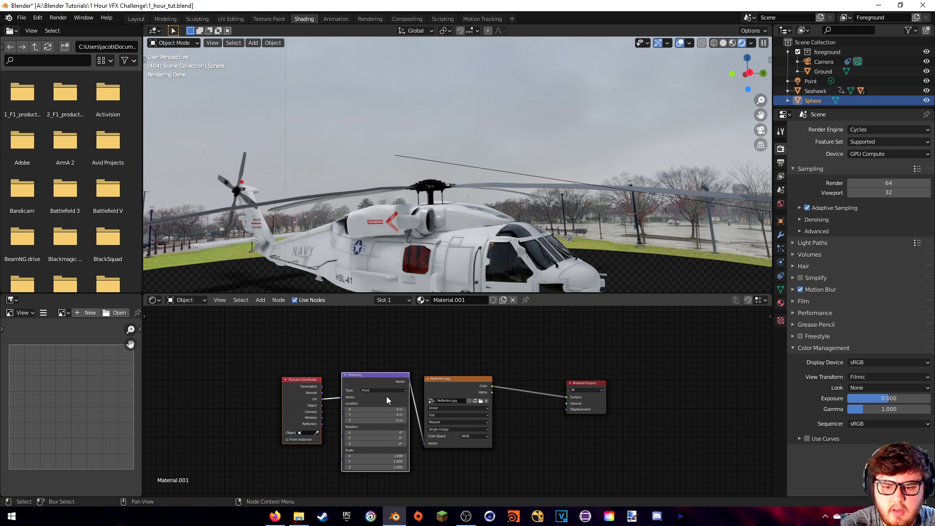
scroll(390, 397, up, 4)
click(257, 380)
shift+click(347, 371)
drag(347, 372, 220, 375)
middle_drag(221, 376, 513, 461)
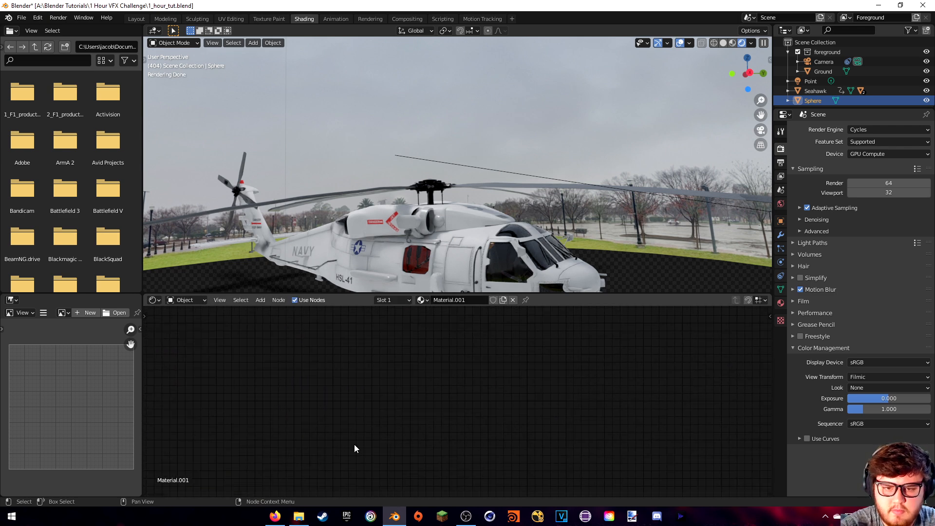
scroll(453, 370, down, 5)
middle_drag(426, 365, 489, 449)
scroll(482, 390, up, 4)
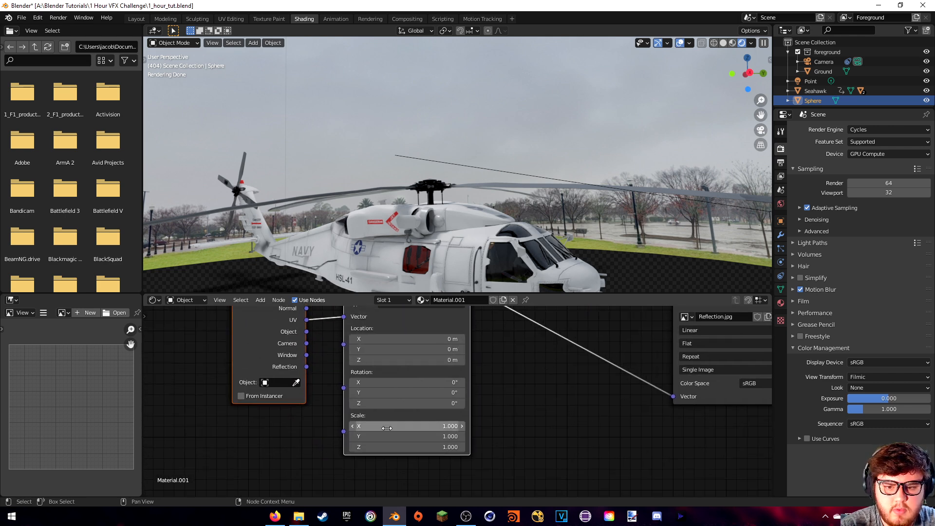
Try rotating the reflection image on the Mapping node's Z and Y axes, and undo these rotations.
drag(384, 403, 419, 403)
key(ctrl+z)
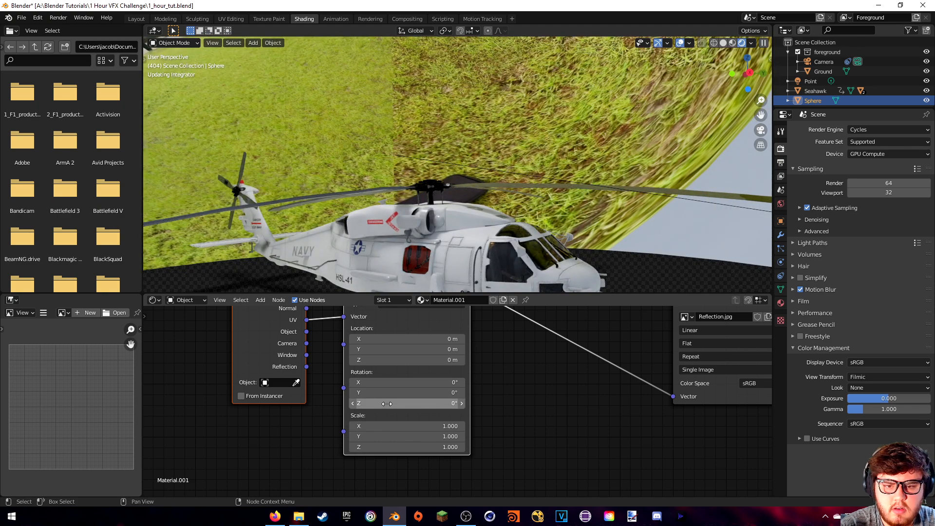
drag(388, 393, 434, 393)
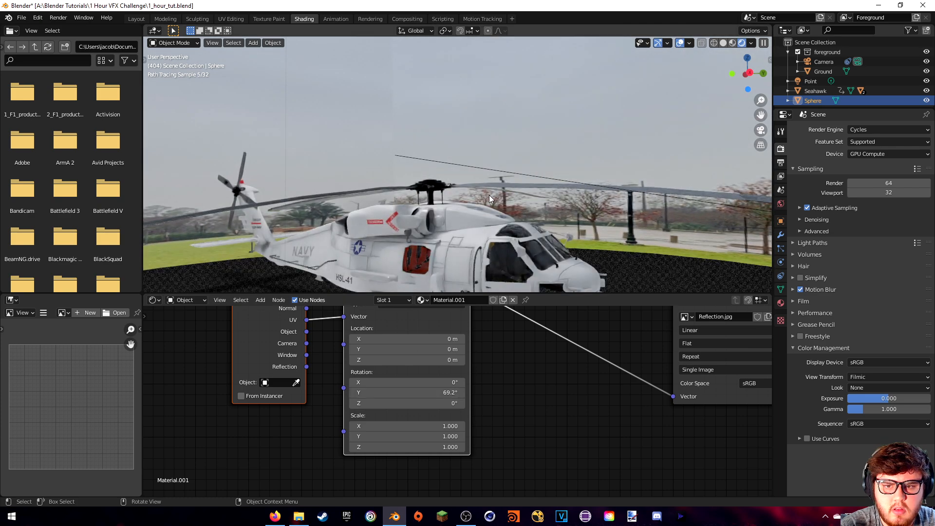
middle_drag(489, 201, 565, 199)
key(ctrl+z)
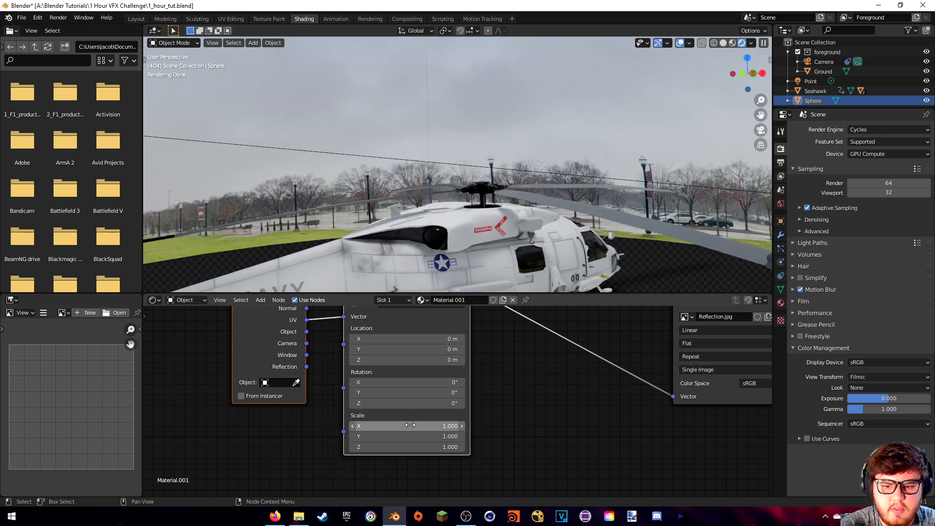
mouse_move(406, 398)
mouse_down()
mouse_move(394, 403)
mouse_move(400, 382)
mouse_move(455, 382)
mouse_up()
key(ctrl+z)
key(ctrl+z)
Try Mapping Y rotations of 51.8° and 119° on the reflection image, and reset the Y rotation to 0°.
drag(374, 393, 409, 392)
middle_drag(526, 215, 508, 180)
key(KP_0)
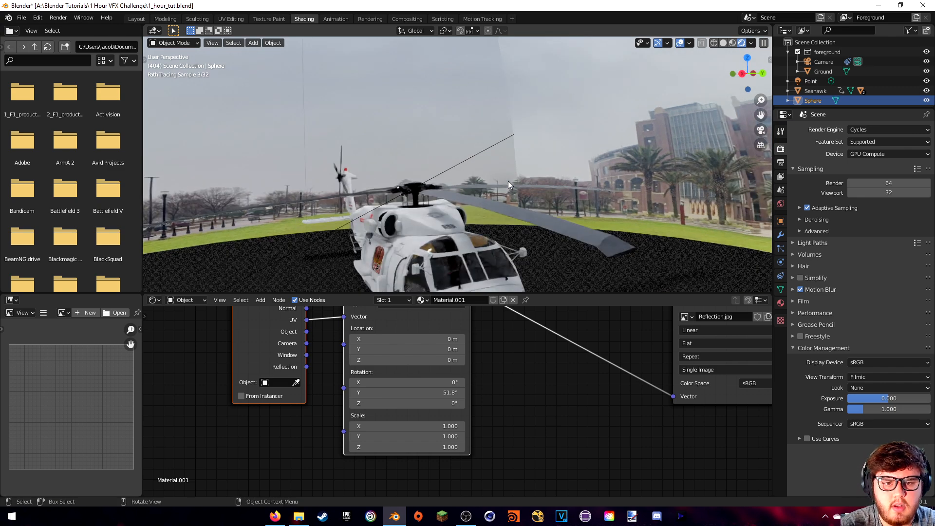
drag(405, 392, 443, 393)
scroll(384, 232, down, 3)
scroll(384, 232, down, 2)
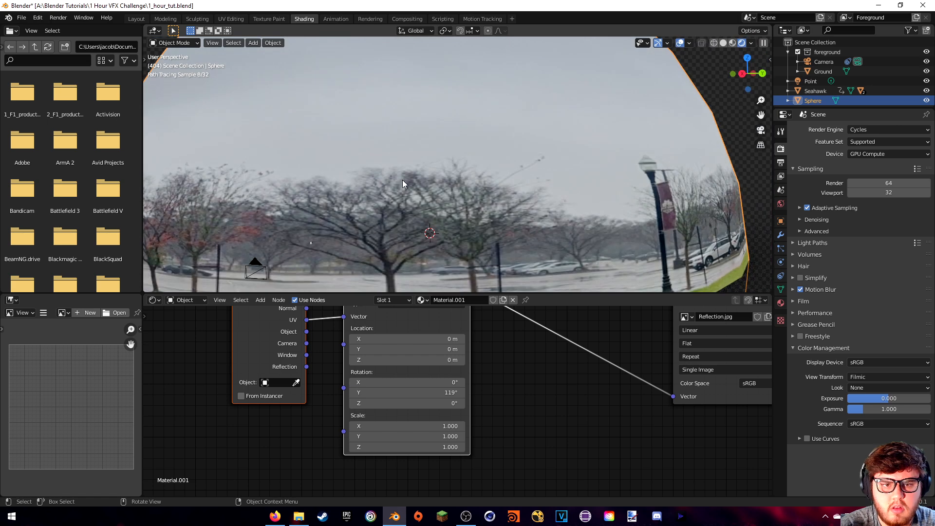
click(409, 393)
text(0)
key(Return)
Rotate the reflection sphere about the global Z axis to -176° to reorient the stadium image around the helicopter.
scroll(356, 100, down, 3)
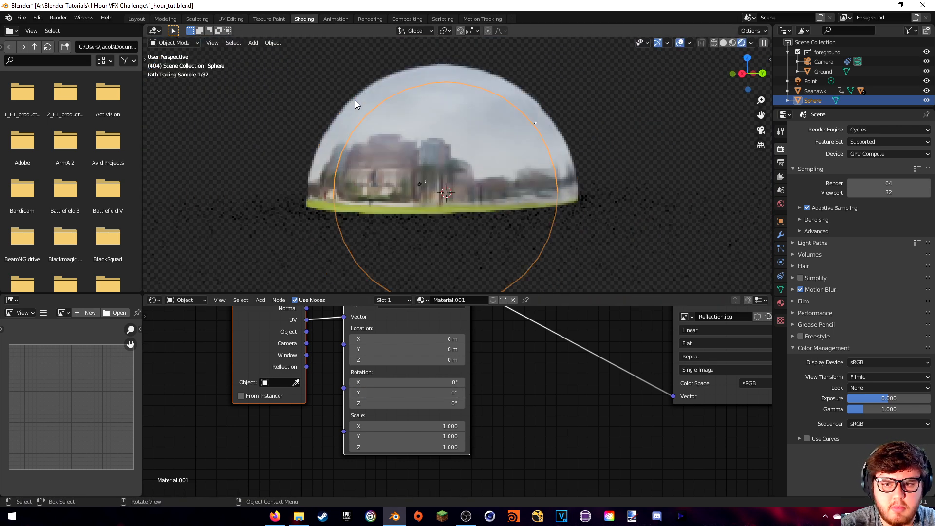
scroll(372, 108, up, 2)
key(r)
key(z)
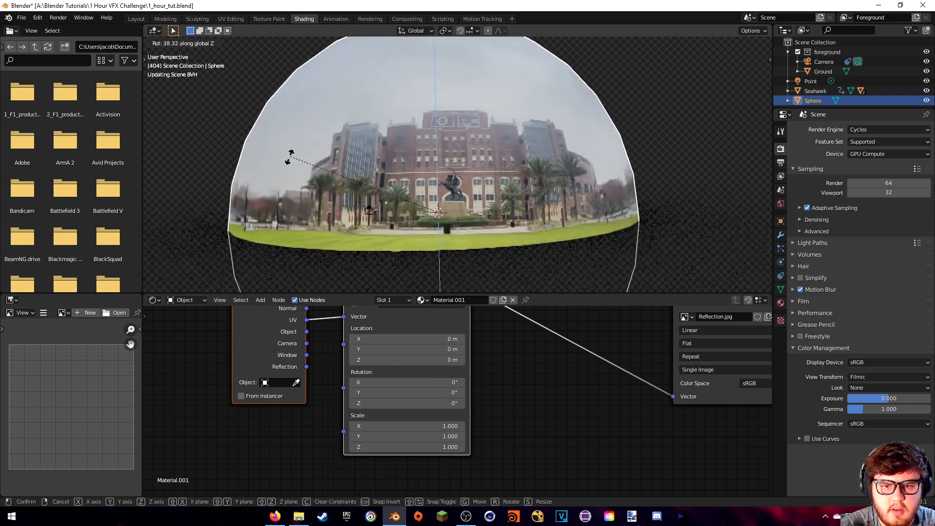
click(720, 81)
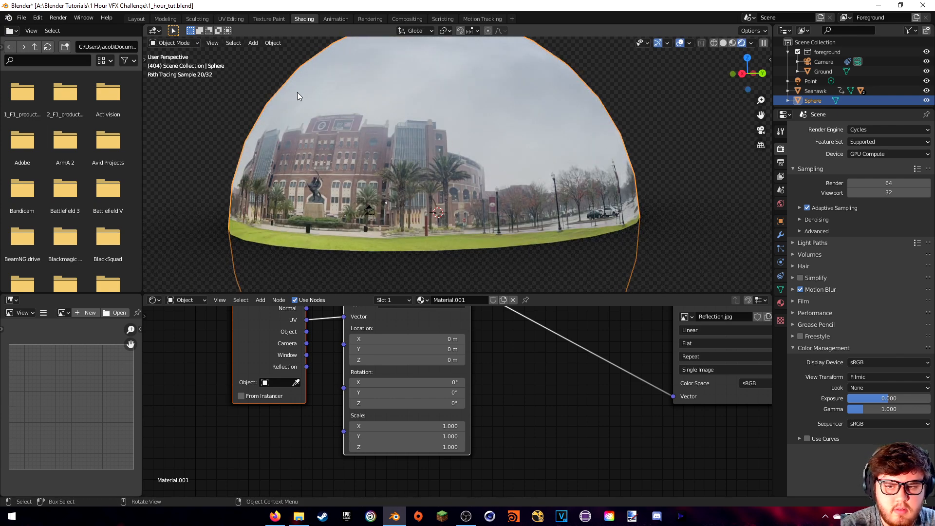
scroll(363, 135, up, 6)
key(r)
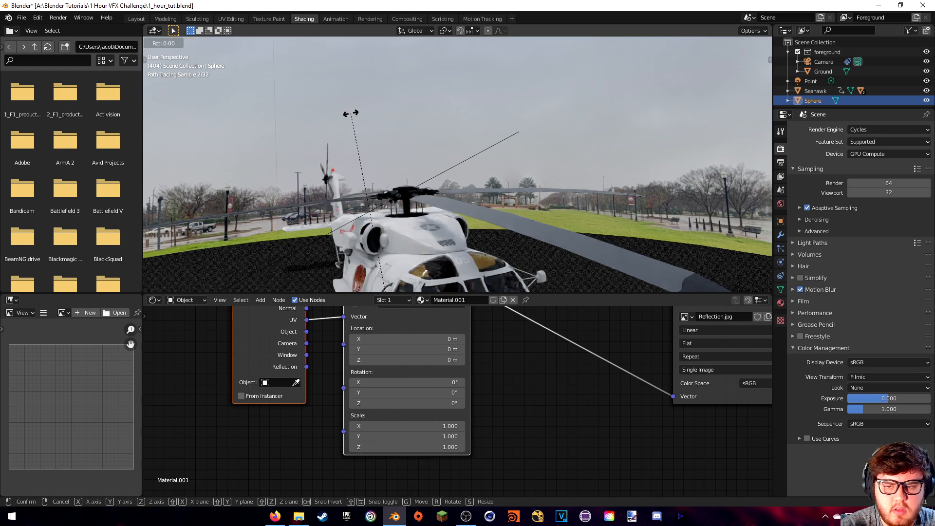
click(553, 124)
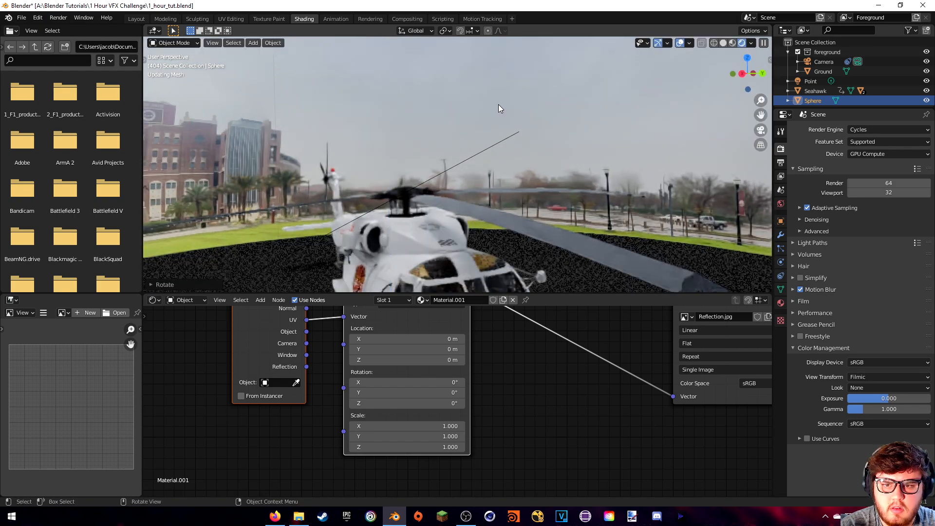
key(r)
key(z)
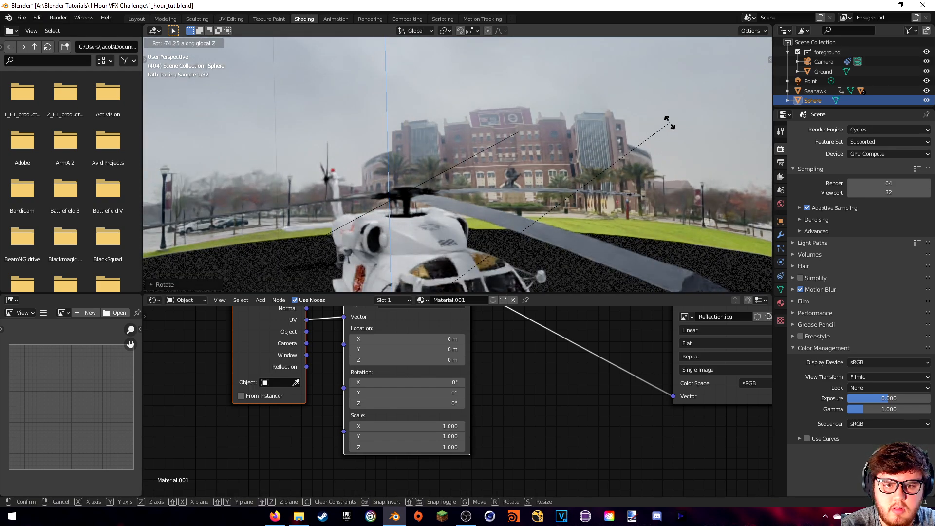
click(665, 123)
Turn off Camera ray visibility for the reflection sphere in its object visibility settings.
scroll(510, 175, down, 8)
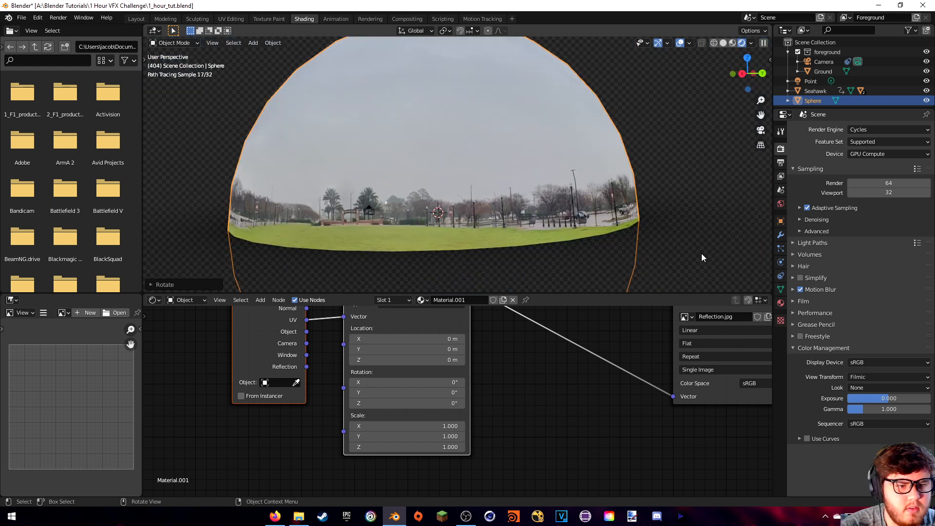
click(781, 221)
click(808, 350)
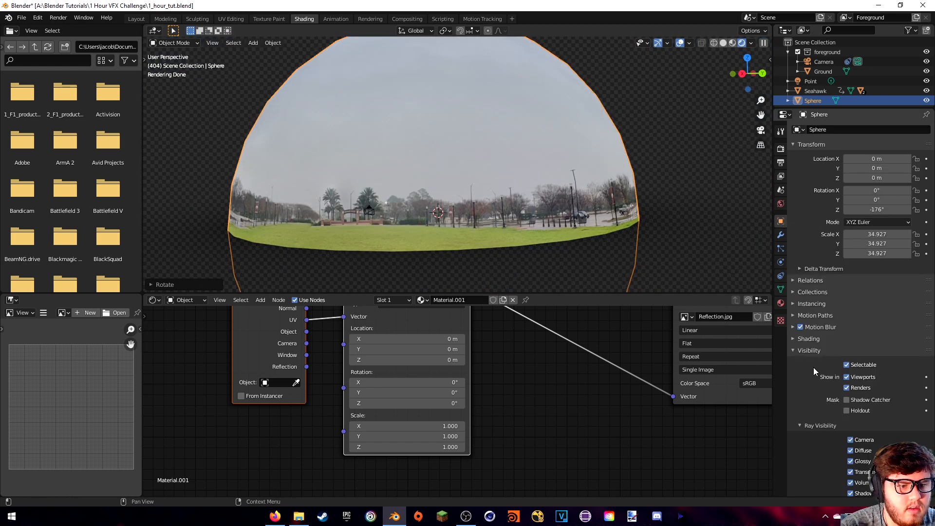
scroll(810, 372, down, 3)
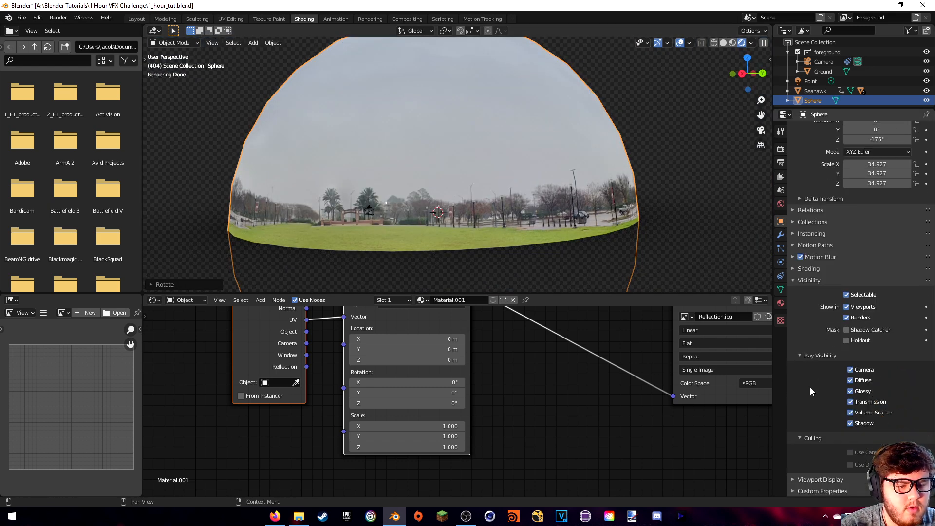
click(850, 370)
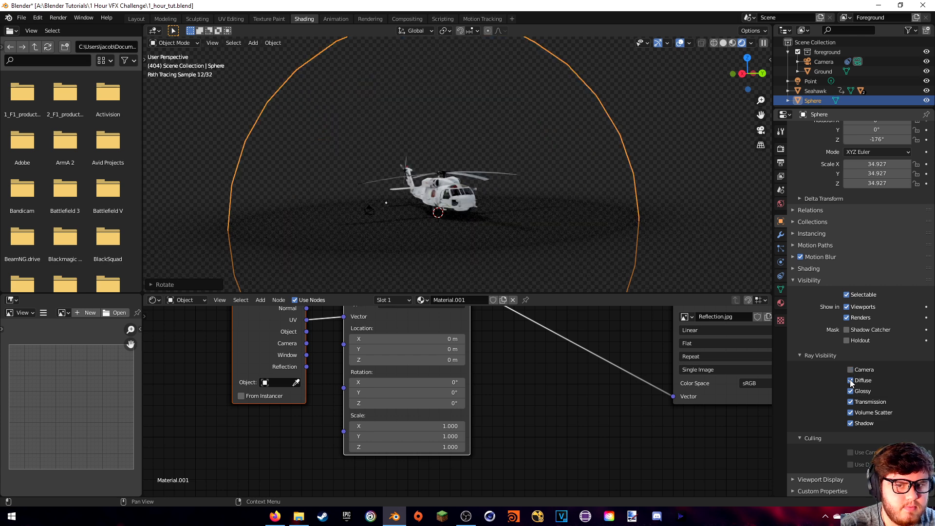
Turn off the sphere's Volume Scatter and Shadow ray visibility, and compare Transmission off and on, keeping it enabled.
scroll(503, 248, up, 4)
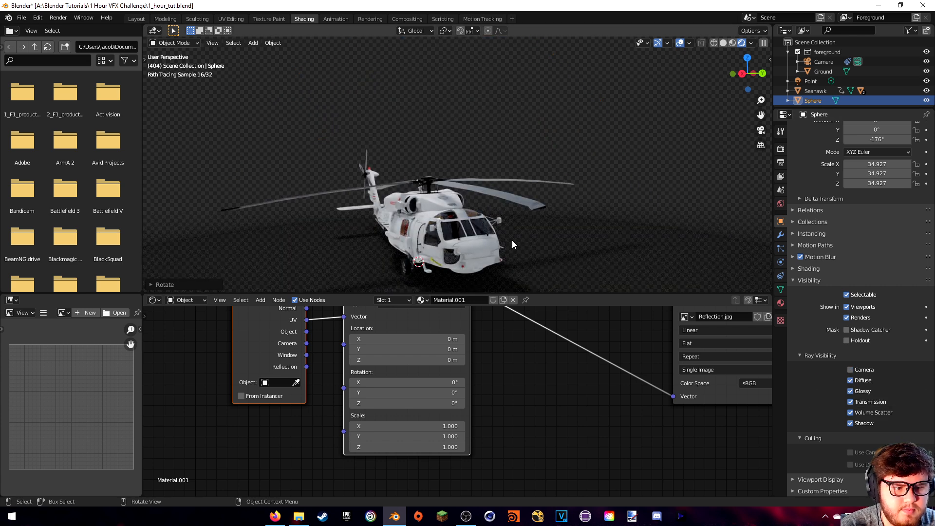
shift+middle_drag(512, 244, 494, 206)
click(850, 413)
click(850, 424)
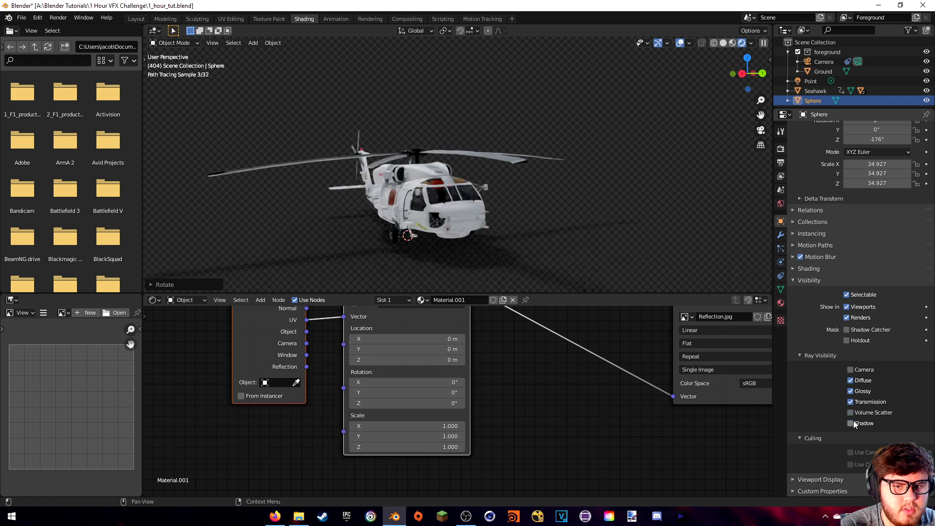
click(851, 402)
click(851, 401)
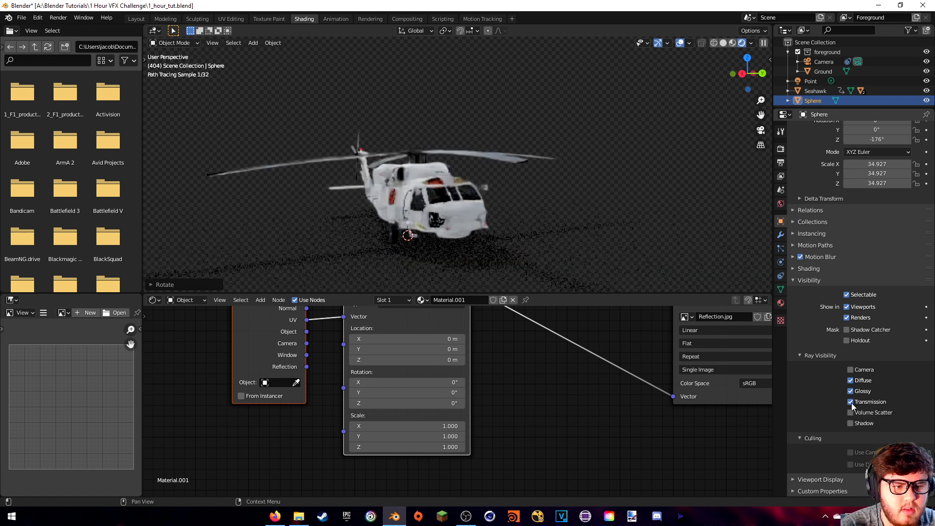
click(850, 402)
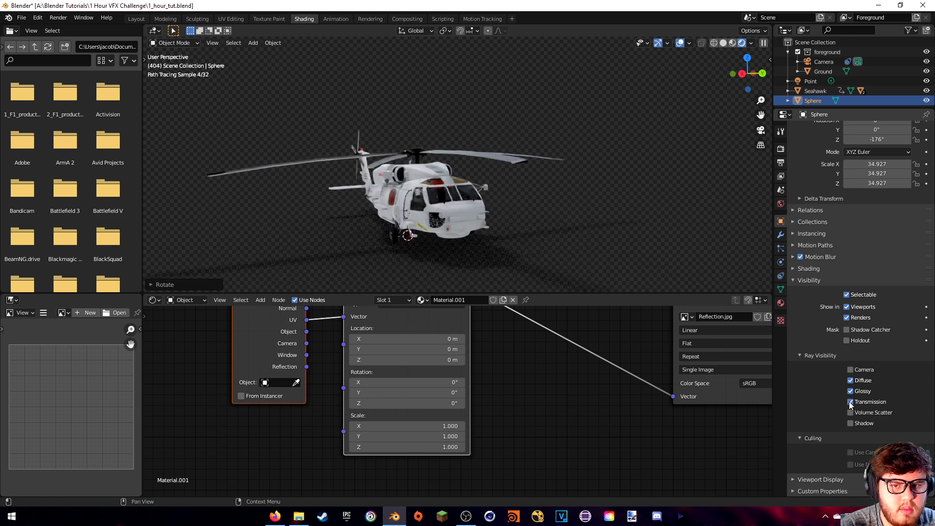
Render the current frame, examine the composited helicopter against the stadium footage, and close the render window.
click(58, 17)
click(73, 27)
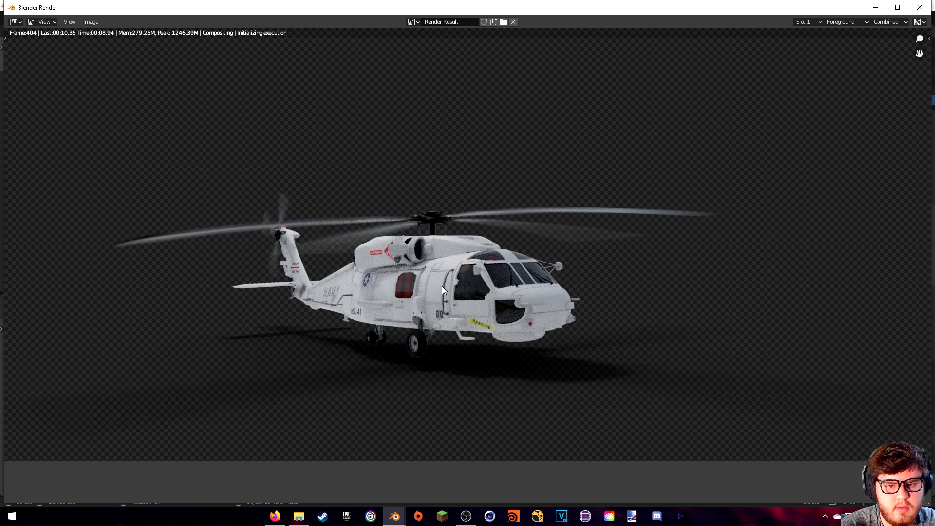
middle_drag(385, 268, 411, 290)
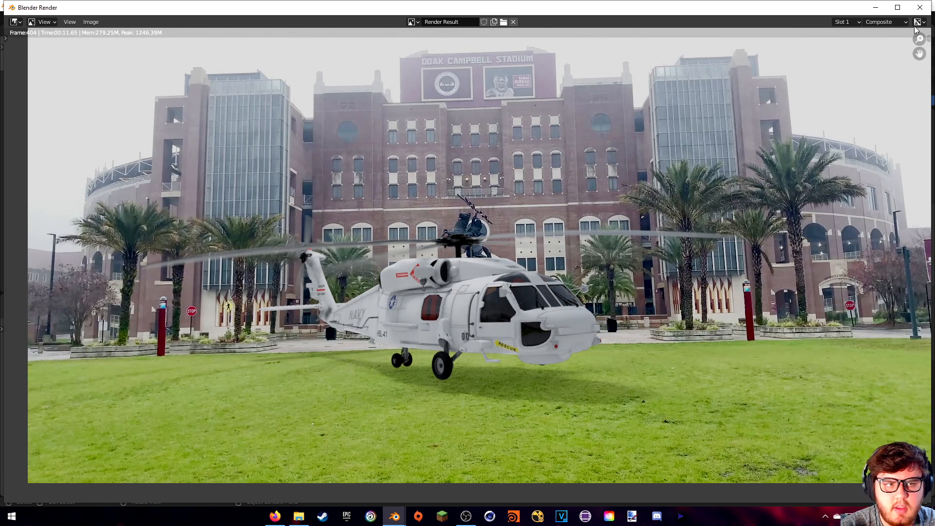
click(920, 8)
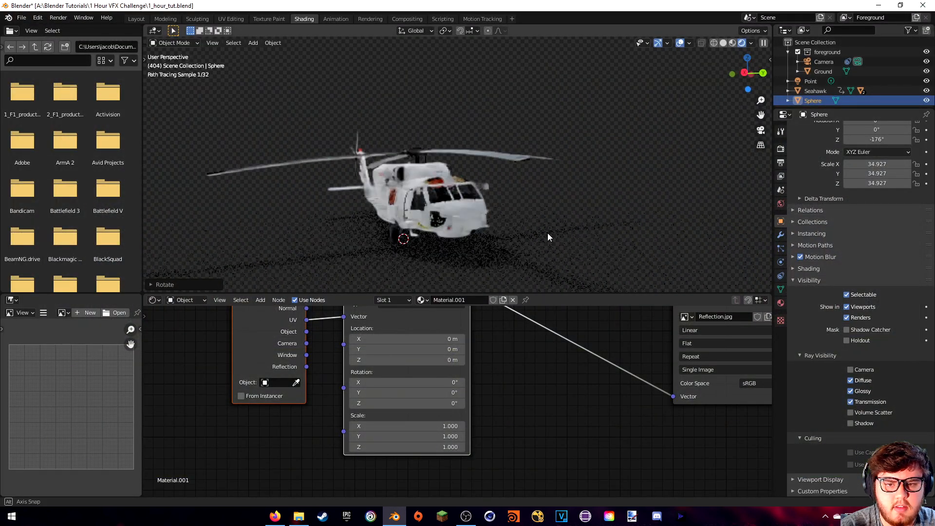
Try re-enabling the sphere's Volume Scatter visibility and moving the sphere along the global Z axis.
scroll(543, 216, up, 3)
middle_drag(517, 325, 170, 379)
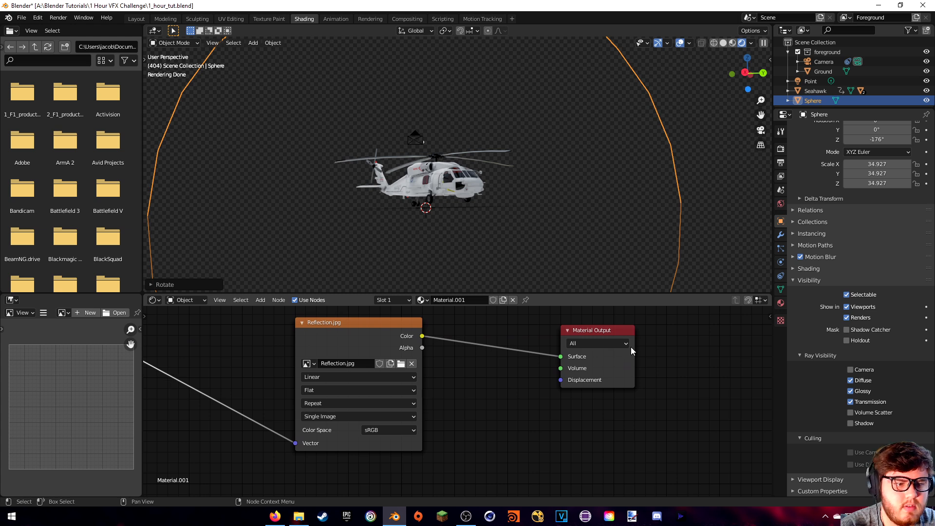
click(849, 415)
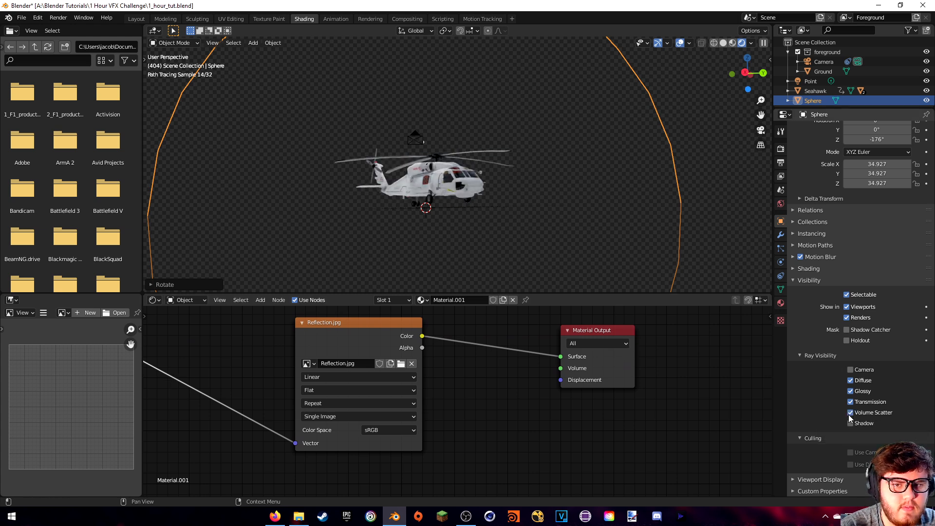
key(g)
key(z)
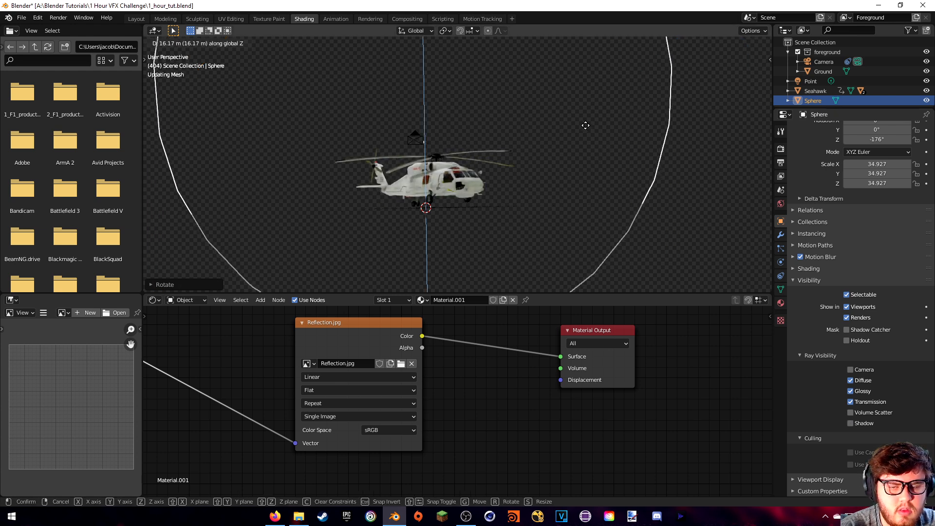
click(578, 154)
Switch the 3D viewport to Solid shading to reveal the reflection sphere's geometry.
middle_drag(578, 155, 513, 167)
scroll(510, 173, up, 1)
scroll(487, 184, down, 1)
scroll(485, 192, up, 1)
key(z)
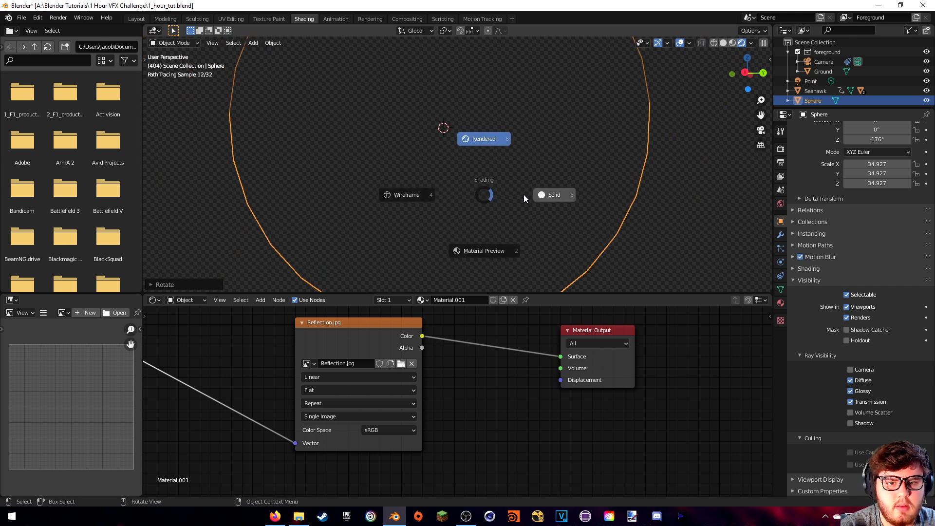
click(519, 195)
key(z)
click(596, 194)
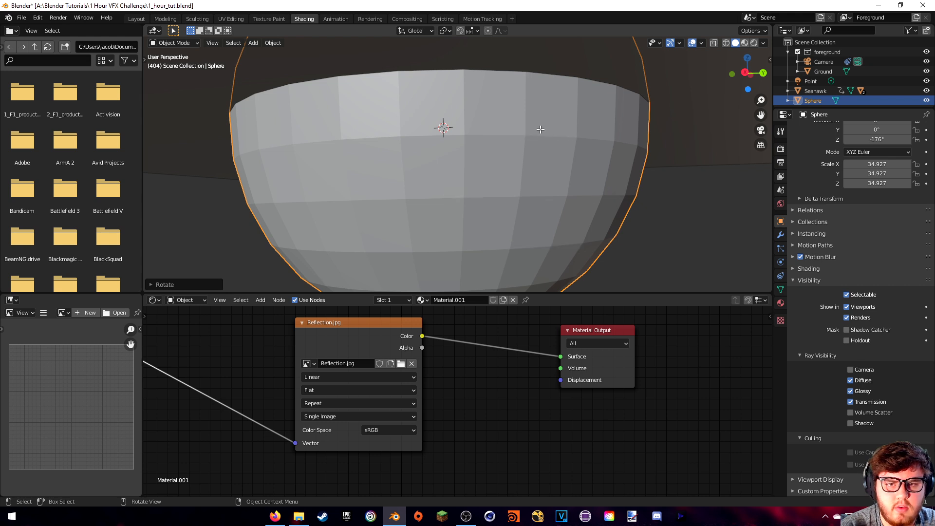
Select all faces of the sphere's lower half in Edit Mode, using front view with X-ray, and delete them.
key(Tab)
key(KP_1)
shift+middle_drag(554, 159, 548, 120)
click(714, 43)
drag(209, 116, 719, 302)
key(3)
drag(233, 114, 745, 305)
drag(237, 100, 668, 302)
key(x)
click(571, 201)
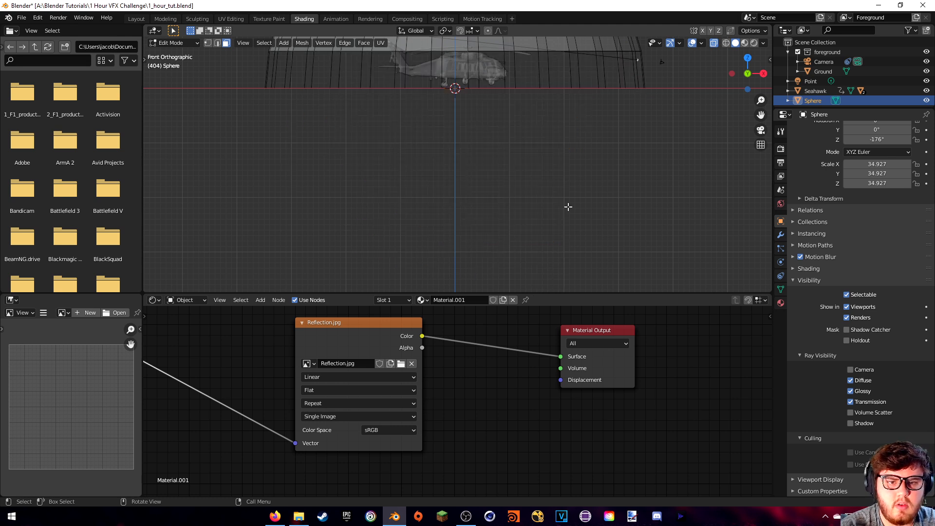
key(ctrl+z)
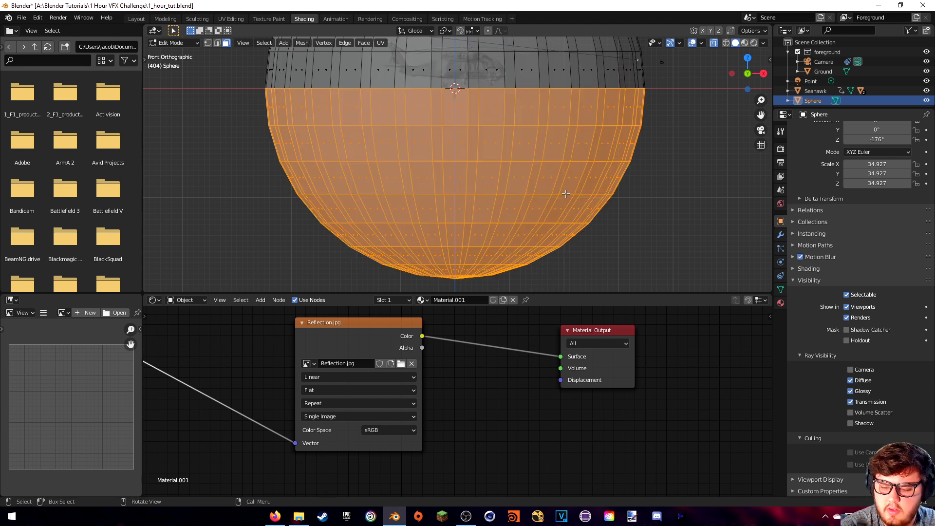
key(x)
click(536, 181)
Close the open underside of the remaining dome by filling its lower edge loop with a single face.
middle_drag(535, 176, 499, 150)
alt+click(476, 95)
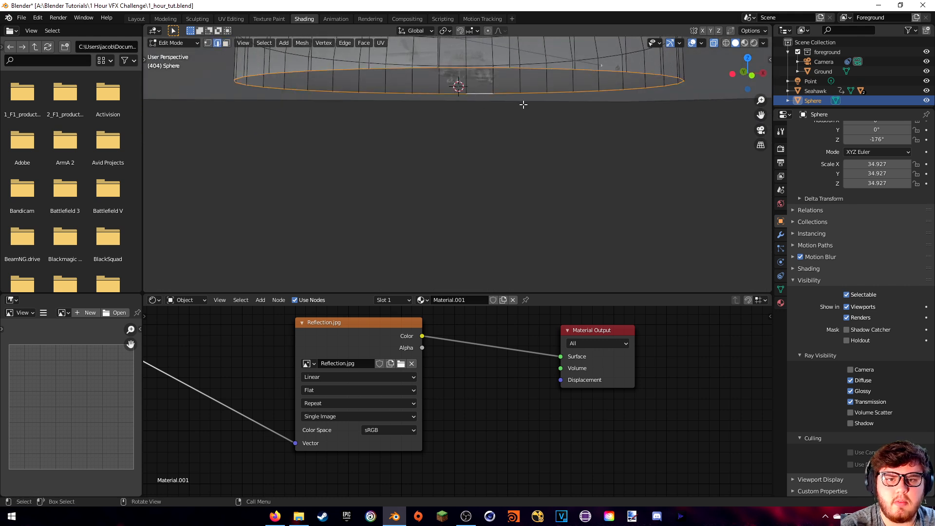
key(f)
key(Tab)
mouse_move(559, 112)
middle_down()
mouse_move(557, 122)
mouse_move(552, 109)
middle_up()
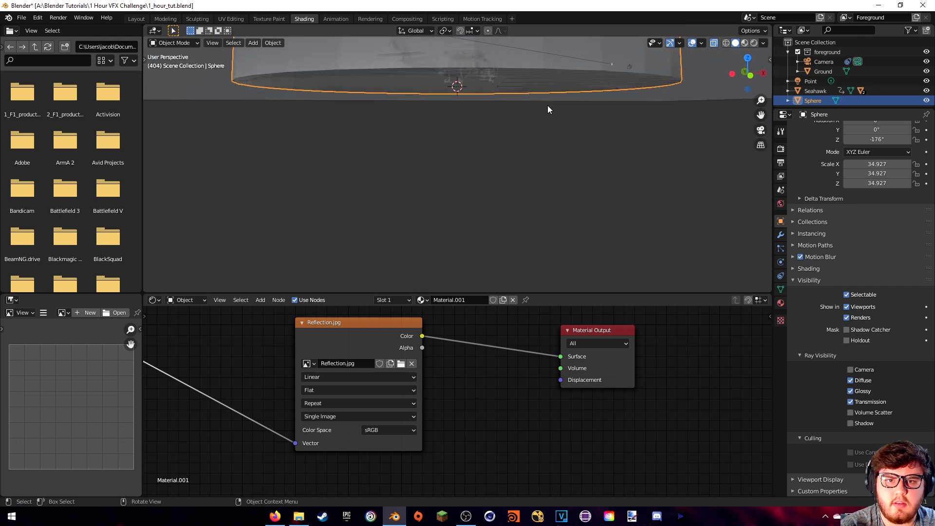
Select the dome's new base face with X-ray off and unwrap it using Project From View in top view.
key(Tab)
key(3)
middle_drag(486, 86, 487, 61)
click(449, 57)
click(443, 74)
click(713, 45)
click(449, 71)
key(KP_7)
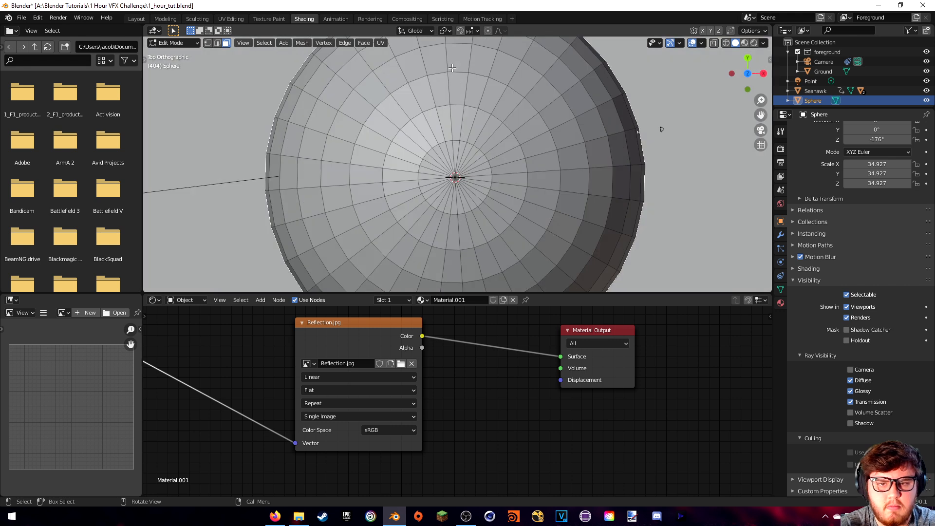
key(u)
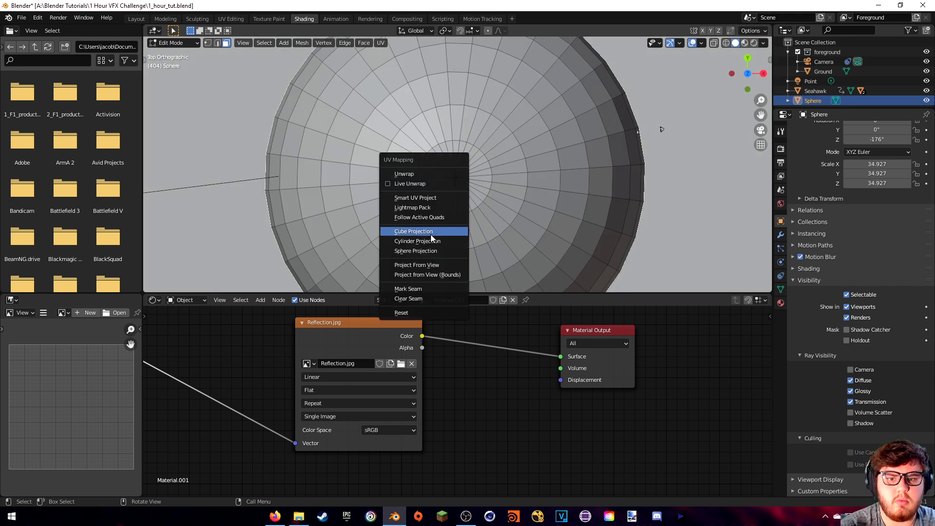
click(428, 263)
scroll(435, 235, down, 2)
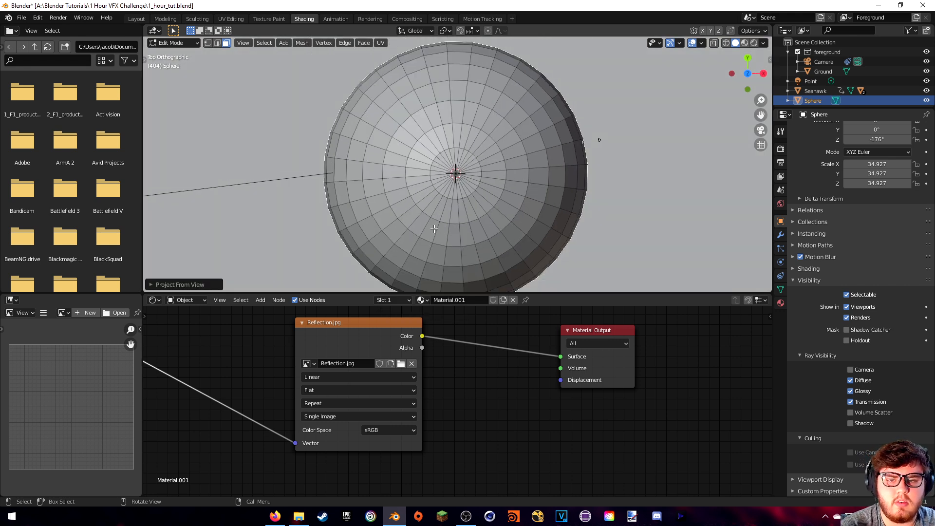
key(u)
click(435, 224)
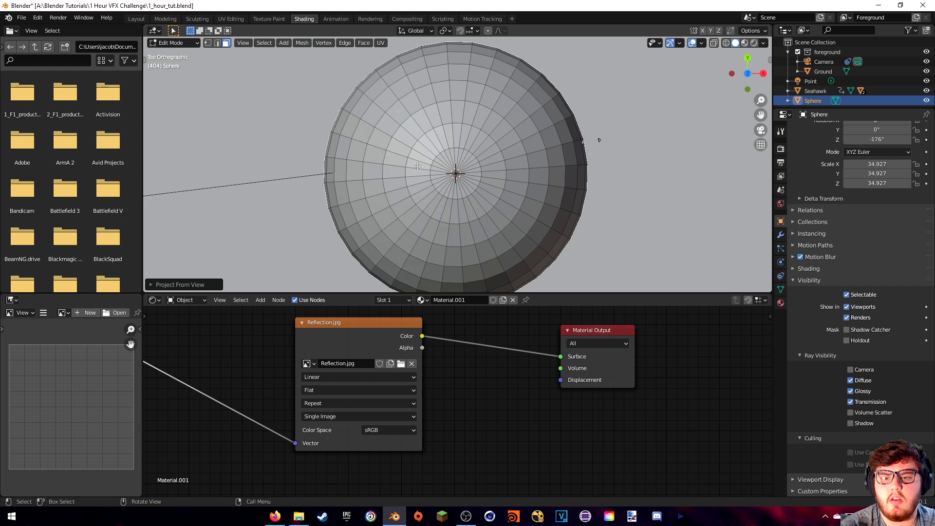
Open the UV Editing workspace and set its 3D view to Material Preview shading.
click(230, 19)
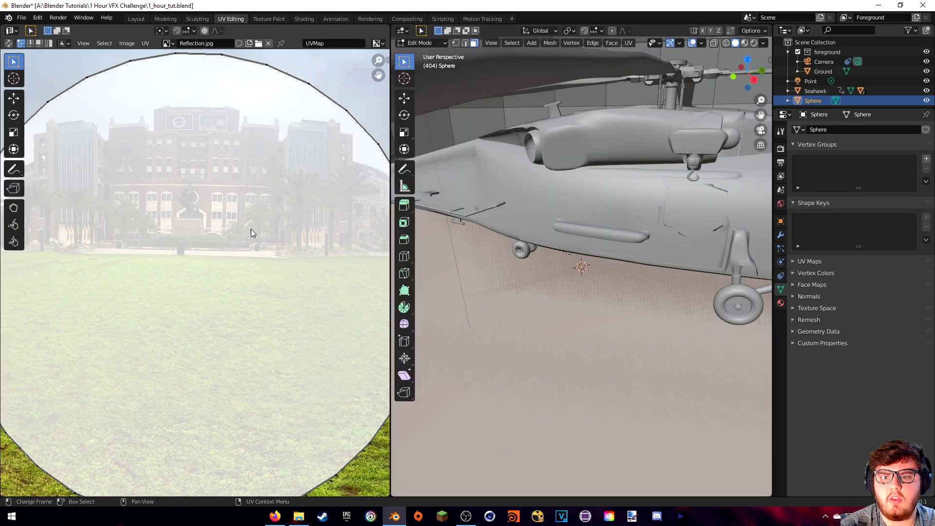
scroll(226, 298, up, 2)
key(z)
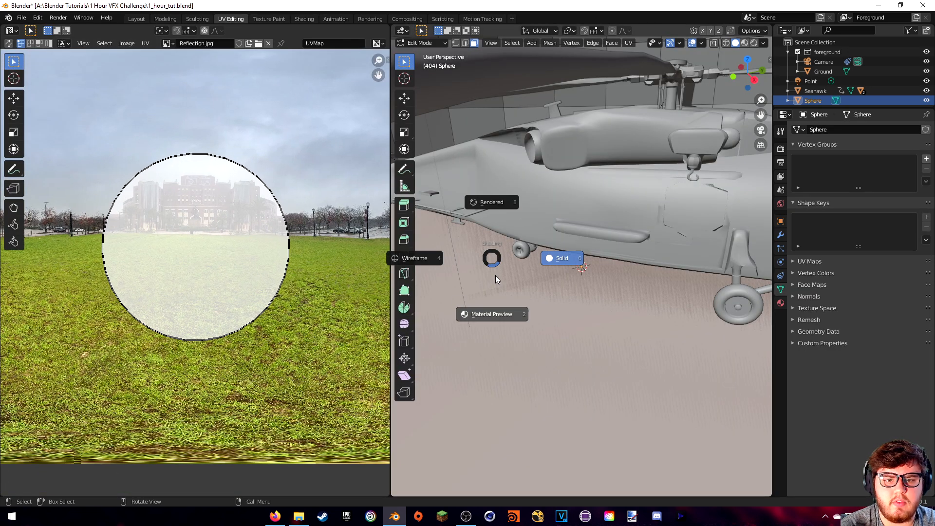
click(496, 303)
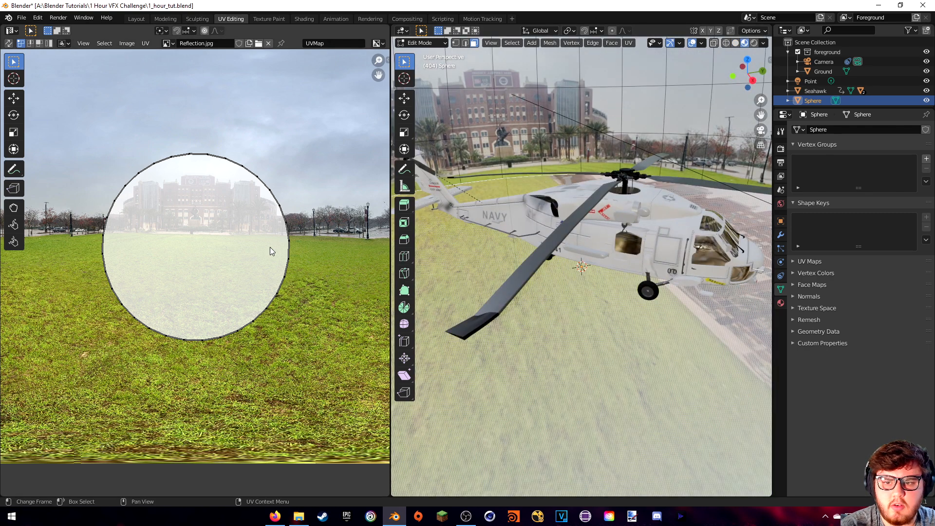
Move and scale the base face's circular UV island so it covers only the grass below the stadium in Reflection.jpg.
key(g)
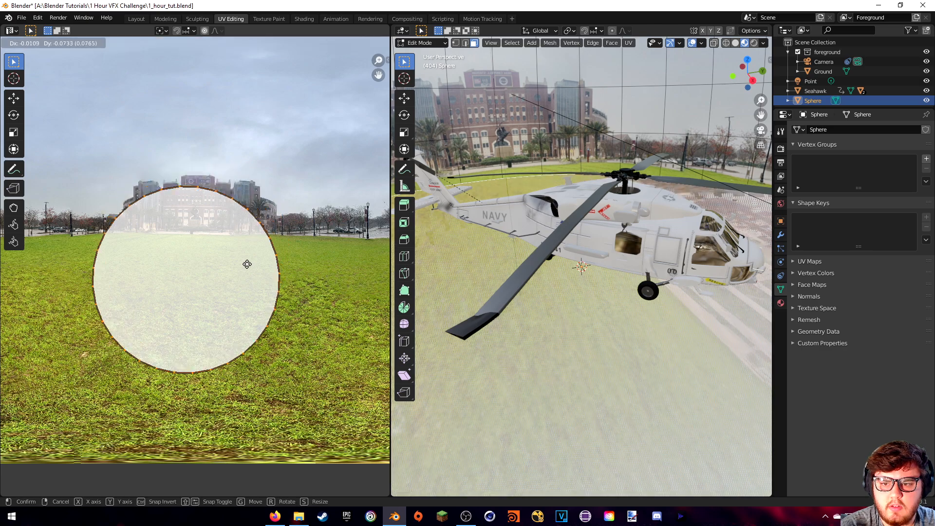
click(254, 296)
key(s)
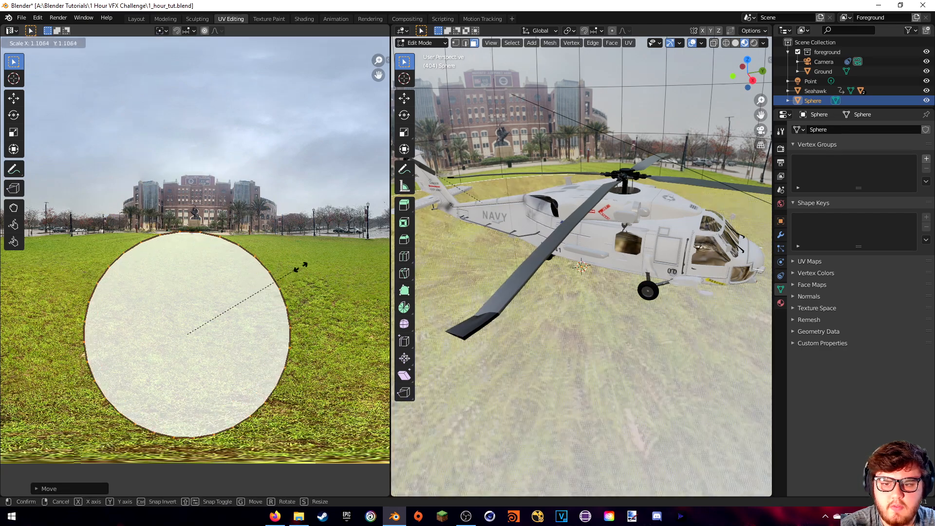
click(318, 263)
key(g)
click(317, 277)
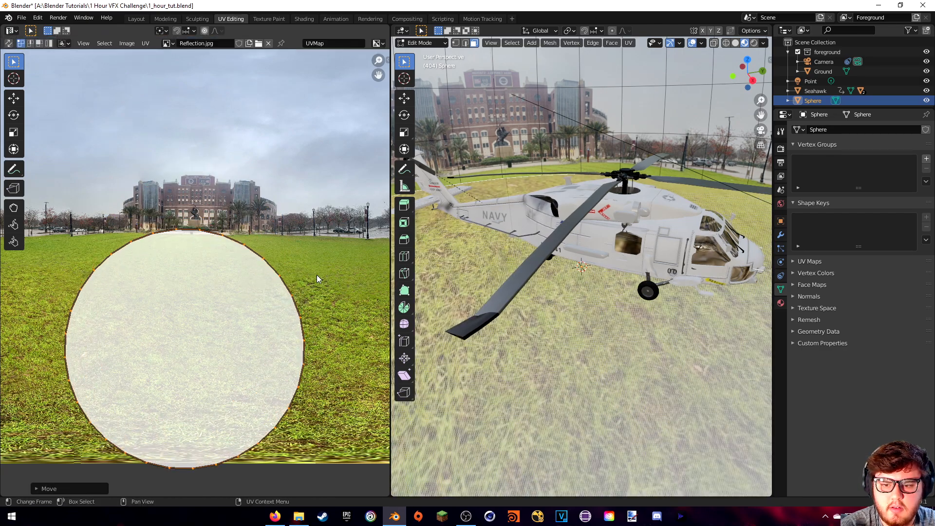
key(s)
click(285, 278)
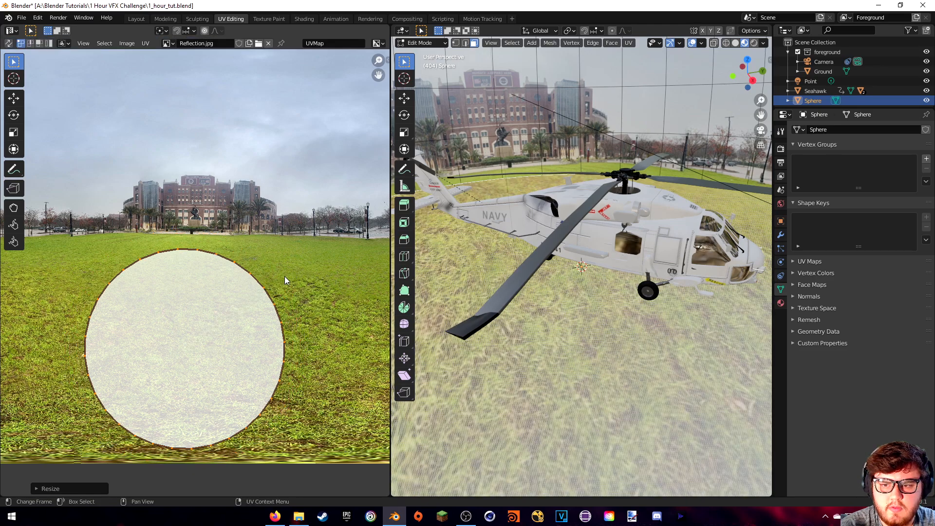
key(g)
click(291, 271)
key(s)
click(299, 272)
Stretch the UV island along X to nearly three times its width across the grass, and leave Edit Mode.
key(s)
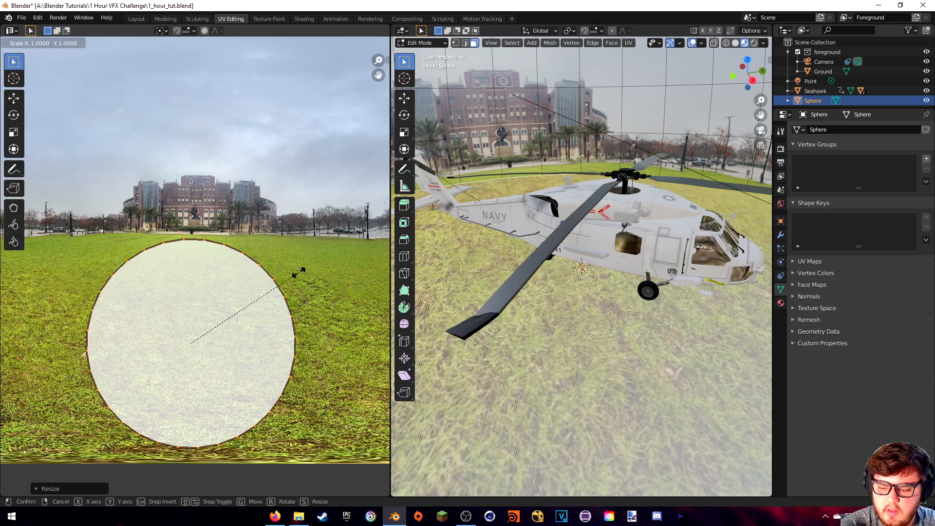
key(x)
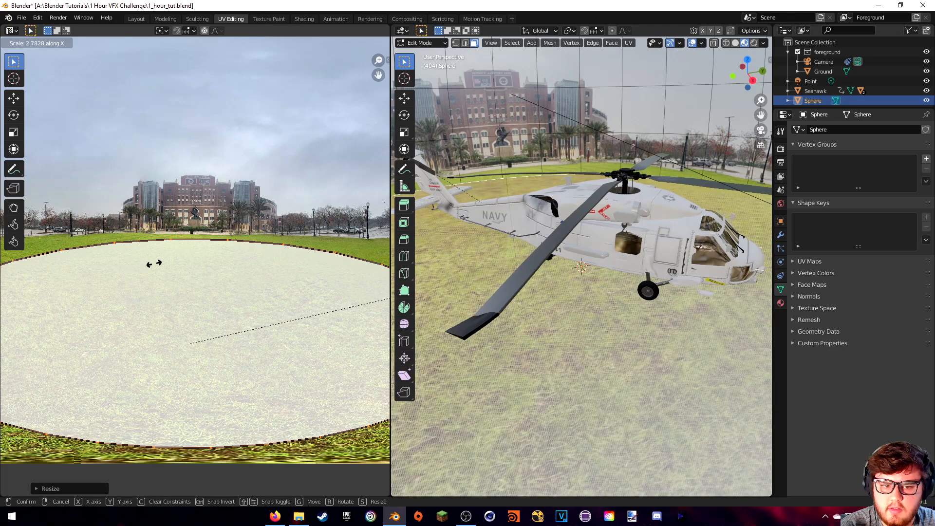
click(165, 264)
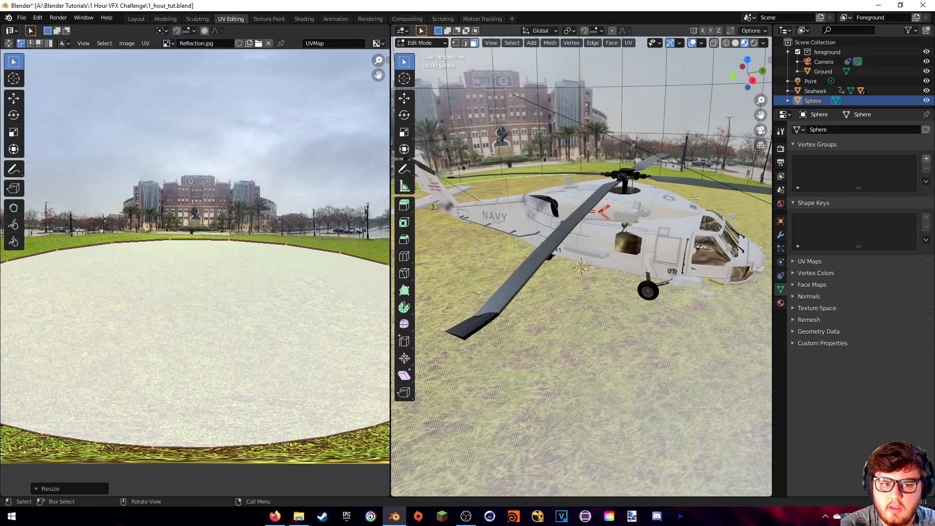
middle_drag(631, 199, 591, 192)
key(Tab)
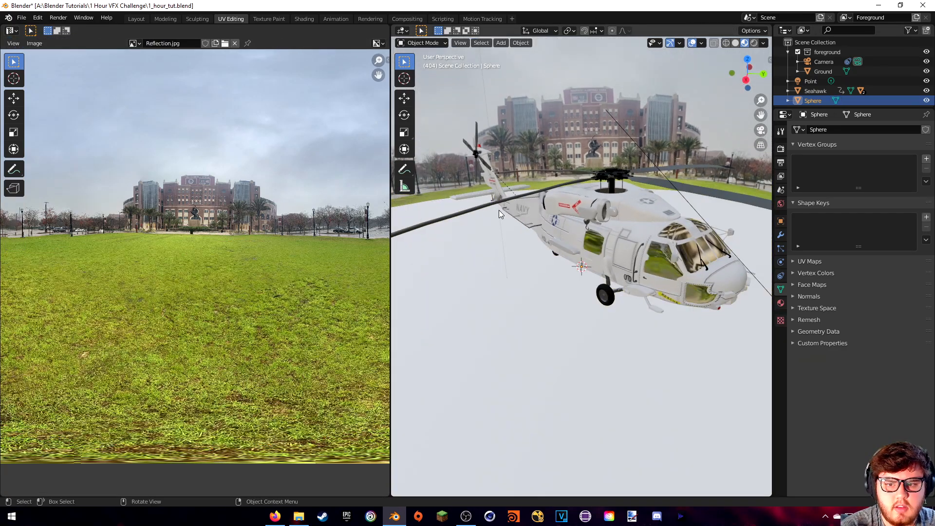
Join the UV editor and 3D view areas so the 3D view fills the workspace.
right_click(389, 243)
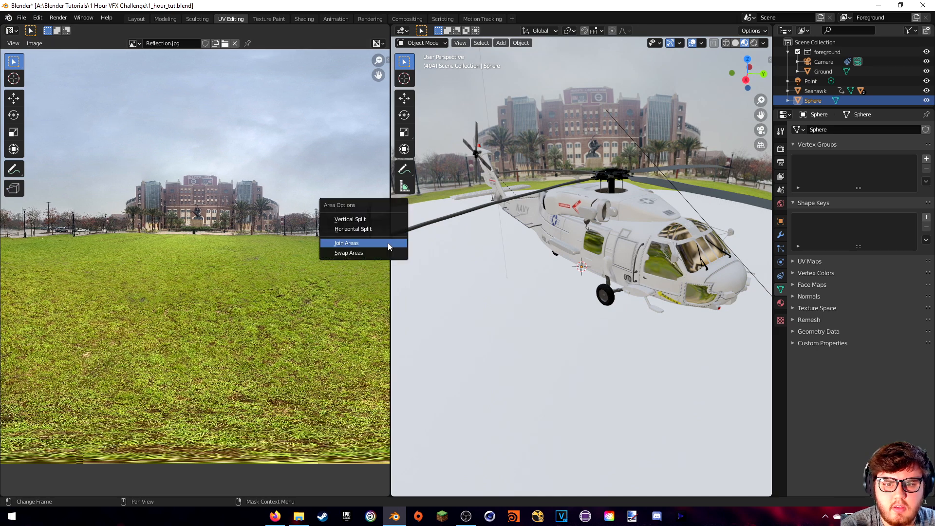
click(388, 242)
click(510, 240)
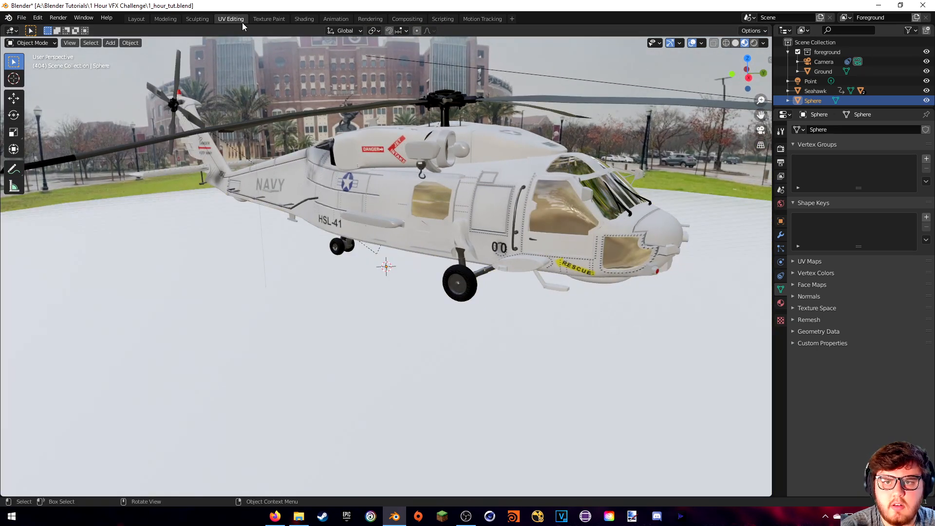
Render frame 404, examine the landed helicopter's reflections against the grass and stadium, and close the render.
click(58, 17)
click(73, 27)
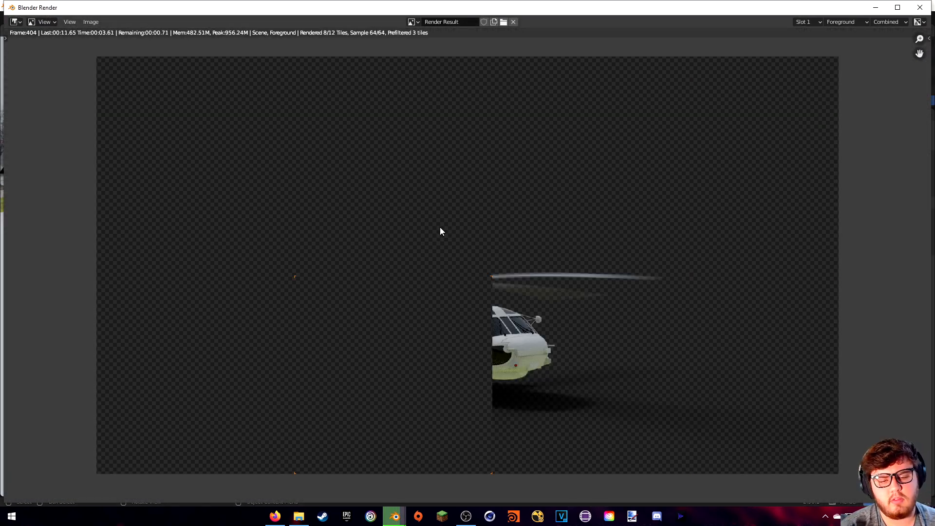
middle_drag(472, 359, 540, 297)
scroll(459, 334, up, 4)
middle_drag(431, 332, 454, 306)
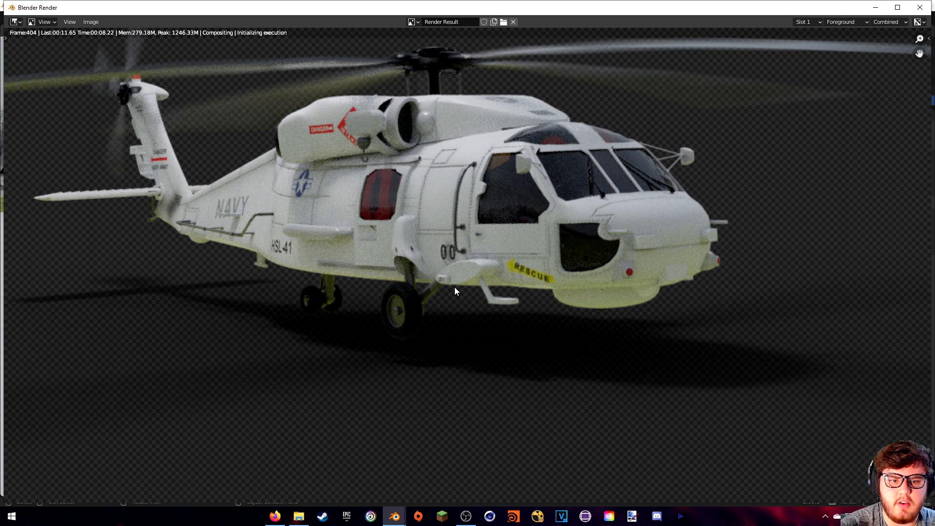
scroll(454, 285, down, 1)
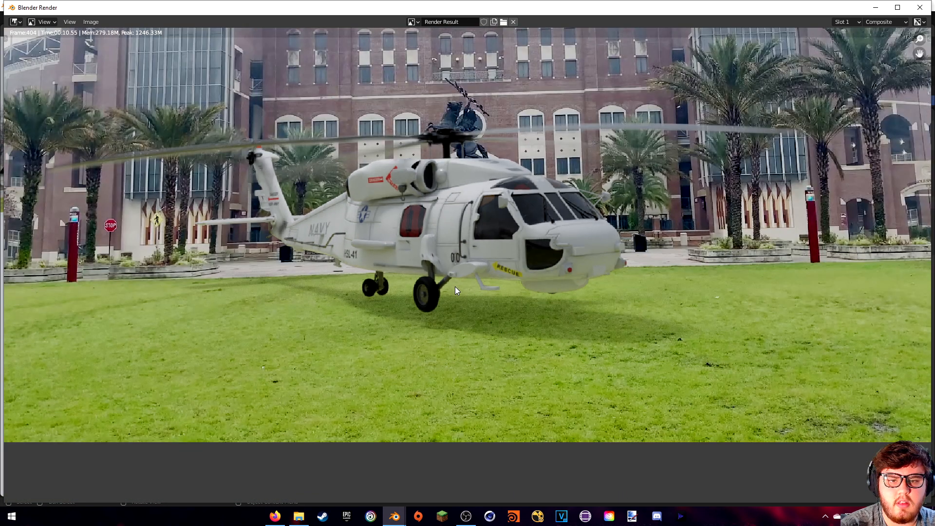
scroll(455, 286, down, 1)
middle_drag(452, 287, 495, 309)
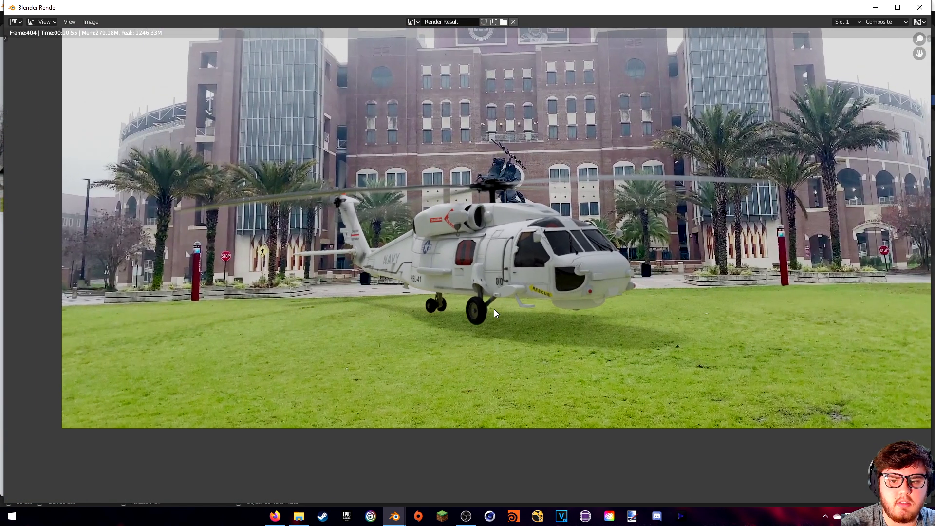
middle_drag(598, 280, 496, 304)
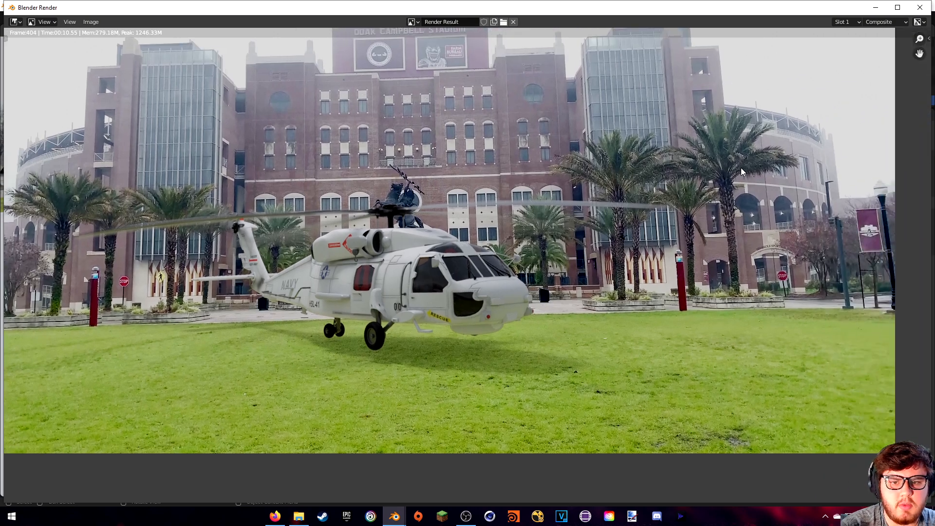
click(922, 6)
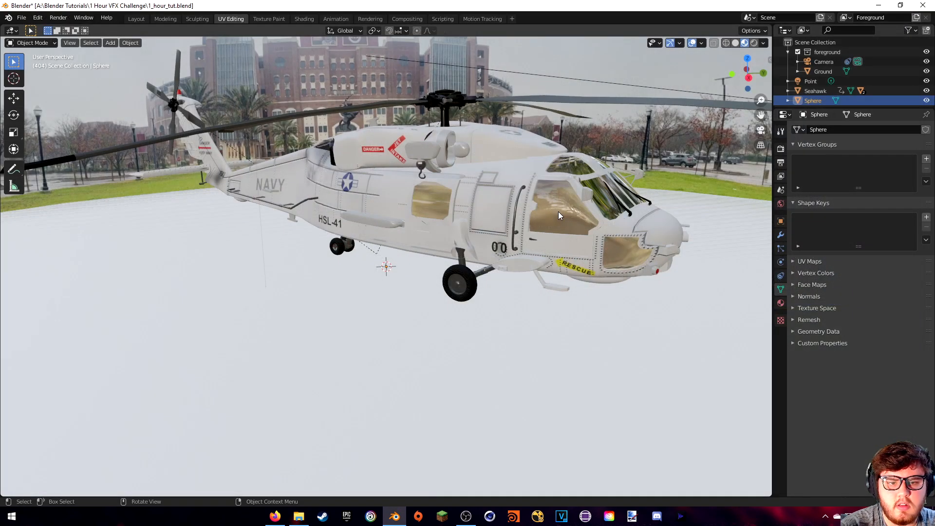
Return to the Layout workspace with Solid shading and scrub the timeline to frame 299, where the helicopter is in the air.
middle_drag(559, 212, 554, 212)
middle_drag(530, 241, 547, 271)
scroll(531, 269, down, 10)
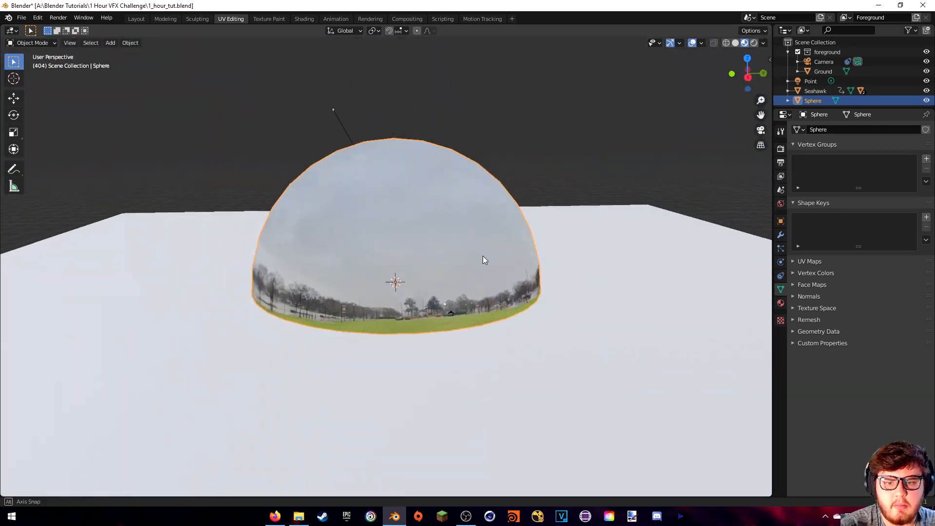
click(107, 18)
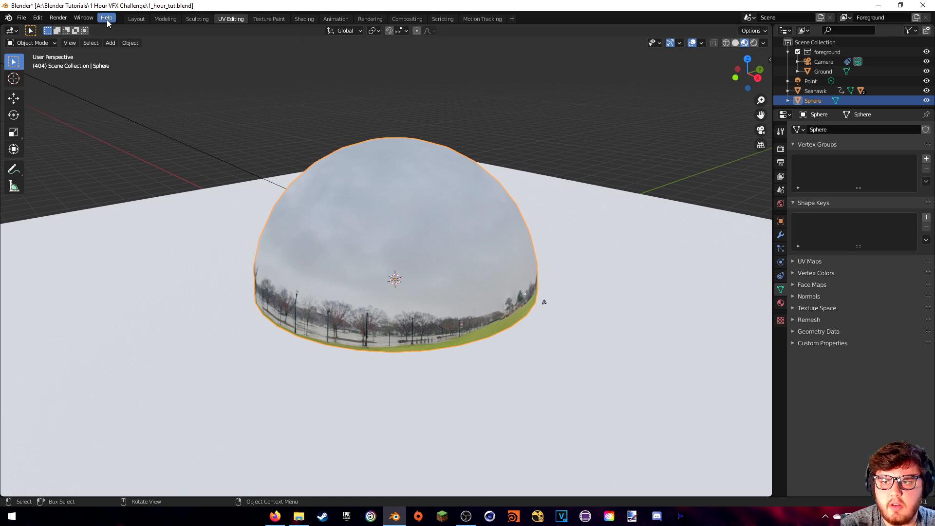
click(136, 19)
click(224, 479)
key(z)
click(345, 383)
mouse_move(351, 383)
middle_down()
mouse_move(395, 359)
mouse_move(270, 356)
mouse_move(205, 380)
mouse_move(236, 394)
middle_up()
scroll(263, 351, down, 10)
drag(232, 485, 360, 486)
middle_drag(332, 373, 400, 383)
key(space)
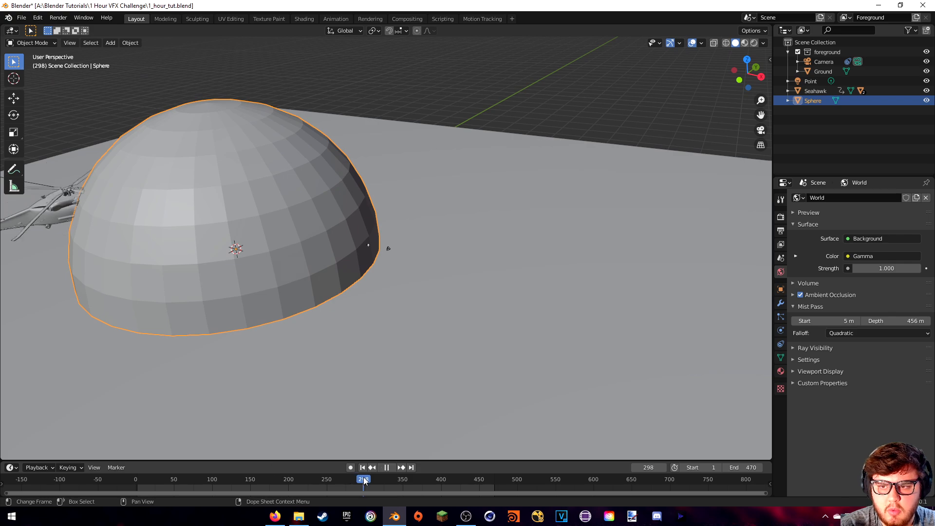
Render frame 299, examine the flying helicopter's underside in the composite, and close the render.
click(58, 18)
click(73, 37)
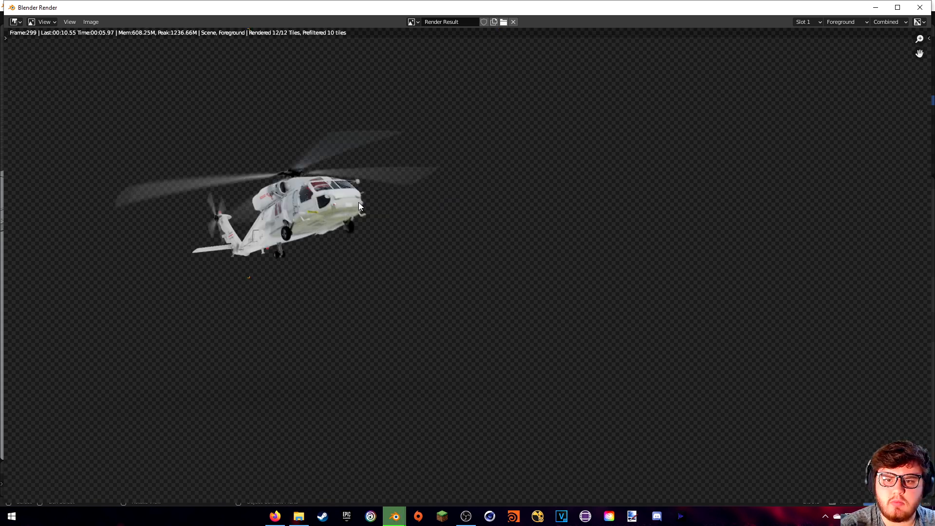
scroll(431, 280, up, 4)
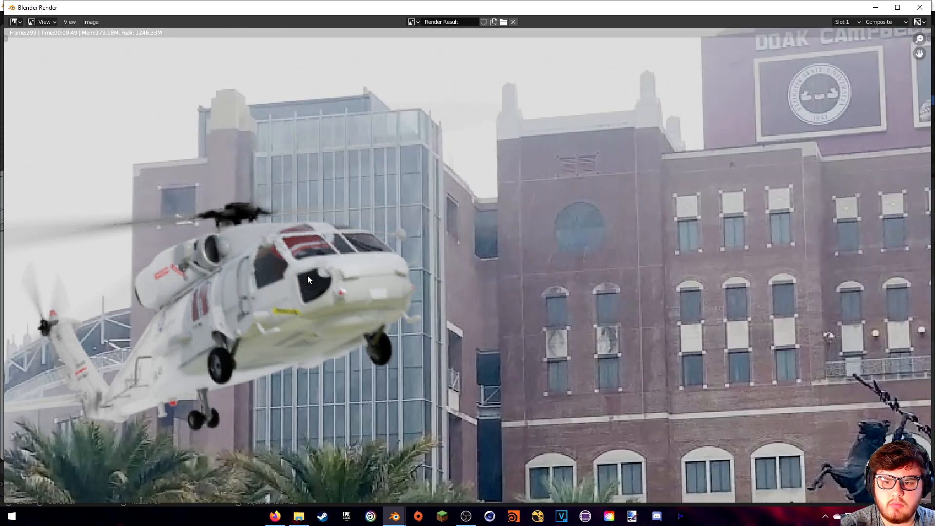
middle_drag(252, 338, 377, 285)
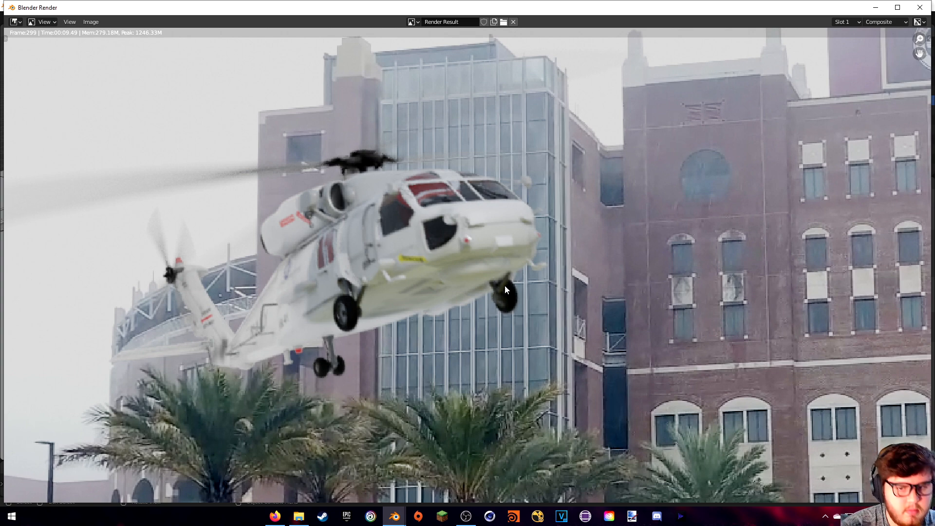
scroll(506, 278, down, 3)
scroll(518, 148, down, 1)
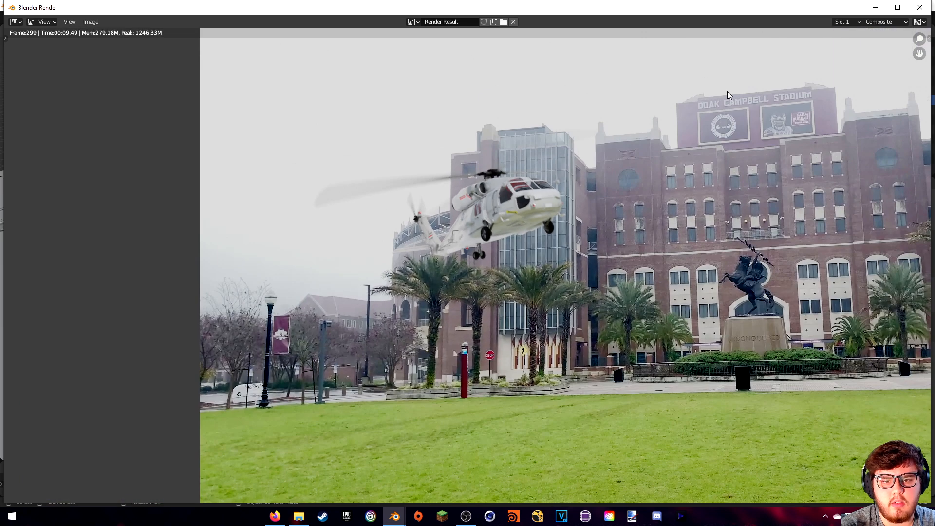
click(920, 7)
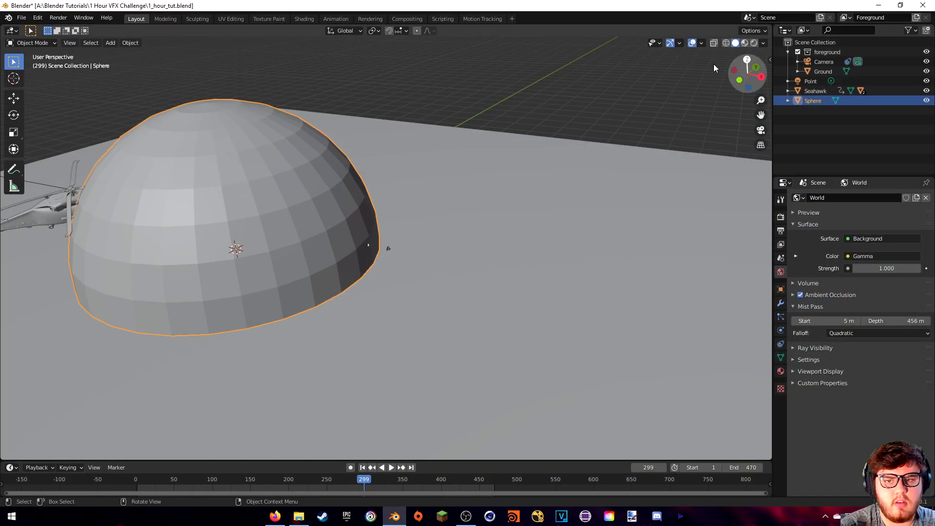
Examine the flying helicopter's position relative to the dome from both outside and inside it.
shift+middle_drag(398, 172, 642, 147)
middle_drag(453, 182, 381, 184)
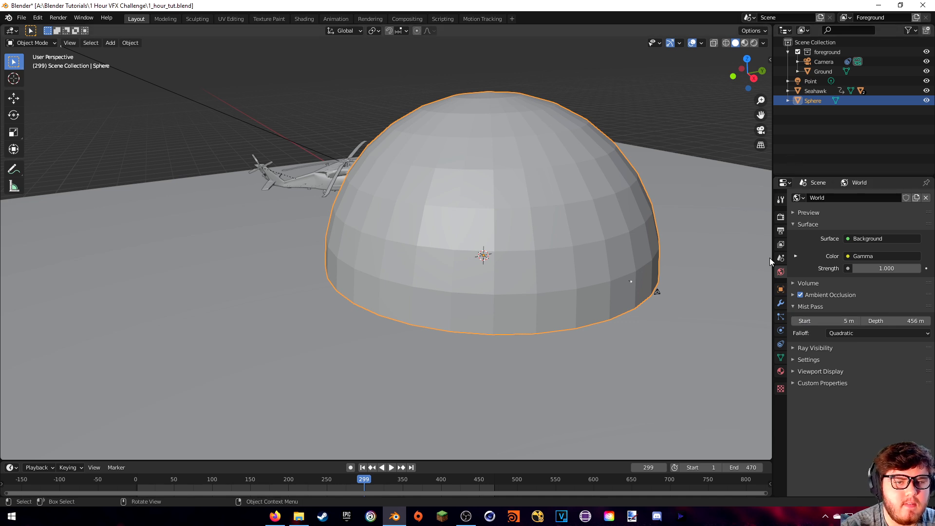
middle_drag(700, 187, 632, 166)
scroll(634, 182, up, 5)
scroll(634, 182, down, 5)
scroll(516, 197, up, 5)
middle_drag(507, 194, 264, 131)
Reopen the finished render of frame 299, check how the helicopter sits in the footage, and close it.
click(58, 18)
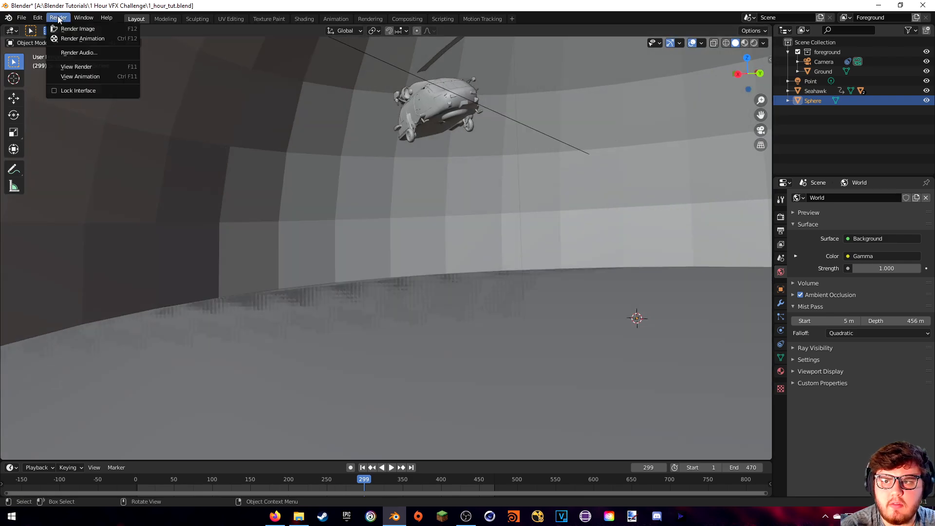
click(73, 70)
scroll(380, 215, up, 3)
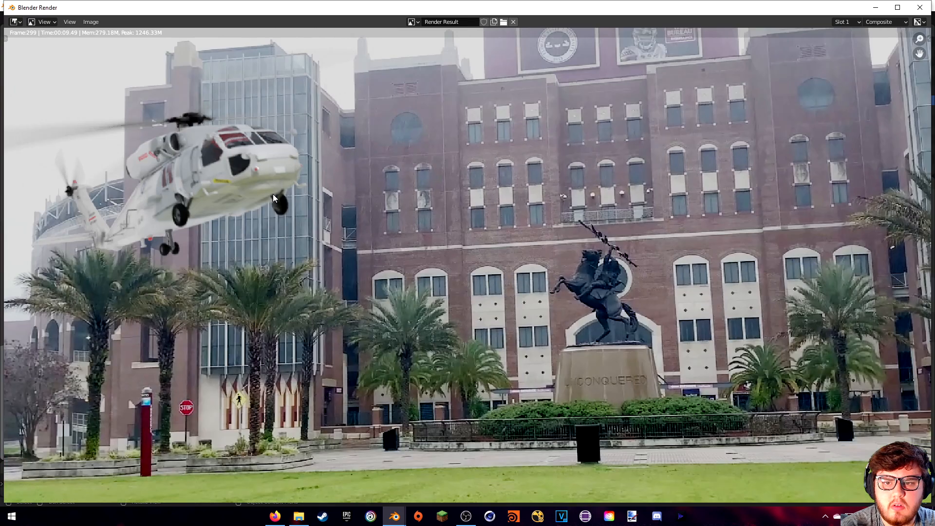
scroll(380, 214, down, 3)
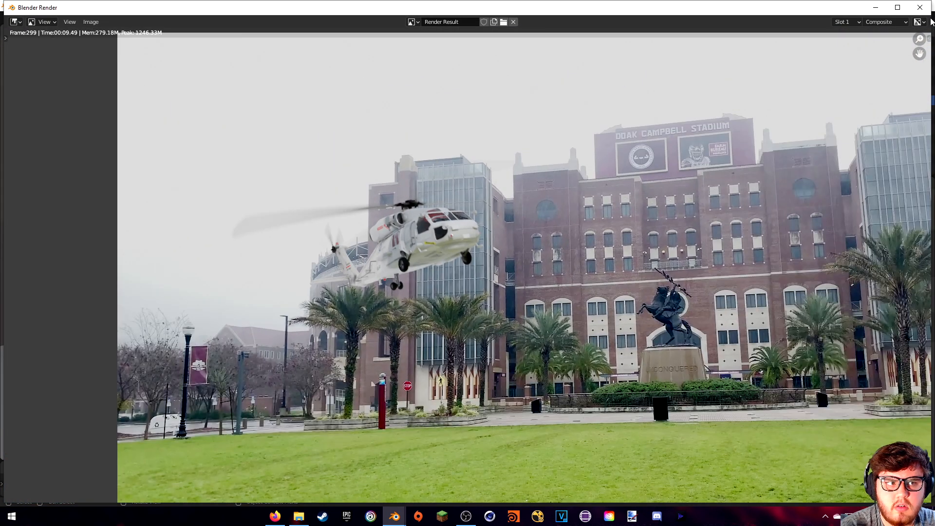
click(919, 7)
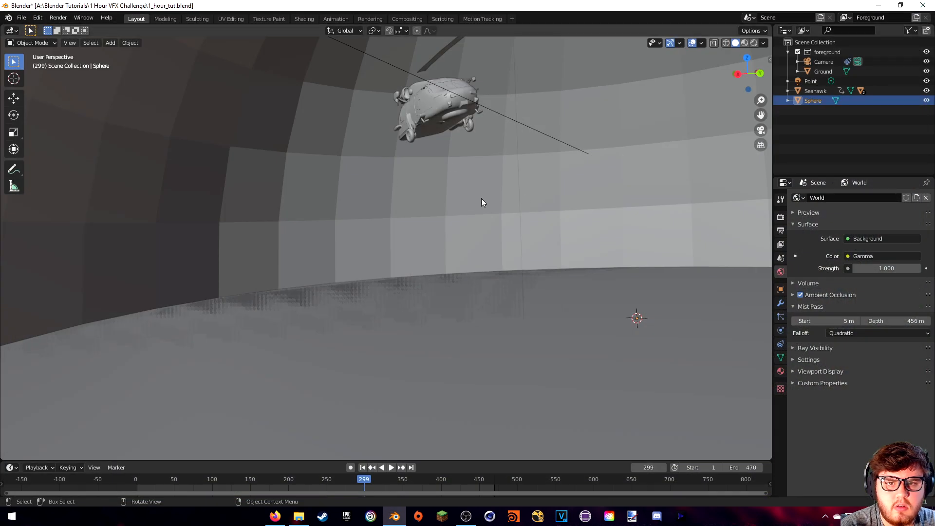
Open the Ray Visibility settings in the dome's object properties.
scroll(475, 204, down, 5)
scroll(615, 230, up, 1)
click(780, 289)
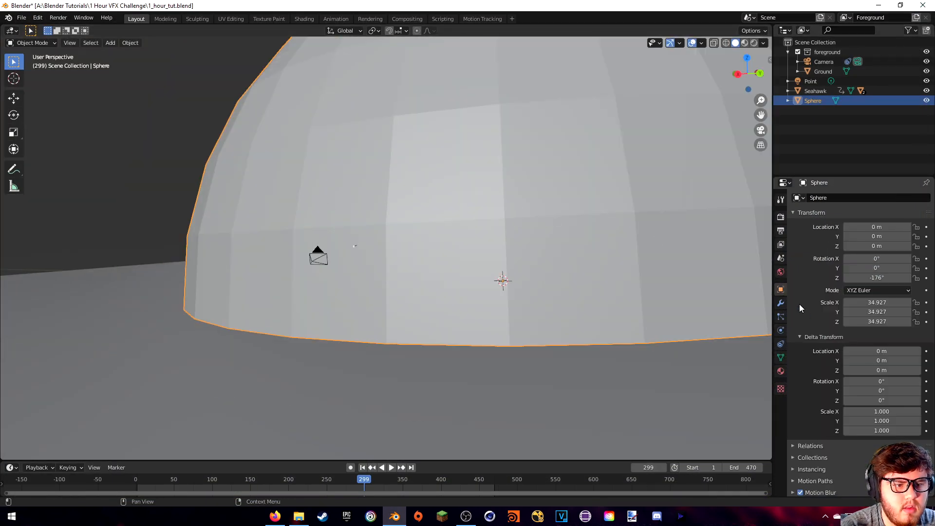
scroll(820, 460, down, 3)
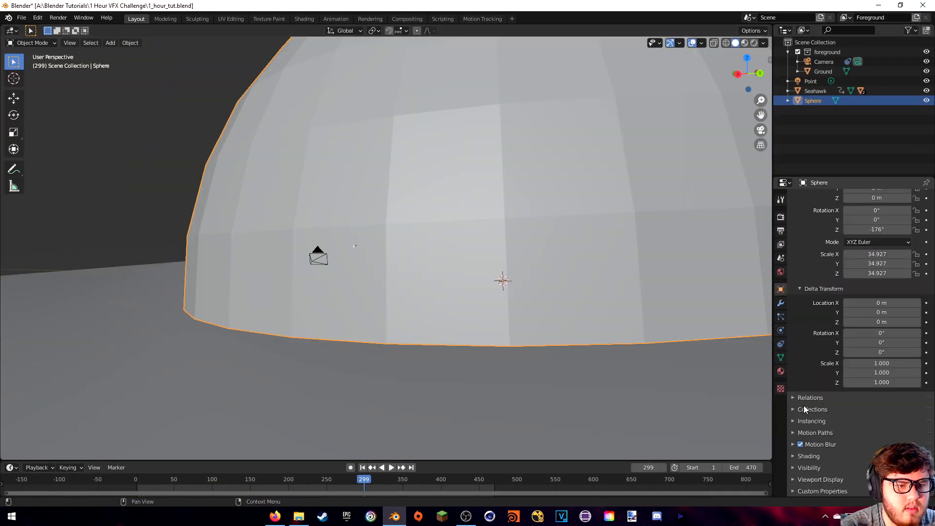
click(793, 468)
scroll(824, 418, down, 8)
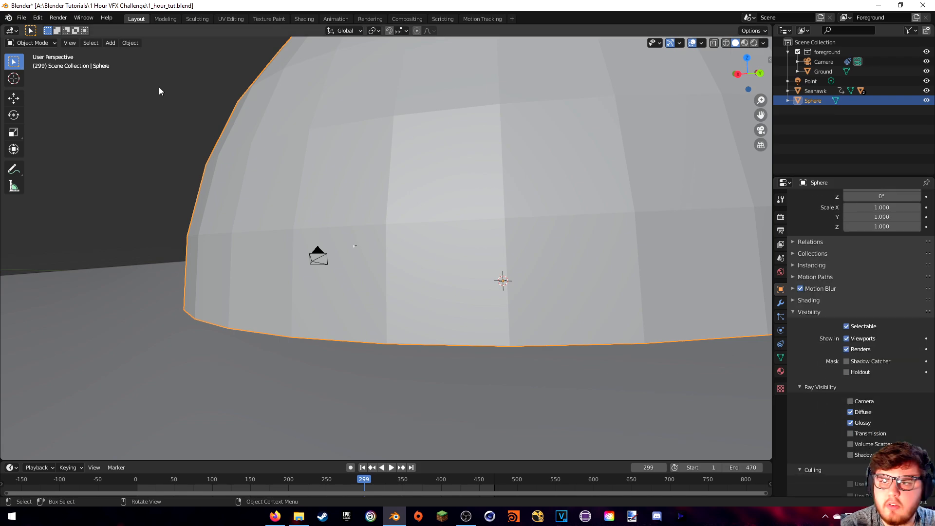
Test-render frame 299 with and without the dome's Diffuse ray visibility to compare the light on the helicopter.
click(58, 17)
click(73, 35)
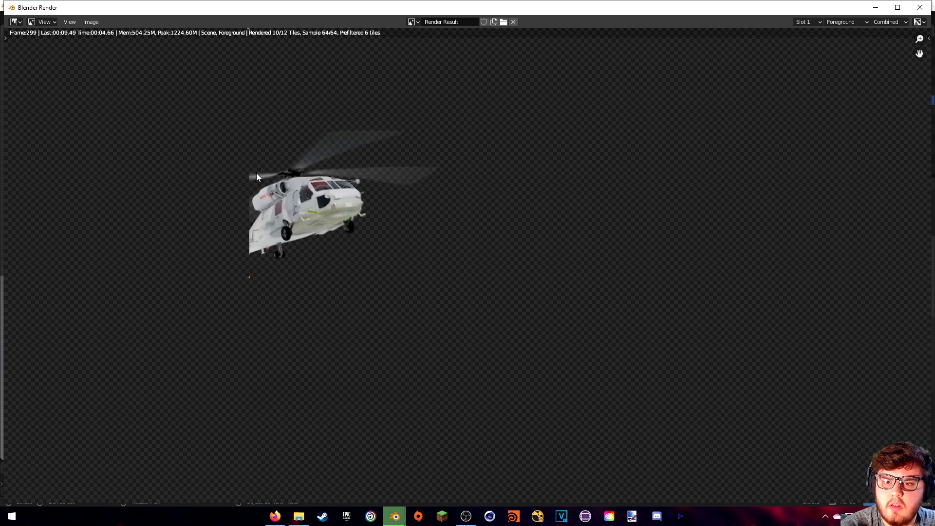
click(919, 9)
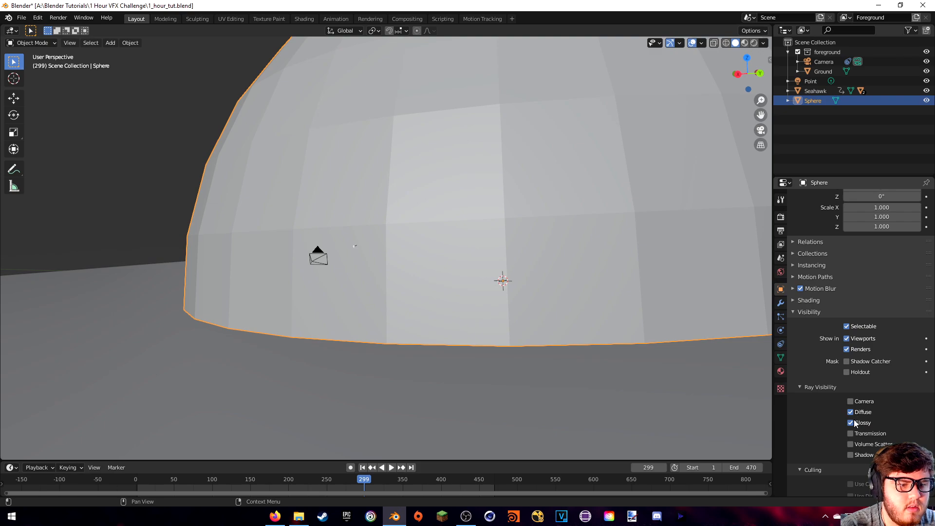
click(58, 17)
click(57, 28)
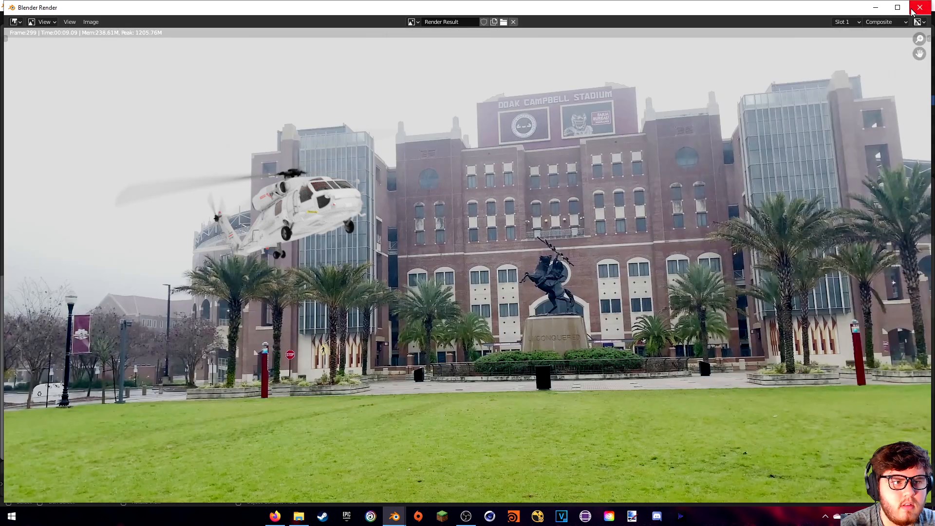
key(Escape)
Try the dome with Diffuse ray visibility on and Glossy off, and test-render frame 299.
click(850, 412)
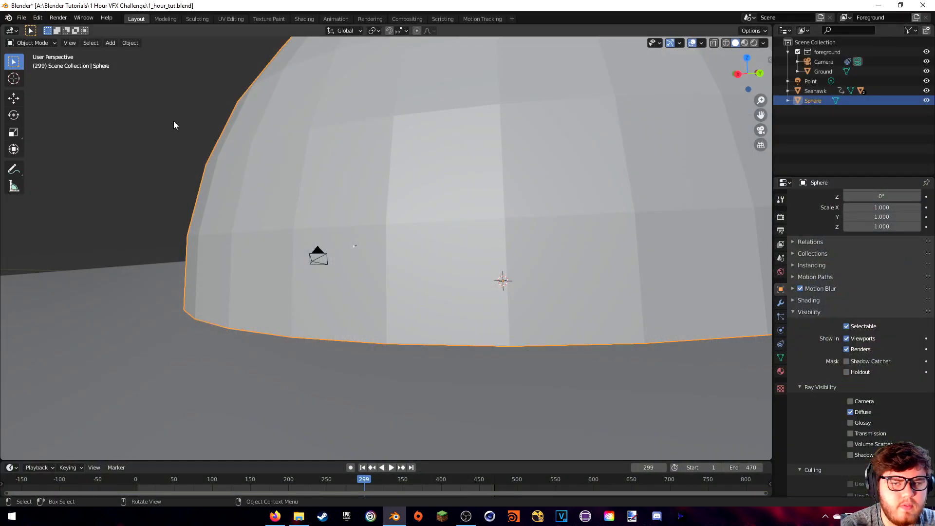
click(58, 18)
click(64, 30)
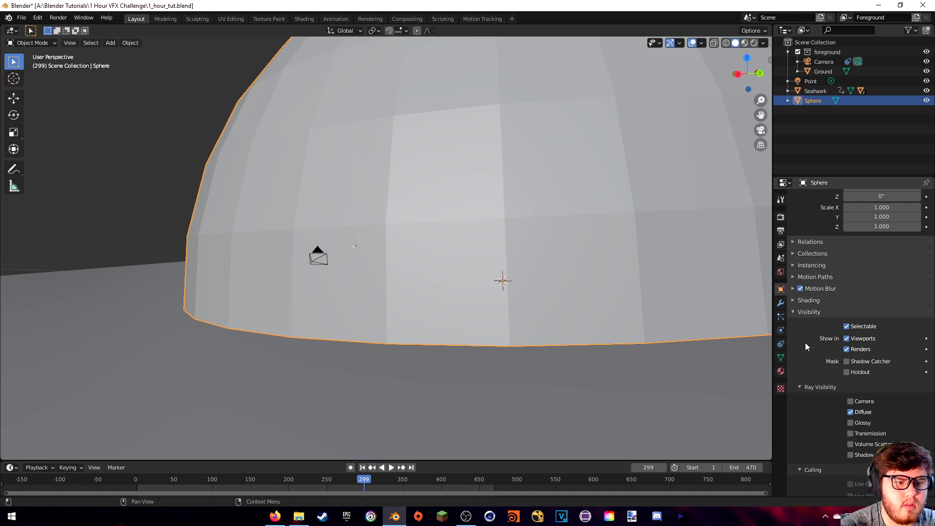
Enable Glossy and Transmission in the dome's ray visibility.
drag(845, 422, 843, 433)
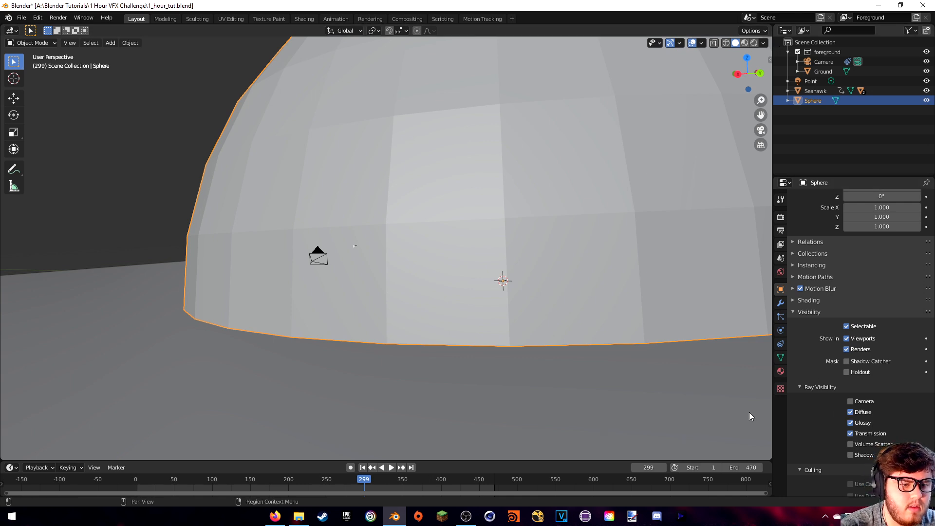
scroll(421, 341, down, 5)
middle_drag(441, 329, 535, 346)
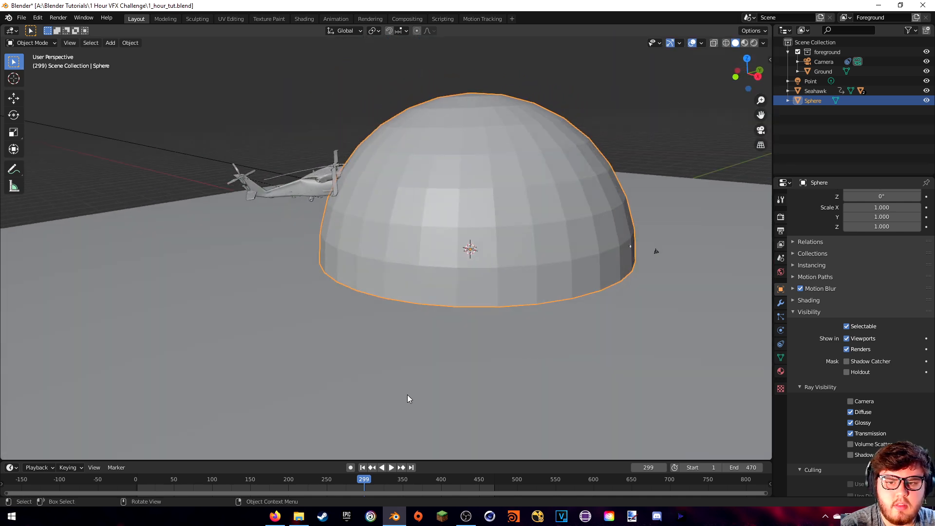
Scrub the timeline between frames 272 and 358 to examine where the helicopter enters the dome, including through the camera.
drag(365, 482, 410, 484)
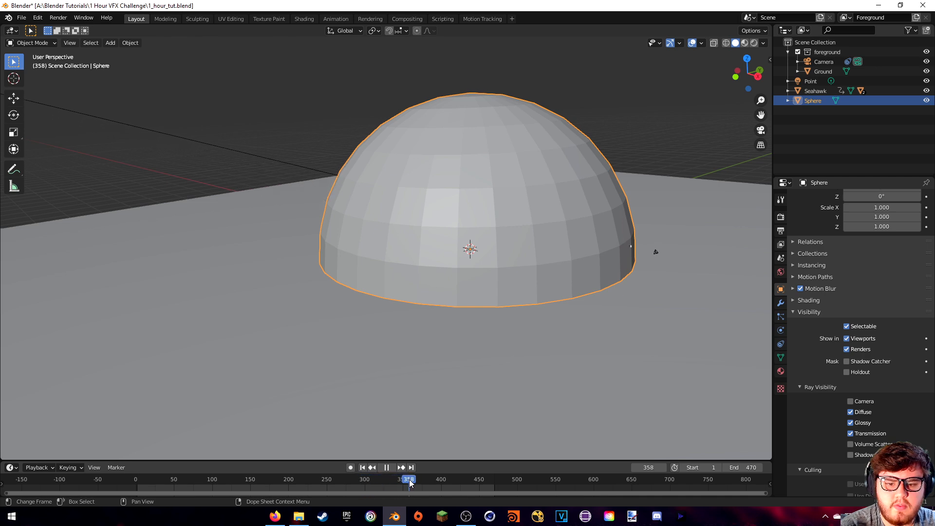
middle_drag(448, 380, 448, 348)
key(KP_0)
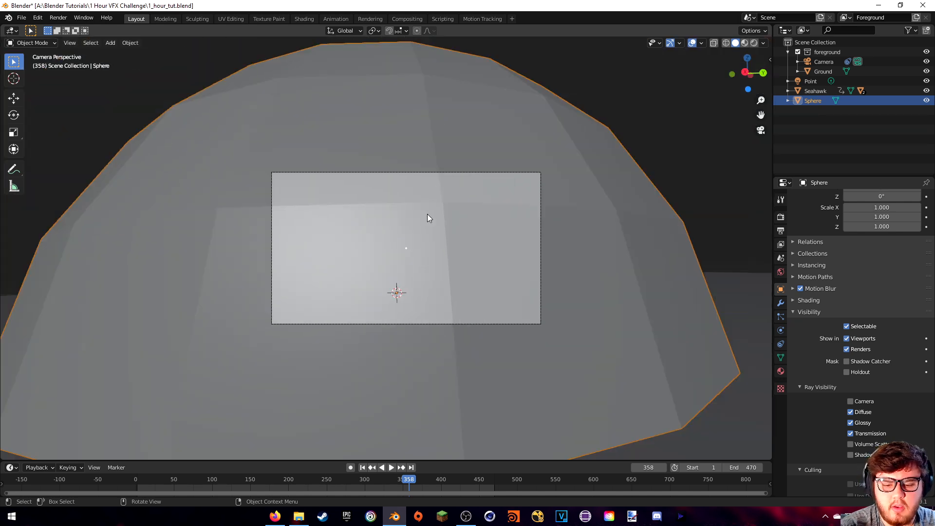
key(KP_0)
drag(380, 482, 345, 482)
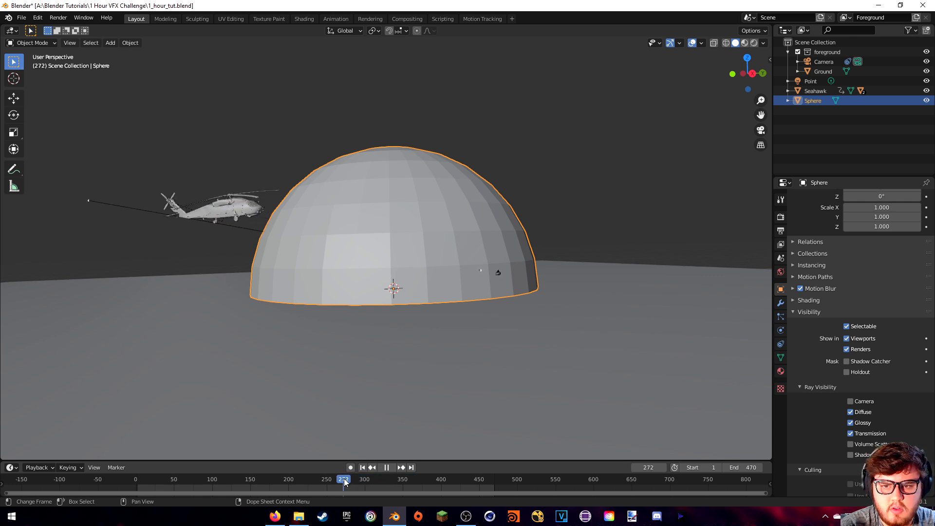
drag(349, 483, 390, 482)
middle_drag(323, 372, 359, 365)
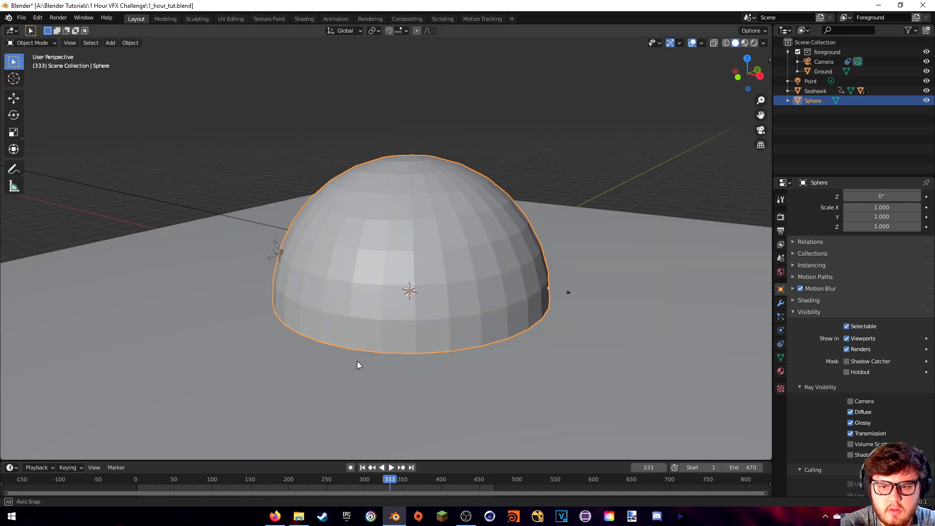
Play forward to frame 341 and test-render it to check the helicopter's lighting inside the dome.
key(space)
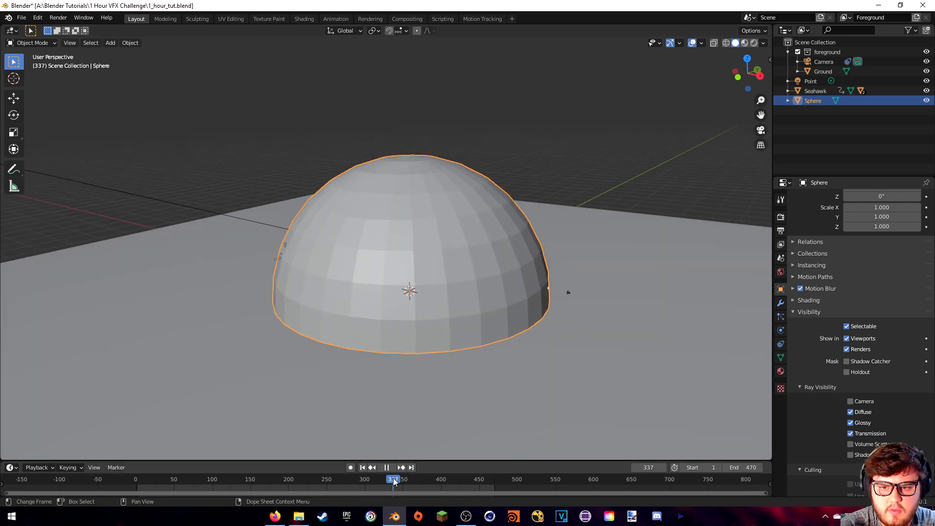
click(58, 18)
click(66, 35)
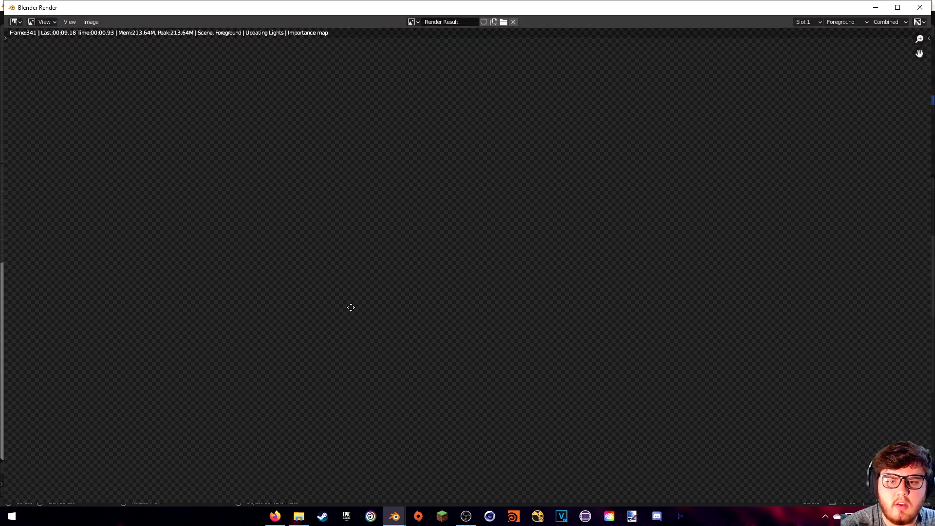
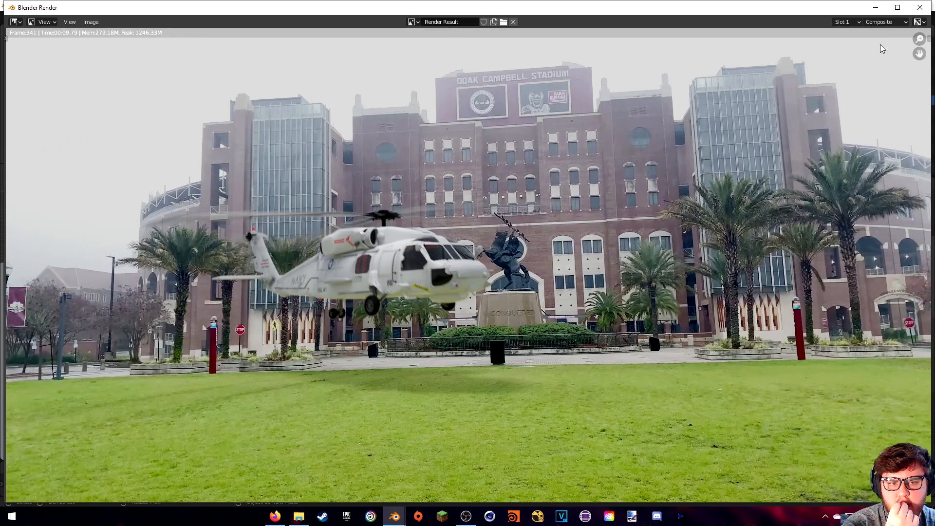
click(916, 13)
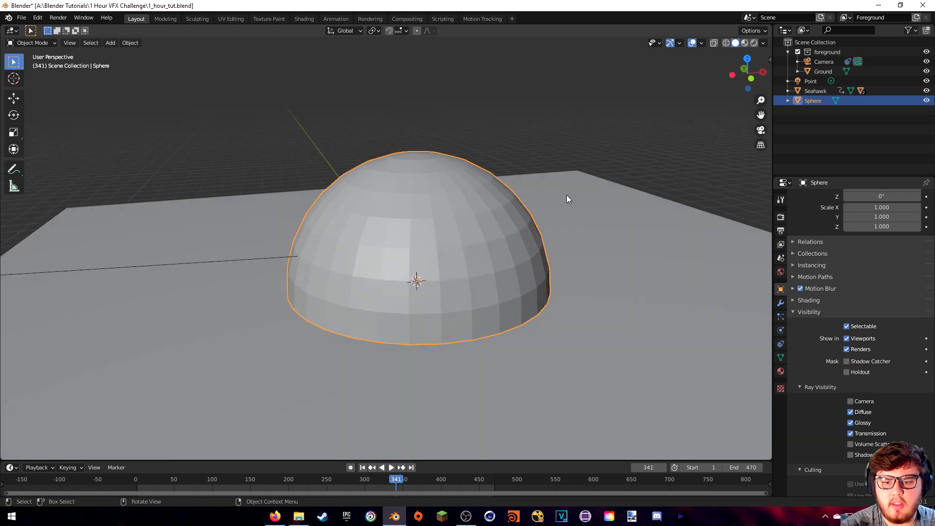
At frame 287, circle-select the dome's wall faces around the helicopter's entry path and delete them to make an opening.
drag(402, 482, 355, 486)
middle_drag(372, 395, 396, 386)
key(Tab)
middle_drag(412, 351, 422, 343)
key(c)
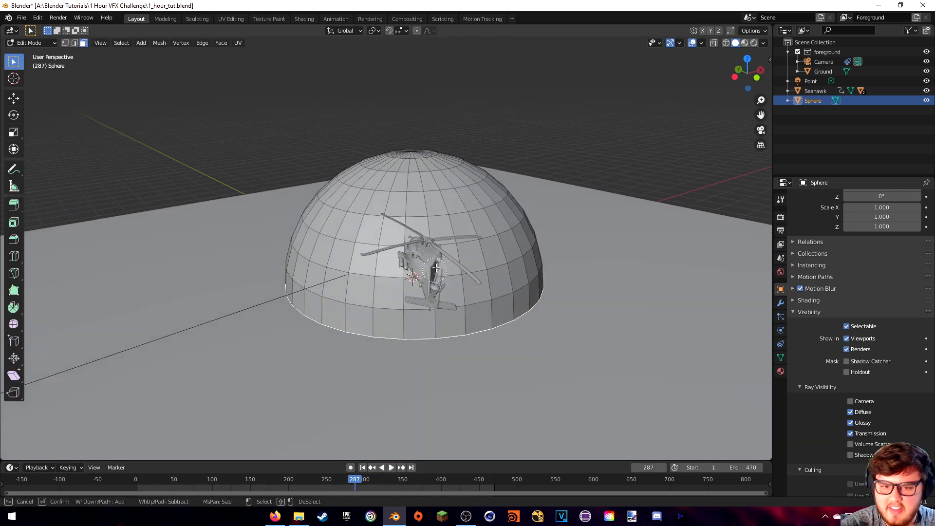
drag(458, 230, 475, 235)
key(Escape)
middle_drag(523, 220, 498, 223)
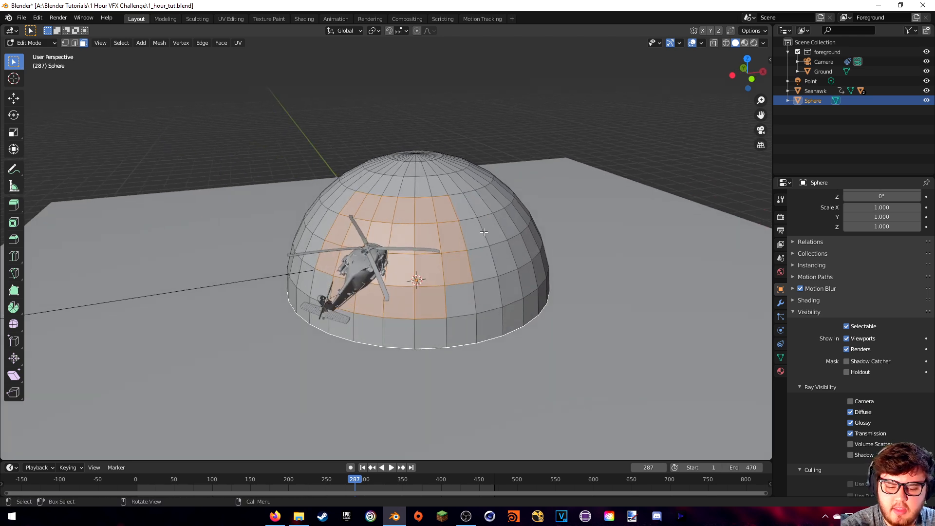
key(x)
click(471, 240)
Scrub the helicopter's entry through the opening and delete one more wall face beside it at frame 303.
middle_drag(438, 351, 407, 360)
key(space)
click(314, 479)
drag(314, 480, 340, 479)
middle_drag(357, 378, 394, 382)
key(space)
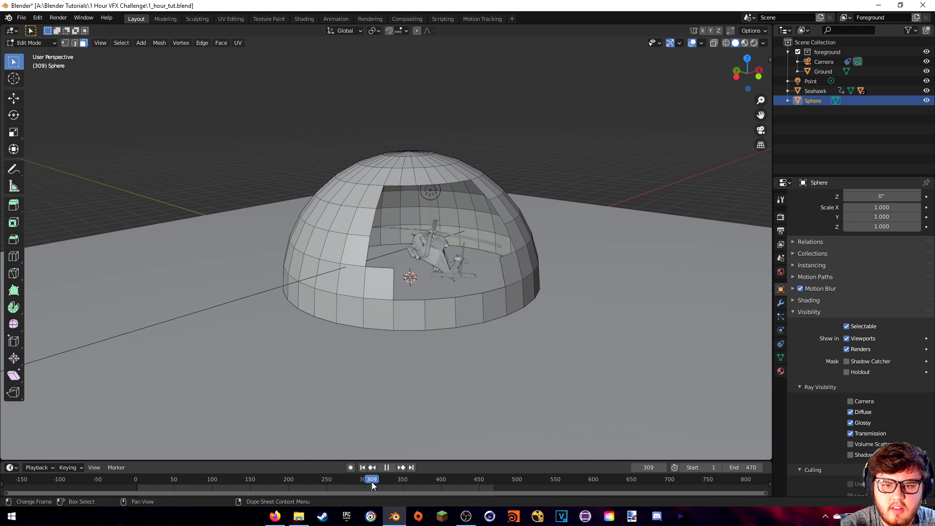
key(space)
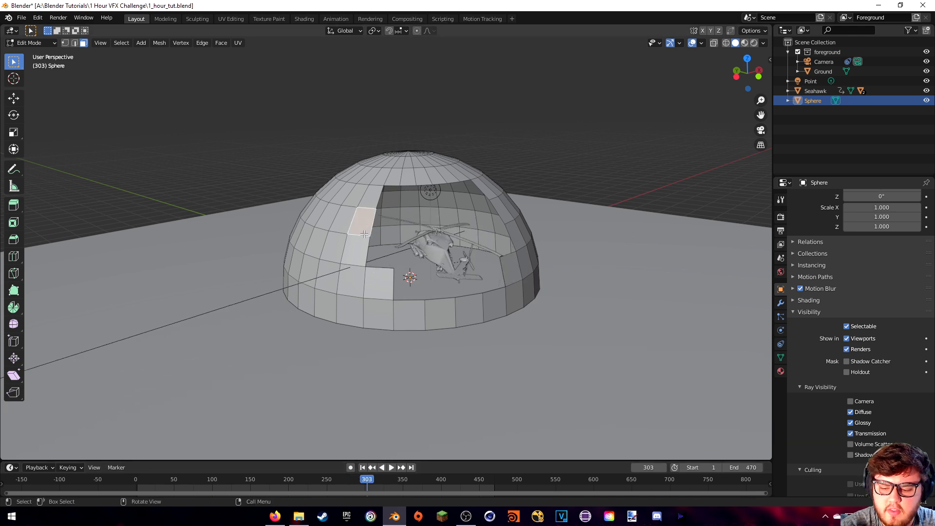
key(x)
click(364, 235)
Replay the helicopter's entry through the opening and test-render frame 307.
key(space)
key(space)
middle_drag(454, 377, 410, 383)
drag(401, 479, 370, 490)
click(58, 18)
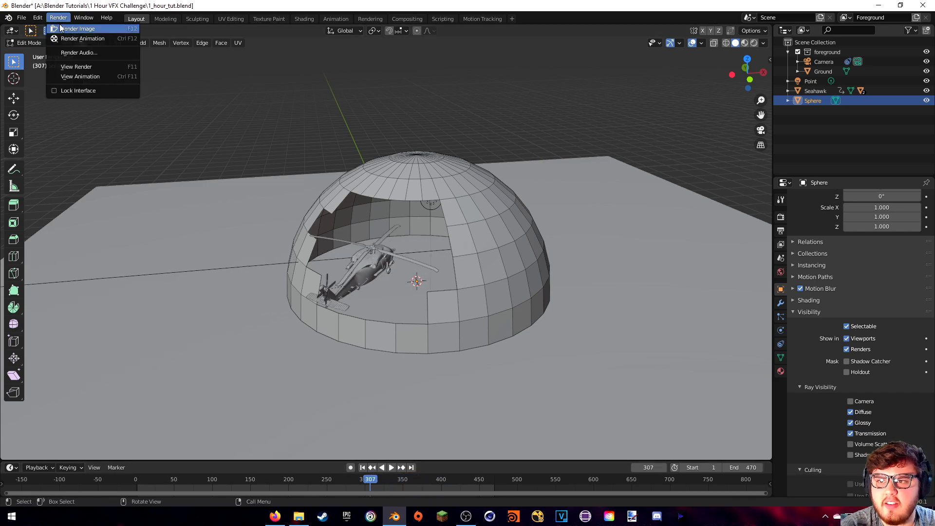
click(73, 27)
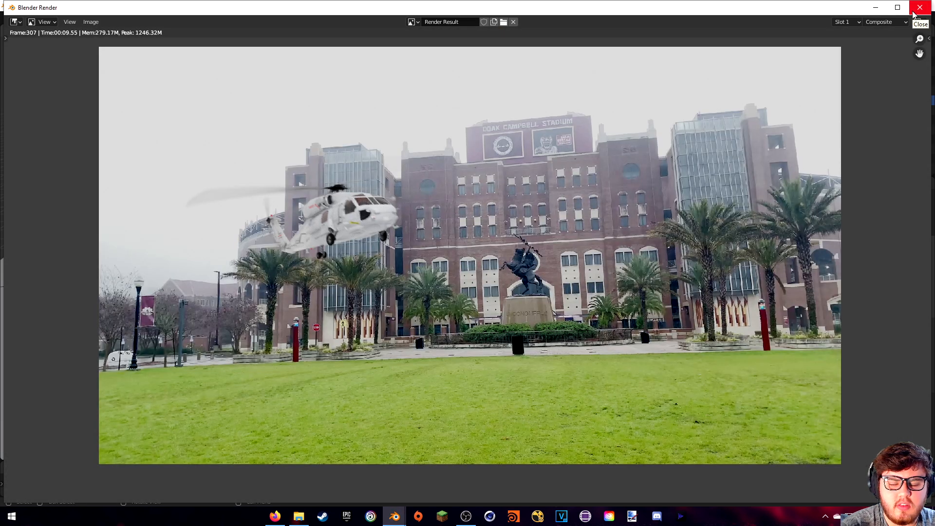
click(914, 11)
Test-render frame 357 and examine the light on the helicopter as it hovers inside the dome.
mouse_move(410, 482)
mouse_down()
mouse_move(438, 482)
mouse_move(408, 481)
mouse_up()
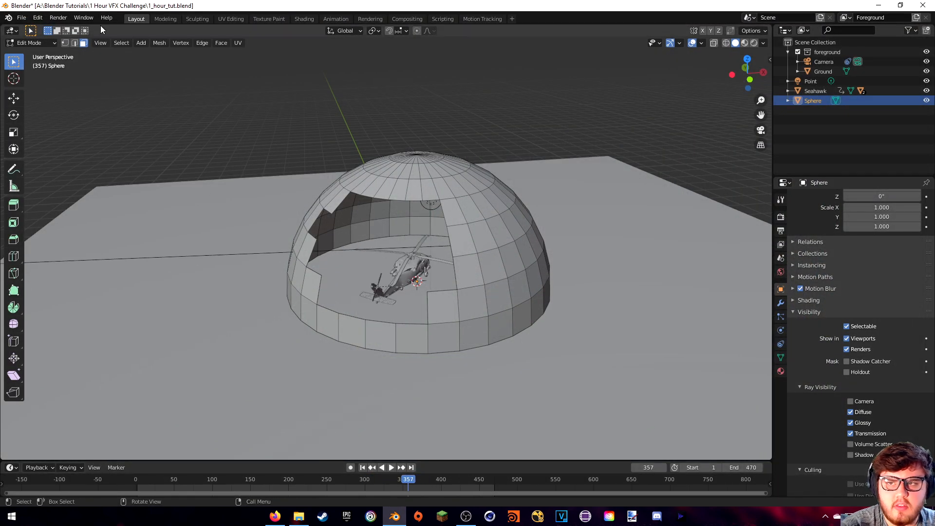
click(58, 18)
click(68, 30)
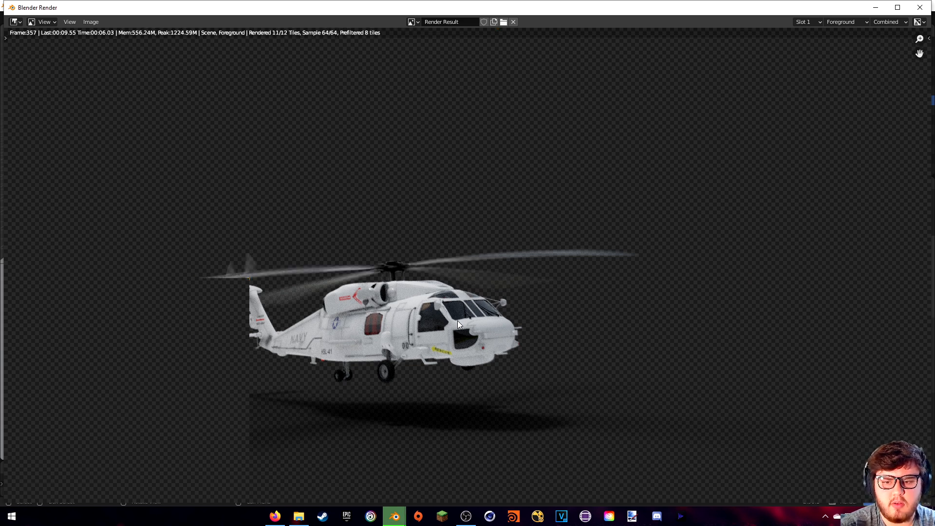
middle_drag(446, 338, 488, 302)
scroll(497, 296, down, 2)
scroll(507, 288, up, 1)
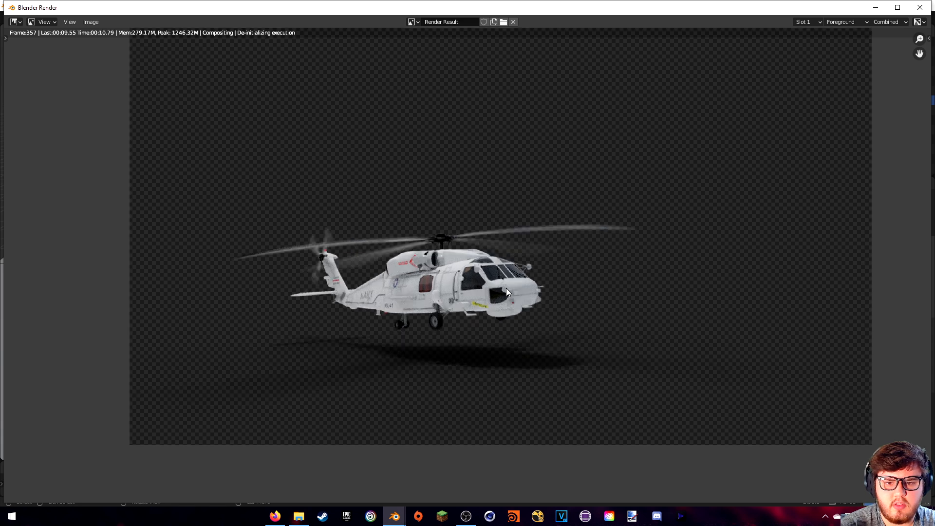
click(920, 7)
Examine the dome from underneath and through its opening, in both object and edit mode.
middle_drag(555, 228, 437, 272)
key(Tab)
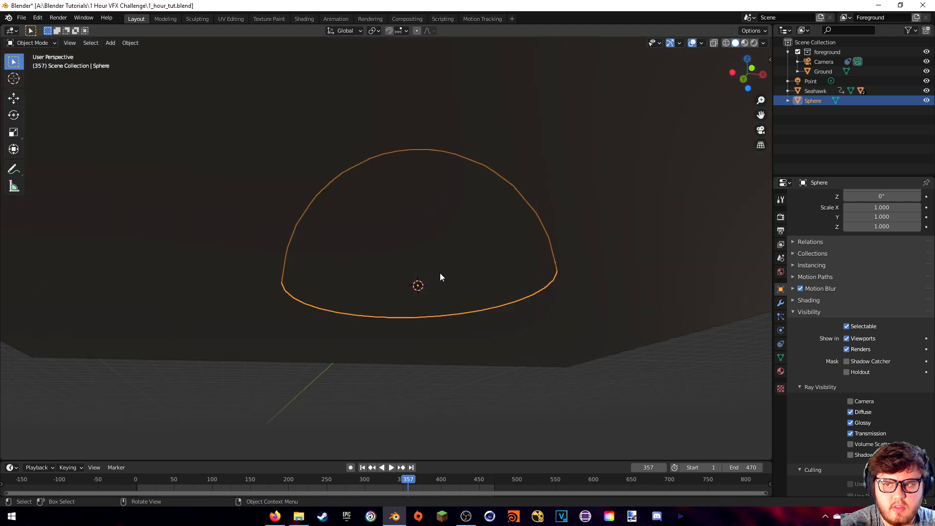
click(440, 273)
key(Tab)
key(Tab)
click(447, 239)
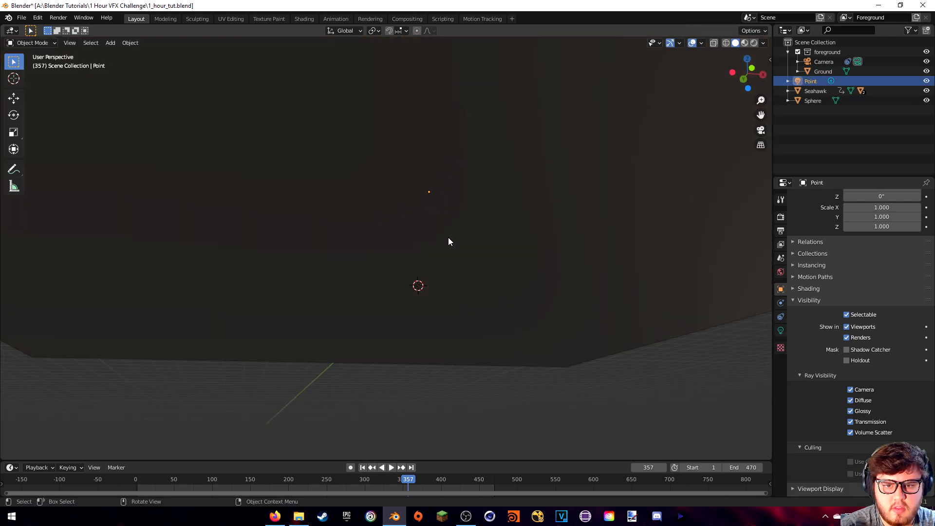
middle_drag(444, 244, 452, 271)
click(455, 254)
key(Tab)
middle_drag(460, 234, 471, 202)
middle_drag(431, 251, 442, 296)
key(Tab)
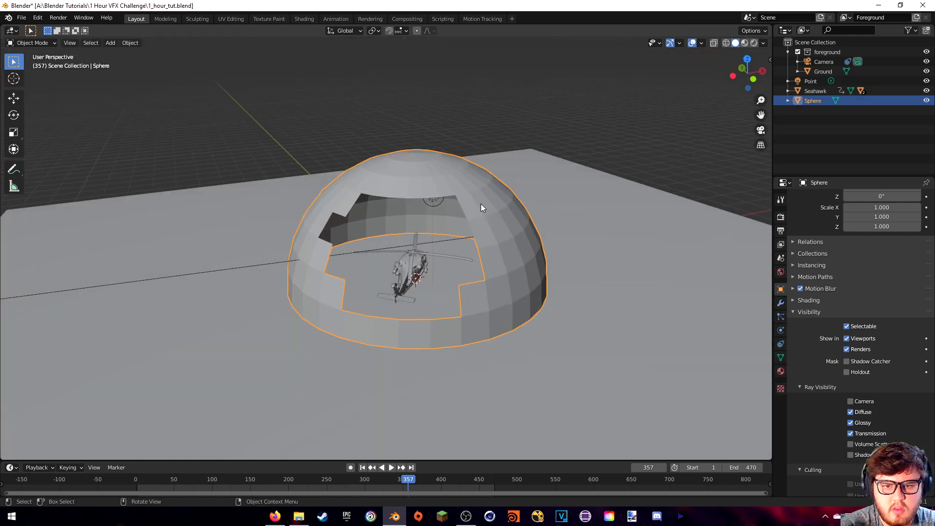
key(g)
key(z)
right_click(468, 49)
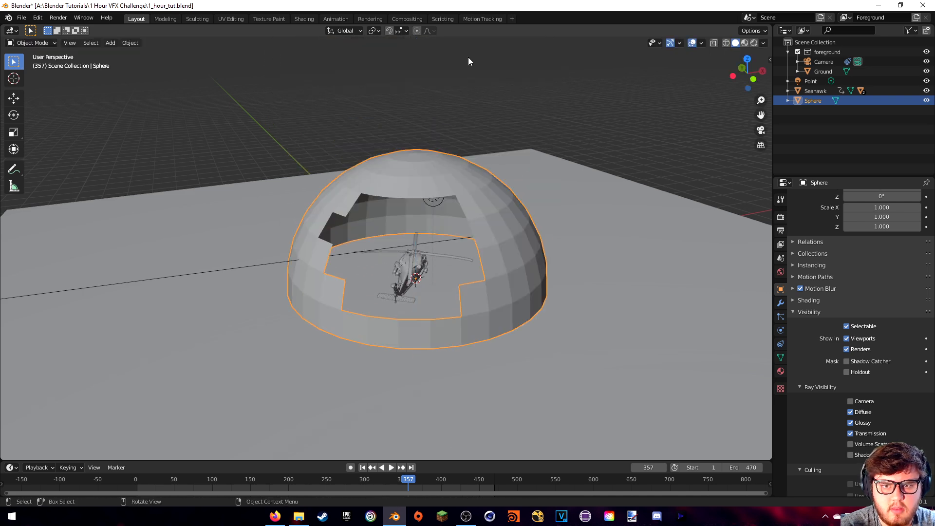
Select the dome's bottom edge loop and add a new UV Editing workspace from the General set.
middle_drag(439, 186, 441, 177)
key(2)
alt+click(464, 333)
middle_drag(446, 258, 424, 182)
click(231, 19)
middle_drag(259, 135, 219, 36)
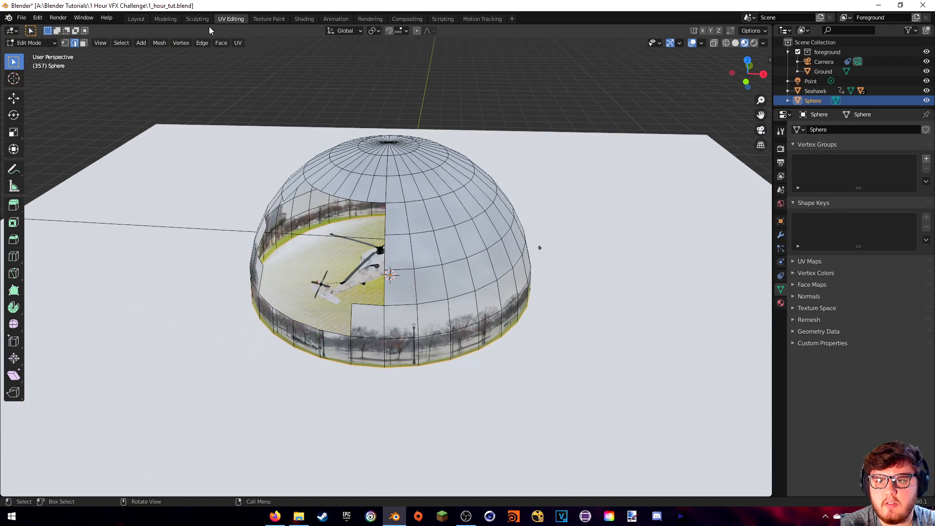
double_click(237, 19)
click(238, 19)
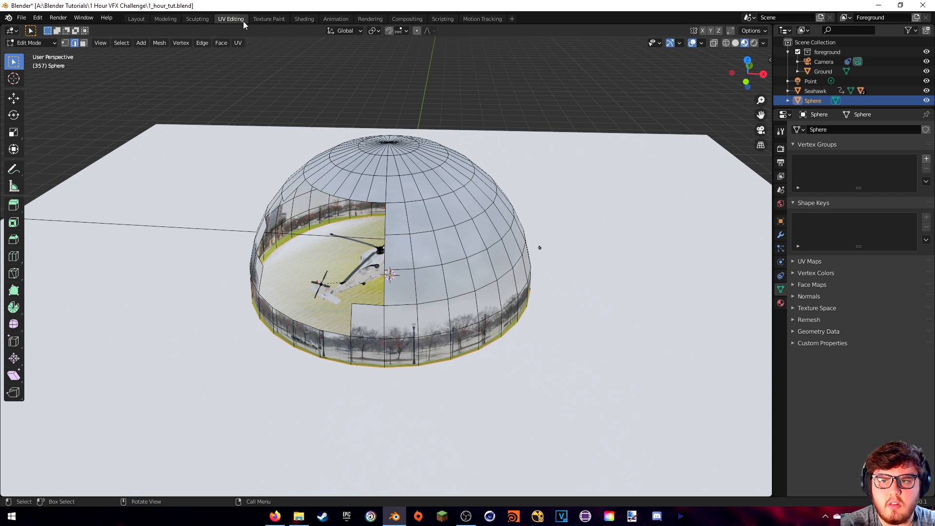
click(513, 18)
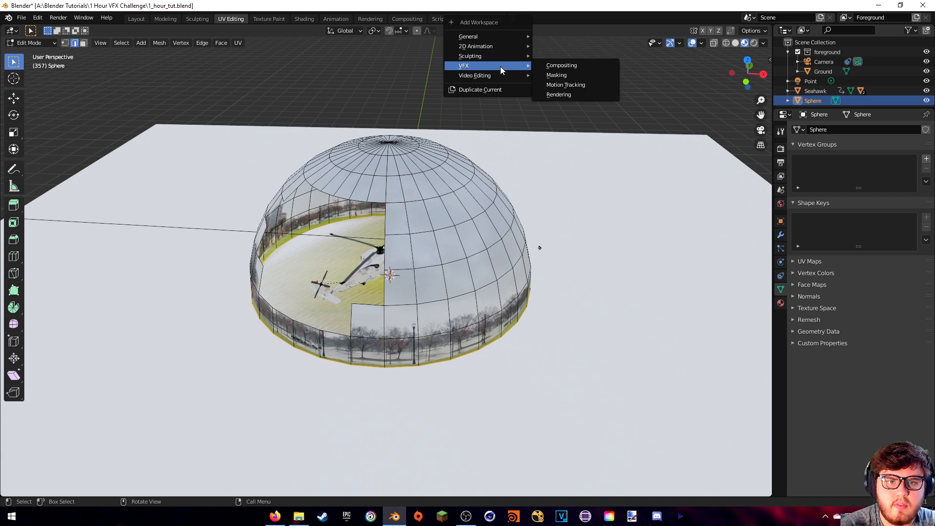
mouse_move(500, 38)
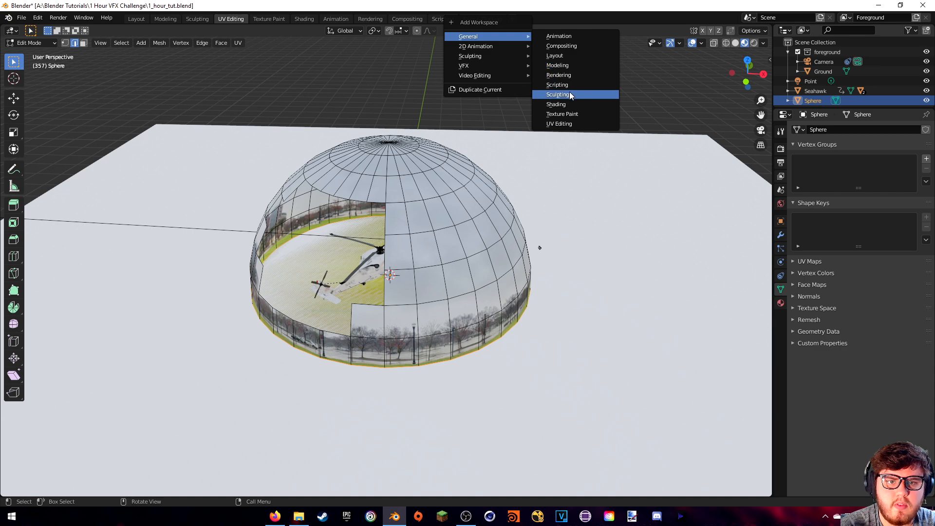
click(565, 123)
Select the dome's floor face and unwrap it with Project From View from the top view.
scroll(276, 215, down, 4)
scroll(565, 218, up, 5)
middle_drag(565, 217, 612, 239)
click(677, 305)
key(3)
key(a)
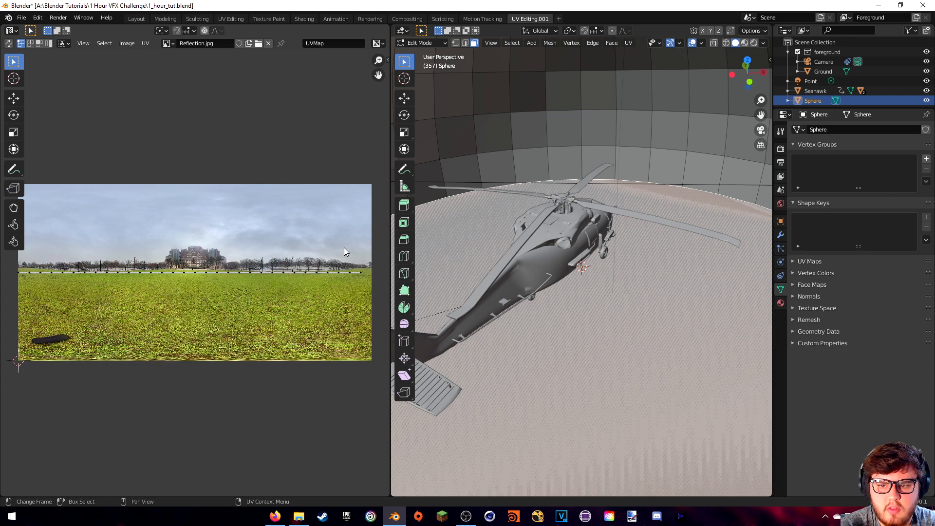
middle_drag(584, 287, 601, 254)
key(KP_7)
scroll(599, 252, down, 3)
key(u)
click(591, 250)
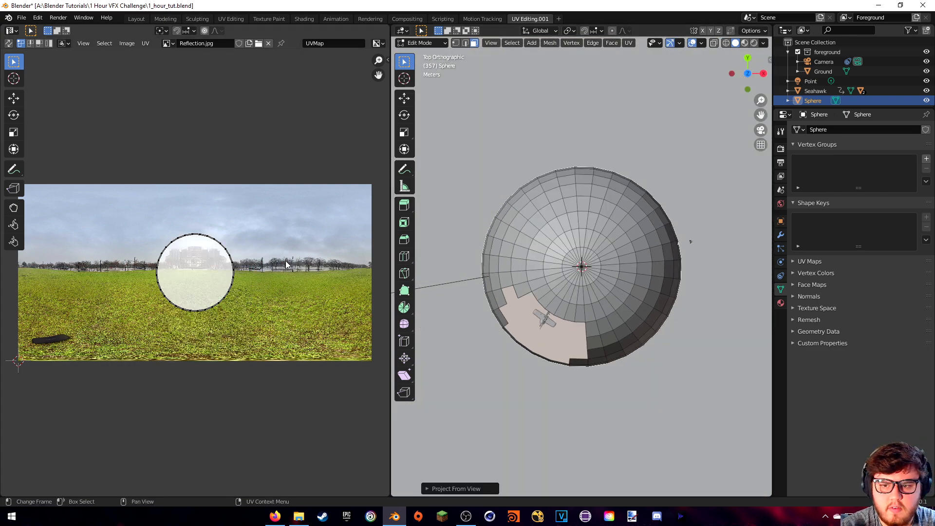
Move the floor's circular UV island onto the grass of Reflection.jpg and stretch it along X across most of the image.
key(g)
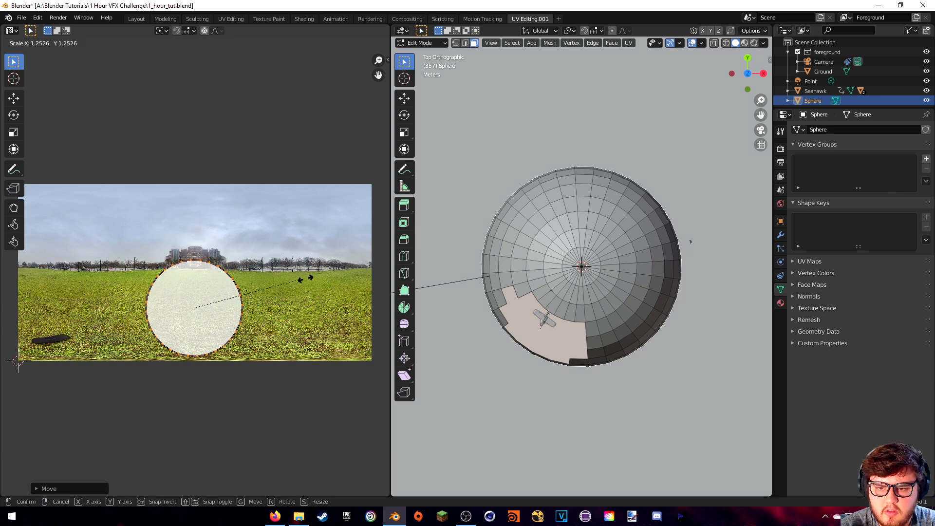
click(288, 294)
key(s)
key(x)
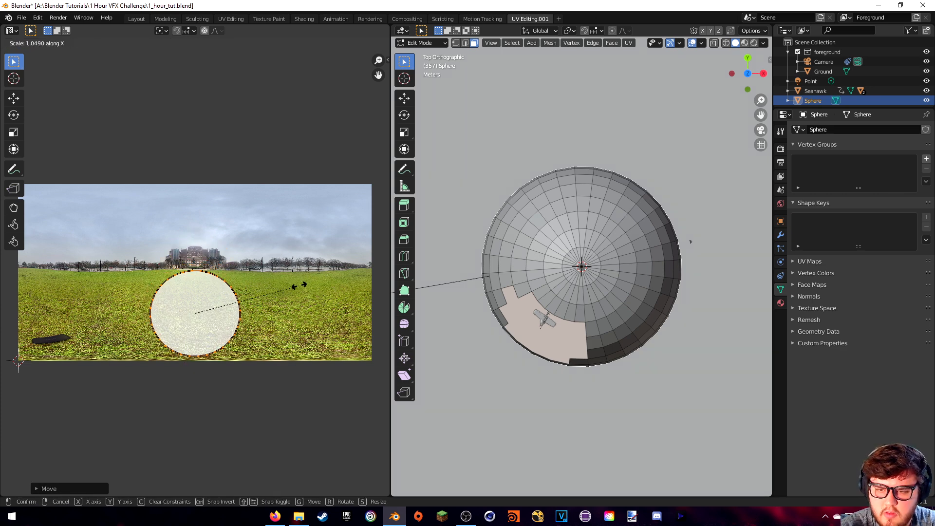
click(274, 274)
Test-render frame 357 and examine how the remapped grass floor lights the helicopter's underside.
middle_drag(566, 244, 583, 185)
key(z)
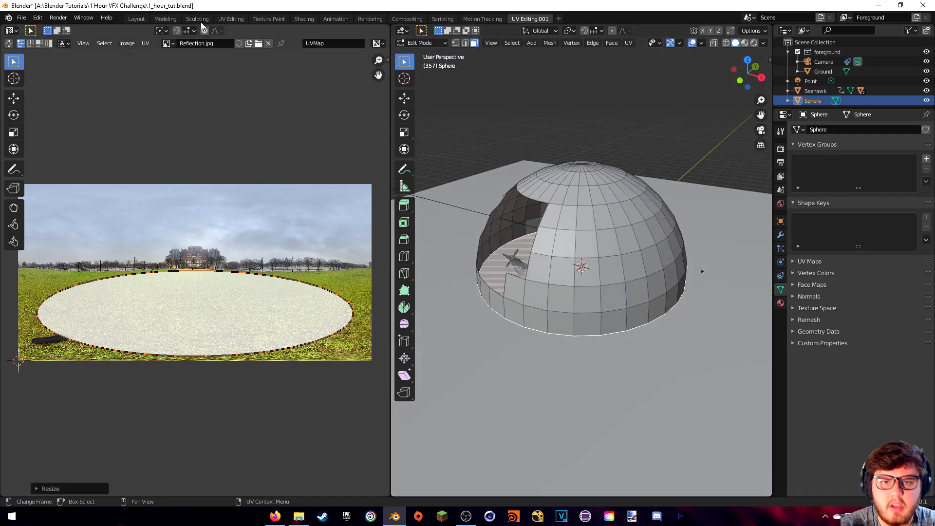
click(57, 17)
click(78, 28)
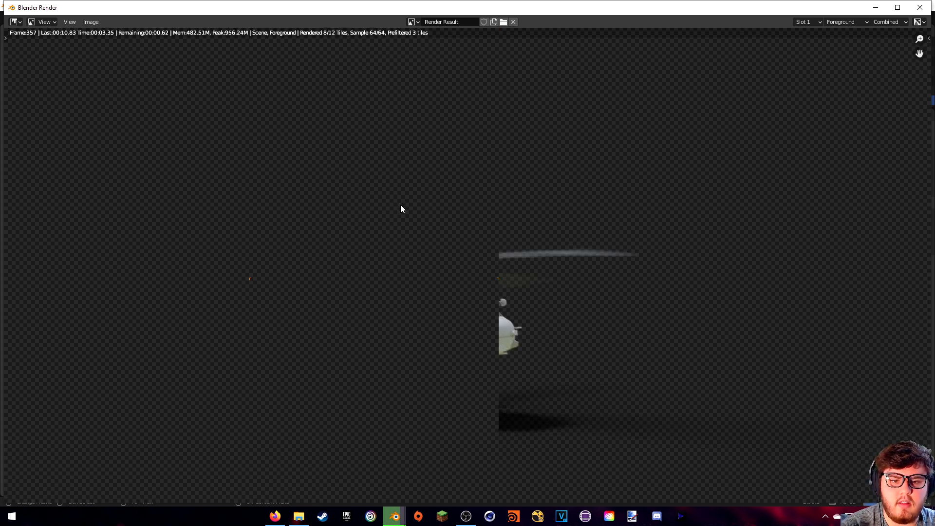
middle_drag(434, 273, 463, 245)
scroll(489, 238, up, 2)
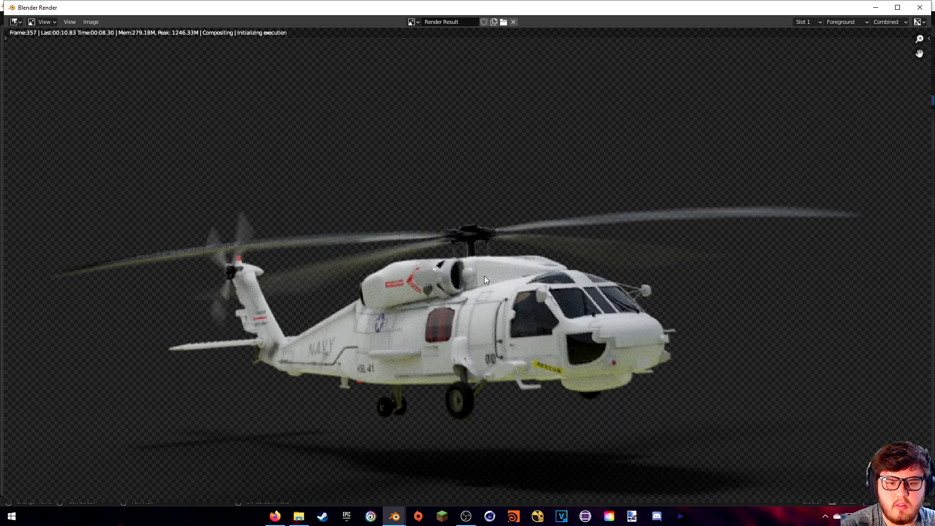
middle_drag(485, 276, 474, 248)
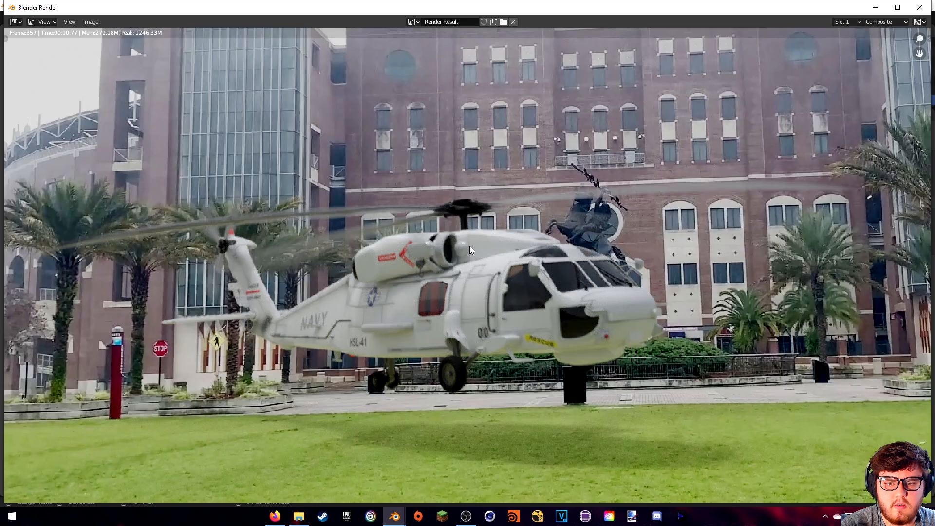
scroll(470, 247, down, 2)
middle_drag(476, 242, 475, 241)
middle_drag(548, 245, 513, 257)
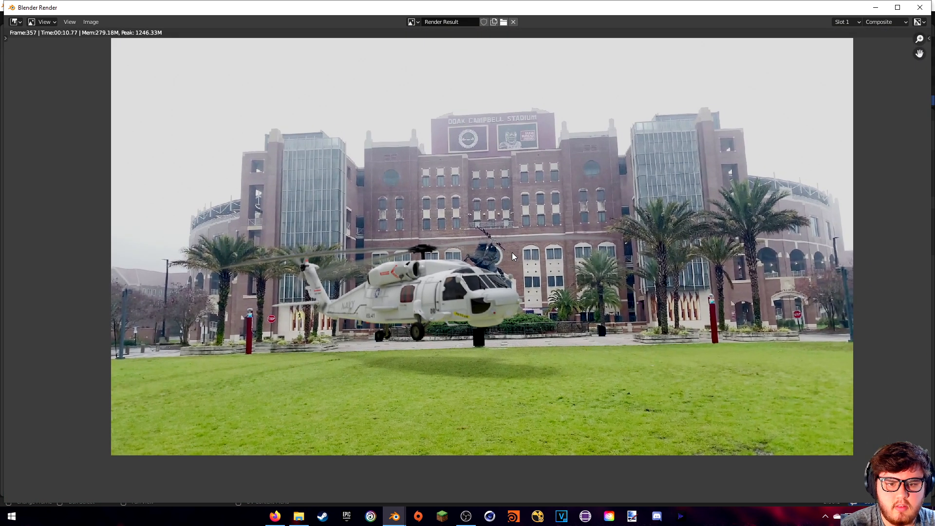
middle_drag(495, 225, 516, 234)
click(920, 7)
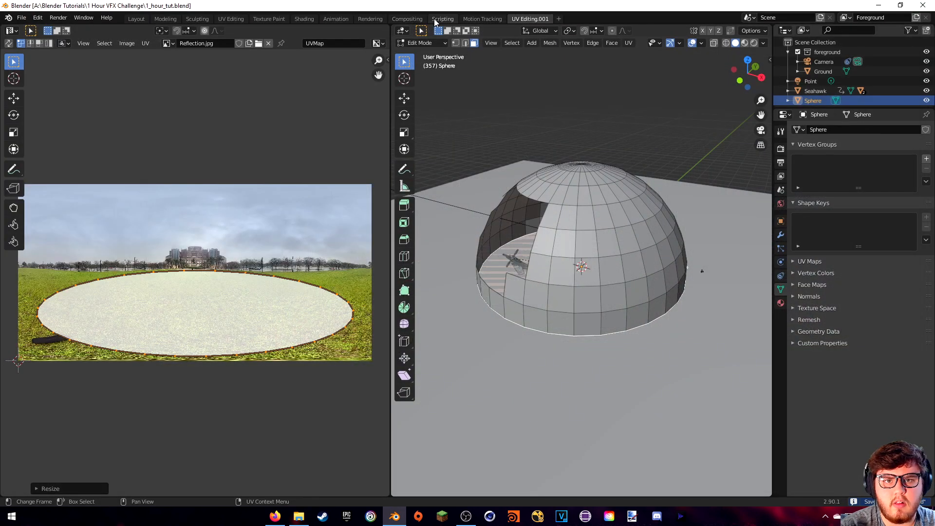
In the compositing node tree, insert a Color Balance node on the link feeding the Alpha Over node's lower image input.
click(305, 18)
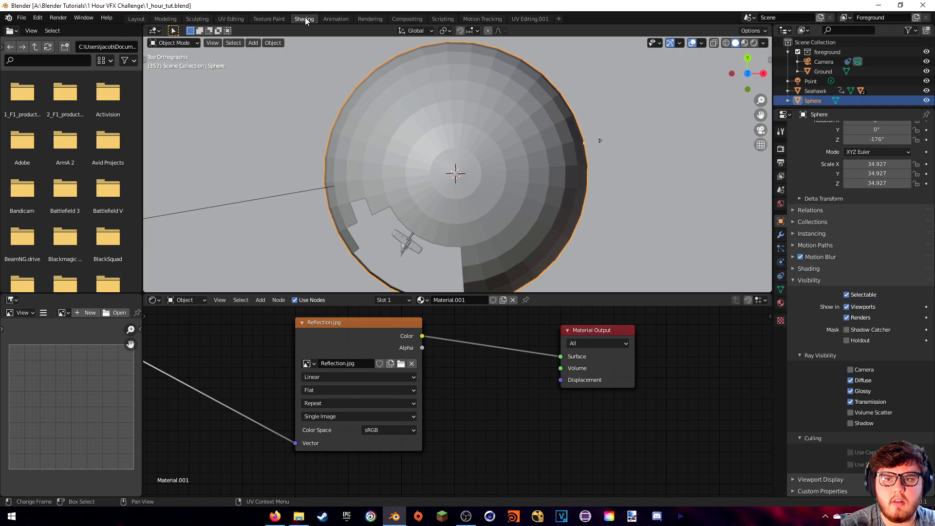
click(407, 18)
middle_drag(396, 238, 291, 191)
shift+middle_drag(346, 180, 407, 179)
key(shift+a)
click(336, 180)
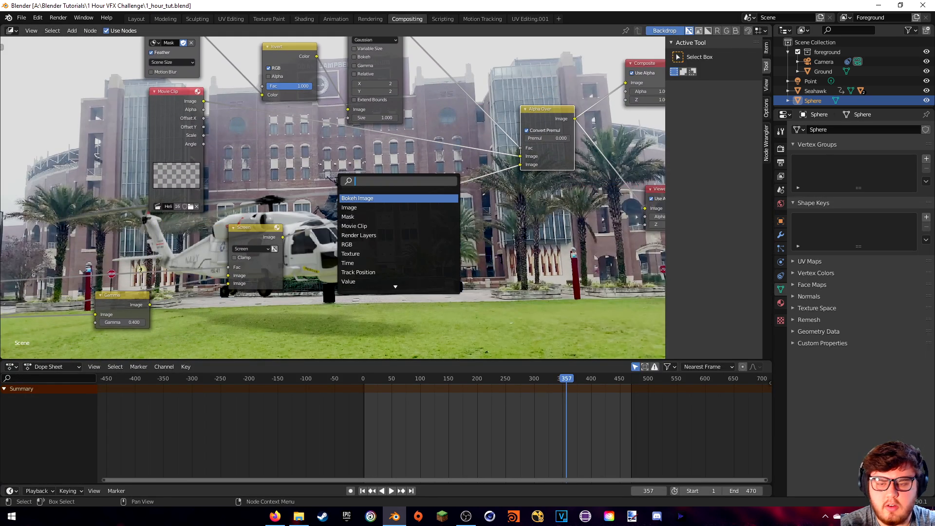
text(color)
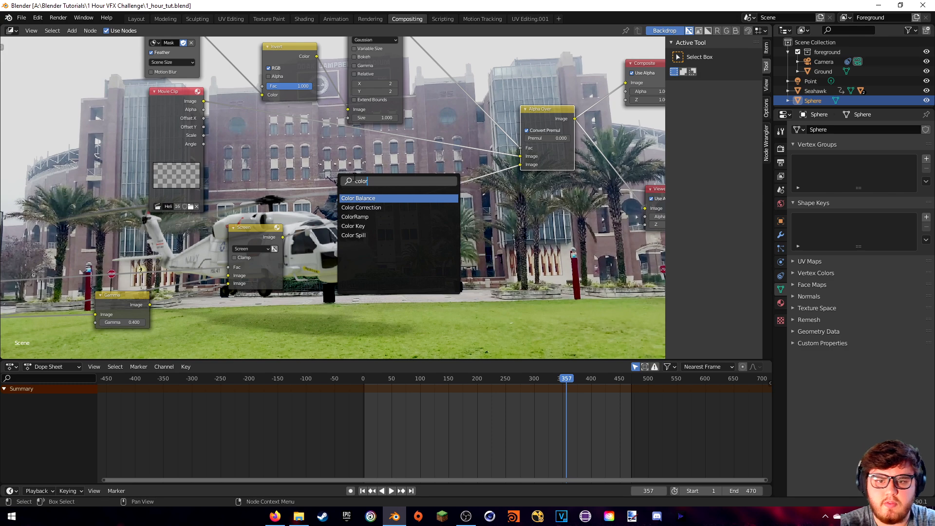
click(365, 198)
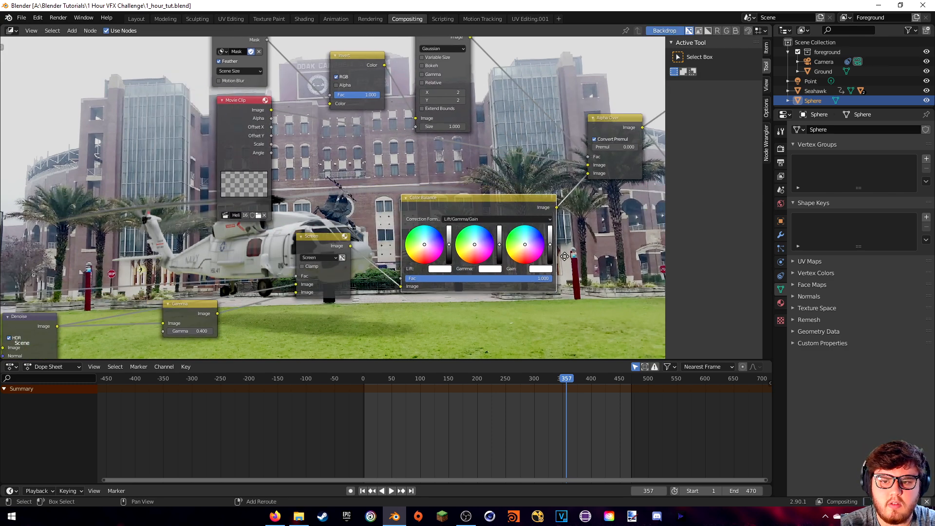
Move the Screen node further down in the node tree so it uncovers the helicopter in the backdrop.
scroll(511, 244, up, 9)
middle_drag(497, 248, 23, 269)
drag(259, 285, 249, 329)
mouse_move(306, 262)
middle_down()
mouse_move(279, 231)
mouse_move(302, 231)
mouse_move(230, 232)
mouse_move(303, 239)
mouse_move(303, 260)
middle_up()
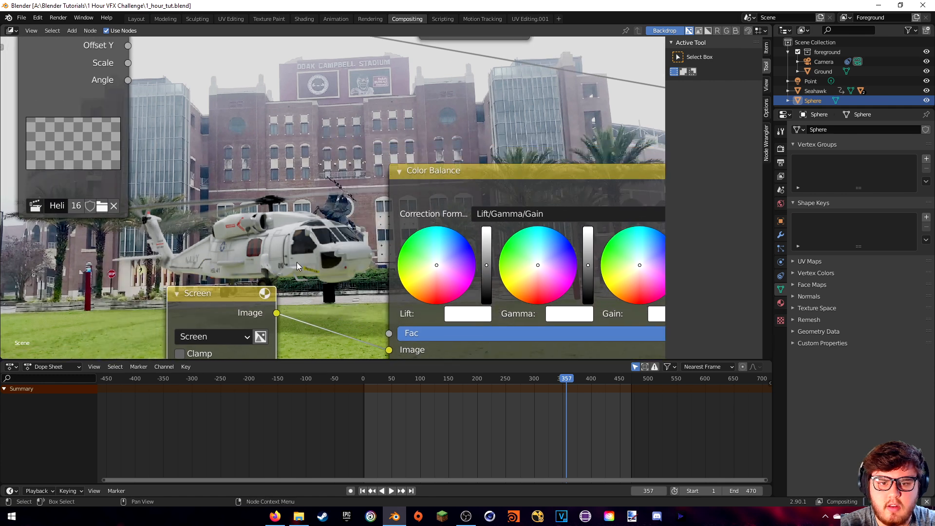
drag(253, 308, 255, 329)
middle_drag(316, 295, 274, 289)
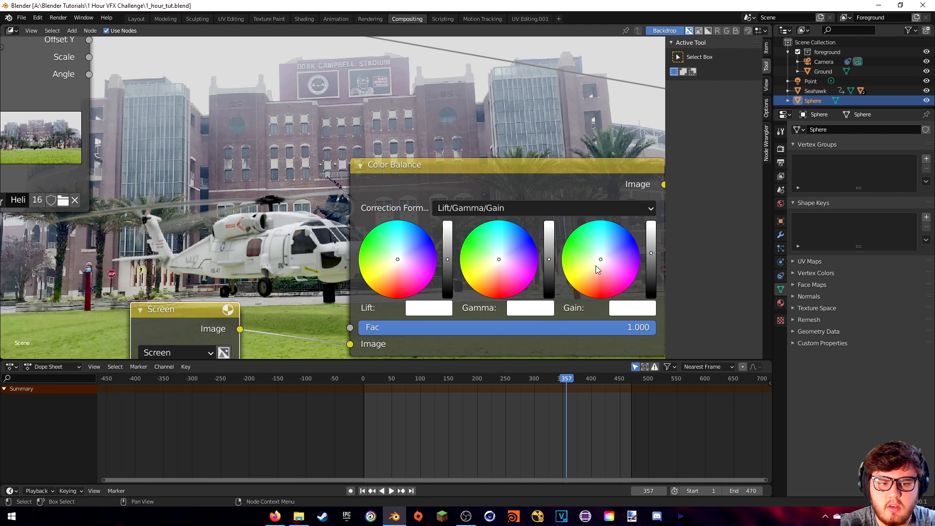
Try a strong magenta tint on the Color Balance node's gain and reset the gain's saturation to 0.
drag(598, 269, 630, 290)
middle_drag(258, 256, 310, 263)
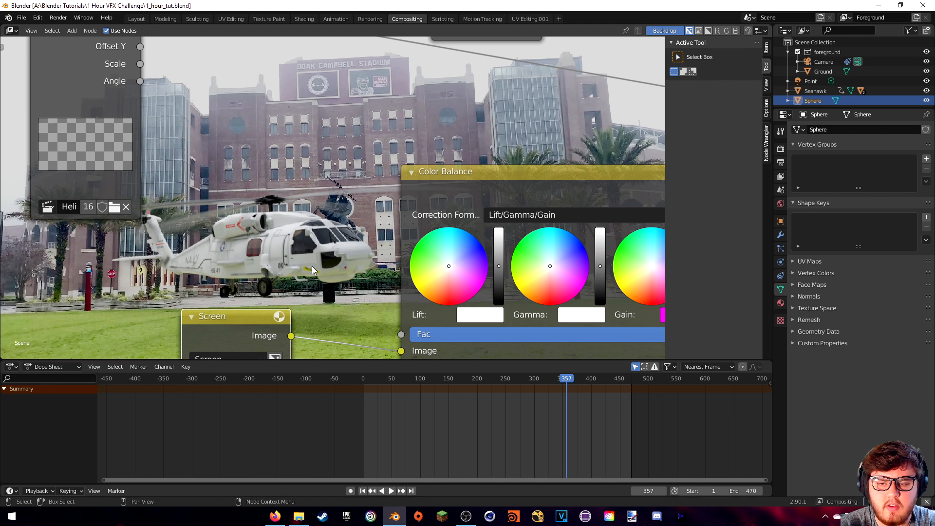
shift+middle_drag(324, 262, 284, 250)
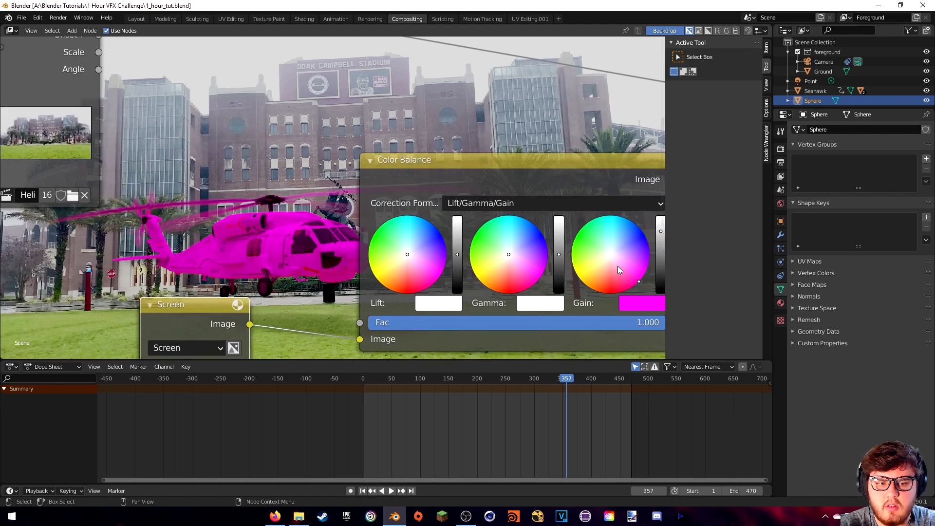
middle_drag(635, 291, 589, 255)
click(589, 267)
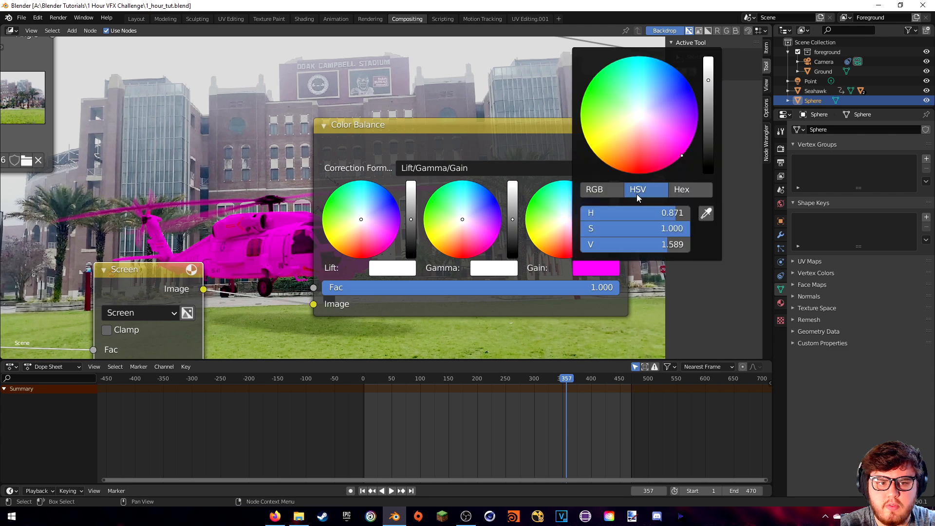
drag(646, 211, 575, 229)
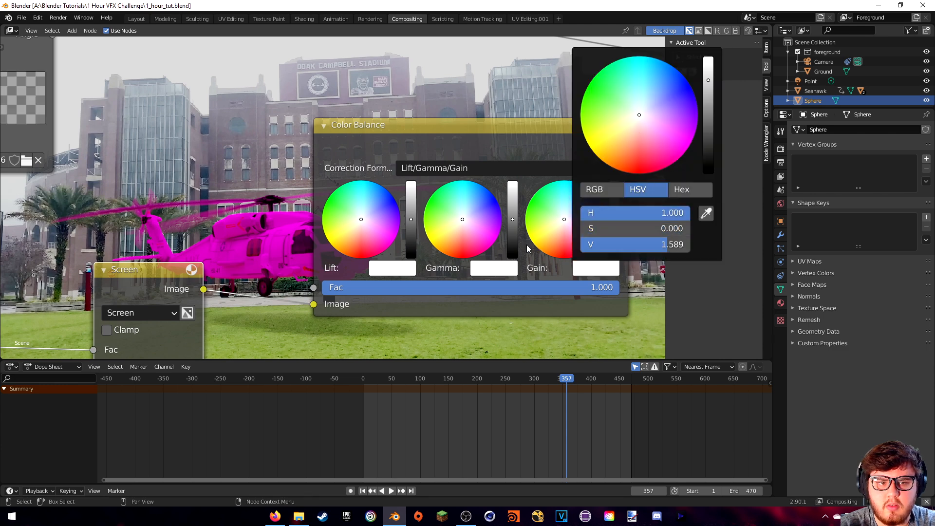
Test a strongly brightened lift on the Color Balance node and settle it slightly below neutral.
middle_drag(523, 225, 590, 236)
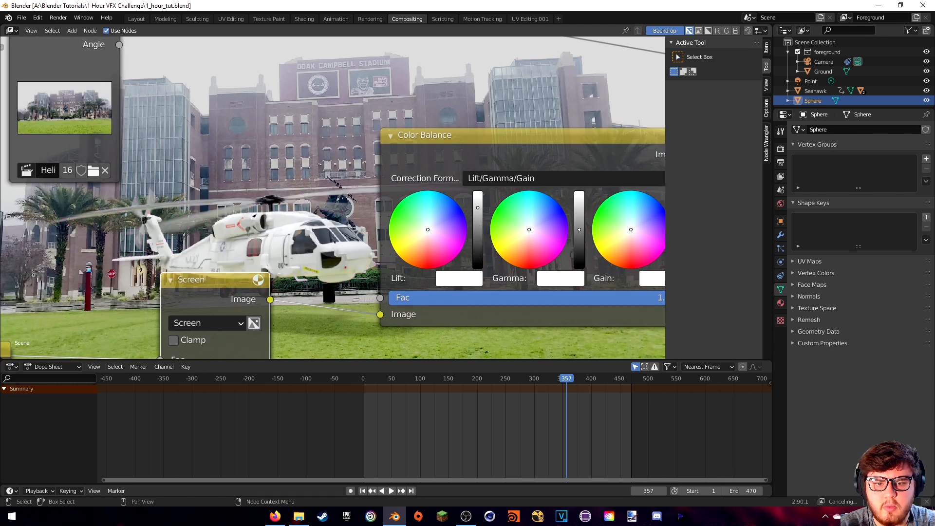
drag(478, 210, 480, 206)
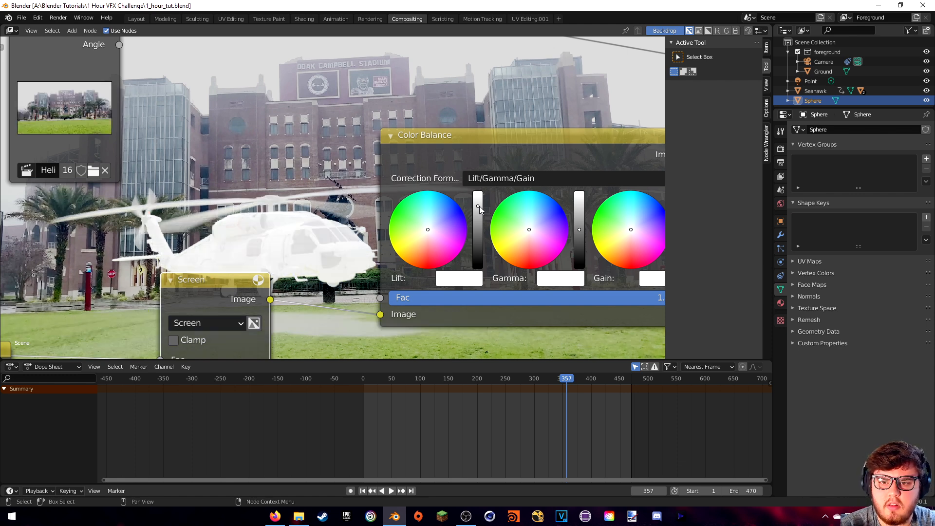
drag(478, 229, 478, 232)
middle_drag(556, 239, 416, 254)
middle_drag(267, 237, 492, 216)
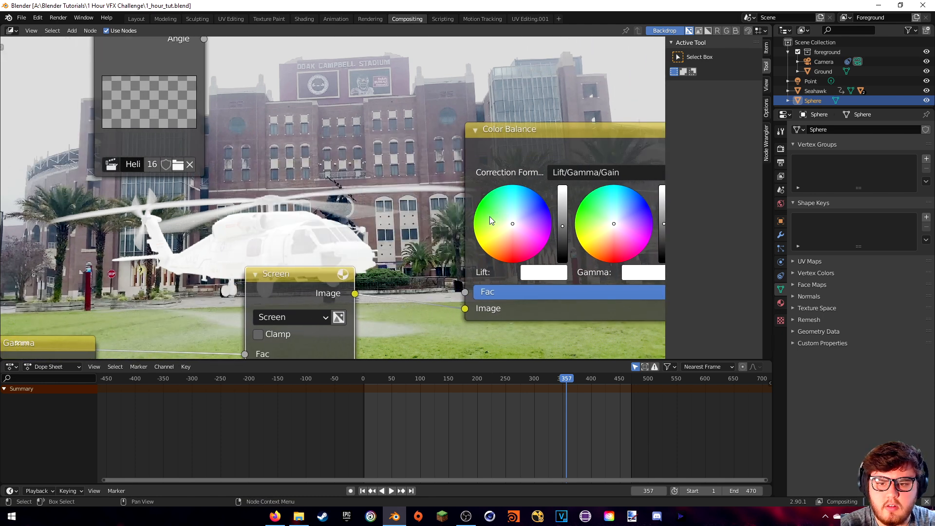
middle_drag(556, 208, 454, 226)
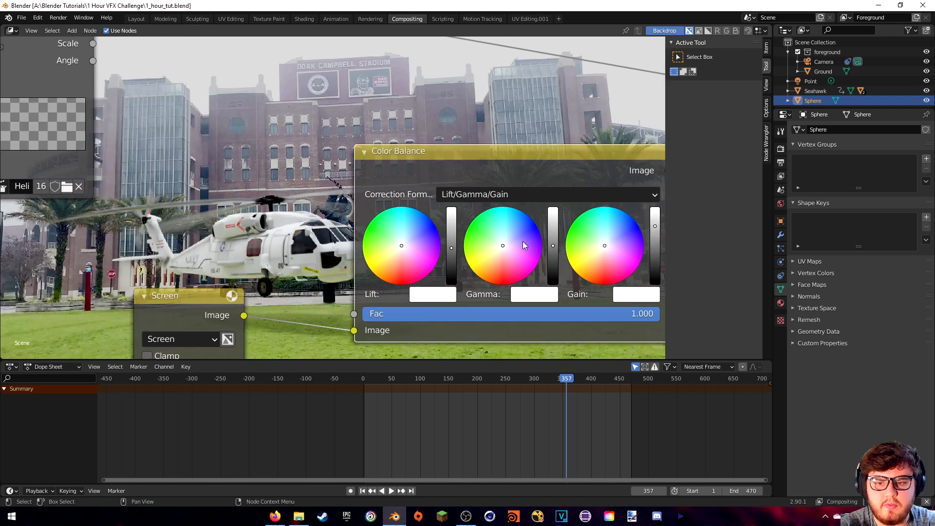
middle_drag(466, 224, 523, 232)
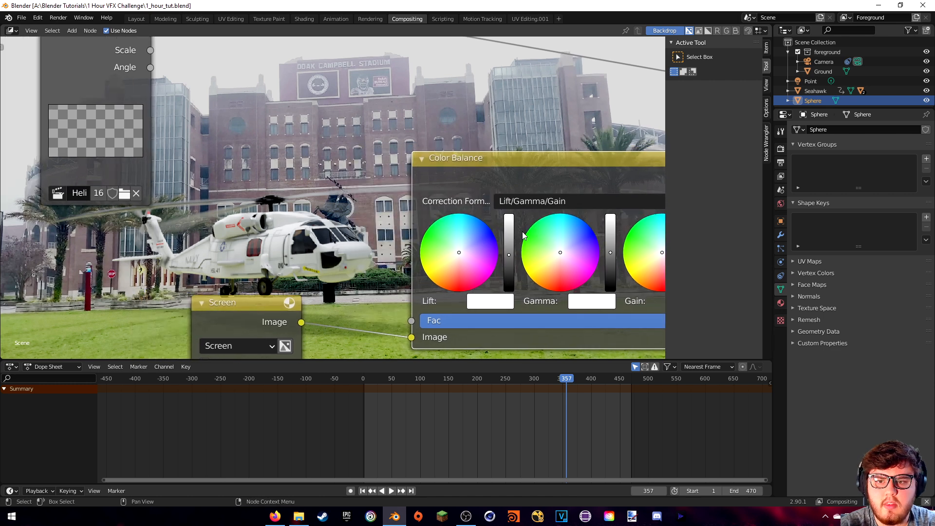
Try a darker gain on the Color Balance node and settle it slightly above neutral to match the helicopter to the footage.
shift+middle_drag(626, 229, 493, 226)
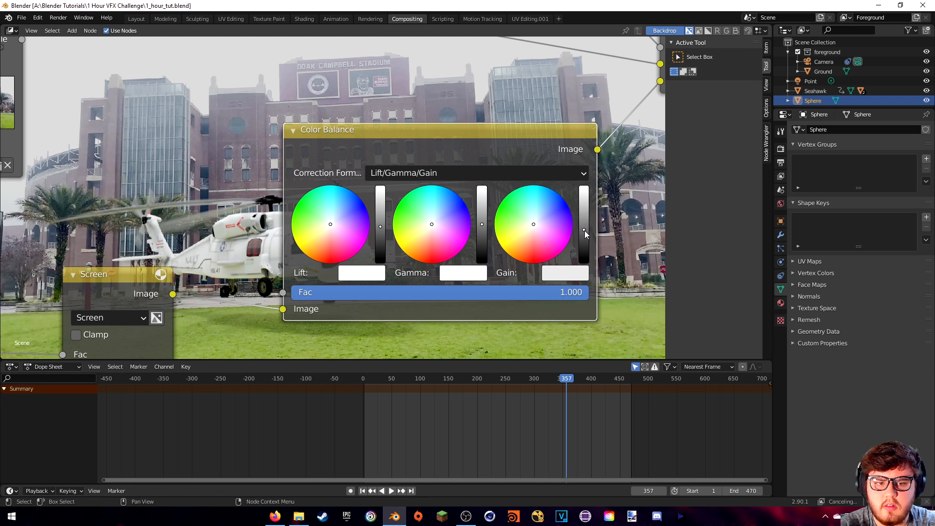
shift+middle_drag(332, 227, 472, 227)
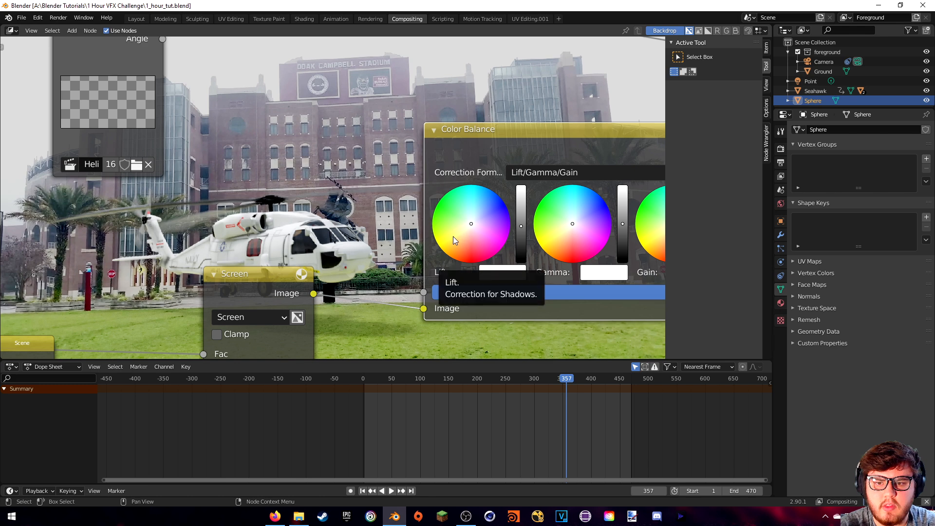
shift+middle_drag(562, 238, 287, 214)
drag(517, 217, 516, 208)
shift+middle_drag(364, 235, 668, 202)
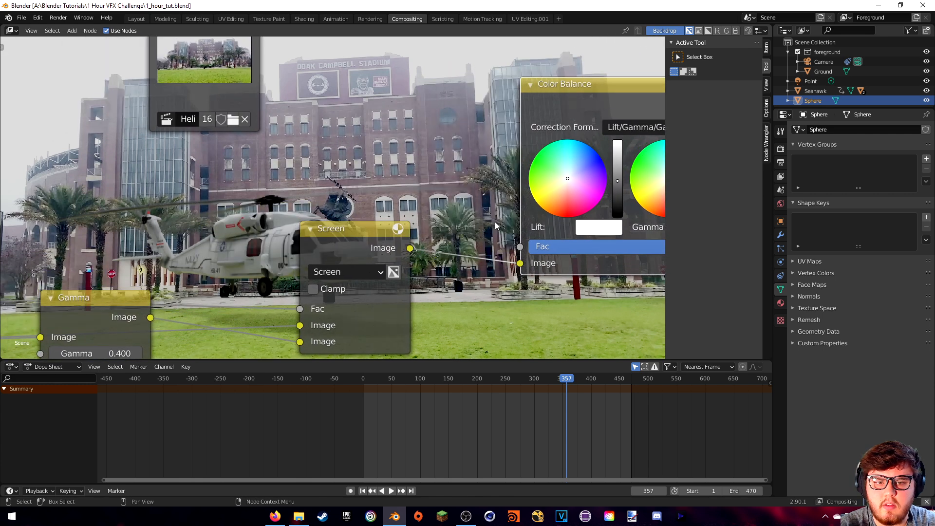
scroll(487, 219, down, 1)
middle_drag(473, 205, 344, 252)
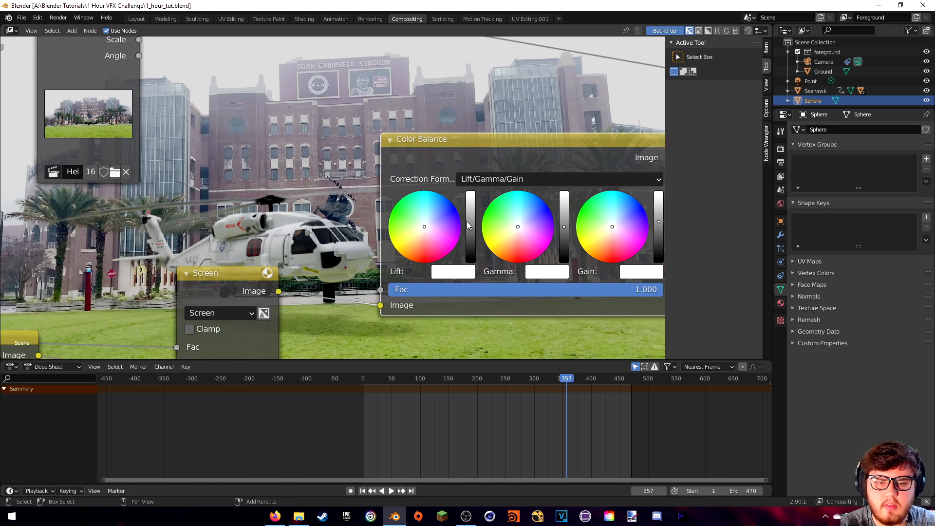
middle_drag(466, 221, 504, 225)
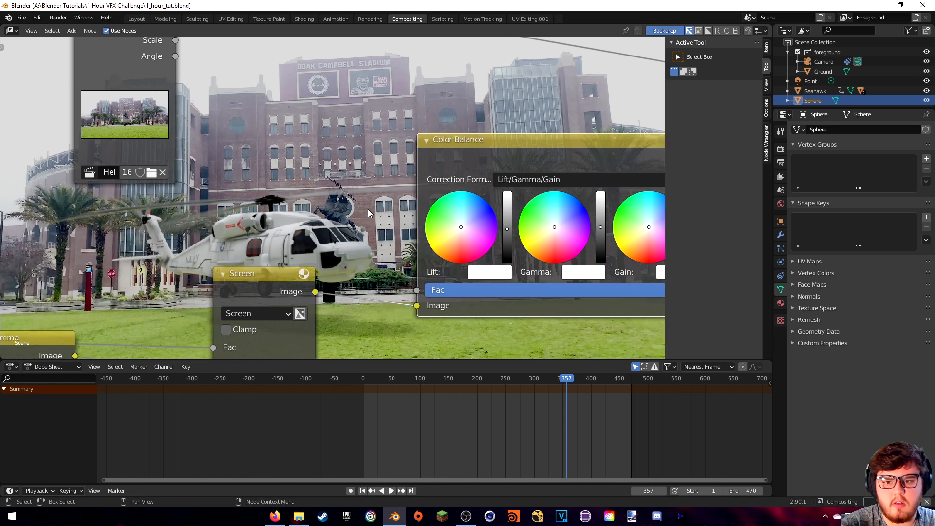
Raise the Color Balance node's gain further and its gamma slightly to brighten the helicopter in the composite.
middle_drag(344, 215, 403, 254)
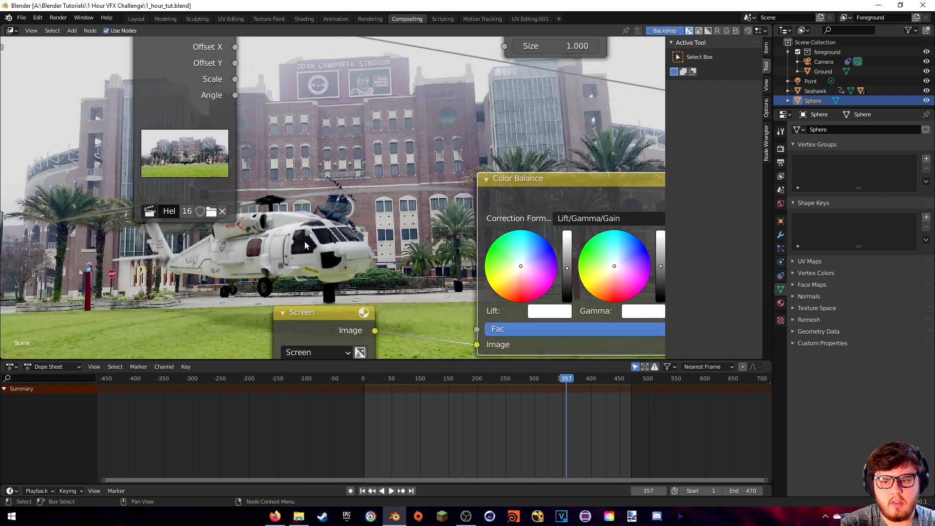
middle_drag(295, 241, 349, 224)
key(a)
shift+middle_drag(636, 242, 587, 244)
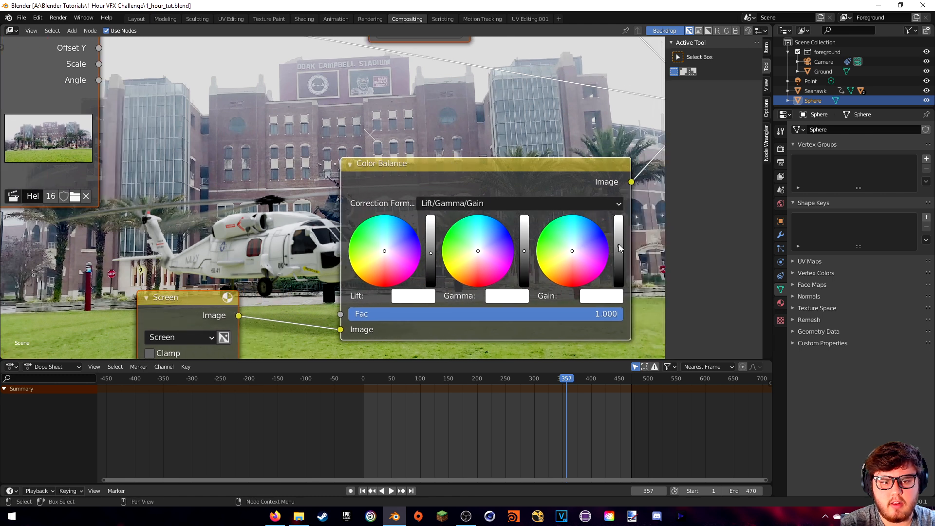
drag(620, 248, 620, 243)
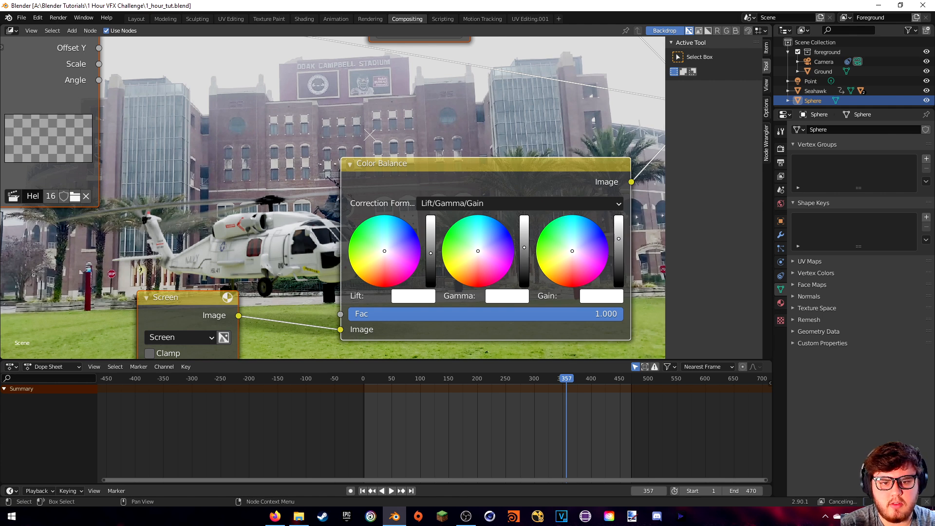
middle_drag(277, 254, 328, 270)
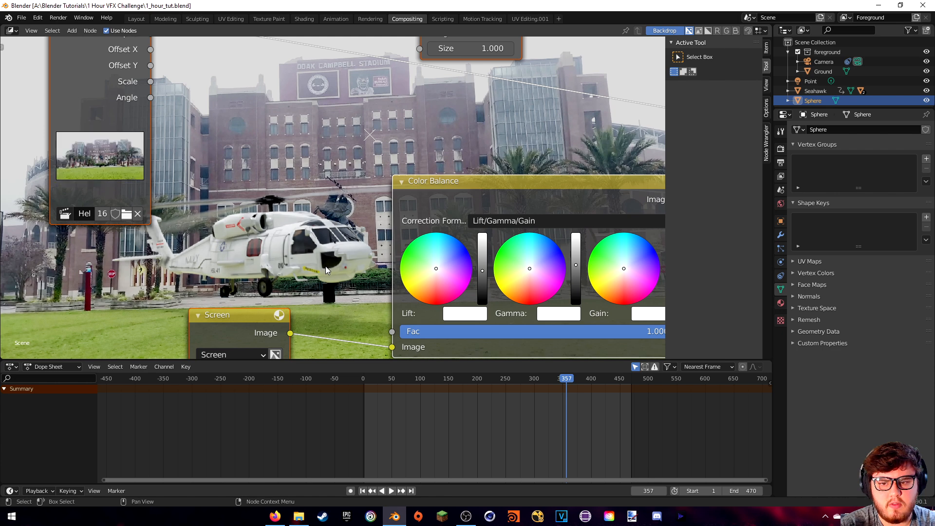
mouse_move(278, 266)
shift+middle_down()
mouse_move(473, 241)
mouse_move(362, 277)
mouse_move(291, 271)
shift+middle_up()
key(v)
key(v)
key(v)
mouse_move(343, 257)
middle_down()
mouse_move(330, 255)
mouse_move(506, 253)
mouse_move(332, 252)
middle_up()
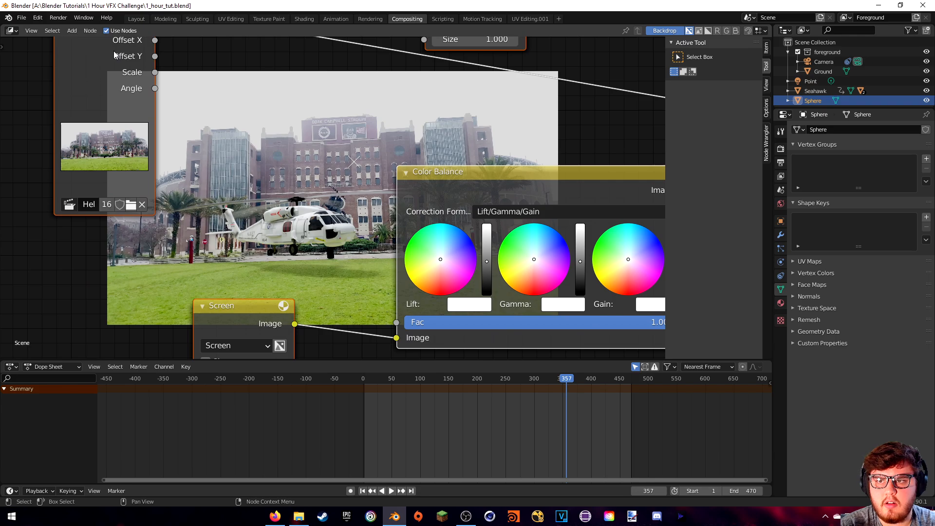
Render frame 357 and examine how the color-balanced helicopter blends with the stadium footage.
click(58, 18)
click(73, 27)
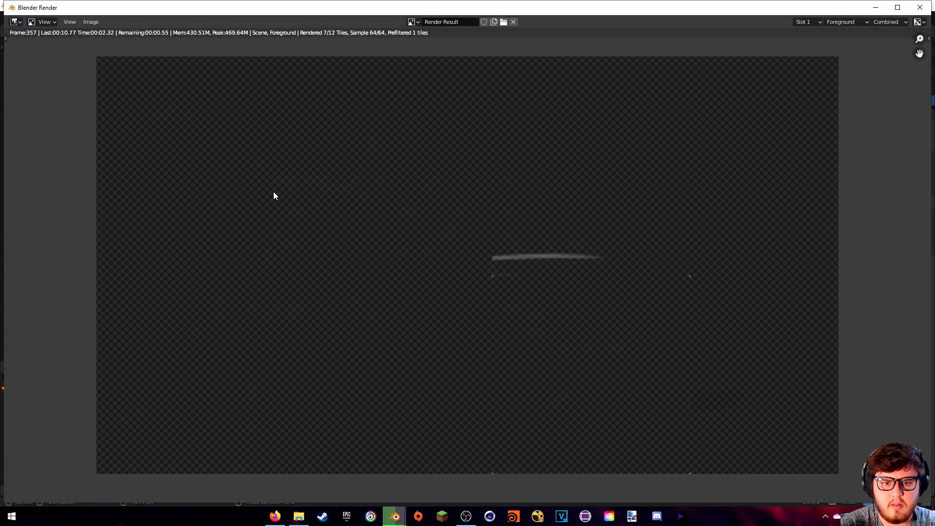
scroll(397, 315, up, 2)
middle_drag(404, 322, 449, 251)
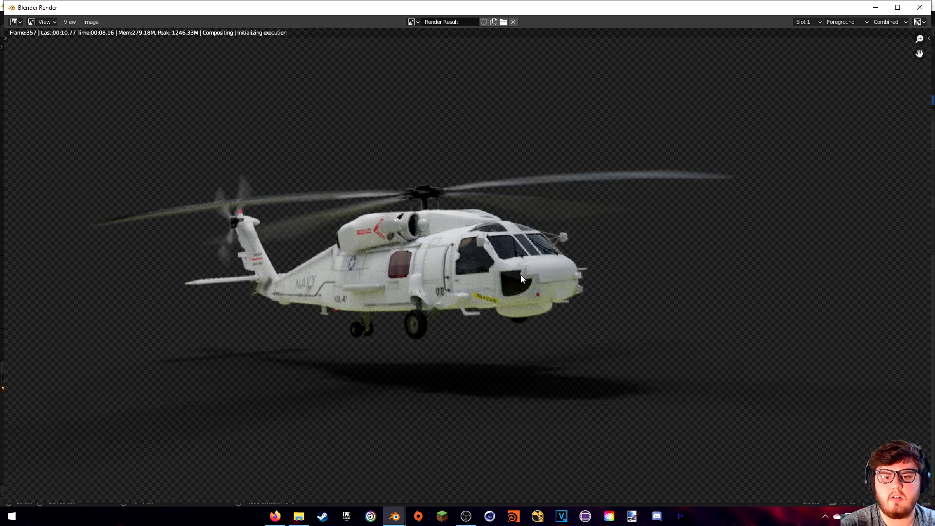
scroll(530, 276, down, 2)
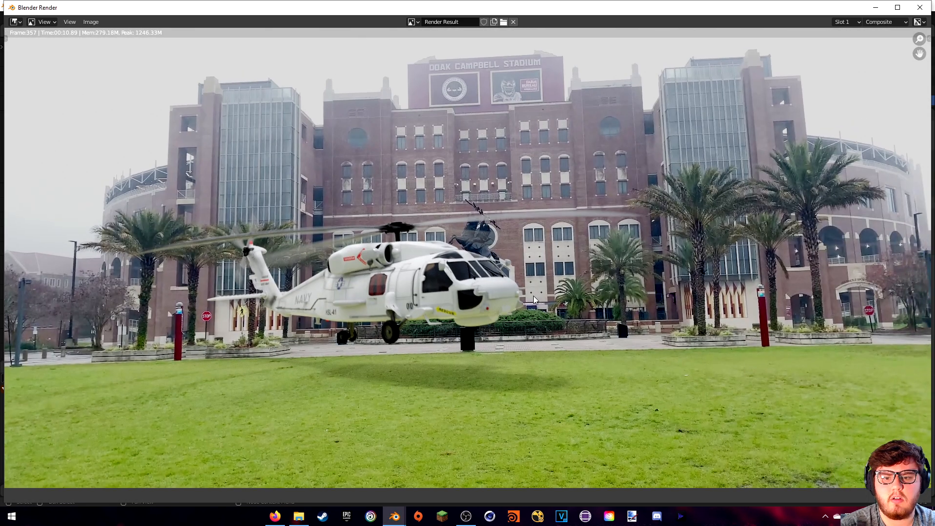
scroll(534, 296, down, 1)
mouse_move(537, 290)
middle_down()
mouse_move(511, 304)
mouse_move(576, 282)
mouse_move(528, 289)
middle_up()
scroll(568, 284, up, 3)
scroll(568, 285, down, 2)
click(921, 7)
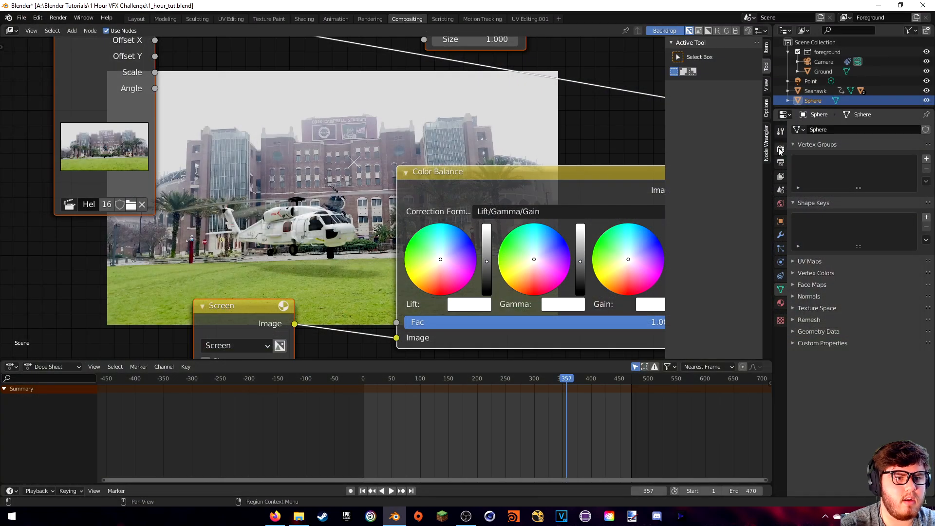
Set the PNG compression of the render output to 0%.
click(781, 151)
scroll(802, 167, up, 5)
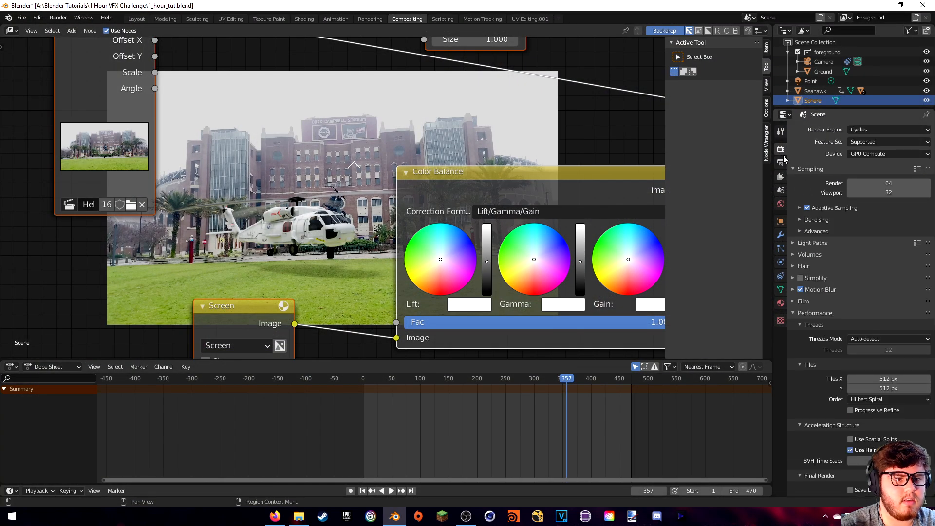
click(781, 162)
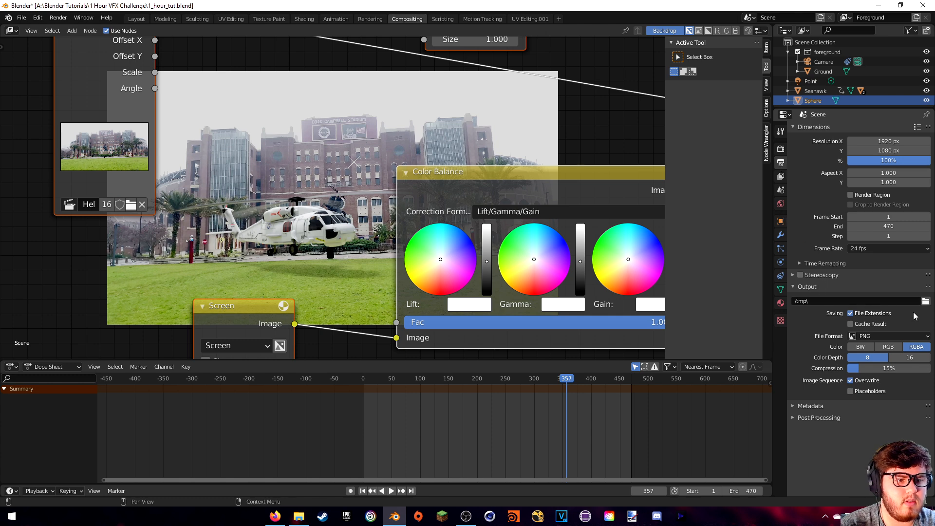
click(879, 368)
text(0)
key(Return)
Browse for the render output location and create a folder named Final_Image_Sequence inside A:\Blender Tutorials\1 Hour VFX Challenge.
click(926, 301)
click(362, 25)
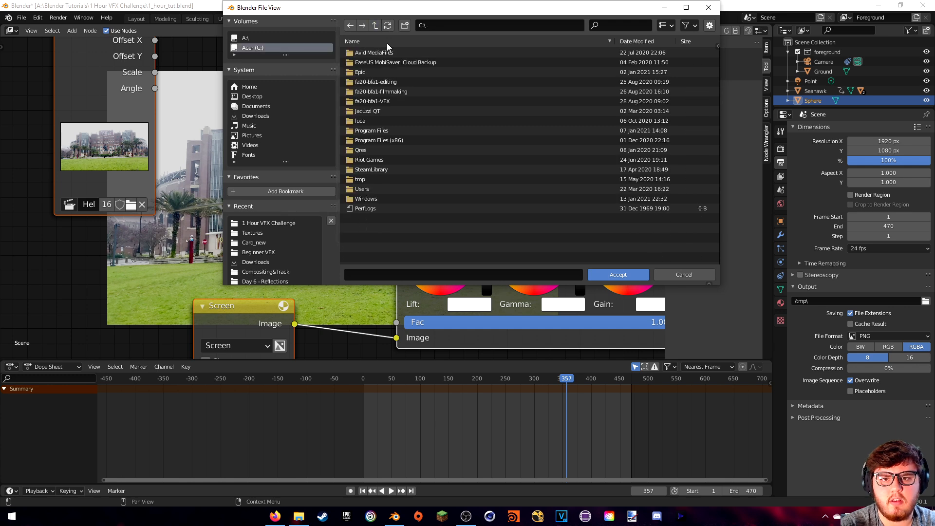
click(378, 93)
double_click(378, 94)
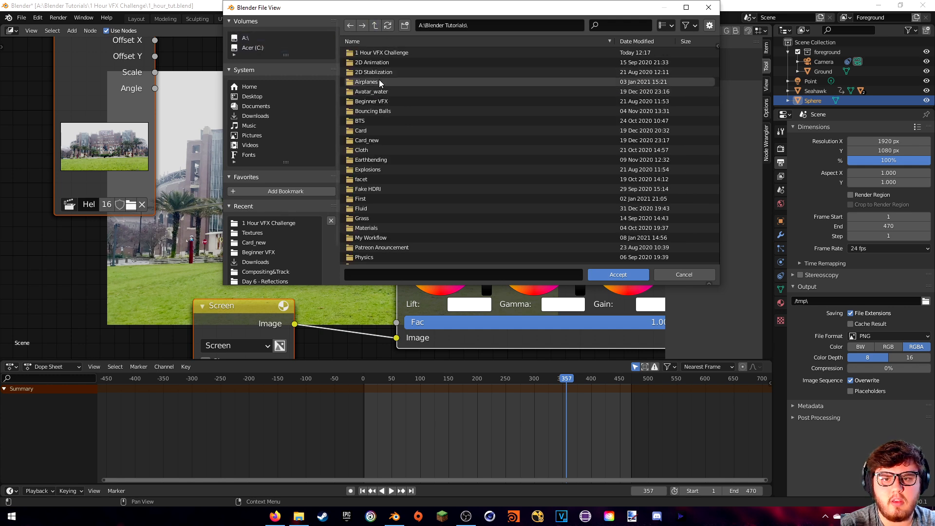
double_click(378, 52)
right_click(375, 239)
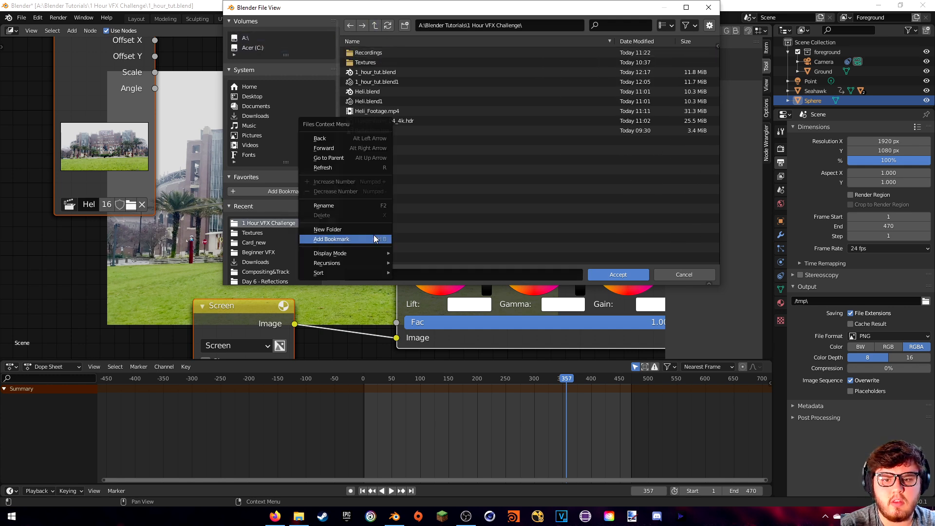
click(341, 230)
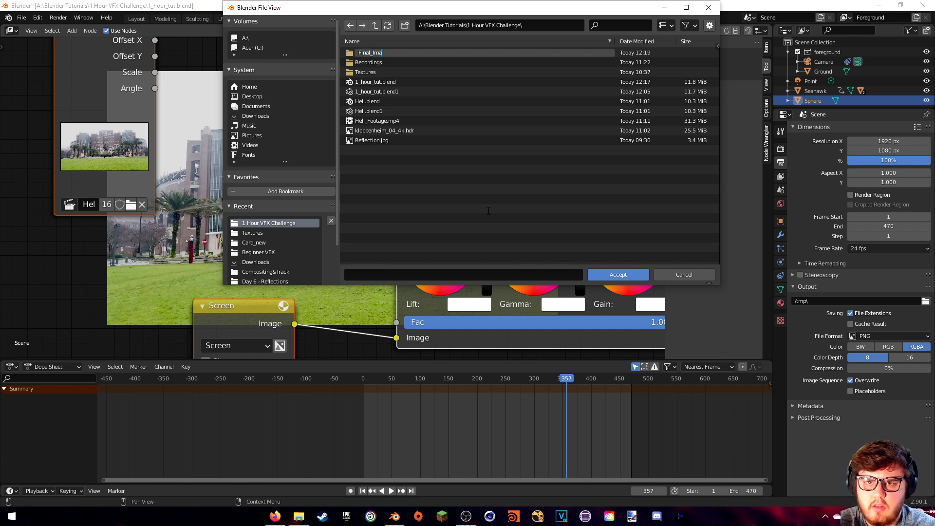
text(Final_Image_Sequence)
key(Return)
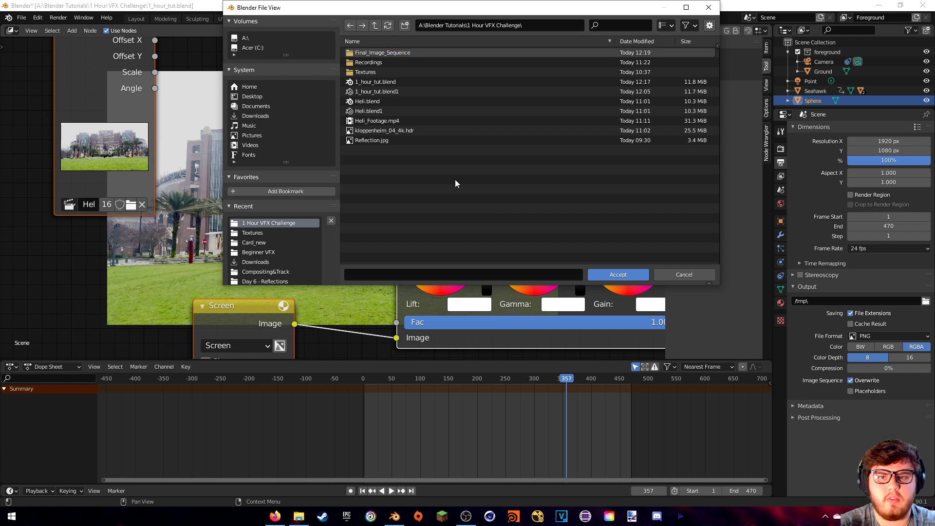
Set the new Final_Image_Sequence folder as the render output path.
double_click(382, 52)
click(375, 25)
double_click(375, 53)
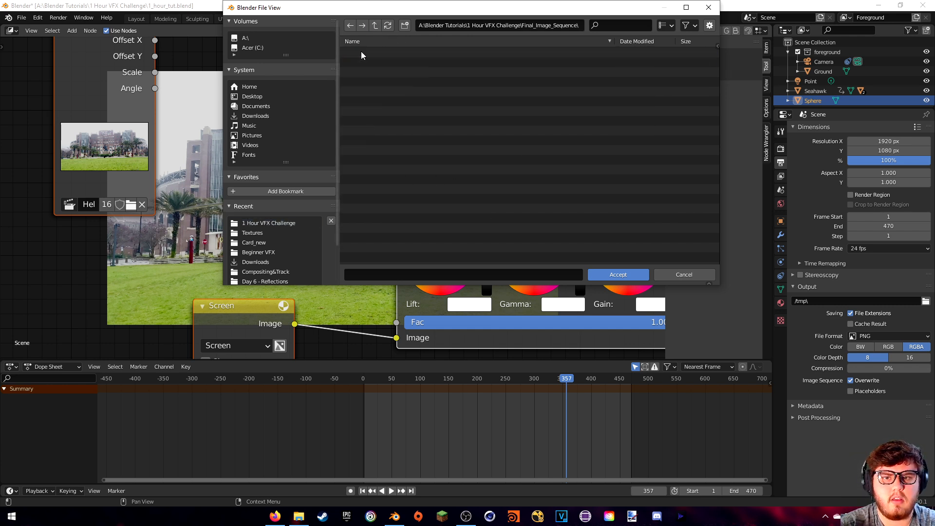
click(618, 274)
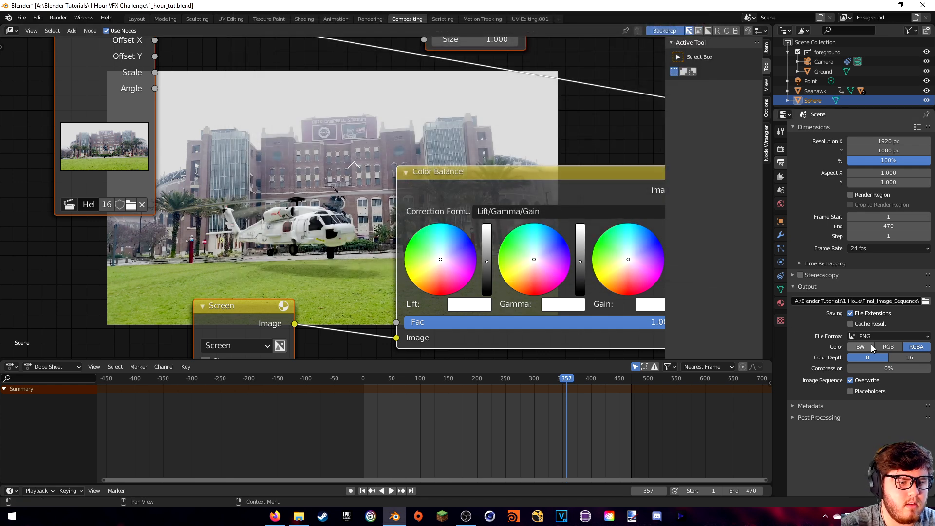
scroll(440, 168, down, 6)
middle_drag(488, 165, 370, 180)
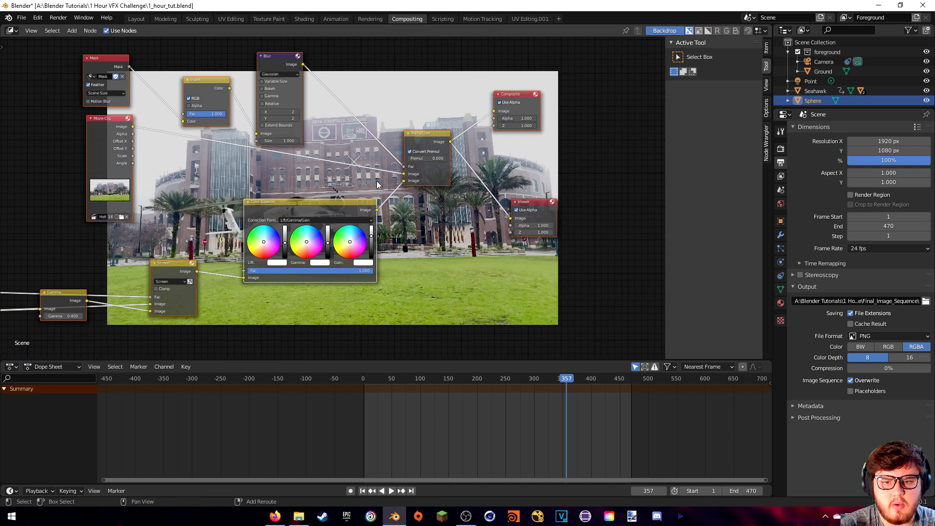
Connect the Color Balance output directly to the Composite node and preview the Color Balance result in the Viewer.
drag(403, 182, 493, 112)
middle_drag(249, 190, 227, 157)
ctrl+shift+click(344, 194)
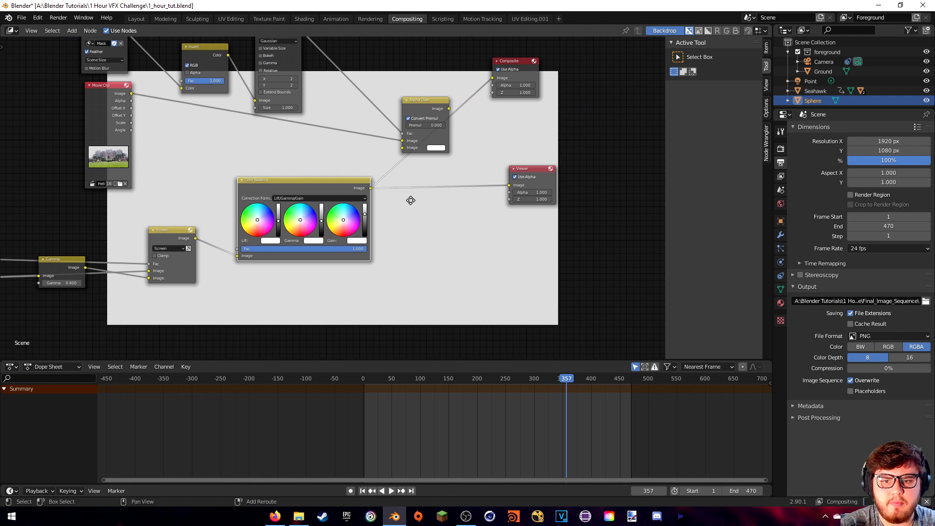
middle_drag(411, 200, 488, 204)
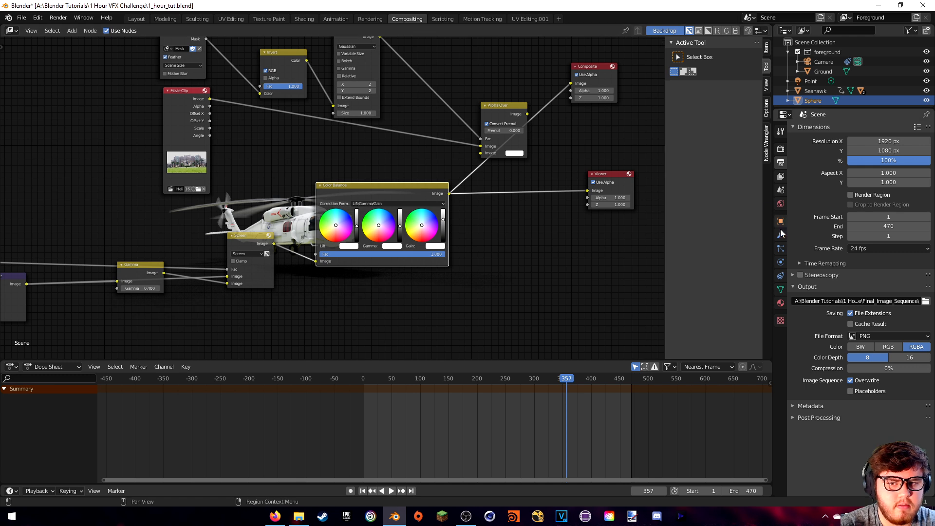
Check that the scene's Color Management view transform is set to Filmic.
click(781, 150)
scroll(802, 404, down, 5)
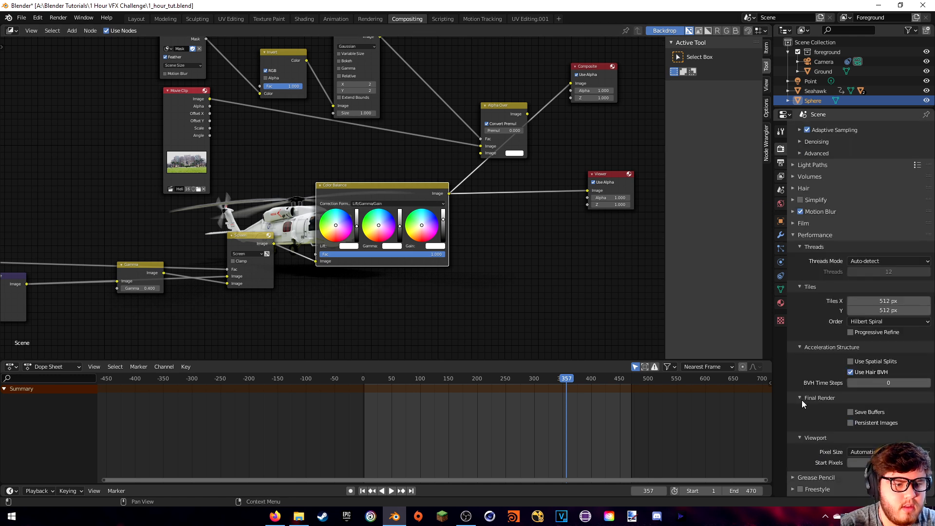
scroll(805, 487, down, 5)
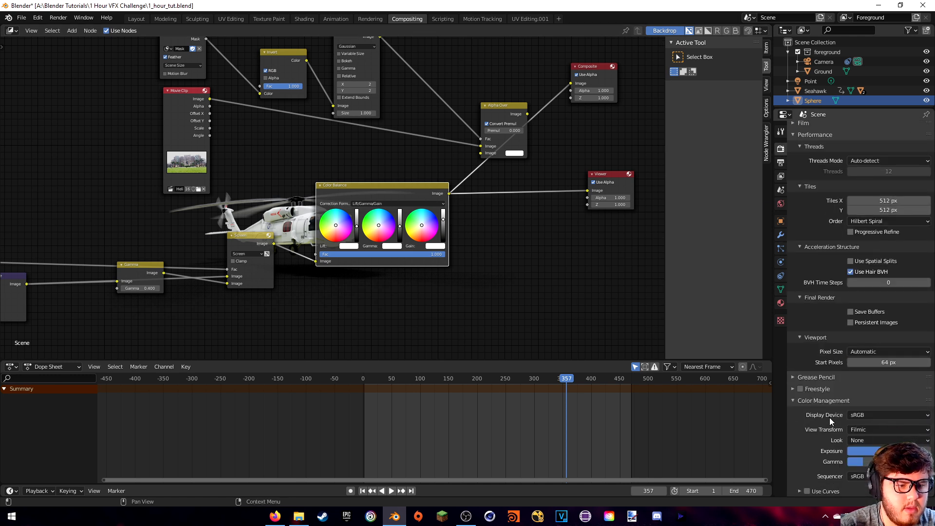
click(852, 429)
click(851, 428)
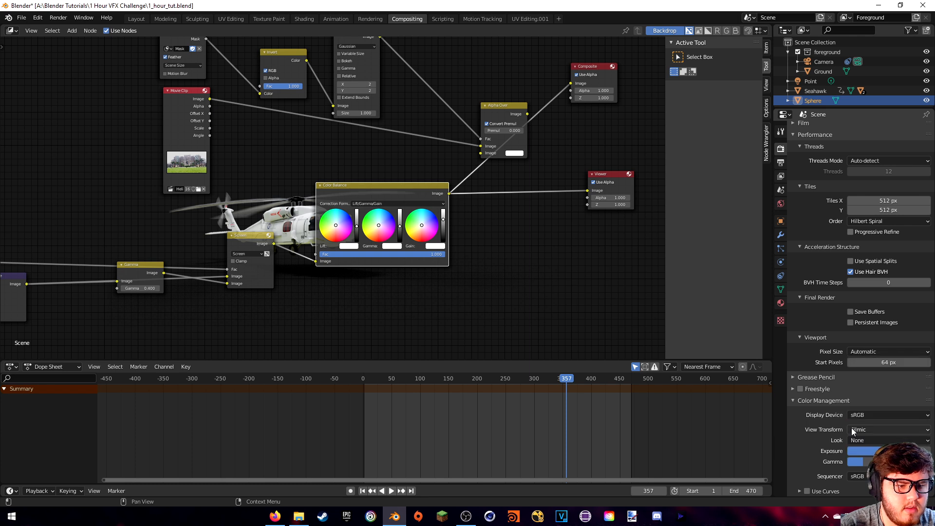
click(798, 398)
scroll(805, 325, up, 5)
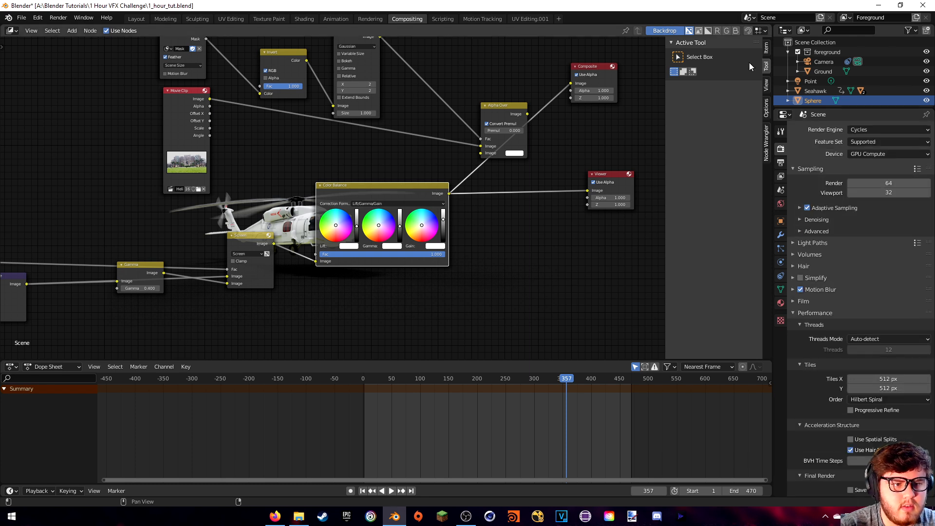
Save the project and render the full animation of the isolated helicopter to the Final_Image_Sequence folder.
key(ctrl+s)
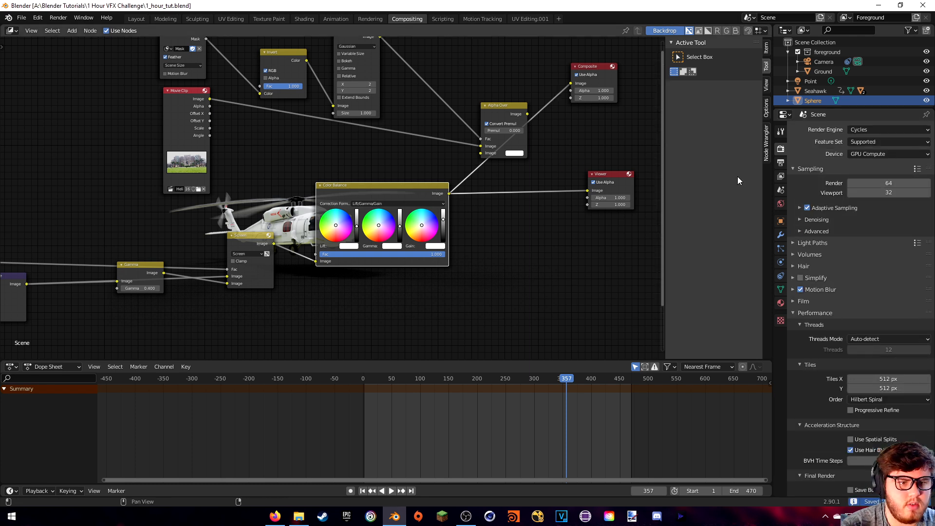
click(782, 162)
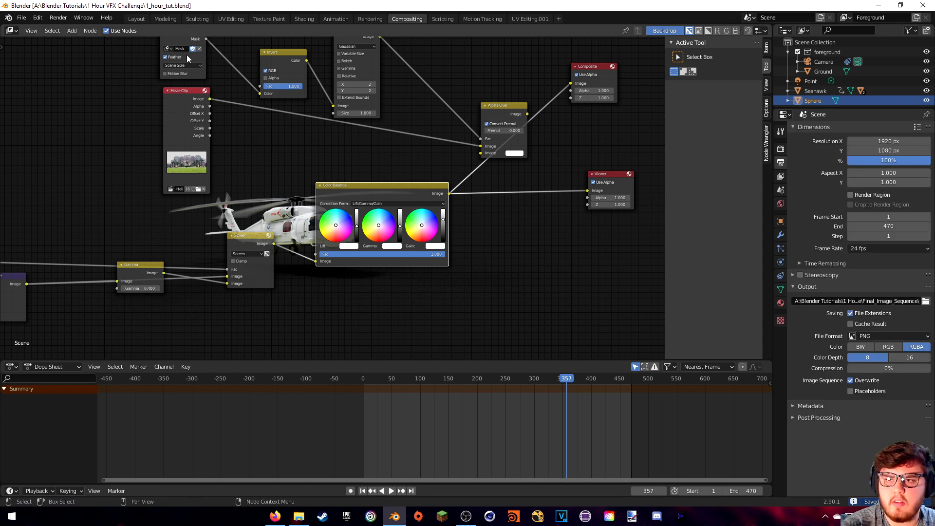
click(65, 22)
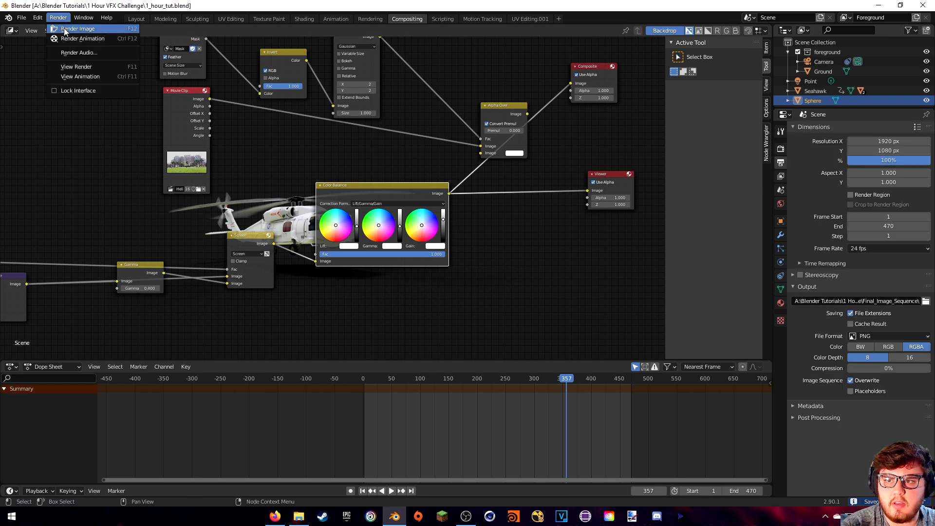
click(65, 37)
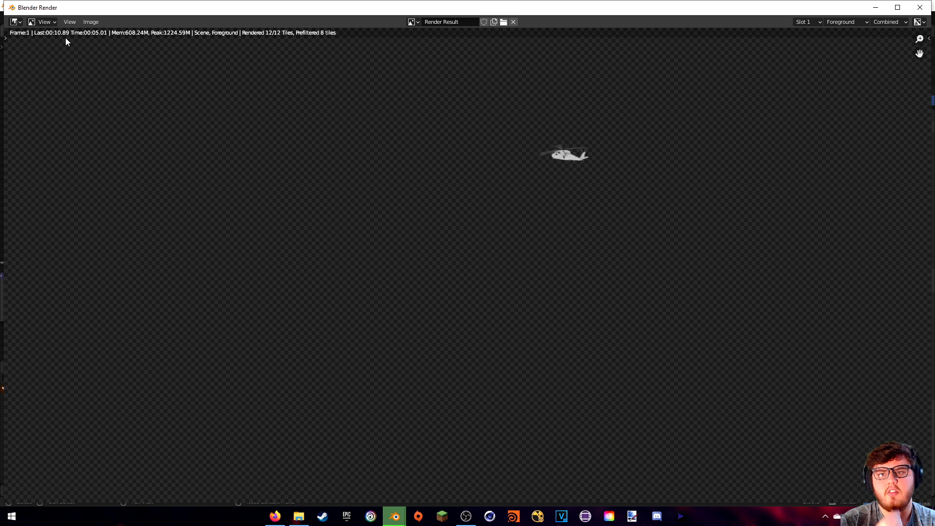
scroll(363, 181, down, 1)
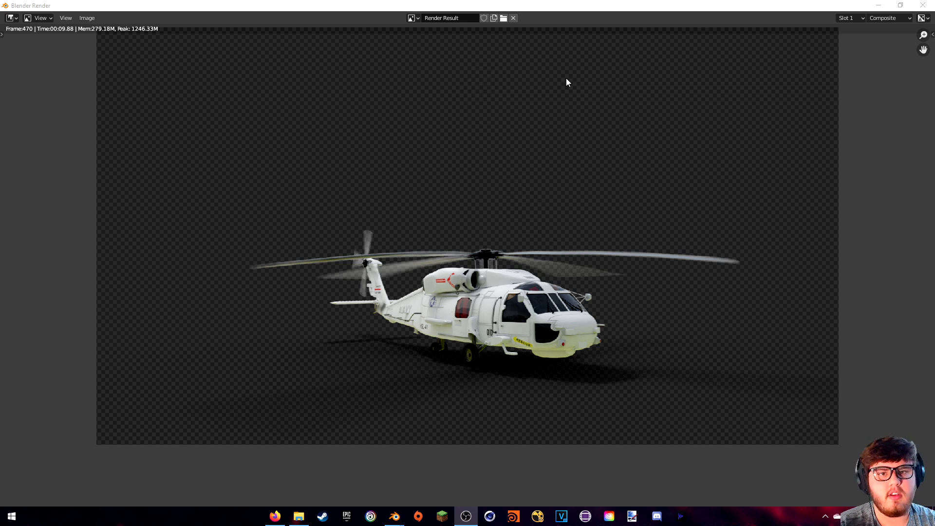
click(922, 5)
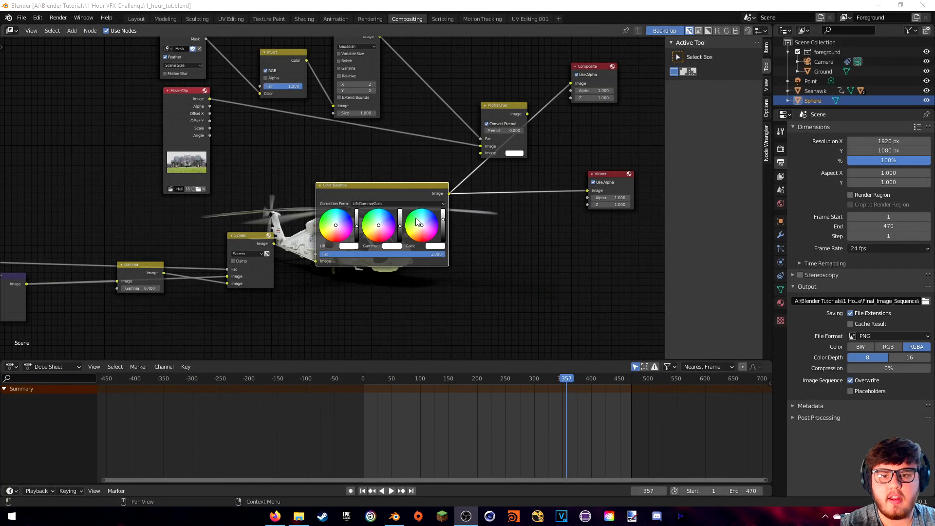
Collapse and mute the node chain from Render Layers through Color Balance, moving it below the rest of the node tree.
scroll(493, 233, up, 3)
scroll(493, 232, down, 2)
drag(109, 127, 478, 297)
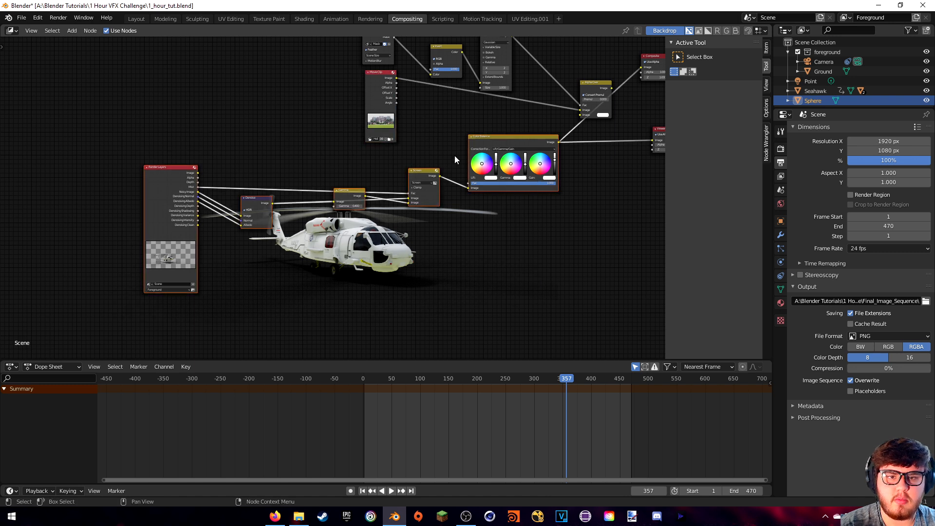
key(h)
key(g)
click(523, 335)
middle_drag(491, 235, 388, 211)
key(m)
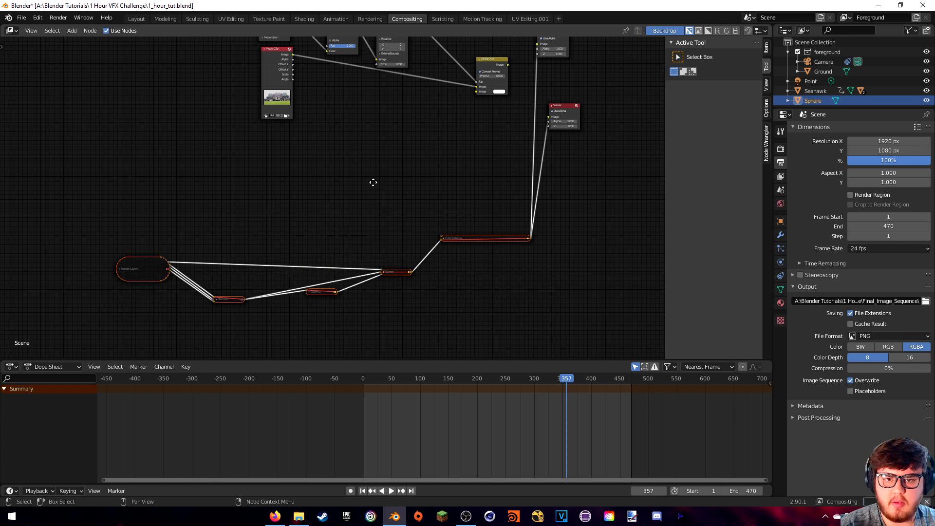
Add an Image input node in the free space below the Movie Clip and Alpha Over nodes.
middle_drag(361, 152, 368, 198)
key(shift+a)
click(369, 199)
text(kim)
key(BackSpace)
key(BackSpace)
key(BackSpace)
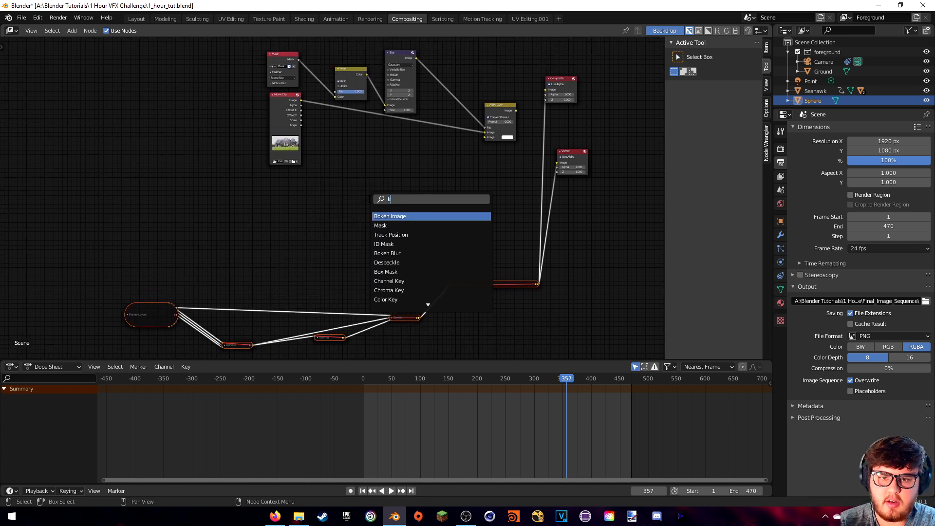
text(omage)
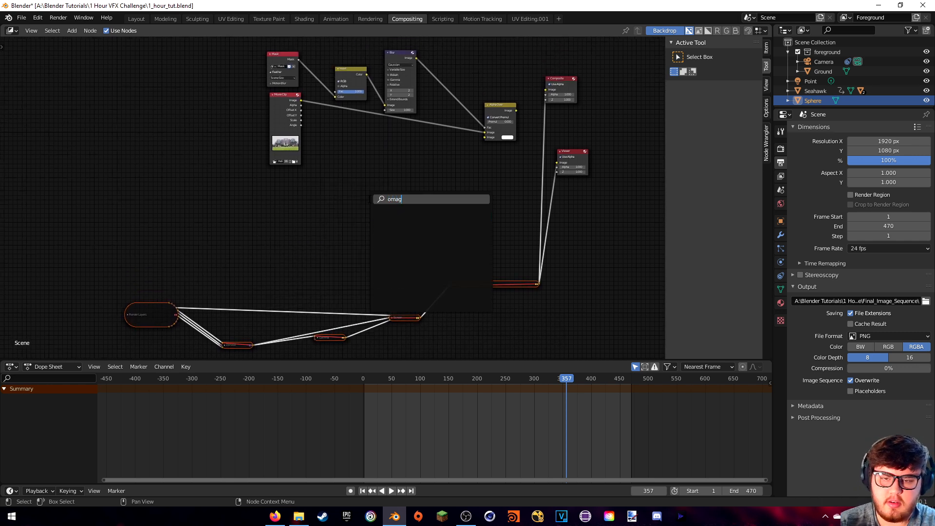
key(BackSpace)
key(BackSpace)
key(BackSpace)
key(BackSpace)
text(imag)
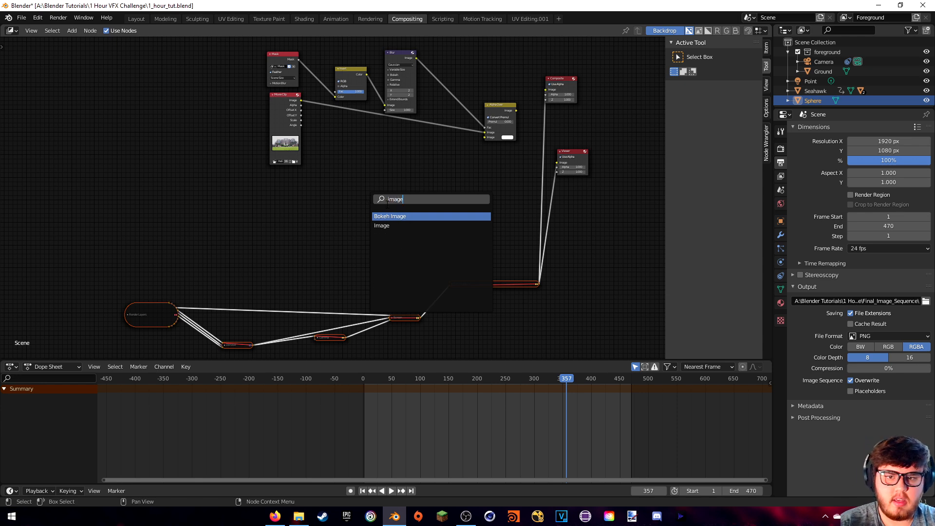
click(384, 226)
click(399, 184)
Load all rendered PNG frames from the Final_Image_Sequence folder into the new Image node.
middle_drag(492, 175, 402, 193)
scroll(438, 209, up, 8)
click(383, 252)
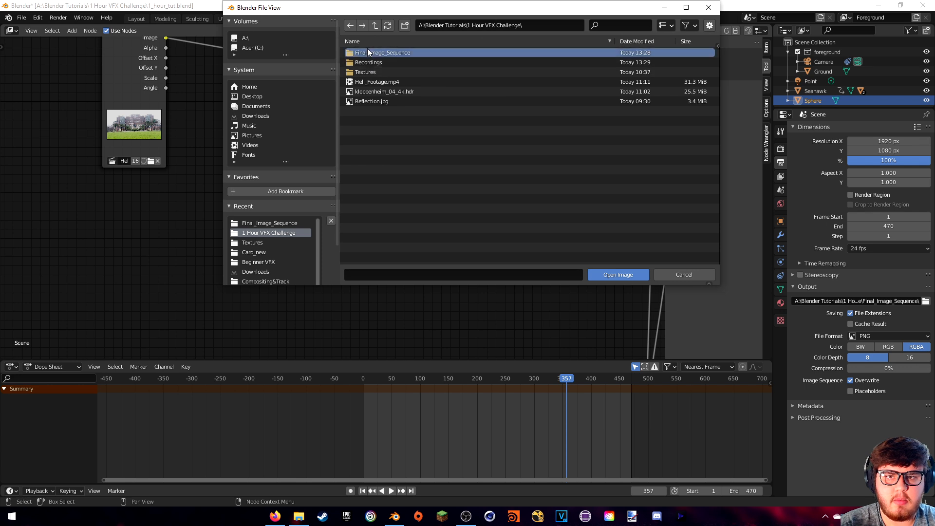
double_click(370, 53)
key(a)
click(636, 277)
Connect the image sequence's Image output to the second Image input of Alpha Over and reposition the sequence node.
middle_drag(370, 205, 350, 209)
drag(347, 179, 487, 122)
drag(310, 193, 346, 179)
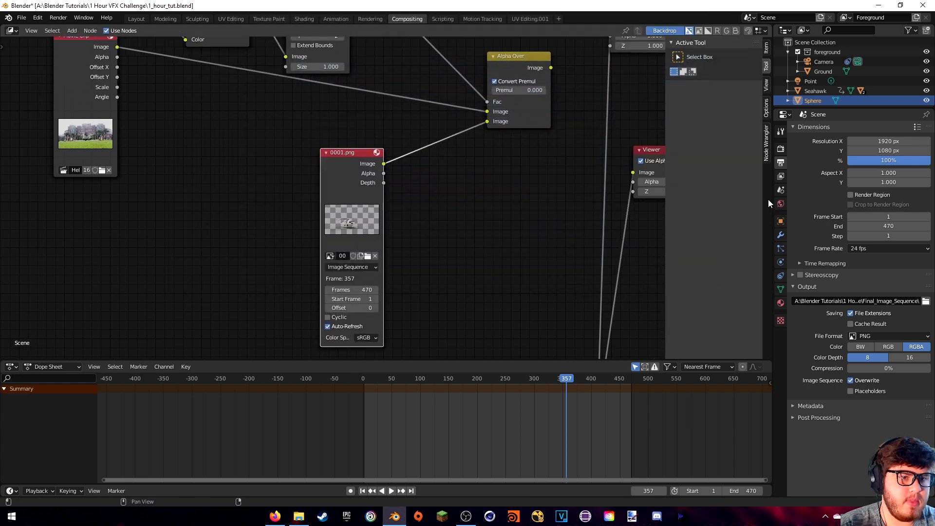
Set the scene's Color Management view transform to Standard.
click(780, 150)
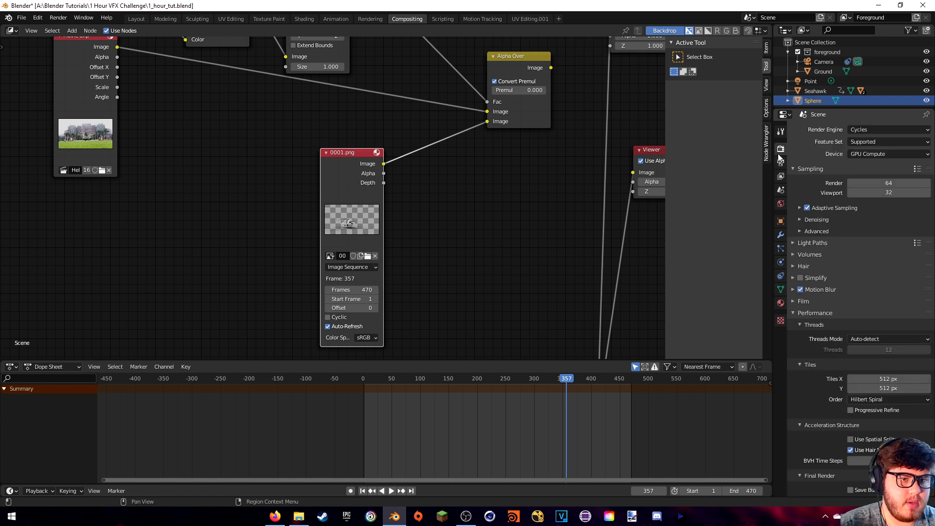
click(800, 313)
click(817, 349)
click(872, 377)
click(868, 390)
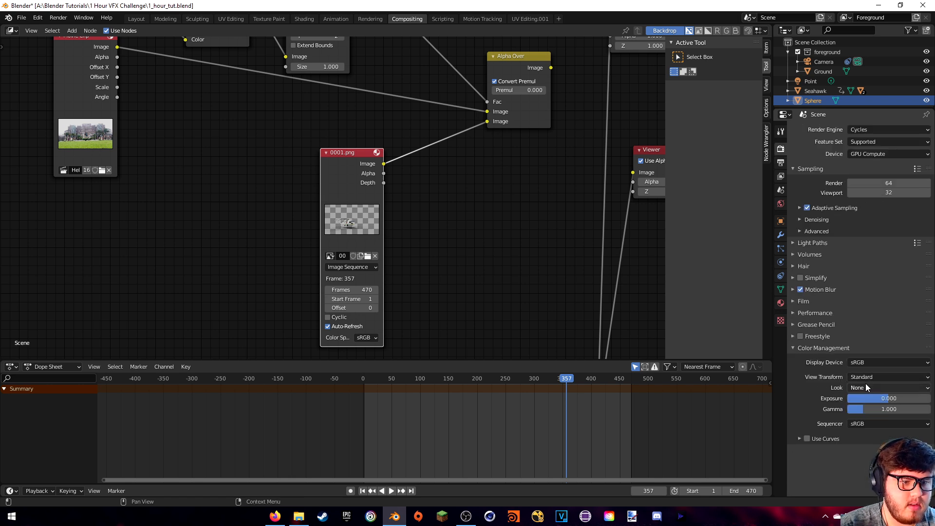
Route the Alpha Over output to both the Viewer and the Composite node.
middle_drag(506, 136, 361, 197)
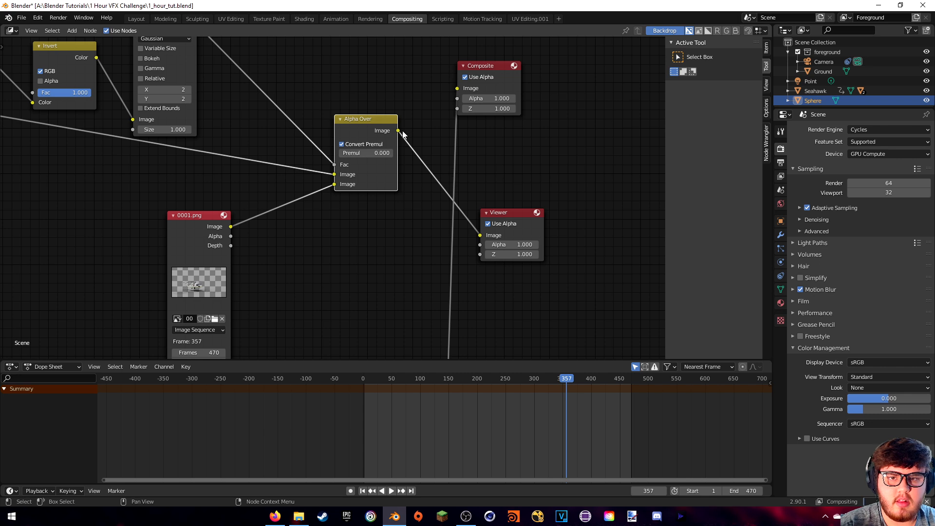
drag(399, 130, 455, 90)
middle_drag(405, 100, 381, 135)
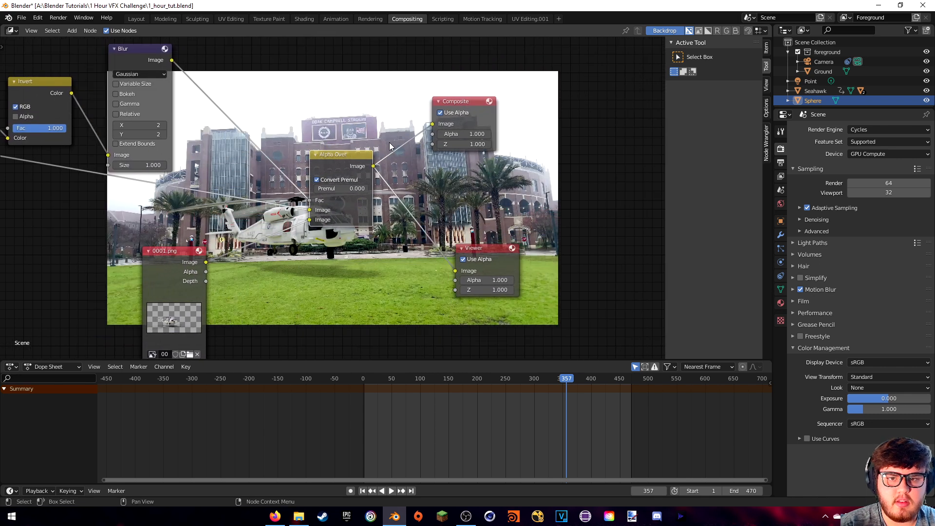
Examine the composited helicopter over the stadium footage at frames 236, 115 and 70.
scroll(426, 177, up, 3)
middle_drag(426, 177, 624, 154)
shift+middle_drag(323, 241, 470, 206)
click(497, 381)
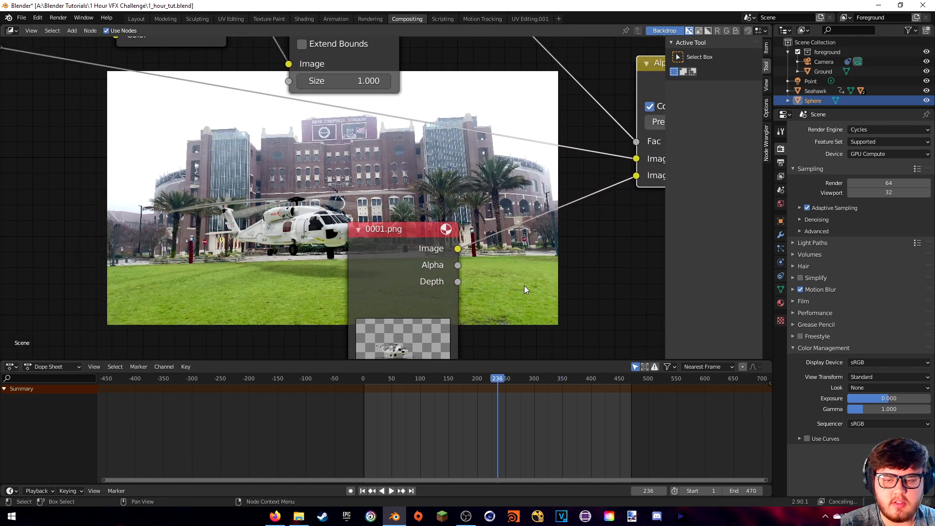
middle_drag(525, 288, 605, 175)
drag(439, 384, 429, 383)
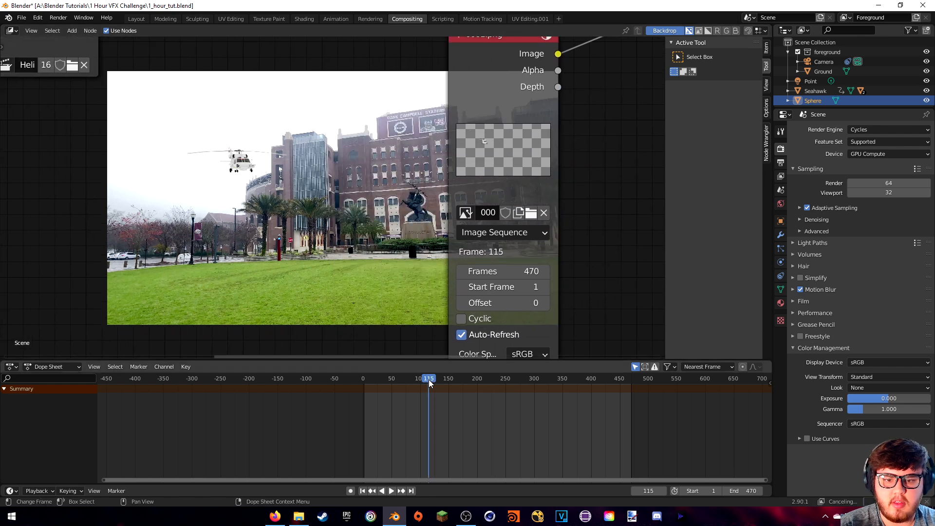
click(403, 381)
middle_drag(380, 288, 467, 271)
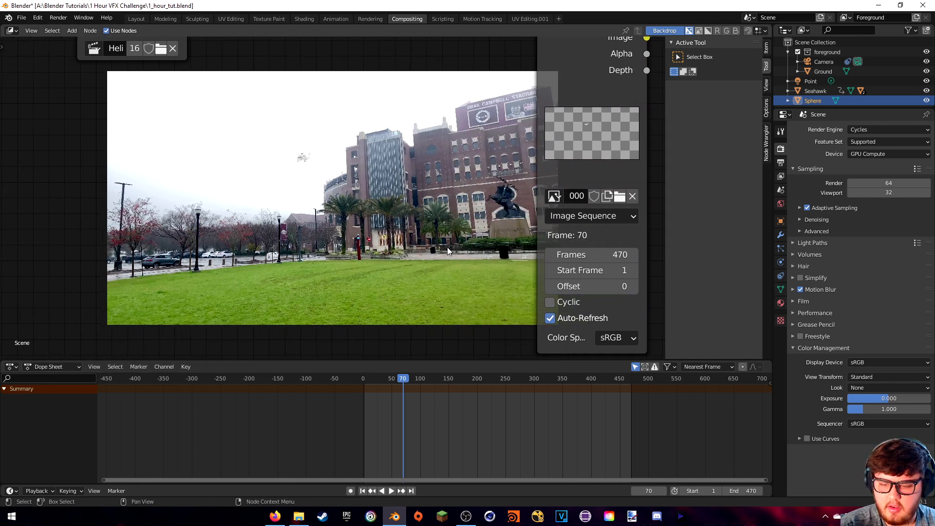
Enlarge the backdrop and inspect the distant helicopter in the sky at frames 30, 39 and 51.
key(v)
key(v)
key(alt+v)
key(alt+v)
key(alt+v)
key(alt+v)
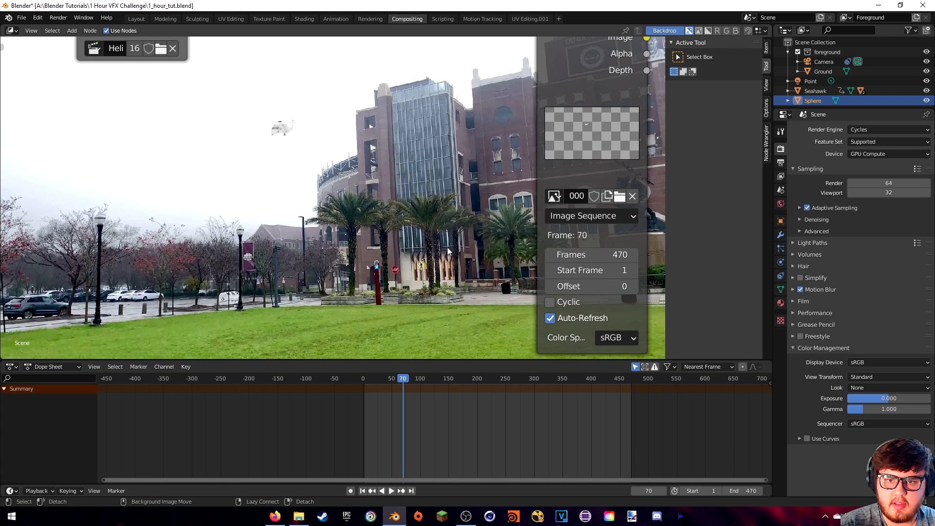
click(381, 378)
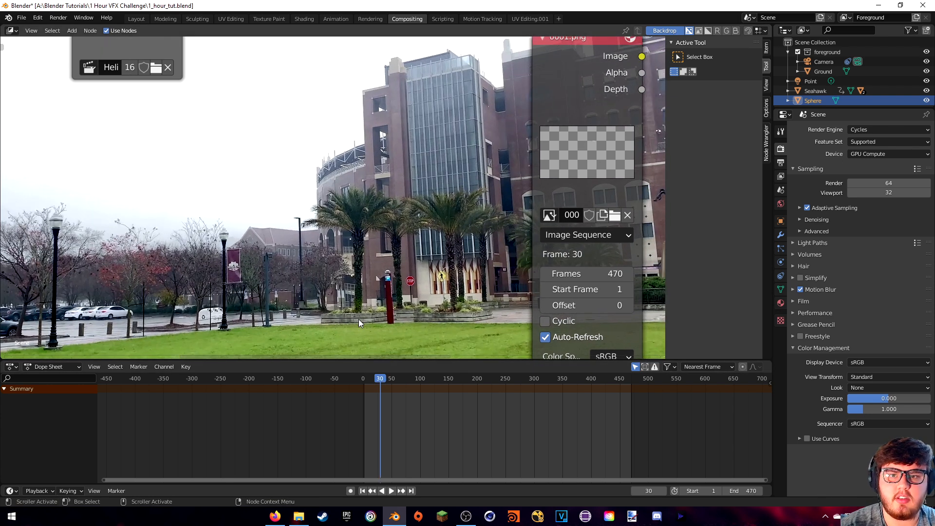
click(386, 380)
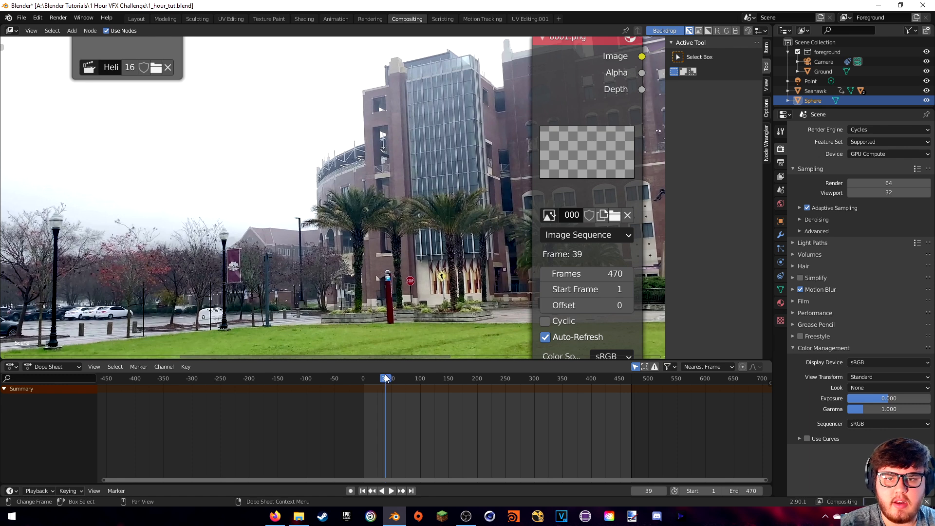
click(393, 379)
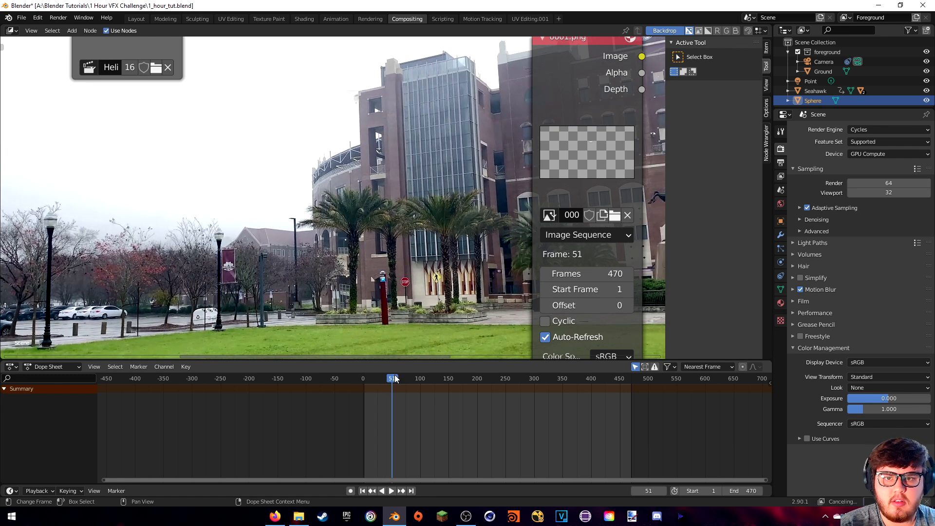
Move the image sequence node farther from Alpha Over, closer to the Movie Clip node.
middle_drag(639, 136, 243, 321)
drag(180, 264, 52, 246)
middle_drag(201, 149, 480, 240)
middle_drag(342, 227, 488, 243)
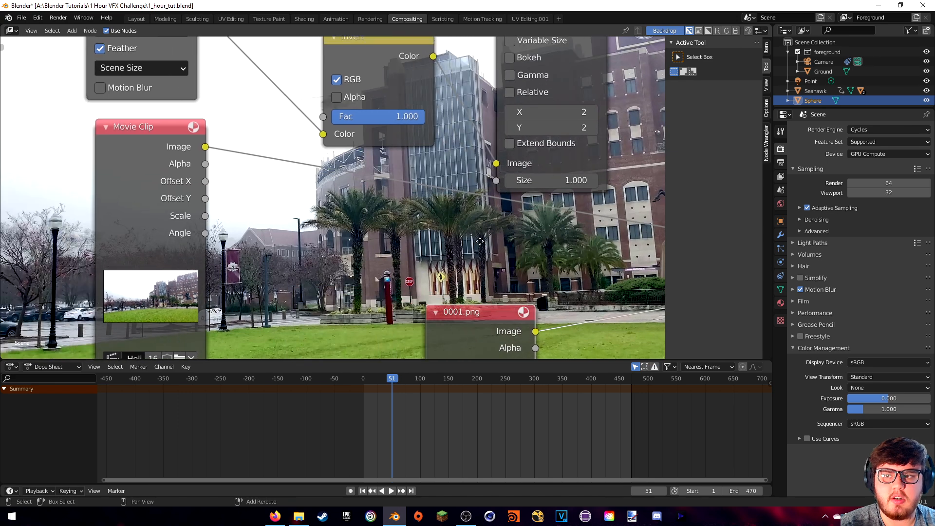
middle_drag(620, 238, 306, 223)
scroll(306, 223, down, 3)
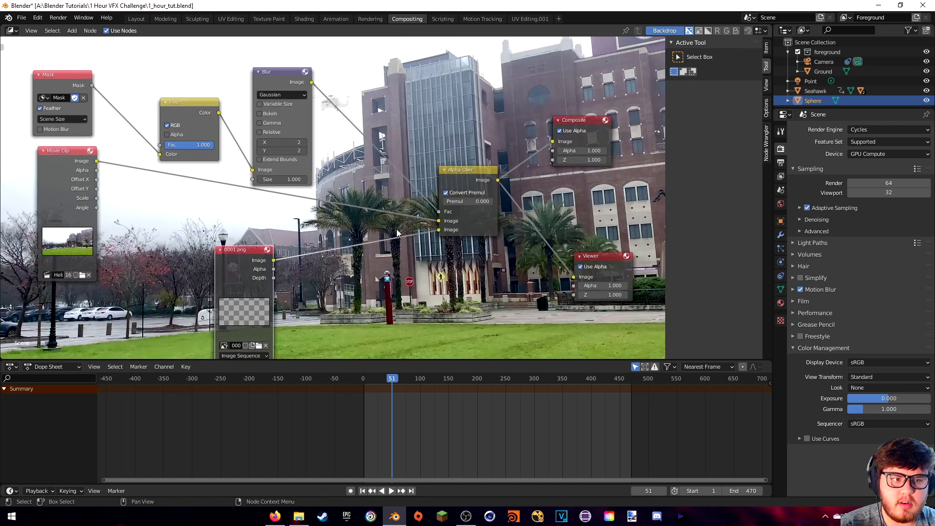
middle_drag(617, 209, 513, 199)
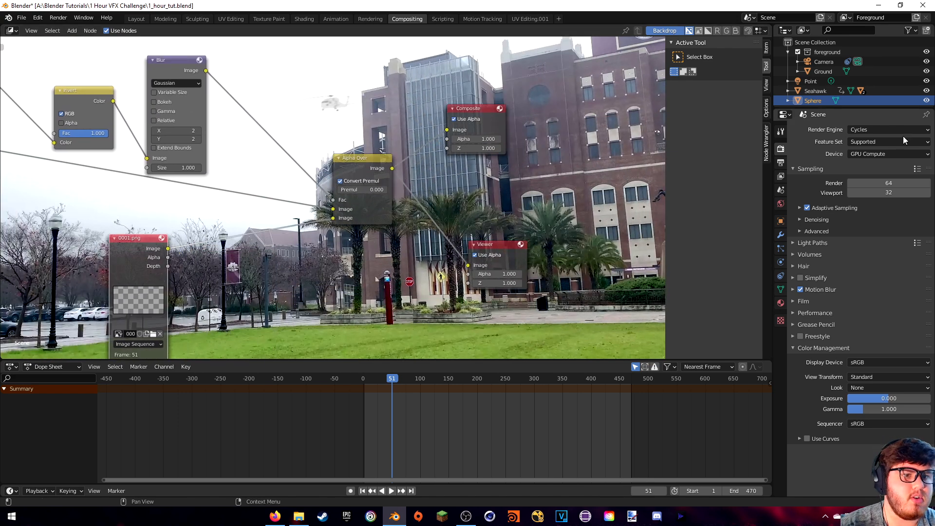
Set the render output path to a file named Final_Heli in the 1 Hour VFX Challenge folder.
click(781, 161)
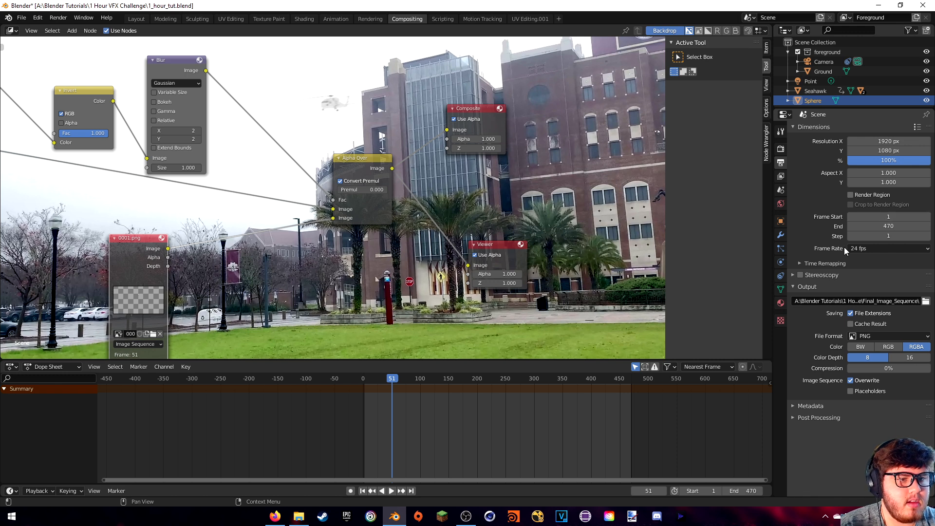
click(926, 301)
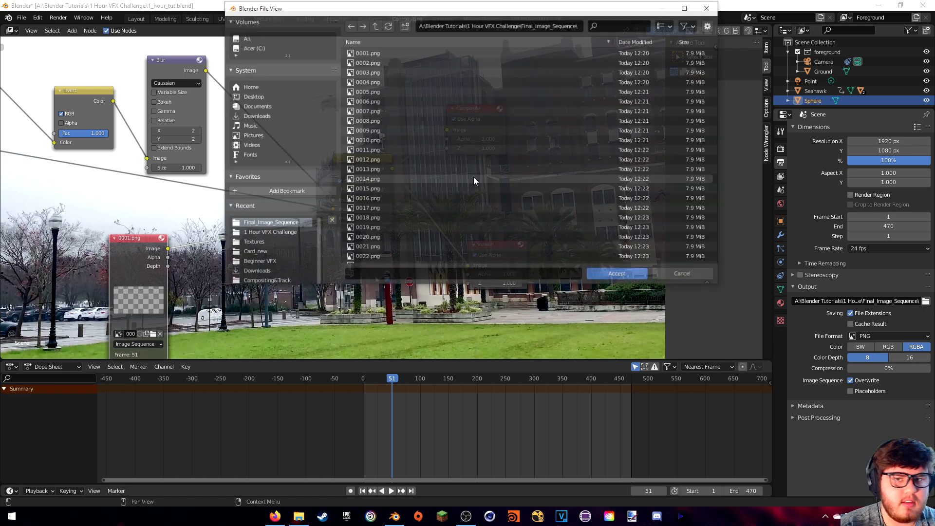
click(374, 25)
click(392, 276)
text(Final)
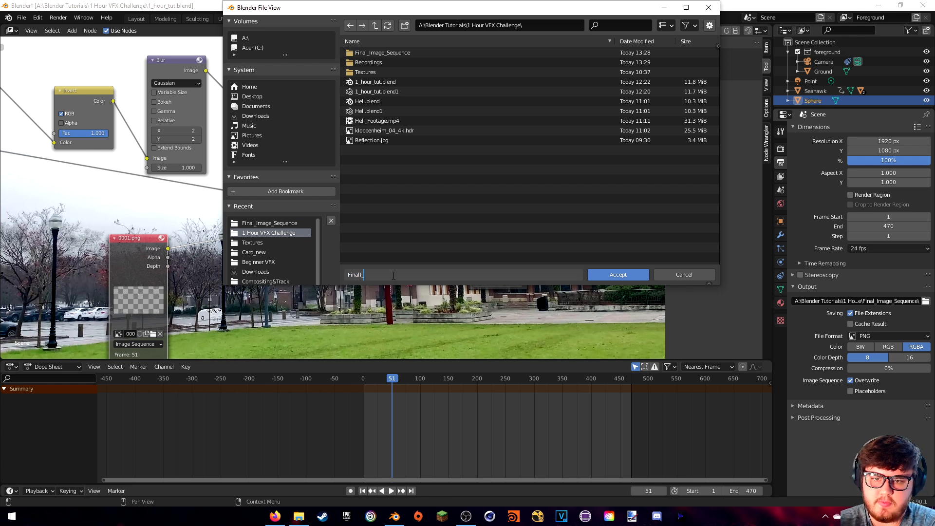
text(_Heli)
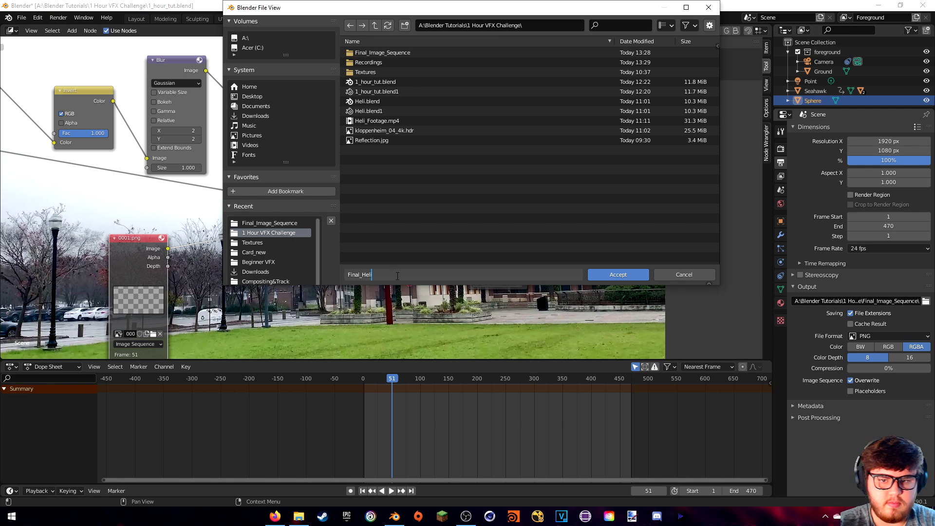
click(599, 274)
Set the output format to FFmpeg video with an MPEG-4 container and High quality output.
click(884, 337)
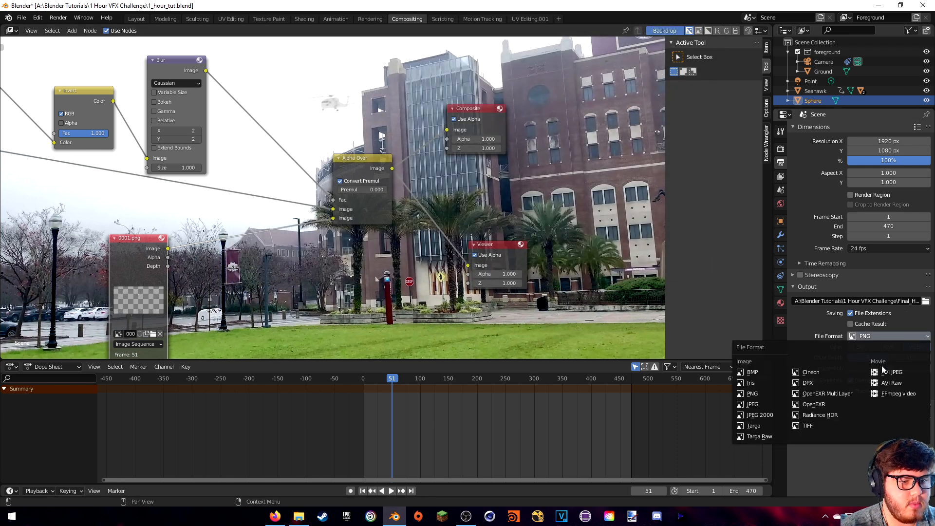
click(887, 392)
click(819, 362)
click(877, 376)
click(862, 410)
click(852, 430)
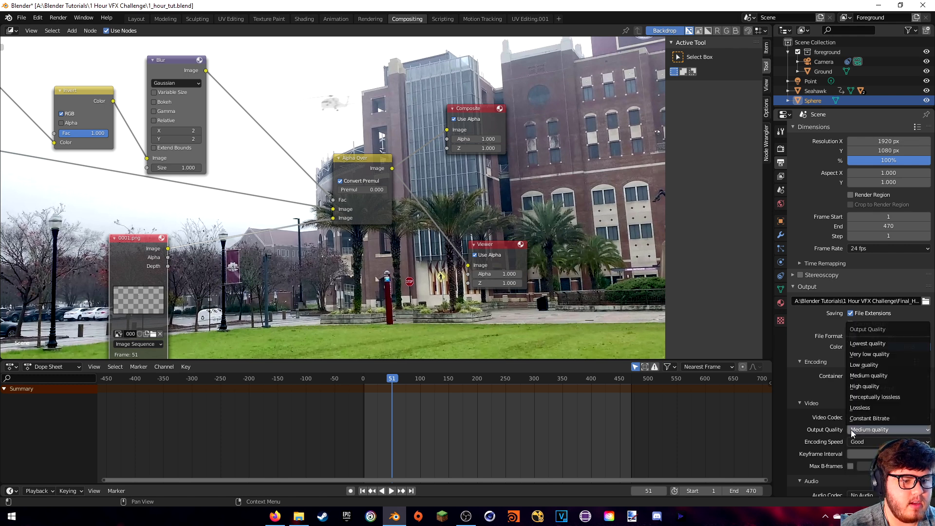
click(872, 420)
Play and scrub through the composite to examine the helicopter over the footage, including frames 261 and 470.
key(space)
click(370, 380)
drag(415, 384, 513, 384)
key(space)
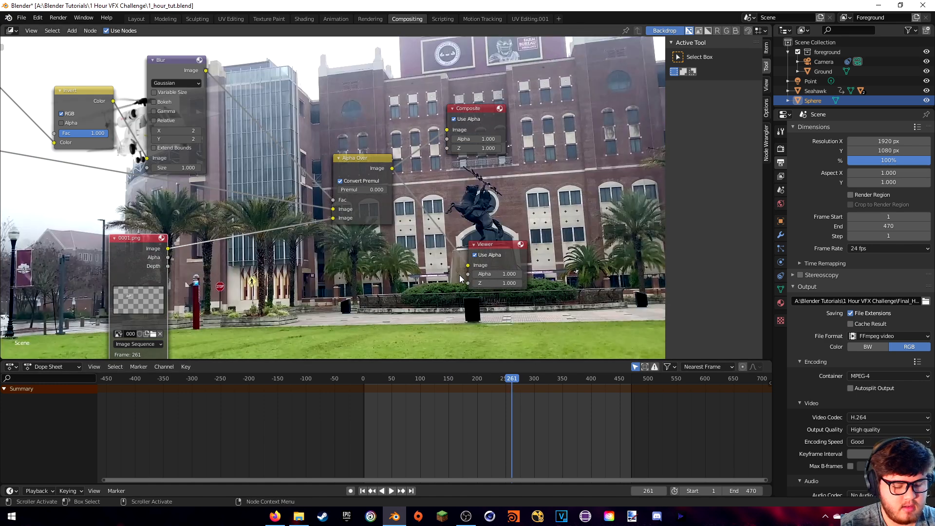
middle_drag(302, 258, 527, 280)
click(589, 380)
middle_drag(663, 346, 489, 367)
click(631, 380)
key(Escape)
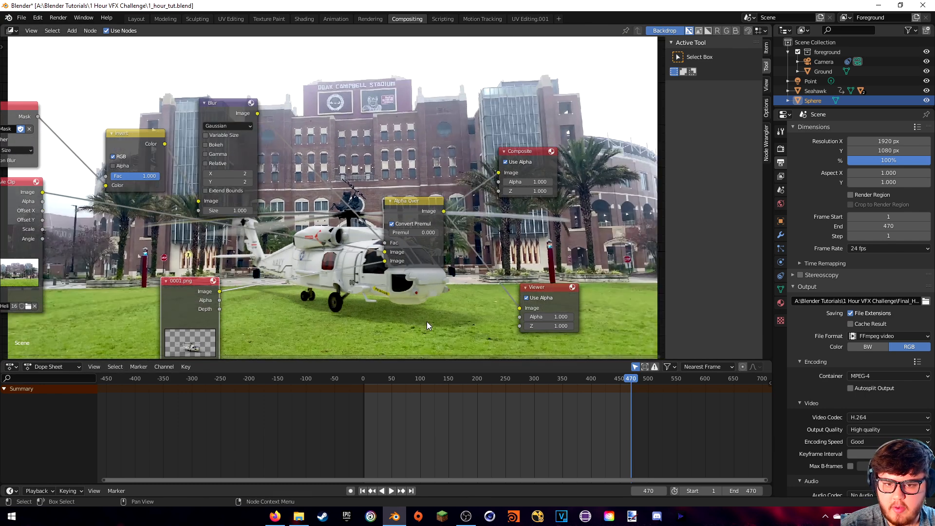
Render the composited shot as an animation.
key(v)
middle_drag(276, 124, 299, 133)
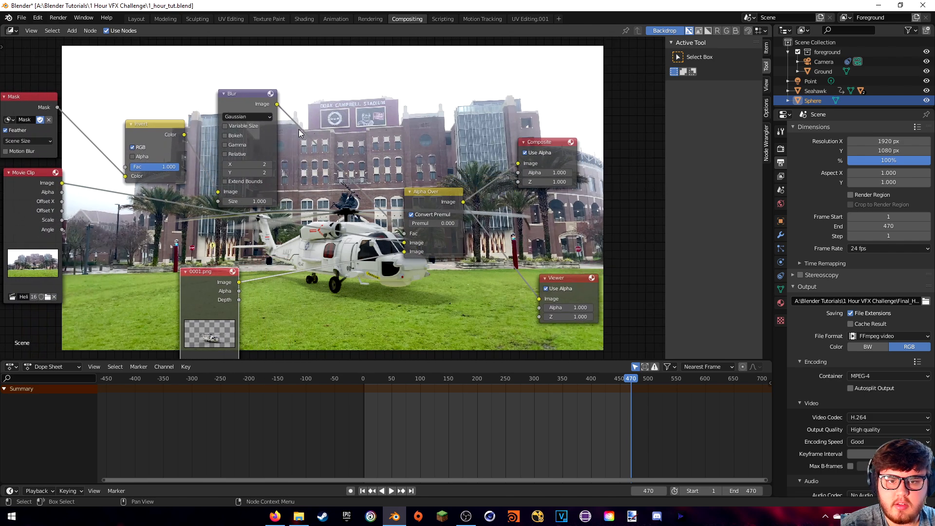
click(58, 18)
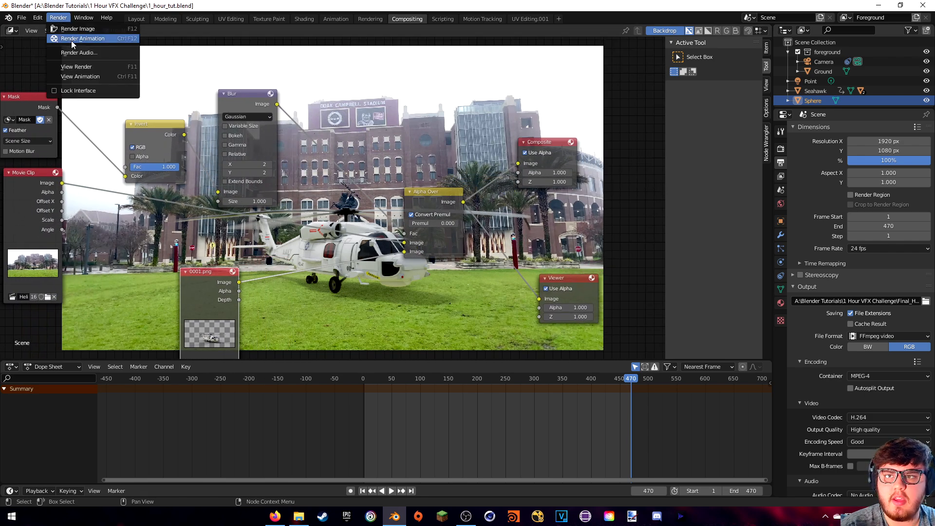
click(71, 39)
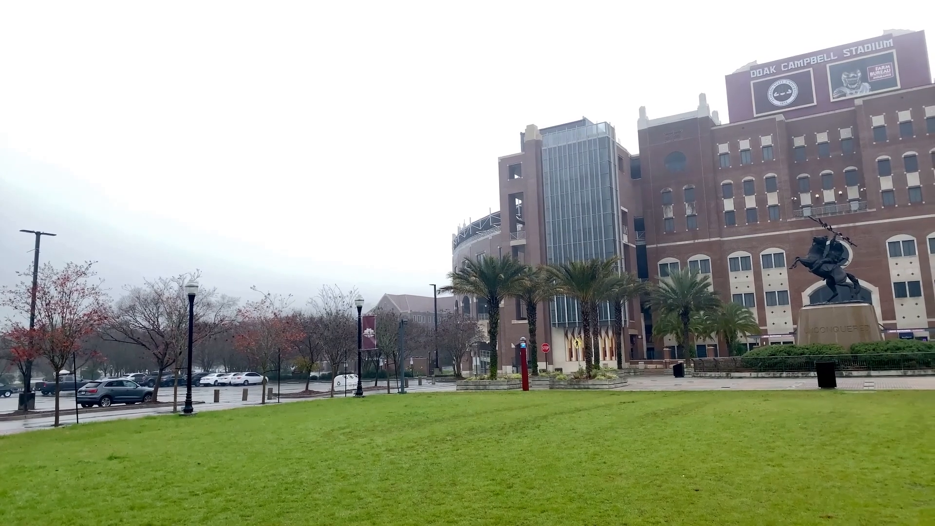